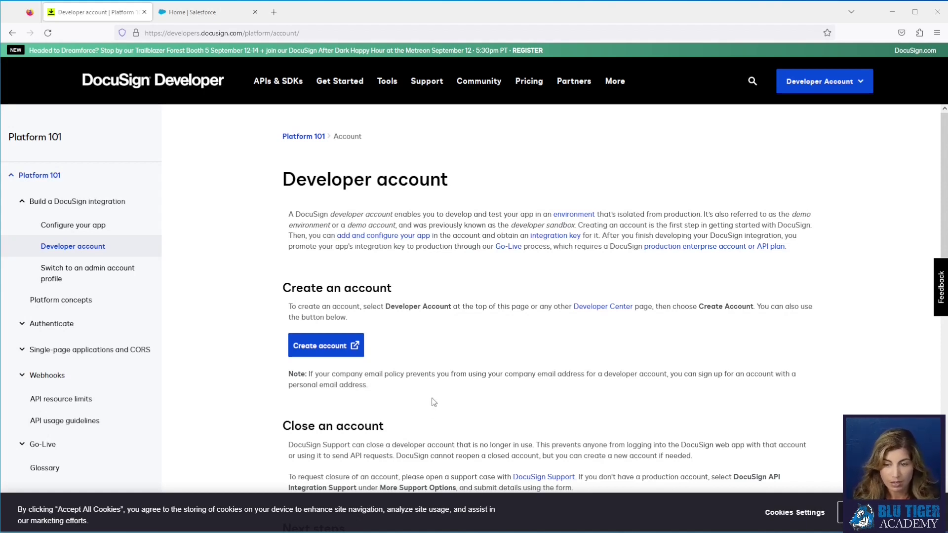
Step: Open the Get your FREE Developer Account sign-up form via Create account
{"action": "left_click", "coordinate": [352, 345]}
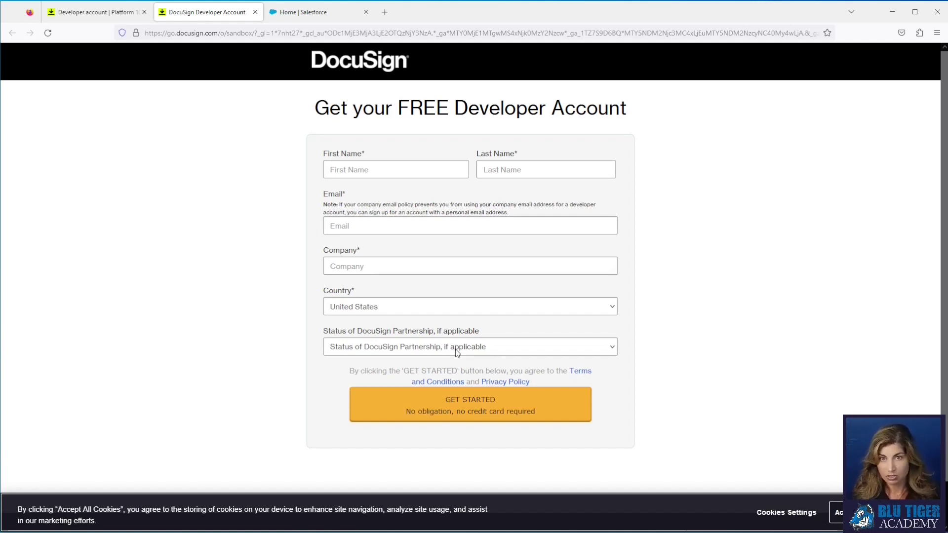
Step: Fill in the developer sign-up form and move the Account Activation email window aside
{"action": "left_click", "coordinate": [373, 167]}
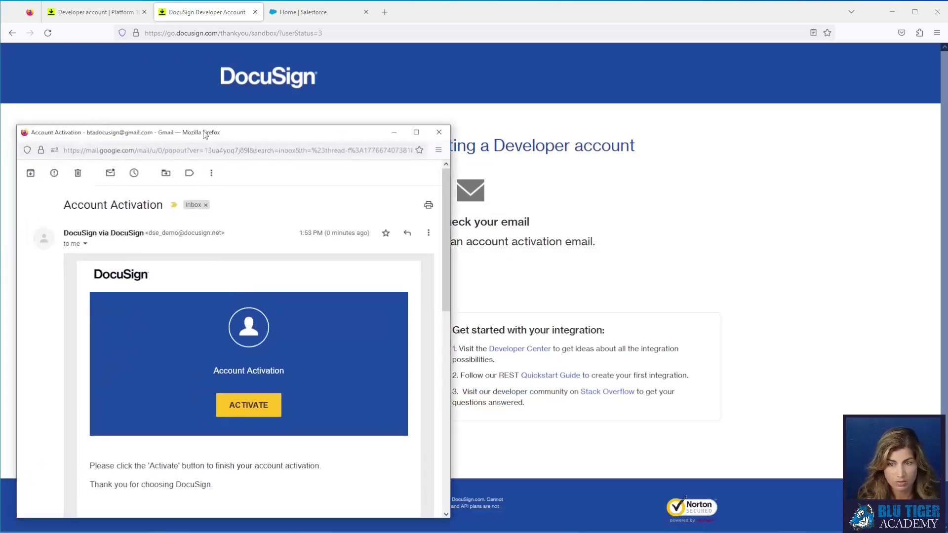
{"action": "left_click_drag", "start_coordinate": [213, 130], "coordinate": [281, 93]}
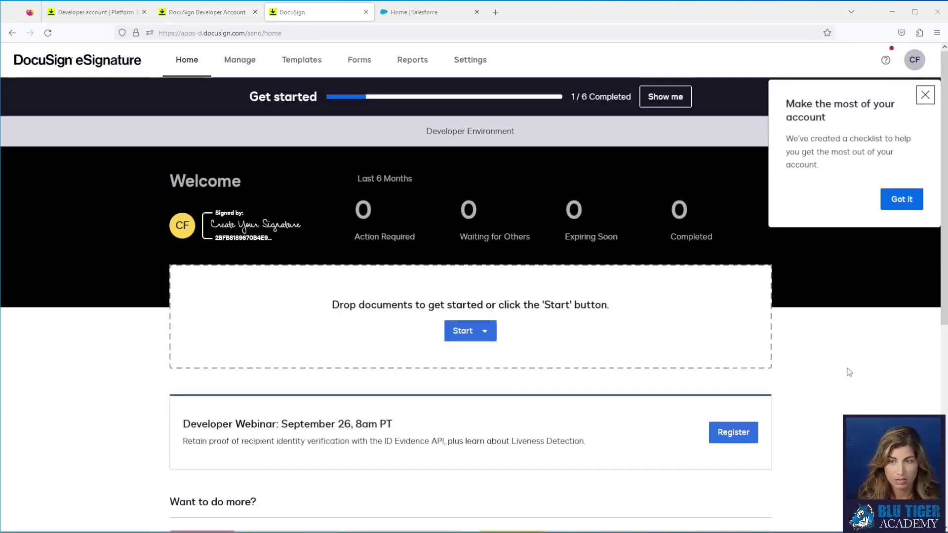
Step: Dismiss the checklist and envelope tour tips, copy the page address, and start a blank tab
{"action": "left_click", "coordinate": [925, 95]}
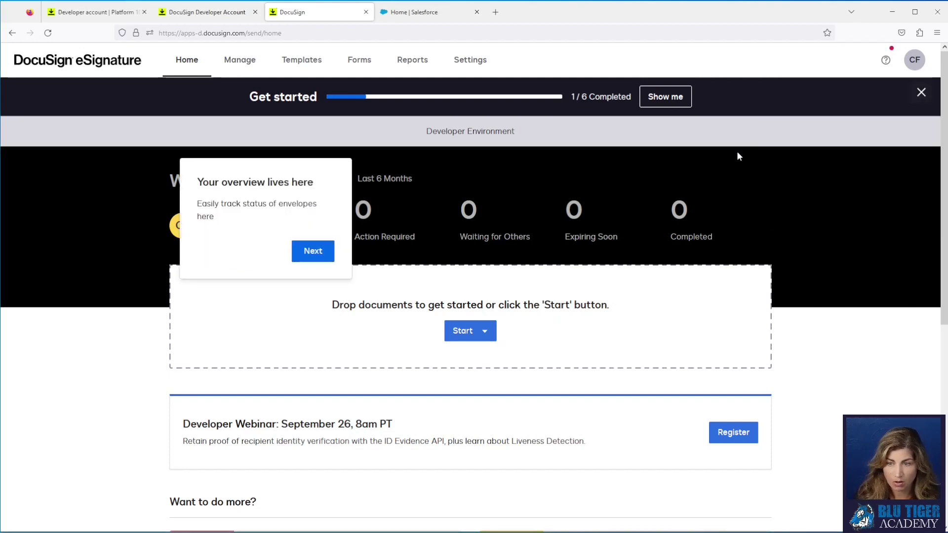
{"action": "left_click", "coordinate": [310, 260]}
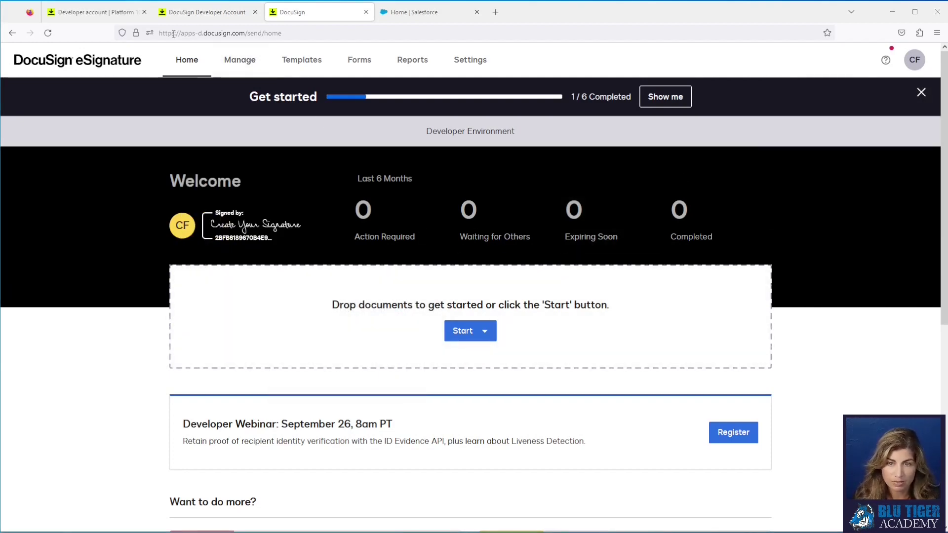
{"action": "left_click_drag", "start_coordinate": [159, 33], "coordinate": [246, 33]}
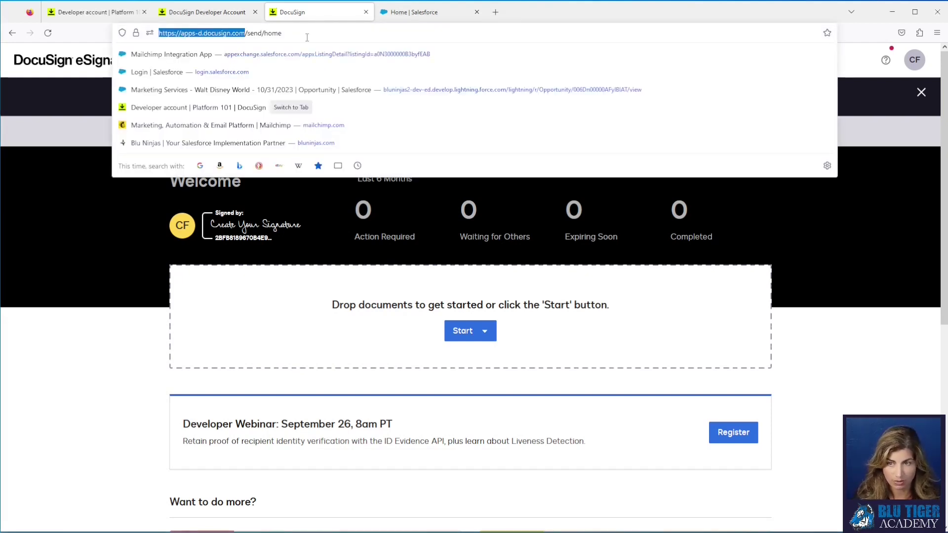
{"action": "left_click", "coordinate": [496, 18]}
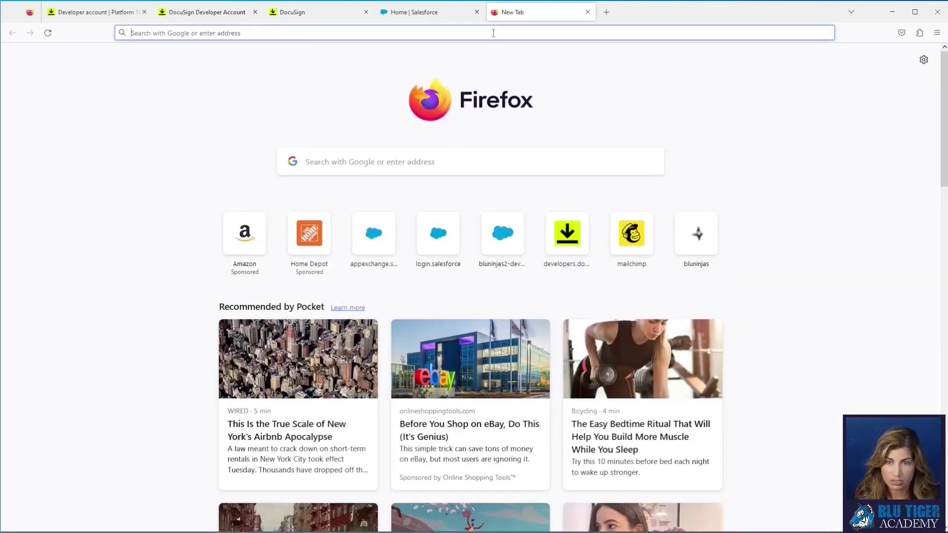
Step: Load the DocuSign eSignature AppExchange listing, choose Get It Now, and log in to Salesforce
{"action": "type", "text": "https://appexchange.salesforce.com/appxListingDetail?listingId=a0N30000001taX4EAI"}
{"action": "key", "text": "Return"}
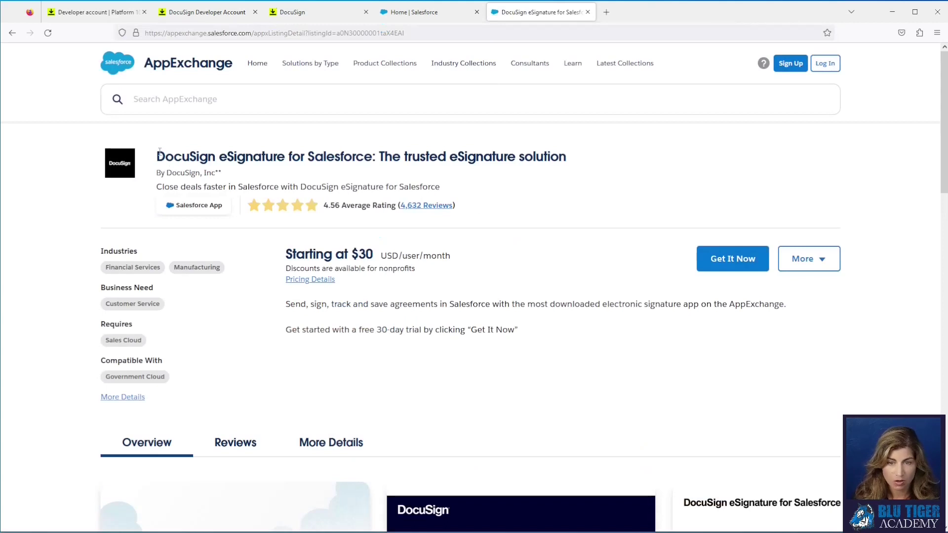
{"action": "left_click_drag", "start_coordinate": [157, 156], "coordinate": [562, 170]}
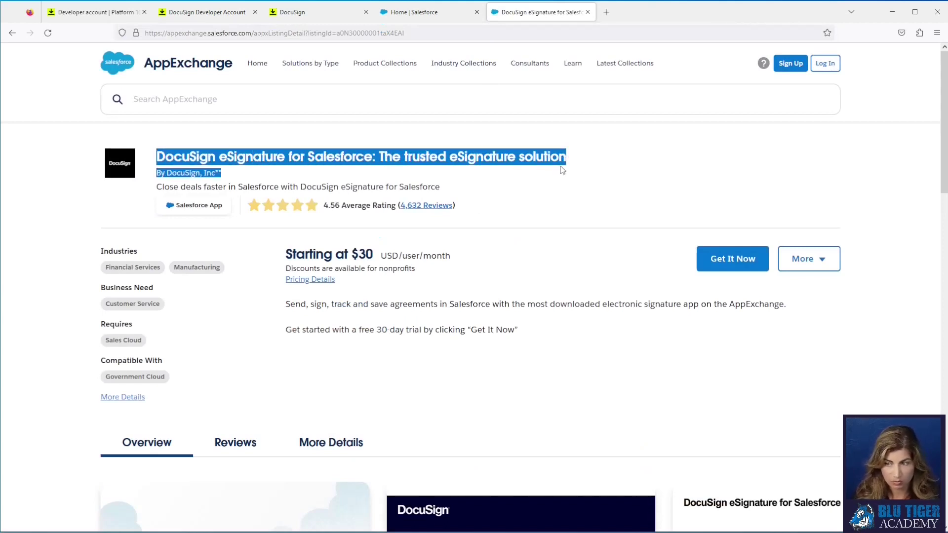
{"action": "left_click", "coordinate": [698, 267]}
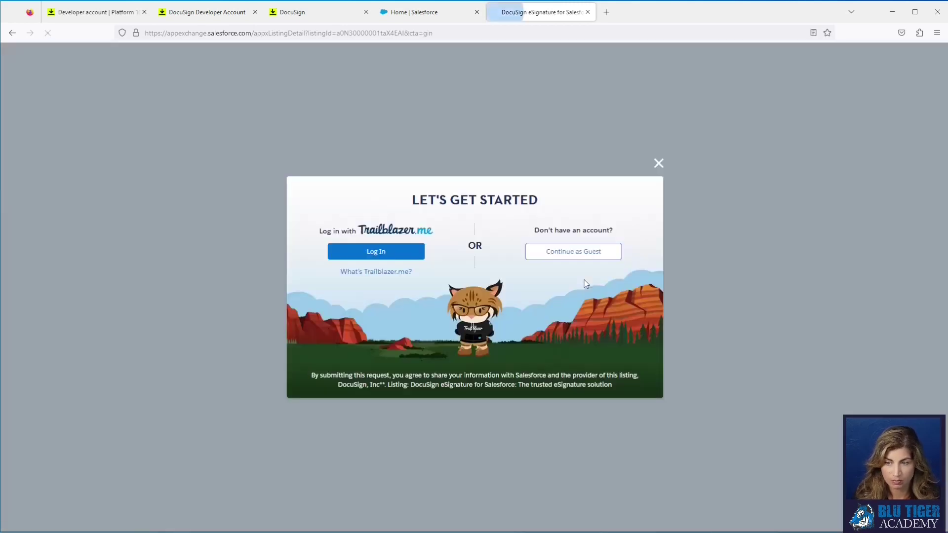
{"action": "left_click", "coordinate": [379, 254]}
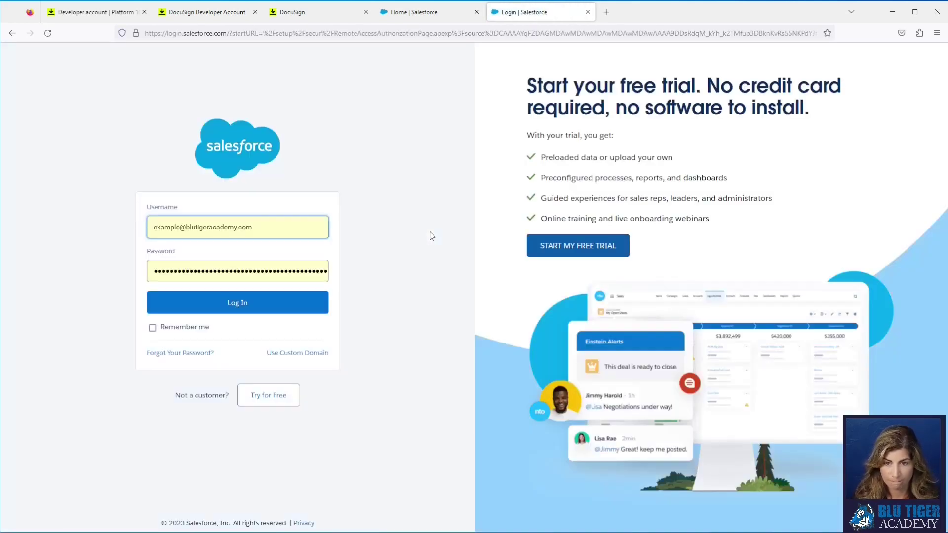
{"action": "left_click", "coordinate": [306, 310]}
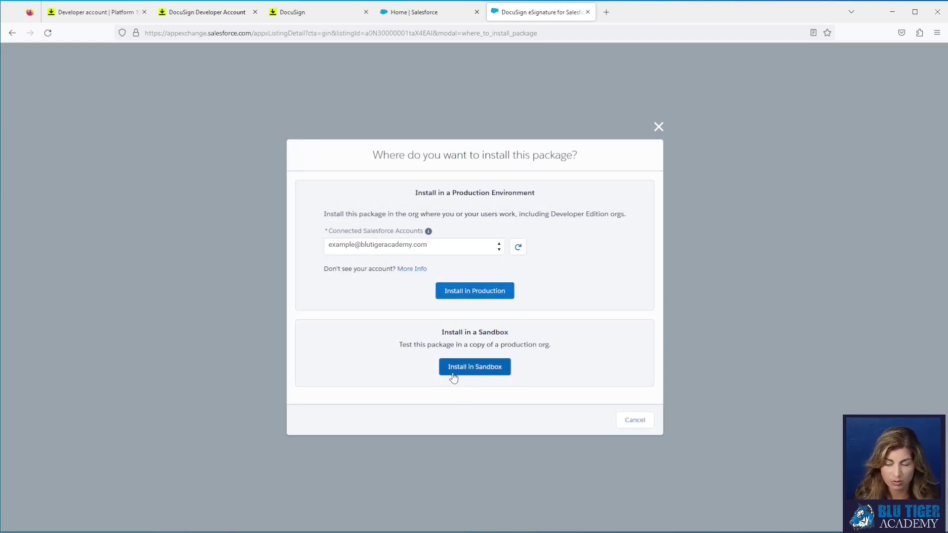
Step: Choose Install in Production, accept the terms, confirm, and sign in to continue installing
{"action": "left_click", "coordinate": [470, 291]}
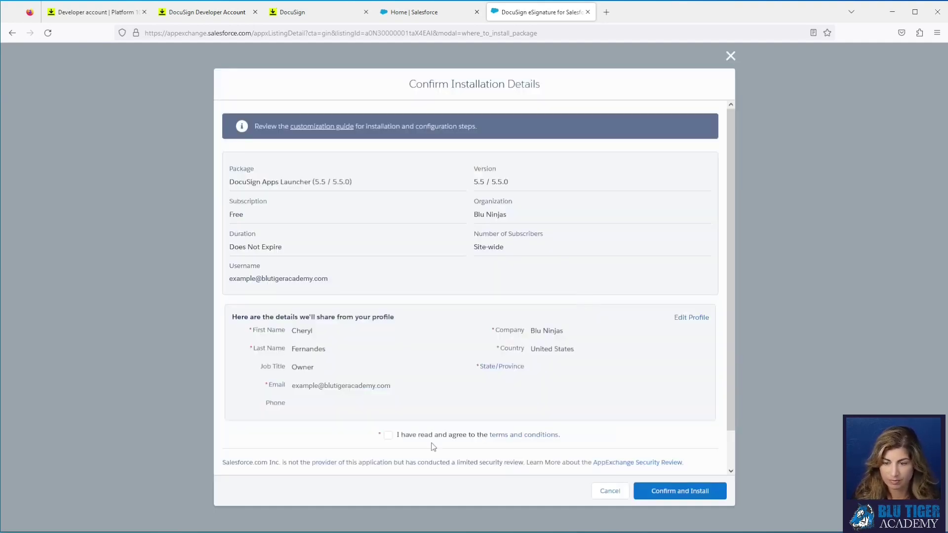
{"action": "left_click", "coordinate": [388, 435]}
{"action": "left_click", "coordinate": [686, 491]}
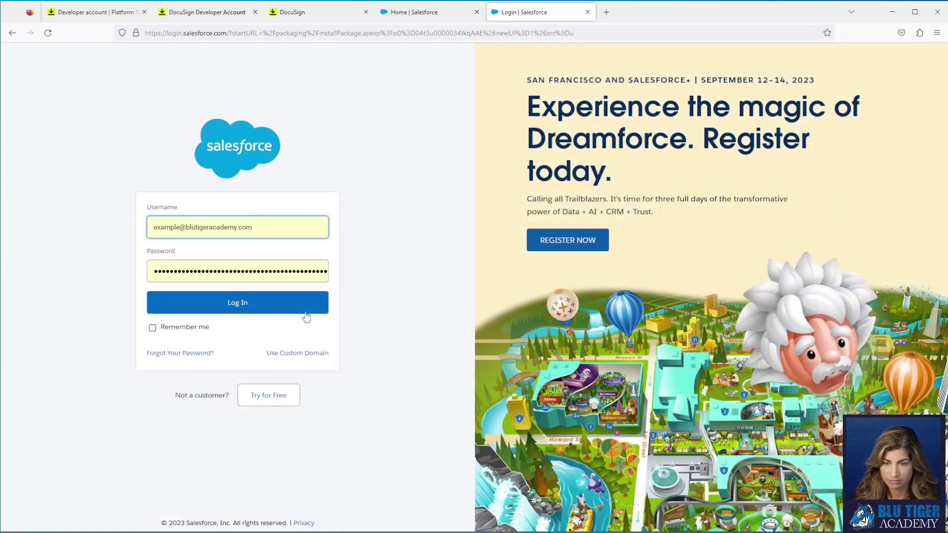
{"action": "left_click", "coordinate": [286, 312]}
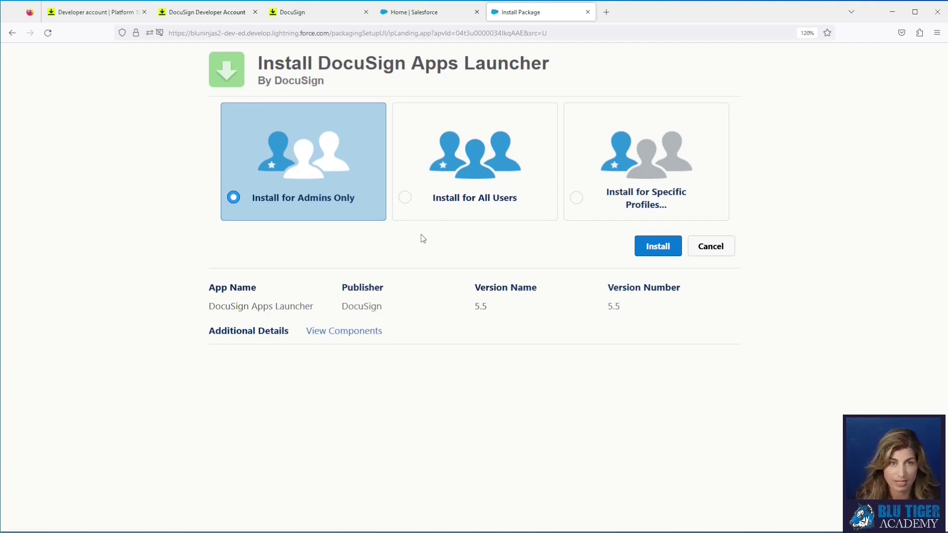
Step: Install DocuSign Apps Launcher 5.5 for admins only, granting access to the third-party sites
{"action": "left_click", "coordinate": [658, 246]}
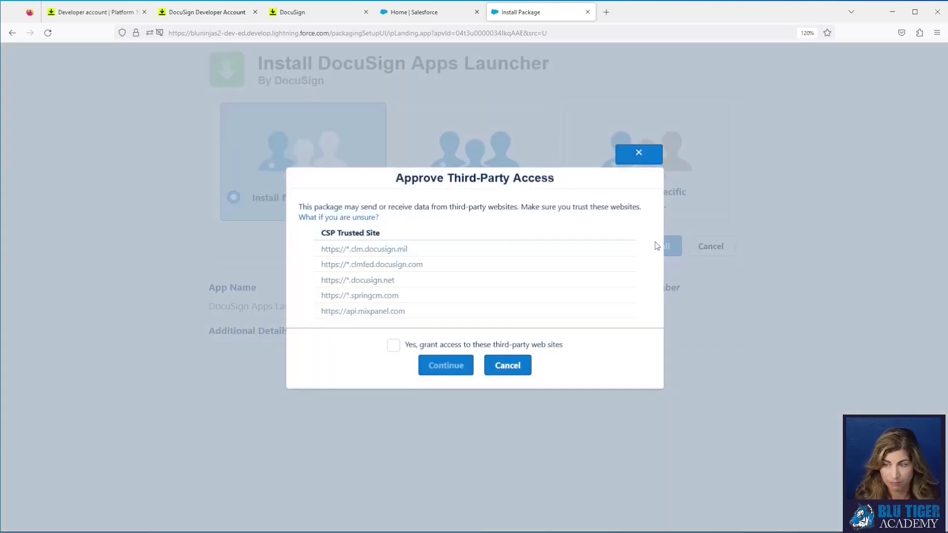
{"action": "left_click", "coordinate": [393, 344]}
{"action": "left_click", "coordinate": [446, 366]}
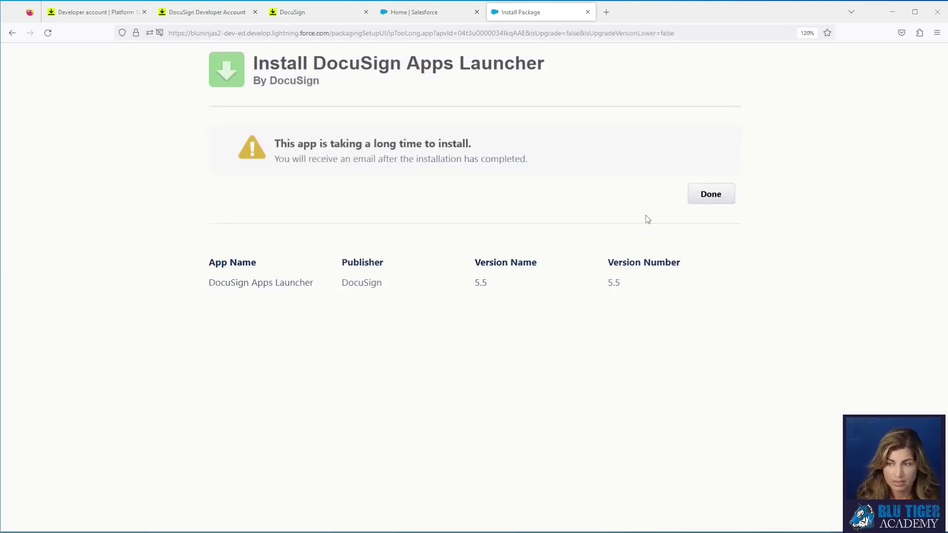
{"action": "left_click", "coordinate": [711, 195]}
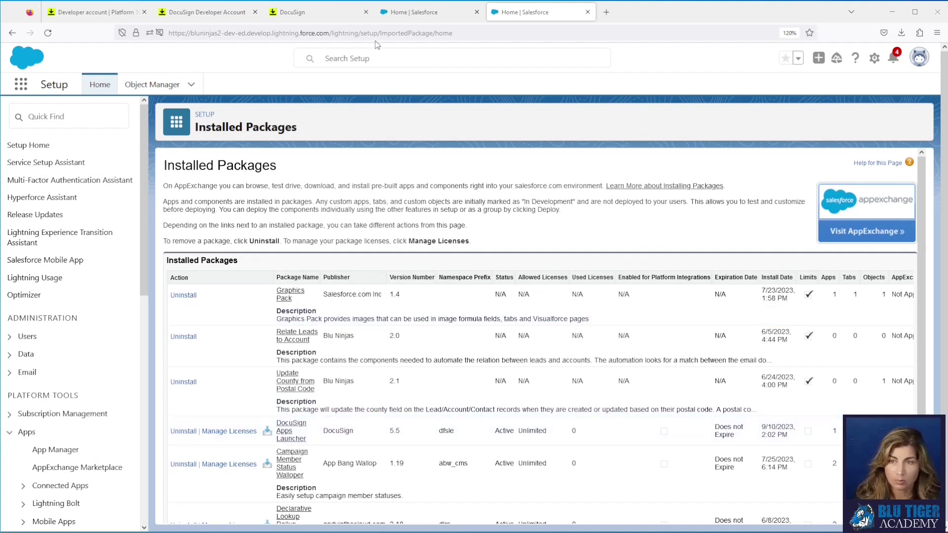
Step: Open DocuSign Apps Launcher from the App Launcher and log in to the DocuSign demo account
{"action": "left_click", "coordinate": [21, 84]}
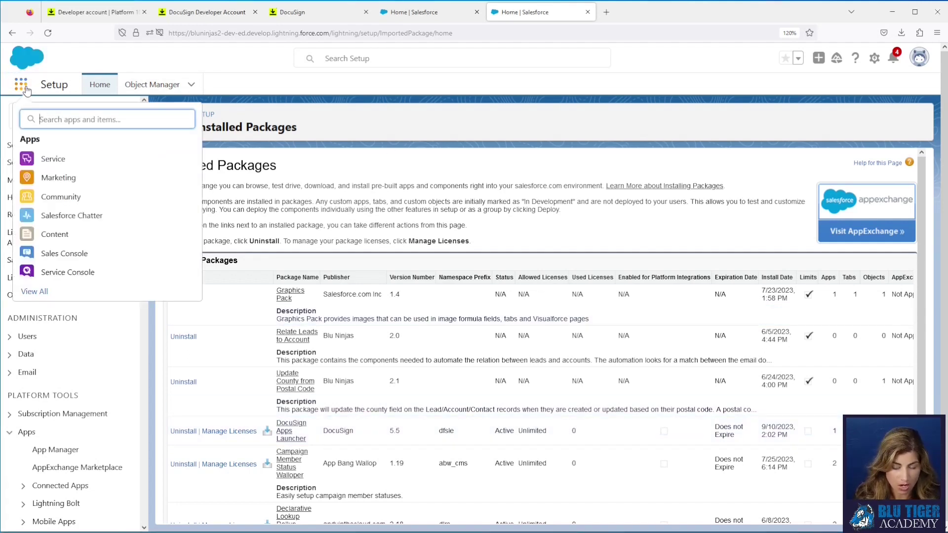
{"action": "type", "text": "docusign"}
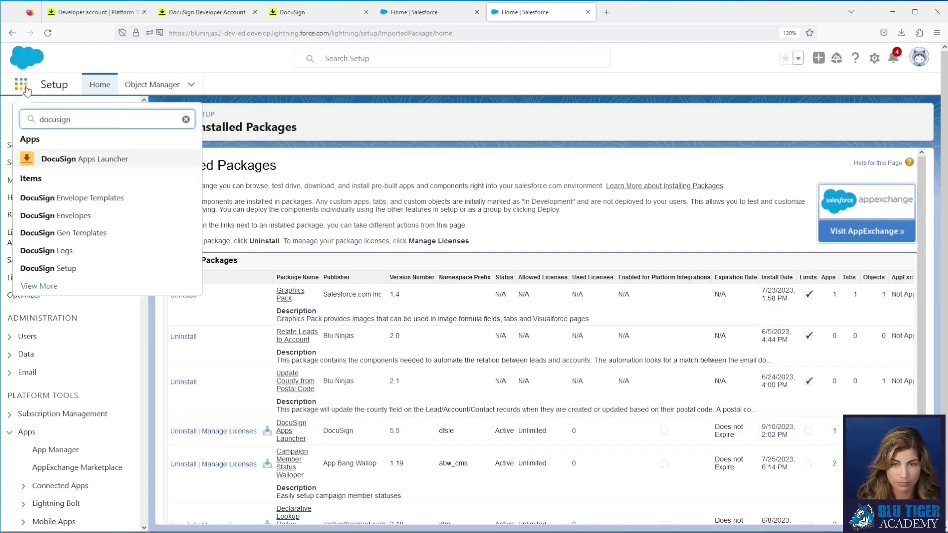
{"action": "left_click", "coordinate": [85, 163]}
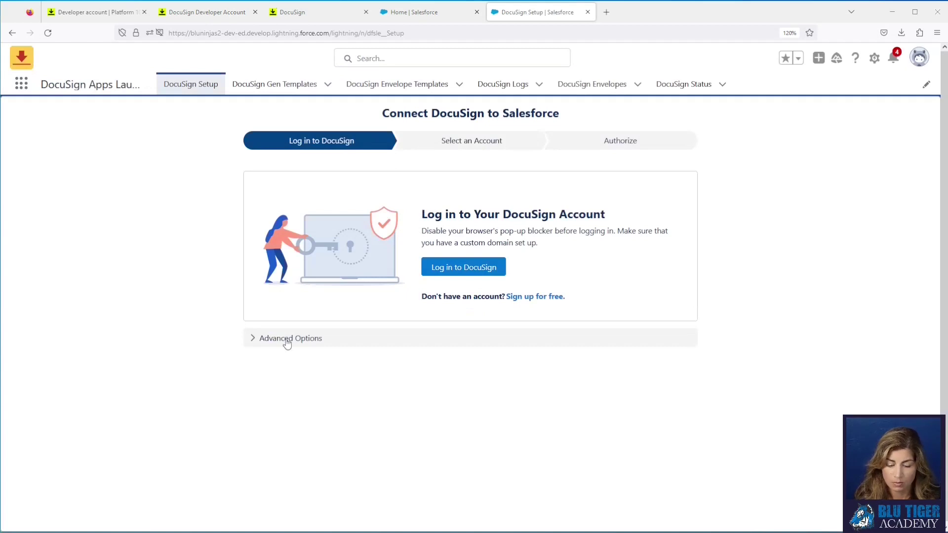
{"action": "left_click", "coordinate": [287, 340]}
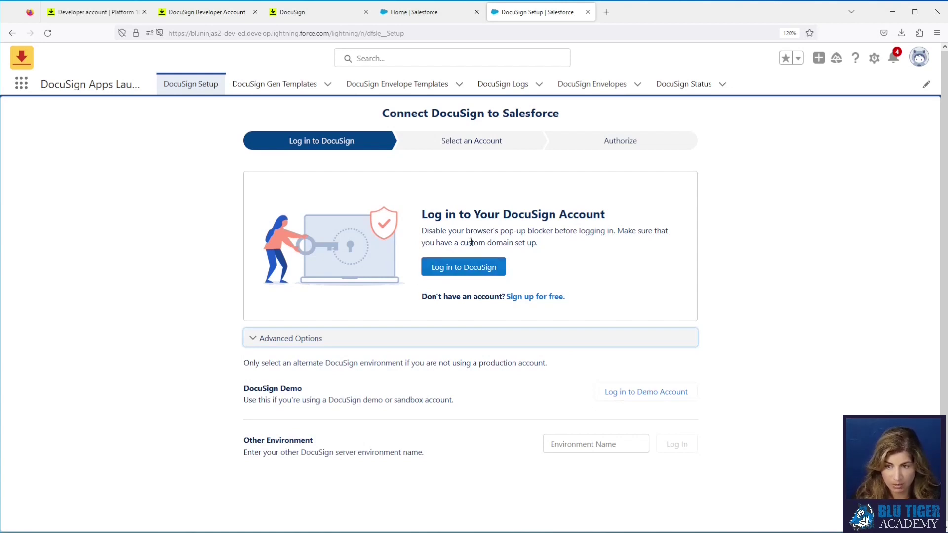
{"action": "left_click", "coordinate": [619, 398]}
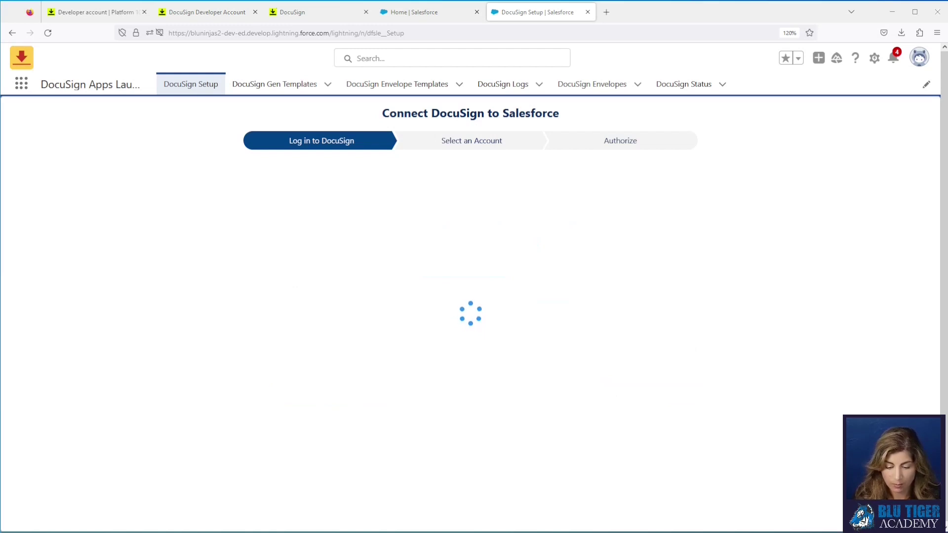
Step: Allow DocuSign Apps Launcher access to the account, sign in, and select the DocuSign account
{"action": "left_click_drag", "start_coordinate": [432, 217], "coordinate": [309, 135]}
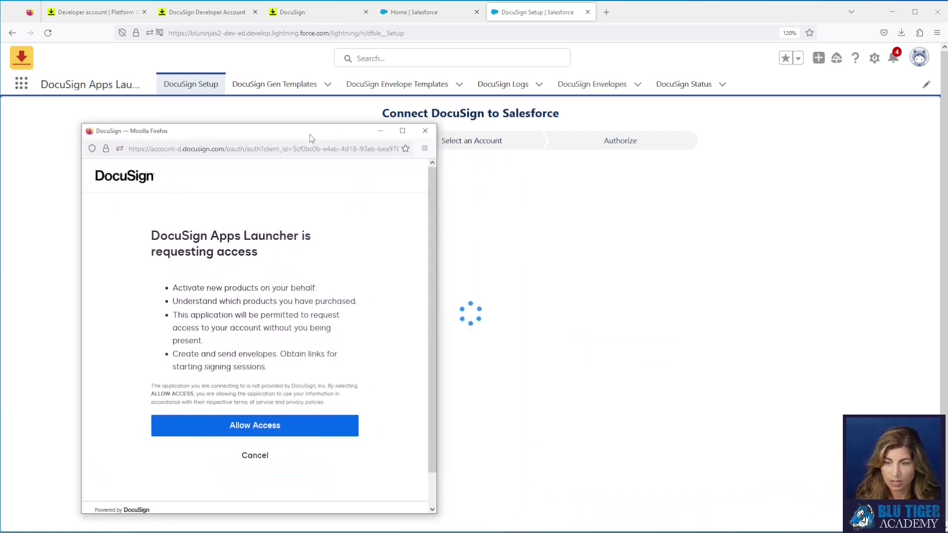
{"action": "left_click", "coordinate": [292, 432]}
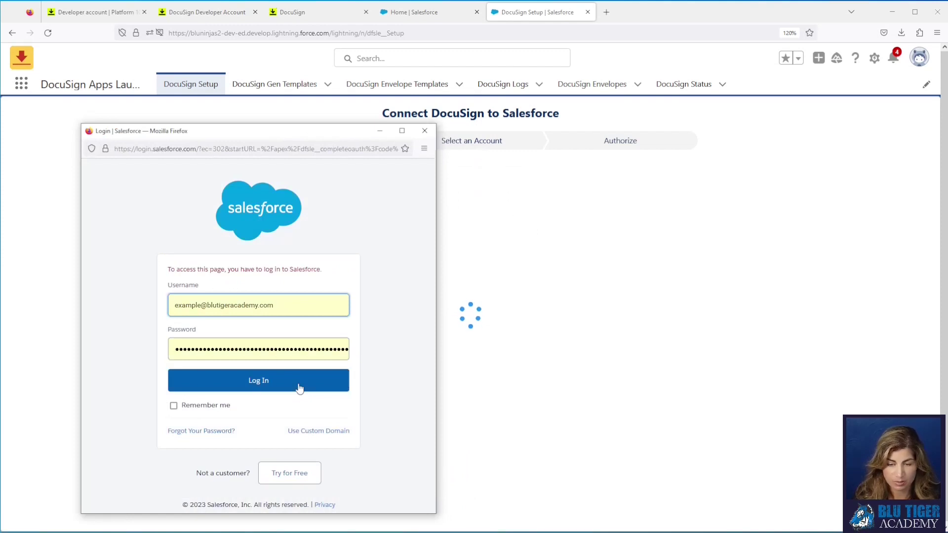
{"action": "left_click", "coordinate": [299, 388]}
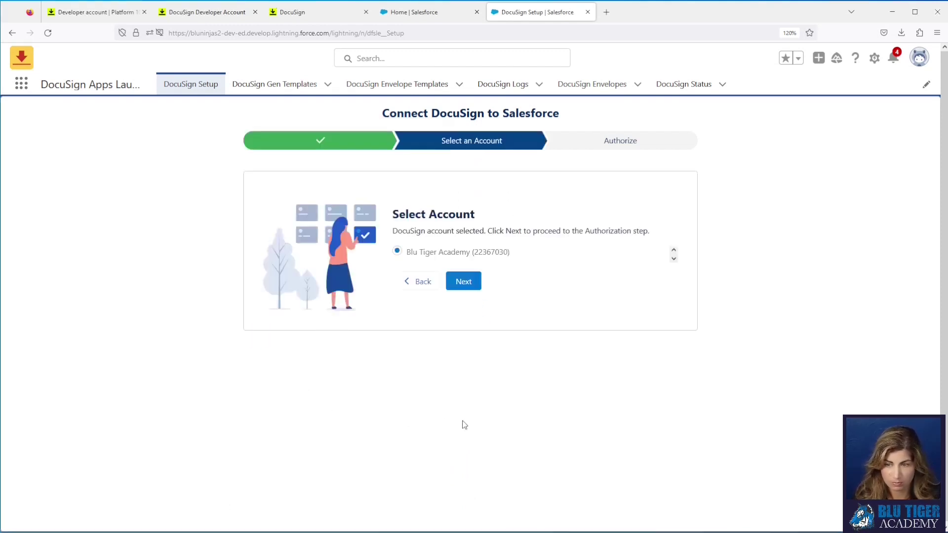
{"action": "left_click", "coordinate": [462, 280]}
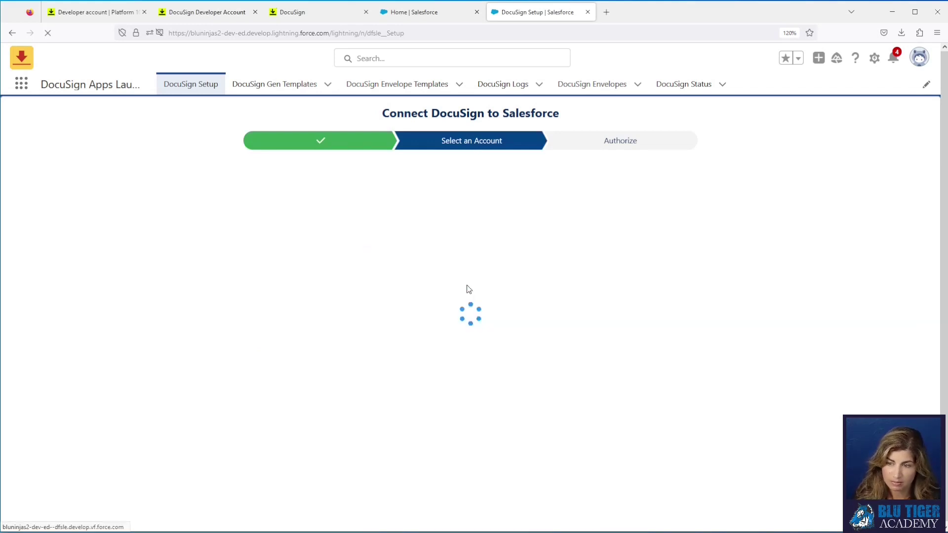
Step: Authorize the DocuSign–Salesforce connection, granting DocuSign access and signing in to Salesforce
{"action": "left_click", "coordinate": [516, 279]}
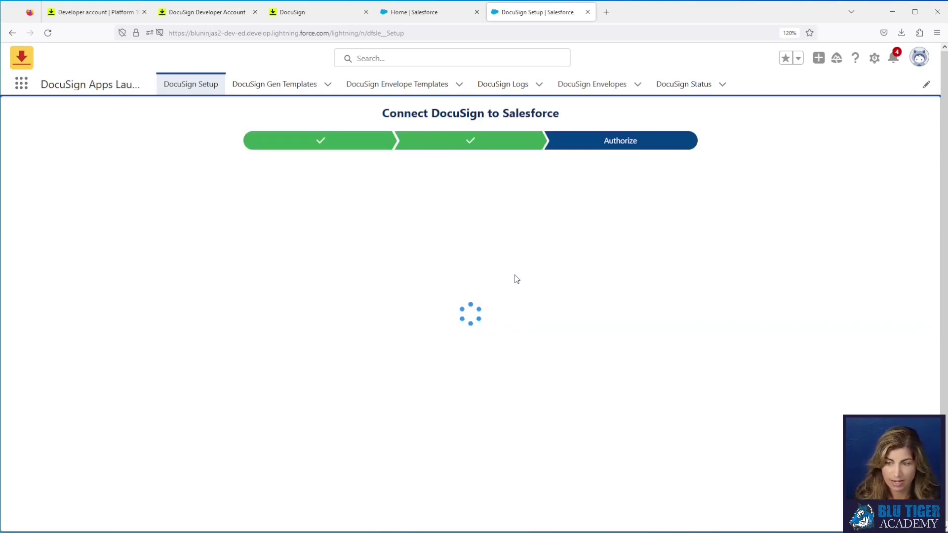
{"action": "left_click_drag", "start_coordinate": [347, 211], "coordinate": [250, 120]}
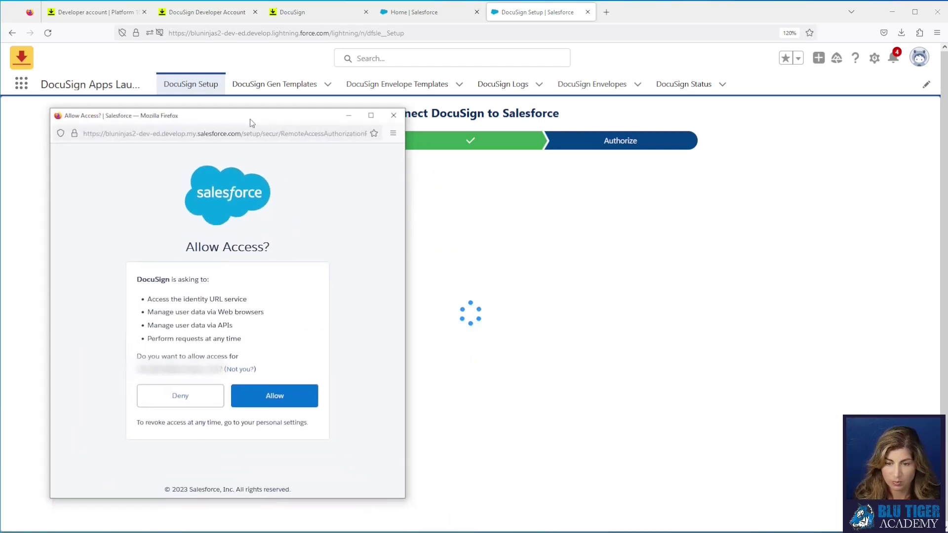
{"action": "left_click", "coordinate": [282, 399]}
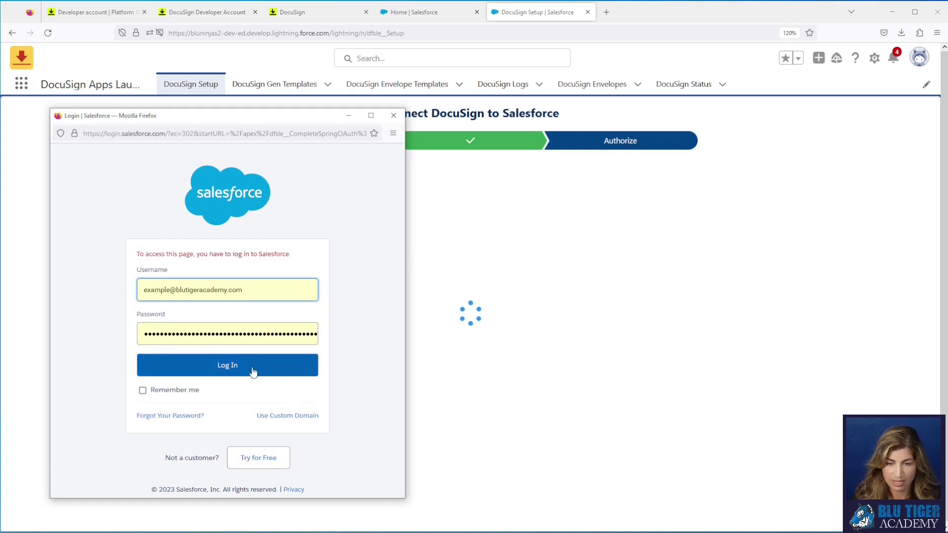
{"action": "left_click", "coordinate": [253, 372]}
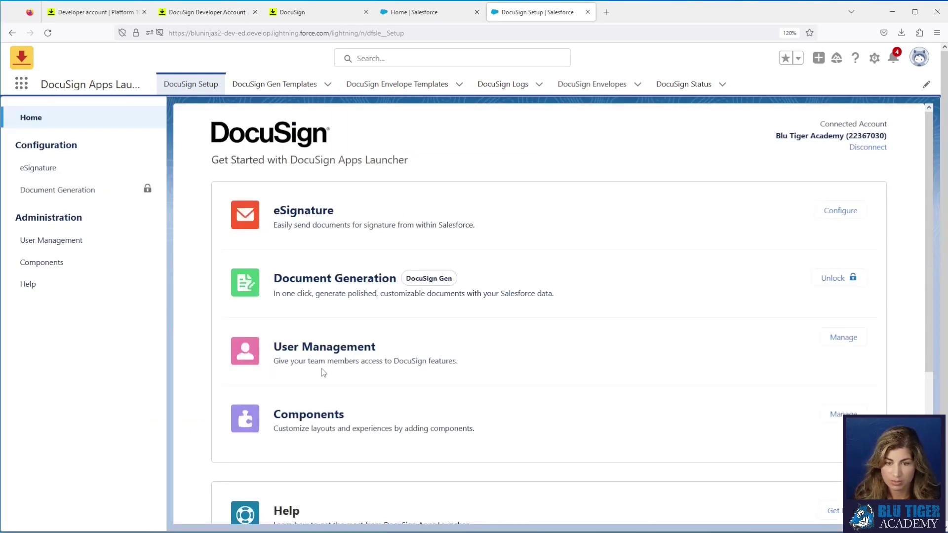
Step: Open the DocuSign User Management page and launch Salesforce Setup in a new tab
{"action": "left_click", "coordinate": [103, 245]}
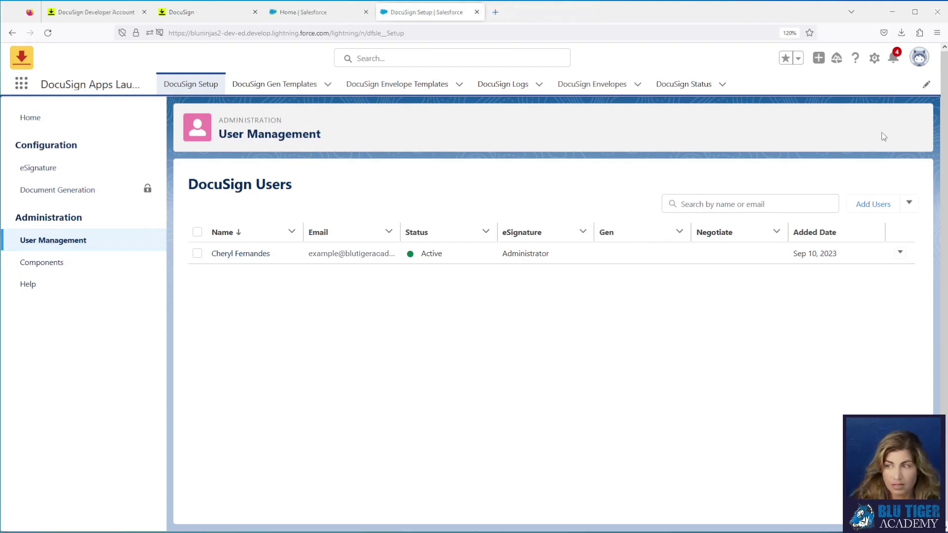
{"action": "left_click", "coordinate": [876, 59]}
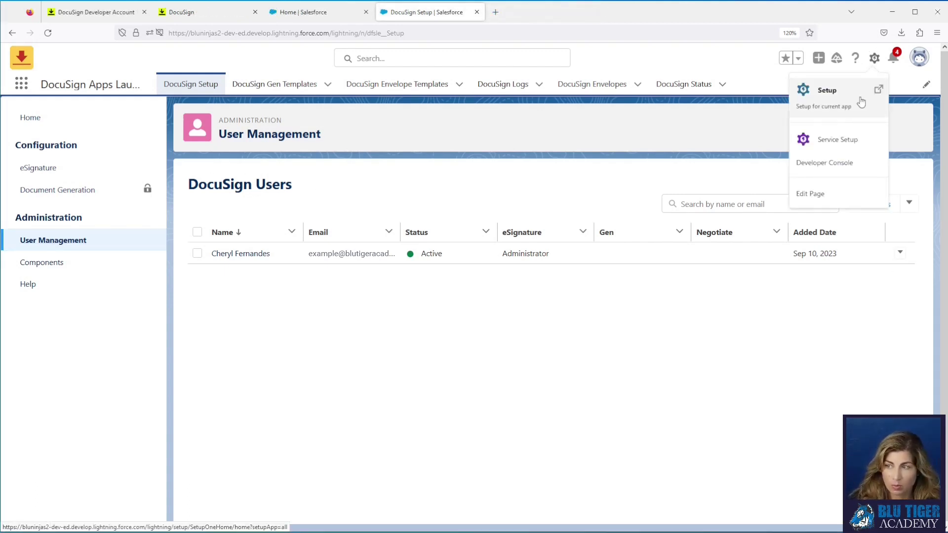
{"action": "left_click", "coordinate": [861, 99]}
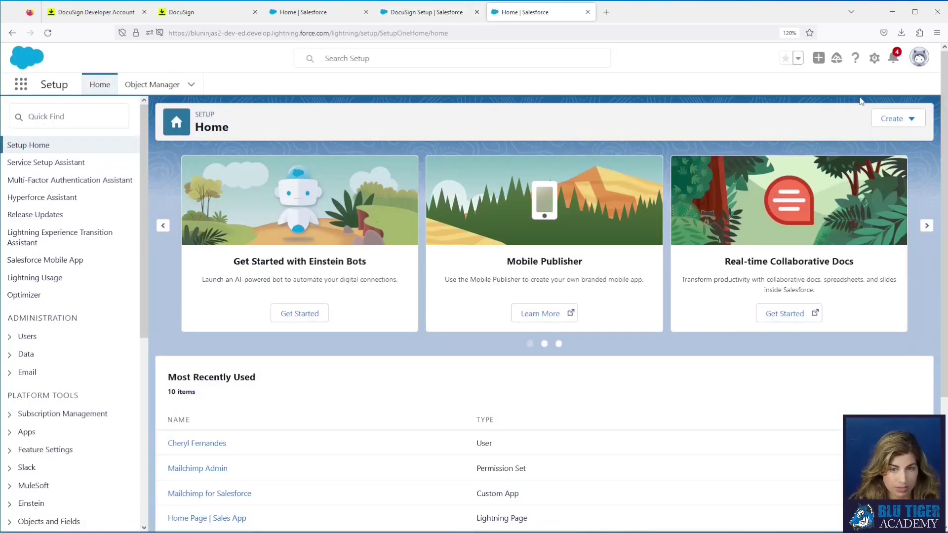
Step: Search Setup for 'connected' and choose Install for DocuSign under Connected Apps OAuth Usage
{"action": "left_click", "coordinate": [62, 113]}
{"action": "type", "text": "d"}
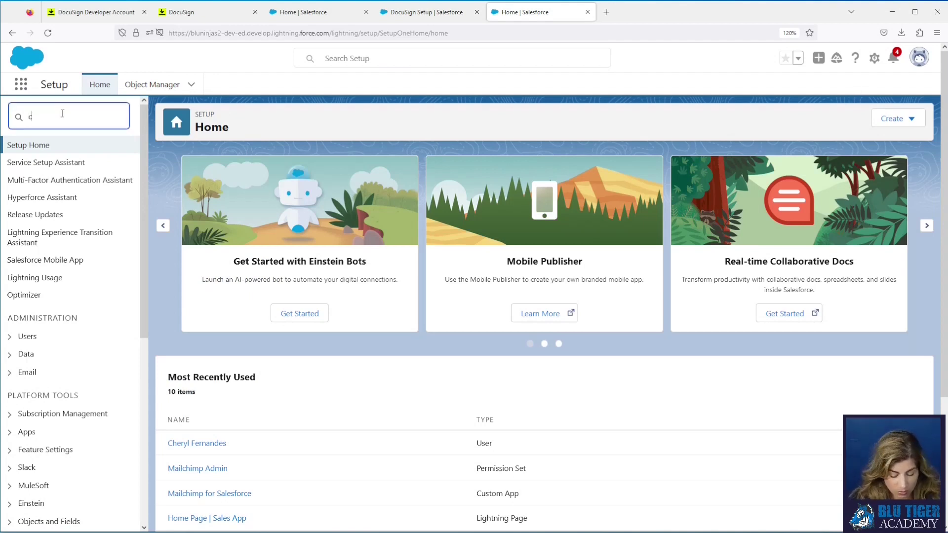
{"action": "type", "text": "onnected"}
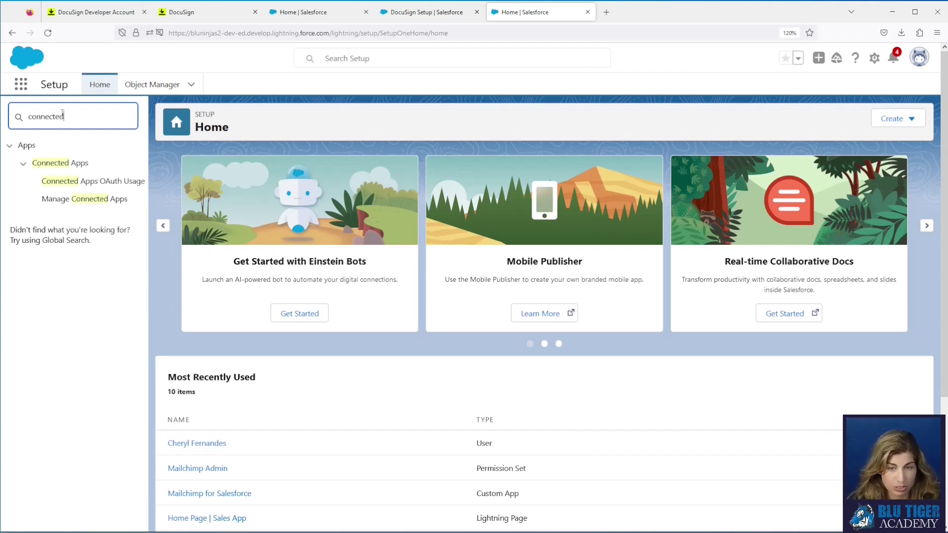
{"action": "left_click", "coordinate": [75, 186]}
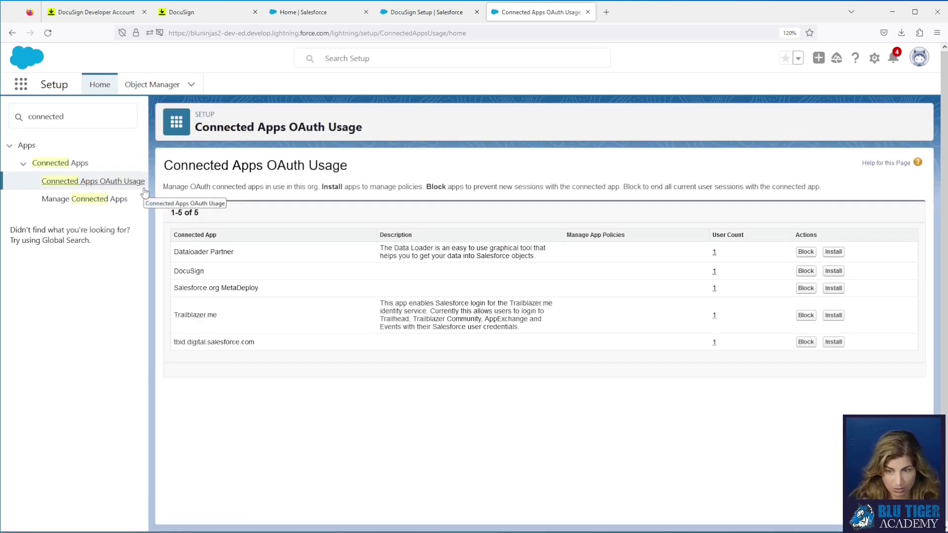
{"action": "left_click", "coordinate": [837, 272]}
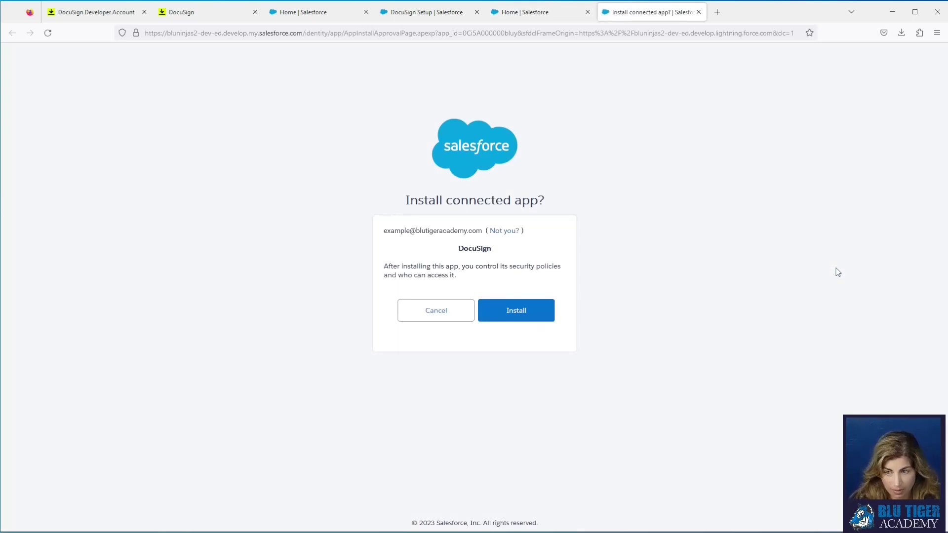
Step: Confirm the DocuSign connected app install, then set IP Relaxation to 'Relax IP restrictions' and save
{"action": "left_click", "coordinate": [525, 315]}
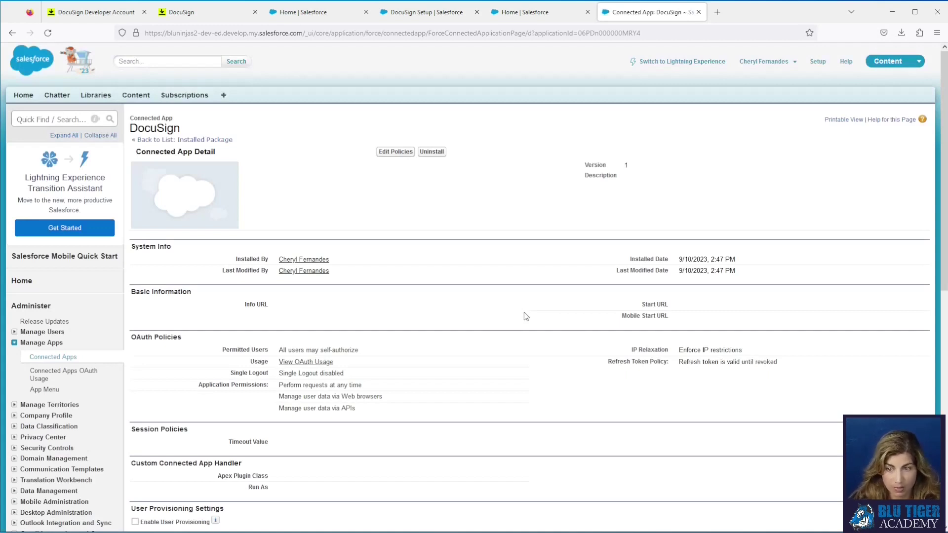
{"action": "left_click", "coordinate": [387, 155]}
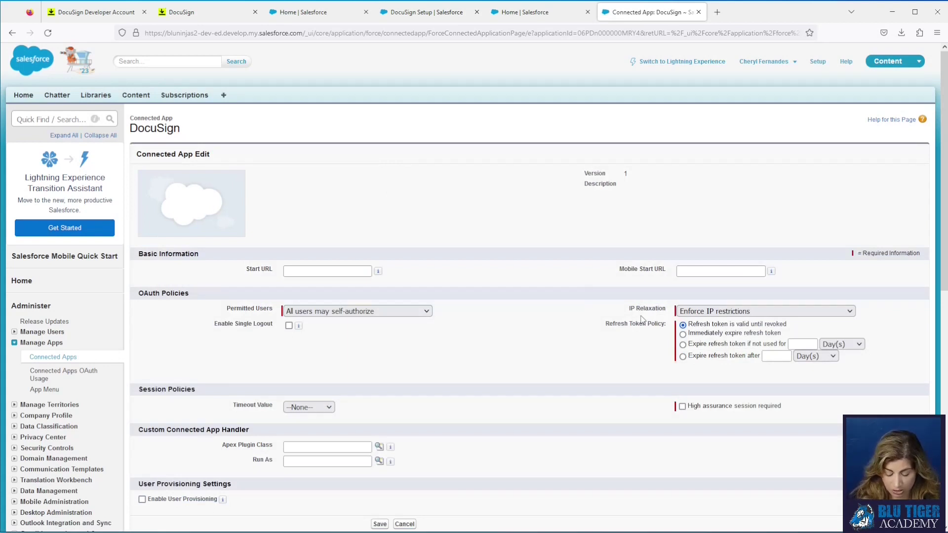
{"action": "key", "text": "ctrl+plus"}
{"action": "key", "text": "ctrl+plus"}
{"action": "left_click", "coordinate": [708, 336]}
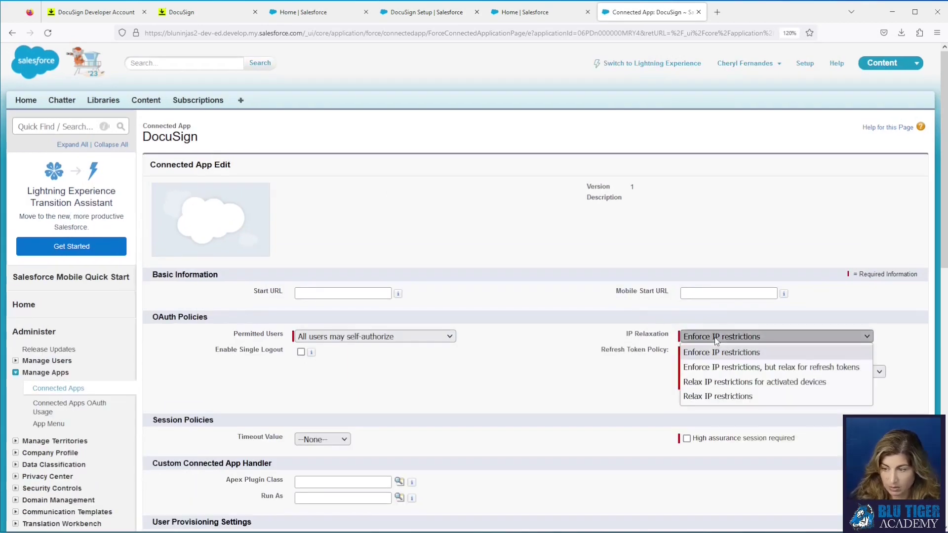
{"action": "left_click", "coordinate": [737, 397]}
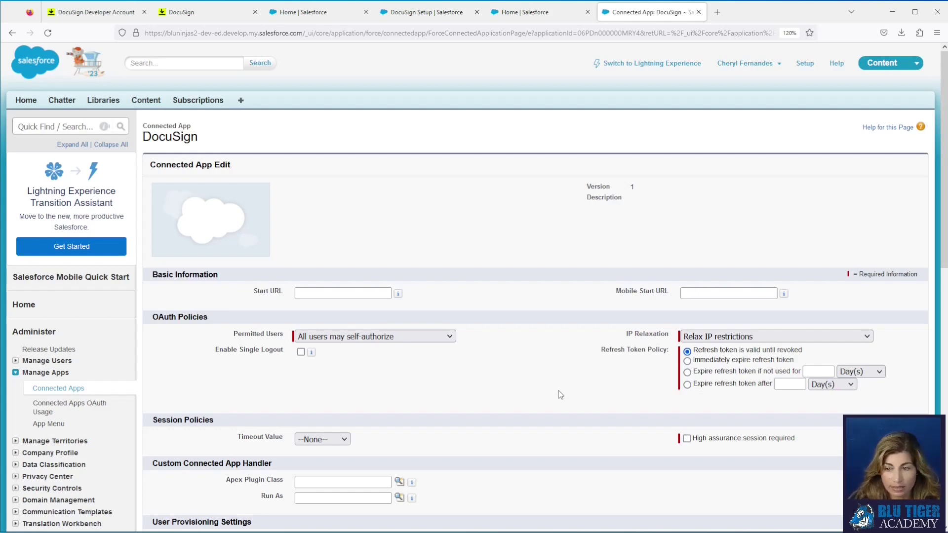
{"action": "scroll", "coordinate": [559, 396], "scroll_direction": "down", "scroll_amount": 5}
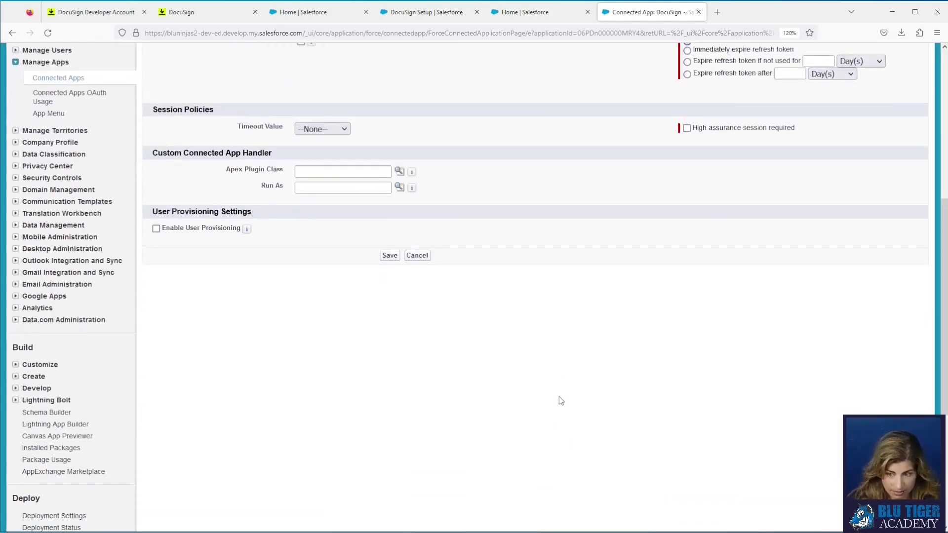
{"action": "left_click", "coordinate": [389, 255]}
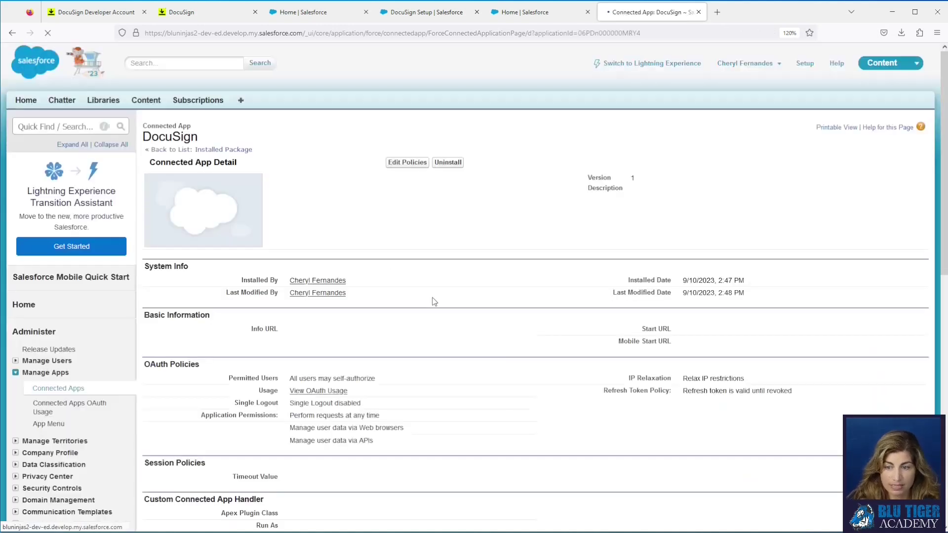
Step: Open Network Access via a 'network' Setup search, begin a trusted IP range, then cancel it
{"action": "left_click", "coordinate": [69, 127]}
{"action": "type", "text": "network"}
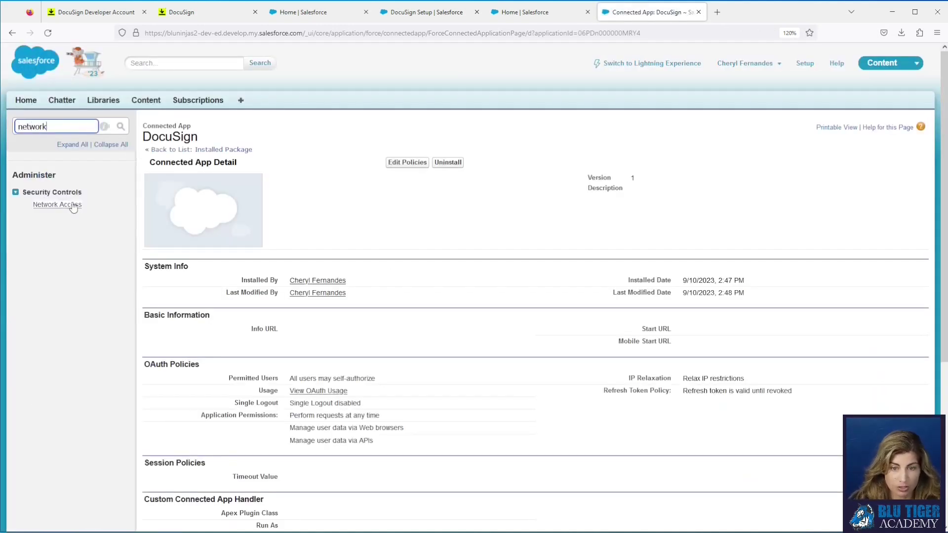
{"action": "left_click", "coordinate": [67, 206]}
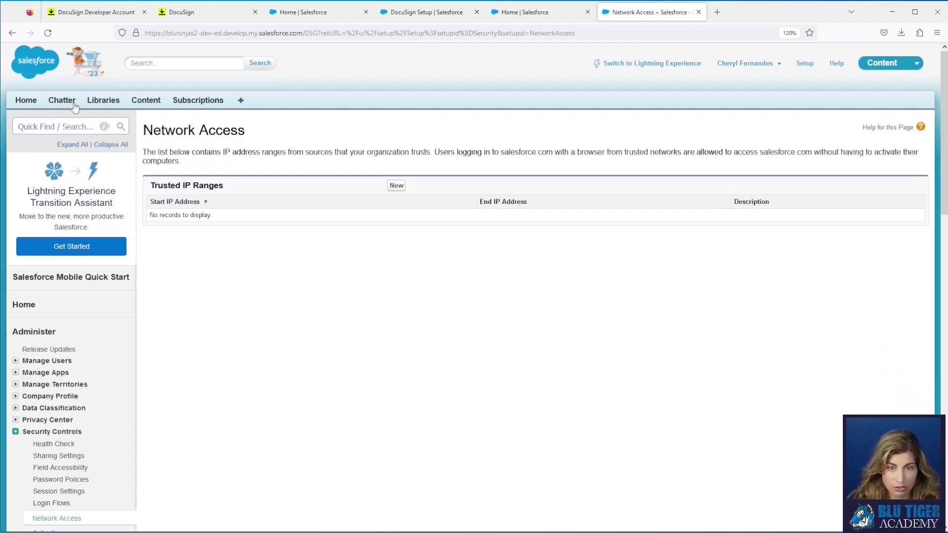
{"action": "left_click", "coordinate": [396, 186]}
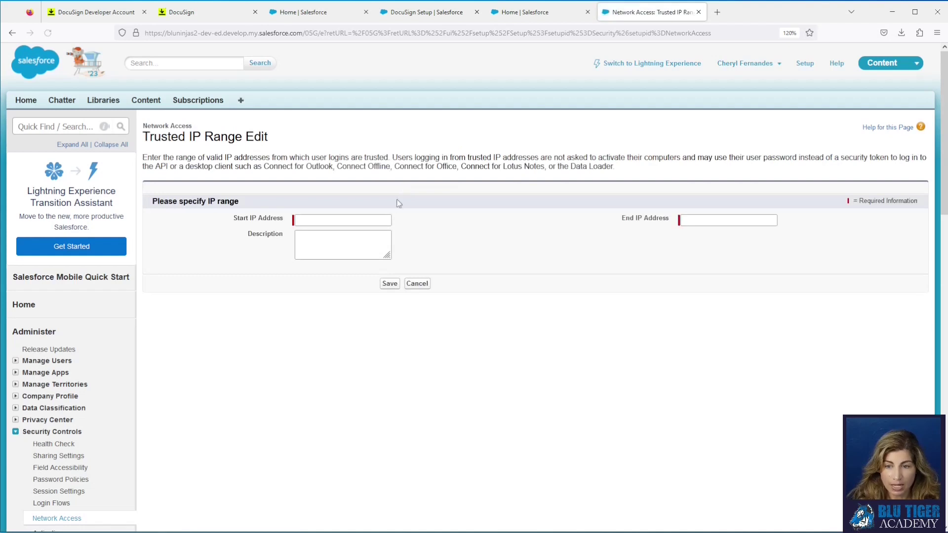
{"action": "left_click", "coordinate": [332, 241]}
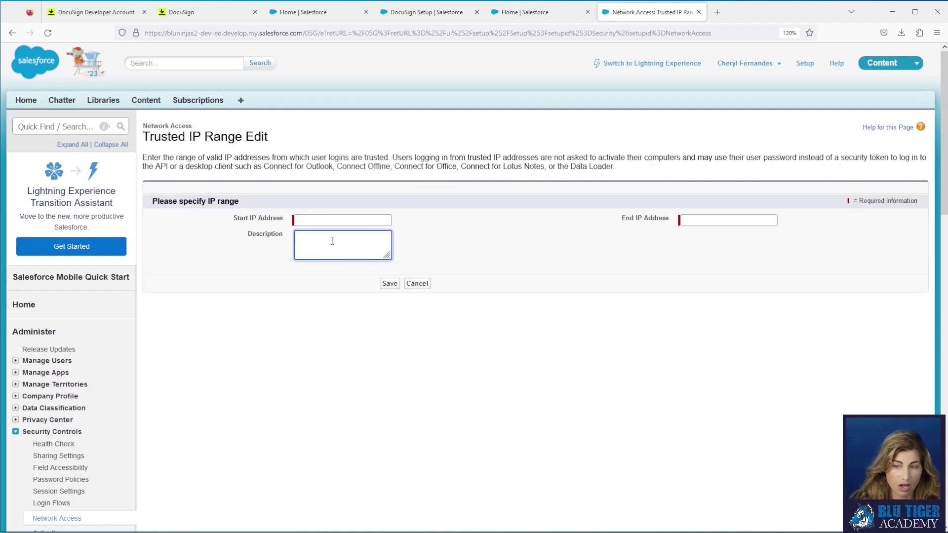
{"action": "left_click", "coordinate": [418, 284]}
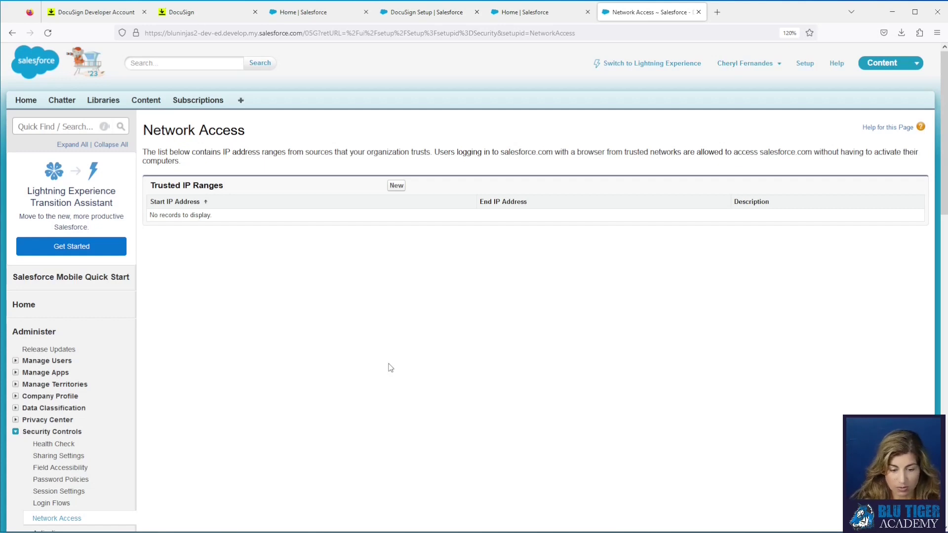
Step: Close the extra Setup tabs and start a new template from DocuSign Envelope Templates
{"action": "left_click", "coordinate": [699, 11]}
{"action": "left_click", "coordinate": [588, 12]}
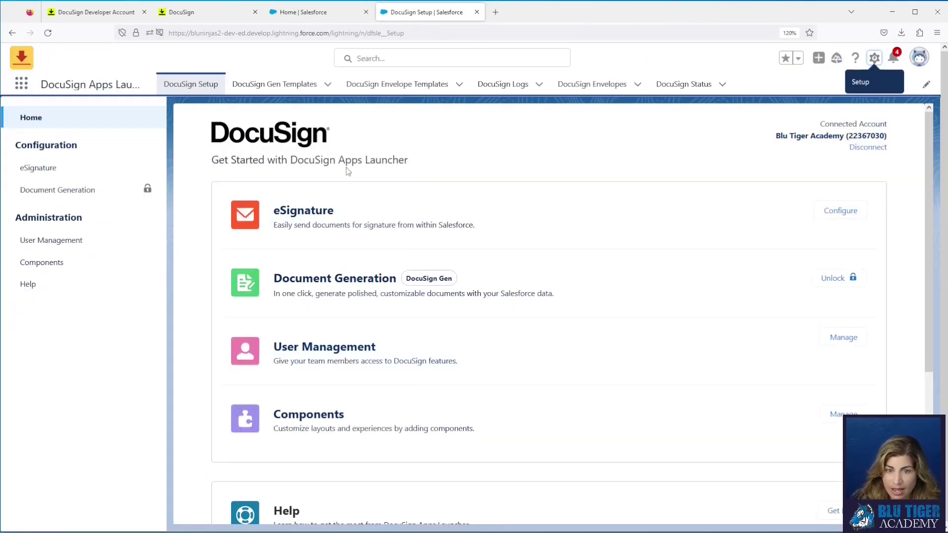
{"action": "left_click", "coordinate": [371, 88]}
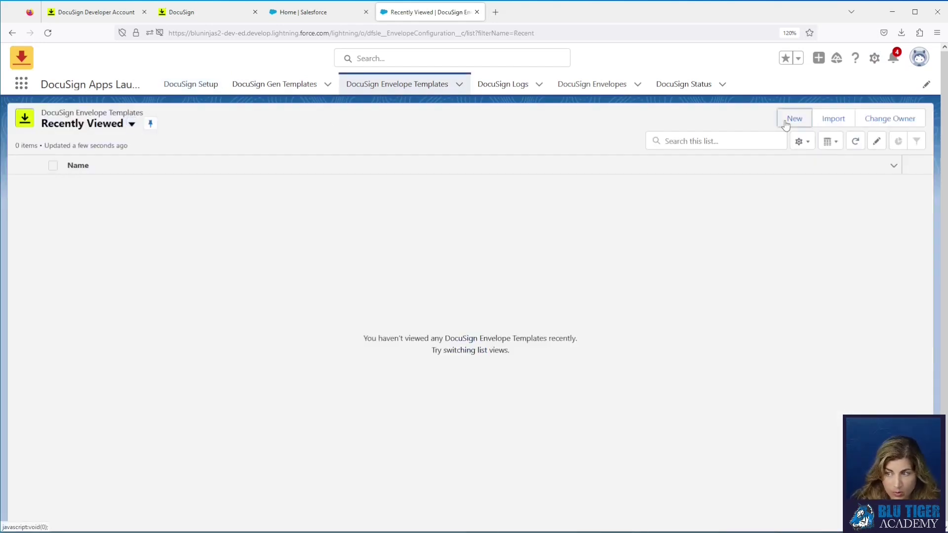
{"action": "left_click", "coordinate": [788, 122]}
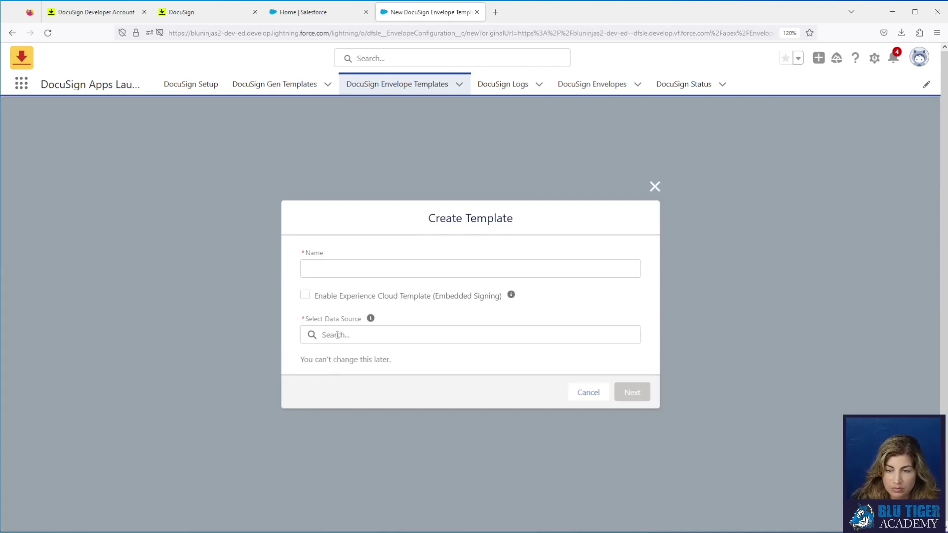
Step: Name the template 'Proposal for Services' and select Opportunity as its data source
{"action": "left_click", "coordinate": [324, 269]}
{"action": "type", "text": "P"}
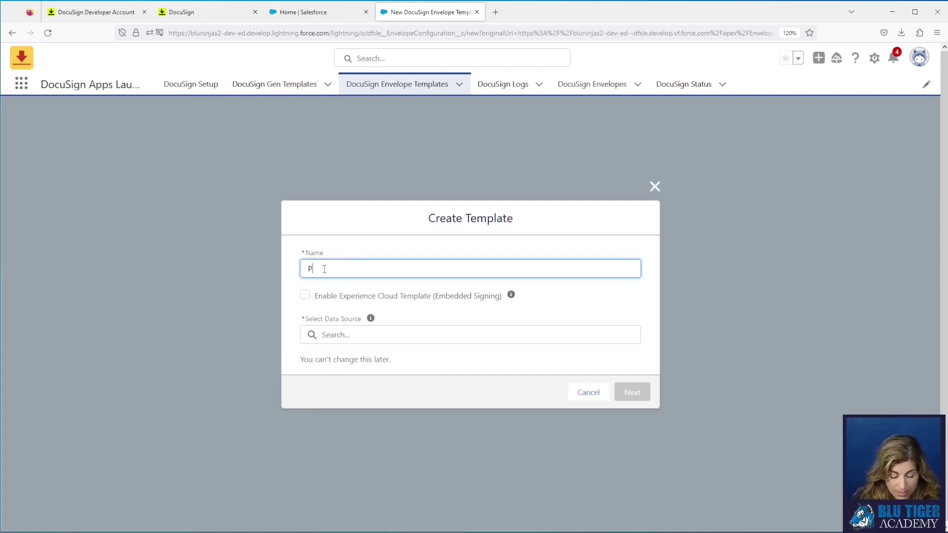
{"action": "type", "text": "orppoposa"}
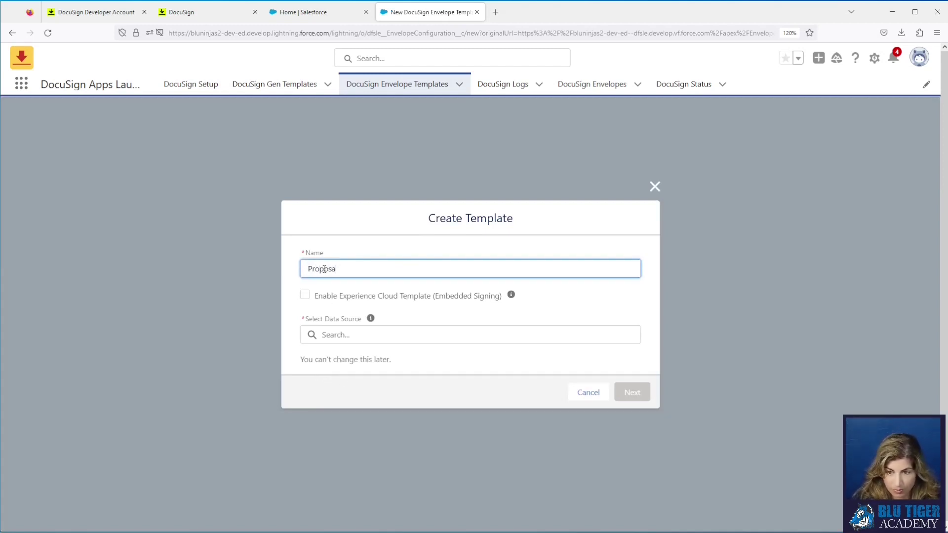
{"action": "type", "text": "l for Services"}
{"action": "left_click", "coordinate": [340, 336]}
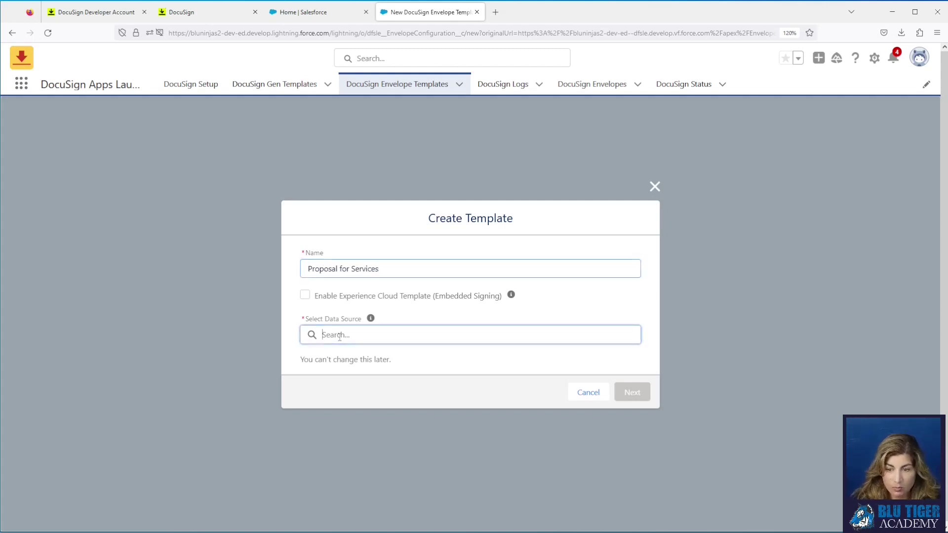
{"action": "type", "text": "oppo"}
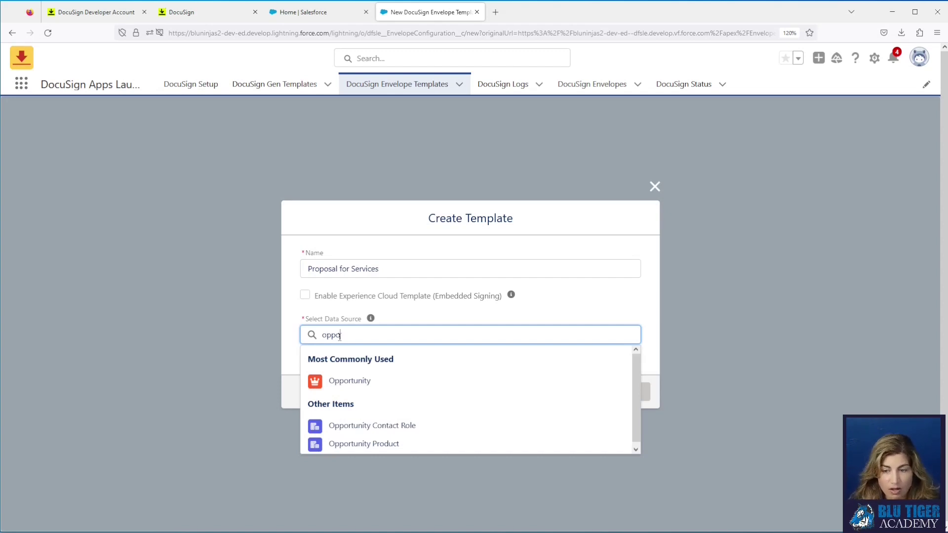
{"action": "left_click", "coordinate": [361, 383]}
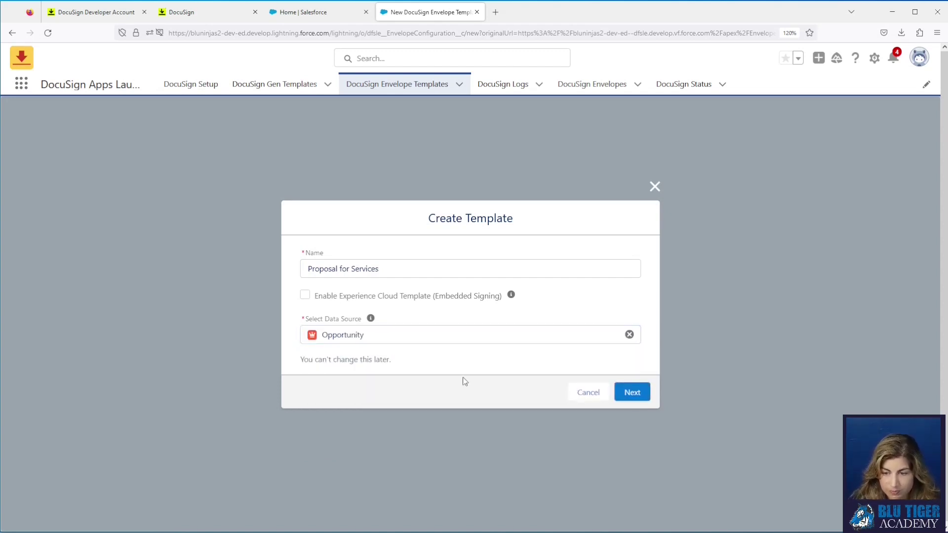
Step: Upload the proposal Word document to the Proposal for Services template
{"action": "left_click", "coordinate": [634, 394]}
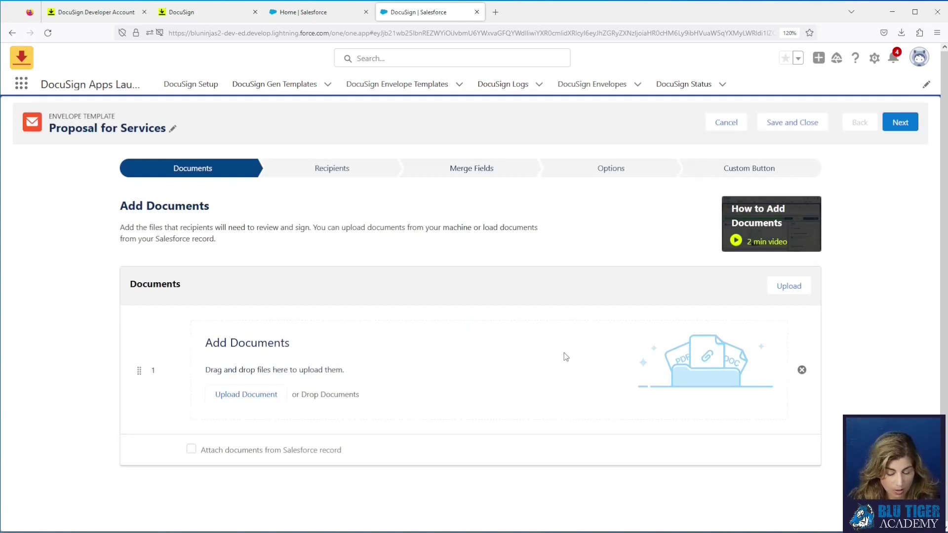
{"action": "left_click", "coordinate": [247, 397]}
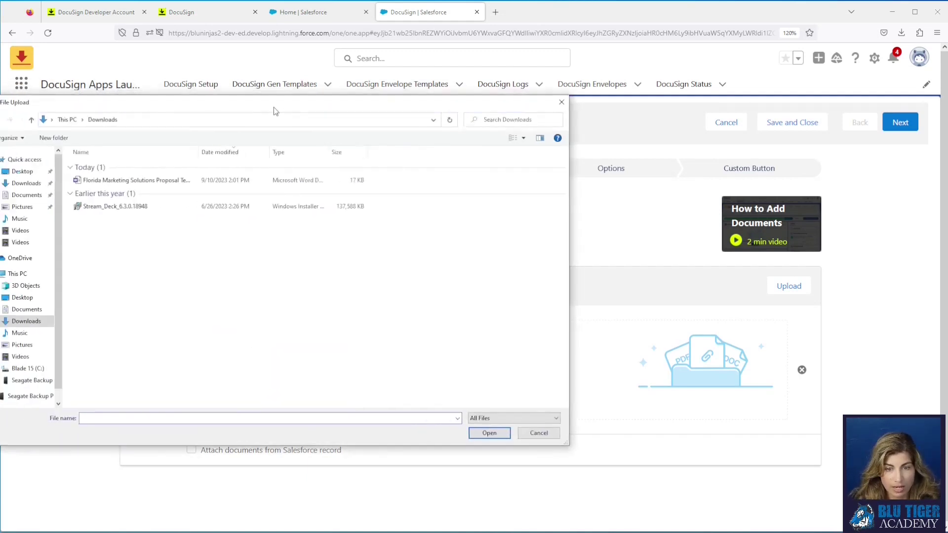
{"action": "left_click", "coordinate": [226, 210]}
{"action": "left_click", "coordinate": [533, 462]}
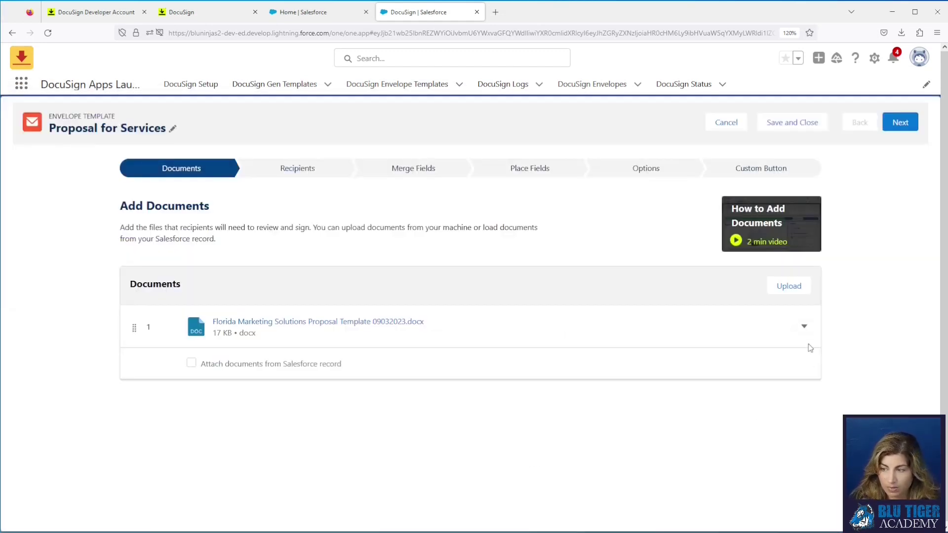
Step: Rename the uploaded document to 'Florida Marketing Solutions Proposal' and continue to Recipients
{"action": "left_click", "coordinate": [804, 327]}
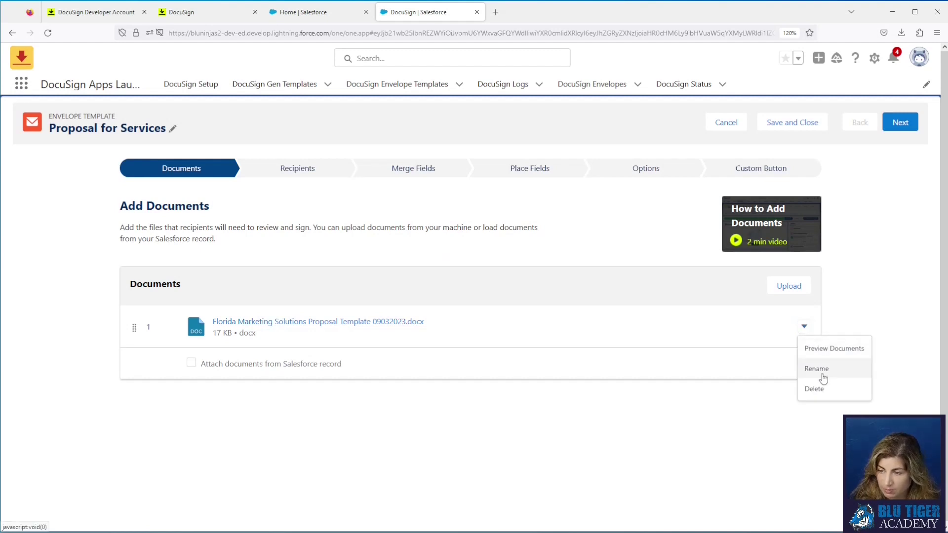
{"action": "left_click", "coordinate": [819, 370]}
{"action": "key", "text": "BackSpace"}
{"action": "key", "text": "BackSpace"}
{"action": "key", "text": "BackSpace"}
{"action": "key", "text": "BackSpace"}
{"action": "key", "text": "BackSpace"}
{"action": "key", "text": "BackSpace"}
{"action": "key", "text": "BackSpace"}
{"action": "key", "text": "BackSpace"}
{"action": "key", "text": "BackSpace"}
{"action": "key", "text": "BackSpace"}
{"action": "key", "text": "BackSpace"}
{"action": "key", "text": "BackSpace"}
{"action": "key", "text": "BackSpace"}
{"action": "key", "text": "BackSpace"}
{"action": "key", "text": "BackSpace"}
{"action": "key", "text": "BackSpace"}
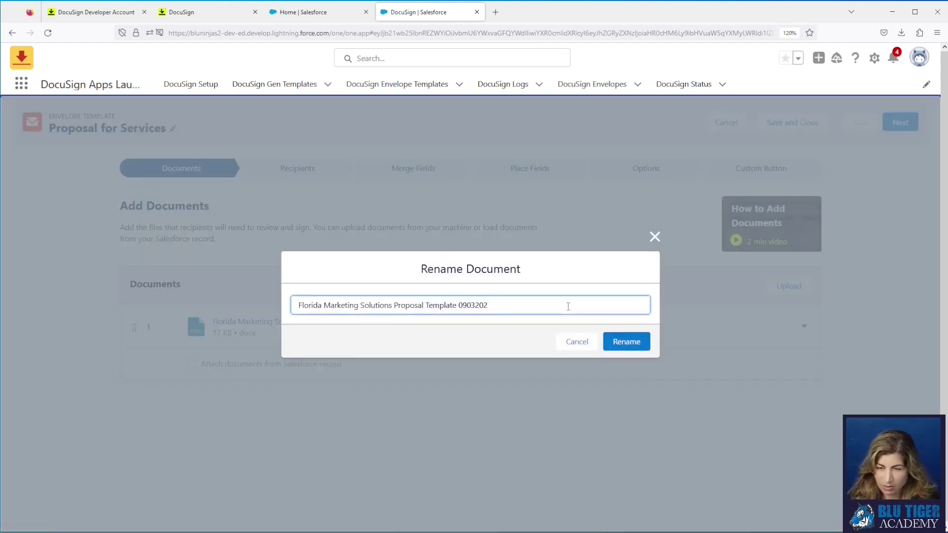
{"action": "key", "text": "BackSpace"}
{"action": "key", "text": "BackSpace"}
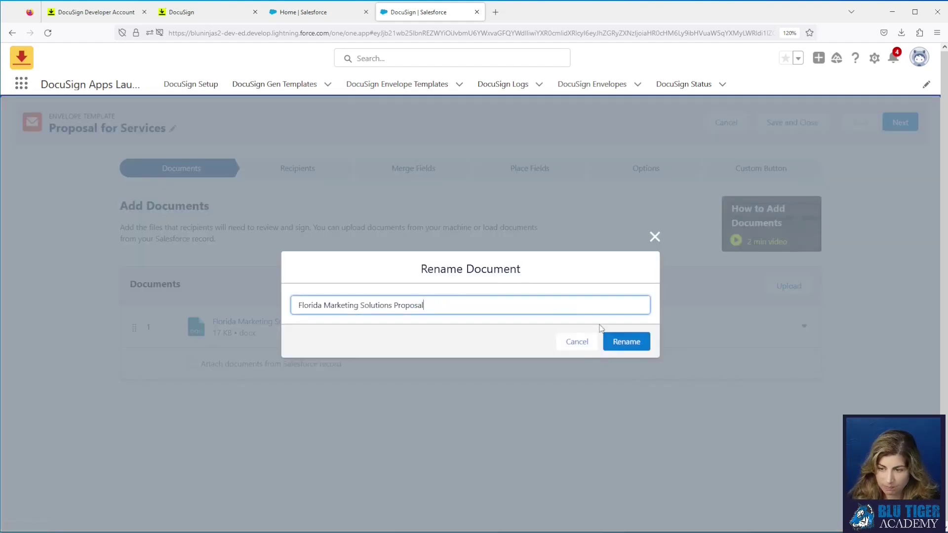
{"action": "left_click", "coordinate": [626, 341]}
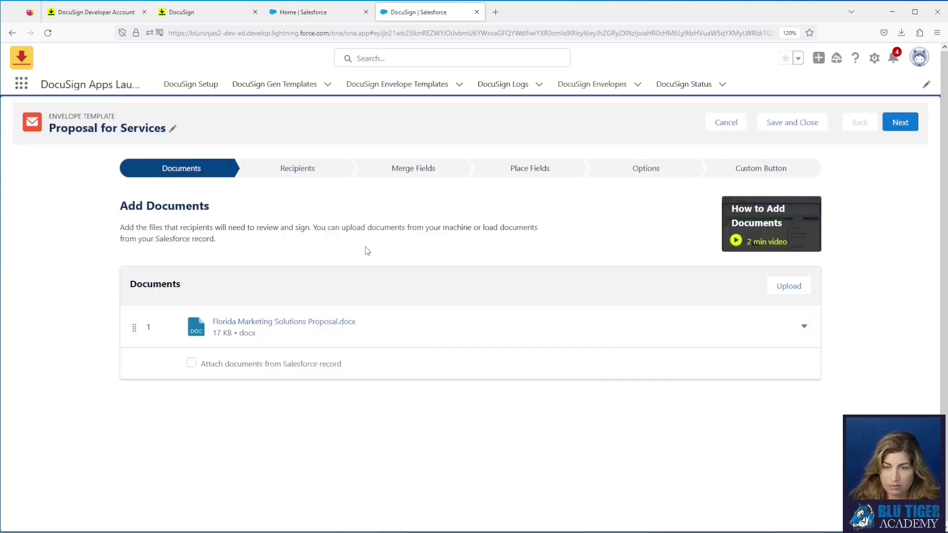
{"action": "left_click", "coordinate": [903, 124]}
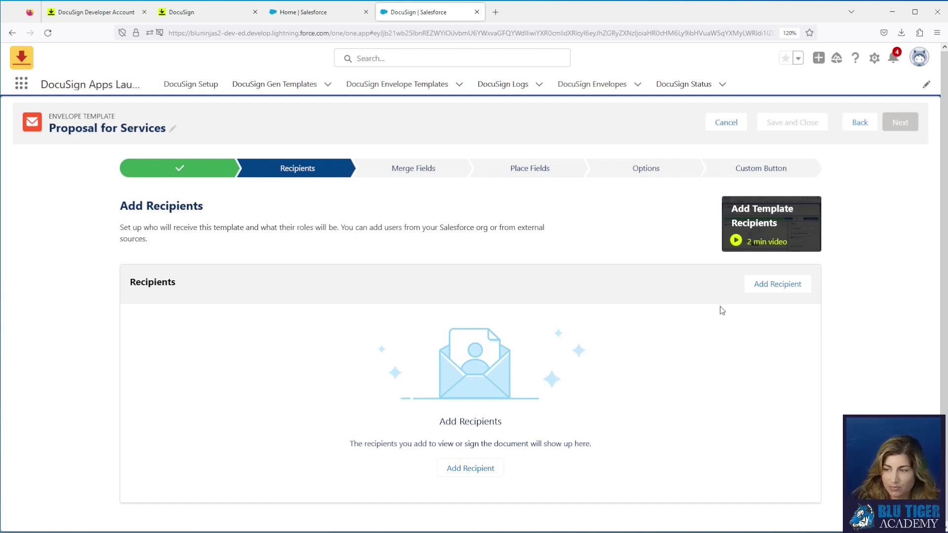
Step: Add a recipient sourced from the Opportunity's OpportunityContactRoles related list
{"action": "left_click", "coordinate": [752, 289]}
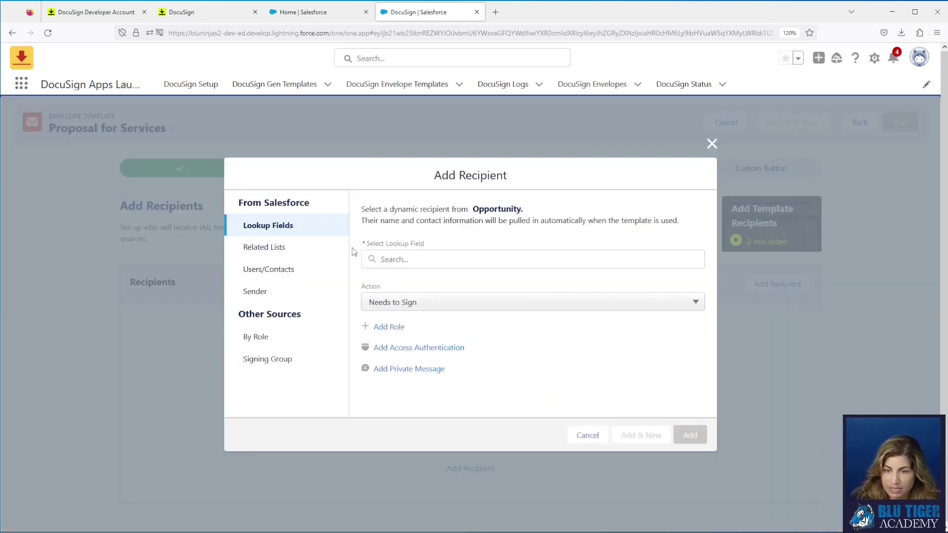
{"action": "left_click", "coordinate": [413, 261]}
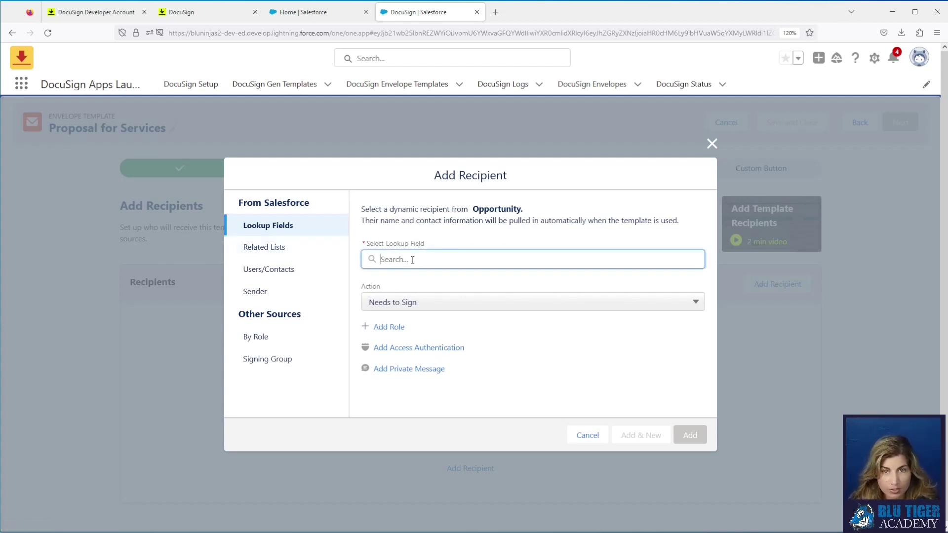
{"action": "type", "text": "primary"}
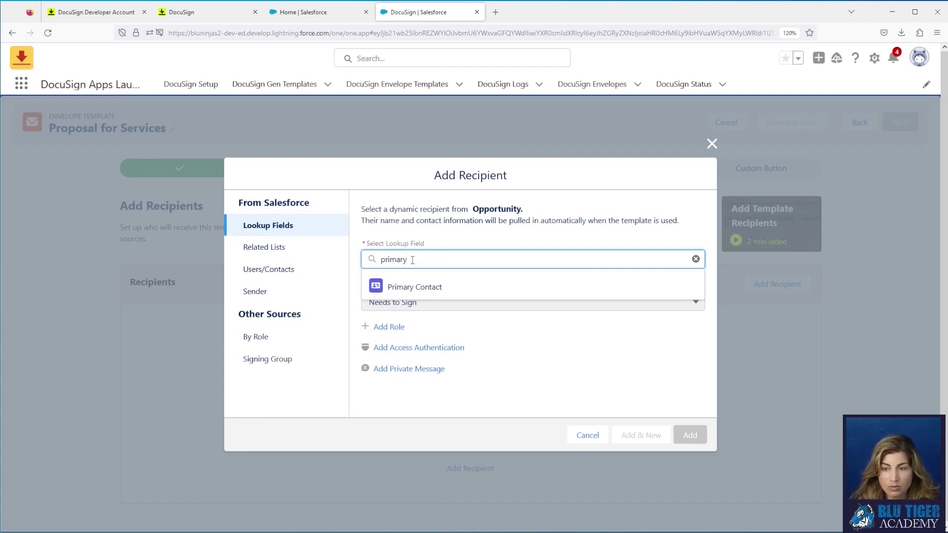
{"action": "left_click", "coordinate": [267, 248]}
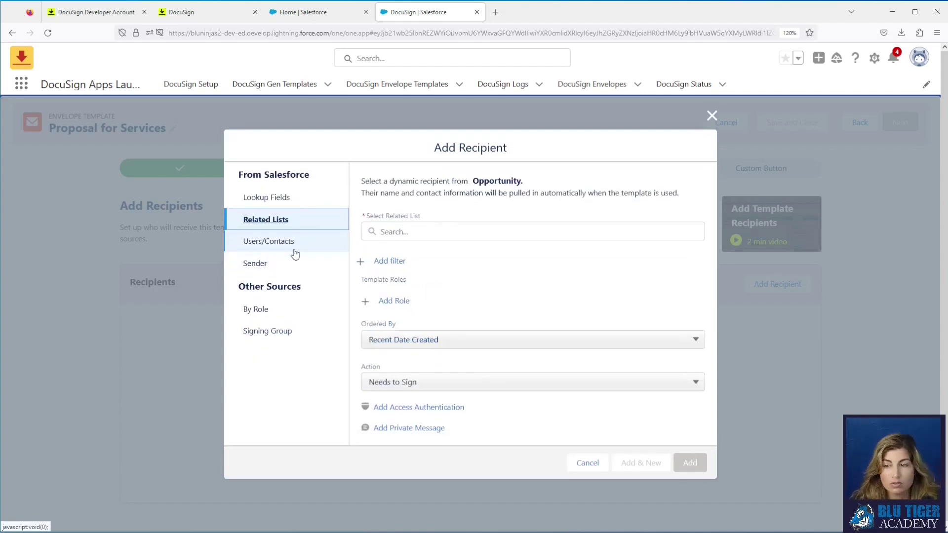
{"action": "left_click", "coordinate": [433, 230]}
{"action": "type", "text": "opportunity"}
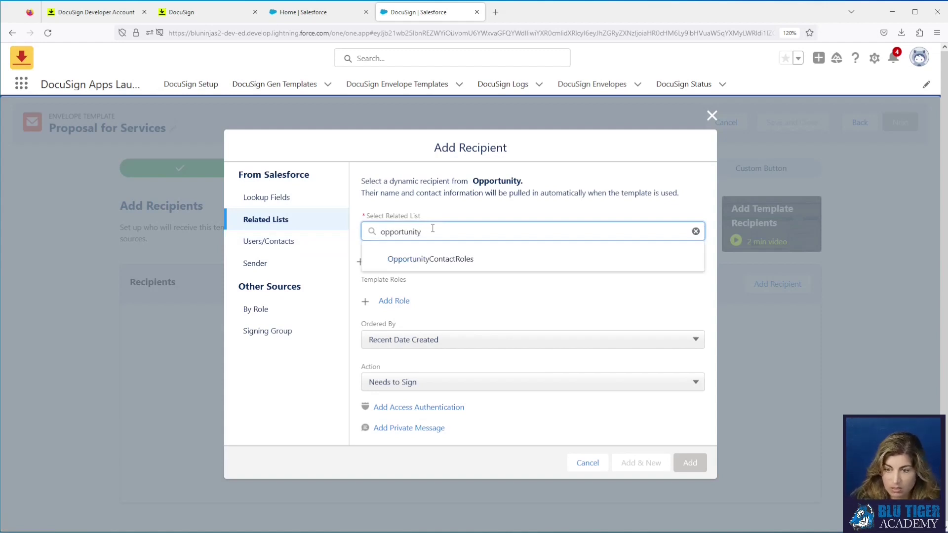
{"action": "left_click", "coordinate": [438, 260]}
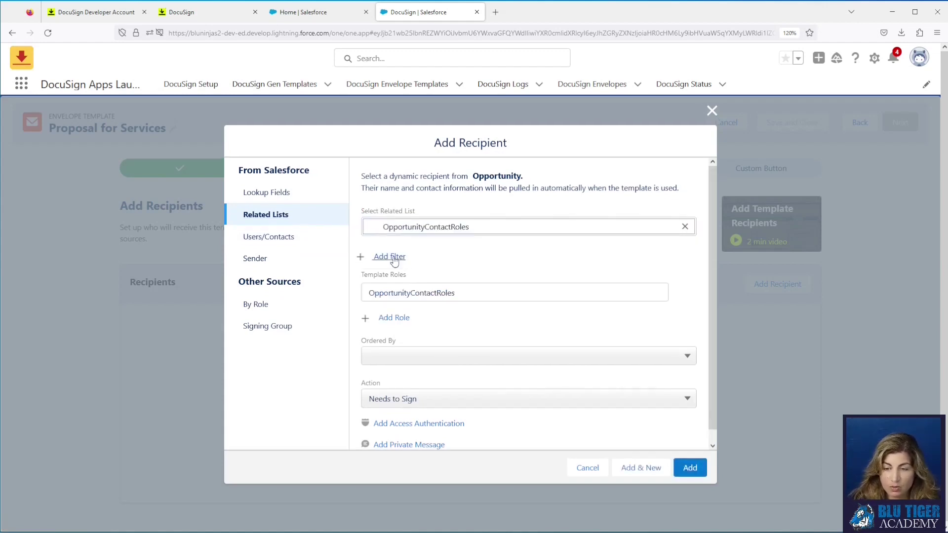
{"action": "left_click", "coordinate": [394, 257]}
Step: Filter the OpportunityContactRoles recipients to Role equals 'DocuSign Signer'
{"action": "left_click", "coordinate": [315, 327]}
{"action": "left_click", "coordinate": [311, 367]}
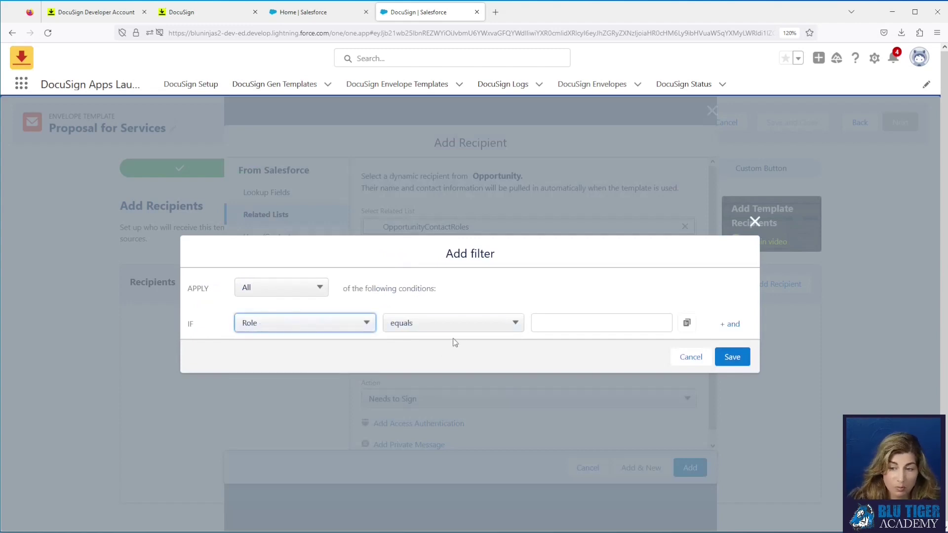
{"action": "left_click", "coordinate": [580, 320]}
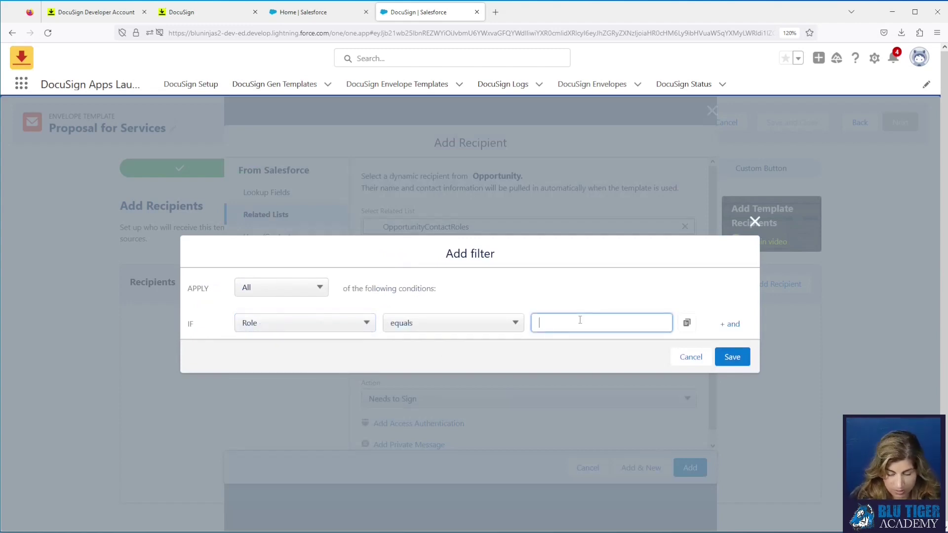
{"action": "type", "text": "DocuSign Signer"}
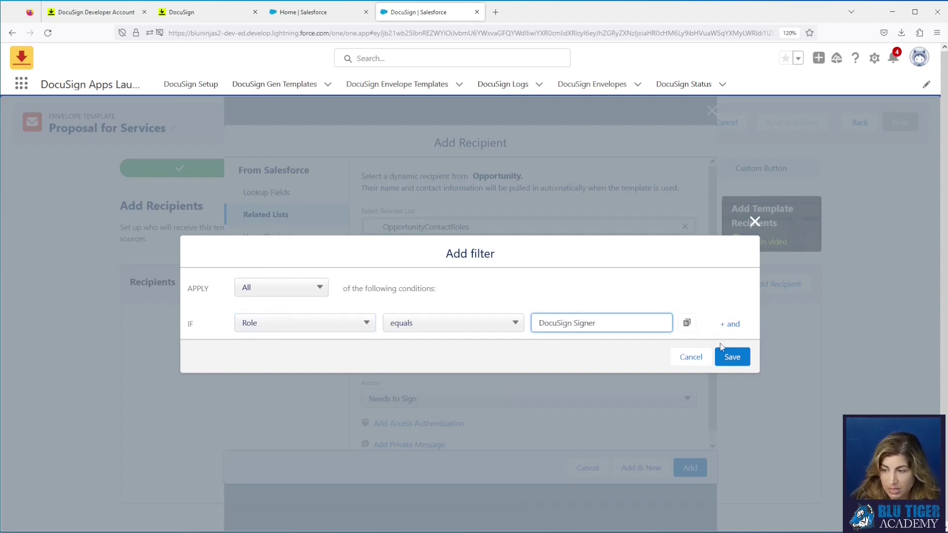
{"action": "left_click", "coordinate": [733, 360]}
Step: Name the template role 'Signer 1' and add the recipient
{"action": "left_click_drag", "start_coordinate": [474, 293], "coordinate": [262, 283]}
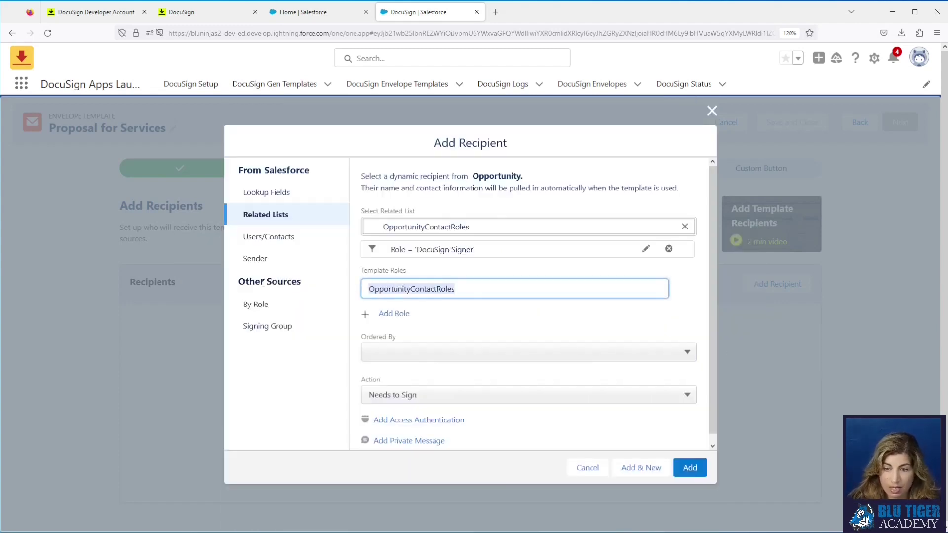
{"action": "type", "text": "Signer 1"}
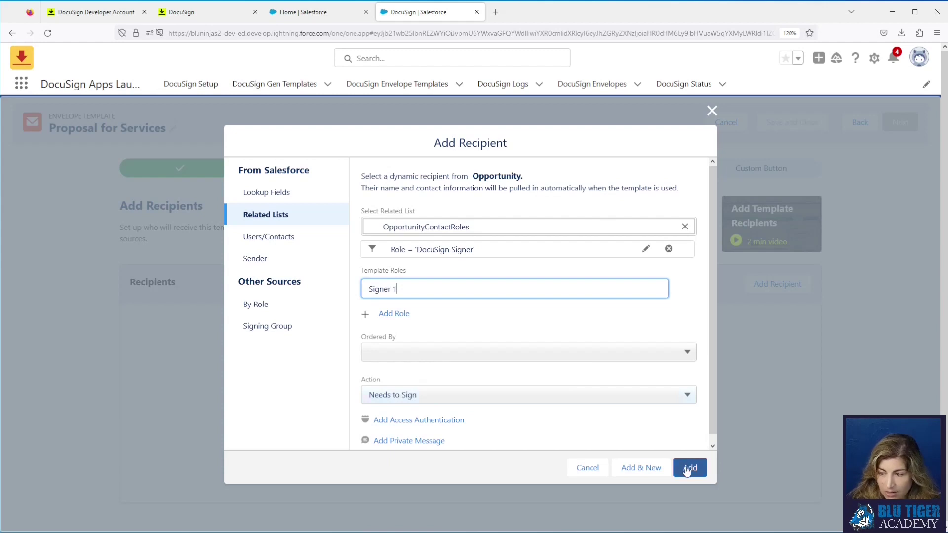
{"action": "left_click", "coordinate": [682, 464]}
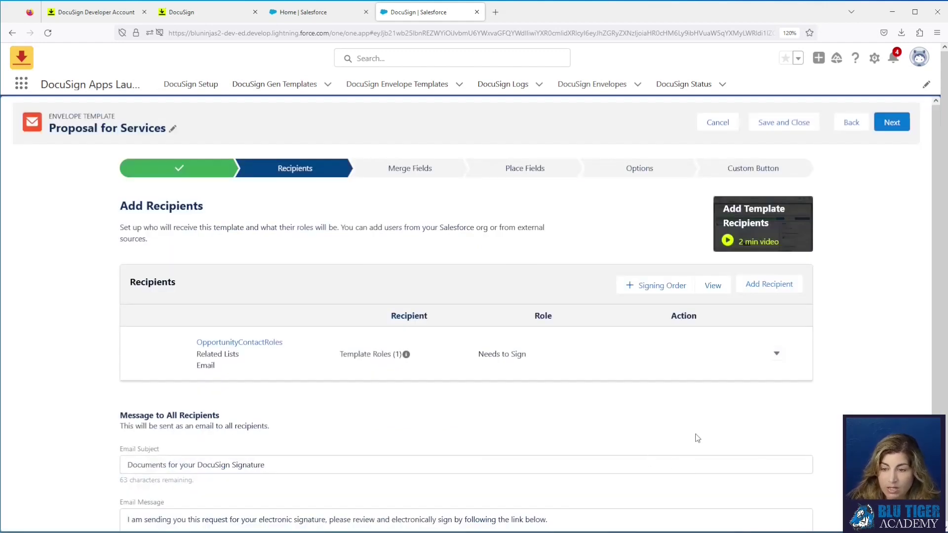
Step: Add the Opportunity's Primary Contact as a Receives a Copy recipient with role 'Receives a Copy'
{"action": "left_click", "coordinate": [754, 286]}
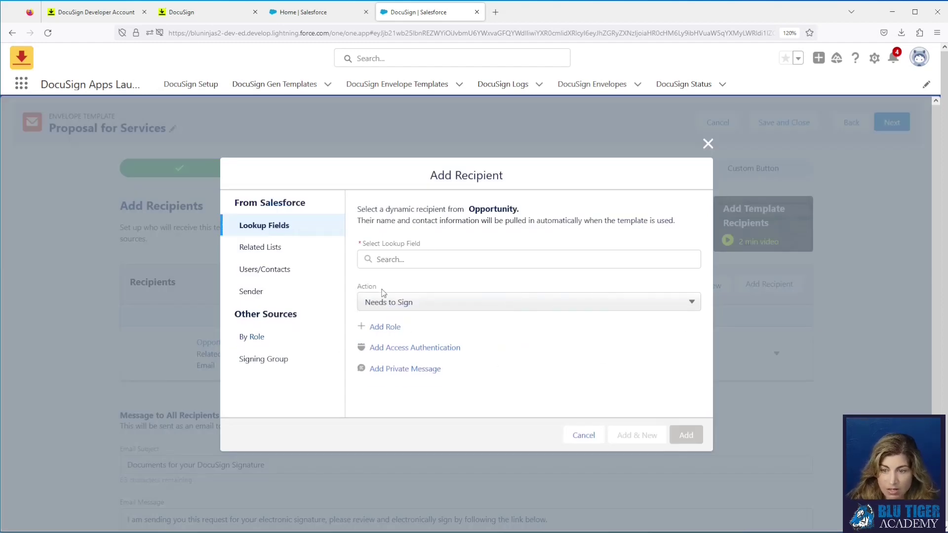
{"action": "left_click", "coordinate": [389, 266]}
{"action": "type", "text": "primary"}
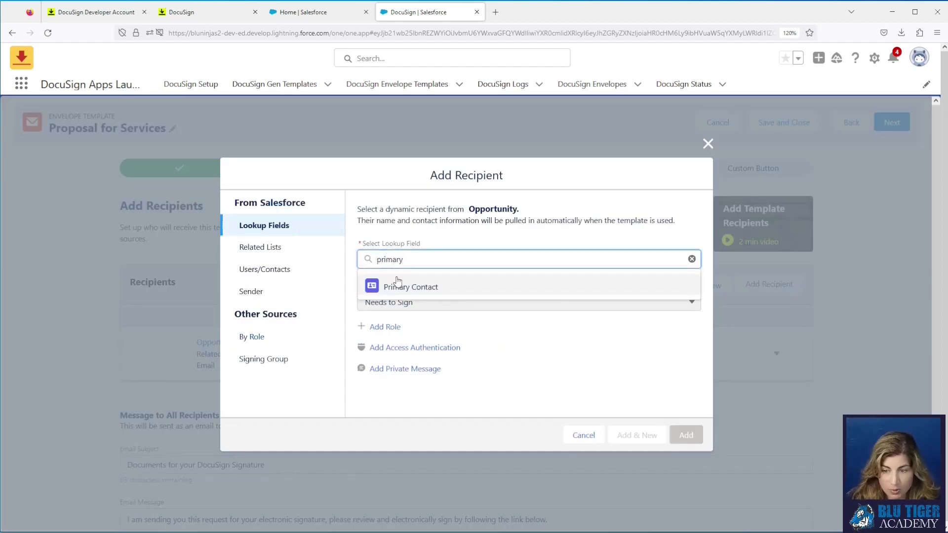
{"action": "left_click", "coordinate": [398, 287]}
{"action": "left_click", "coordinate": [398, 304]}
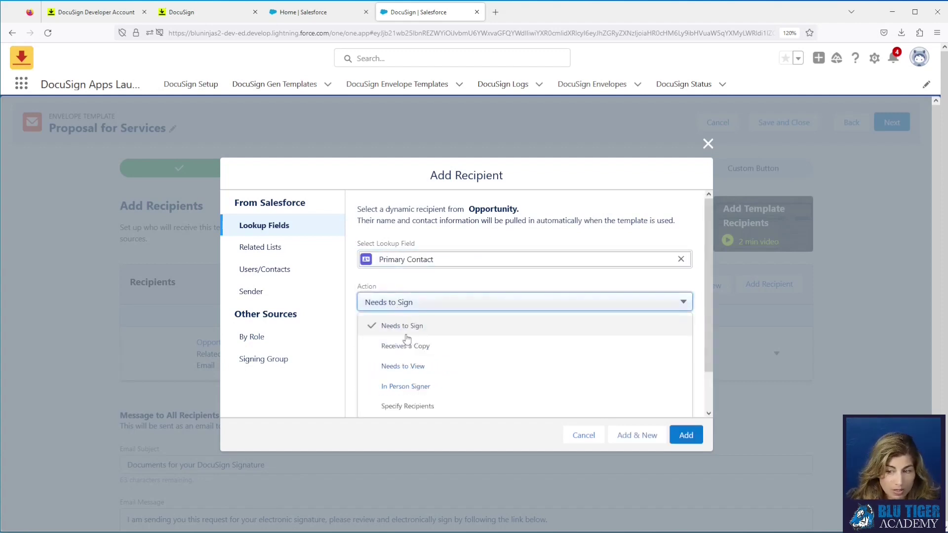
{"action": "left_click", "coordinate": [406, 345]}
{"action": "triple_click", "coordinate": [444, 347]}
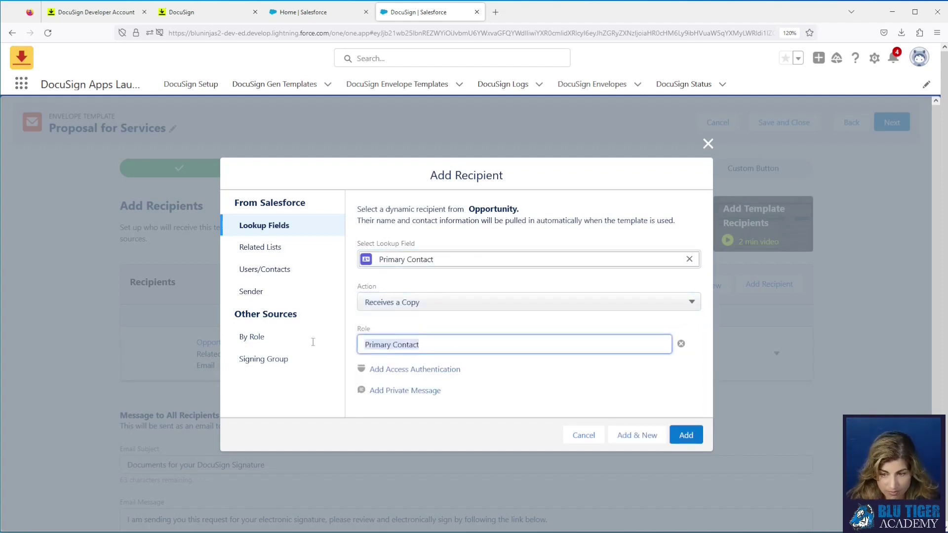
{"action": "type", "text": "Receives a Copy"}
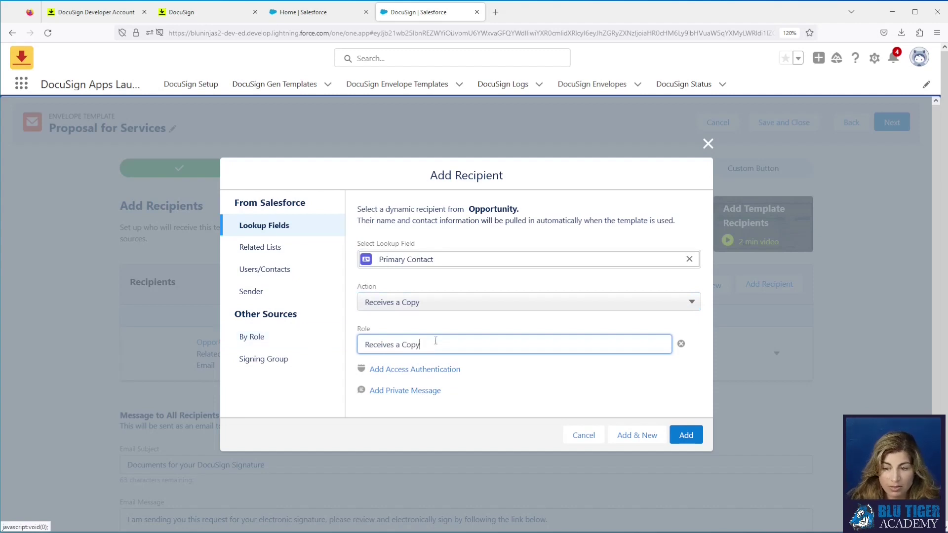
{"action": "left_click", "coordinate": [683, 436]}
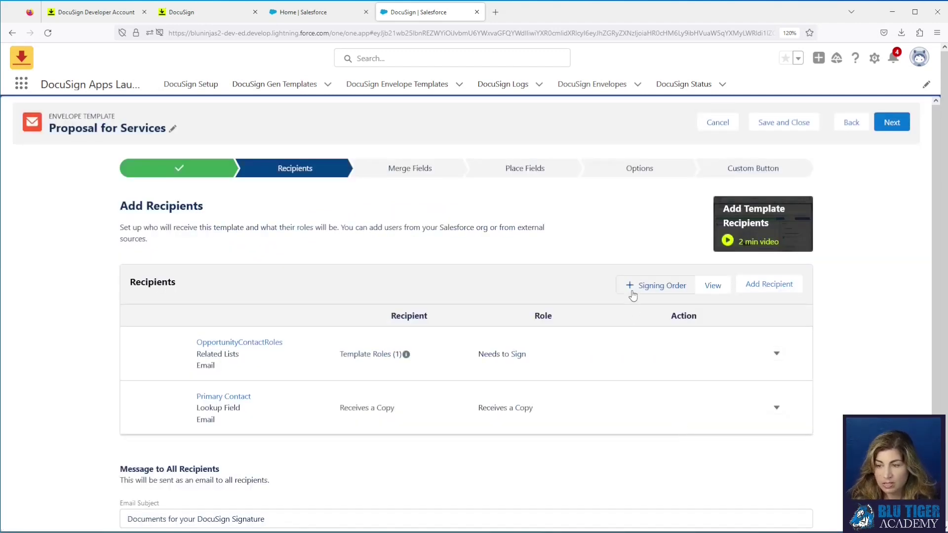
Step: Turn on signing order and set the email subject to 'Proposal for {!Opportunity.Account.Name}'
{"action": "left_click", "coordinate": [632, 291]}
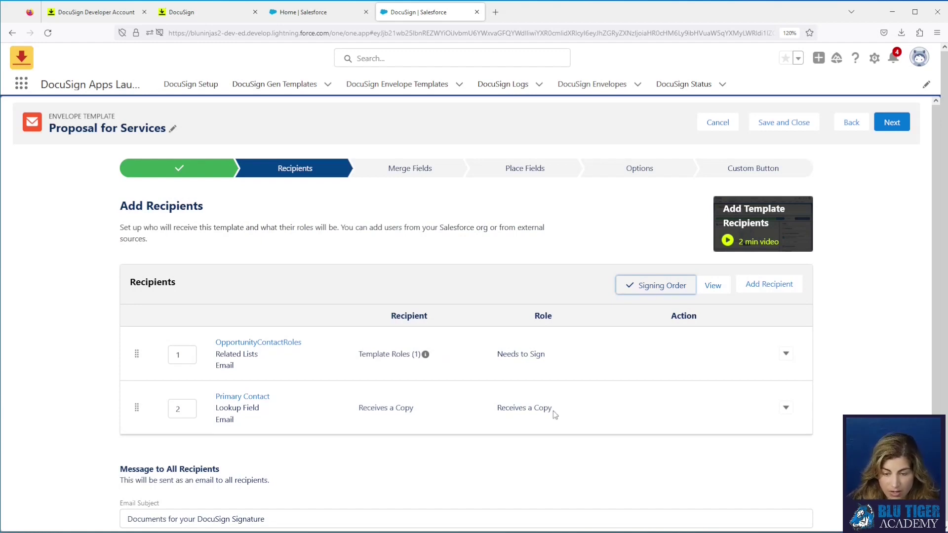
{"action": "scroll", "coordinate": [316, 456], "scroll_direction": "down", "scroll_amount": 2}
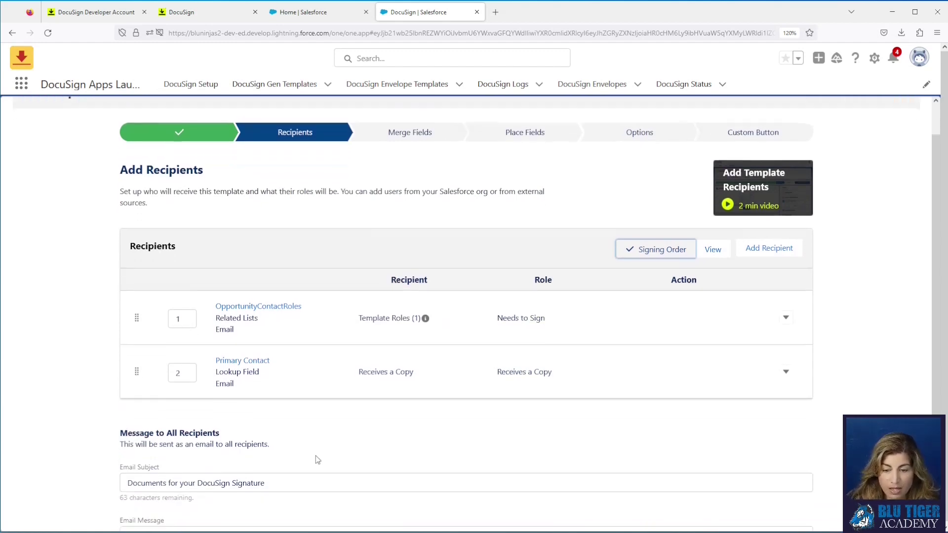
{"action": "left_click_drag", "start_coordinate": [277, 457], "coordinate": [104, 455]}
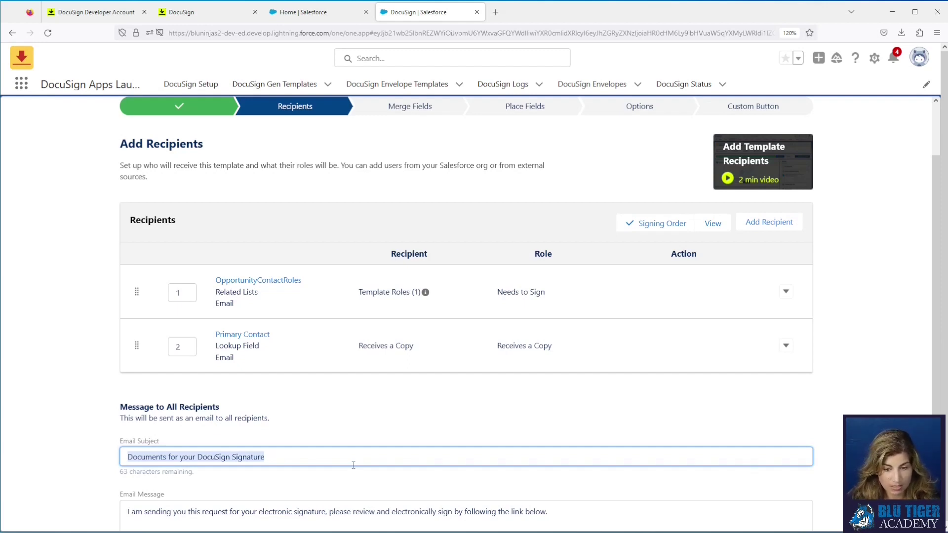
{"action": "type", "text": "Proposal"}
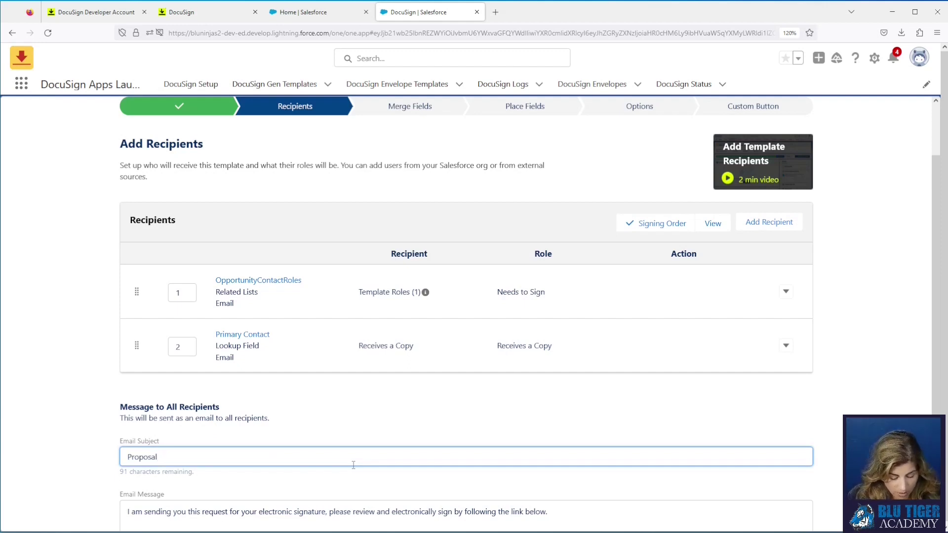
{"action": "type", "text": "for"}
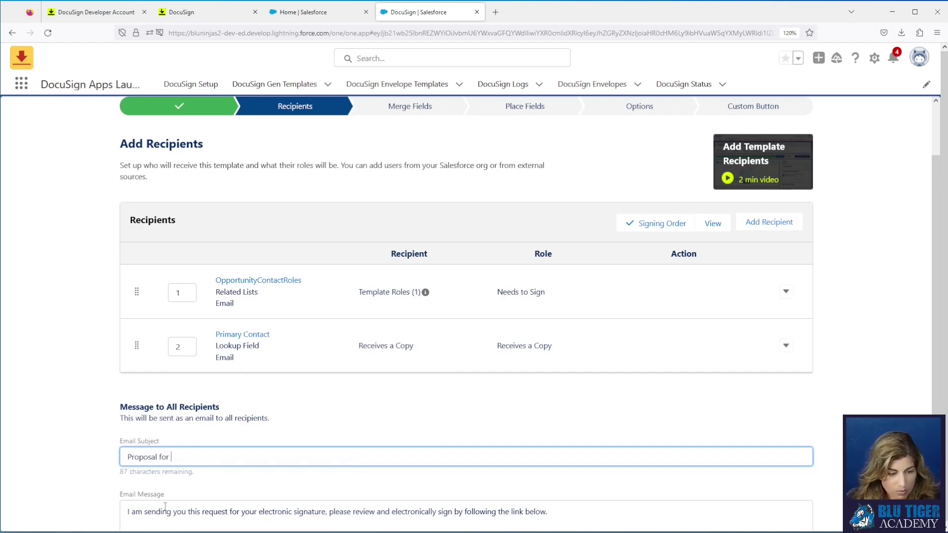
{"action": "key", "text": "alt+Tab"}
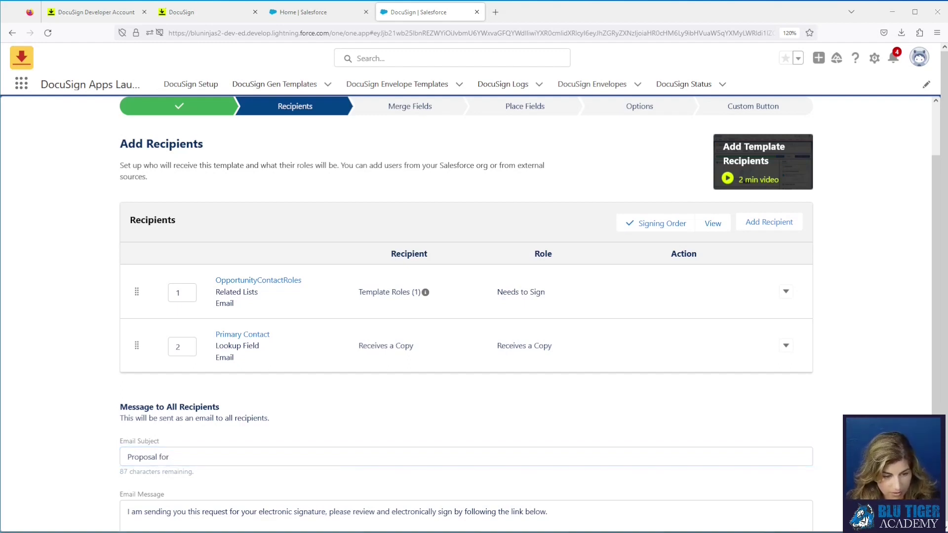
{"action": "left_click", "coordinate": [250, 457]}
{"action": "key", "text": "ctrl+v"}
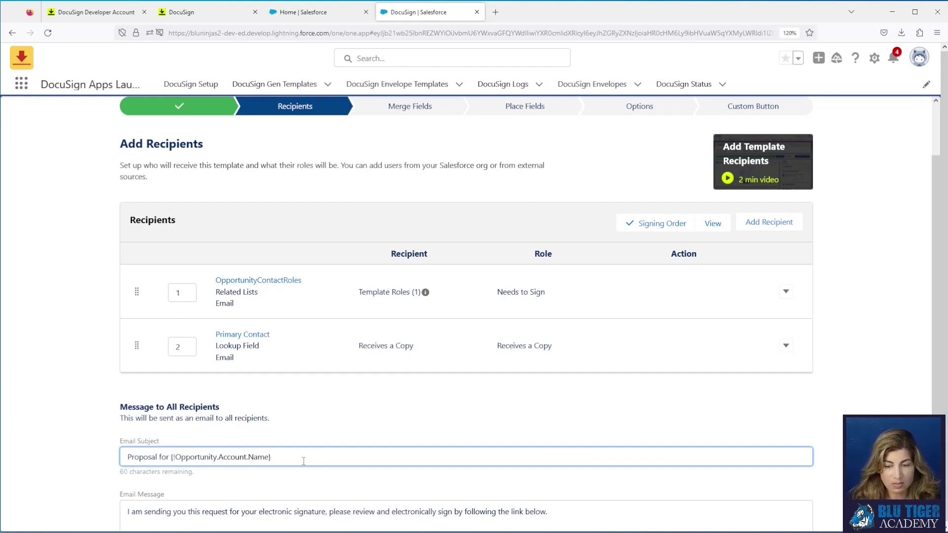
Step: Review the subject and default email message, then go to the Merge Fields step
{"action": "left_click_drag", "start_coordinate": [300, 462], "coordinate": [172, 461]}
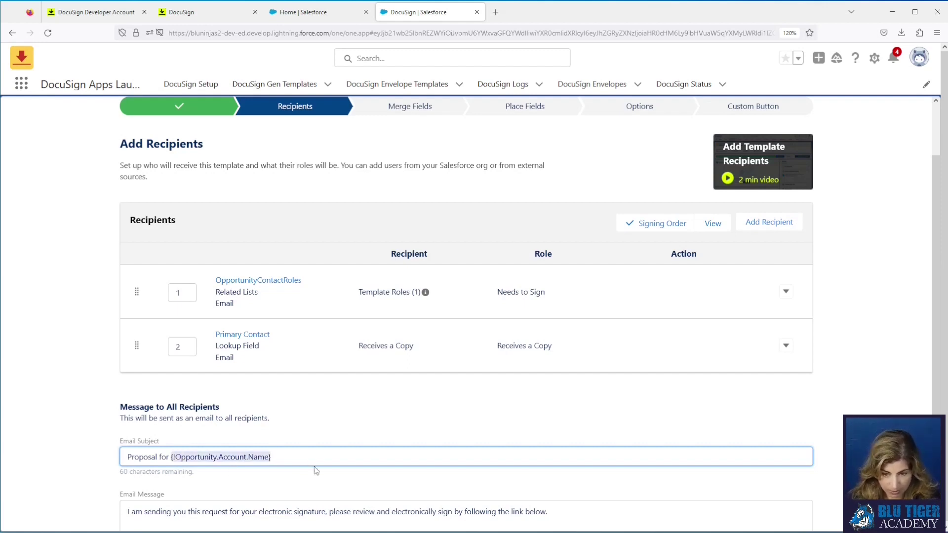
{"action": "scroll", "coordinate": [310, 469], "scroll_direction": "down", "scroll_amount": 2}
{"action": "left_click_drag", "start_coordinate": [596, 468], "coordinate": [129, 462]}
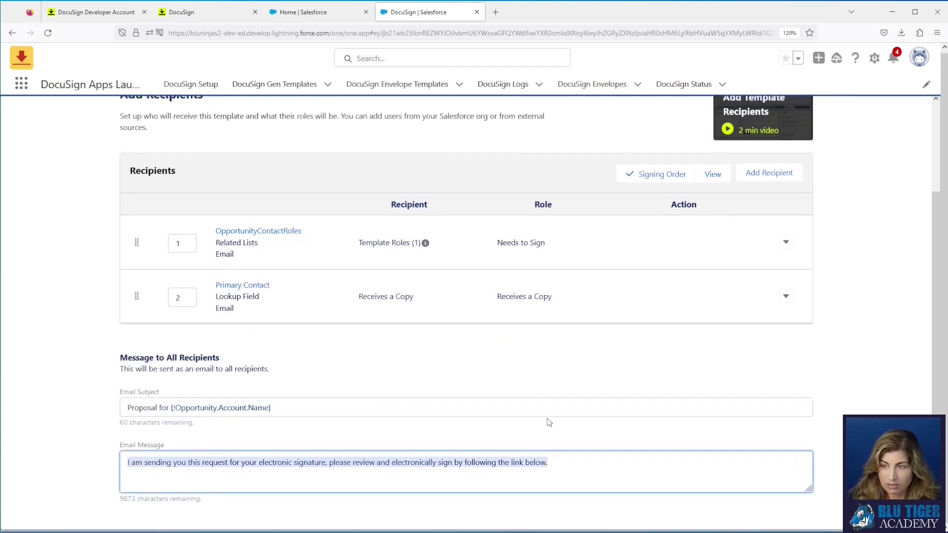
{"action": "scroll", "coordinate": [547, 418], "scroll_direction": "up", "scroll_amount": 5}
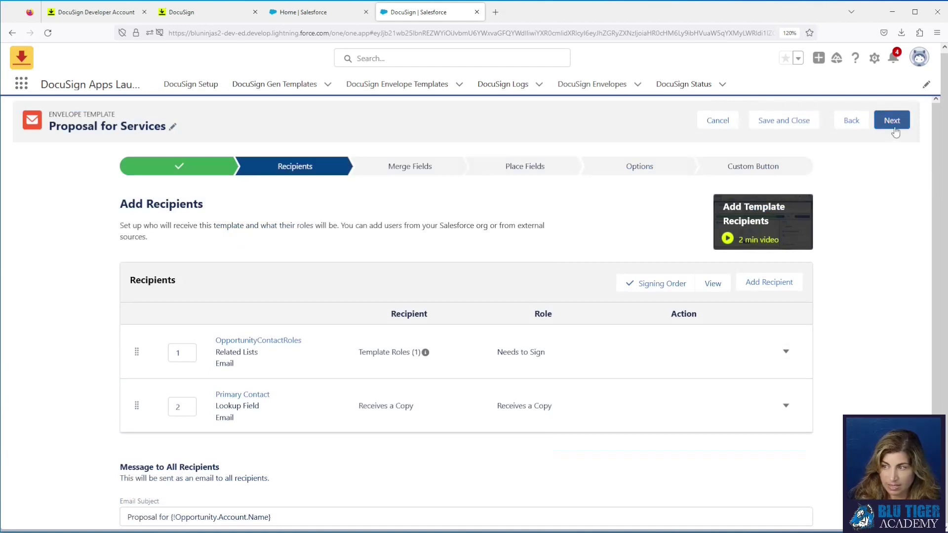
{"action": "left_click", "coordinate": [894, 123]}
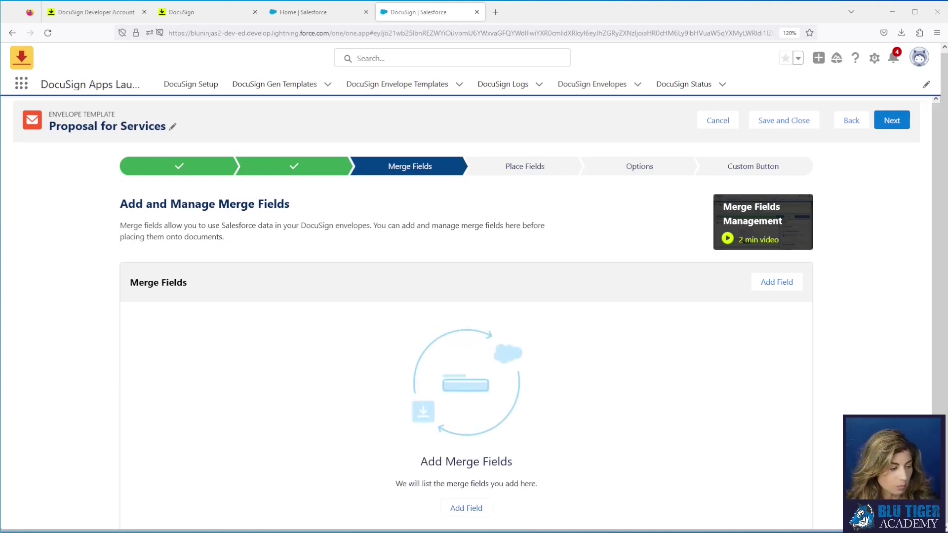
{"action": "key", "text": "alt+Tab"}
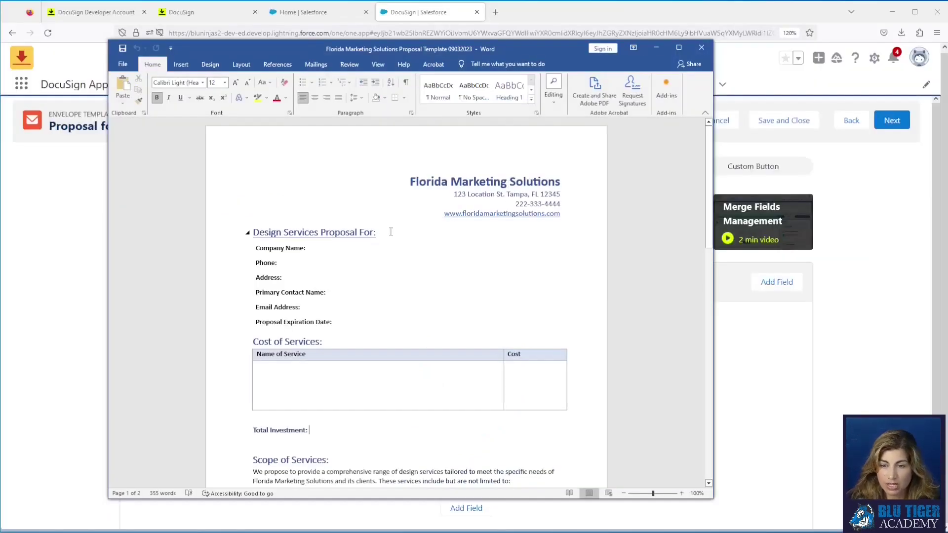
{"action": "left_click_drag", "start_coordinate": [411, 48], "coordinate": [574, 45]}
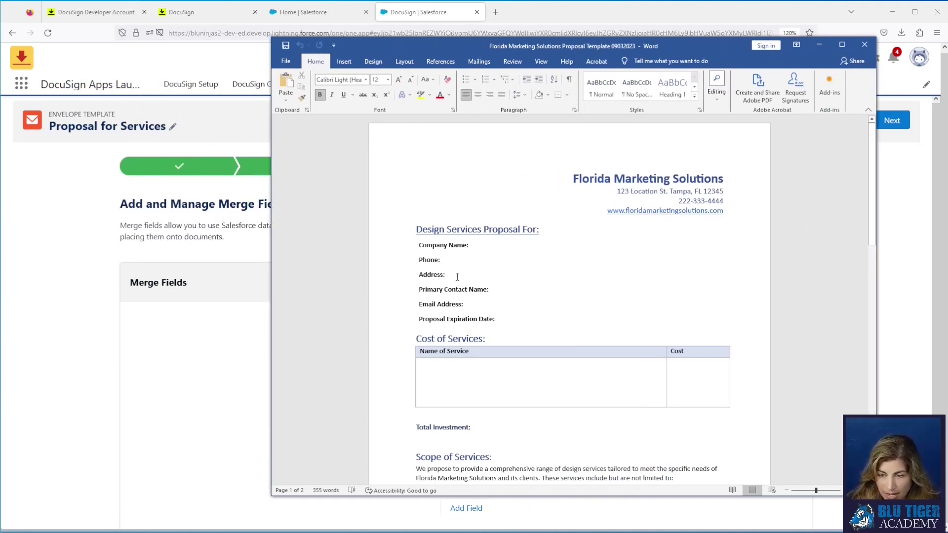
{"action": "left_click", "coordinate": [472, 308]}
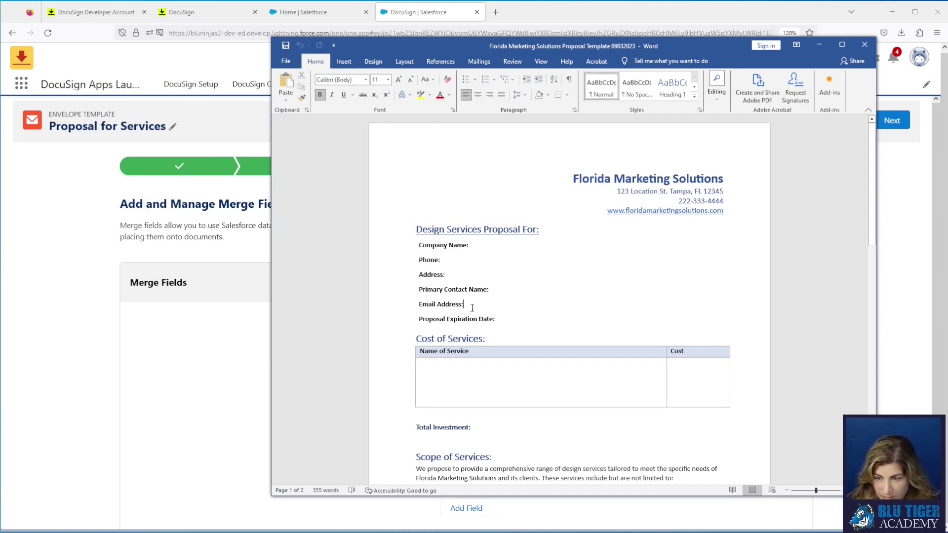
{"action": "left_click", "coordinate": [510, 322]}
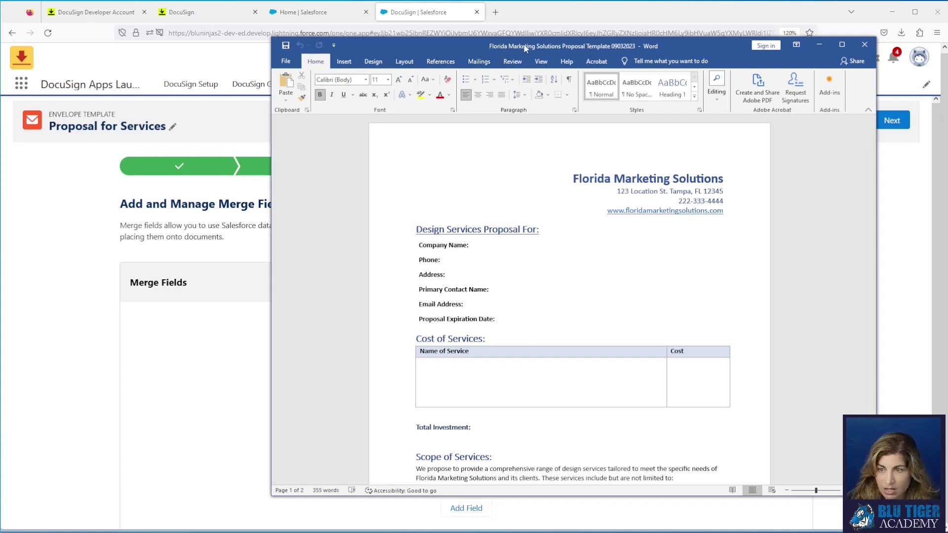
{"action": "left_click_drag", "start_coordinate": [525, 43], "coordinate": [0, 44]}
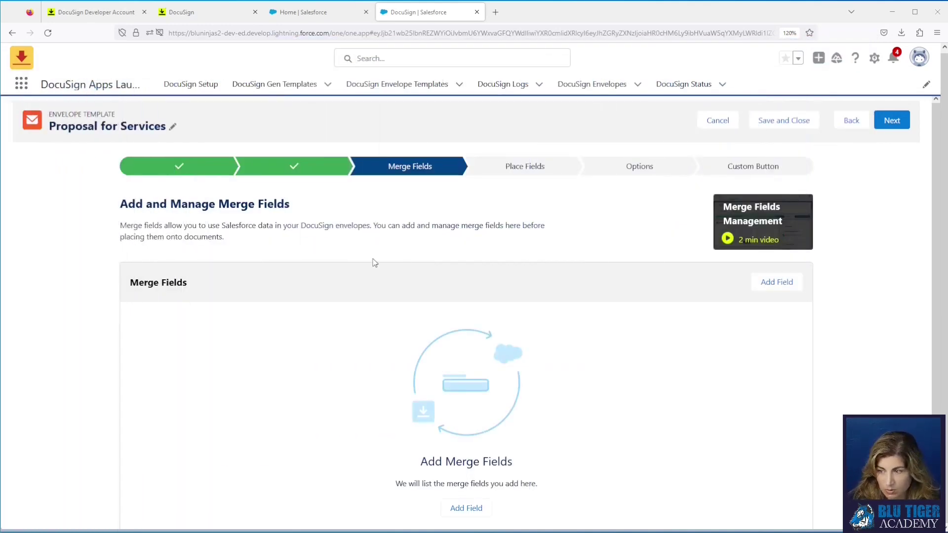
Step: Start a new merge field sourced from Opportunity Account ID → Account Name
{"action": "left_click", "coordinate": [777, 288]}
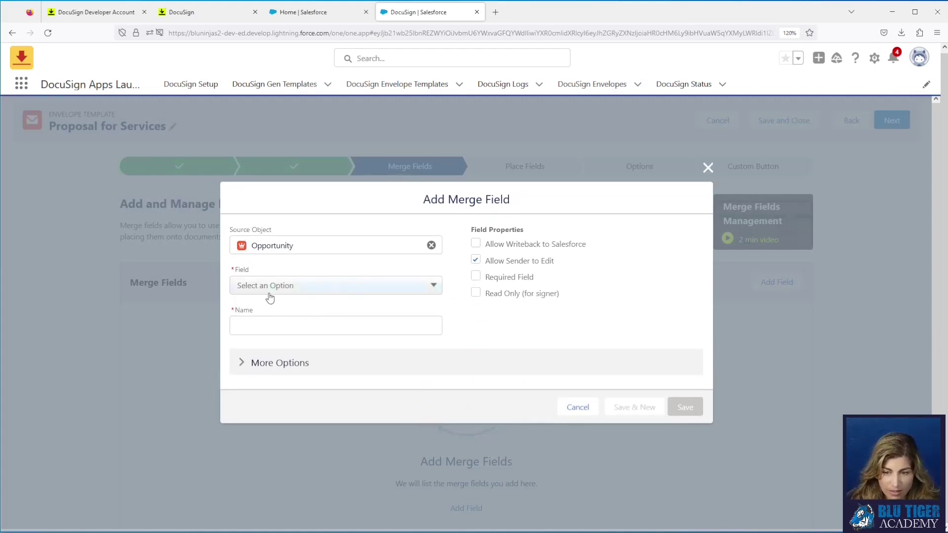
{"action": "left_click", "coordinate": [275, 291]}
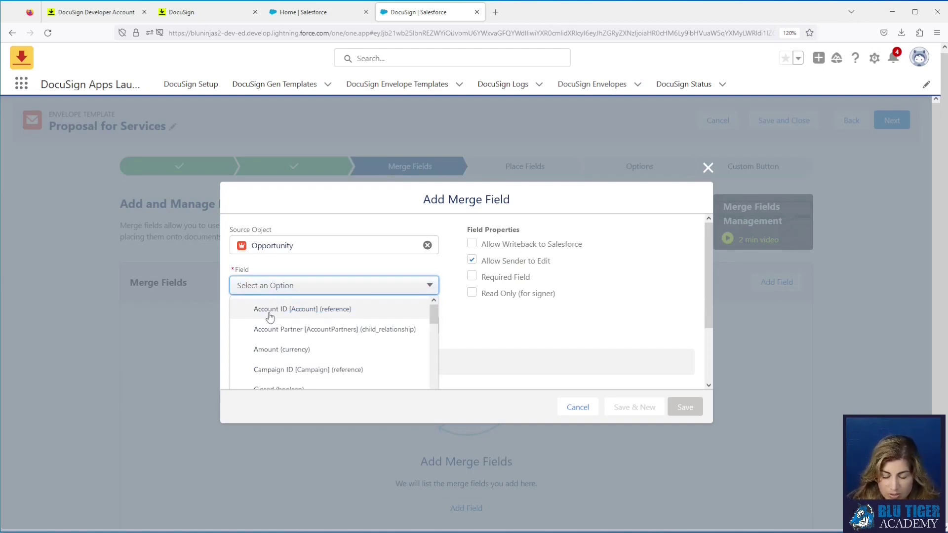
{"action": "left_click", "coordinate": [346, 316]}
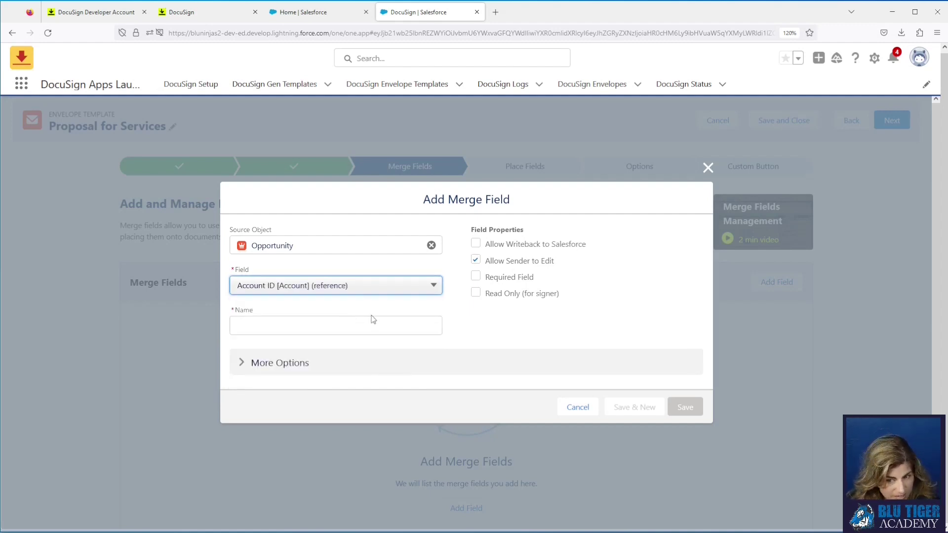
{"action": "left_click", "coordinate": [290, 305]}
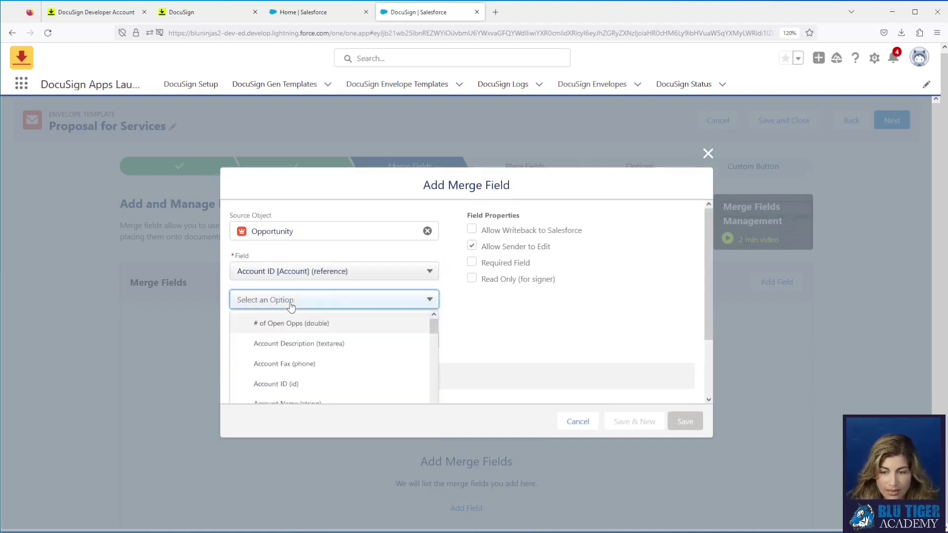
{"action": "scroll", "coordinate": [313, 357], "scroll_direction": "down", "scroll_amount": 2}
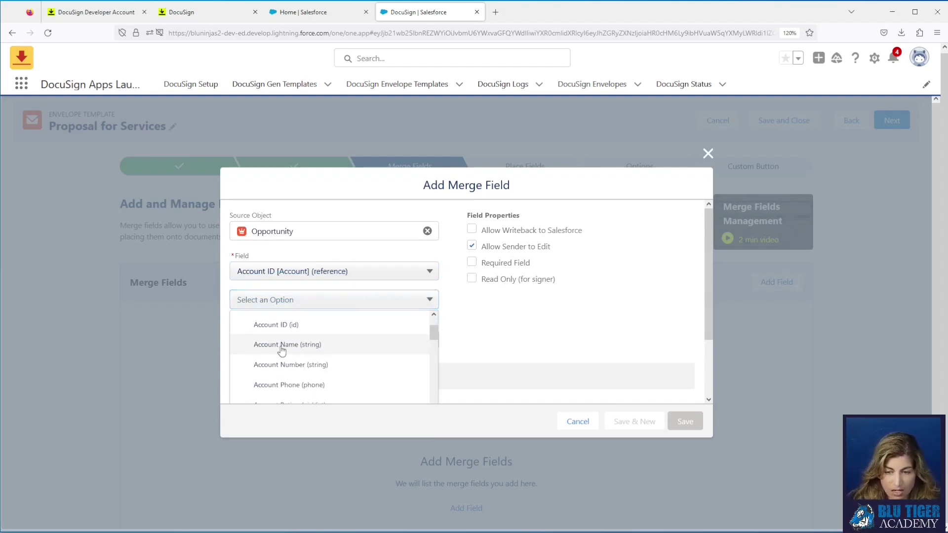
{"action": "left_click", "coordinate": [296, 345]}
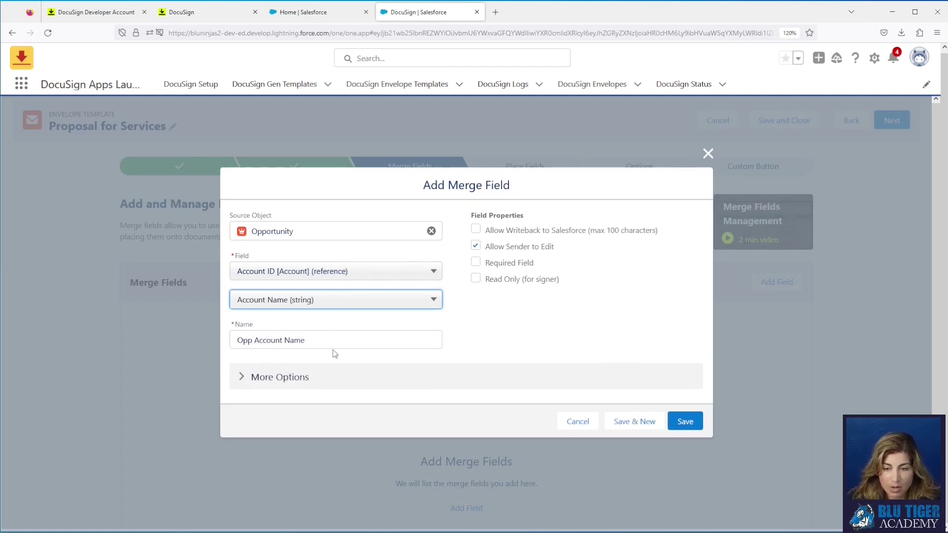
Step: Rename the merge field to 'Opp | Acc Account Name'
{"action": "left_click_drag", "start_coordinate": [253, 341], "coordinate": [232, 356]}
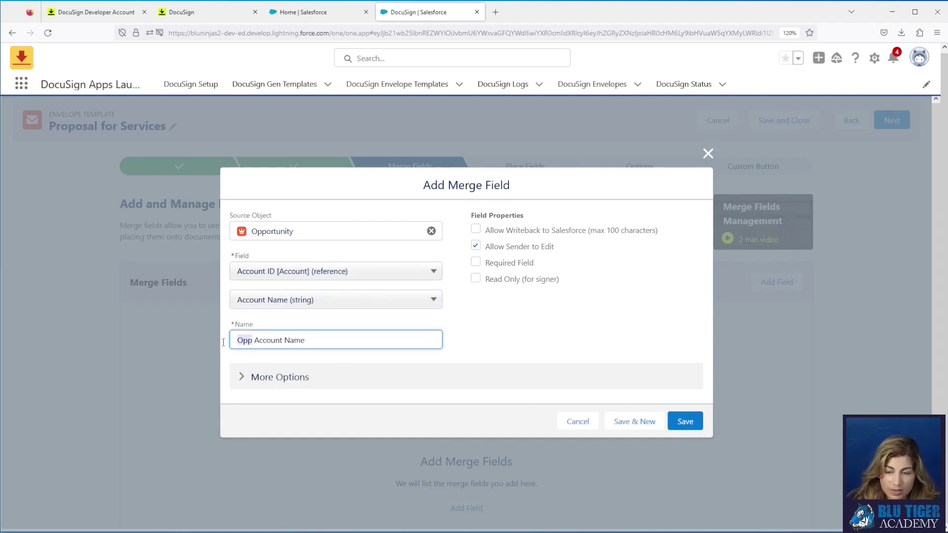
{"action": "left_click_drag", "start_coordinate": [255, 342], "coordinate": [309, 344]}
{"action": "left_click", "coordinate": [262, 341]}
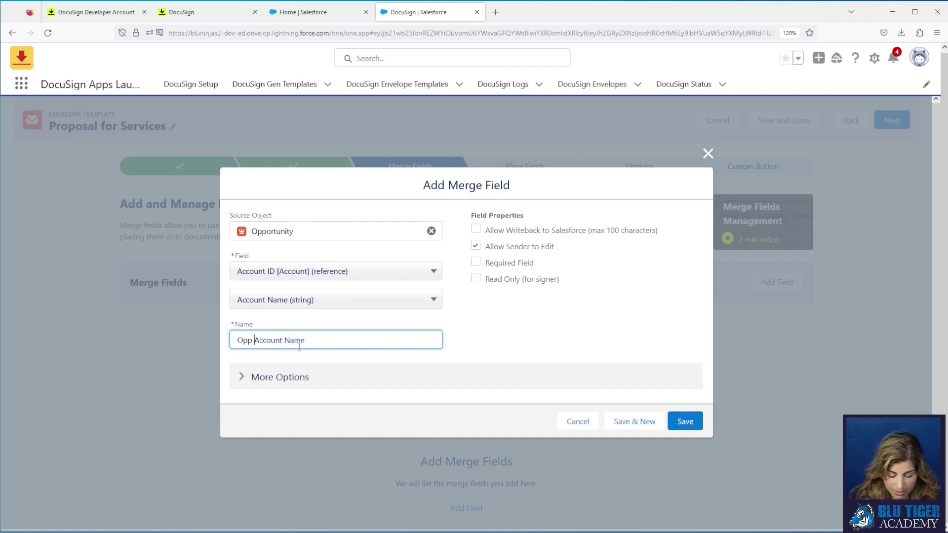
{"action": "type", "text": "| Acc"}
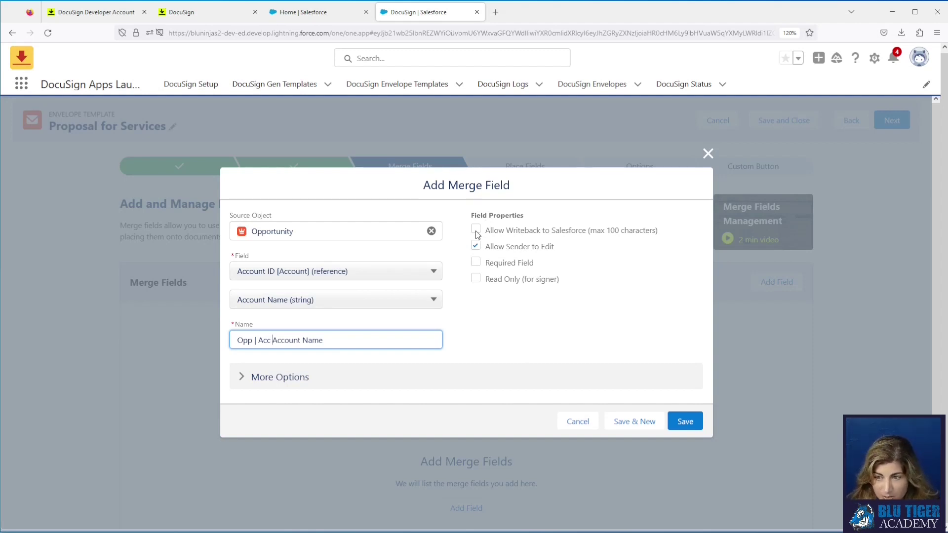
Step: Make Opp | Acc Account Name read-only for the signer, without writeback, sender editing or required, and save
{"action": "left_click", "coordinate": [476, 231]}
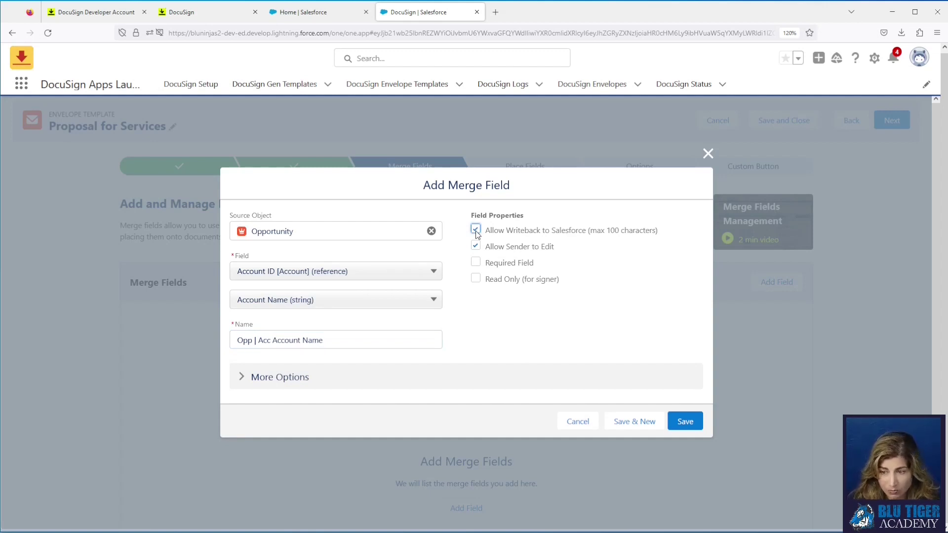
{"action": "left_click", "coordinate": [476, 262]}
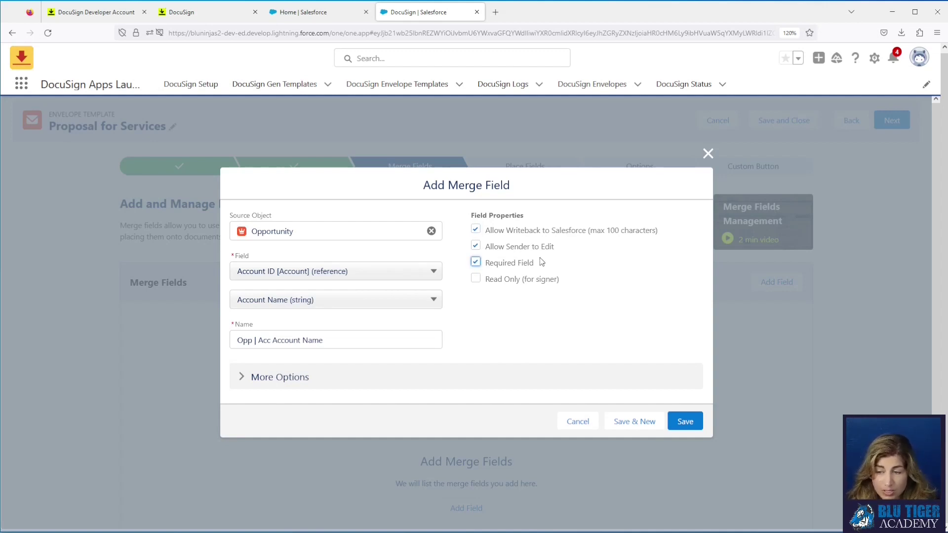
{"action": "left_click", "coordinate": [475, 229]}
{"action": "left_click", "coordinate": [476, 247]}
{"action": "left_click", "coordinate": [476, 263]}
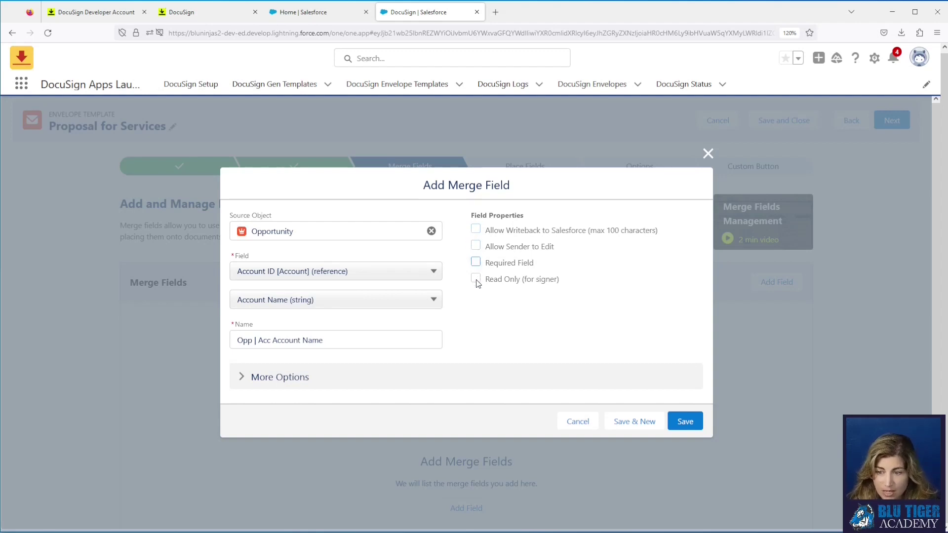
{"action": "left_click", "coordinate": [475, 279]}
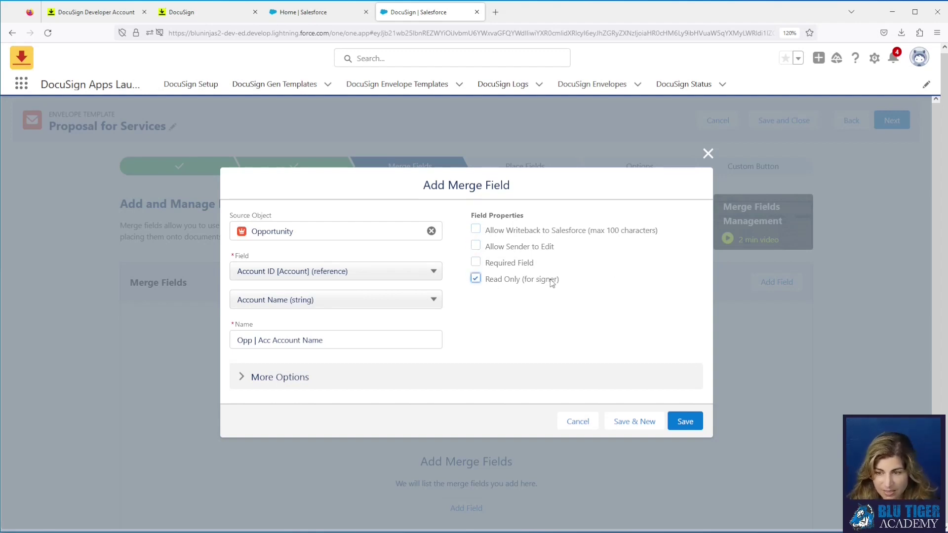
{"action": "scroll", "coordinate": [520, 310], "scroll_direction": "down", "scroll_amount": 1}
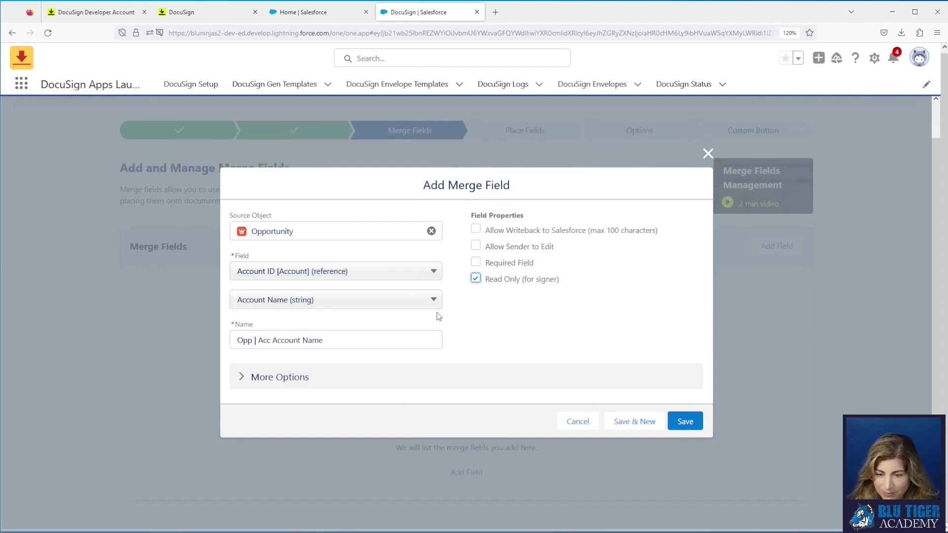
{"action": "left_click", "coordinate": [307, 377]}
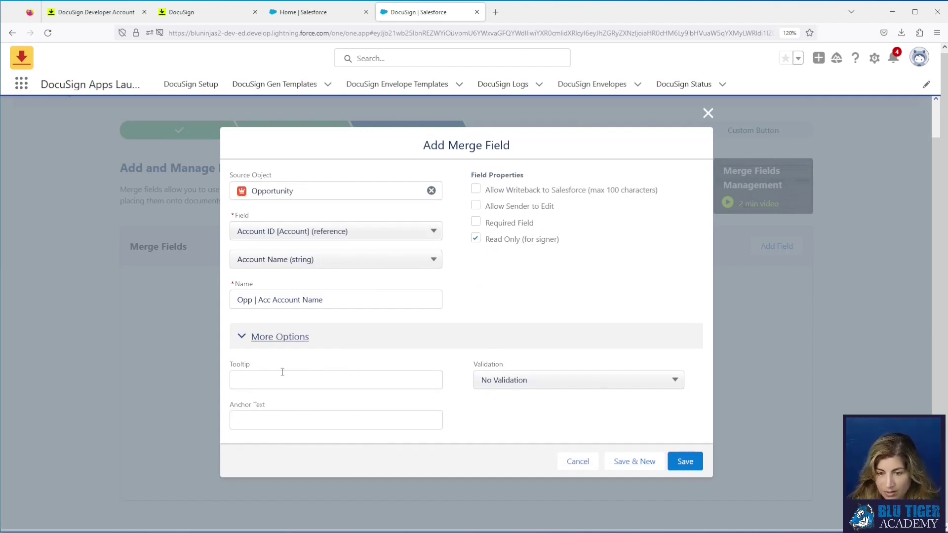
{"action": "left_click", "coordinate": [684, 462]}
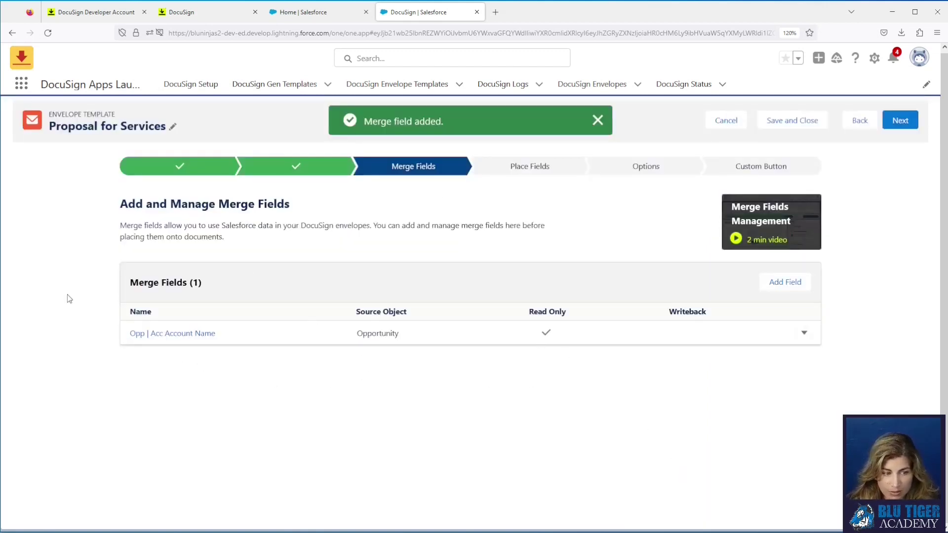
Step: Add a merge field from Account ID → Account Phone named 'Opp | Acc Account Phone'
{"action": "left_click", "coordinate": [787, 284]}
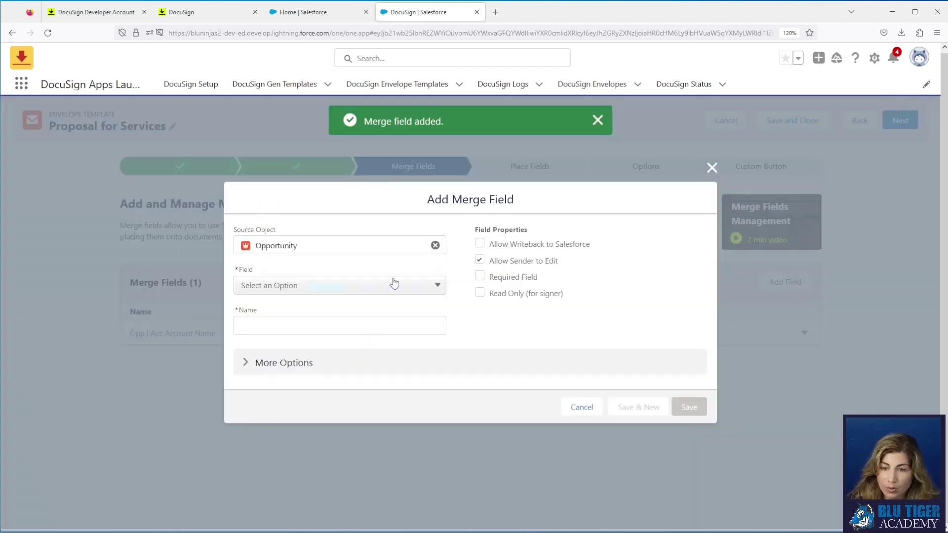
{"action": "left_click", "coordinate": [310, 289]}
{"action": "left_click", "coordinate": [310, 310]}
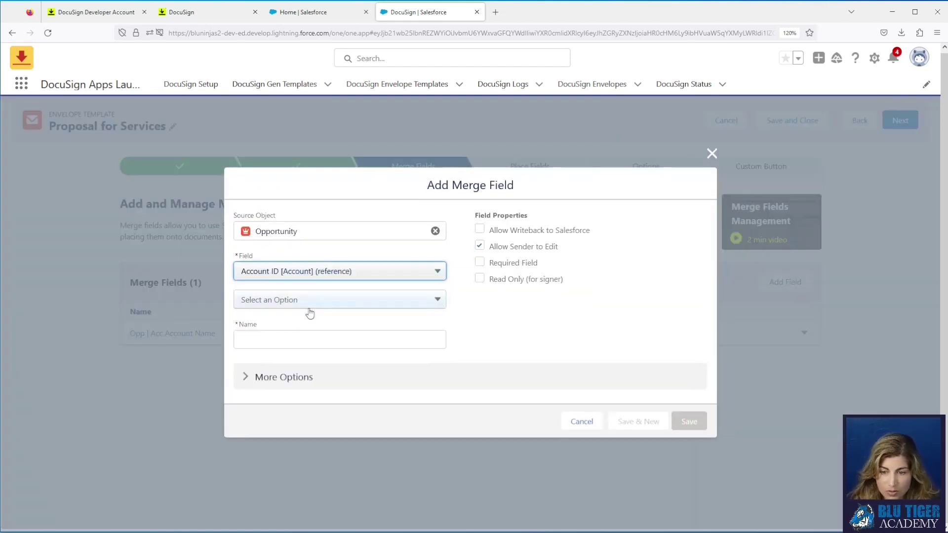
{"action": "left_click", "coordinate": [307, 308]}
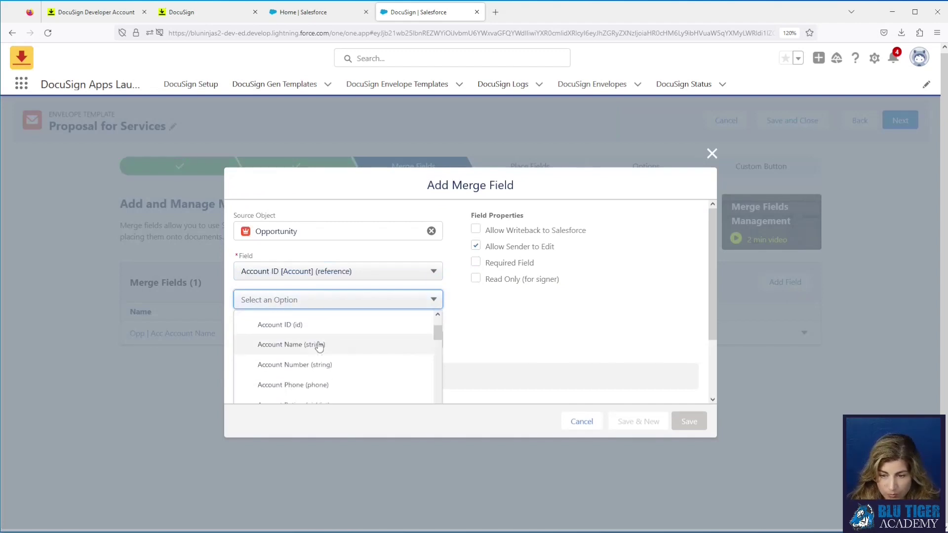
{"action": "left_click", "coordinate": [318, 384]}
{"action": "left_click", "coordinate": [263, 341]}
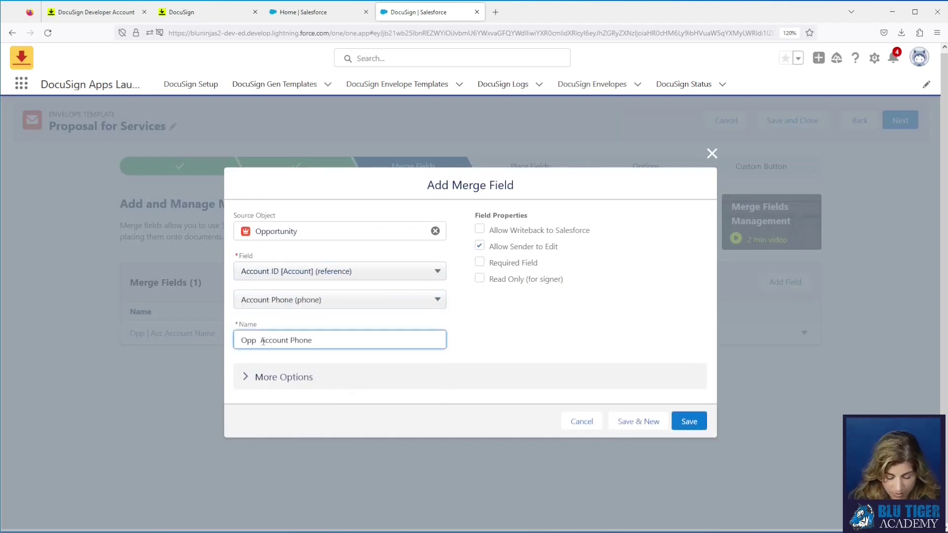
{"action": "type", "text": "| Acc"}
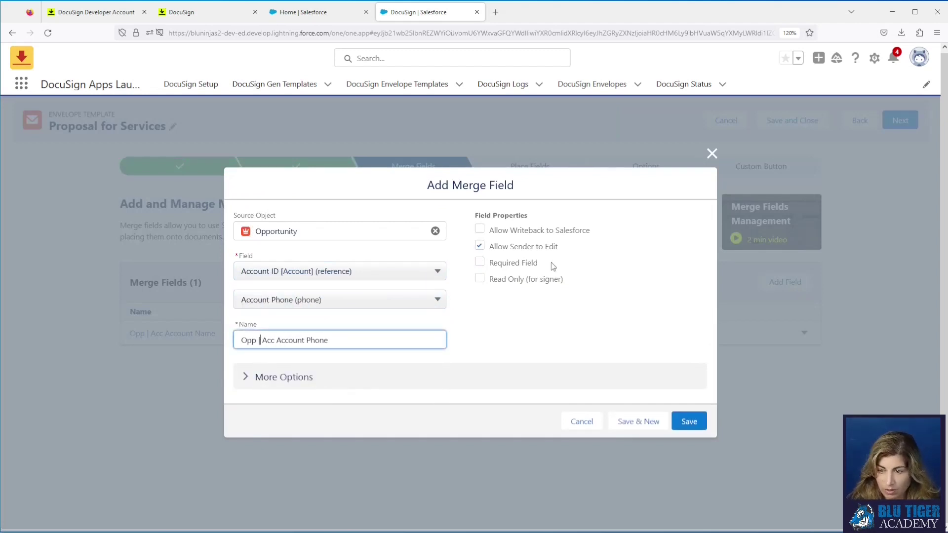
Step: Make the Account Phone field required with writeback enabled, and save it
{"action": "left_click", "coordinate": [480, 246]}
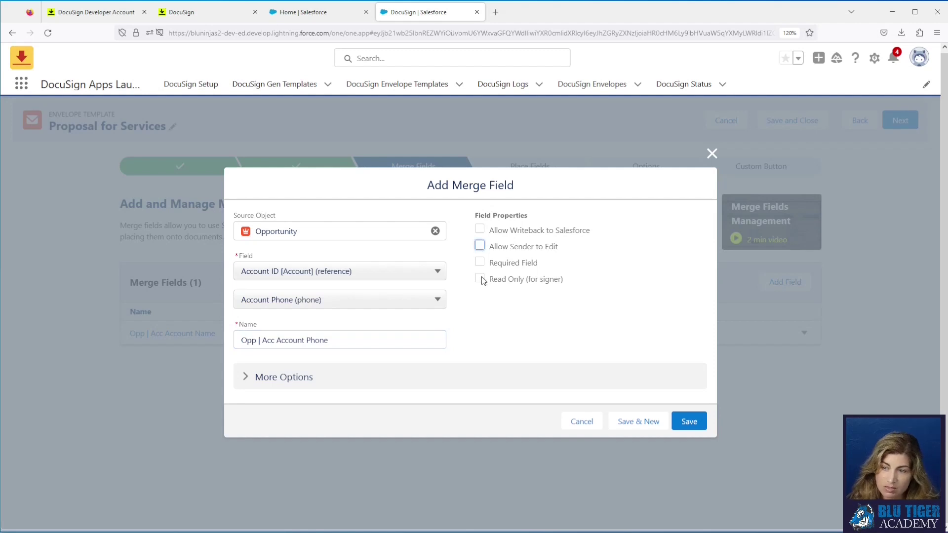
{"action": "left_click", "coordinate": [480, 262]}
{"action": "left_click", "coordinate": [480, 246]}
{"action": "left_click", "coordinate": [481, 229]}
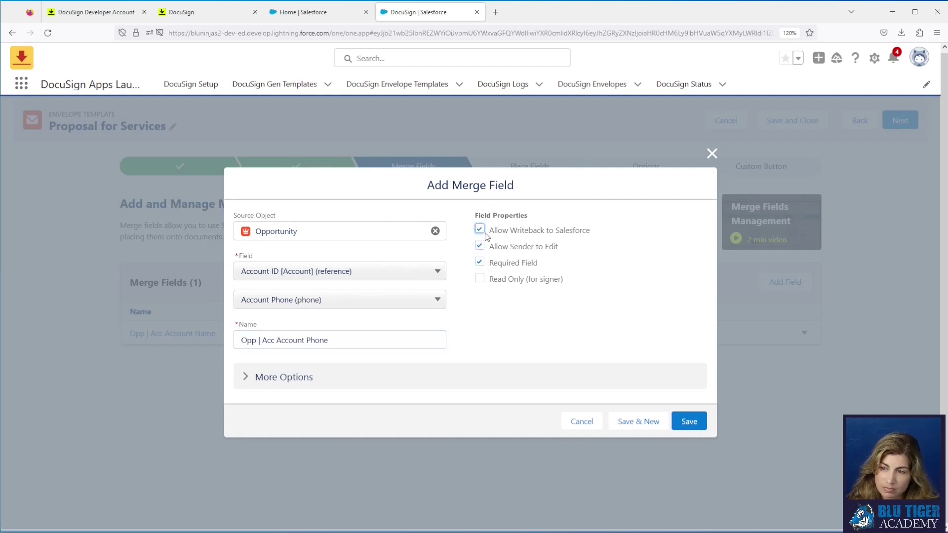
{"action": "left_click", "coordinate": [689, 421]}
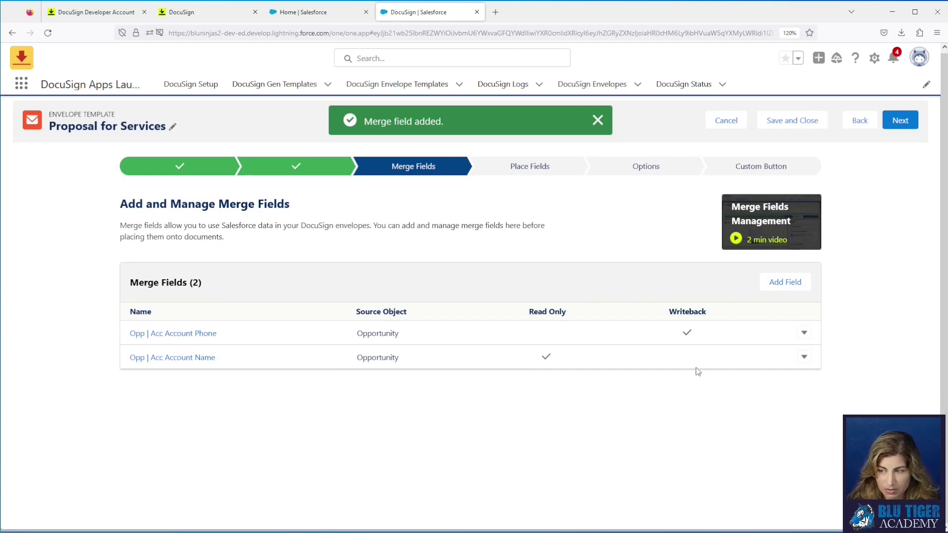
Step: Add a merge field from Account ID → Billing Address named 'Opp | Acc Billing Address'
{"action": "left_click", "coordinate": [789, 282]}
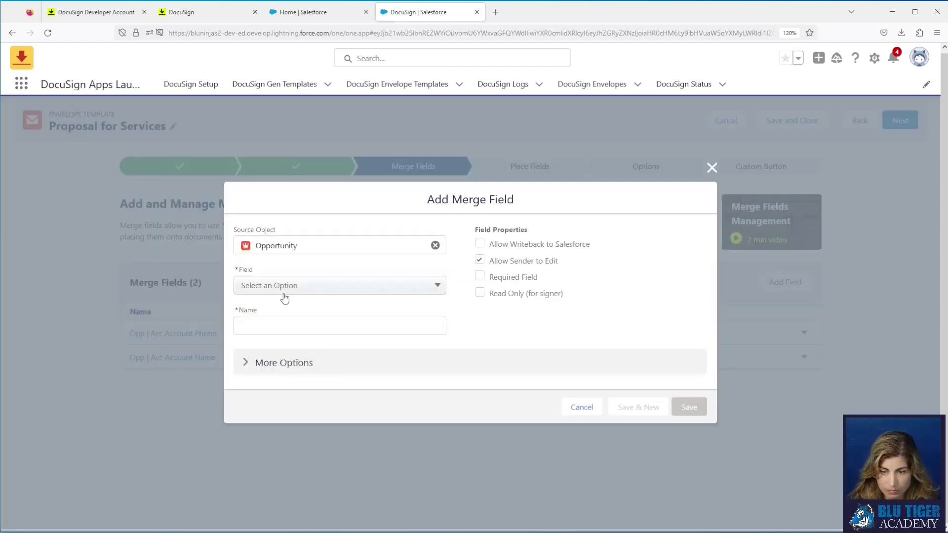
{"action": "left_click", "coordinate": [289, 292]}
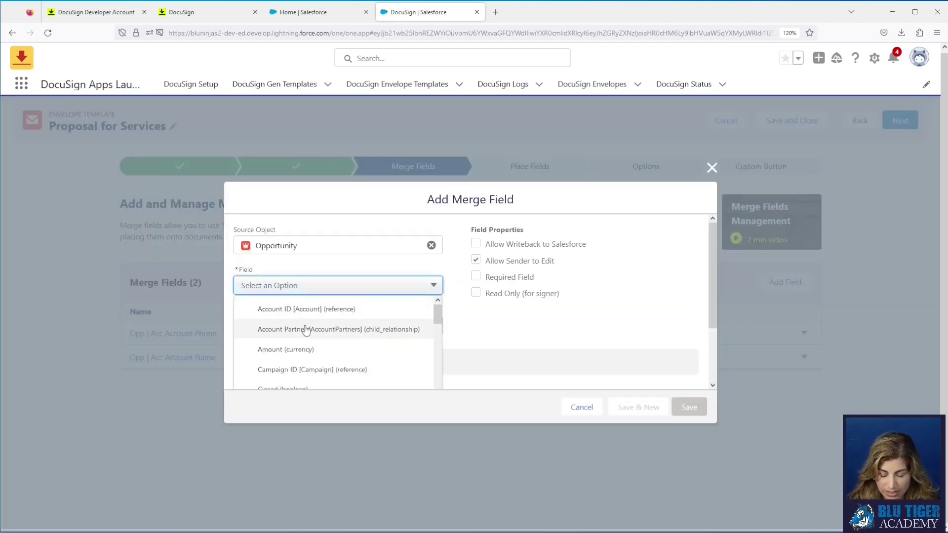
{"action": "scroll", "coordinate": [306, 330], "scroll_direction": "down", "scroll_amount": 2}
{"action": "scroll", "coordinate": [304, 326], "scroll_direction": "up", "scroll_amount": 2}
{"action": "left_click", "coordinate": [305, 310]}
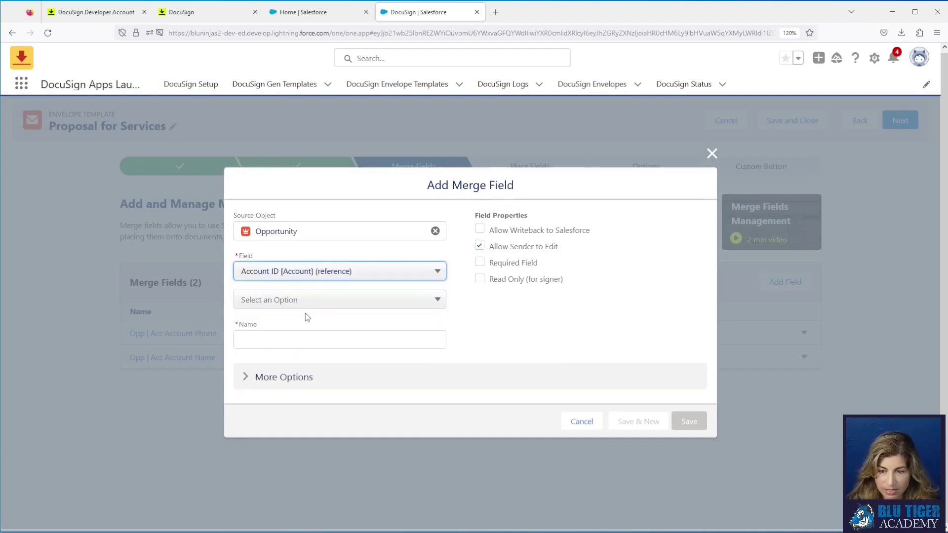
{"action": "left_click", "coordinate": [299, 306]}
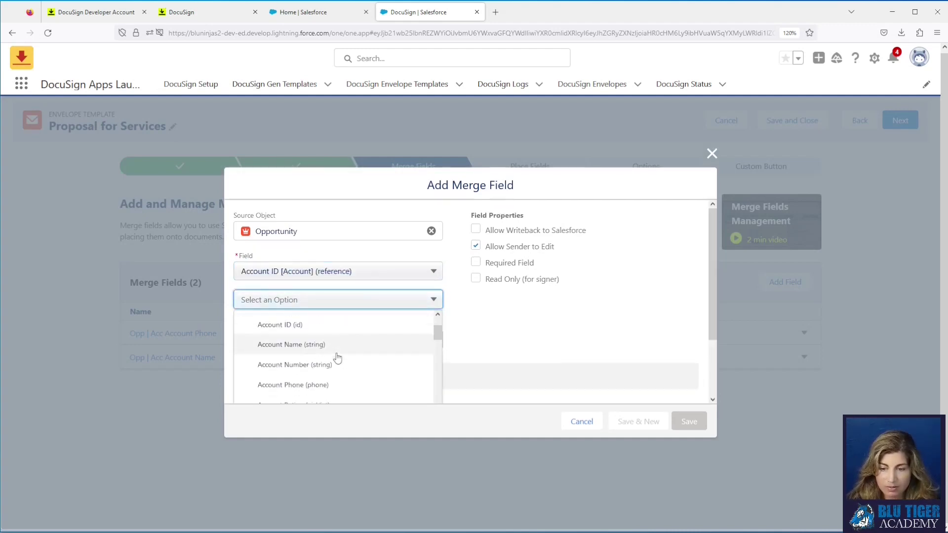
{"action": "scroll", "coordinate": [338, 357], "scroll_direction": "down", "scroll_amount": 5}
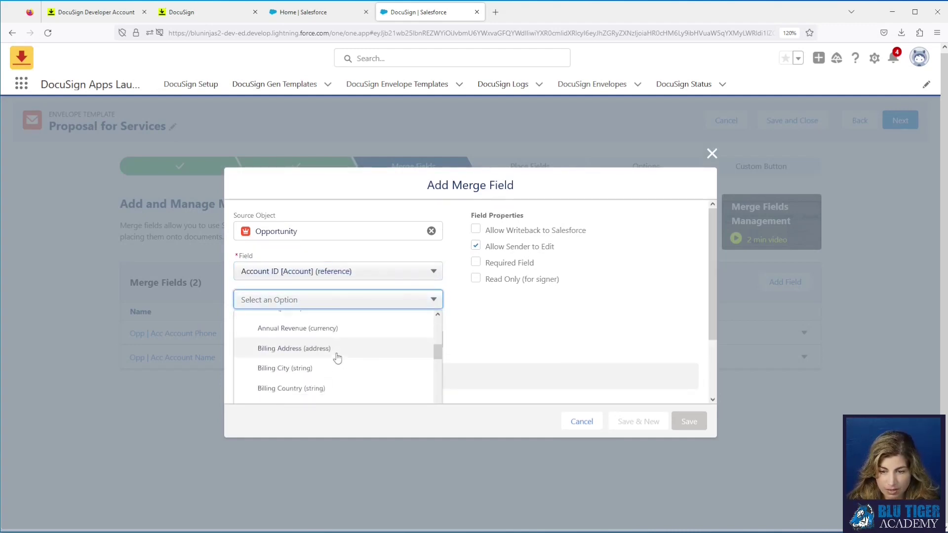
{"action": "left_click", "coordinate": [336, 351]}
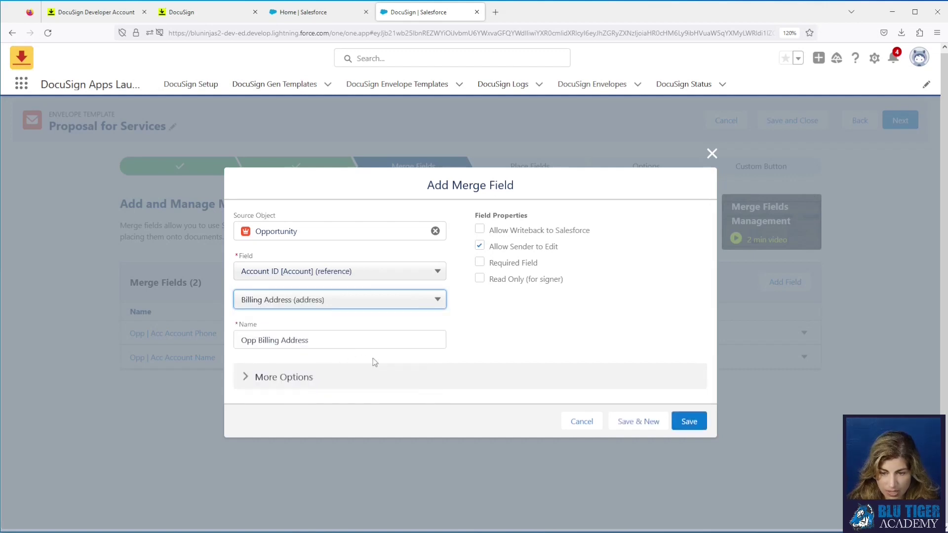
{"action": "left_click", "coordinate": [258, 342]}
{"action": "type", "text": "|"}
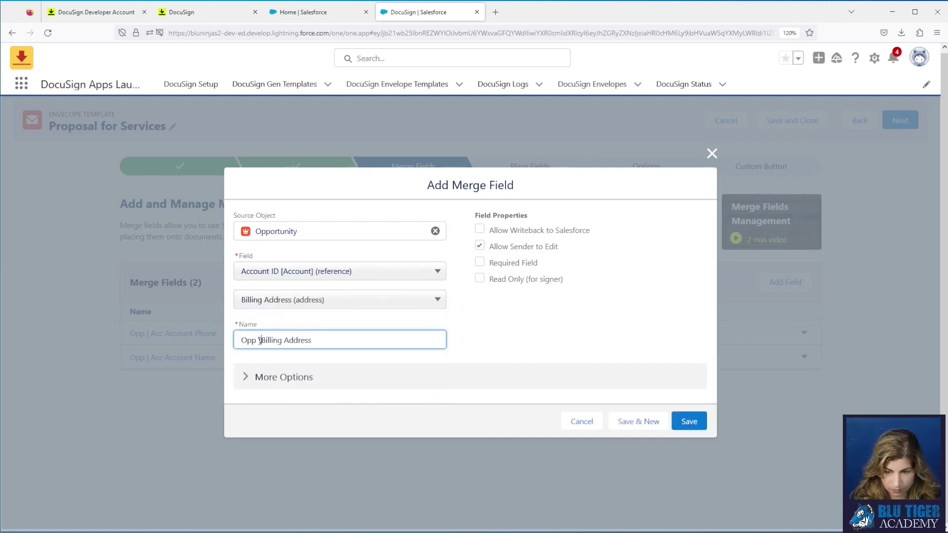
{"action": "type", "text": " Acc"}
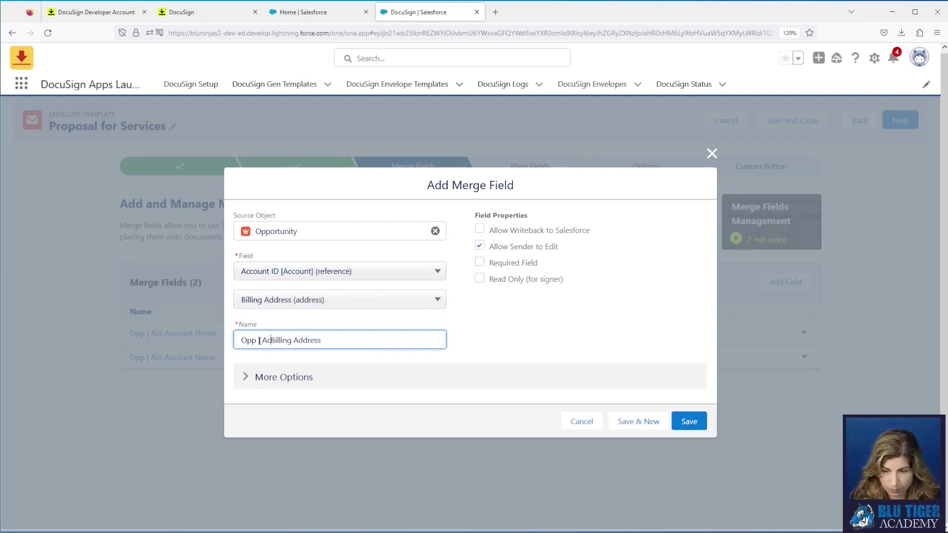
Step: Disable sender editing, make Billing Address read-only for the signer, and save
{"action": "left_click", "coordinate": [481, 247]}
{"action": "left_click", "coordinate": [481, 278]}
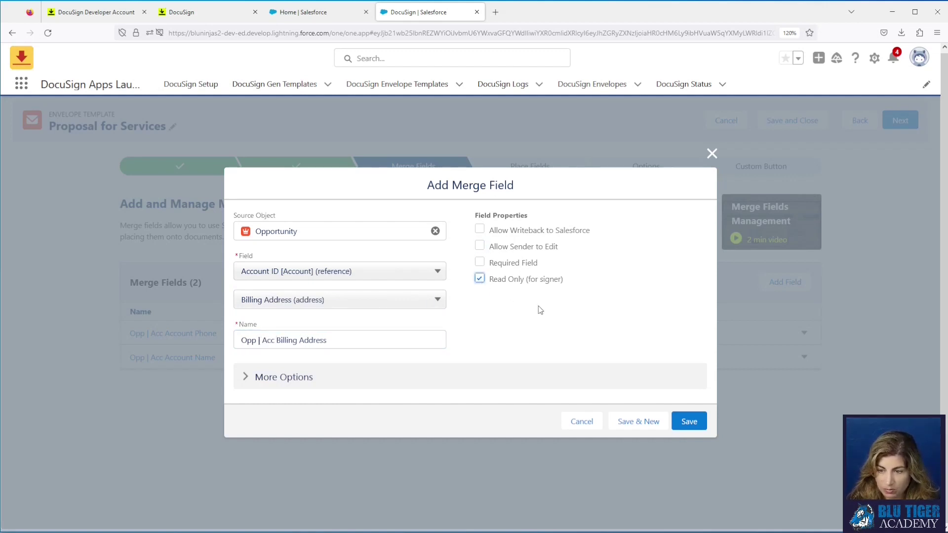
{"action": "left_click", "coordinate": [690, 420]}
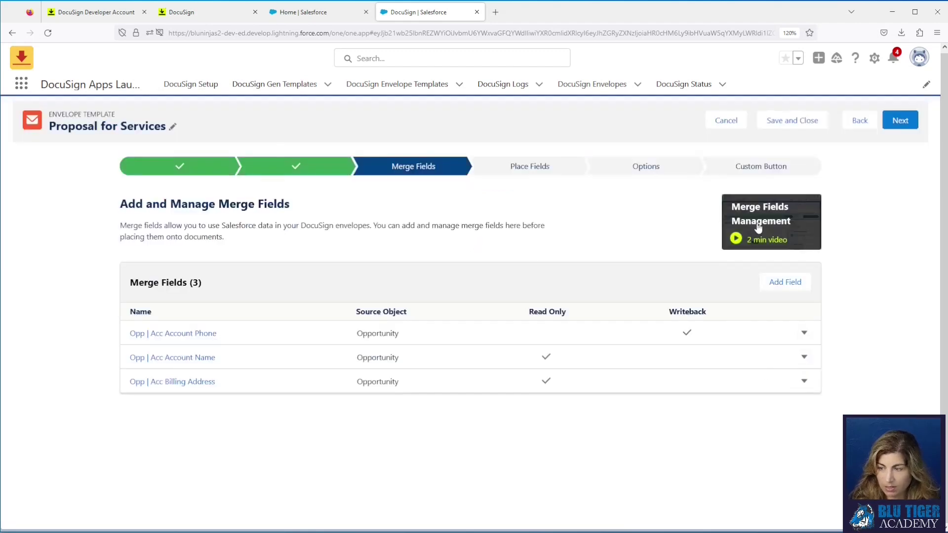
Step: Add a merge field from Primary Contact → Full Name named 'Opp Primary Contact Full Name'
{"action": "left_click", "coordinate": [787, 284]}
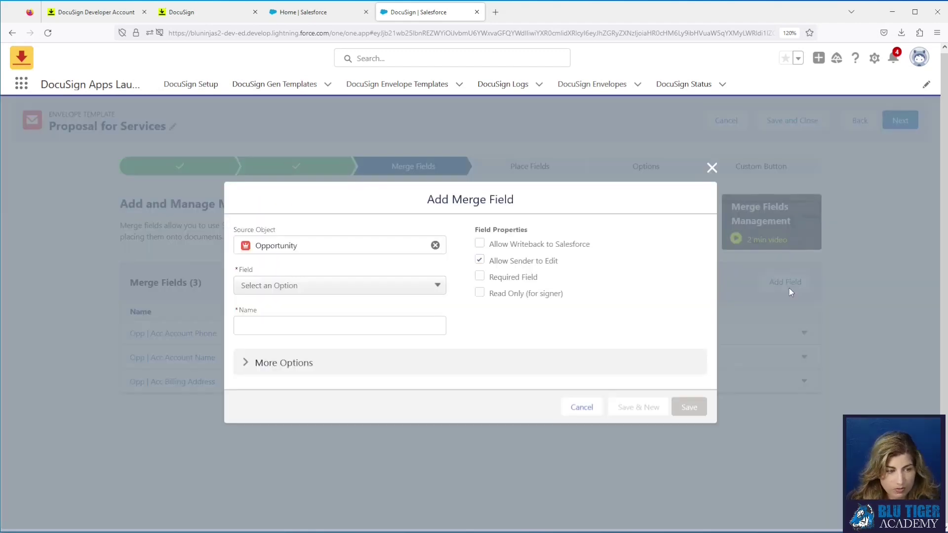
{"action": "left_click", "coordinate": [296, 291]}
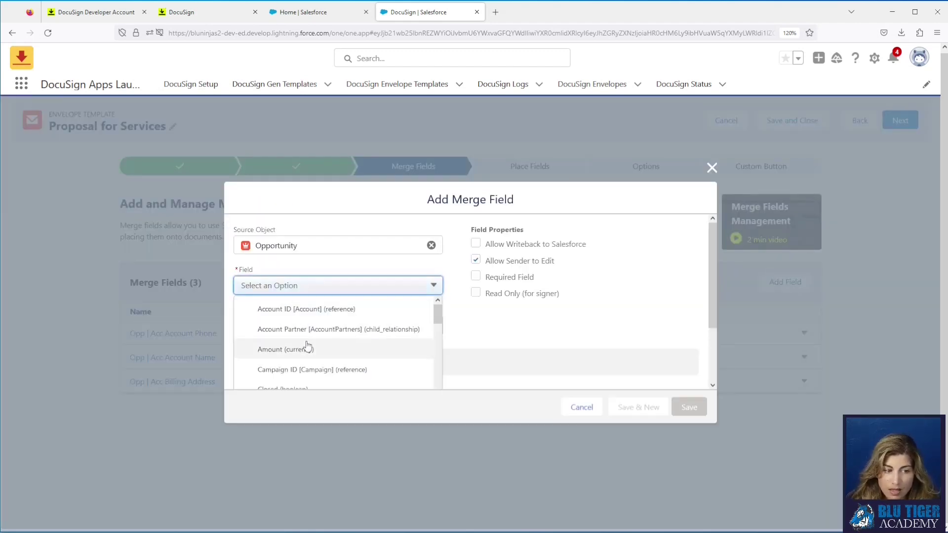
{"action": "scroll", "coordinate": [307, 345], "scroll_direction": "down", "scroll_amount": 5}
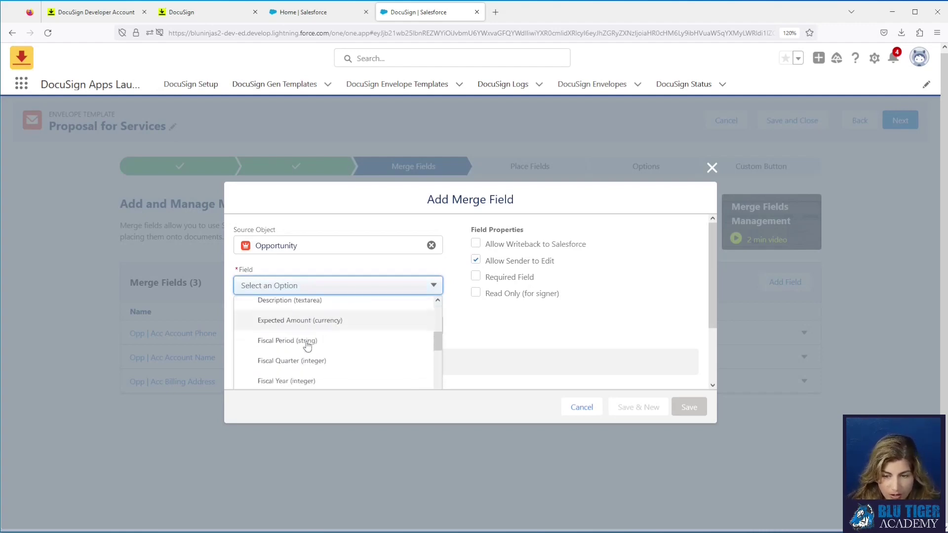
{"action": "scroll", "coordinate": [307, 346], "scroll_direction": "down", "scroll_amount": 6}
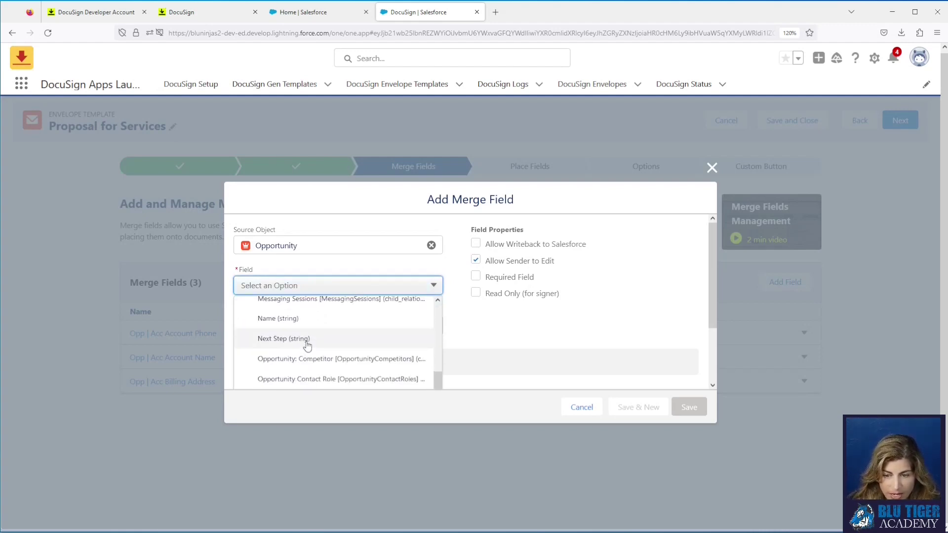
{"action": "scroll", "coordinate": [307, 346], "scroll_direction": "down", "scroll_amount": 6}
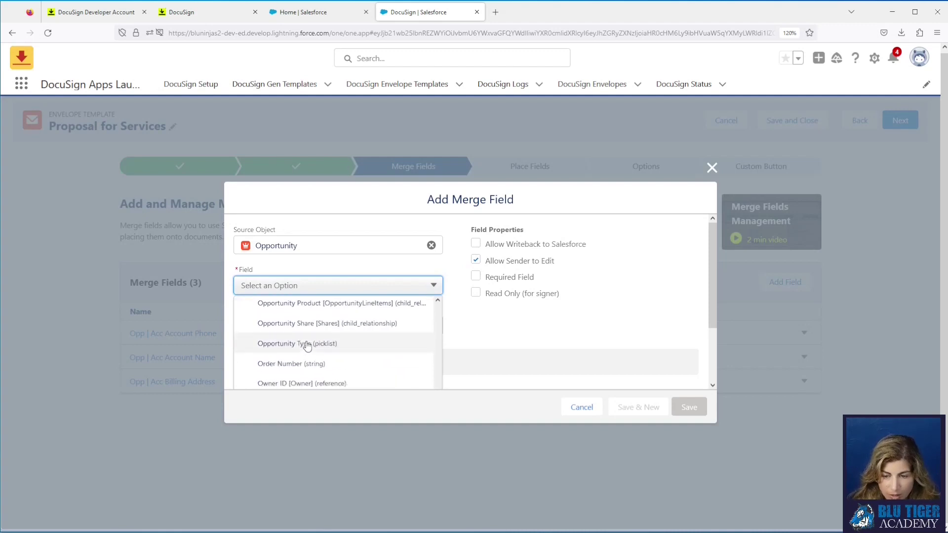
{"action": "scroll", "coordinate": [308, 346], "scroll_direction": "down", "scroll_amount": 5}
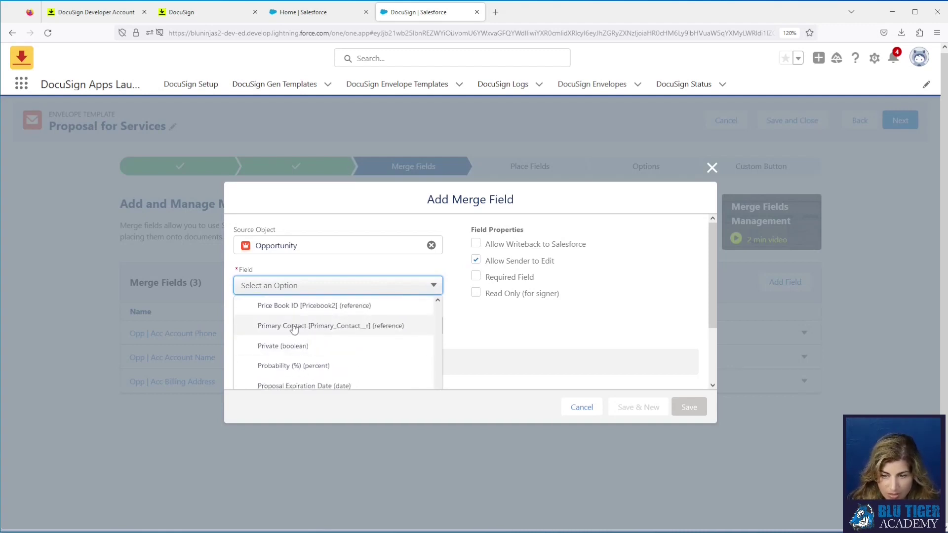
{"action": "left_click", "coordinate": [272, 327]}
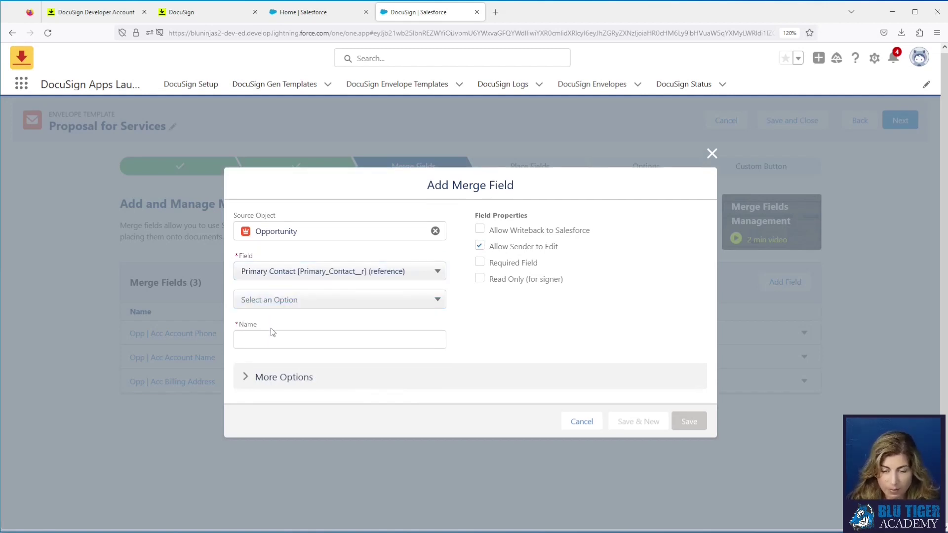
{"action": "left_click", "coordinate": [276, 300]}
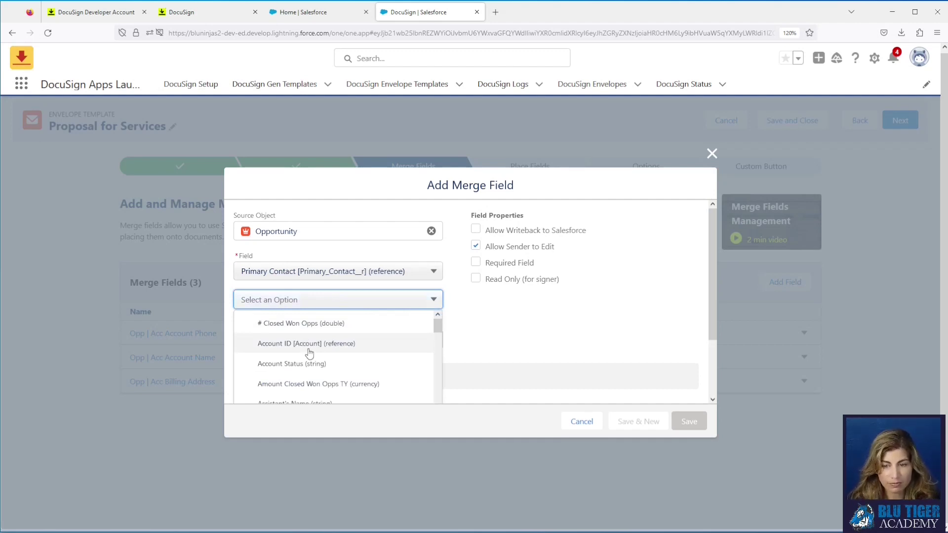
{"action": "scroll", "coordinate": [309, 353], "scroll_direction": "down", "scroll_amount": 2}
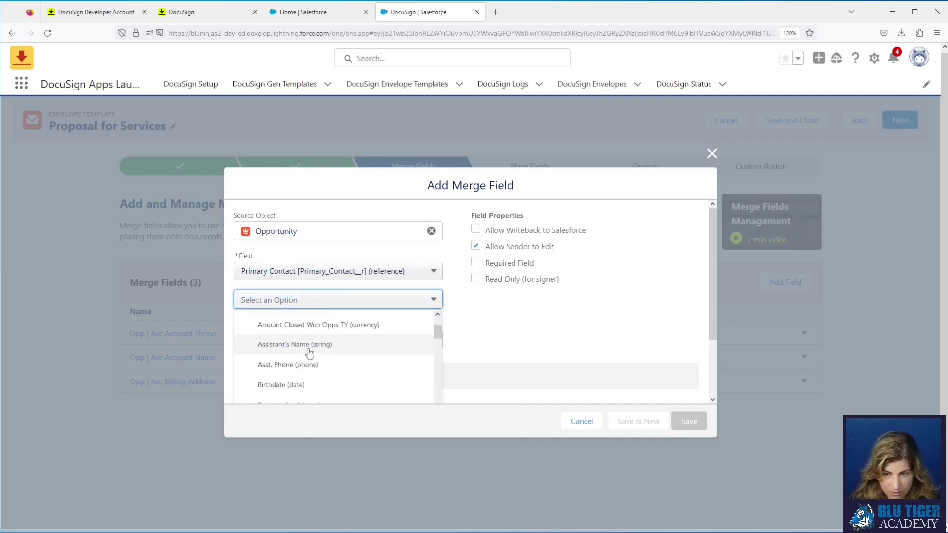
{"action": "scroll", "coordinate": [309, 354], "scroll_direction": "down", "scroll_amount": 4}
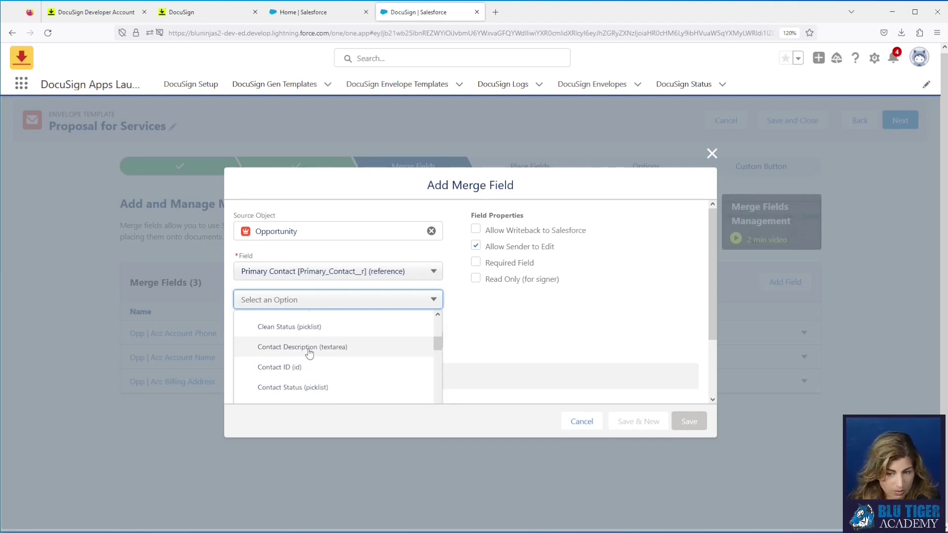
{"action": "scroll", "coordinate": [309, 354], "scroll_direction": "down", "scroll_amount": 6}
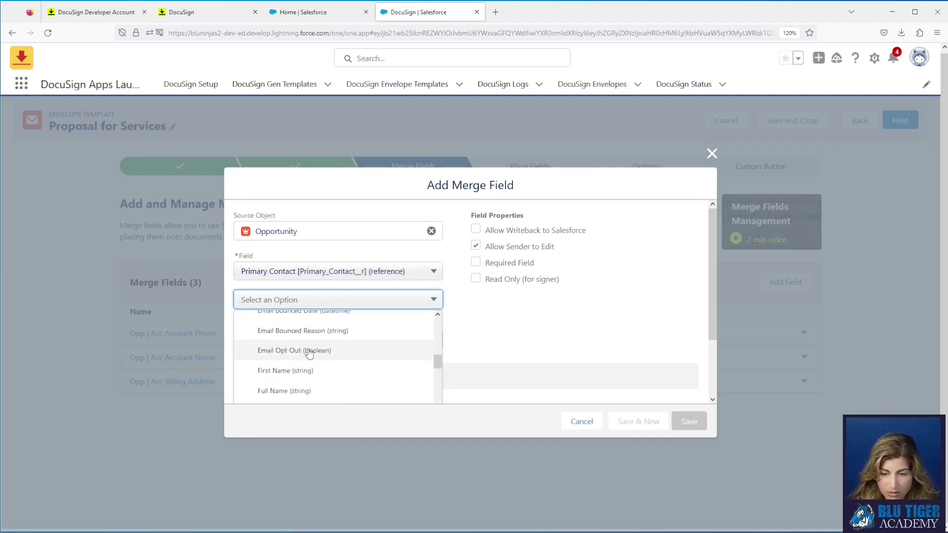
{"action": "left_click", "coordinate": [309, 340]}
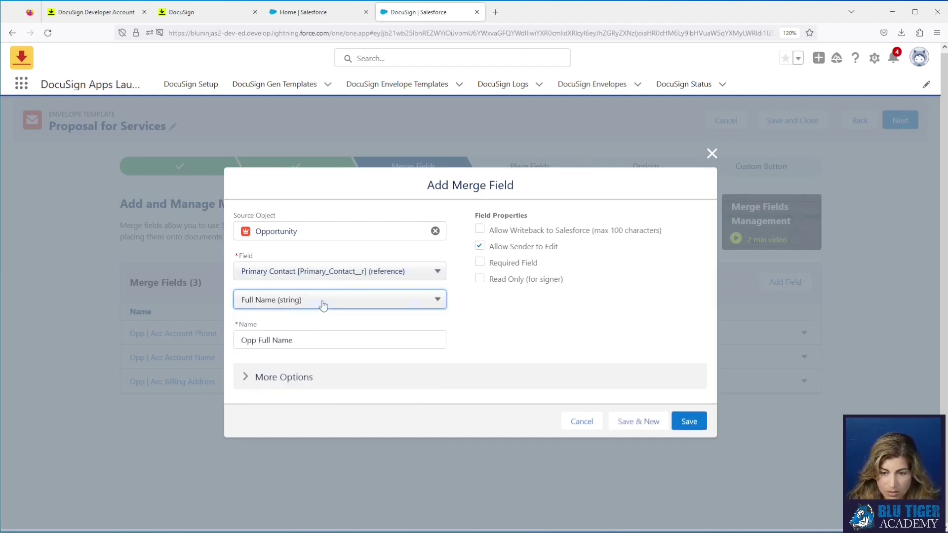
{"action": "left_click", "coordinate": [263, 341]}
{"action": "type", "text": "Primary Co"}
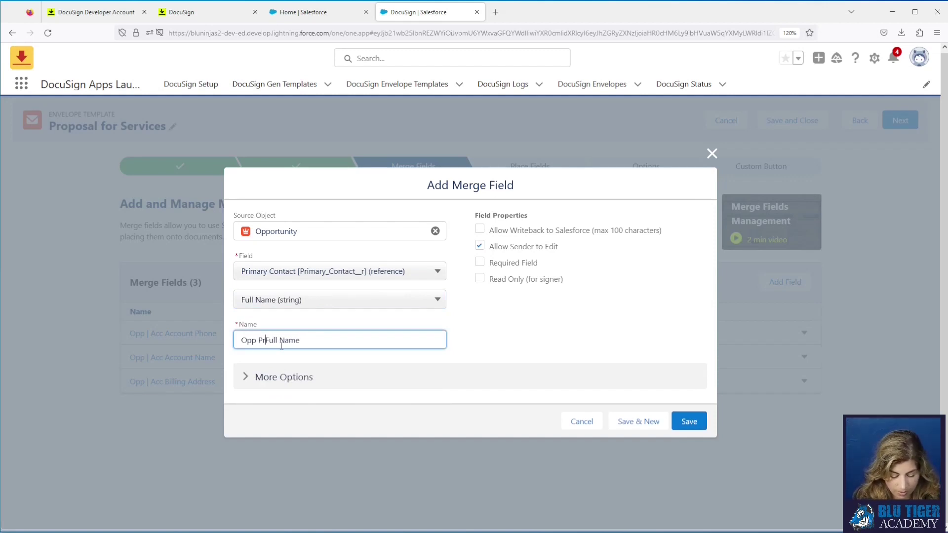
{"action": "type", "text": "ntact"}
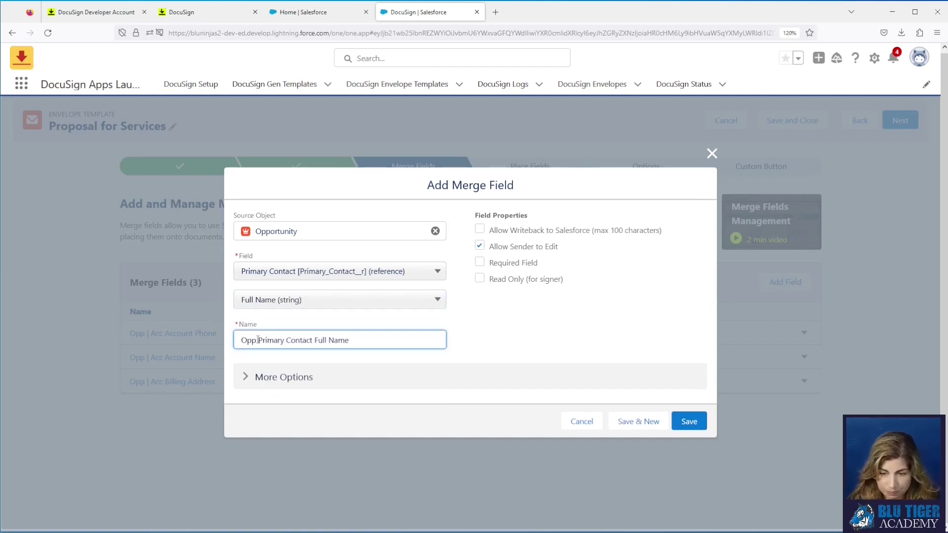
Step: Disable sender editing, make the Full Name field read-only for signers, and save
{"action": "left_click", "coordinate": [481, 248]}
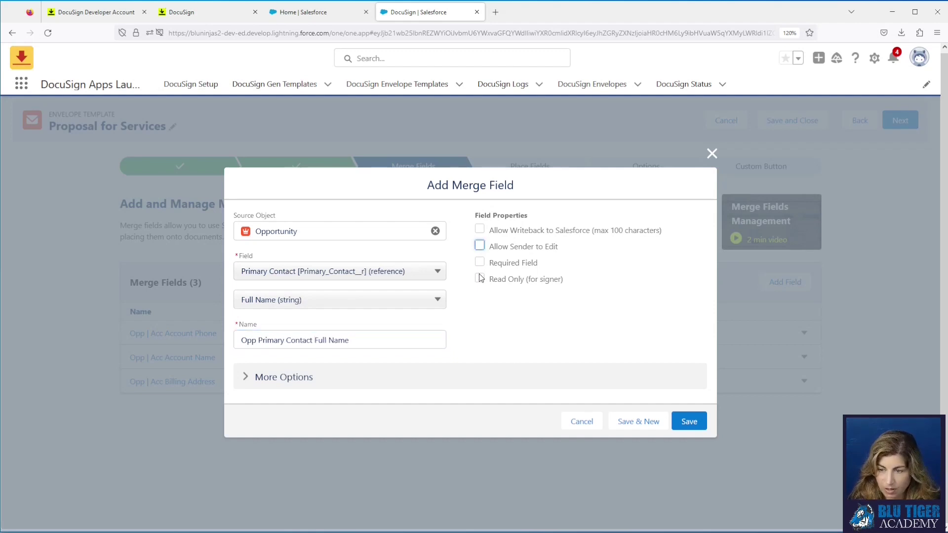
{"action": "left_click", "coordinate": [480, 279]}
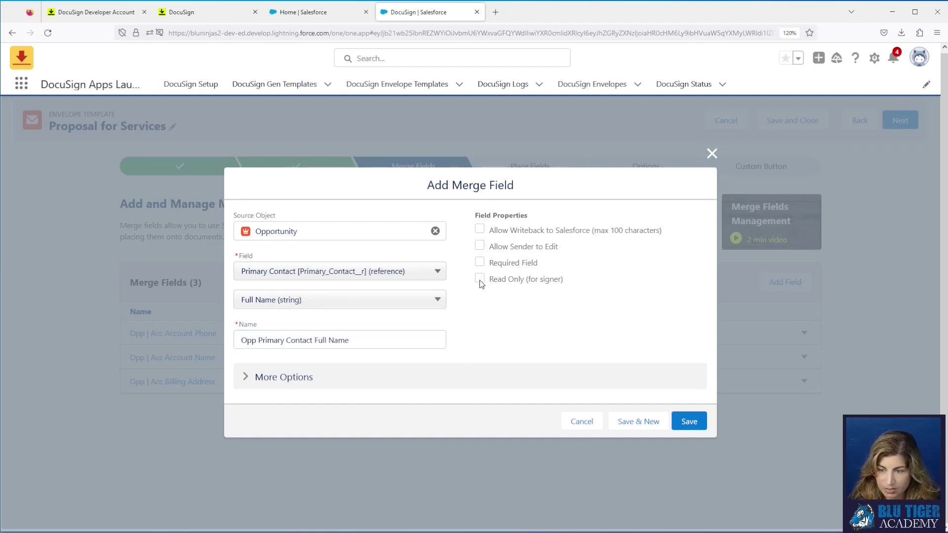
{"action": "left_click", "coordinate": [687, 422]}
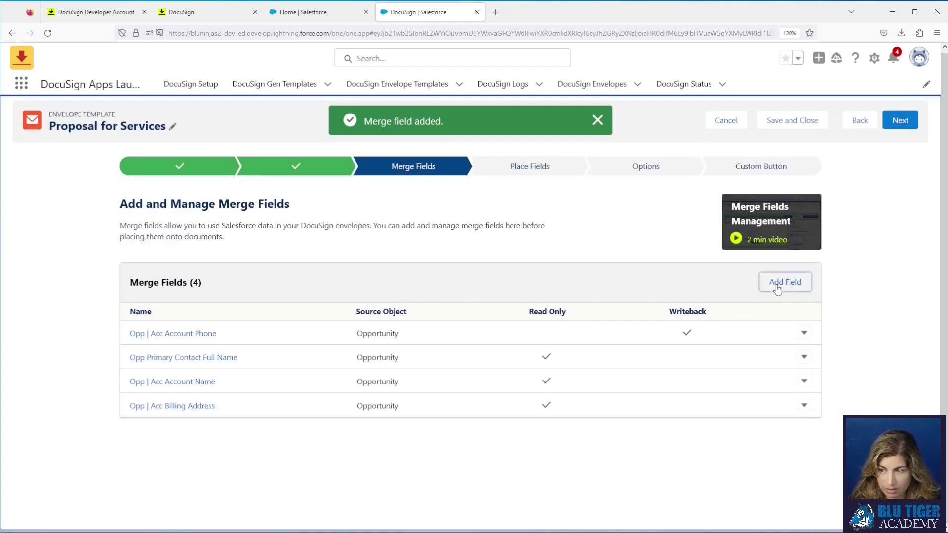
{"action": "left_click", "coordinate": [786, 282]}
Step: Pick the Opportunity's Primary Contact > Email as the new merge field's source
{"action": "left_click", "coordinate": [287, 287]}
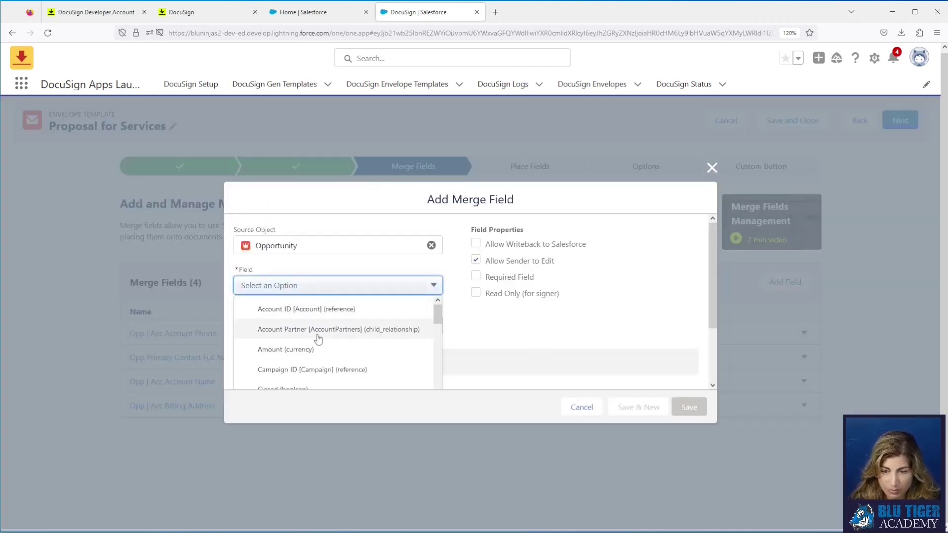
{"action": "scroll", "coordinate": [318, 340], "scroll_direction": "down", "scroll_amount": 10}
{"action": "scroll", "coordinate": [319, 340], "scroll_direction": "down", "scroll_amount": 8}
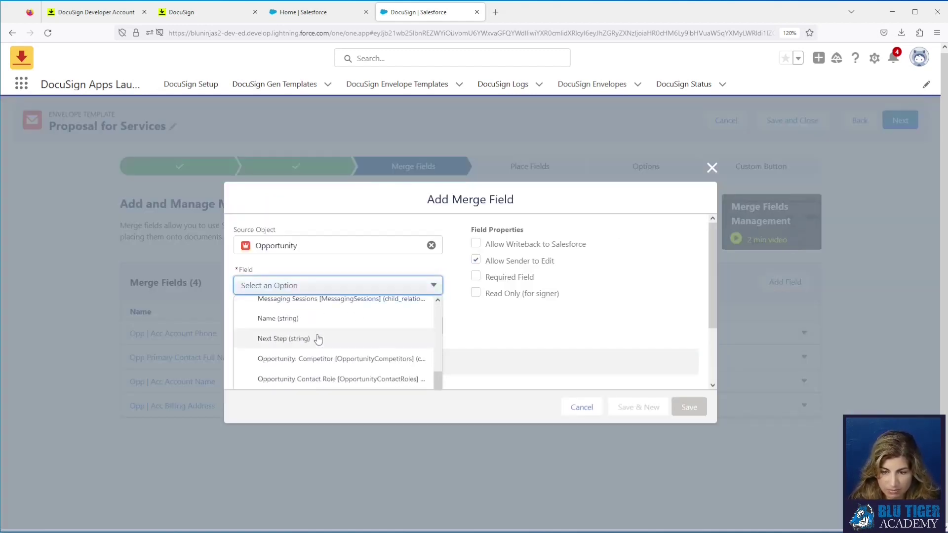
{"action": "scroll", "coordinate": [318, 340], "scroll_direction": "down", "scroll_amount": 4}
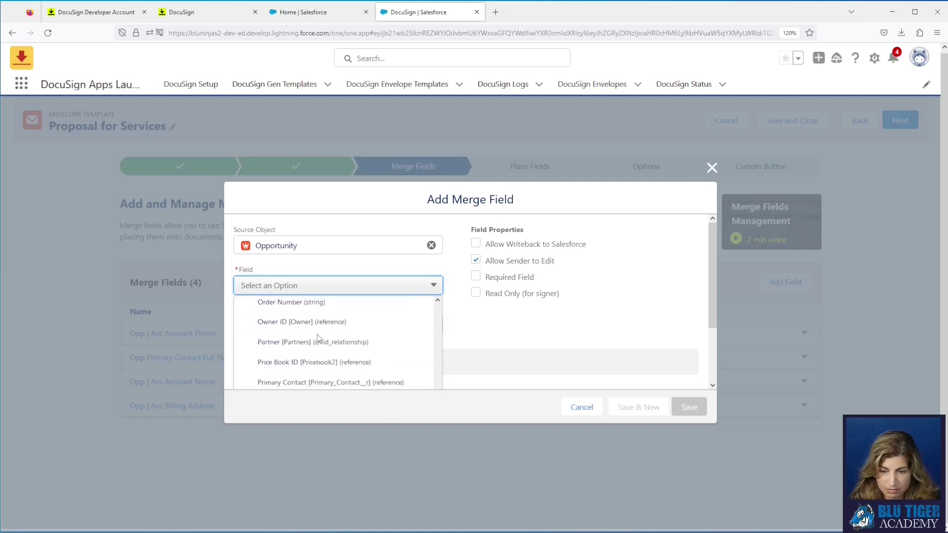
{"action": "left_click", "coordinate": [319, 327]}
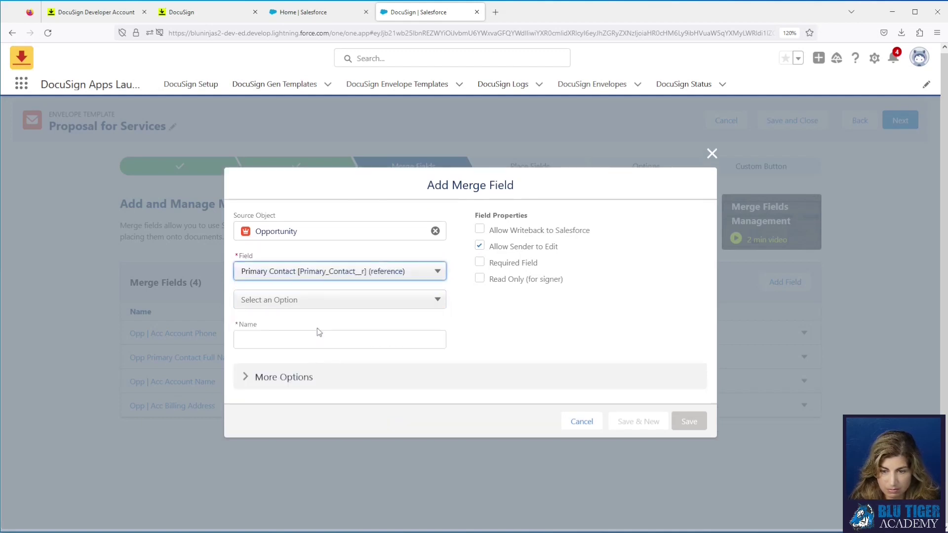
{"action": "left_click", "coordinate": [291, 303]}
{"action": "scroll", "coordinate": [314, 340], "scroll_direction": "down", "scroll_amount": 6}
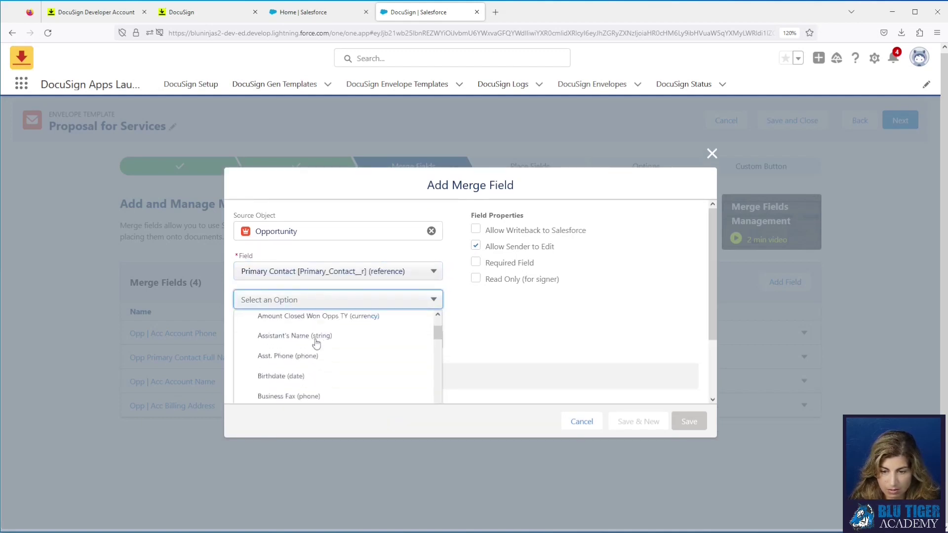
{"action": "scroll", "coordinate": [316, 344], "scroll_direction": "down", "scroll_amount": 4}
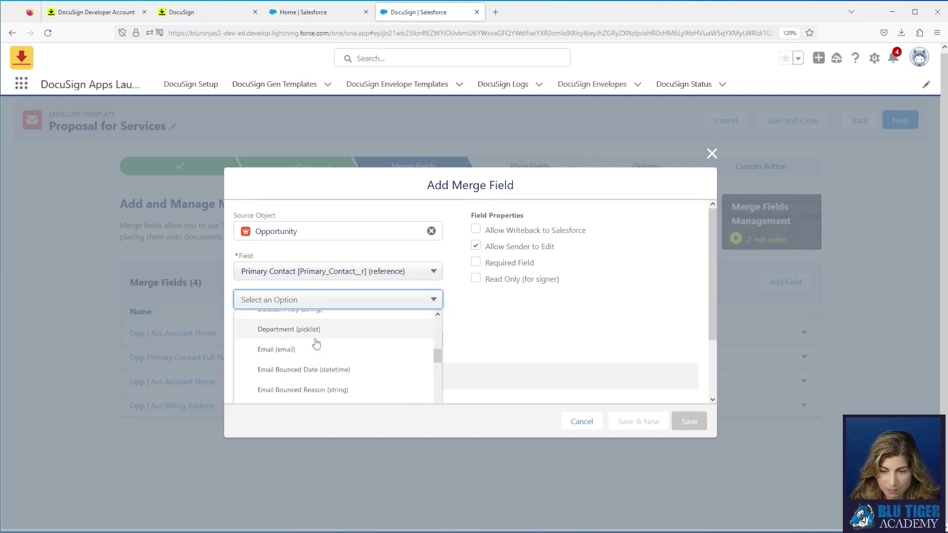
{"action": "left_click", "coordinate": [316, 347]}
Step: Name it 'Opp Primary Contact Email', make it not sender-editable and signer read-only, and save
{"action": "left_click", "coordinate": [267, 343]}
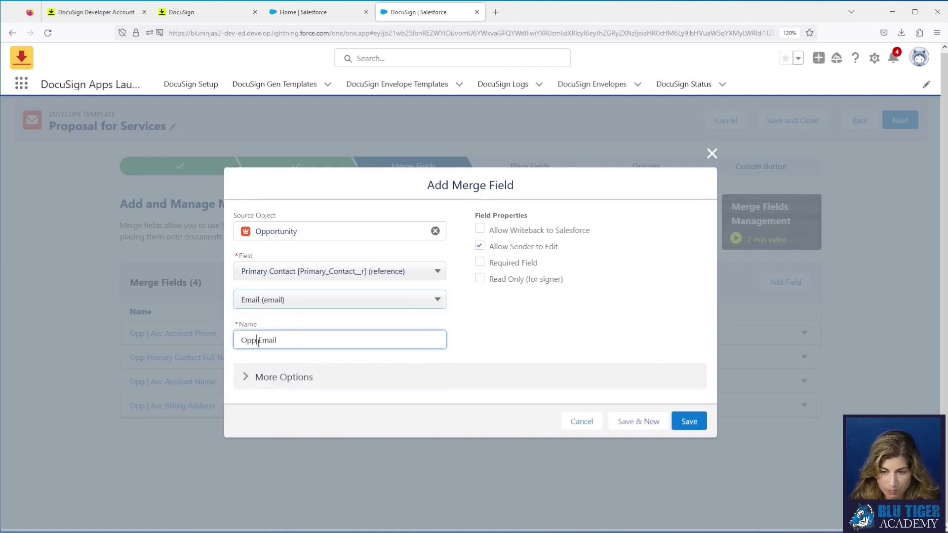
{"action": "type", "text": "Pr imary Contact"}
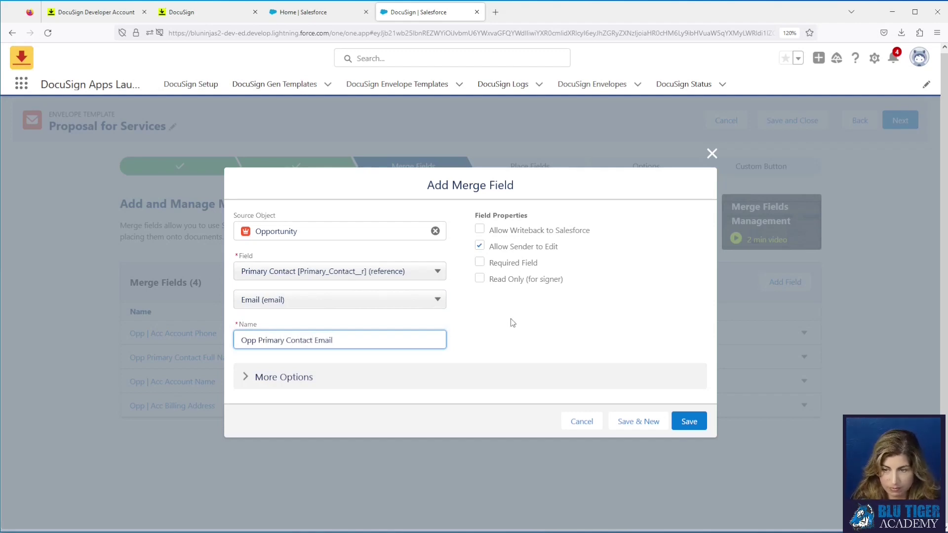
{"action": "left_click", "coordinate": [480, 246]}
{"action": "left_click", "coordinate": [479, 279]}
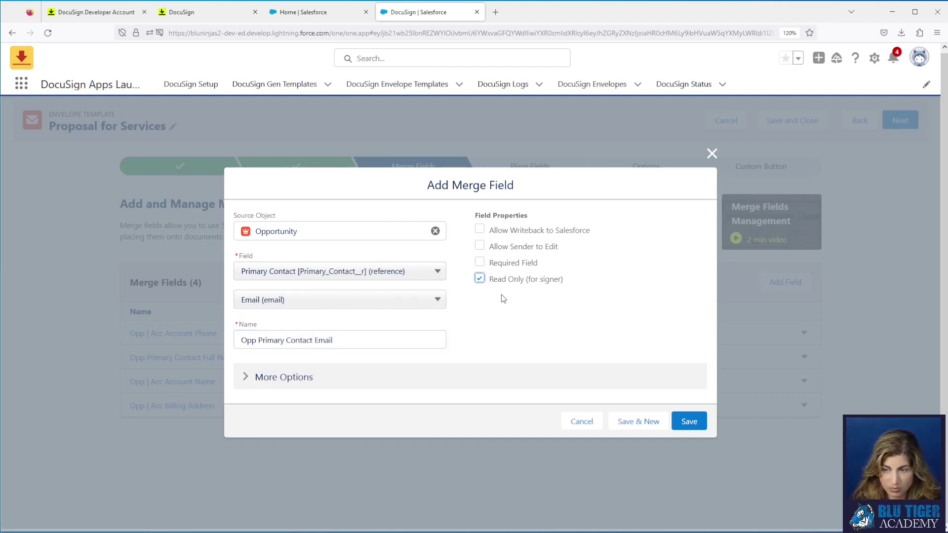
{"action": "left_click", "coordinate": [689, 423]}
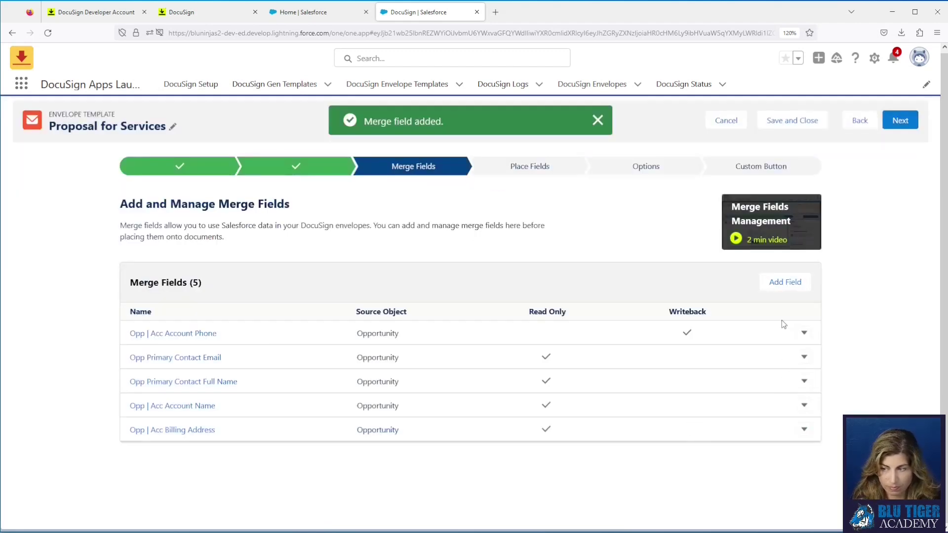
Step: Start another merge field using the Opportunity's Proposal Expiration Date
{"action": "left_click", "coordinate": [782, 285]}
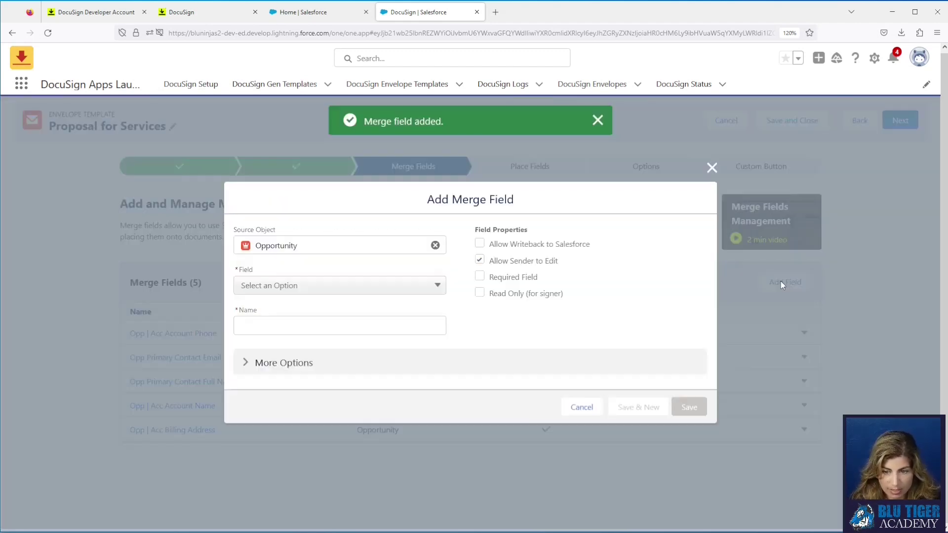
{"action": "left_click", "coordinate": [282, 287]}
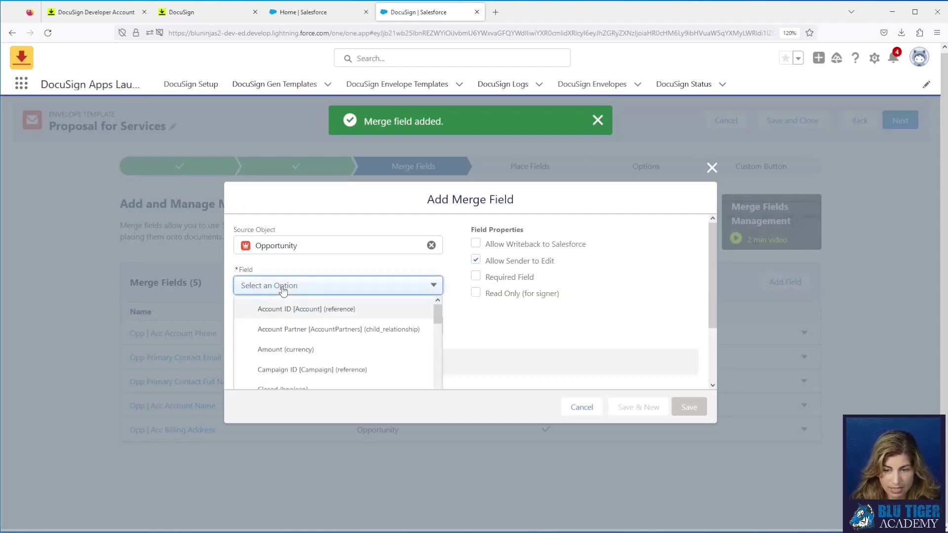
{"action": "scroll", "coordinate": [311, 348], "scroll_direction": "down", "scroll_amount": 2}
{"action": "scroll", "coordinate": [314, 348], "scroll_direction": "down", "scroll_amount": 5}
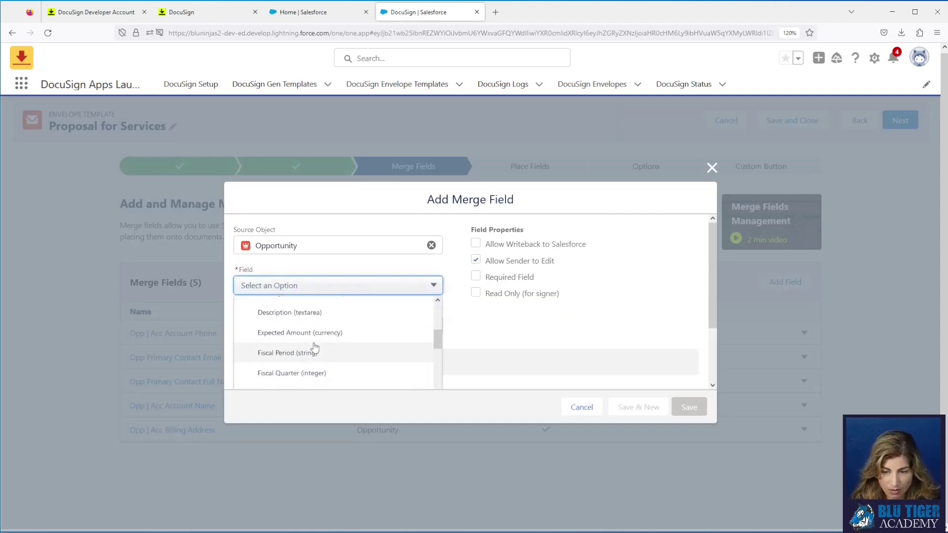
{"action": "scroll", "coordinate": [314, 348], "scroll_direction": "down", "scroll_amount": 6}
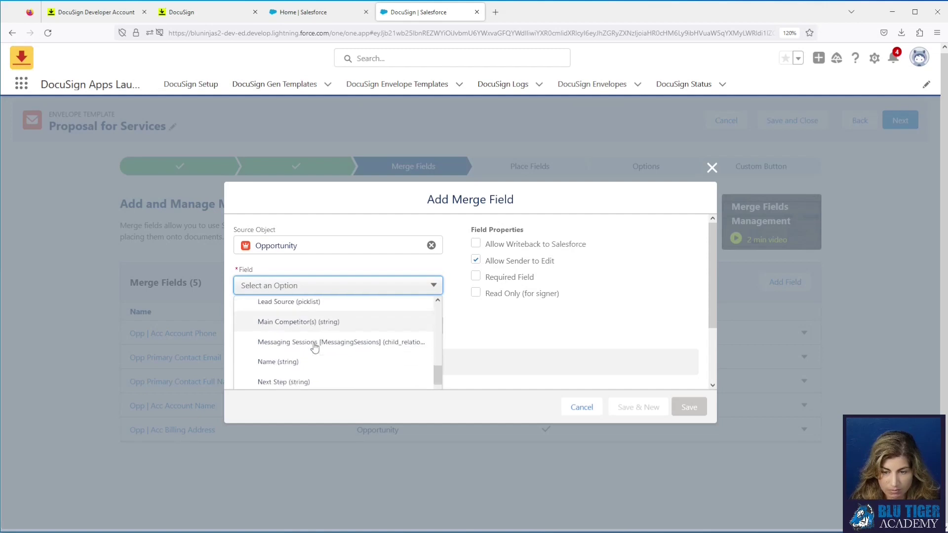
{"action": "scroll", "coordinate": [315, 349], "scroll_direction": "down", "scroll_amount": 6}
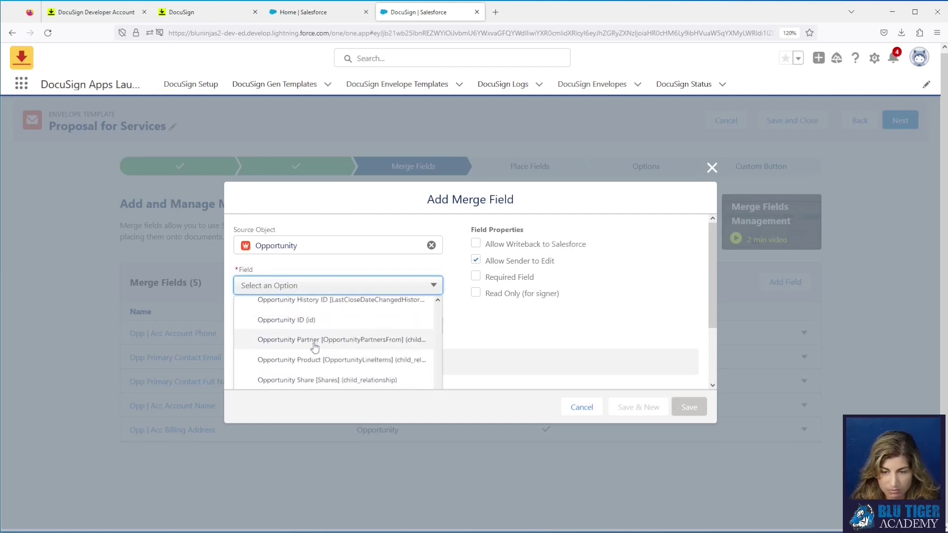
{"action": "scroll", "coordinate": [315, 348], "scroll_direction": "down", "scroll_amount": 3}
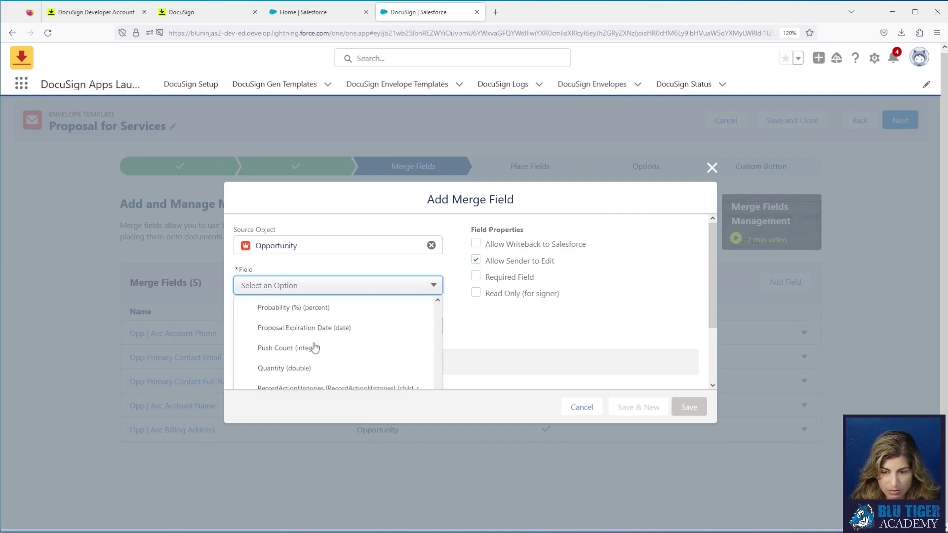
{"action": "left_click", "coordinate": [307, 330]}
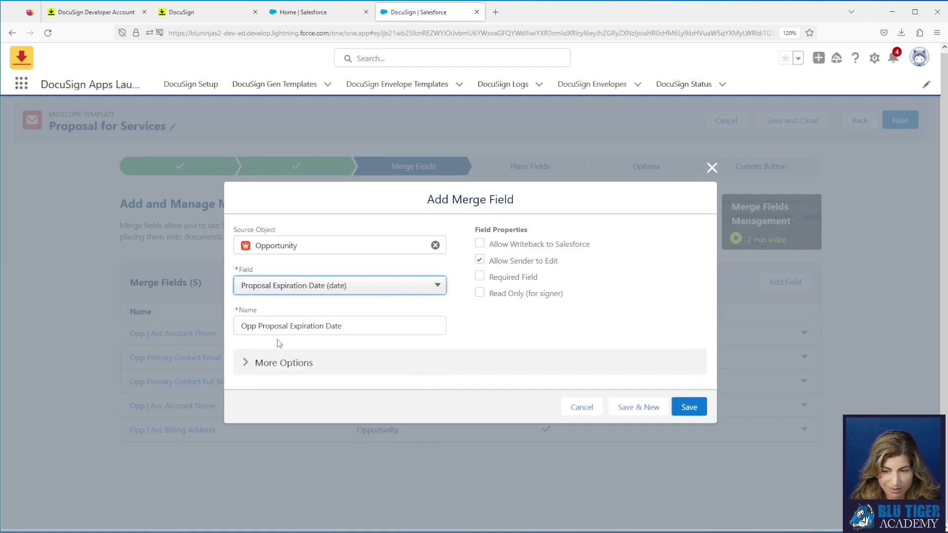
Step: Keep the name Opp Proposal Expiration Date, make it signer read-only without sender editing, save, and begin another field
{"action": "left_click", "coordinate": [353, 328]}
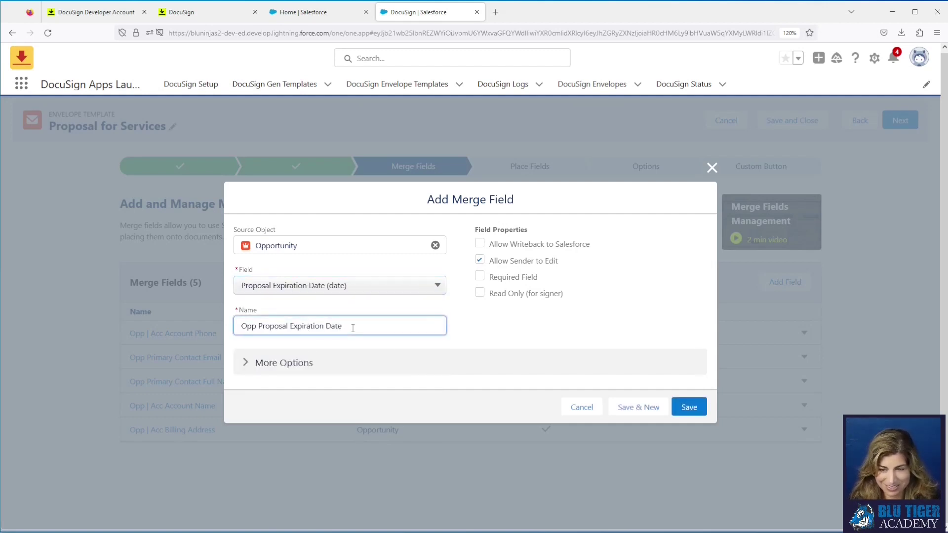
{"action": "left_click", "coordinate": [482, 263]}
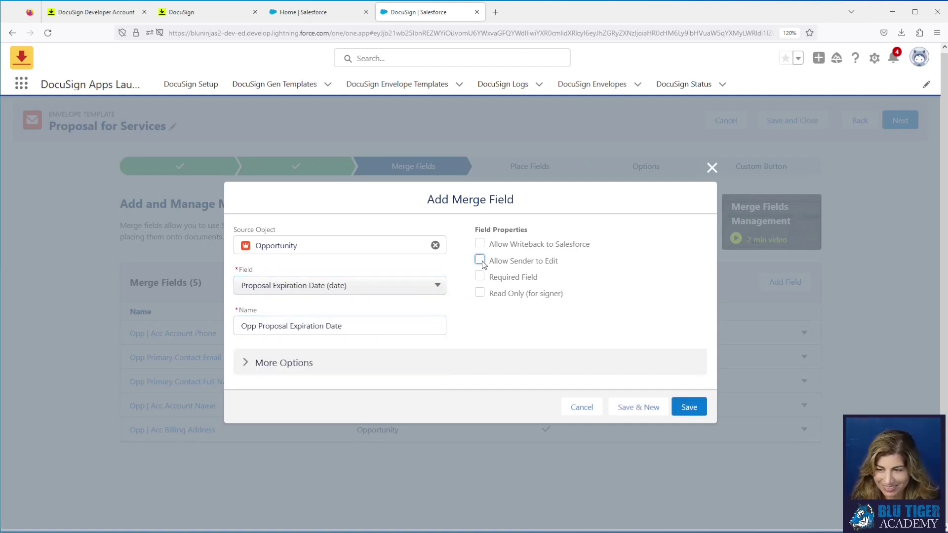
{"action": "left_click", "coordinate": [479, 293]}
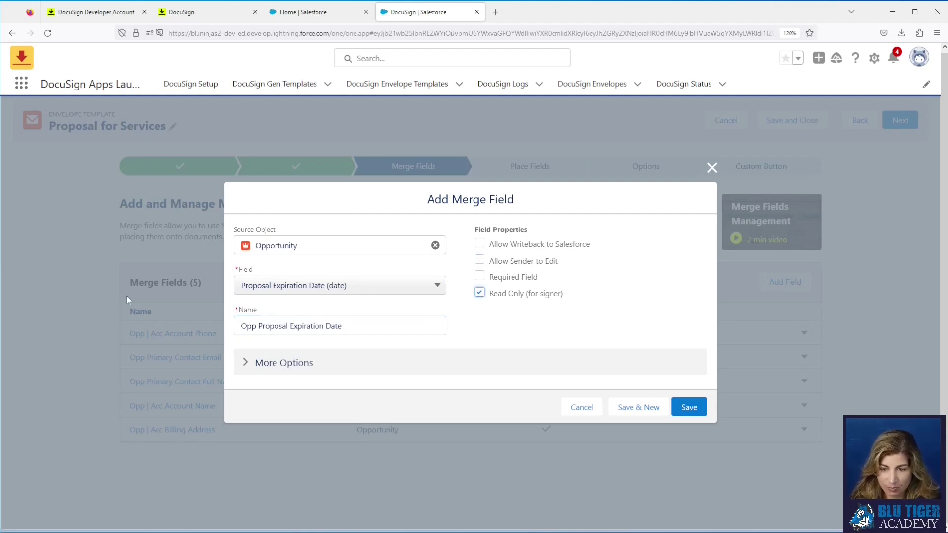
{"action": "left_click", "coordinate": [693, 409]}
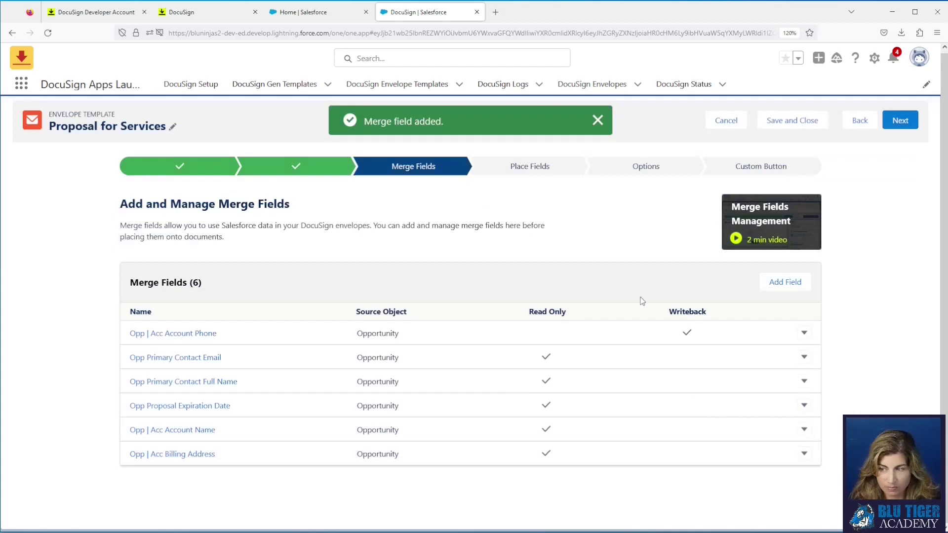
{"action": "left_click", "coordinate": [785, 285]}
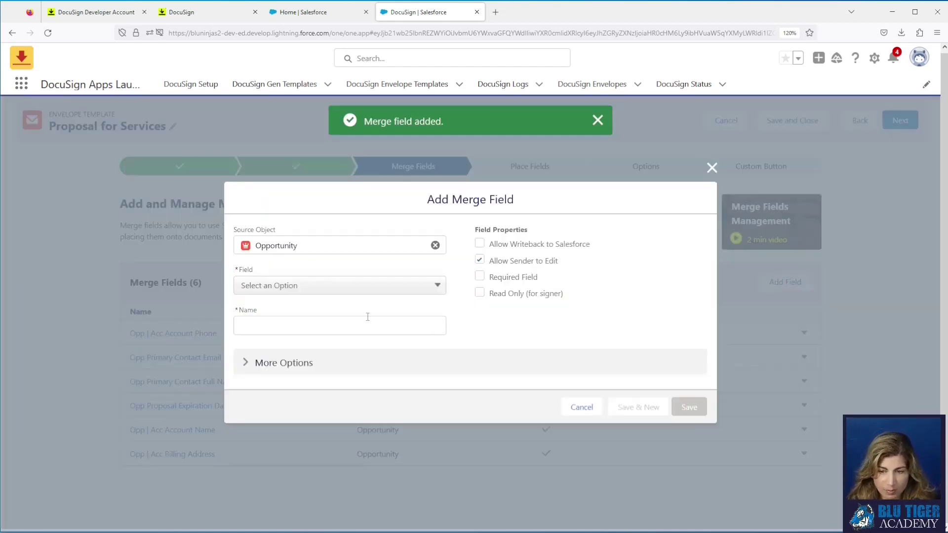
Step: Save an Opp Amount merge field from the Opportunity Amount, read-only for the signer
{"action": "left_click", "coordinate": [318, 285]}
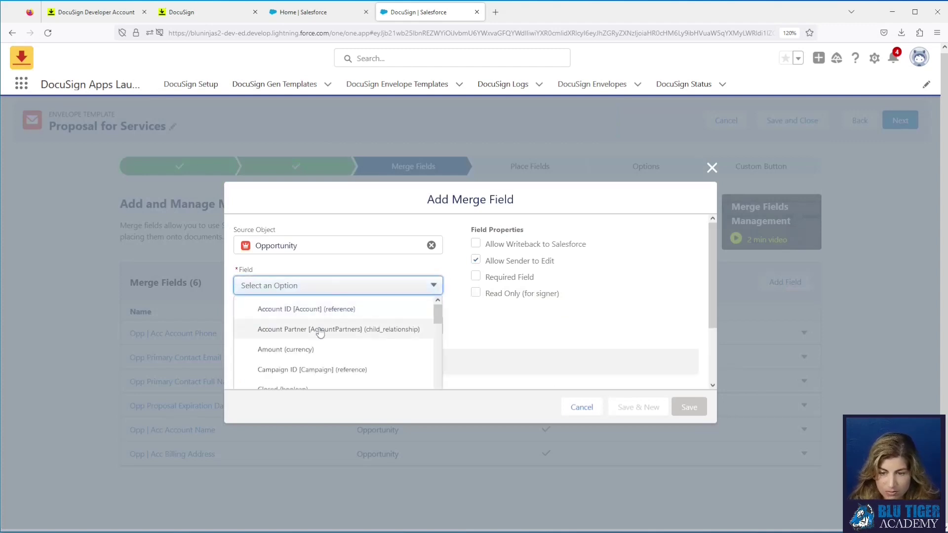
{"action": "scroll", "coordinate": [320, 332], "scroll_direction": "down", "scroll_amount": 1}
{"action": "scroll", "coordinate": [320, 332], "scroll_direction": "up", "scroll_amount": 1}
{"action": "left_click", "coordinate": [320, 348]}
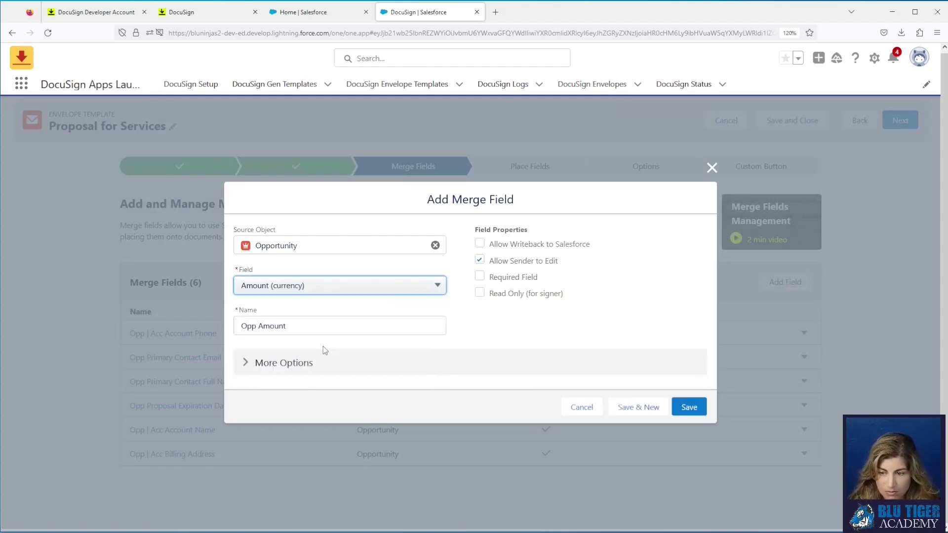
{"action": "left_click", "coordinate": [480, 293]}
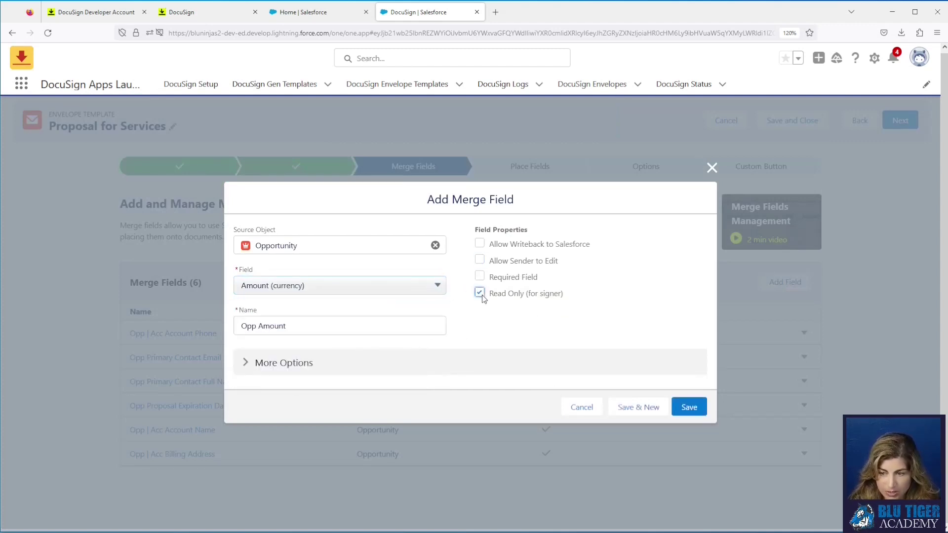
{"action": "left_click", "coordinate": [689, 411]}
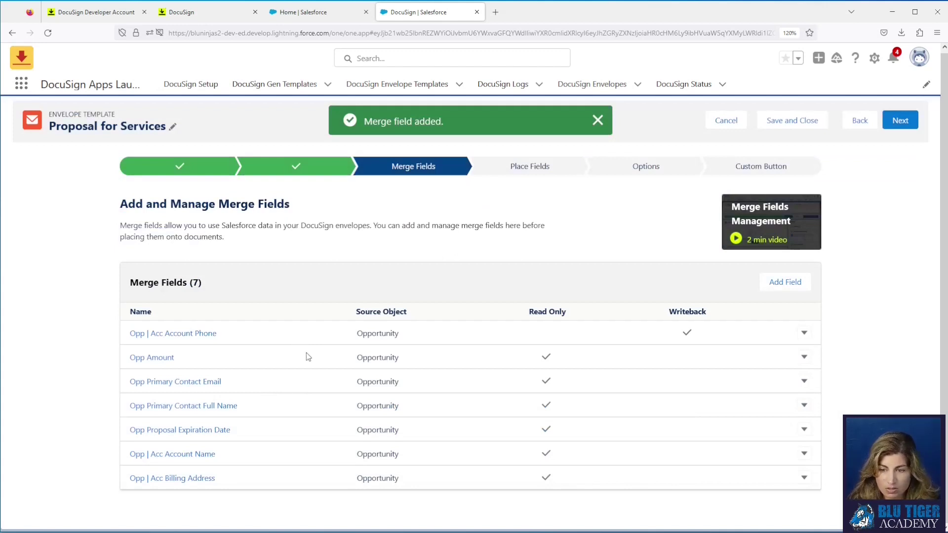
Step: Begin a new merge field based on the Opportunity Product (OpportunityLineItems) relationship
{"action": "left_click", "coordinate": [773, 283]}
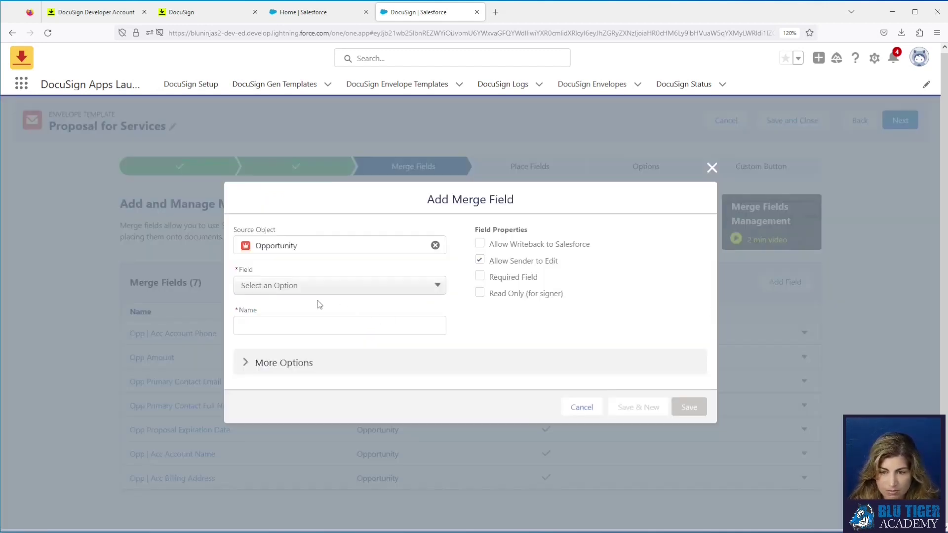
{"action": "left_click", "coordinate": [293, 288]}
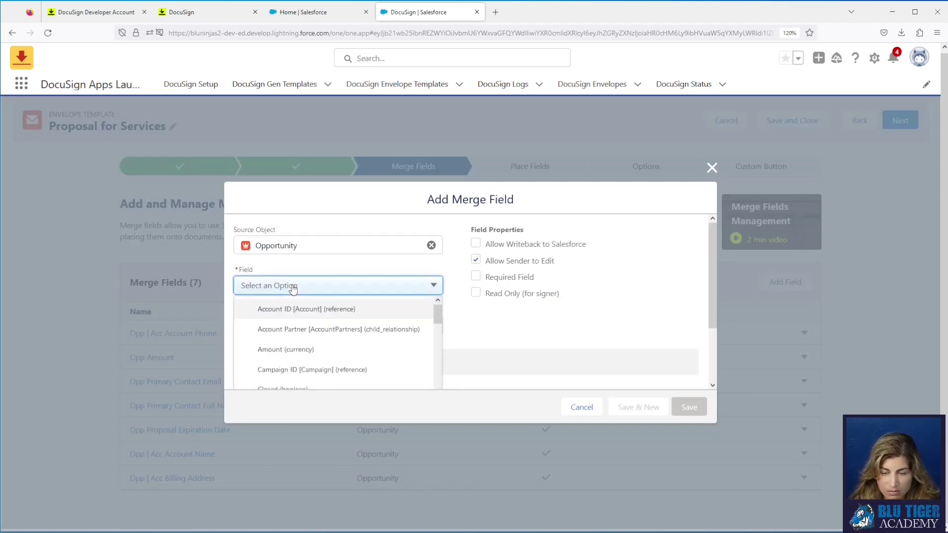
{"action": "scroll", "coordinate": [324, 351], "scroll_direction": "down", "scroll_amount": 5}
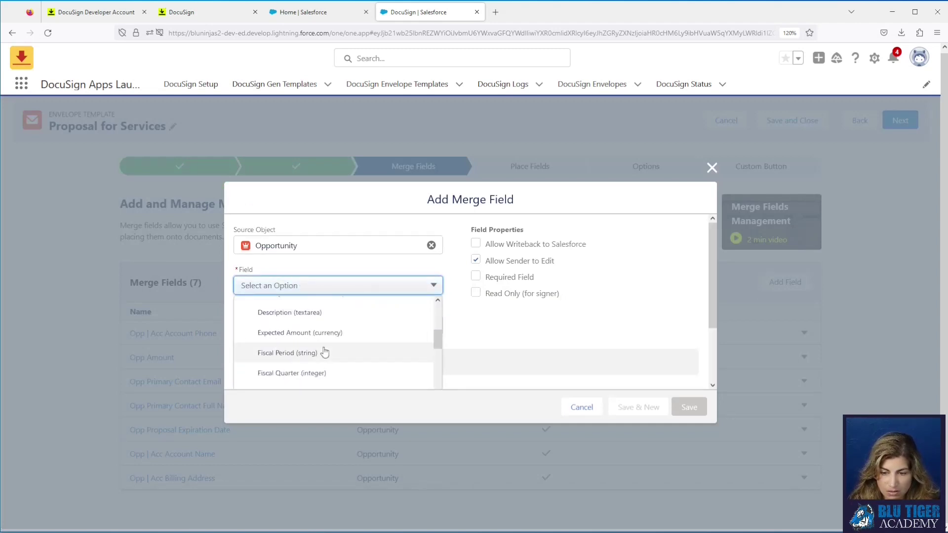
{"action": "scroll", "coordinate": [324, 352], "scroll_direction": "down", "scroll_amount": 6}
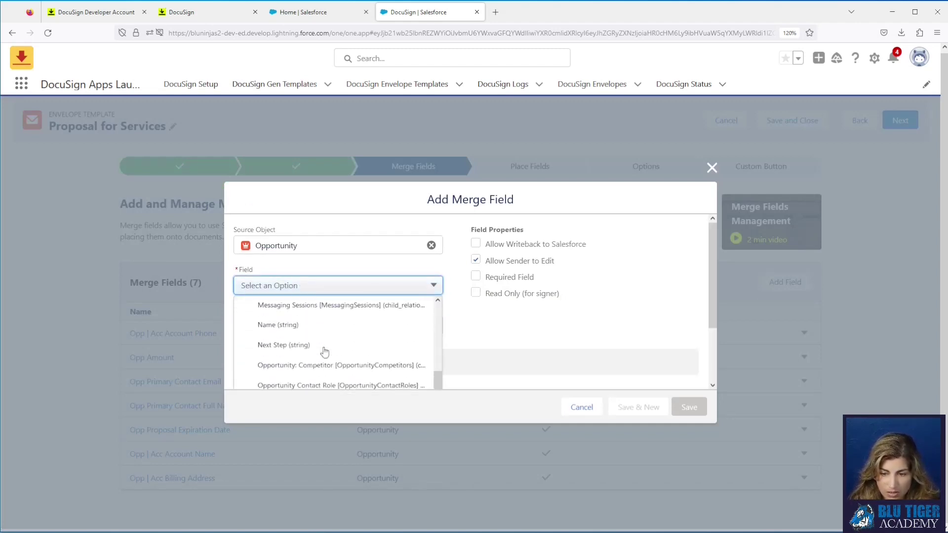
{"action": "scroll", "coordinate": [323, 356], "scroll_direction": "down", "scroll_amount": 4}
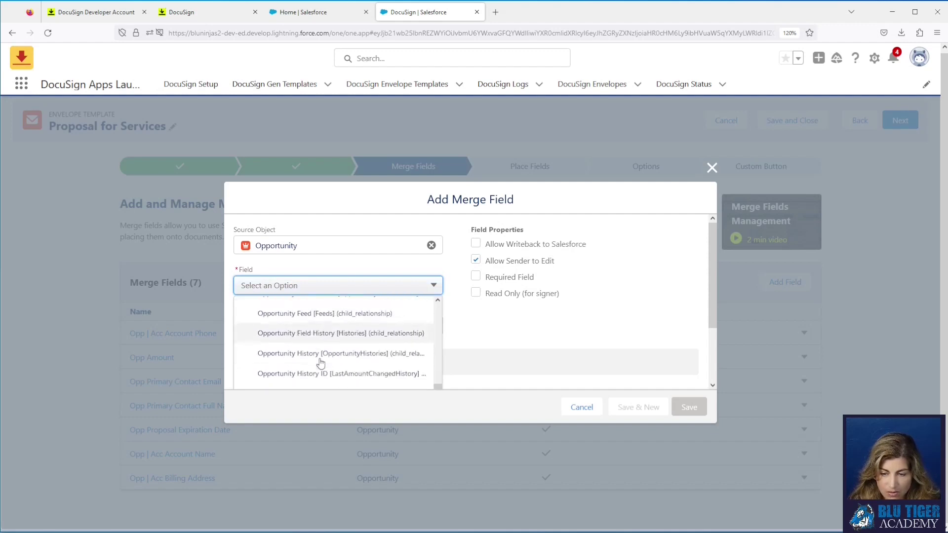
{"action": "scroll", "coordinate": [320, 363], "scroll_direction": "down", "scroll_amount": 4}
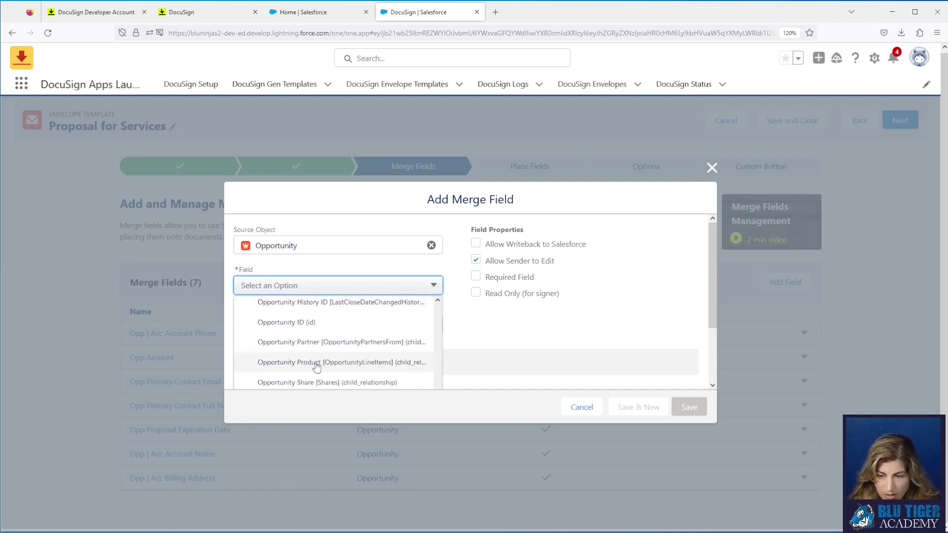
{"action": "left_click", "coordinate": [387, 366]}
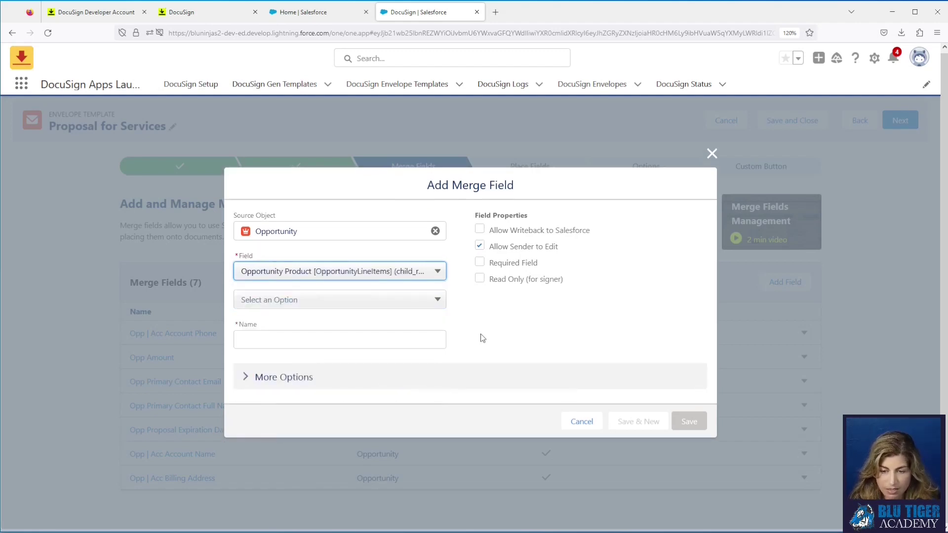
{"action": "left_click_drag", "start_coordinate": [0, 36], "coordinate": [436, 57]}
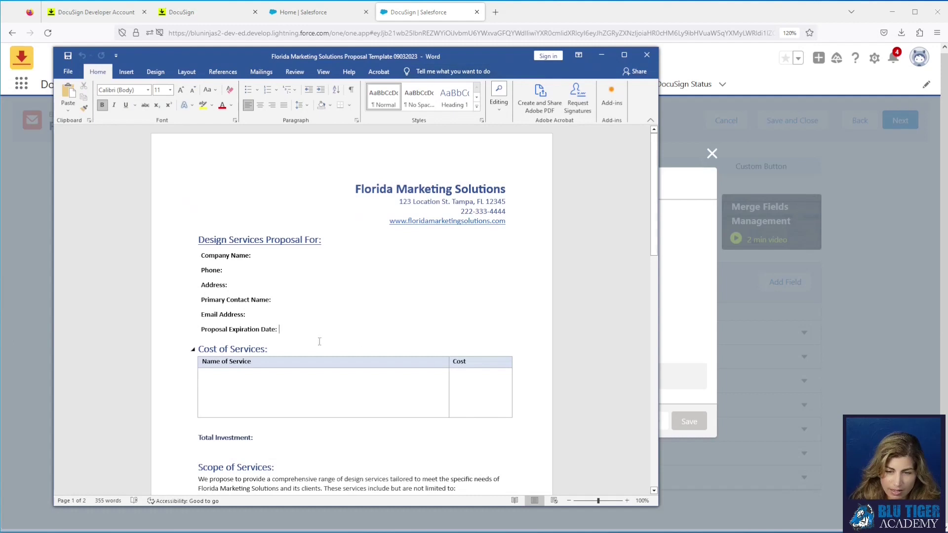
{"action": "left_click", "coordinate": [225, 376]}
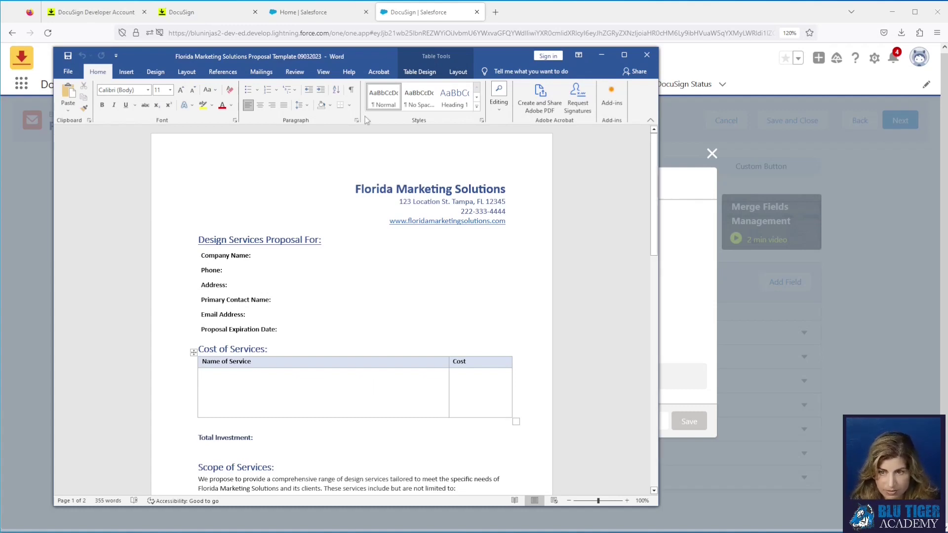
{"action": "left_click_drag", "start_coordinate": [371, 52], "coordinate": [0, 83]}
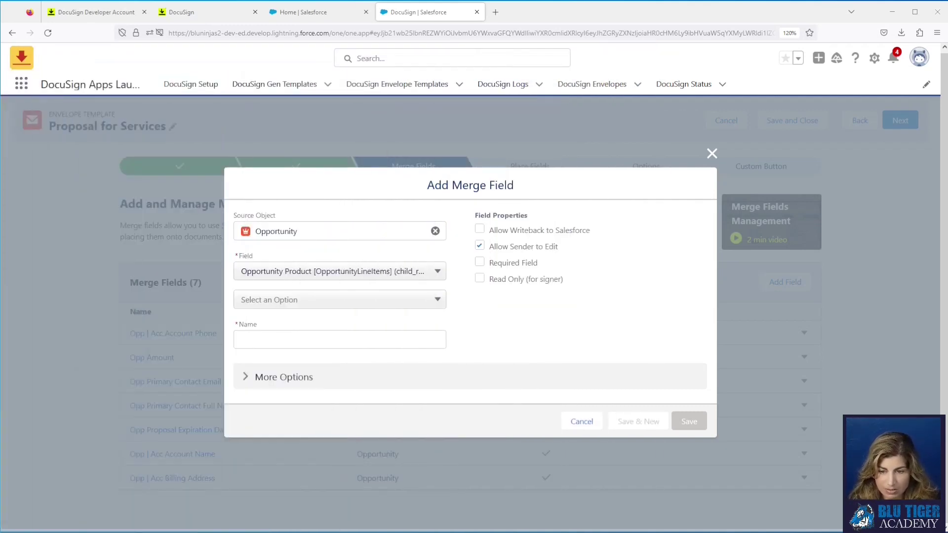
Step: Map the merge field to Opportunity Product > Price Book Entry ID > Product Name
{"action": "left_click", "coordinate": [311, 301]}
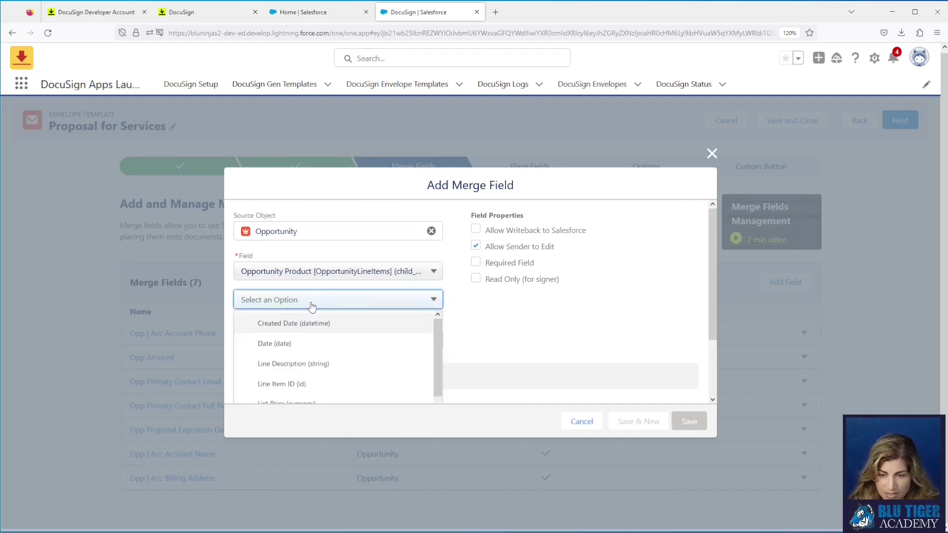
{"action": "scroll", "coordinate": [324, 345], "scroll_direction": "down", "scroll_amount": 1}
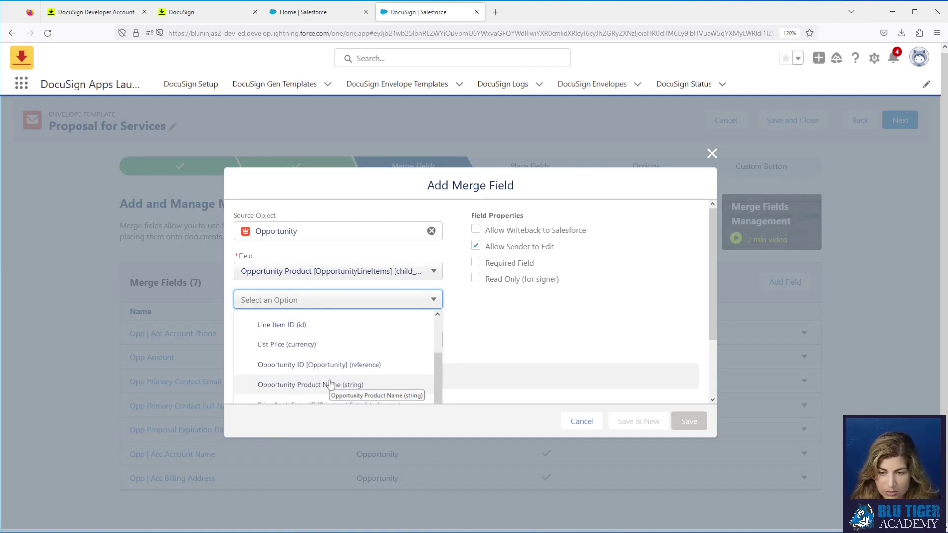
{"action": "scroll", "coordinate": [330, 384], "scroll_direction": "down", "scroll_amount": 3}
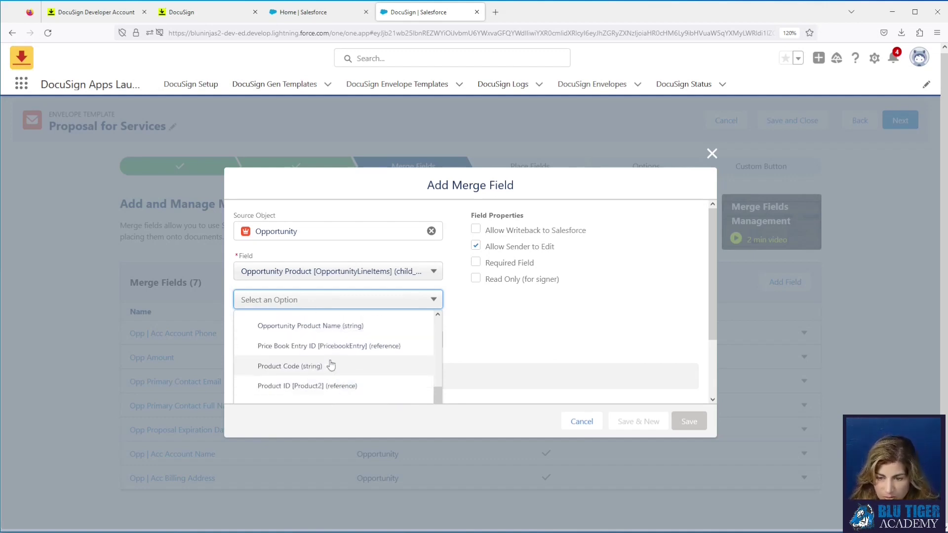
{"action": "left_click", "coordinate": [330, 348]}
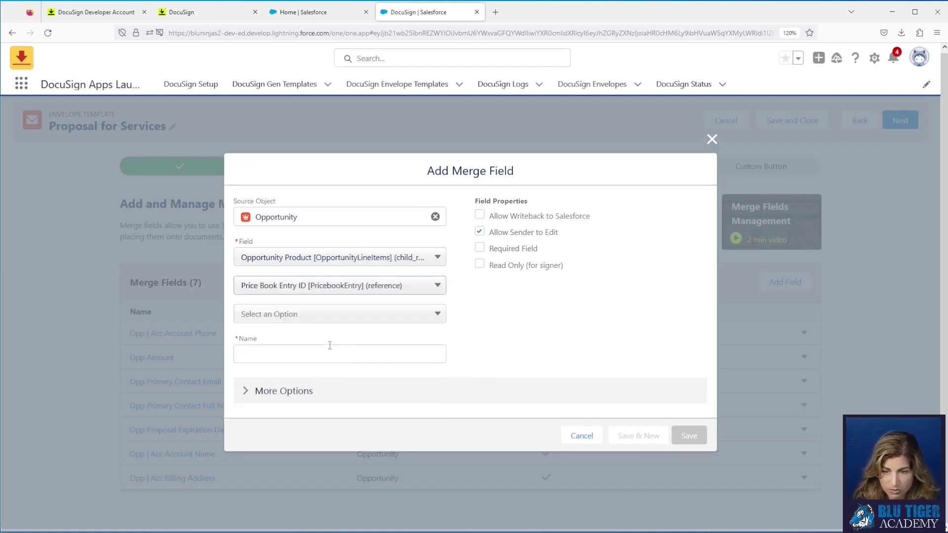
{"action": "left_click", "coordinate": [323, 317]}
{"action": "scroll", "coordinate": [327, 363], "scroll_direction": "down", "scroll_amount": 2}
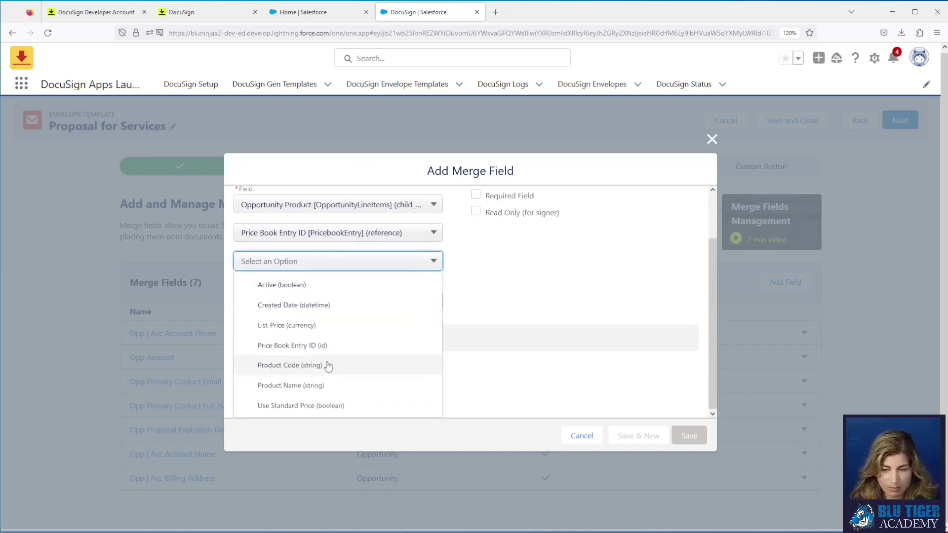
{"action": "left_click", "coordinate": [330, 385]}
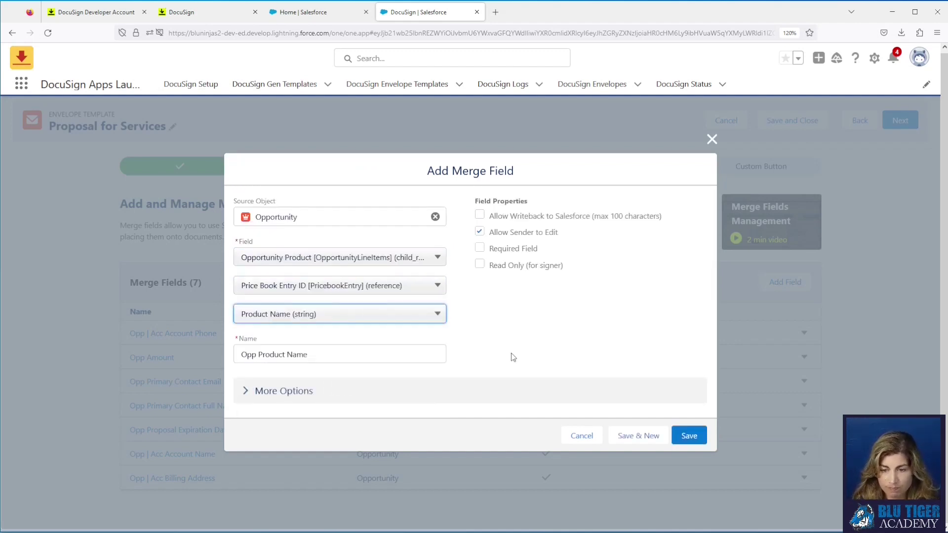
Step: Rename it 'Opp Price Book Entry Product Name', signer read-only without sender editing, and save
{"action": "left_click", "coordinate": [259, 355]}
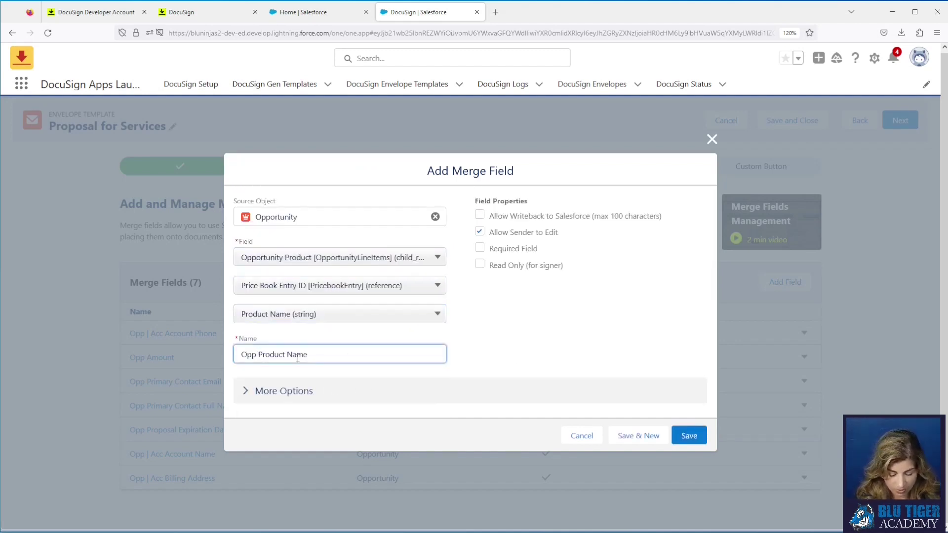
{"action": "type", "text": "Price Bo"}
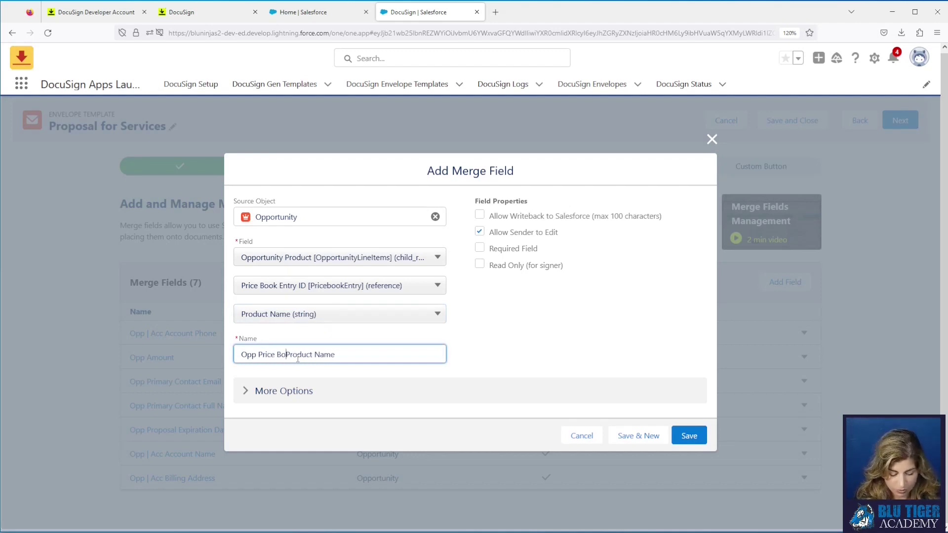
{"action": "type", "text": "ok Entry"}
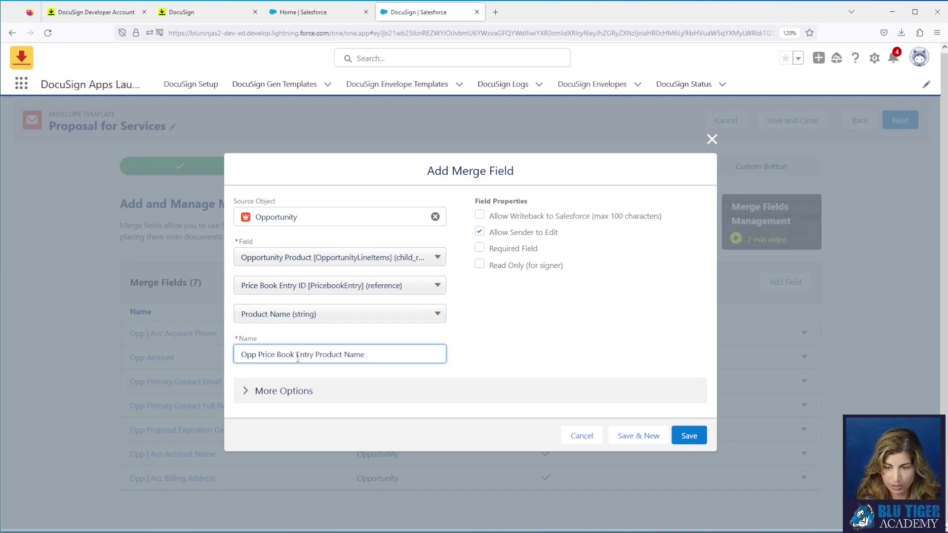
{"action": "left_click", "coordinate": [479, 231]}
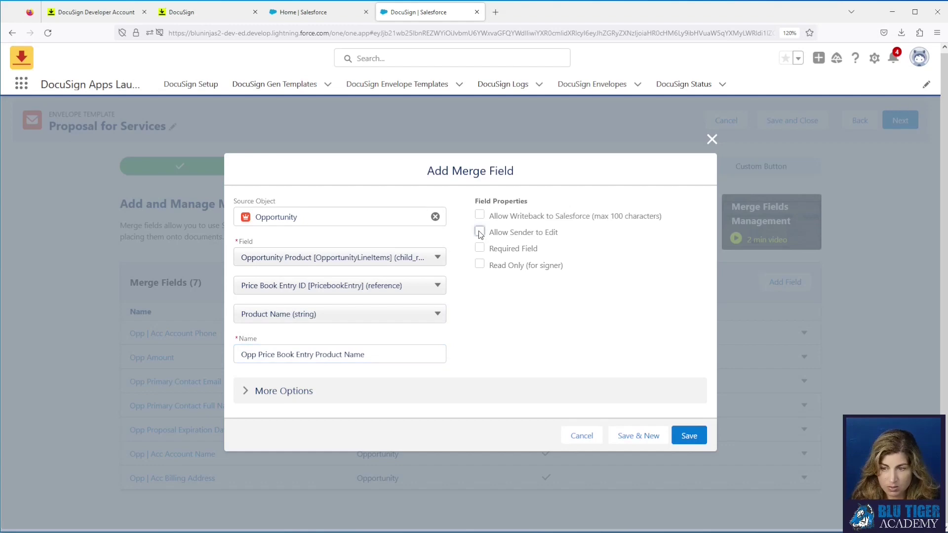
{"action": "left_click", "coordinate": [480, 265]}
{"action": "left_click", "coordinate": [692, 434]}
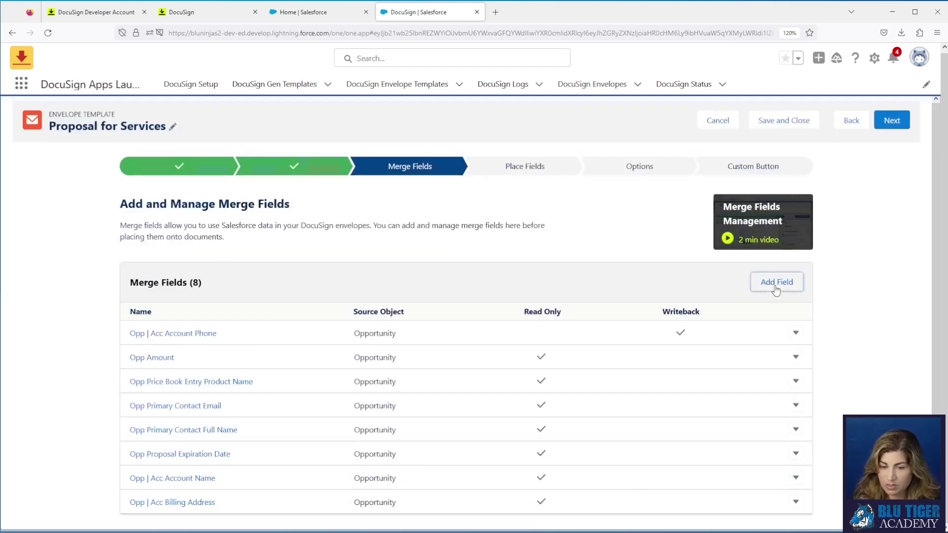
Step: Start a new merge field from Opportunity Product and browse its Price Book Entry fields
{"action": "left_click", "coordinate": [776, 290]}
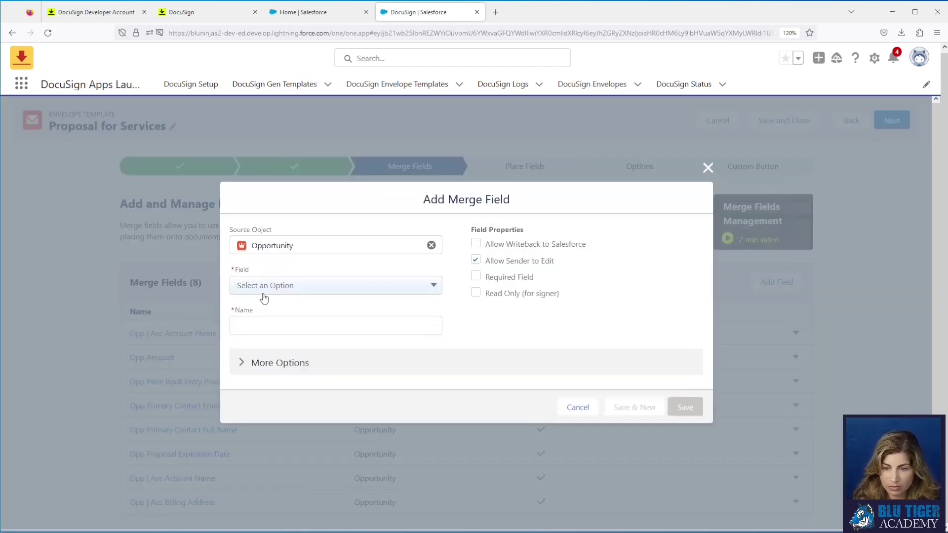
{"action": "left_click", "coordinate": [302, 291]}
{"action": "scroll", "coordinate": [316, 328], "scroll_direction": "down", "scroll_amount": 5}
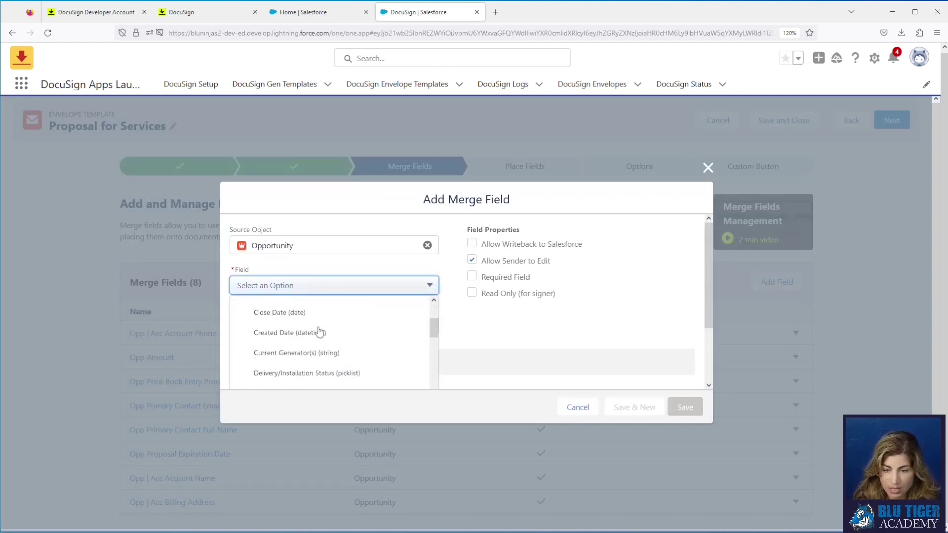
{"action": "scroll", "coordinate": [319, 332], "scroll_direction": "down", "scroll_amount": 10}
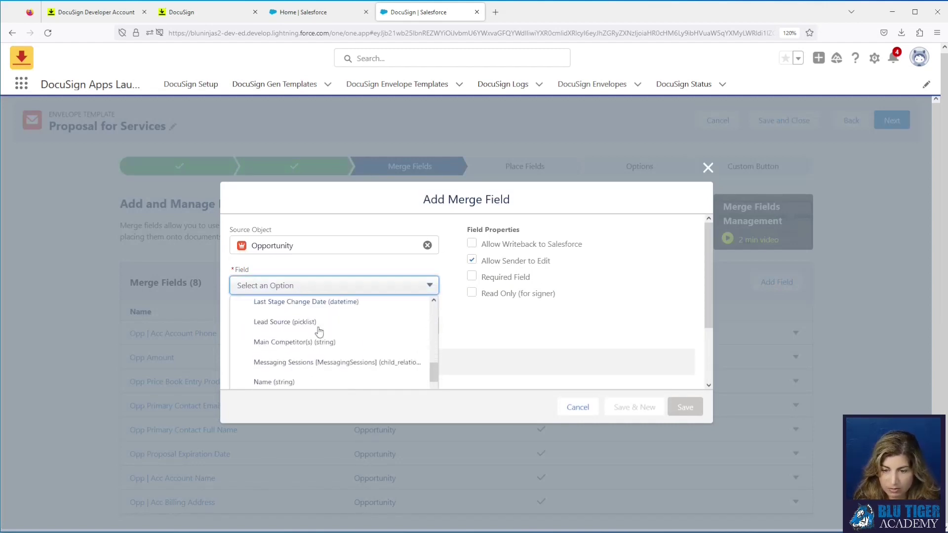
{"action": "scroll", "coordinate": [319, 332], "scroll_direction": "down", "scroll_amount": 3}
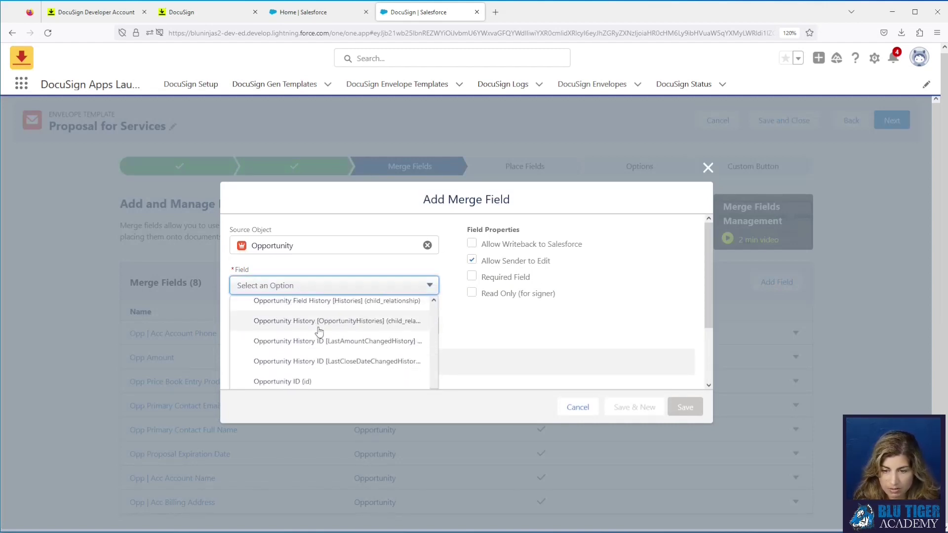
{"action": "left_click", "coordinate": [318, 363]}
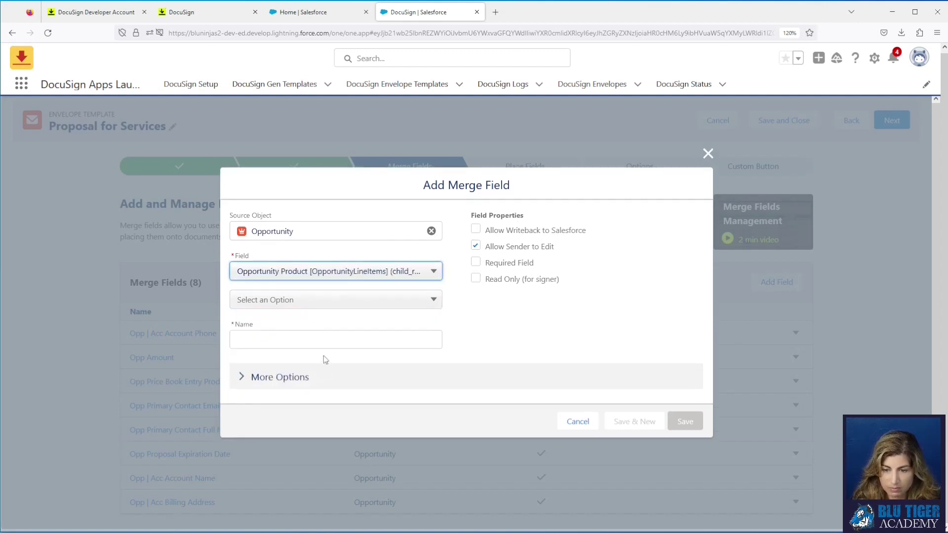
{"action": "left_click", "coordinate": [304, 302]}
{"action": "scroll", "coordinate": [322, 360], "scroll_direction": "down", "scroll_amount": 3}
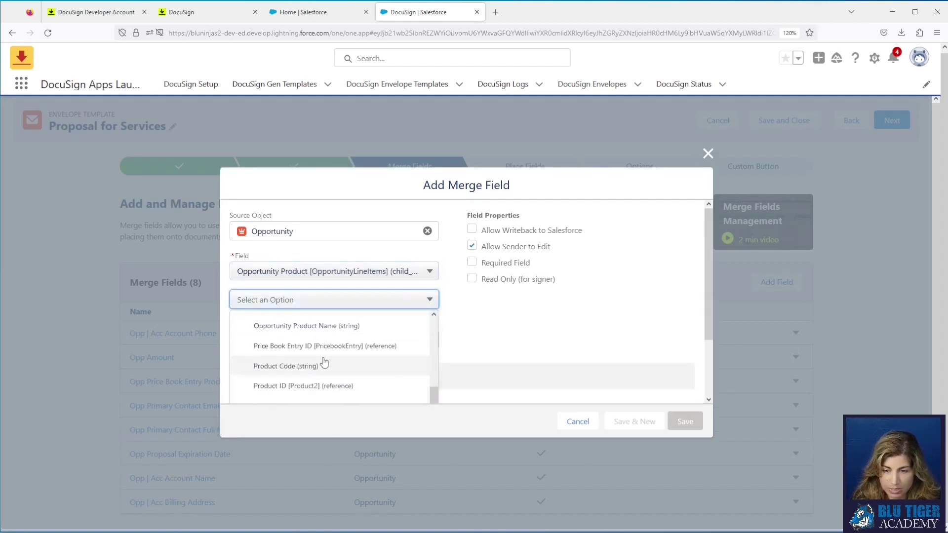
{"action": "left_click", "coordinate": [316, 346]}
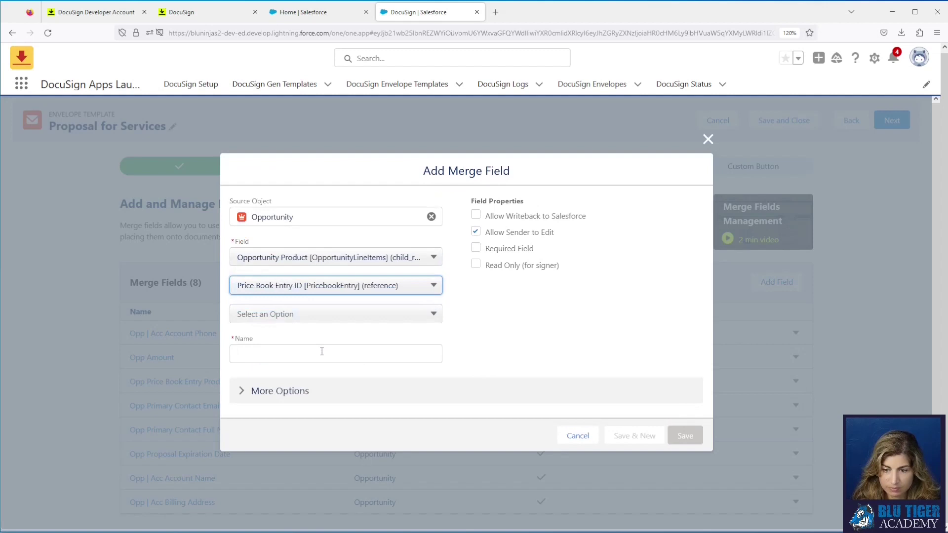
{"action": "left_click", "coordinate": [310, 320]}
{"action": "scroll", "coordinate": [323, 371], "scroll_direction": "down", "scroll_amount": 2}
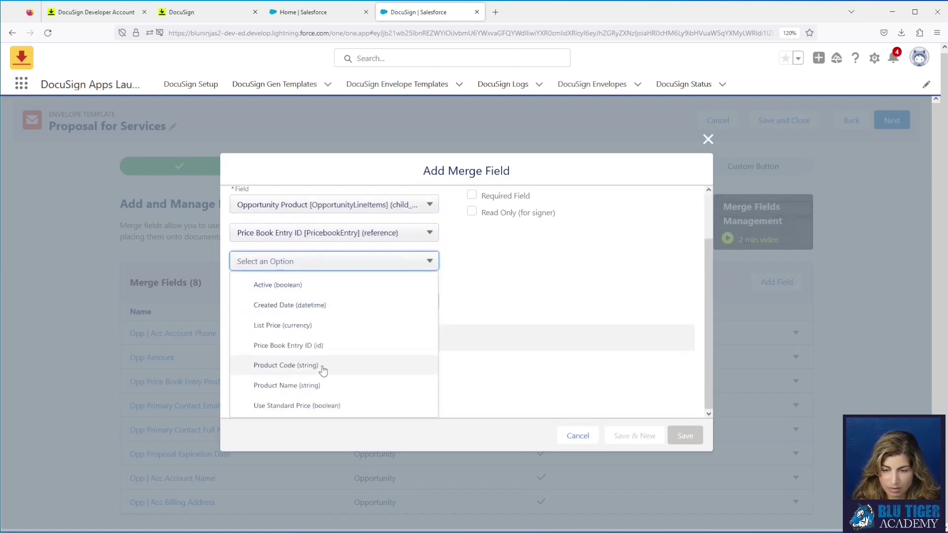
{"action": "scroll", "coordinate": [287, 372], "scroll_direction": "down", "scroll_amount": 1}
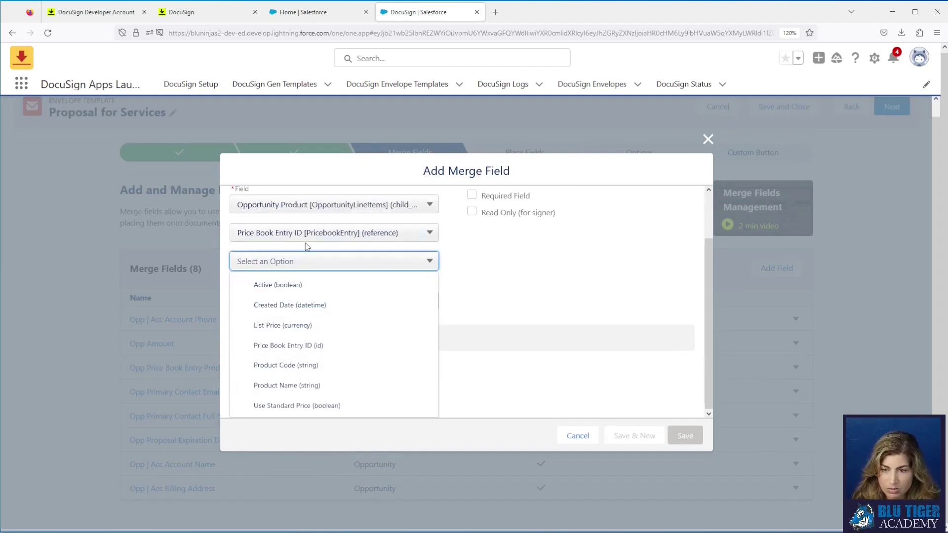
{"action": "scroll", "coordinate": [306, 244], "scroll_direction": "up", "scroll_amount": 2}
Step: Change the Opportunity Product sub-field to Sales Price, then settle on Total Price
{"action": "left_click", "coordinate": [303, 289]}
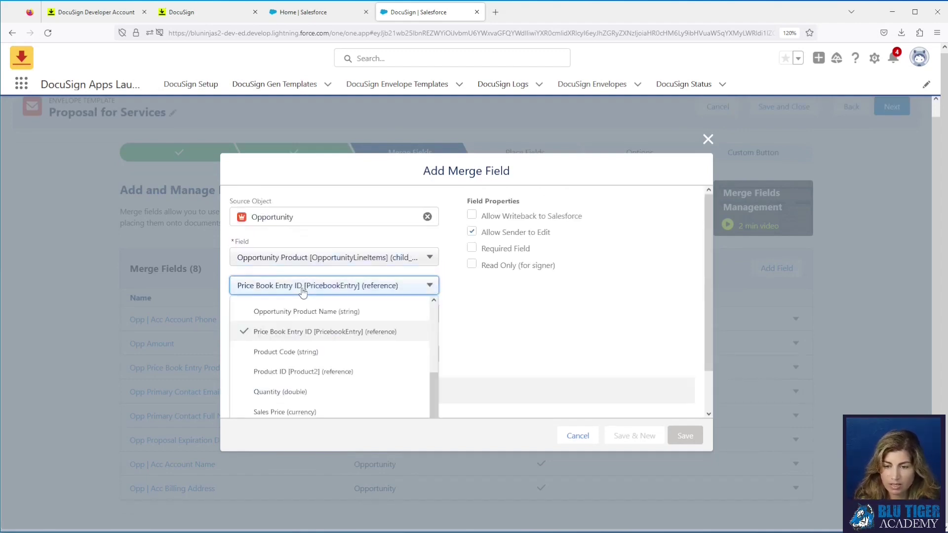
{"action": "scroll", "coordinate": [318, 376], "scroll_direction": "down", "scroll_amount": 1}
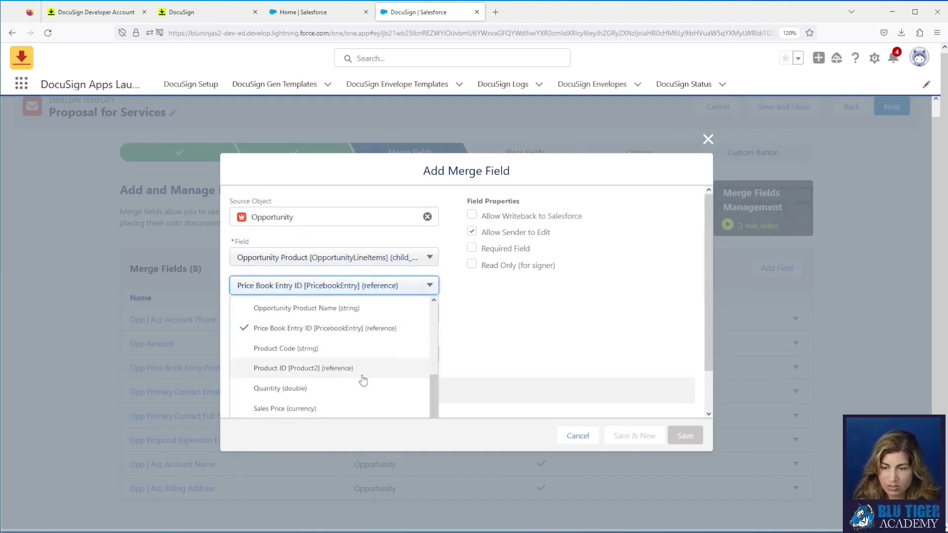
{"action": "scroll", "coordinate": [328, 395], "scroll_direction": "up", "scroll_amount": 4}
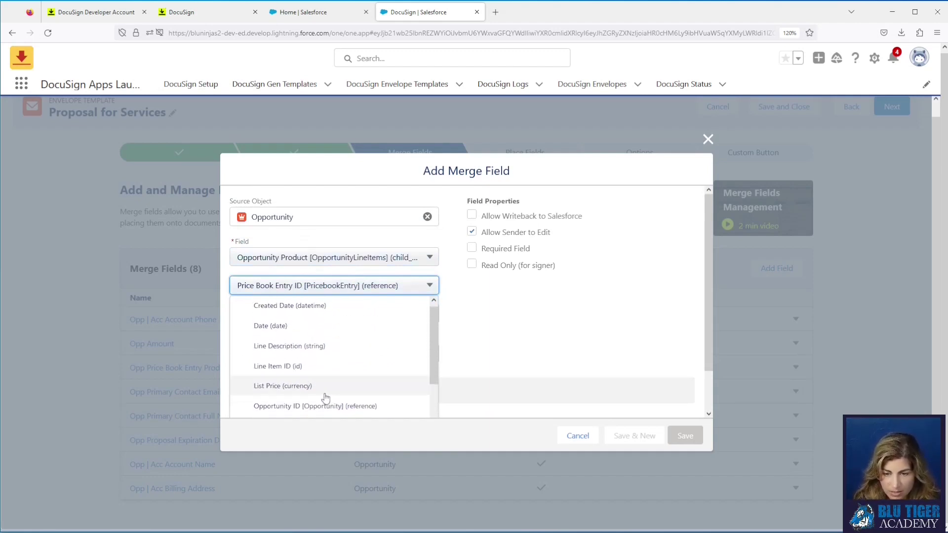
{"action": "scroll", "coordinate": [325, 398], "scroll_direction": "up", "scroll_amount": 1}
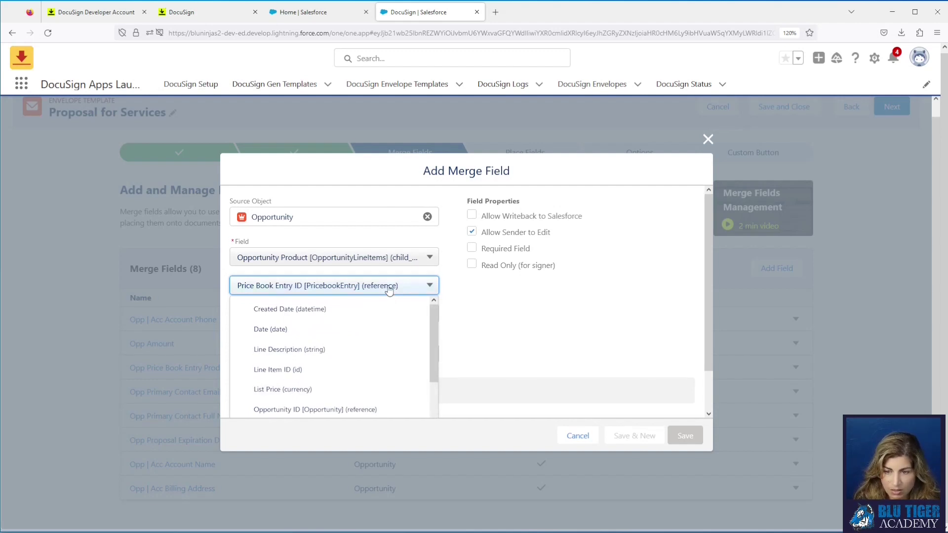
{"action": "scroll", "coordinate": [375, 347], "scroll_direction": "down", "scroll_amount": 3}
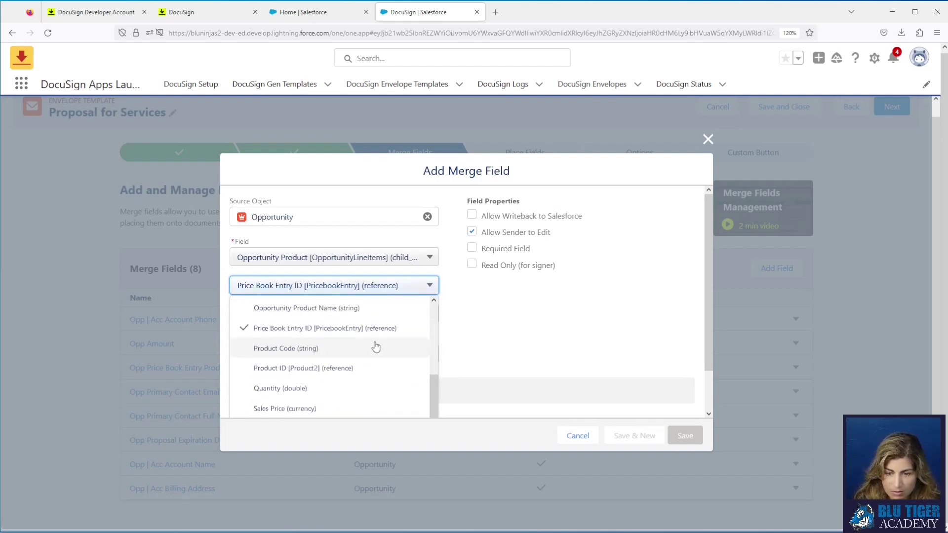
{"action": "left_click", "coordinate": [339, 410]}
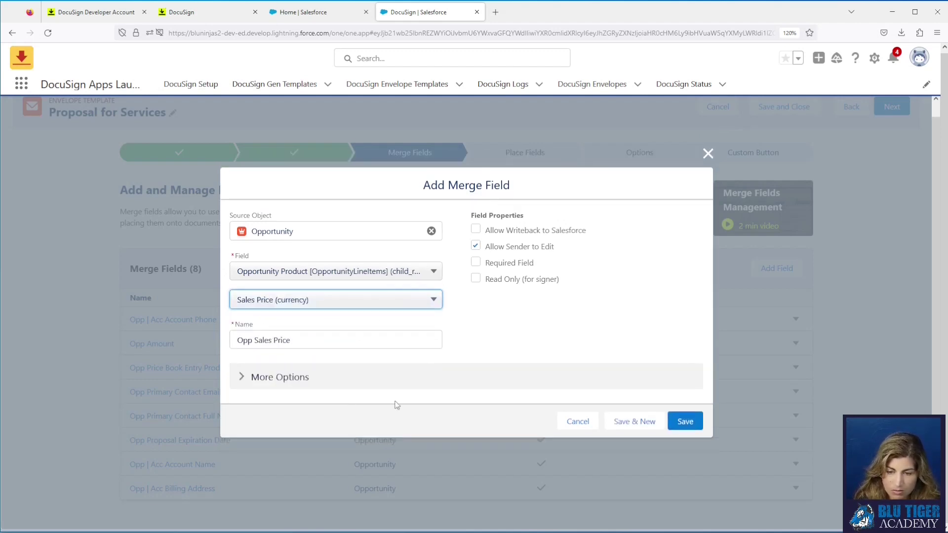
{"action": "left_click", "coordinate": [316, 302]}
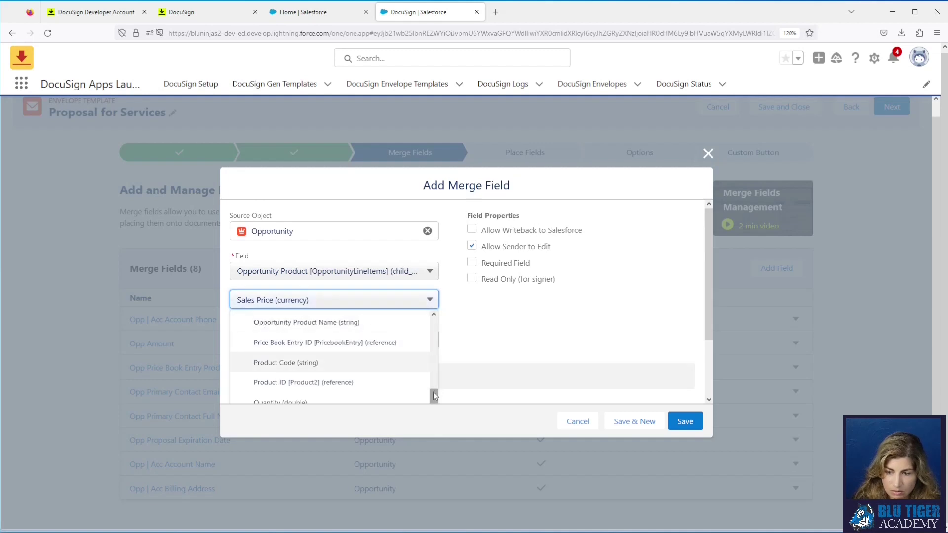
{"action": "scroll", "coordinate": [591, 355], "scroll_direction": "down", "scroll_amount": 2}
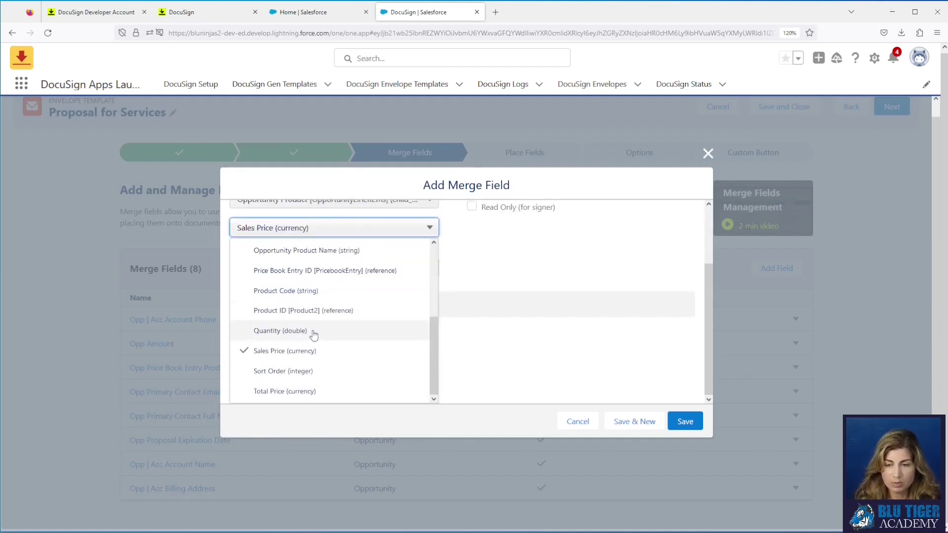
{"action": "scroll", "coordinate": [311, 331], "scroll_direction": "up", "scroll_amount": 3}
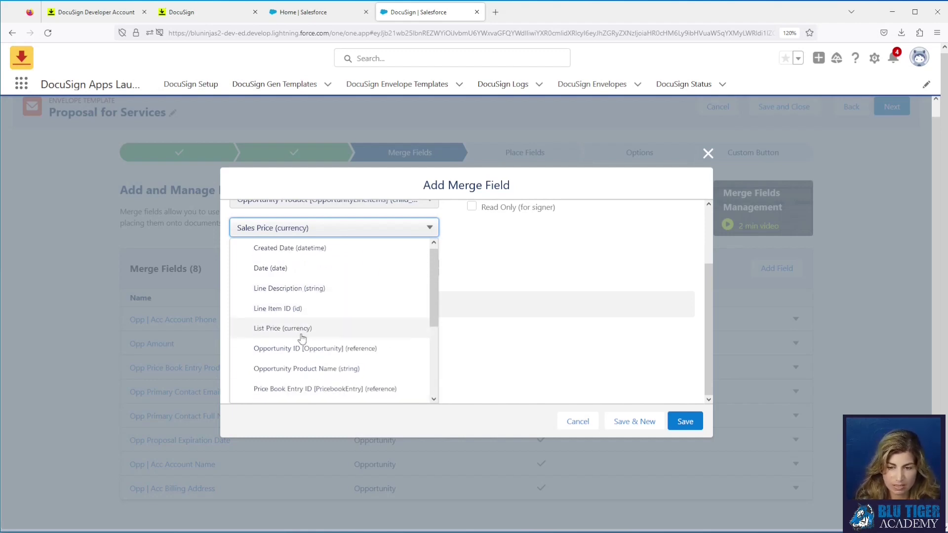
{"action": "scroll", "coordinate": [302, 338], "scroll_direction": "down", "scroll_amount": 3}
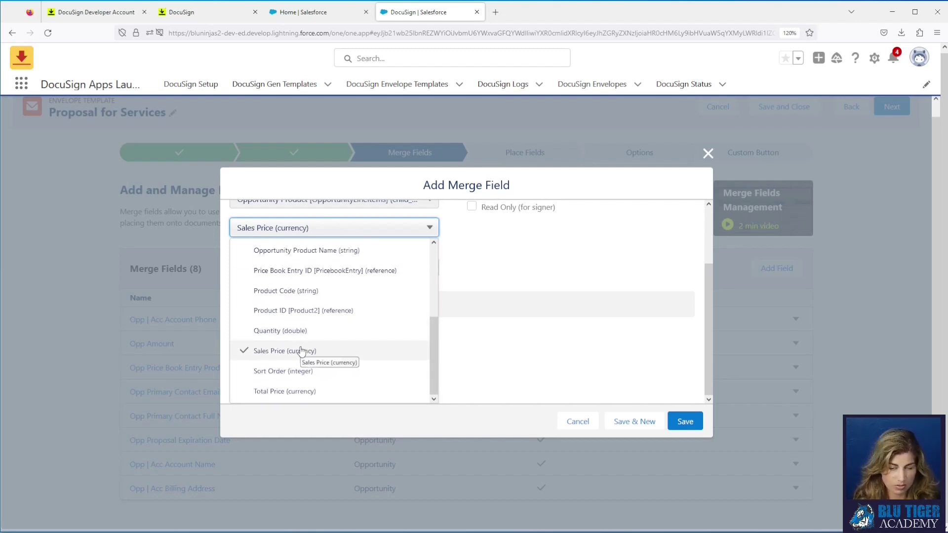
{"action": "left_click", "coordinate": [302, 391]}
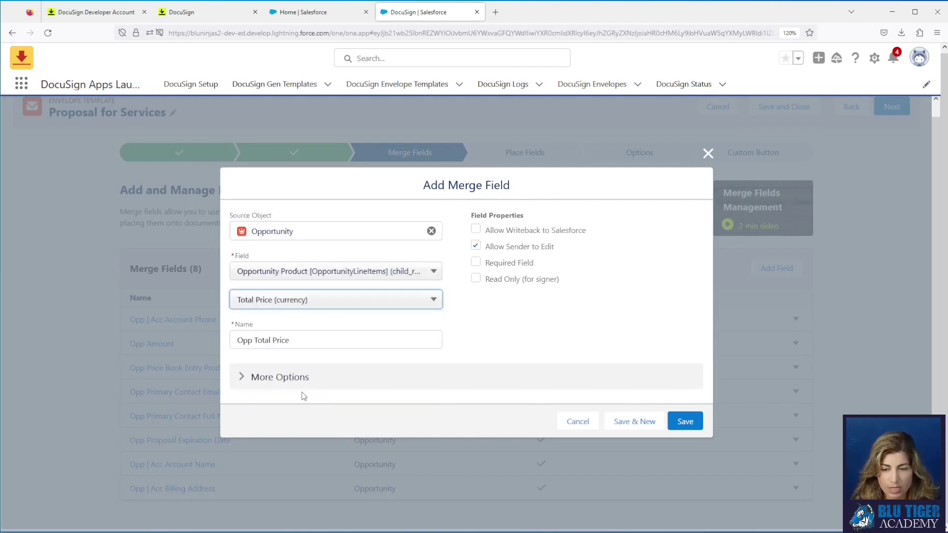
Step: Rename it 'Opp | Opp Product Total Price', signer read-only without sender editing, and save
{"action": "left_click", "coordinate": [254, 340]}
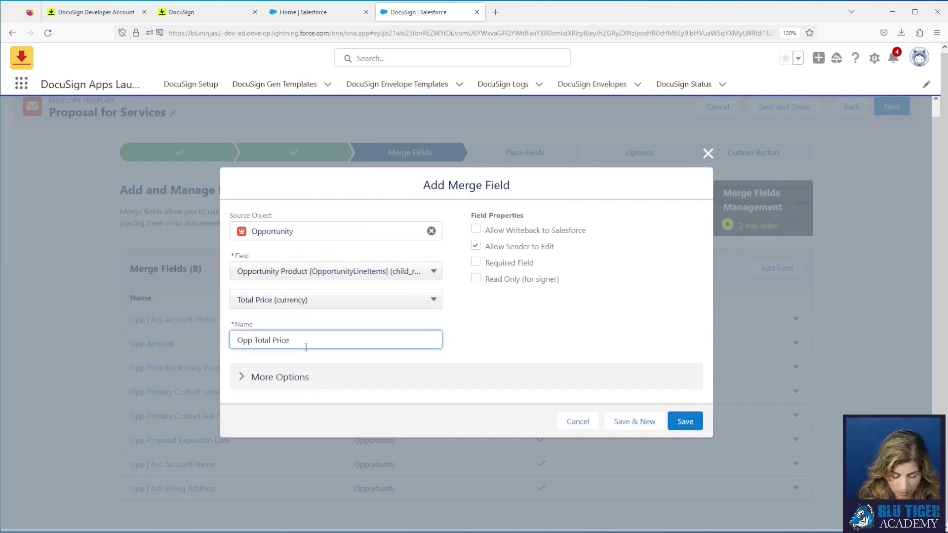
{"action": "type", "text": "| Opp Pr"}
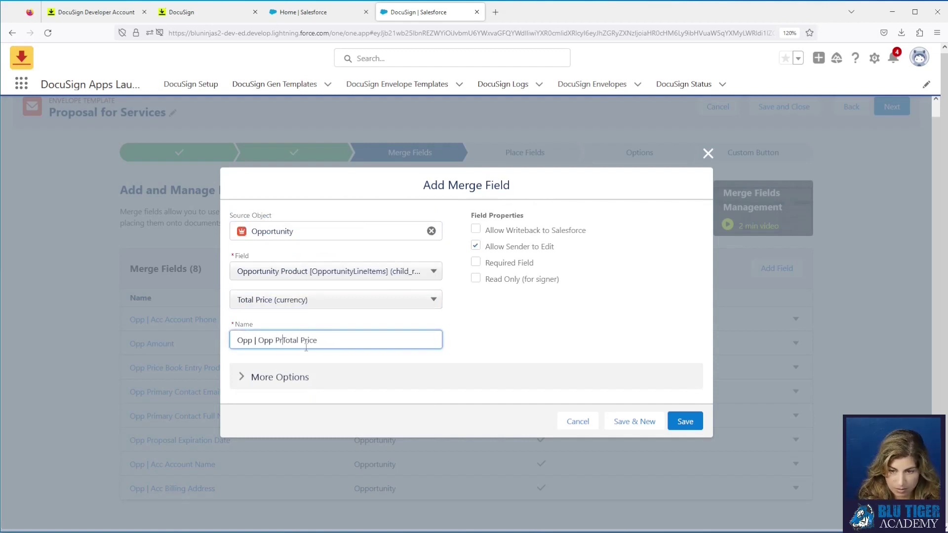
{"action": "type", "text": "oduct"}
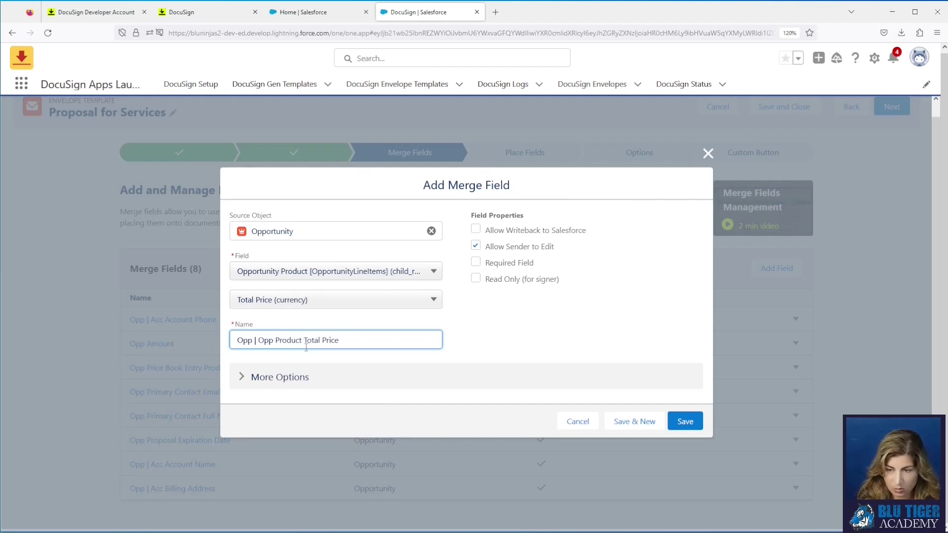
{"action": "left_click", "coordinate": [482, 244]}
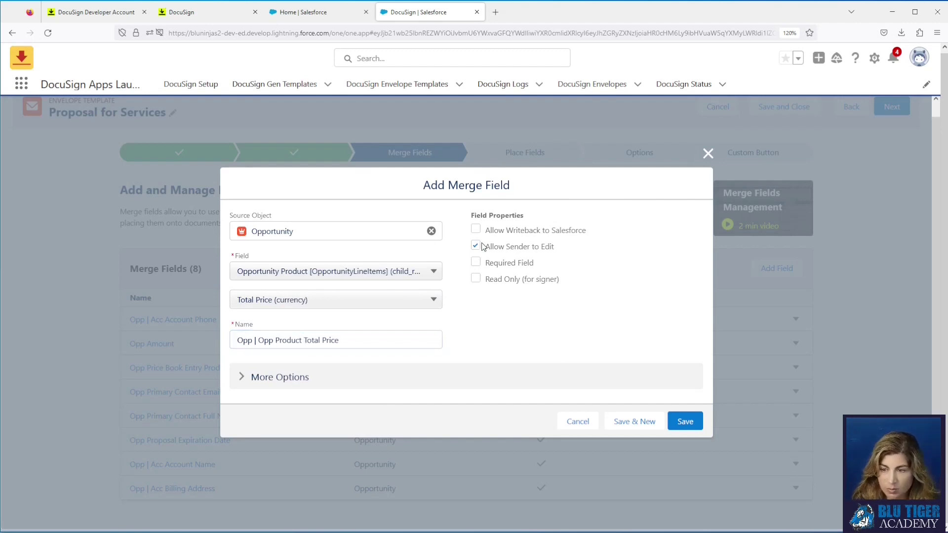
{"action": "left_click", "coordinate": [476, 278]}
{"action": "left_click", "coordinate": [685, 423]}
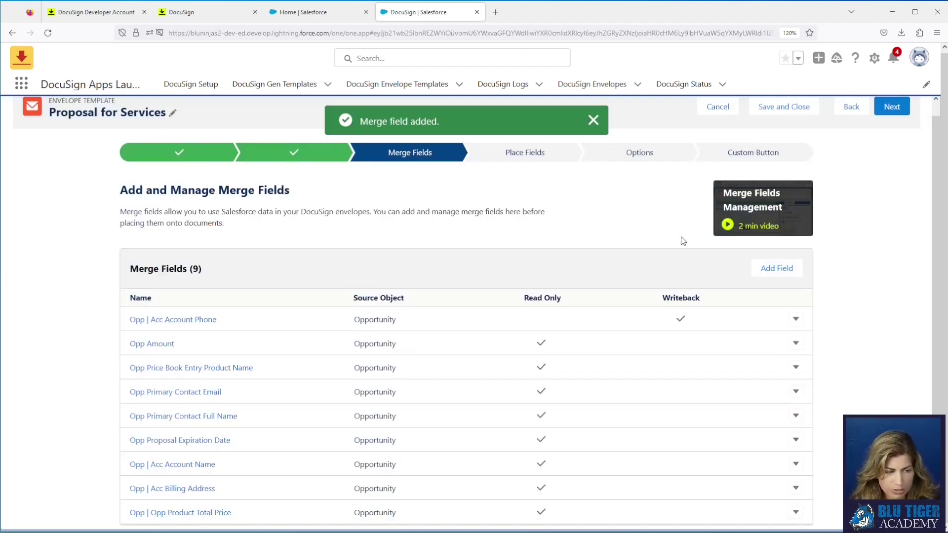
Step: Proceed to field placement and show a widened Merge Fields list
{"action": "left_click", "coordinate": [885, 115]}
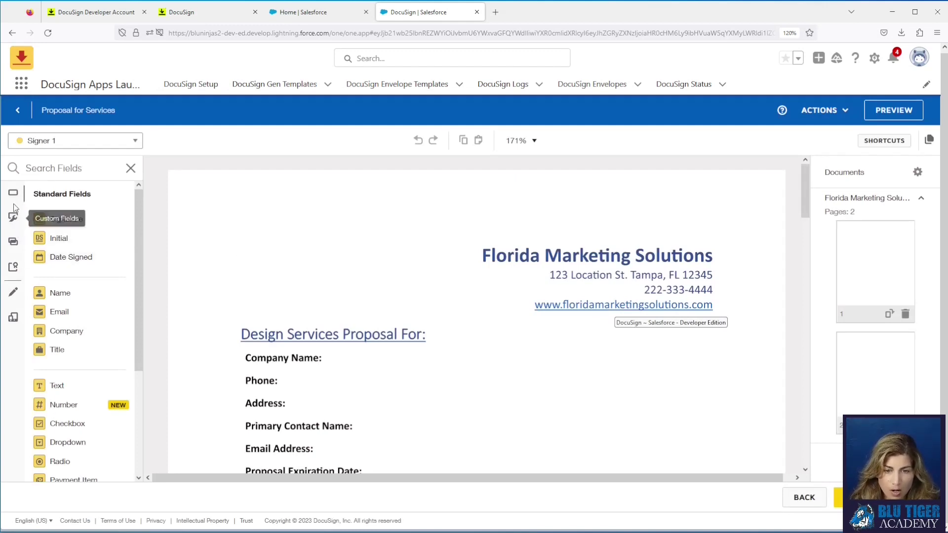
{"action": "left_click", "coordinate": [13, 242]}
{"action": "left_click_drag", "start_coordinate": [143, 230], "coordinate": [220, 232]}
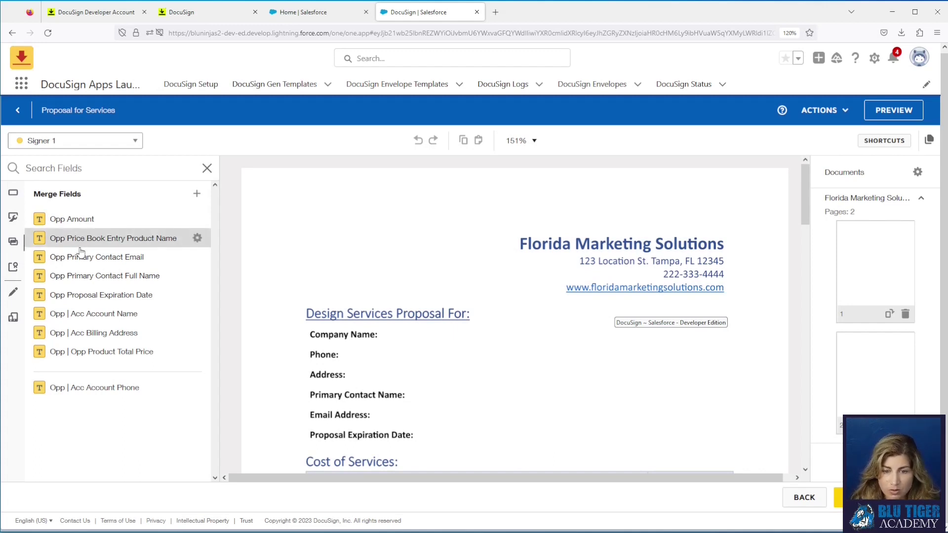
Step: Place Account Name, Phone, Billing Address, contact name, contact email and expiration date fields beside their labels
{"action": "left_click_drag", "start_coordinate": [85, 316], "coordinate": [385, 332]}
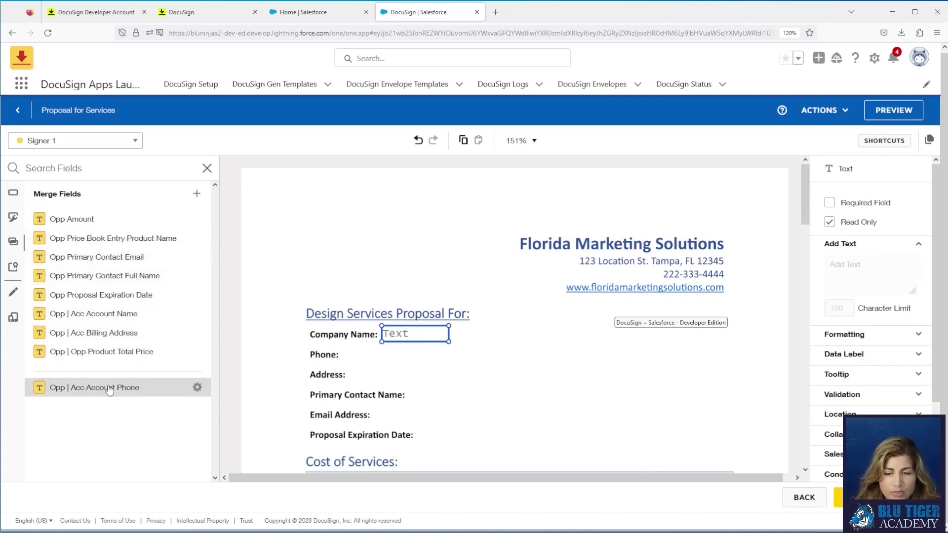
{"action": "left_click_drag", "start_coordinate": [107, 390], "coordinate": [346, 349]}
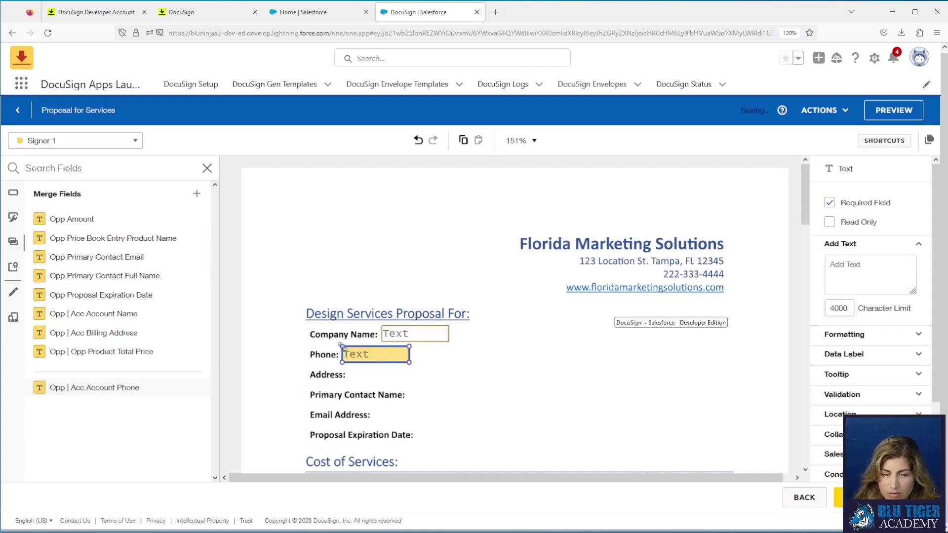
{"action": "left_click_drag", "start_coordinate": [94, 333], "coordinate": [357, 373]}
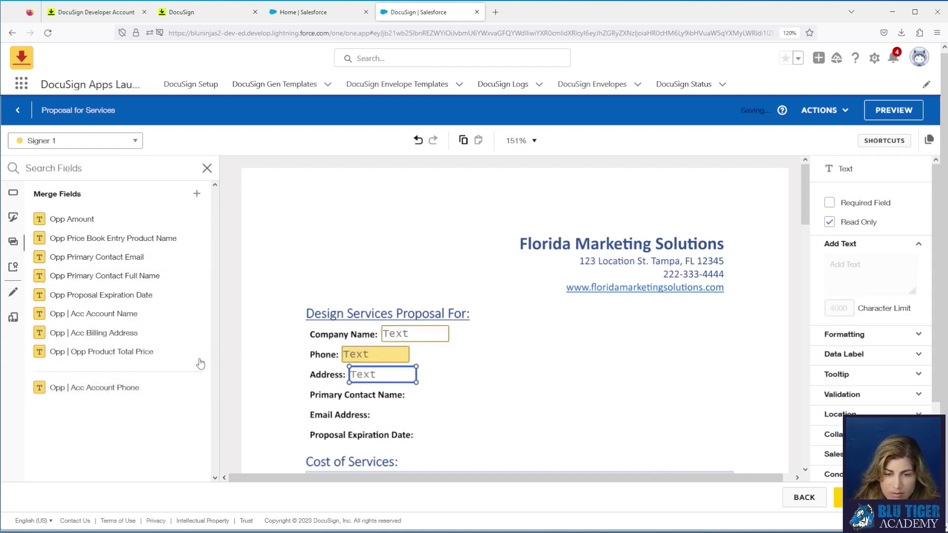
{"action": "left_click_drag", "start_coordinate": [99, 277], "coordinate": [412, 395]}
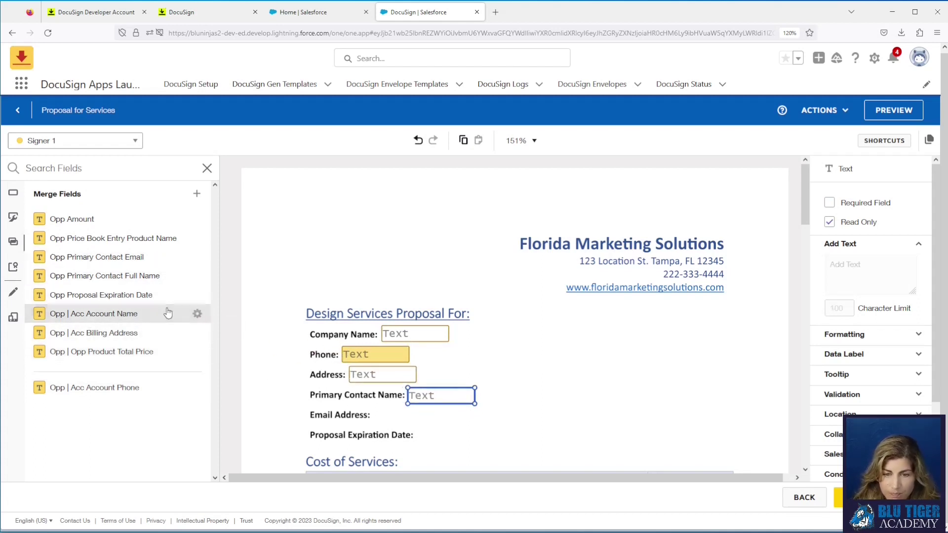
{"action": "left_click_drag", "start_coordinate": [136, 258], "coordinate": [375, 414]}
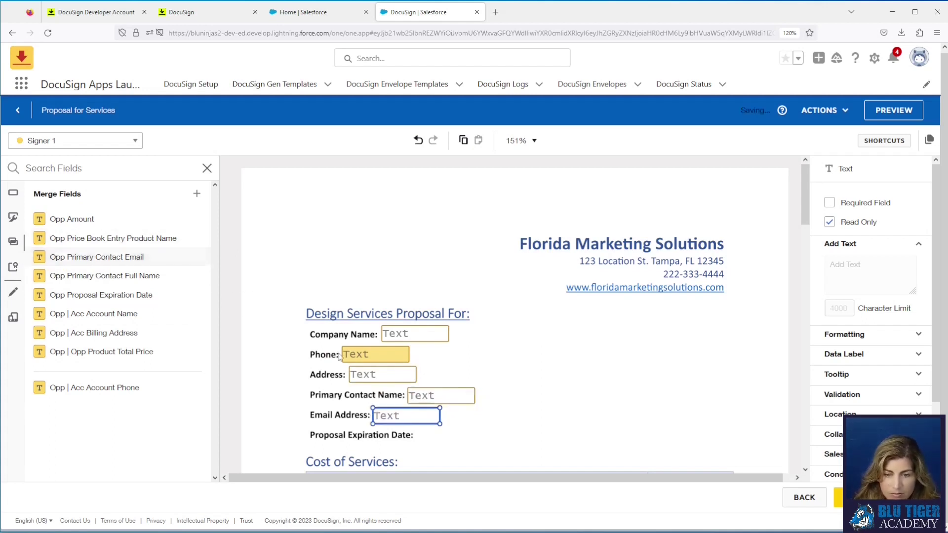
{"action": "left_click_drag", "start_coordinate": [111, 296], "coordinate": [419, 433]}
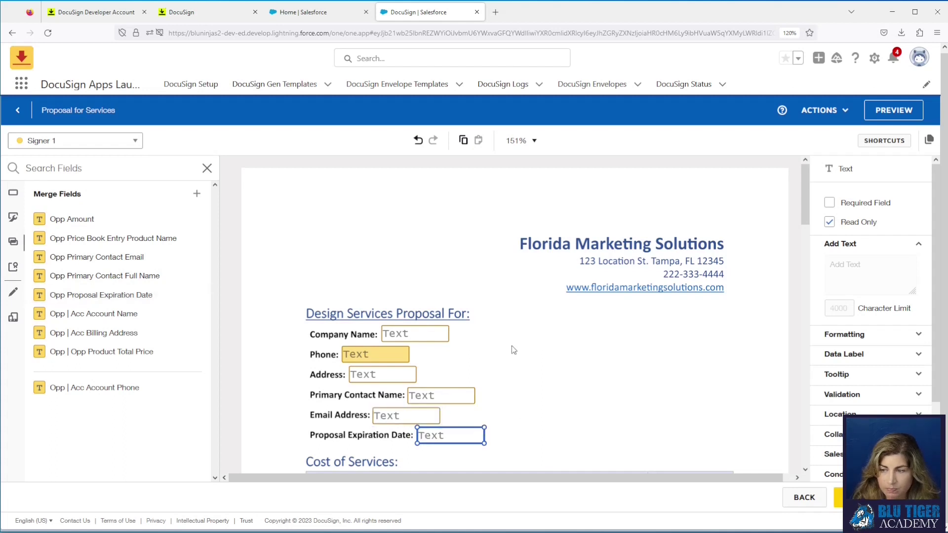
{"action": "scroll", "coordinate": [512, 345], "scroll_direction": "down", "scroll_amount": 2}
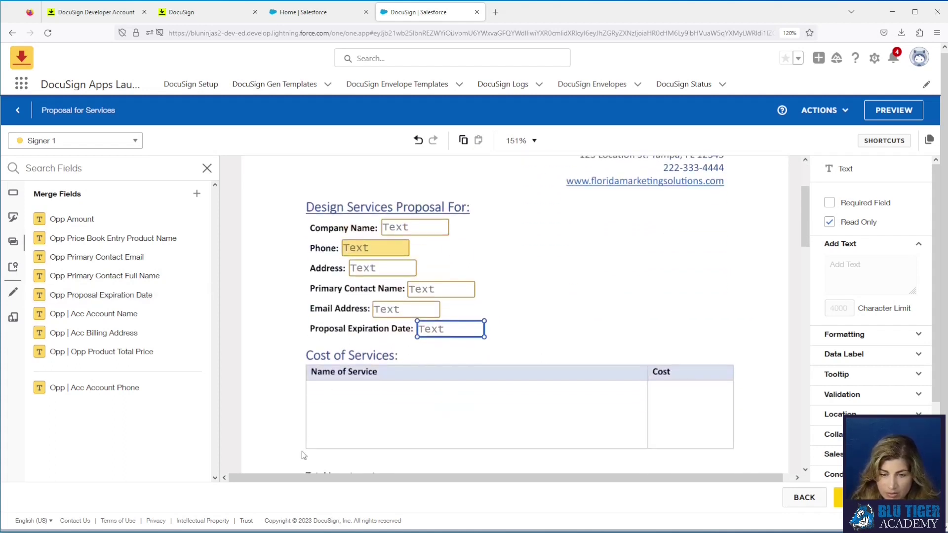
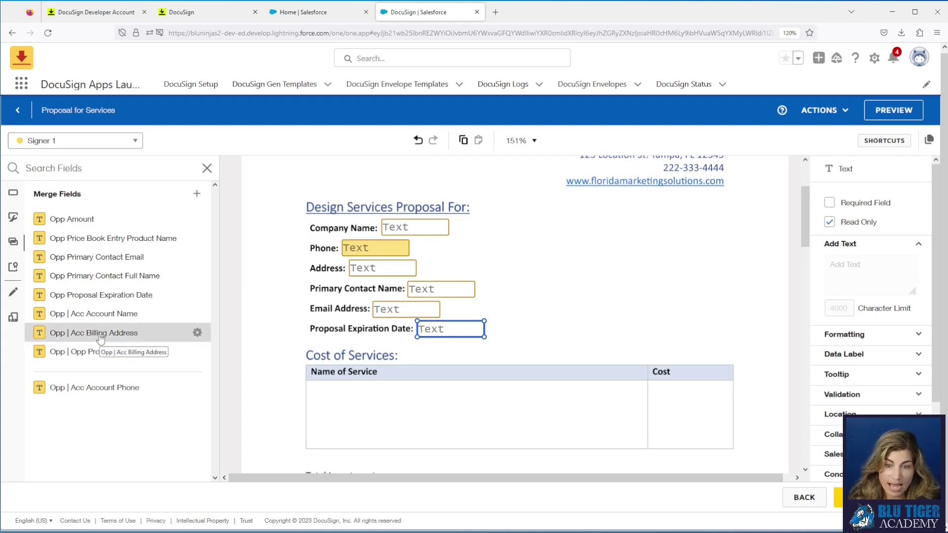
Step: Stack three Opp Price Book Entry Product Name fields in the Name of Service cell and check their Salesforce mapping
{"action": "left_click_drag", "start_coordinate": [88, 242], "coordinate": [313, 390]}
{"action": "left_click_drag", "start_coordinate": [129, 241], "coordinate": [311, 409]}
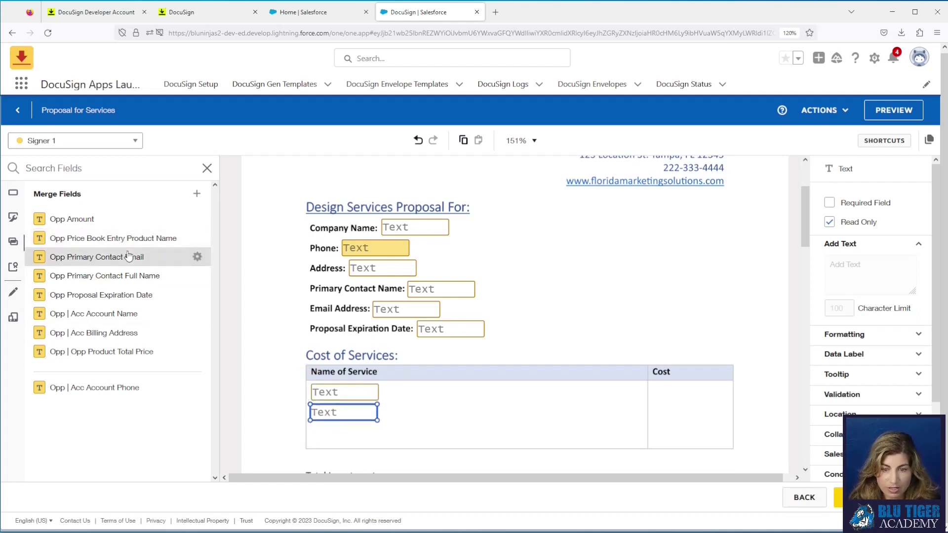
{"action": "left_click_drag", "start_coordinate": [132, 247], "coordinate": [313, 432]}
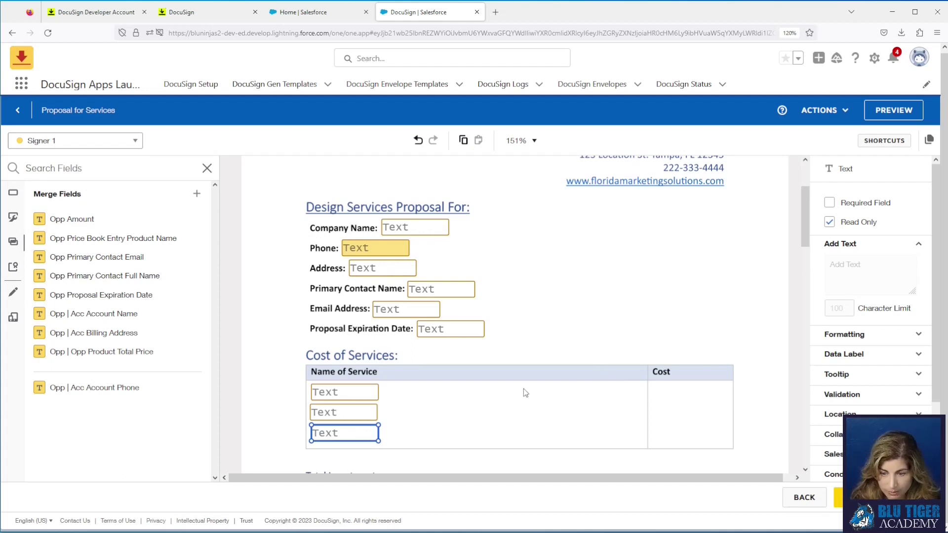
{"action": "left_click", "coordinate": [351, 395]}
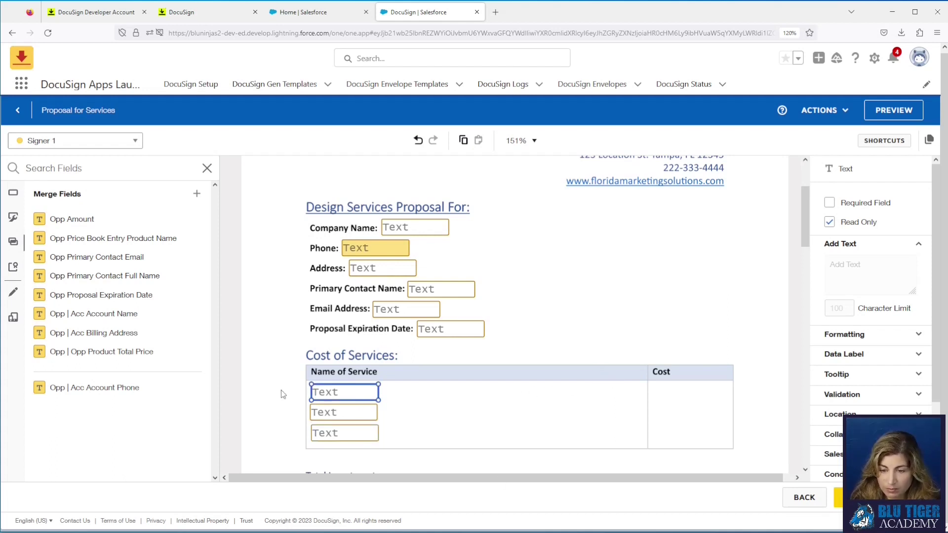
{"action": "scroll", "coordinate": [891, 368], "scroll_direction": "down", "scroll_amount": 2}
{"action": "left_click", "coordinate": [888, 368]}
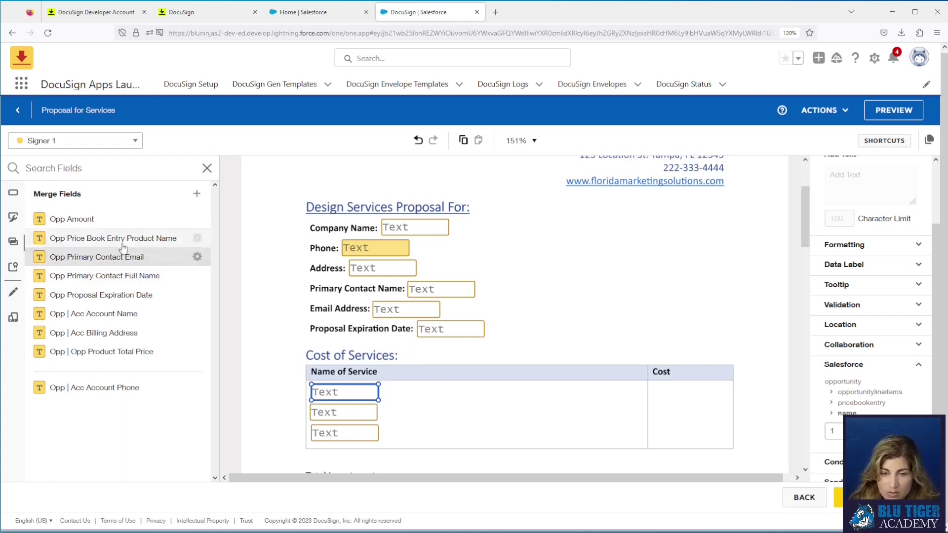
{"action": "left_click_drag", "start_coordinate": [119, 242], "coordinate": [117, 282]}
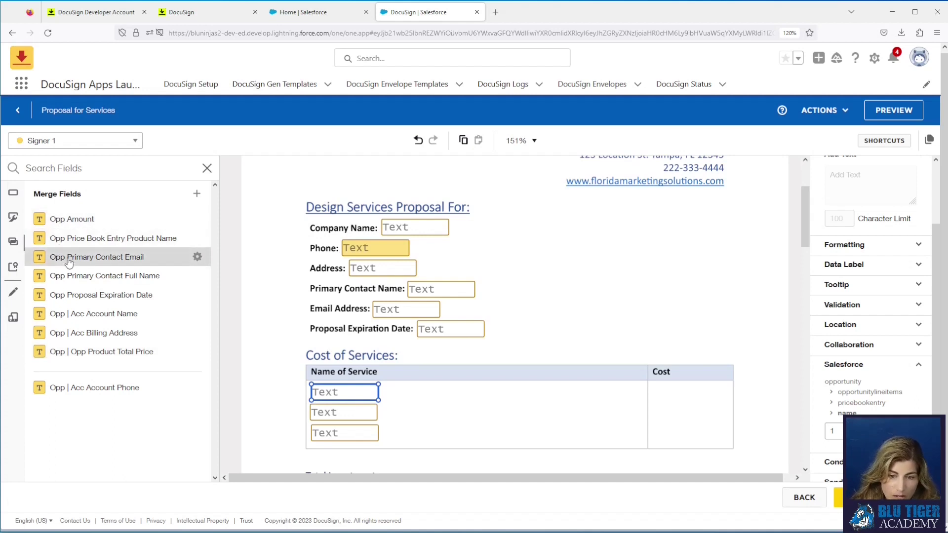
Step: Place three Opp | Opp Product Total Price fields in the Cost column and verify each field's row index
{"action": "left_click_drag", "start_coordinate": [79, 356], "coordinate": [655, 388]}
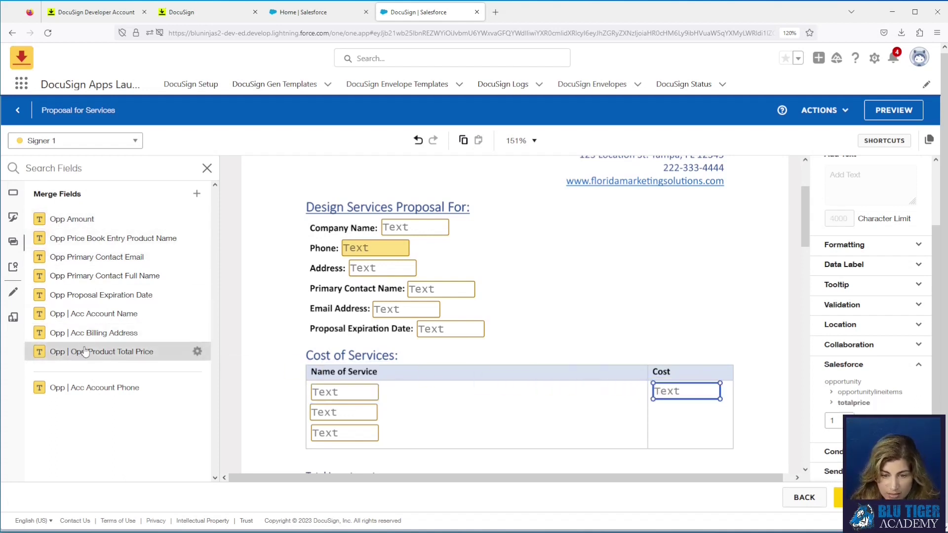
{"action": "left_click_drag", "start_coordinate": [79, 351], "coordinate": [658, 410]}
{"action": "left_click_drag", "start_coordinate": [358, 391], "coordinate": [658, 431]}
{"action": "left_click", "coordinate": [350, 397]}
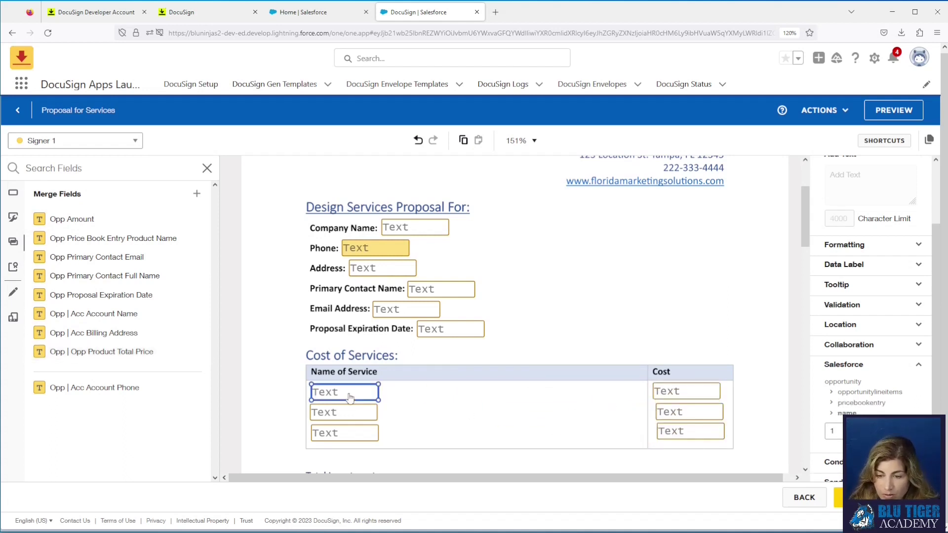
{"action": "left_click", "coordinate": [329, 417]}
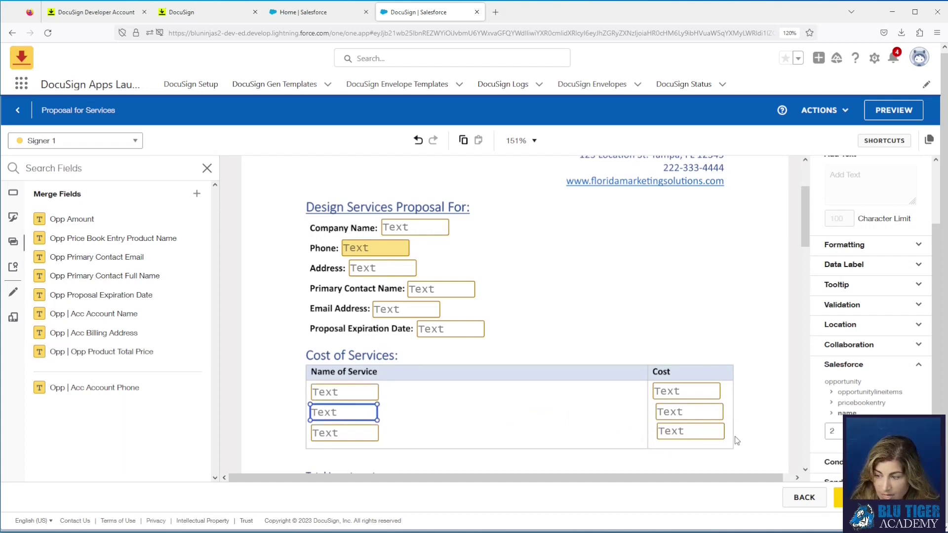
{"action": "left_click", "coordinate": [362, 439]}
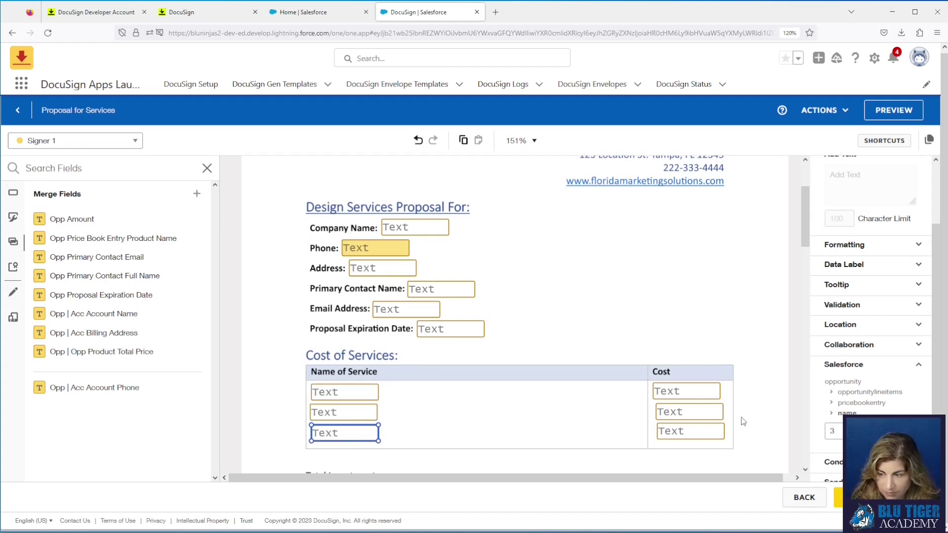
{"action": "left_click", "coordinate": [689, 395]}
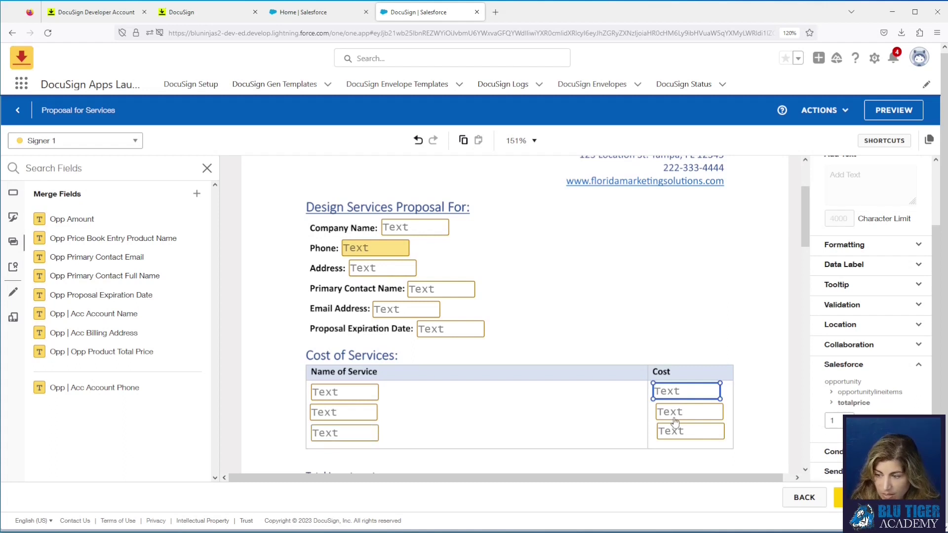
{"action": "left_click", "coordinate": [671, 415]}
{"action": "left_click", "coordinate": [698, 433]}
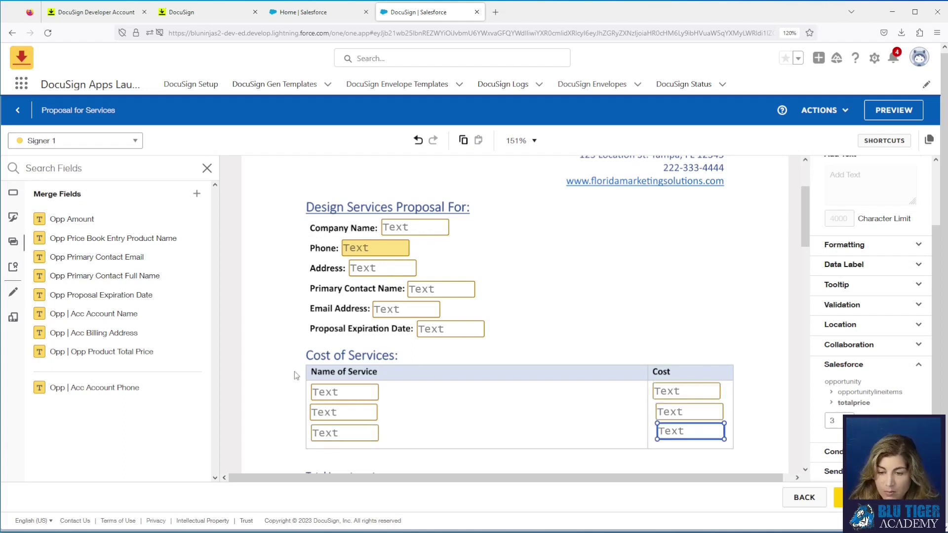
Step: Left-align the three Name of Service fields and the three Cost fields within their columns
{"action": "left_click_drag", "start_coordinate": [295, 367], "coordinate": [338, 458]}
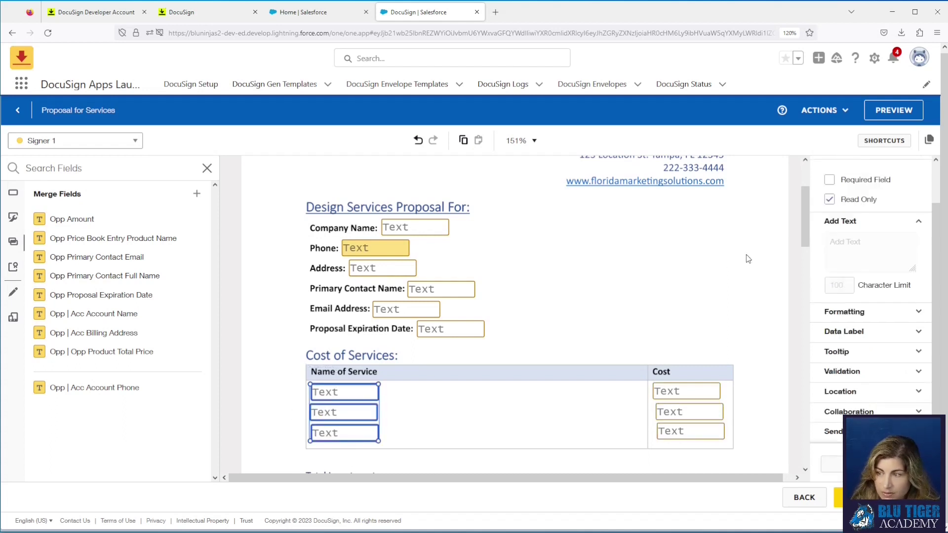
{"action": "left_click", "coordinate": [832, 193]}
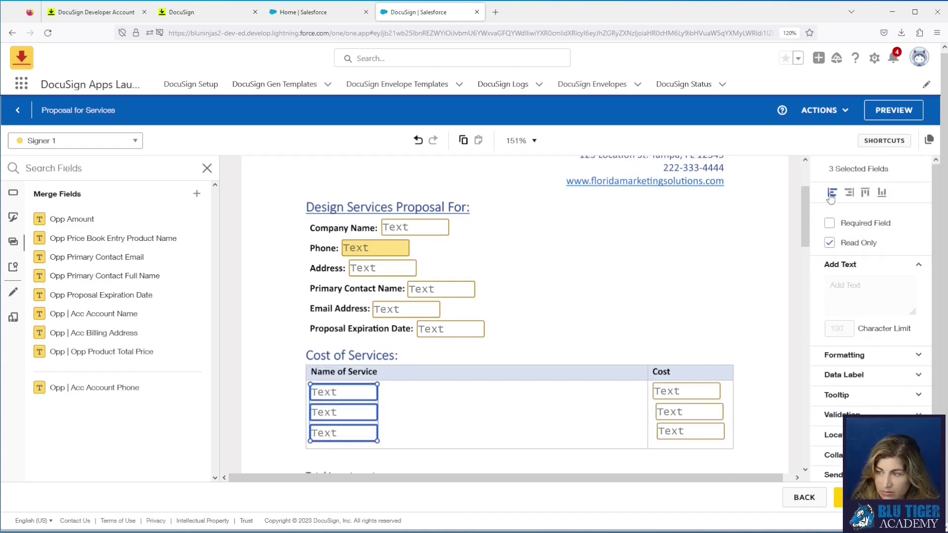
{"action": "left_click_drag", "start_coordinate": [669, 385], "coordinate": [678, 450]}
{"action": "left_click", "coordinate": [835, 195]}
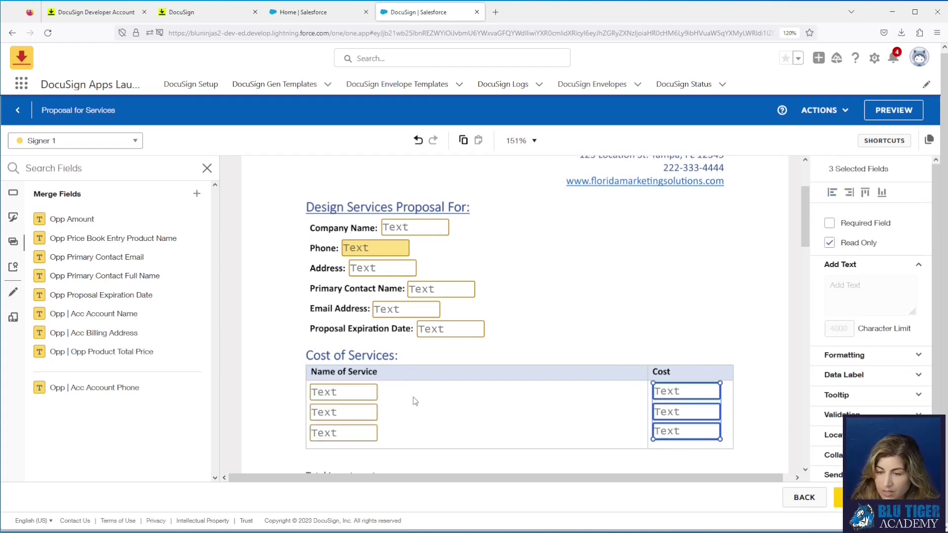
{"action": "left_click", "coordinate": [353, 386]}
Step: Top-align the Name of Service and Cost fields in each of the three rows
{"action": "left_click_drag", "start_coordinate": [291, 381], "coordinate": [707, 403]}
{"action": "left_click", "coordinate": [865, 192]}
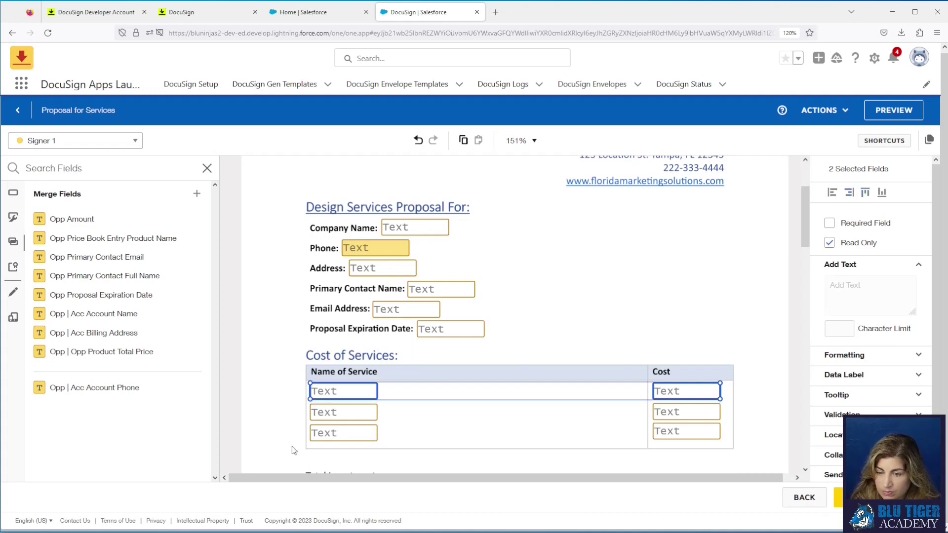
{"action": "left_click_drag", "start_coordinate": [286, 404], "coordinate": [721, 418]}
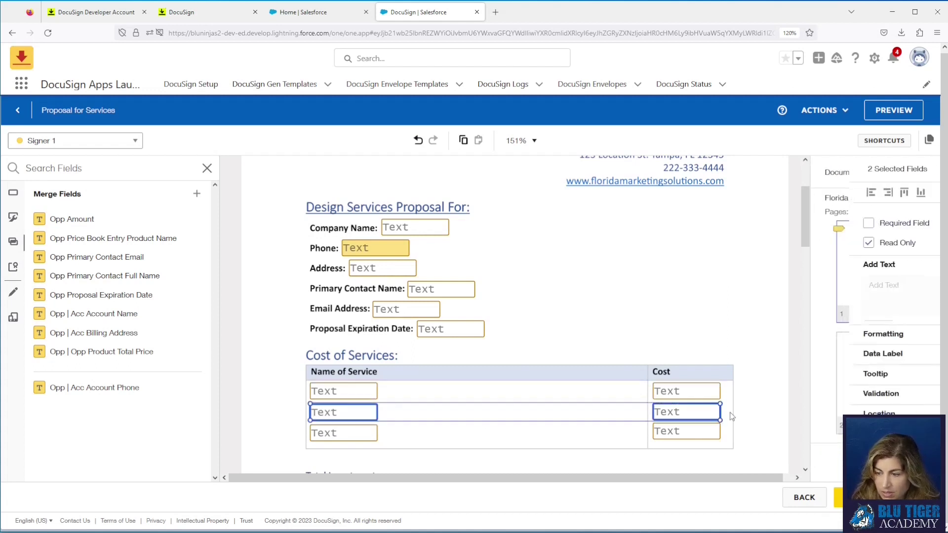
{"action": "left_click", "coordinate": [865, 193]}
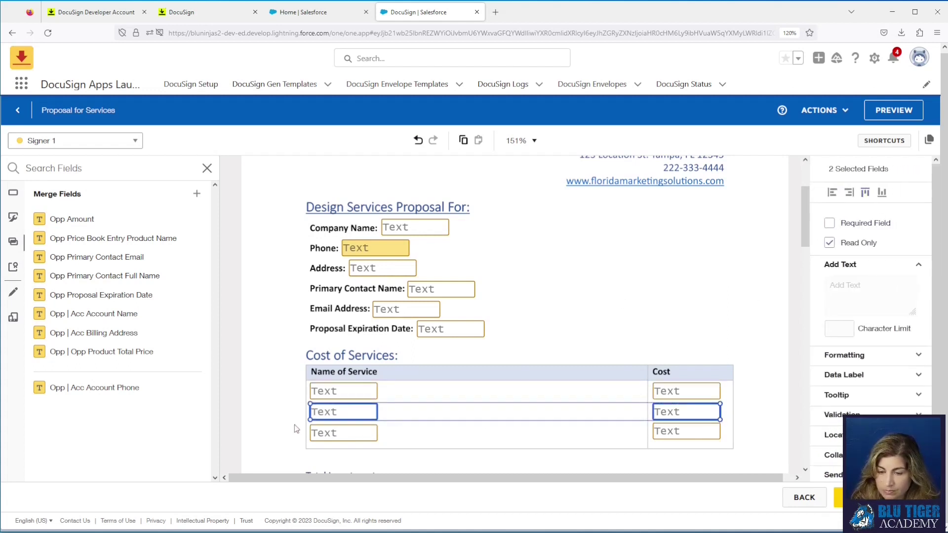
{"action": "left_click_drag", "start_coordinate": [295, 425], "coordinate": [736, 444]}
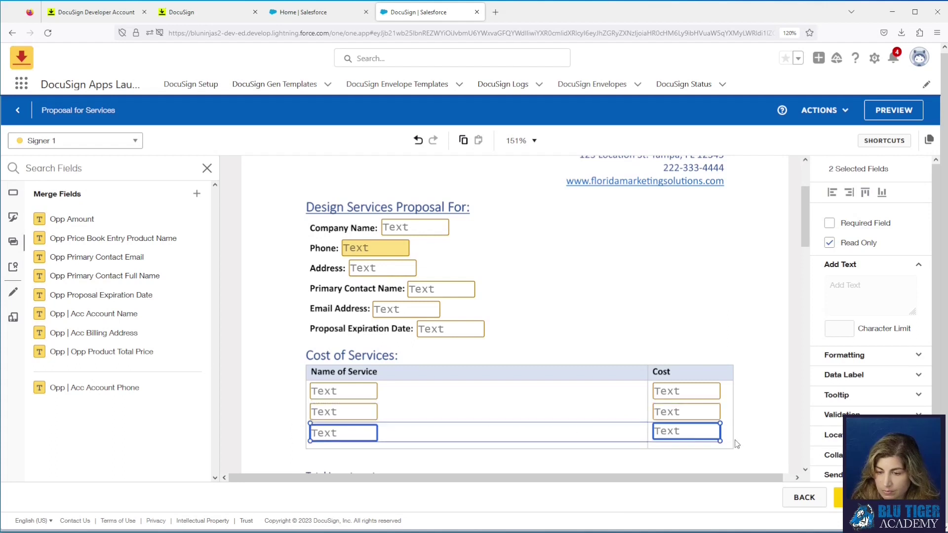
{"action": "left_click", "coordinate": [866, 192]}
{"action": "left_click", "coordinate": [586, 298]}
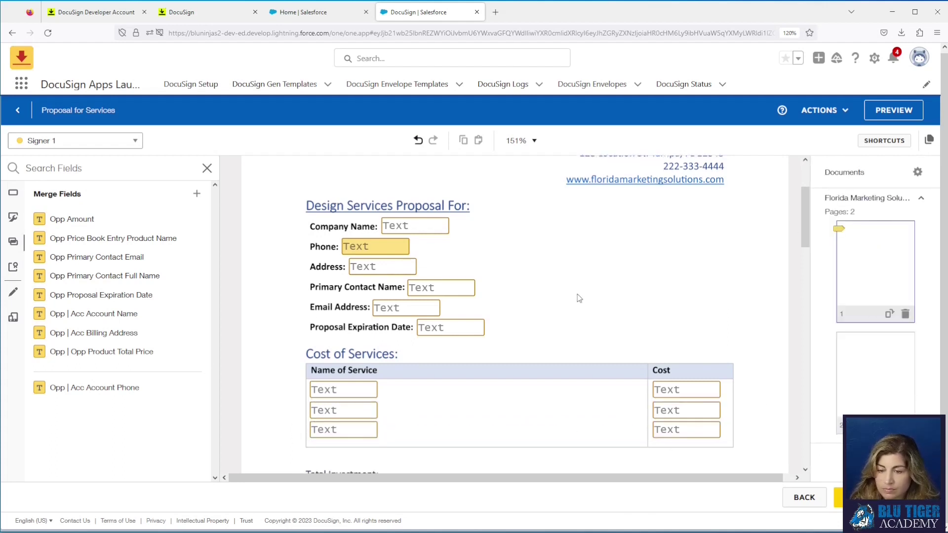
Step: Add an Opp Amount field by Total Investment and Account Name fields in both acceptance blanks and above Name
{"action": "scroll", "coordinate": [580, 299], "scroll_direction": "down", "scroll_amount": 1}
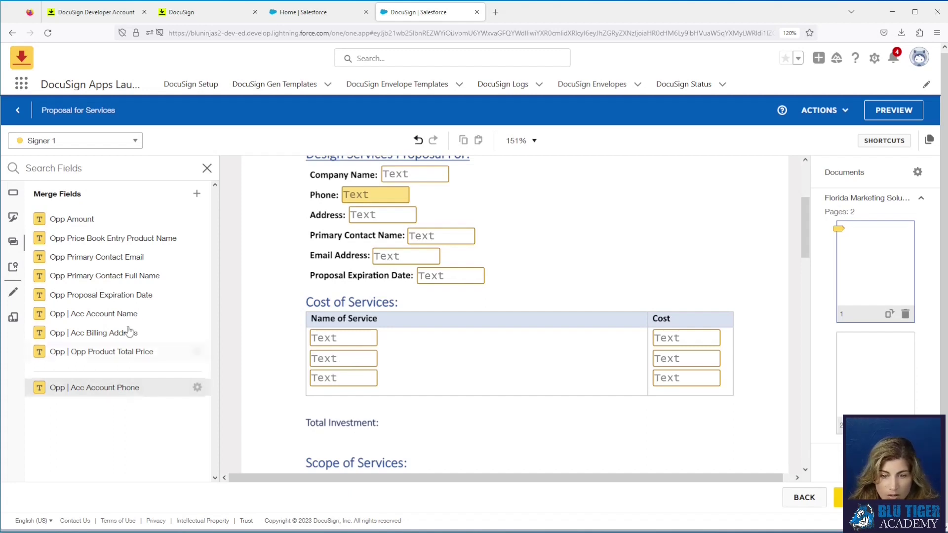
{"action": "left_click_drag", "start_coordinate": [81, 224], "coordinate": [385, 421]}
{"action": "scroll", "coordinate": [488, 426], "scroll_direction": "down", "scroll_amount": 1}
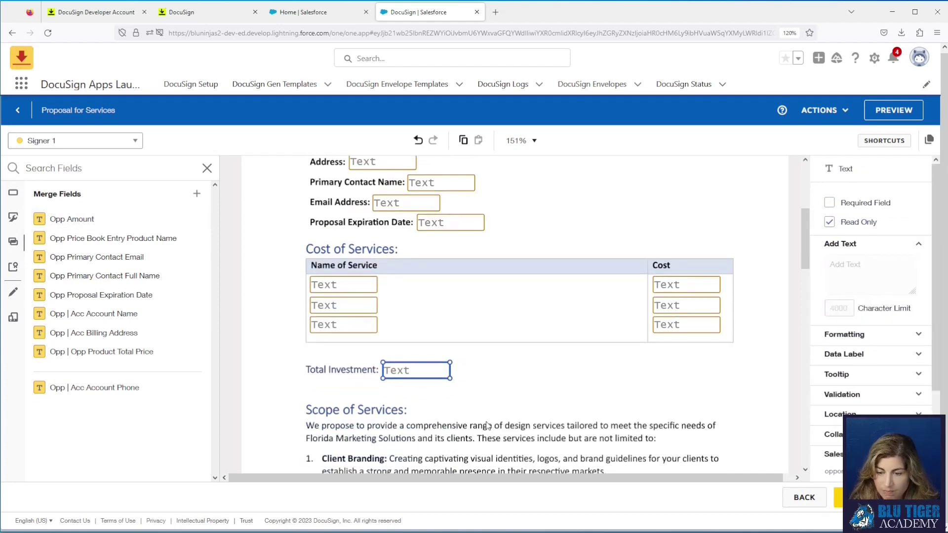
{"action": "scroll", "coordinate": [488, 425], "scroll_direction": "down", "scroll_amount": 9}
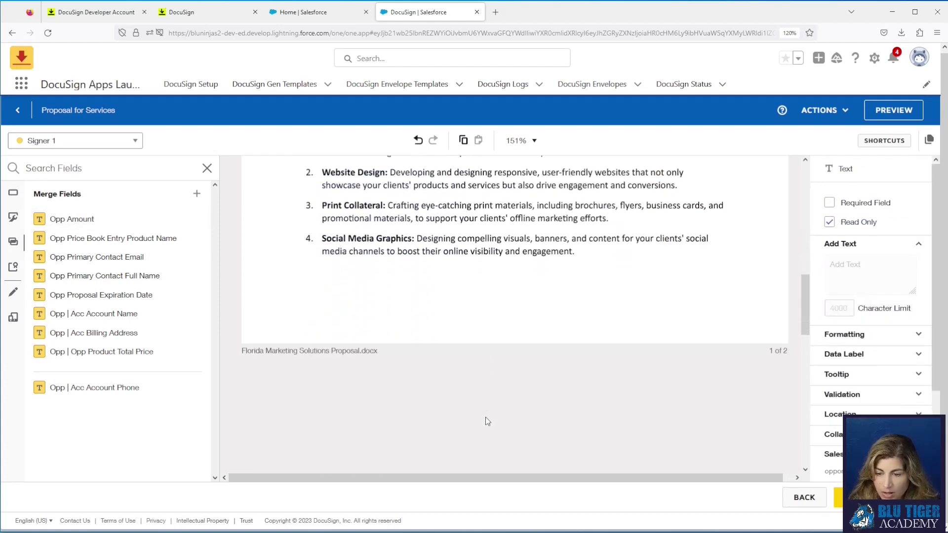
{"action": "scroll", "coordinate": [486, 421], "scroll_direction": "down", "scroll_amount": 3}
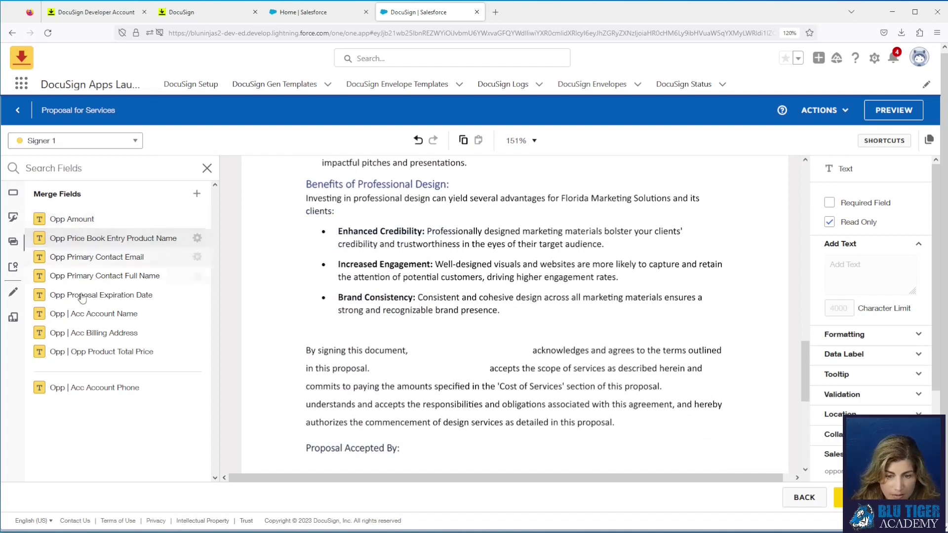
{"action": "left_click_drag", "start_coordinate": [106, 317], "coordinate": [415, 346]}
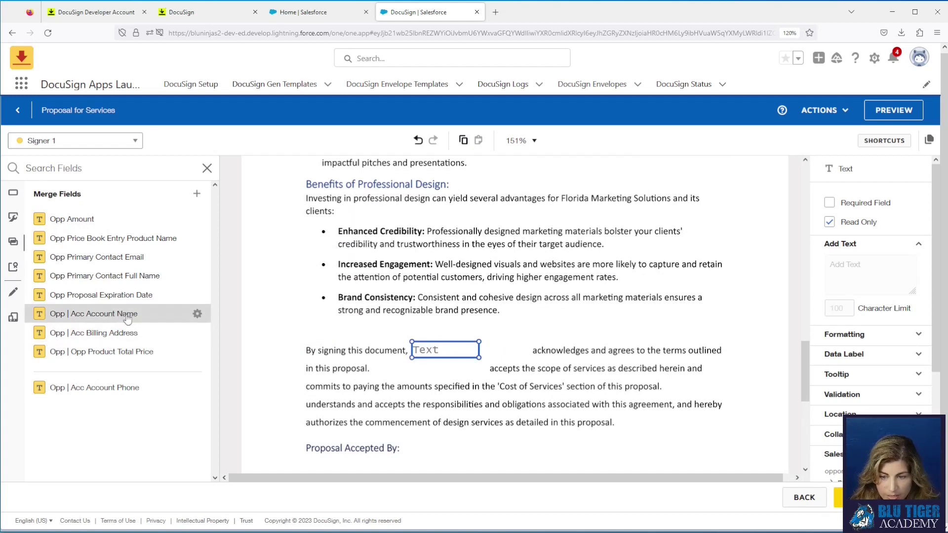
{"action": "left_click_drag", "start_coordinate": [123, 316], "coordinate": [372, 363]}
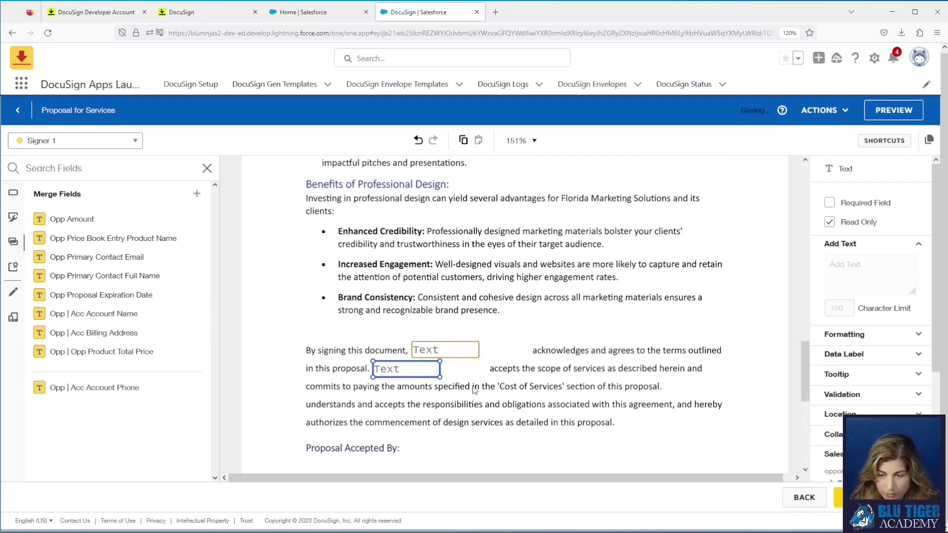
{"action": "scroll", "coordinate": [473, 411], "scroll_direction": "down", "scroll_amount": 1}
{"action": "scroll", "coordinate": [473, 411], "scroll_direction": "down", "scroll_amount": 4}
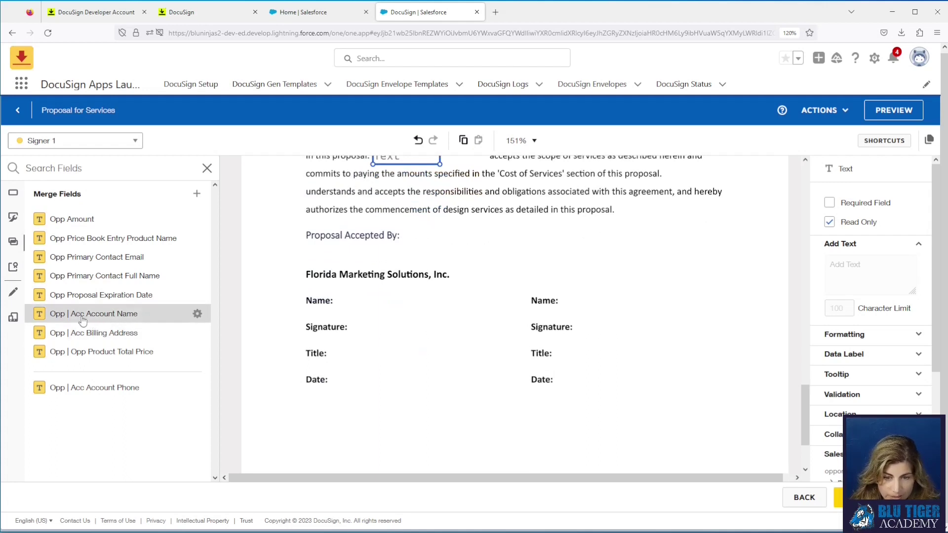
{"action": "left_click_drag", "start_coordinate": [79, 319], "coordinate": [533, 275]}
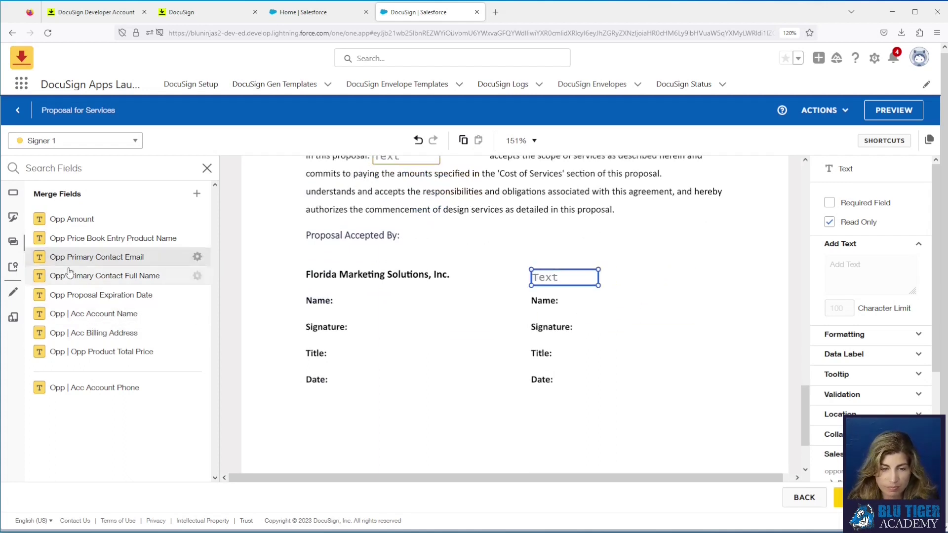
Step: Place a Signer 1 Signature field beside the right-hand Signature line
{"action": "left_click", "coordinate": [18, 222]}
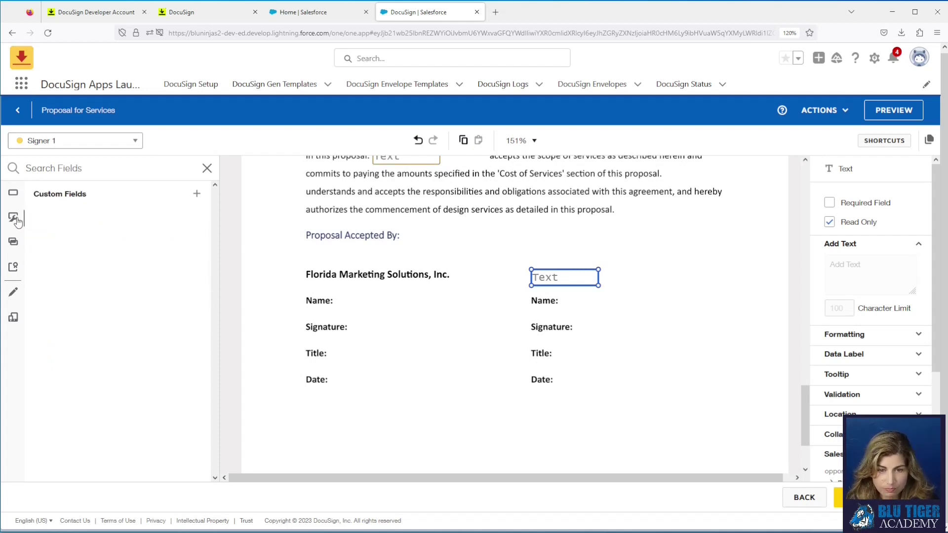
{"action": "left_click", "coordinate": [15, 196]}
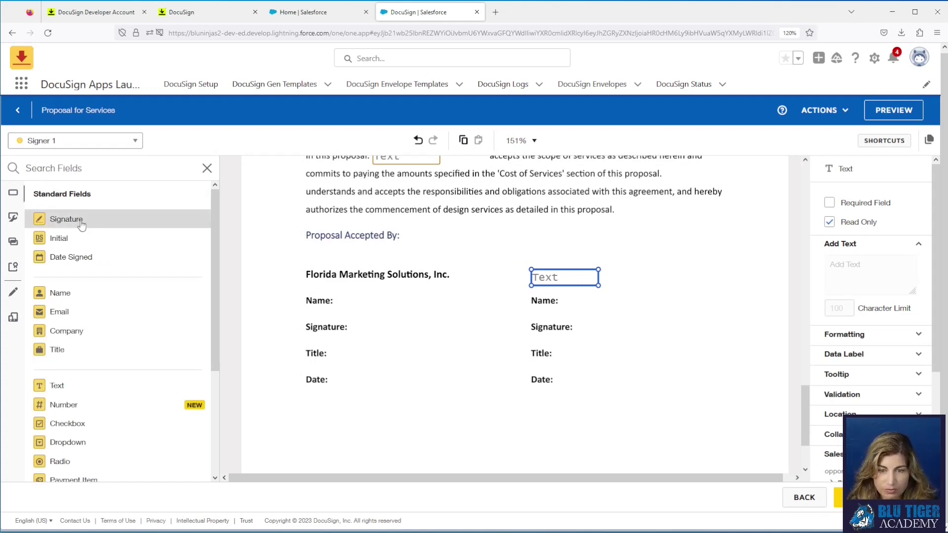
{"action": "mouse_move", "coordinate": [82, 225]}
{"action": "left_mouse_down"}
{"action": "mouse_move", "coordinate": [542, 286]}
{"action": "mouse_move", "coordinate": [566, 295]}
{"action": "mouse_move", "coordinate": [598, 333]}
{"action": "left_mouse_up"}
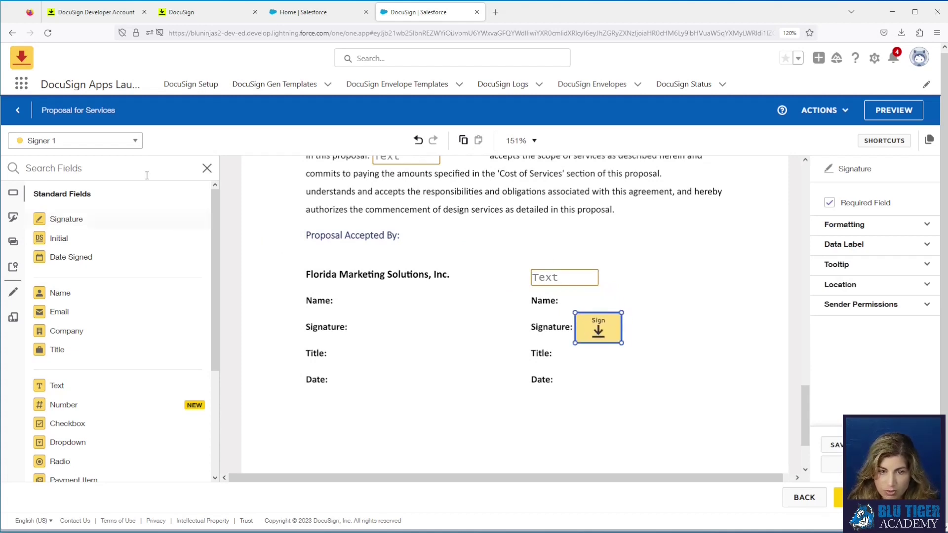
{"action": "left_click", "coordinate": [62, 143]}
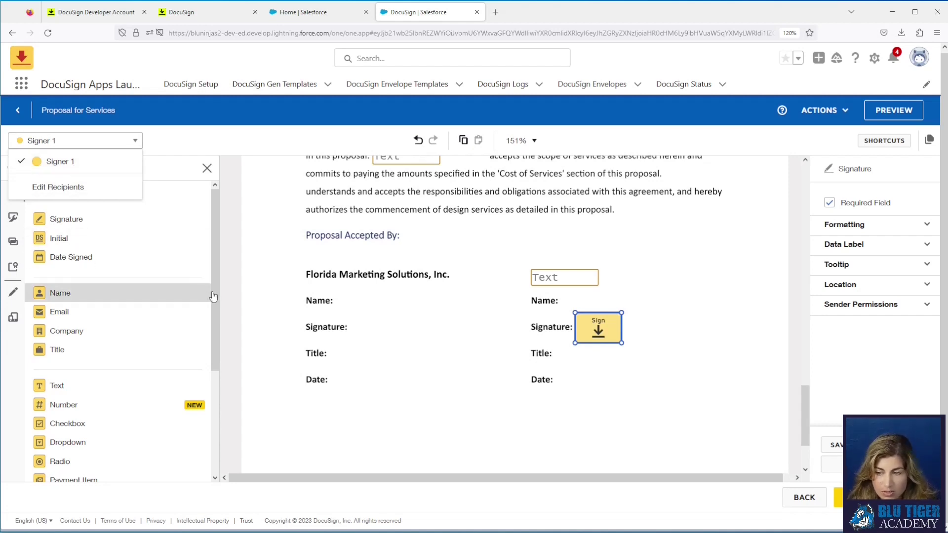
{"action": "left_click", "coordinate": [172, 143]}
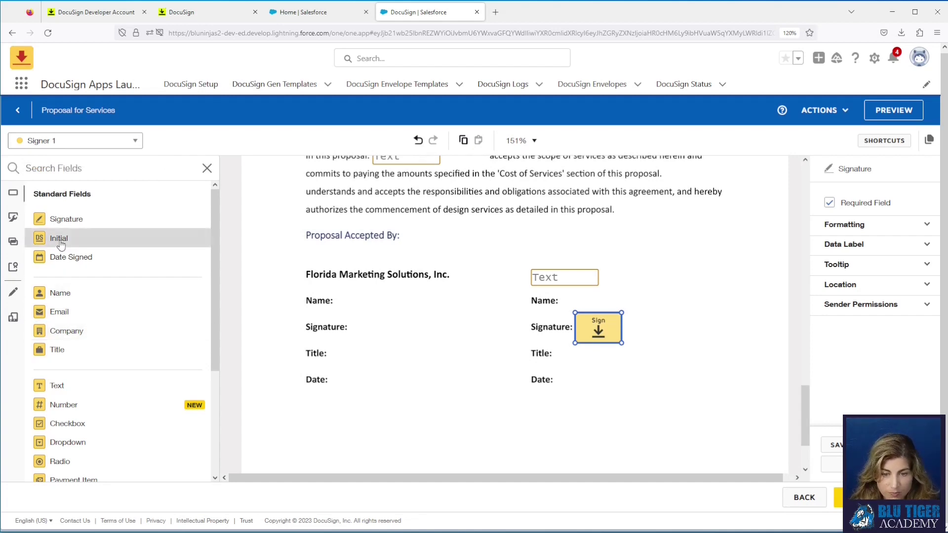
Step: Add Title, Date Signed and Full Name fields on the right-hand Title, Date and Name lines
{"action": "left_click_drag", "start_coordinate": [62, 350], "coordinate": [572, 353]}
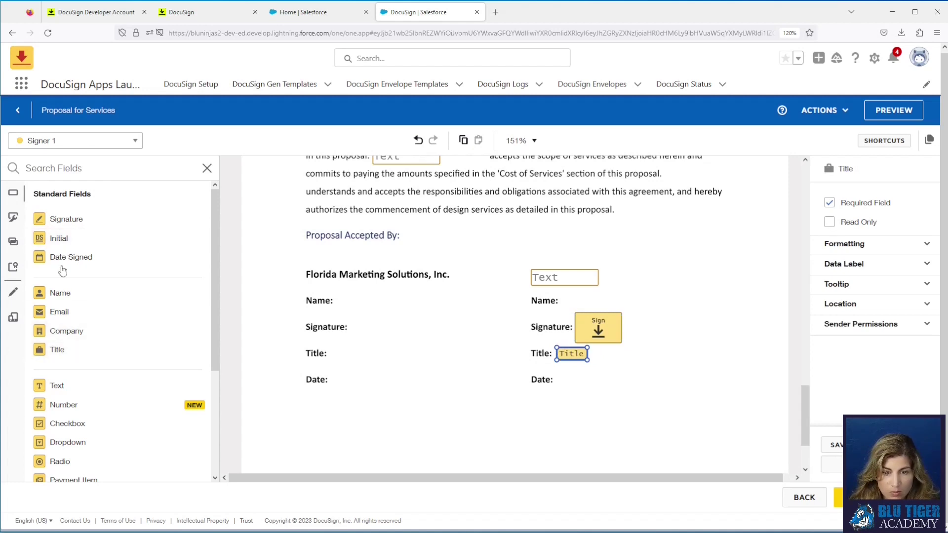
{"action": "left_click_drag", "start_coordinate": [63, 257], "coordinate": [553, 378]}
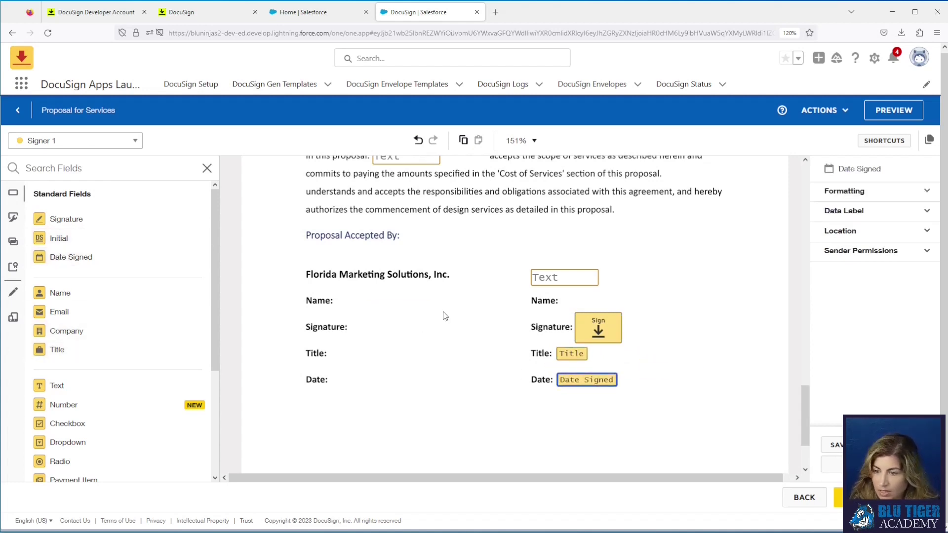
{"action": "left_click_drag", "start_coordinate": [64, 294], "coordinate": [564, 302]}
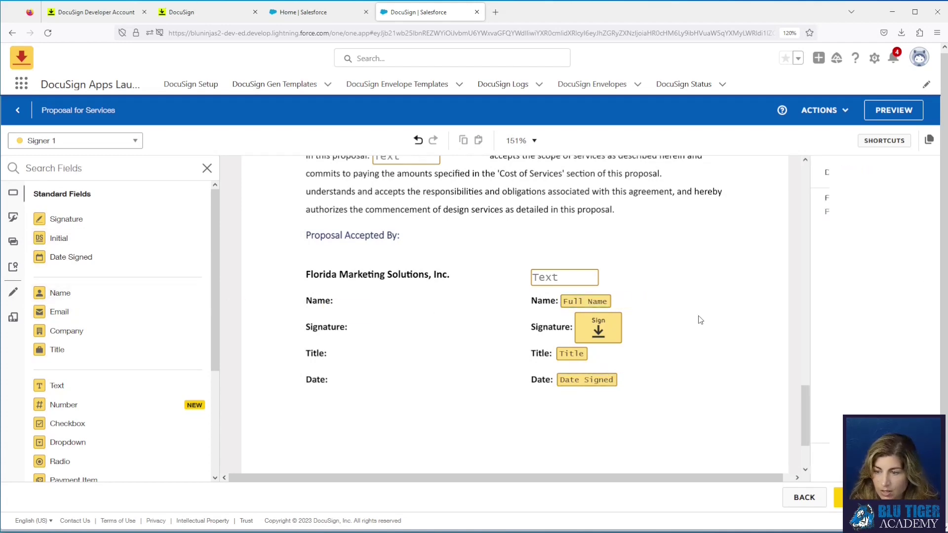
{"action": "scroll", "coordinate": [647, 376], "scroll_direction": "up", "scroll_amount": 10}
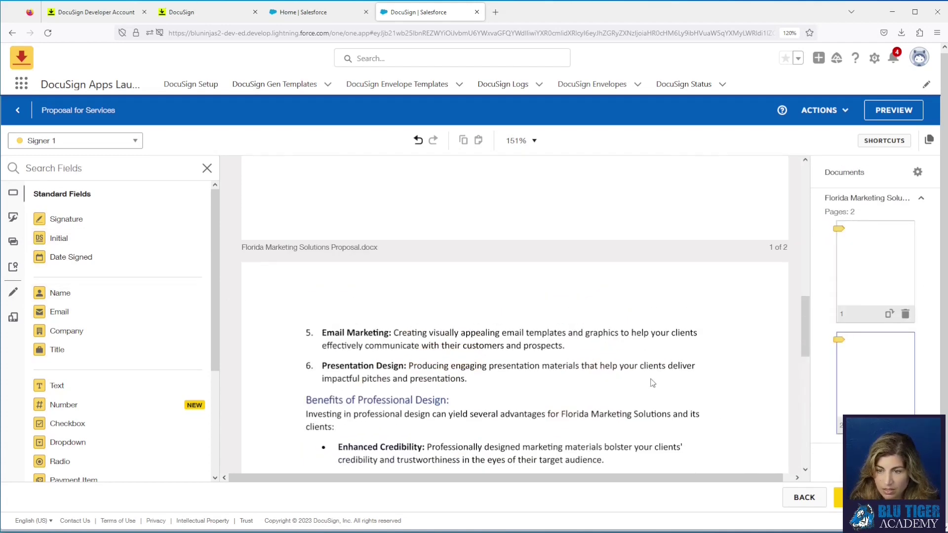
{"action": "scroll", "coordinate": [652, 383], "scroll_direction": "up", "scroll_amount": 10}
{"action": "scroll", "coordinate": [584, 366], "scroll_direction": "up", "scroll_amount": 2}
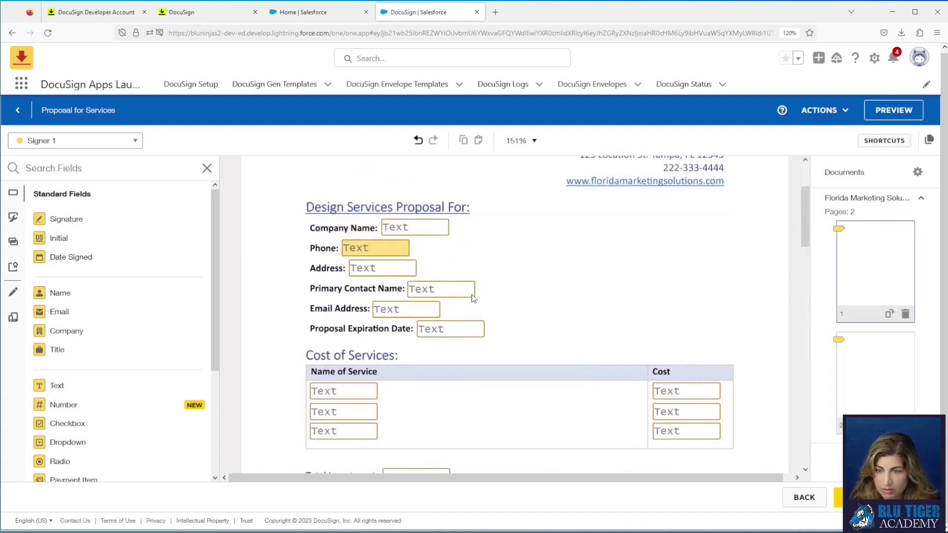
Step: Set the 13 proposal-detail and cost-table text fields to Calibri, size 11
{"action": "left_click_drag", "start_coordinate": [302, 225], "coordinate": [740, 473]}
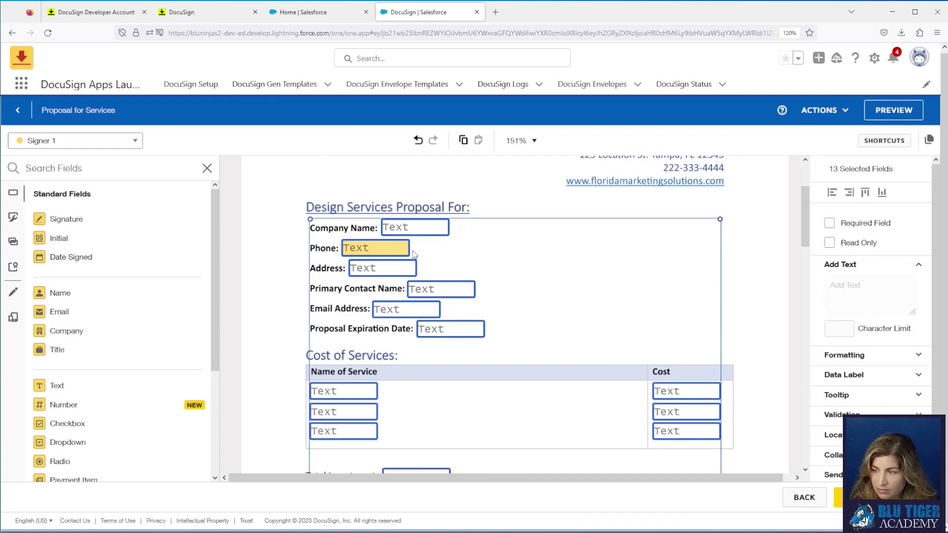
{"action": "left_click", "coordinate": [849, 356]}
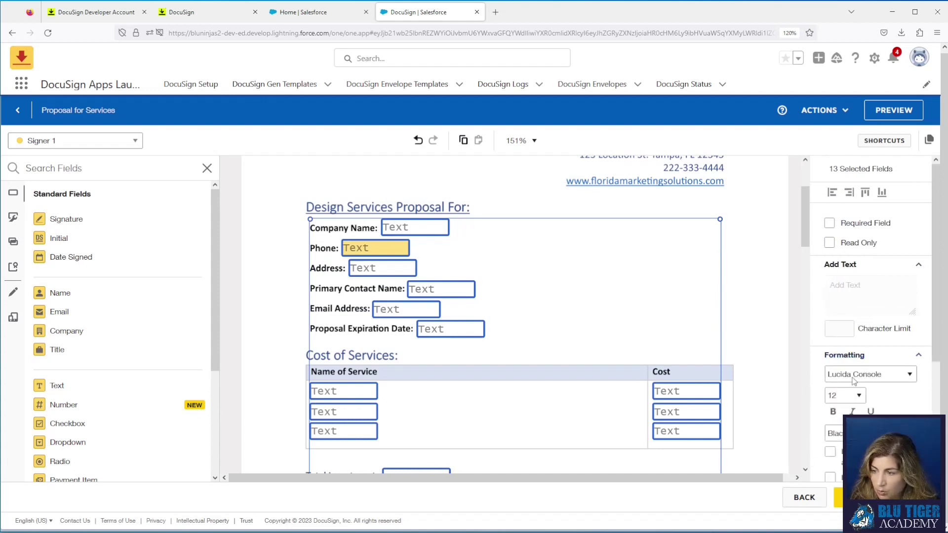
{"action": "left_click", "coordinate": [854, 378]}
{"action": "key", "text": "Up"}
{"action": "key", "text": "Up"}
{"action": "key", "text": "Up"}
{"action": "key", "text": "Up"}
{"action": "key", "text": "Up"}
{"action": "key", "text": "Return"}
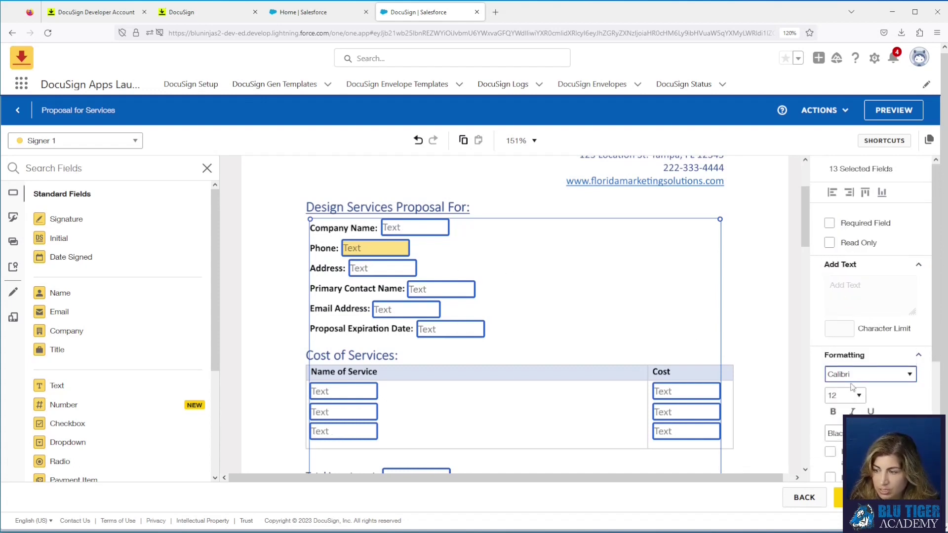
{"action": "left_click", "coordinate": [845, 396]}
{"action": "key", "text": "Up"}
{"action": "key", "text": "Return"}
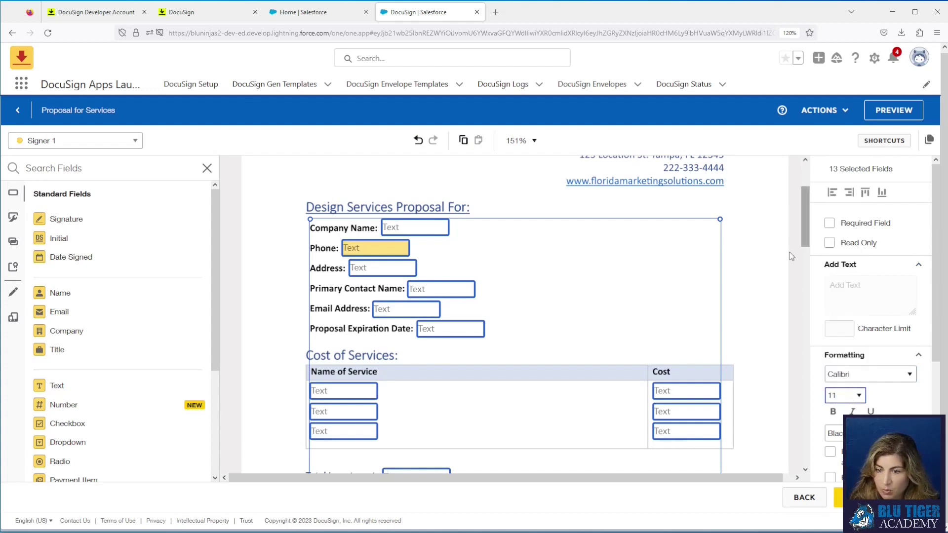
{"action": "left_click", "coordinate": [752, 314]}
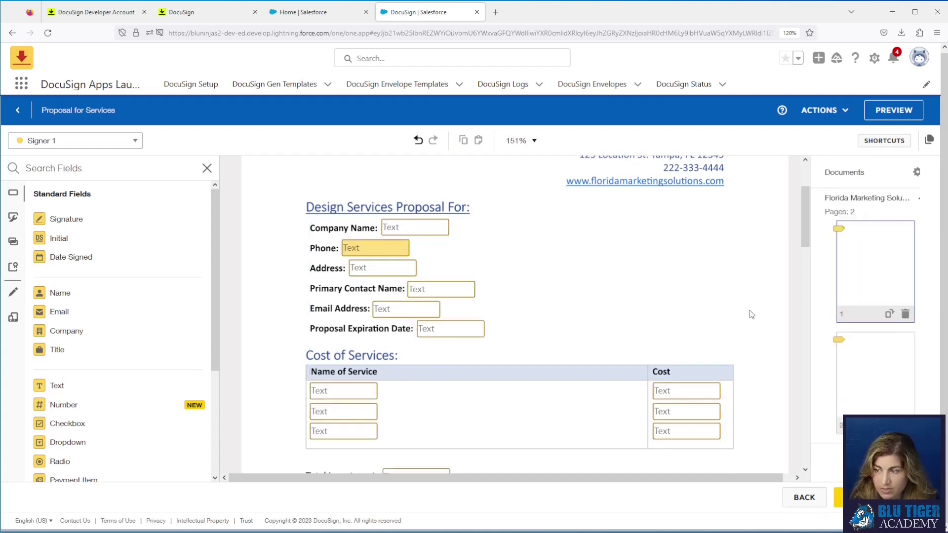
Step: Review the Phone and Company Name field settings
{"action": "left_click", "coordinate": [381, 252]}
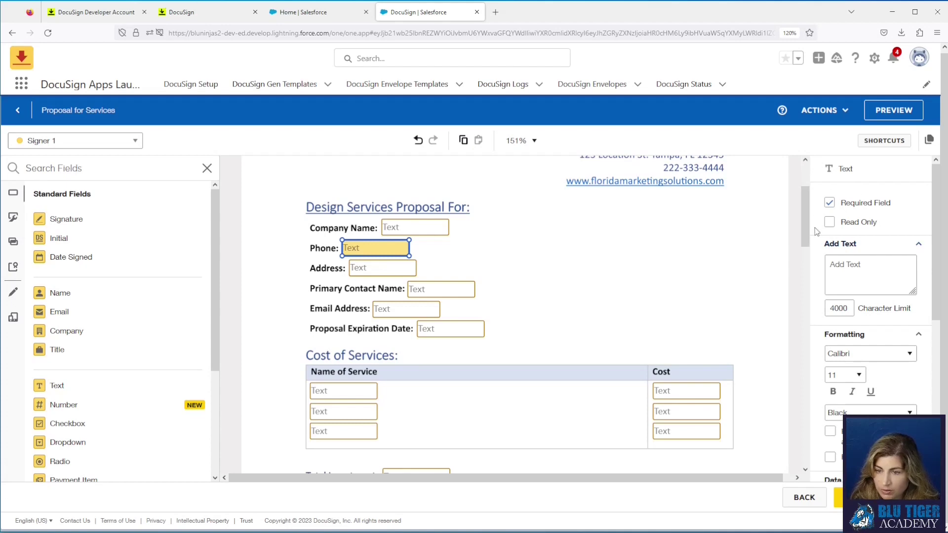
{"action": "left_click", "coordinate": [429, 231]}
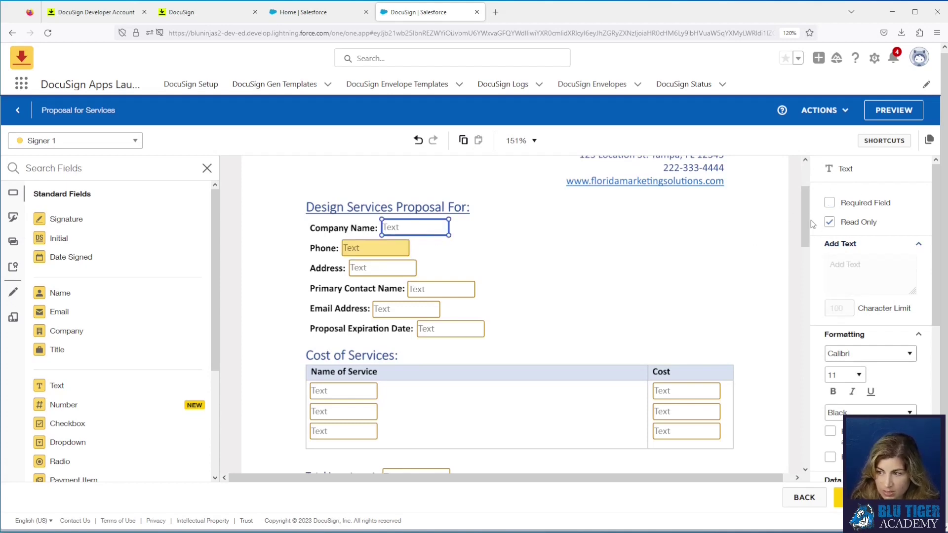
{"action": "scroll", "coordinate": [521, 303], "scroll_direction": "down", "scroll_amount": 20}
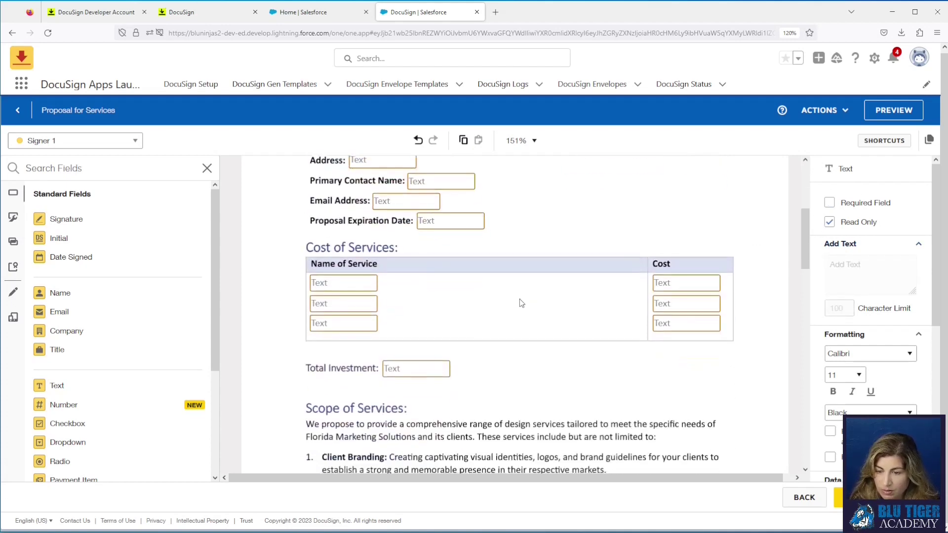
{"action": "scroll", "coordinate": [521, 304], "scroll_direction": "down", "scroll_amount": 4}
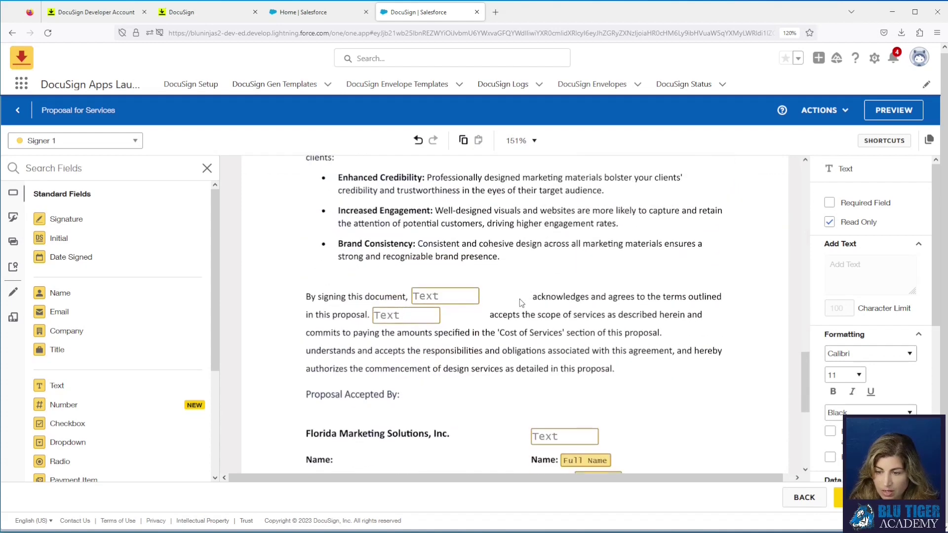
Step: Format the three signing-paragraph text fields as Calibri, size 11
{"action": "mouse_move", "coordinate": [353, 172]}
{"action": "left_mouse_down"}
{"action": "mouse_move", "coordinate": [606, 289]}
{"action": "mouse_move", "coordinate": [652, 346]}
{"action": "left_mouse_up"}
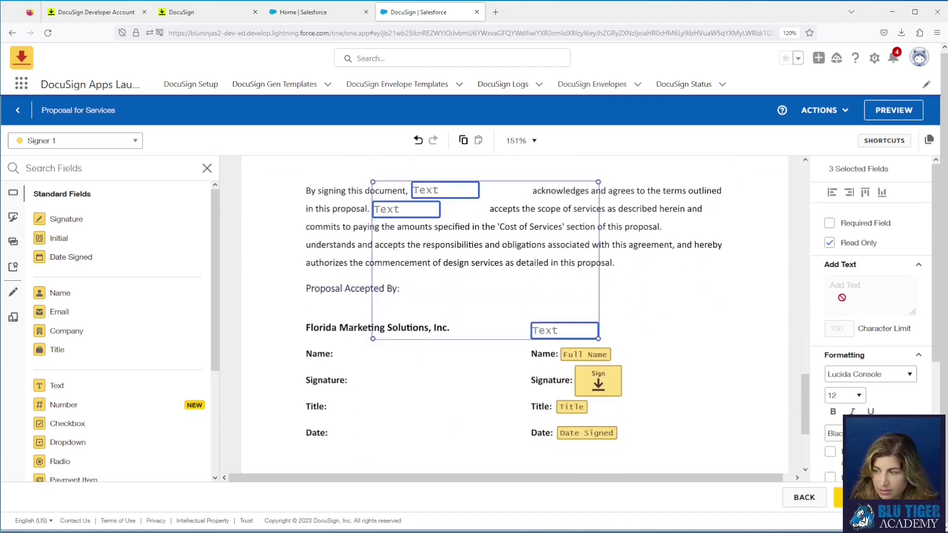
{"action": "left_click", "coordinate": [867, 374]}
{"action": "left_click", "coordinate": [848, 216]}
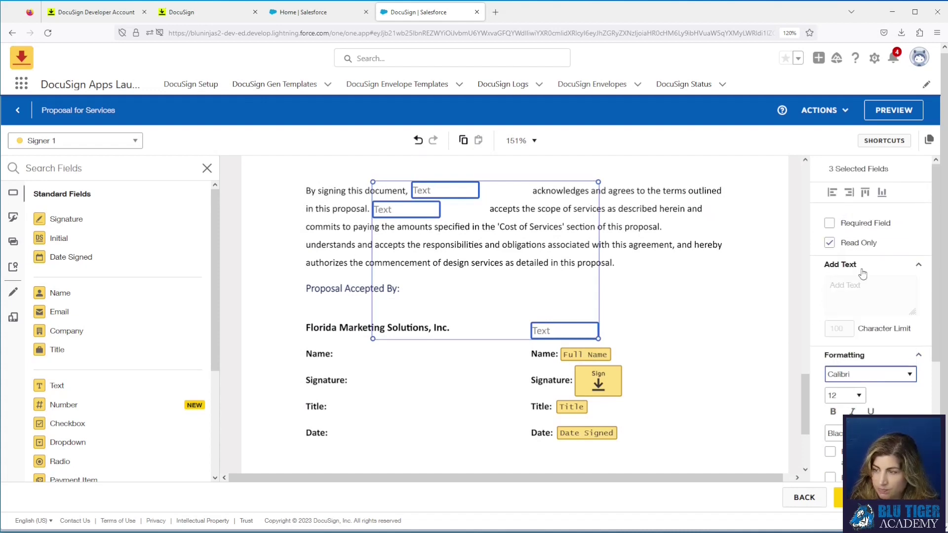
{"action": "left_click", "coordinate": [856, 396]}
{"action": "left_click", "coordinate": [843, 222]}
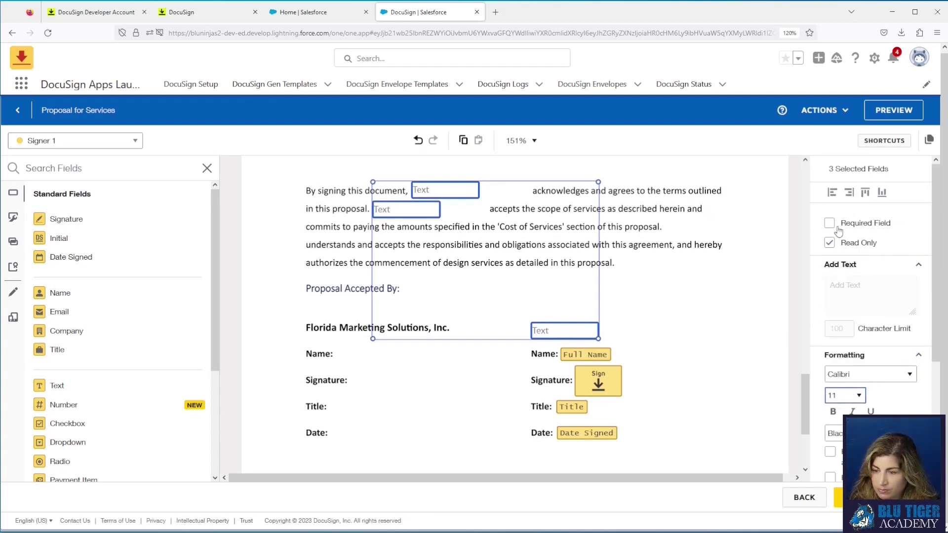
{"action": "left_click", "coordinate": [652, 459]}
Step: Format the signer's Full Name, Title and Date Signed fields as Calibri, size 11, excluding the signature
{"action": "left_click", "coordinate": [570, 354]}
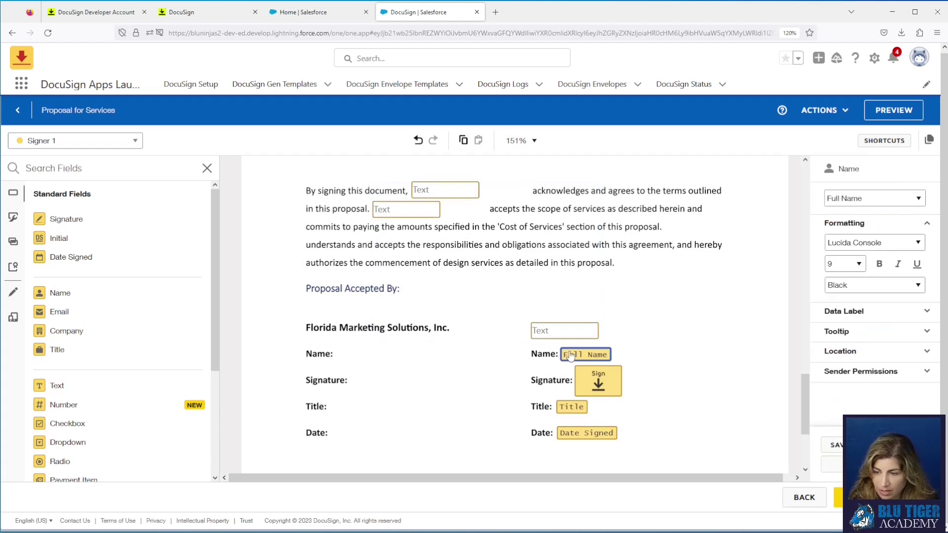
{"action": "left_click", "coordinate": [519, 341]}
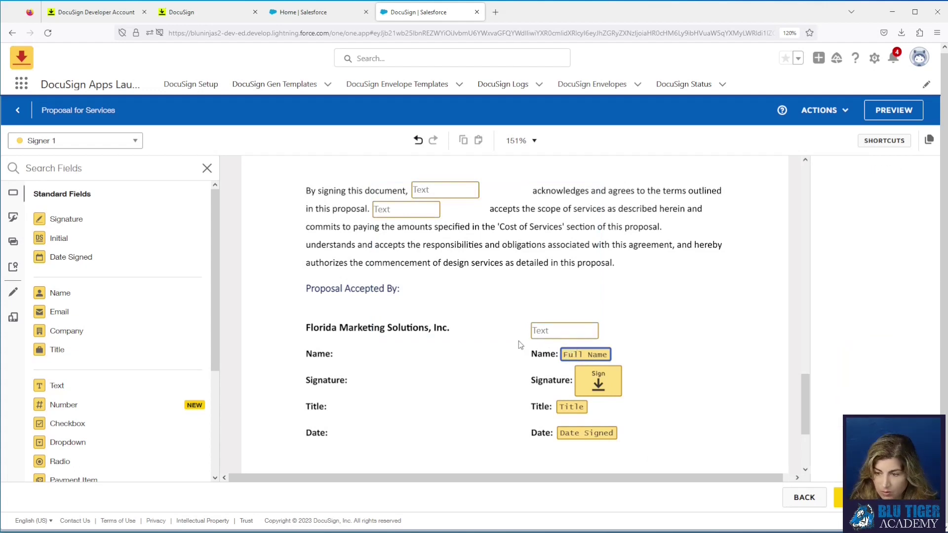
{"action": "left_click_drag", "start_coordinate": [497, 342], "coordinate": [636, 462]}
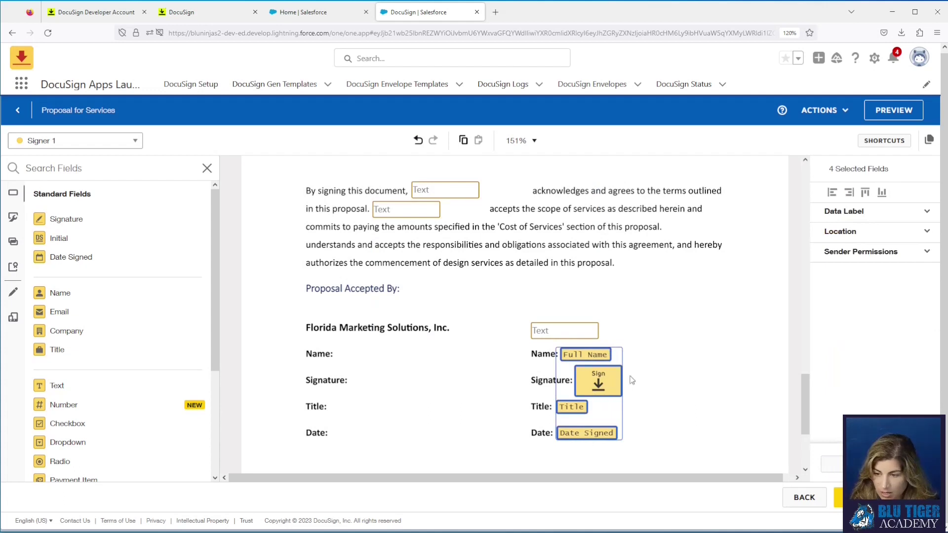
{"action": "left_click", "coordinate": [600, 384], "text": "ctrl"}
{"action": "left_click", "coordinate": [874, 230]}
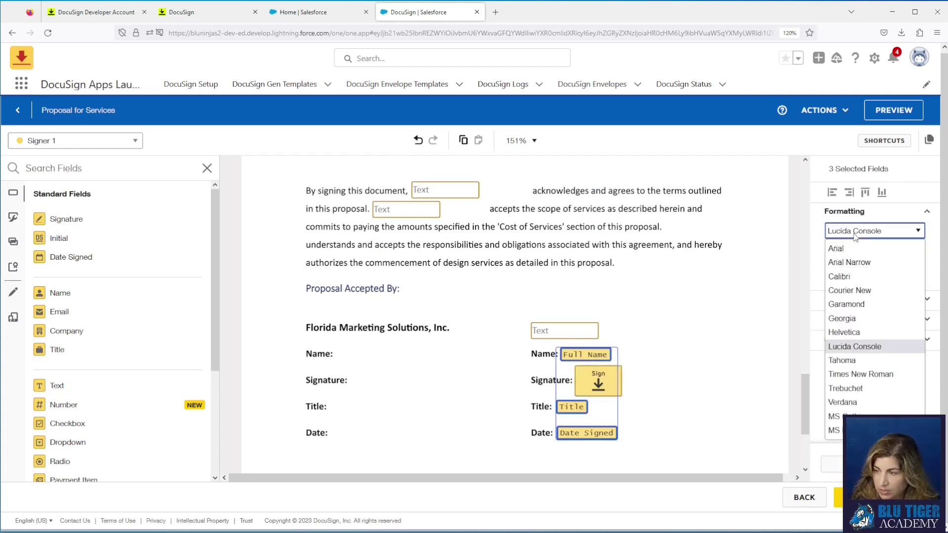
{"action": "left_click", "coordinate": [855, 277]}
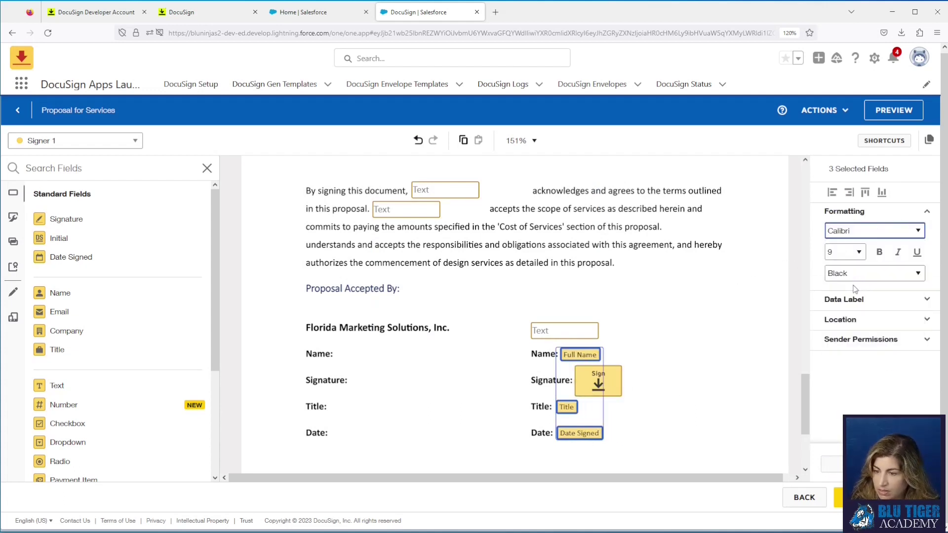
{"action": "left_click", "coordinate": [857, 253]}
{"action": "left_click", "coordinate": [850, 328]}
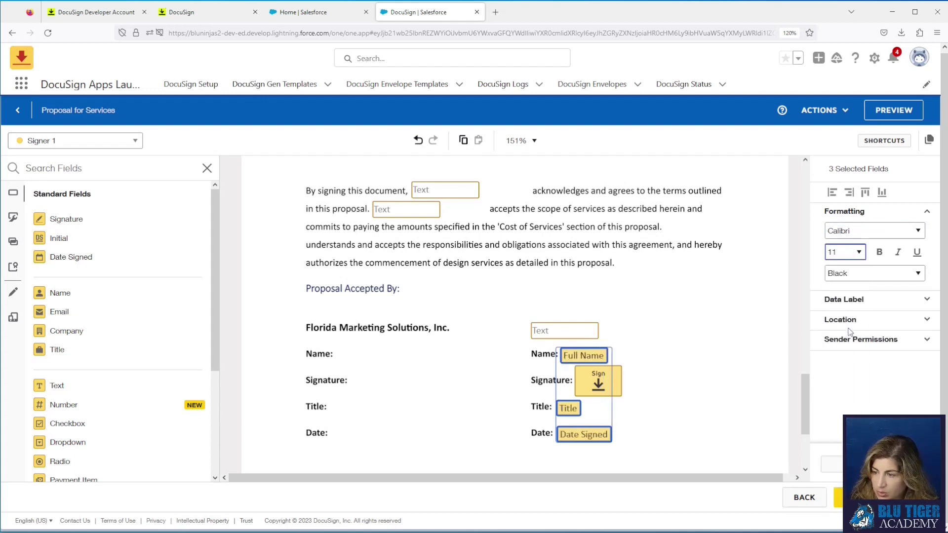
{"action": "left_click", "coordinate": [741, 340]}
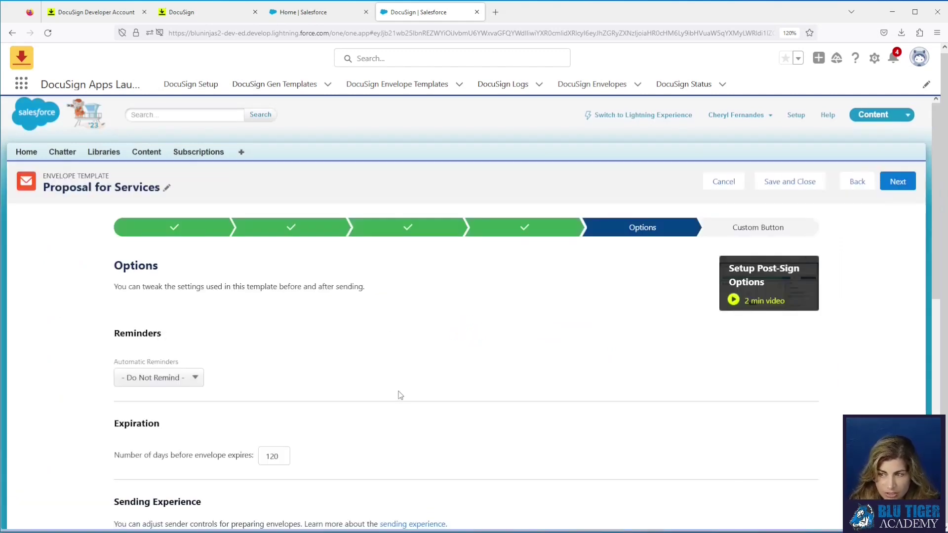
{"action": "scroll", "coordinate": [400, 395], "scroll_direction": "down", "scroll_amount": 1}
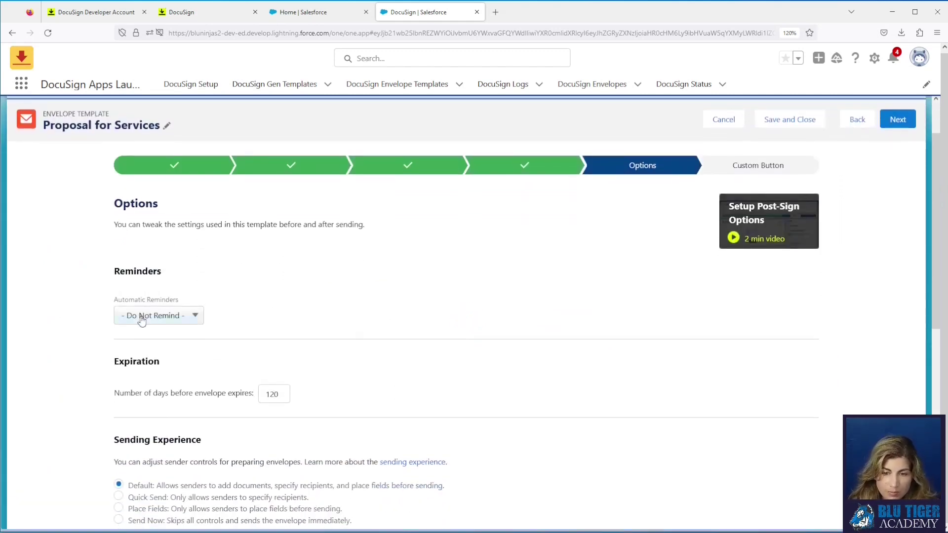
{"action": "left_click", "coordinate": [142, 318]}
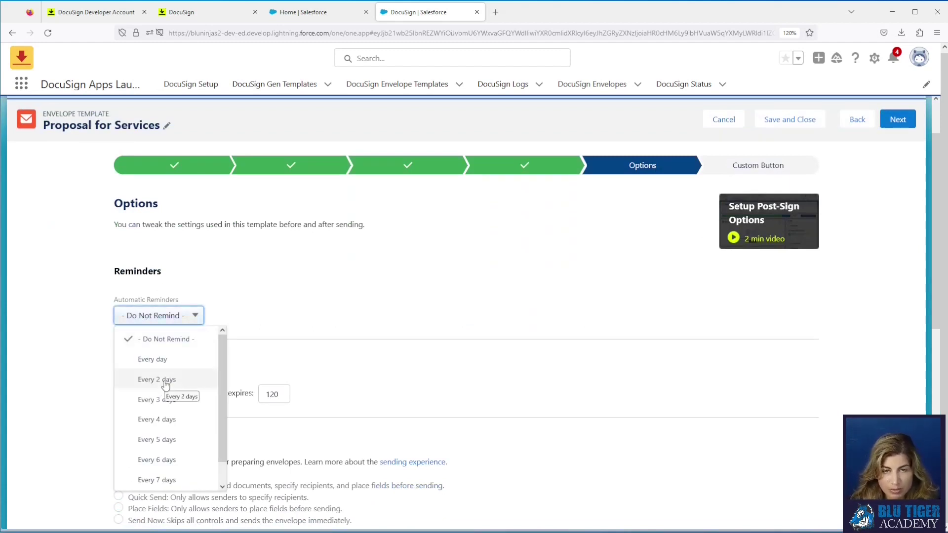
{"action": "left_click", "coordinate": [284, 307]}
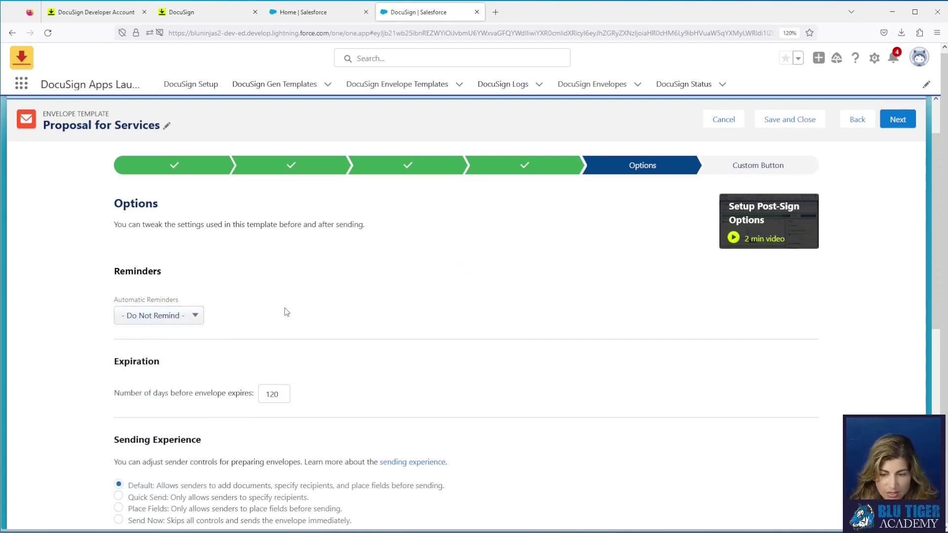
{"action": "scroll", "coordinate": [302, 315], "scroll_direction": "down", "scroll_amount": 3}
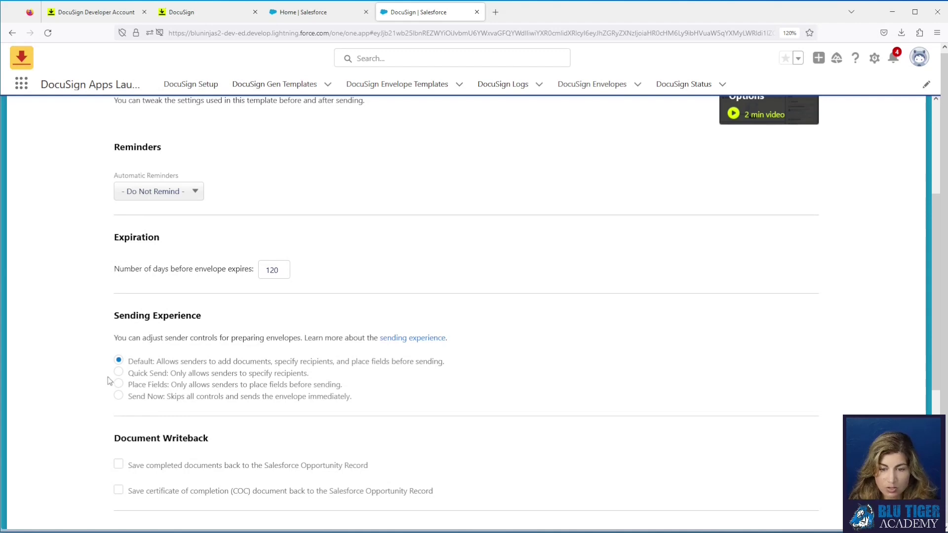
{"action": "scroll", "coordinate": [240, 415], "scroll_direction": "down", "scroll_amount": 3}
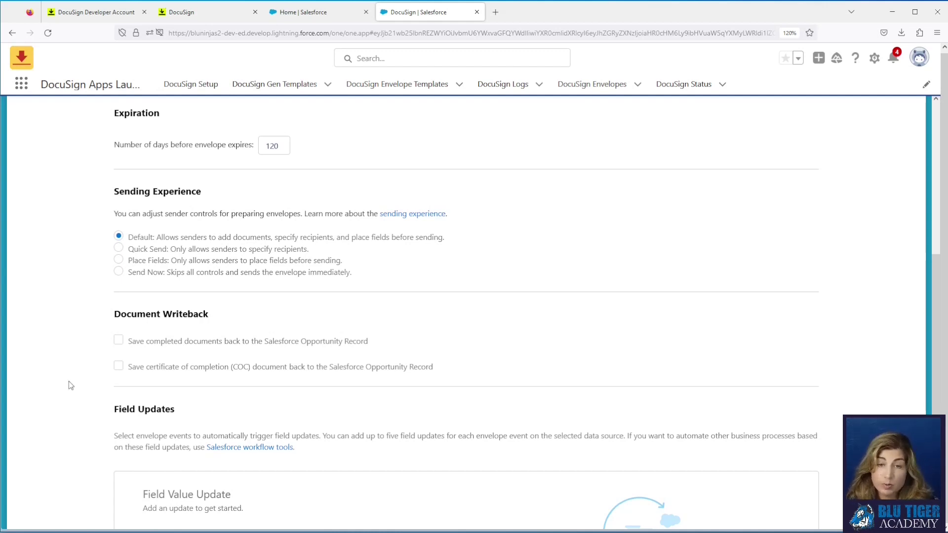
Step: Save completed documents uncombined as Document Name + .pdf, plus the certificate of completion, to the Opportunity
{"action": "left_click", "coordinate": [118, 340]}
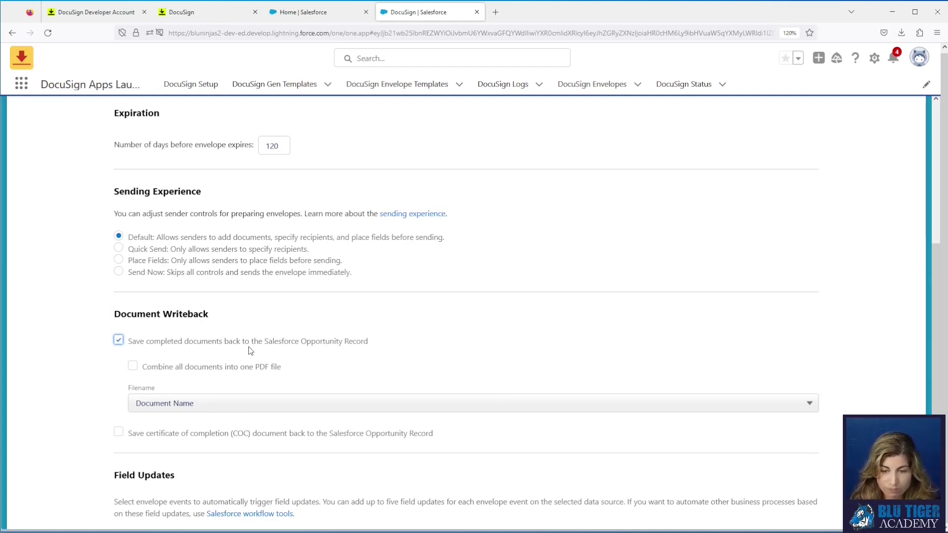
{"action": "left_click", "coordinate": [133, 367]}
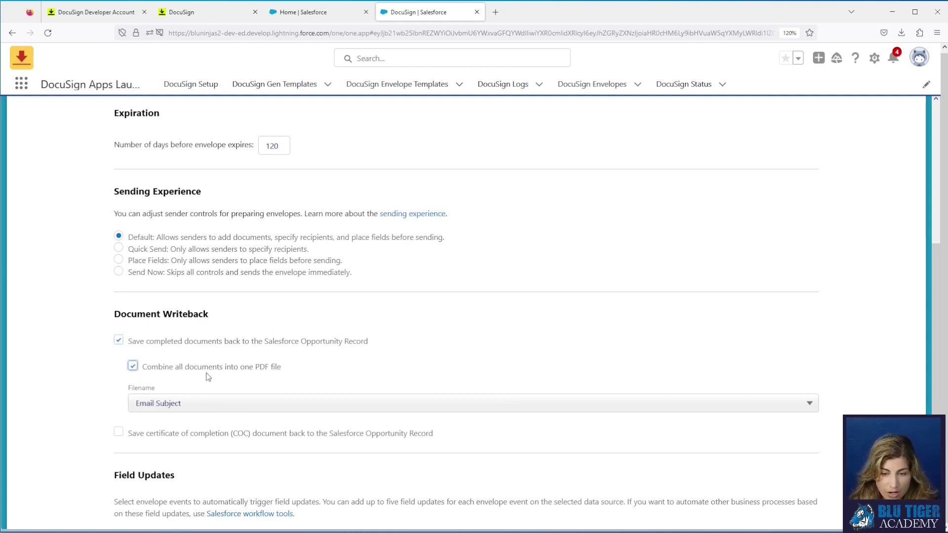
{"action": "left_click", "coordinate": [132, 368]}
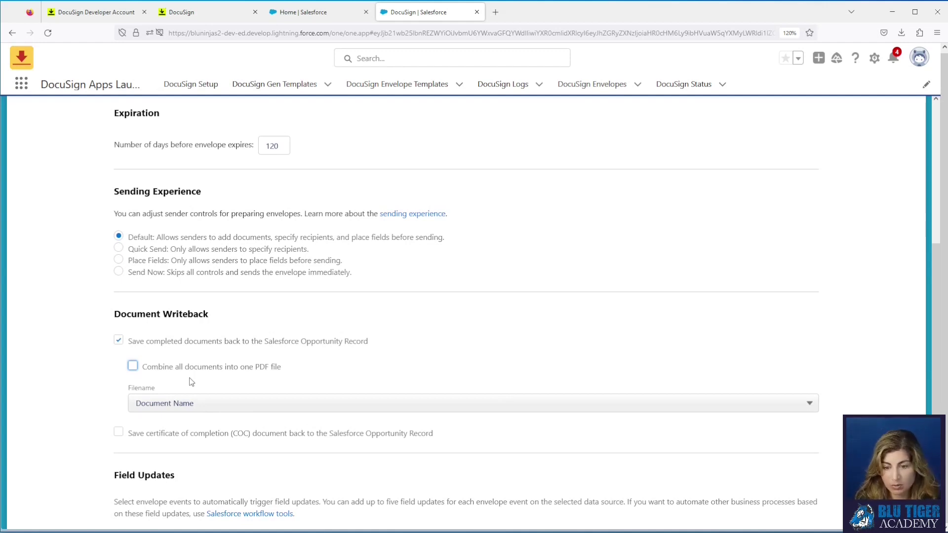
{"action": "left_click_drag", "start_coordinate": [295, 371], "coordinate": [147, 371]}
{"action": "left_click", "coordinate": [212, 411]}
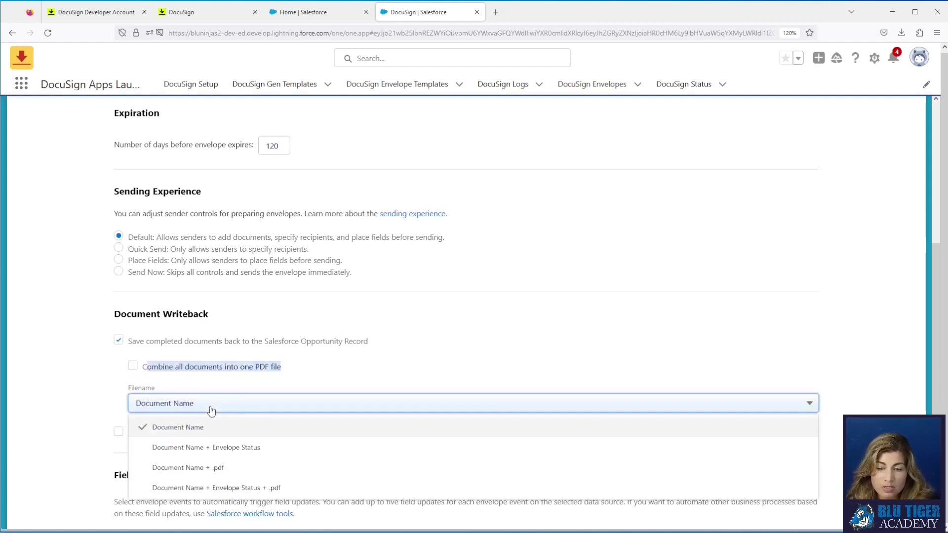
{"action": "left_click", "coordinate": [213, 469]}
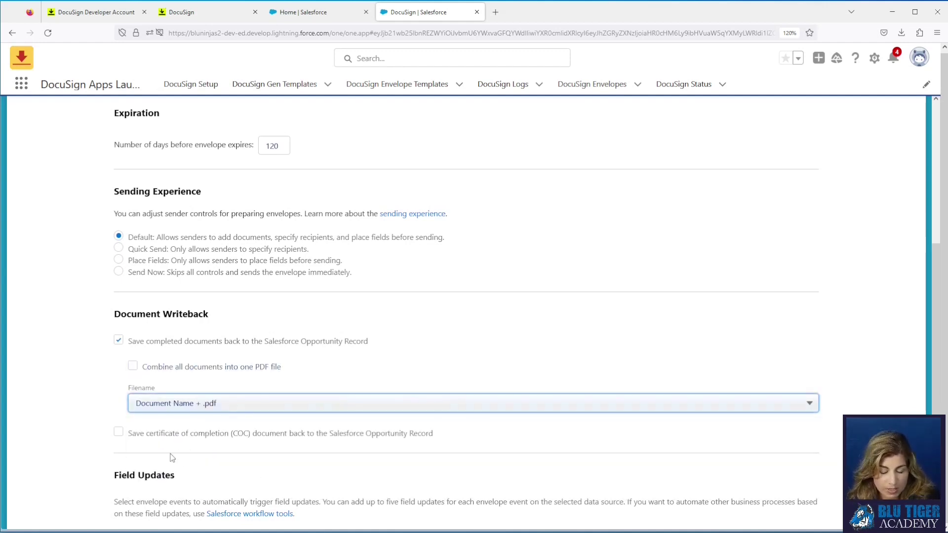
{"action": "left_click", "coordinate": [118, 432]}
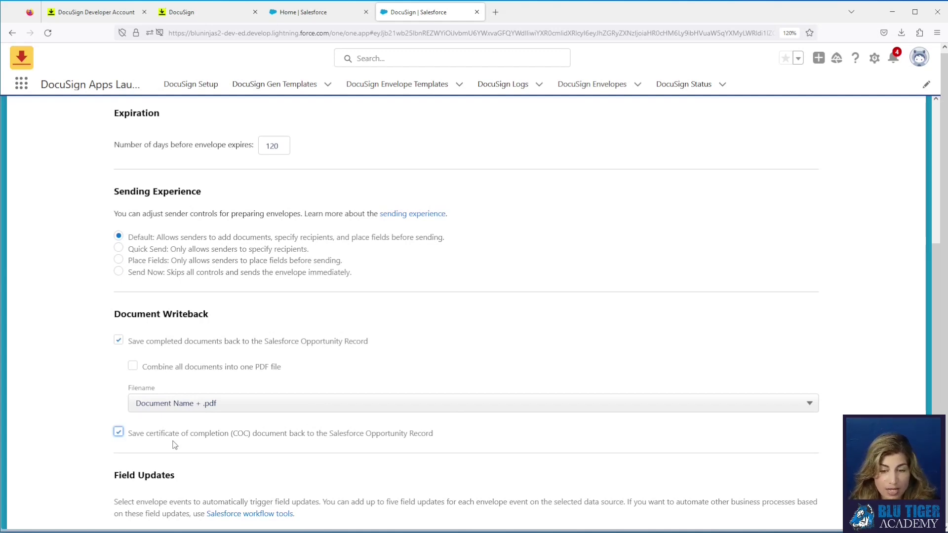
{"action": "scroll", "coordinate": [506, 450], "scroll_direction": "down", "scroll_amount": 5}
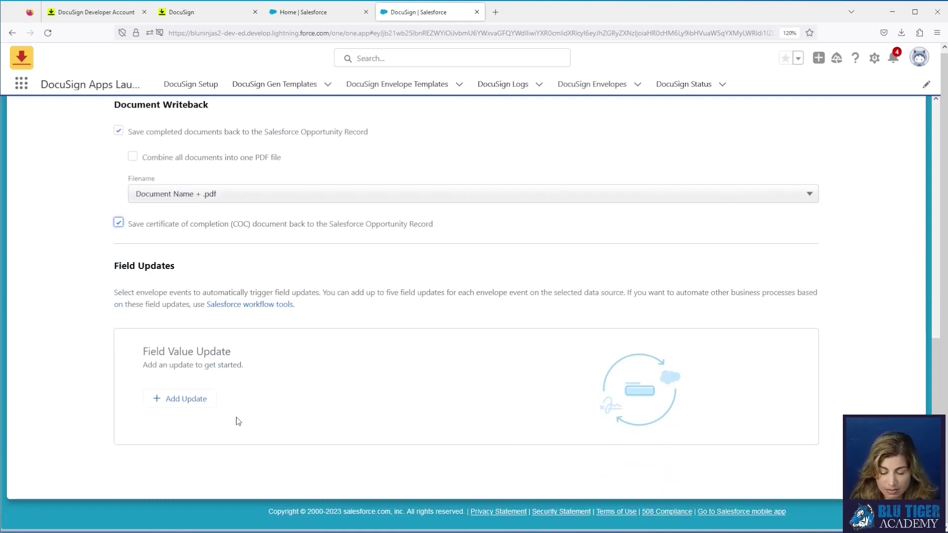
Step: Add a field update setting Opportunity Stage to Negotiation/Review when the envelope is sent
{"action": "left_click", "coordinate": [184, 399]}
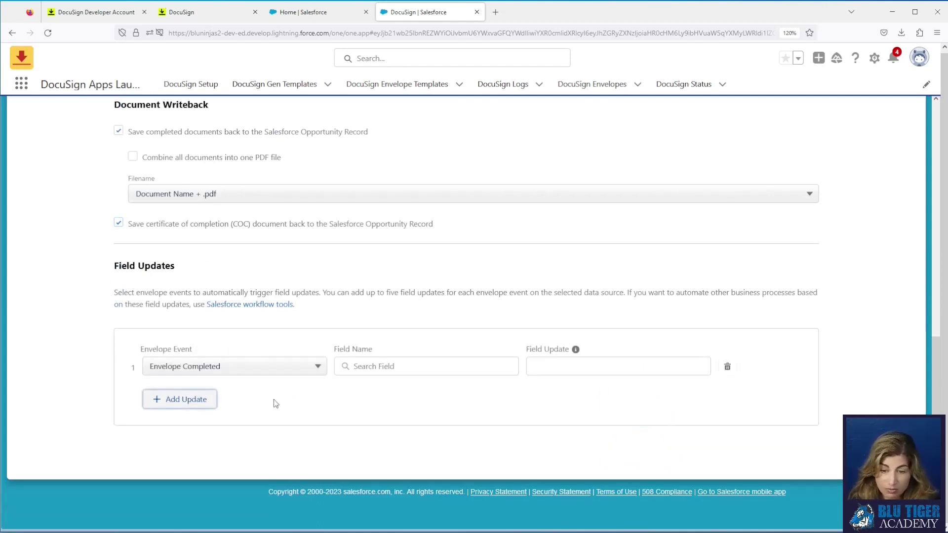
{"action": "left_click", "coordinate": [272, 368]}
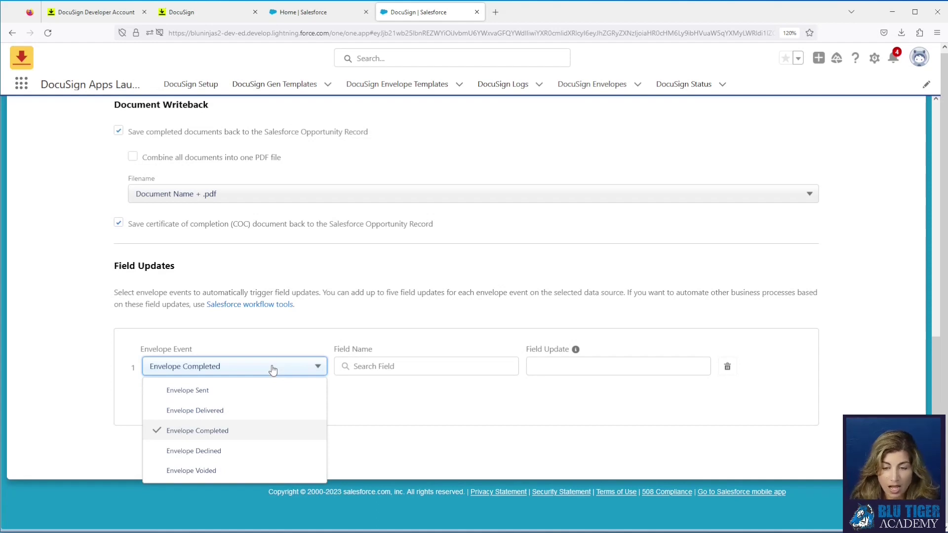
{"action": "left_click", "coordinate": [251, 391]}
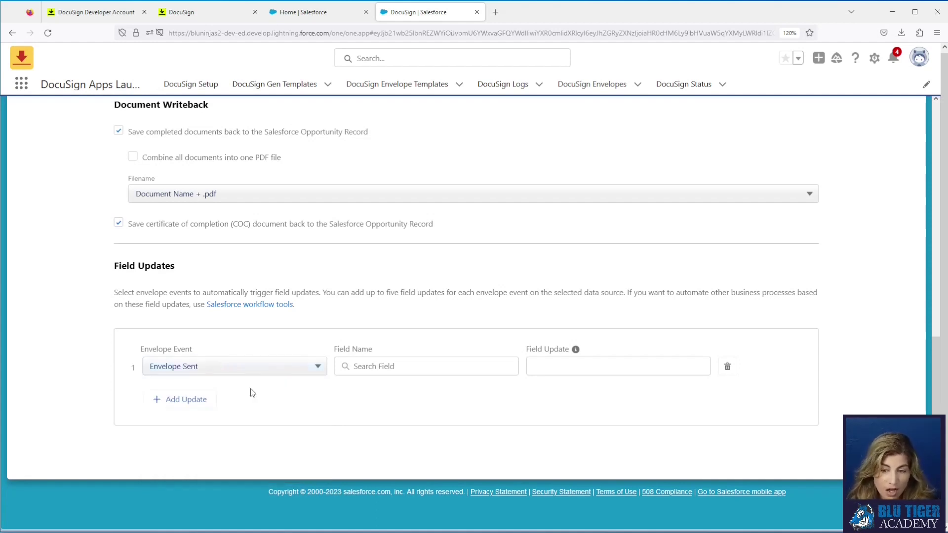
{"action": "left_click", "coordinate": [370, 364]}
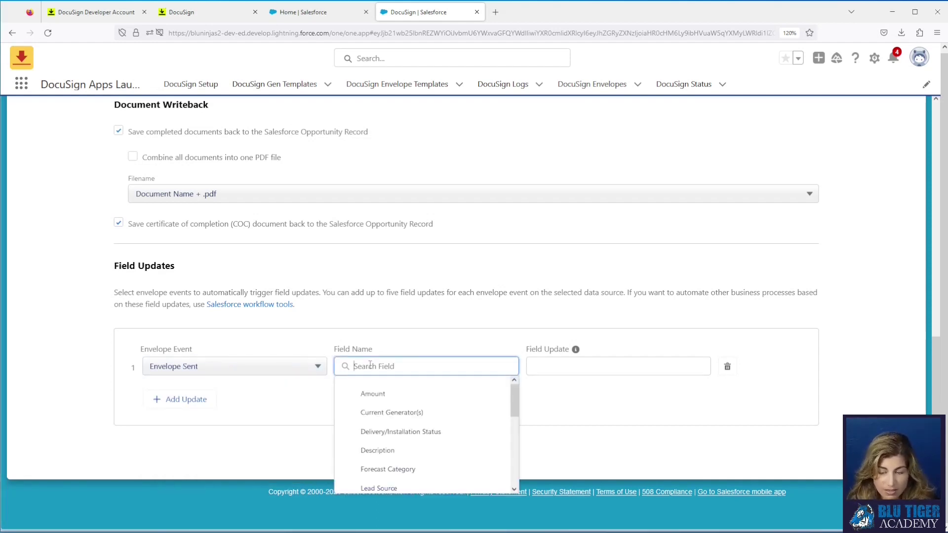
{"action": "type", "text": "stage"}
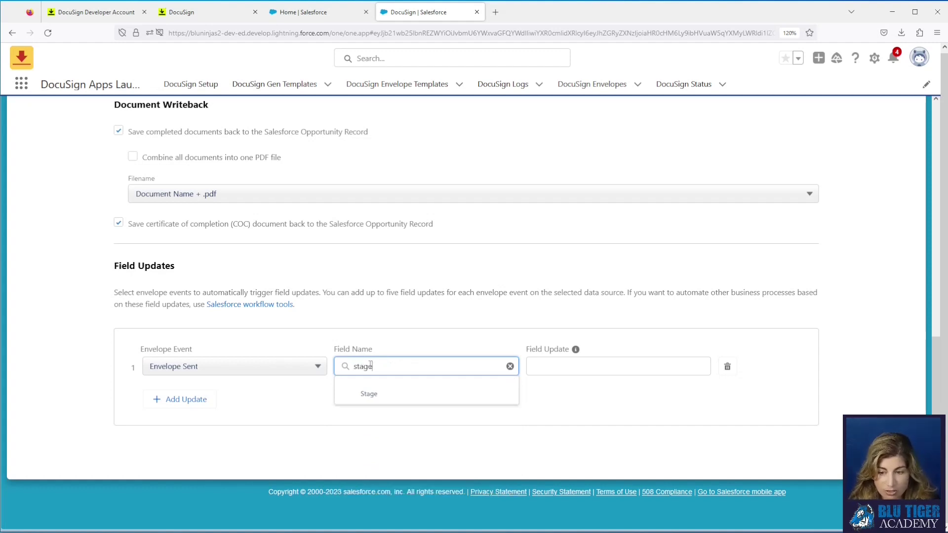
{"action": "left_click", "coordinate": [382, 397]}
{"action": "left_click", "coordinate": [592, 370]}
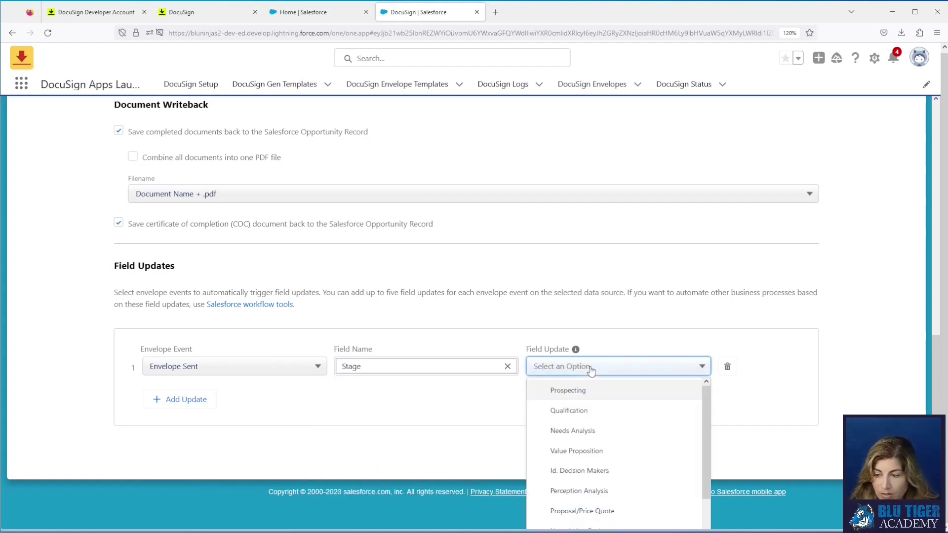
{"action": "scroll", "coordinate": [607, 465], "scroll_direction": "down", "scroll_amount": 2}
{"action": "left_click", "coordinate": [602, 490]}
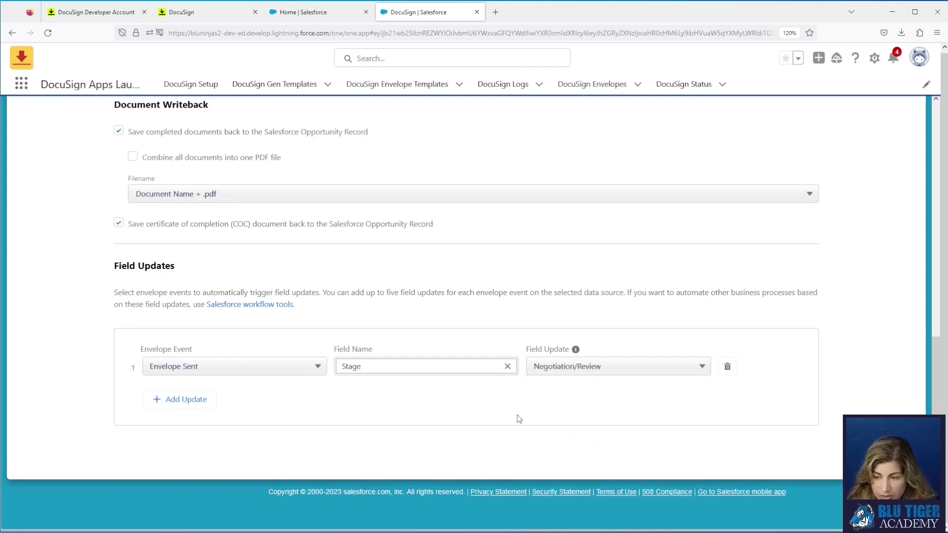
Step: Add a second field update setting Stage to Closed Won when the envelope is completed
{"action": "left_click", "coordinate": [180, 400]}
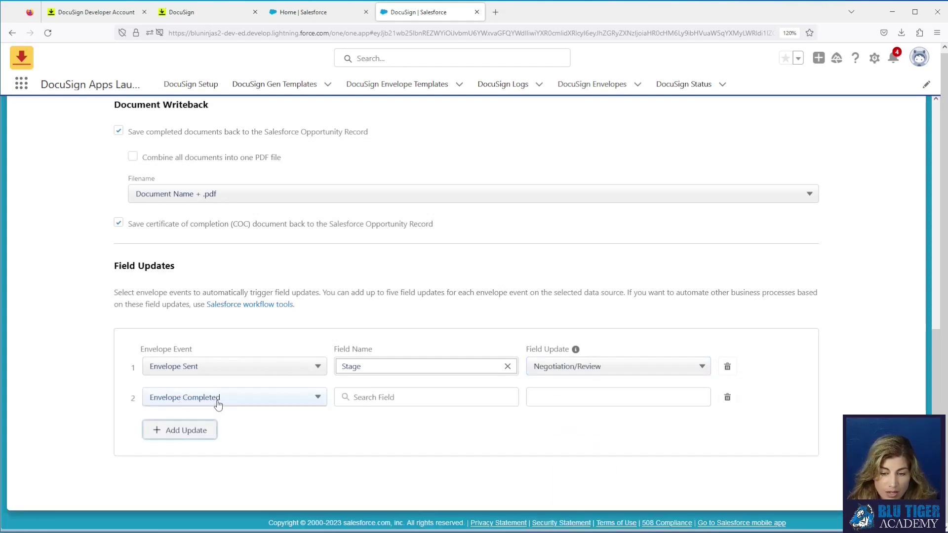
{"action": "left_click", "coordinate": [366, 399]}
{"action": "type", "text": "stage"}
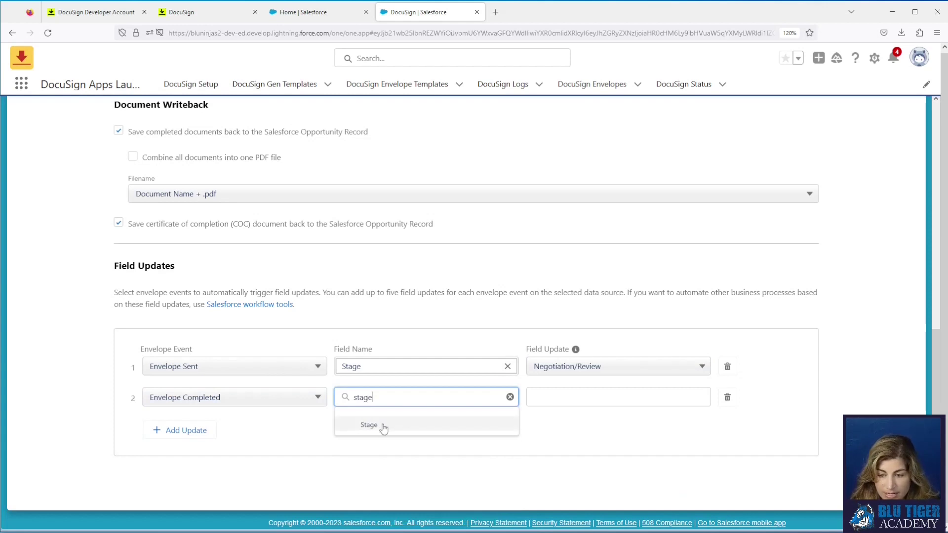
{"action": "left_click", "coordinate": [381, 427]}
{"action": "left_click", "coordinate": [600, 401]}
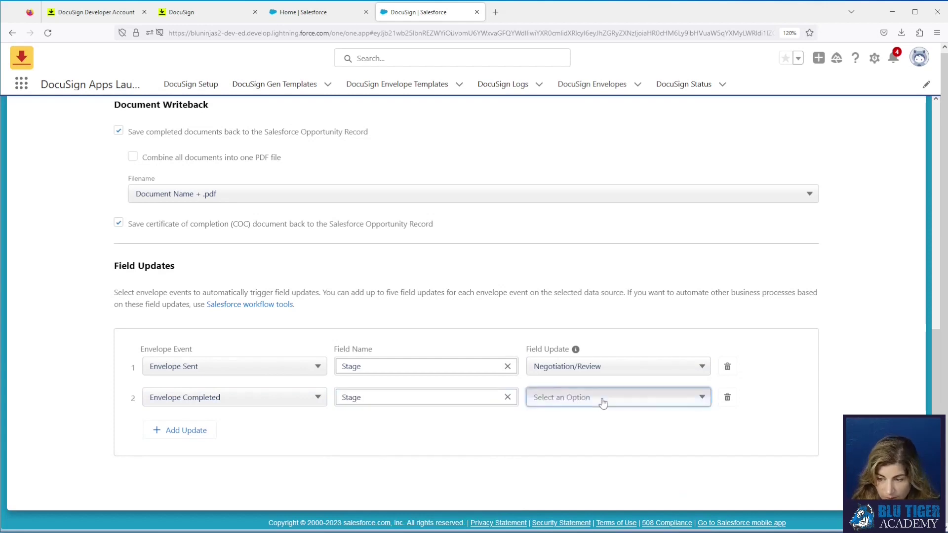
{"action": "scroll", "coordinate": [622, 482], "scroll_direction": "down", "scroll_amount": 1}
{"action": "scroll", "coordinate": [639, 480], "scroll_direction": "down", "scroll_amount": 2}
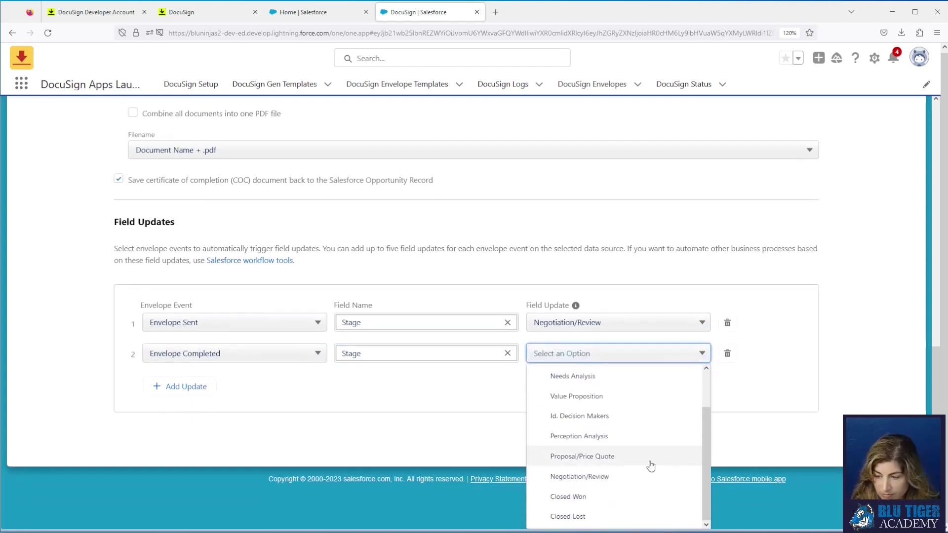
{"action": "left_click", "coordinate": [603, 496]}
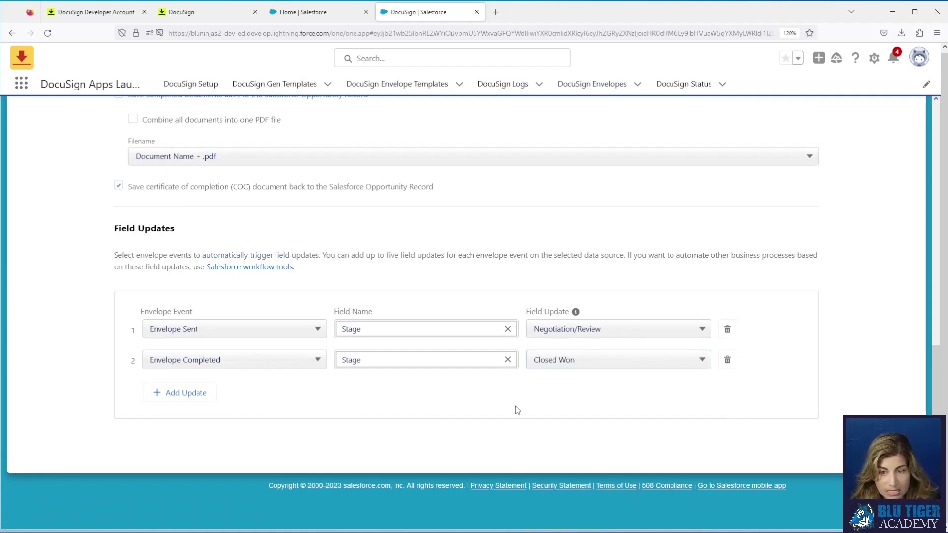
{"action": "scroll", "coordinate": [525, 370], "scroll_direction": "up", "scroll_amount": 10}
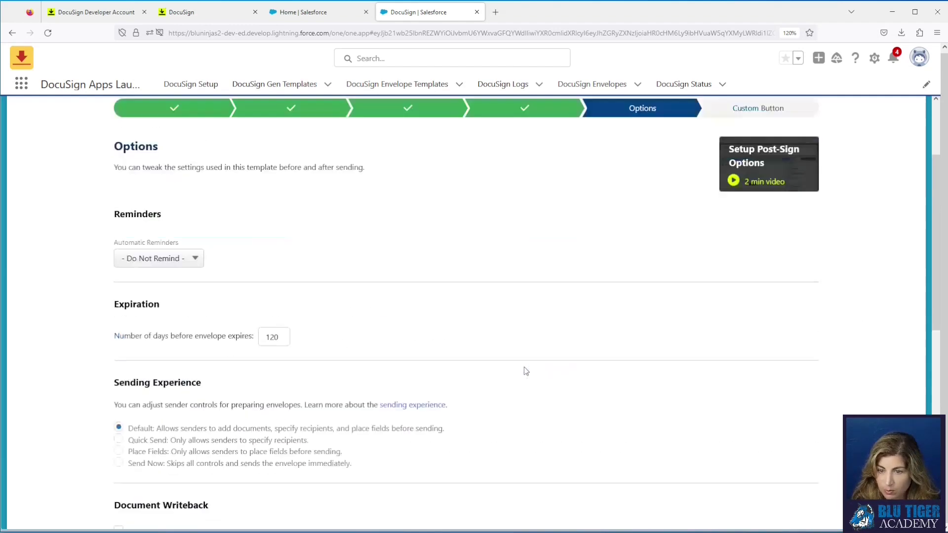
{"action": "scroll", "coordinate": [524, 369], "scroll_direction": "up", "scroll_amount": 3}
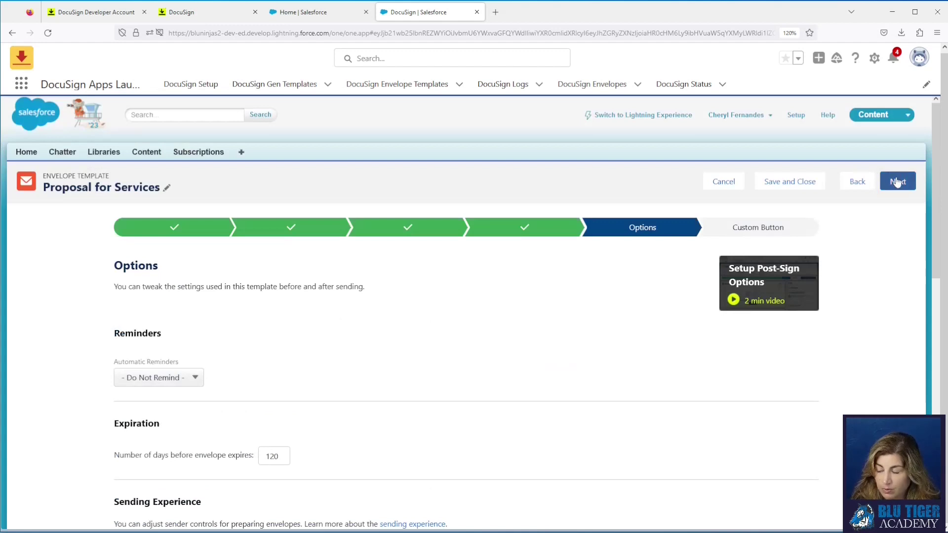
Step: Add a 'DocuSign Proposal' custom button to the Opportunity Layout and save the template
{"action": "left_click", "coordinate": [895, 181]}
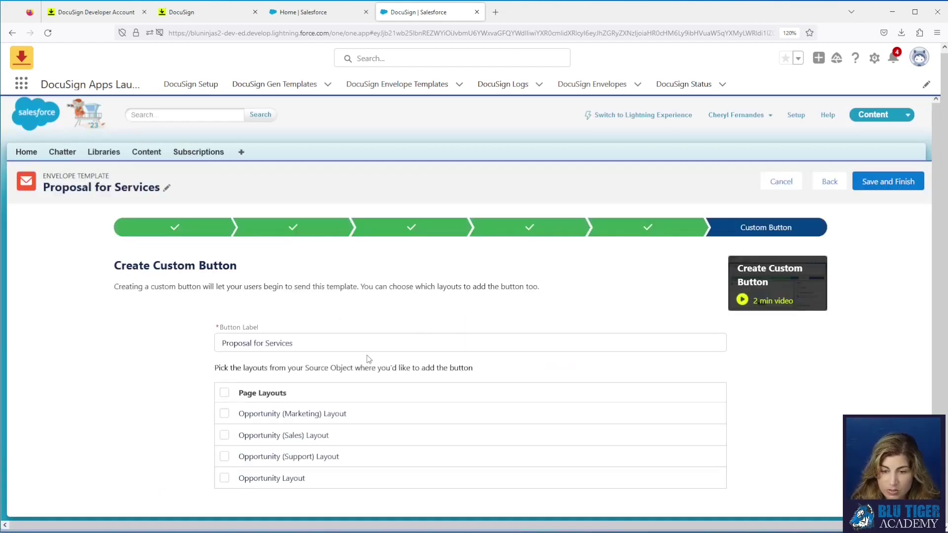
{"action": "left_click_drag", "start_coordinate": [308, 345], "coordinate": [218, 342]}
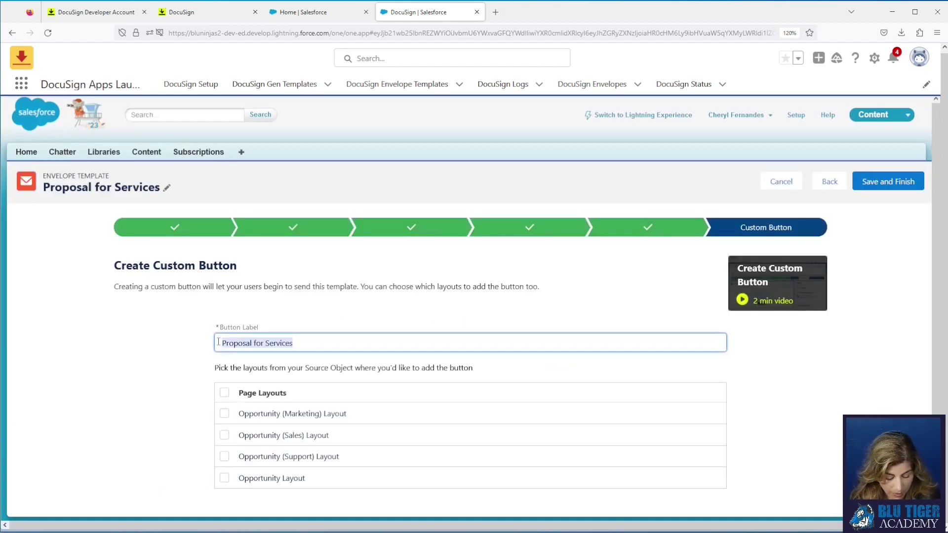
{"action": "type", "text": "Dos"}
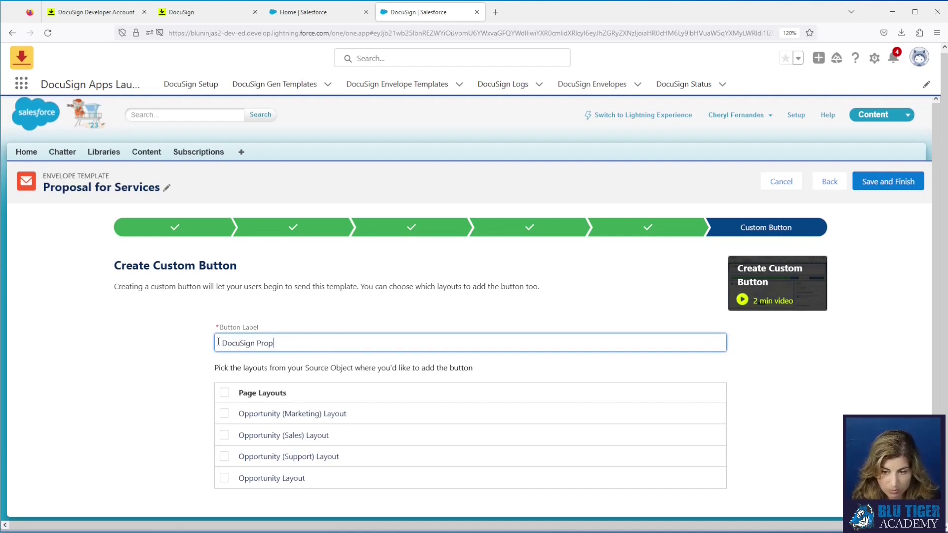
{"action": "left_click", "coordinate": [225, 478]}
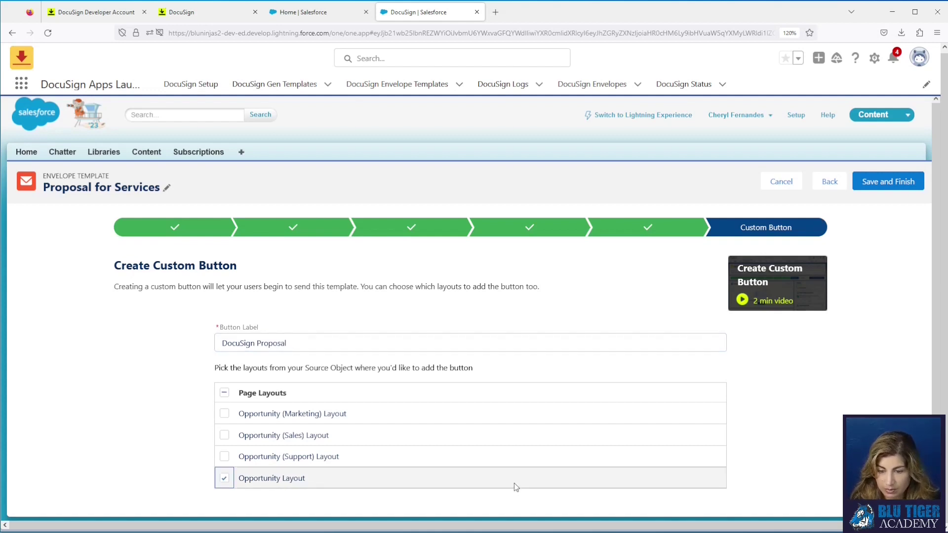
{"action": "left_click", "coordinate": [881, 183]}
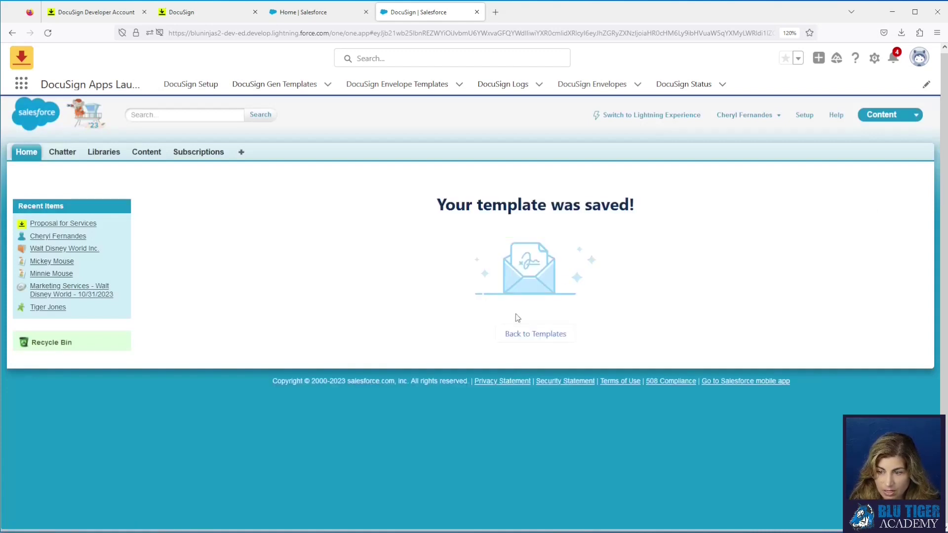
{"action": "left_click", "coordinate": [548, 334]}
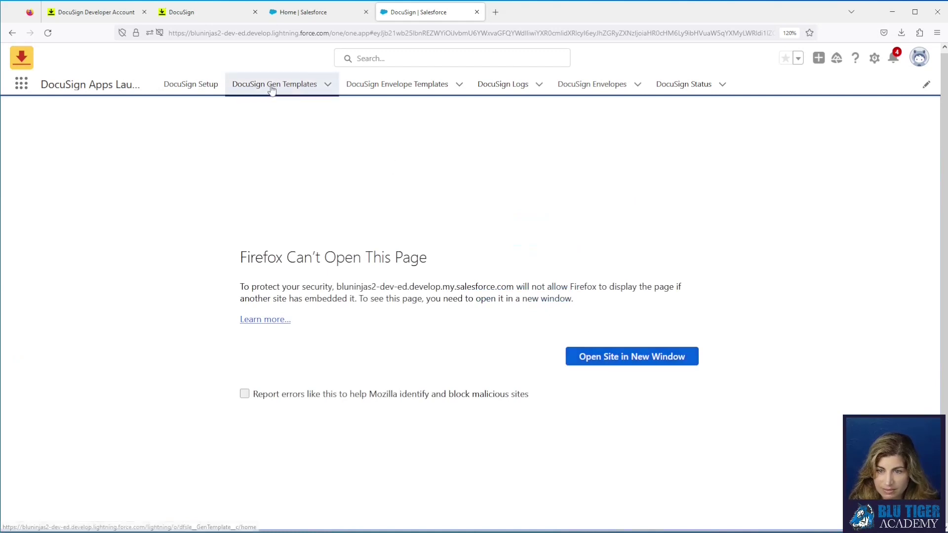
Step: Open Proposal for Services from the All envelope templates view and show its related documents and recipients
{"action": "left_click", "coordinate": [388, 85]}
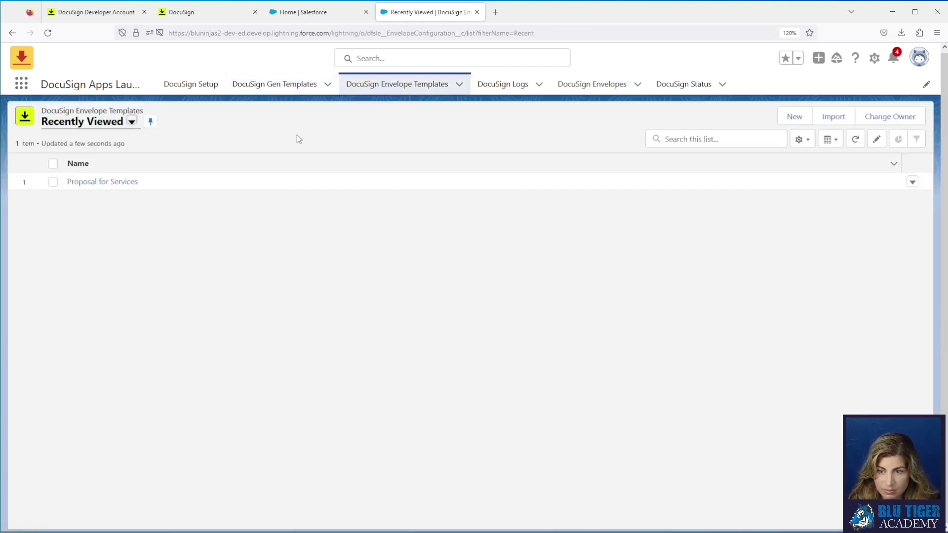
{"action": "left_click", "coordinate": [47, 32]}
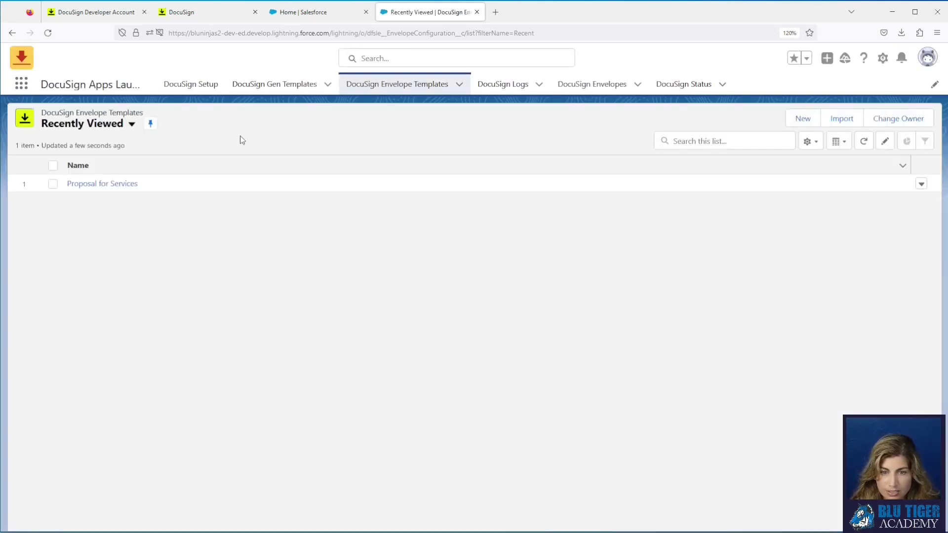
{"action": "left_click", "coordinate": [132, 127]}
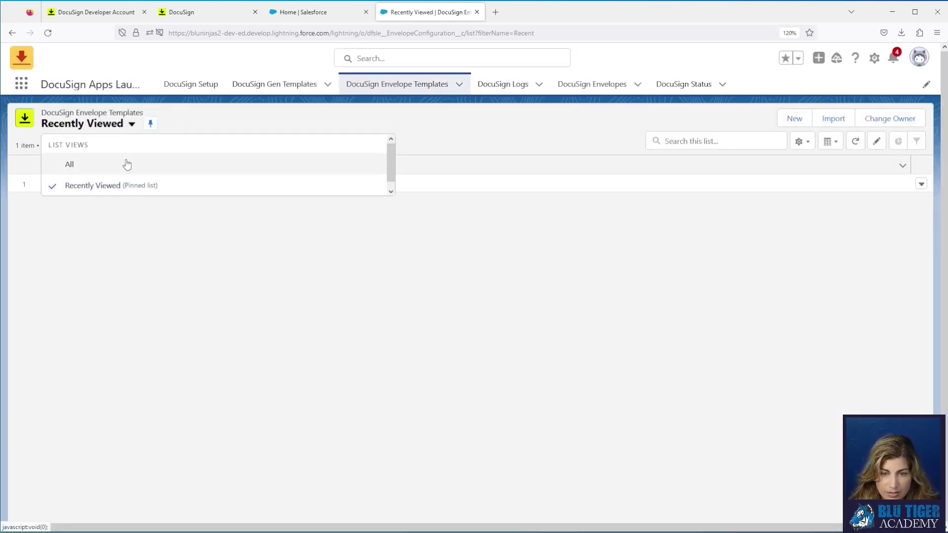
{"action": "left_click", "coordinate": [125, 163]}
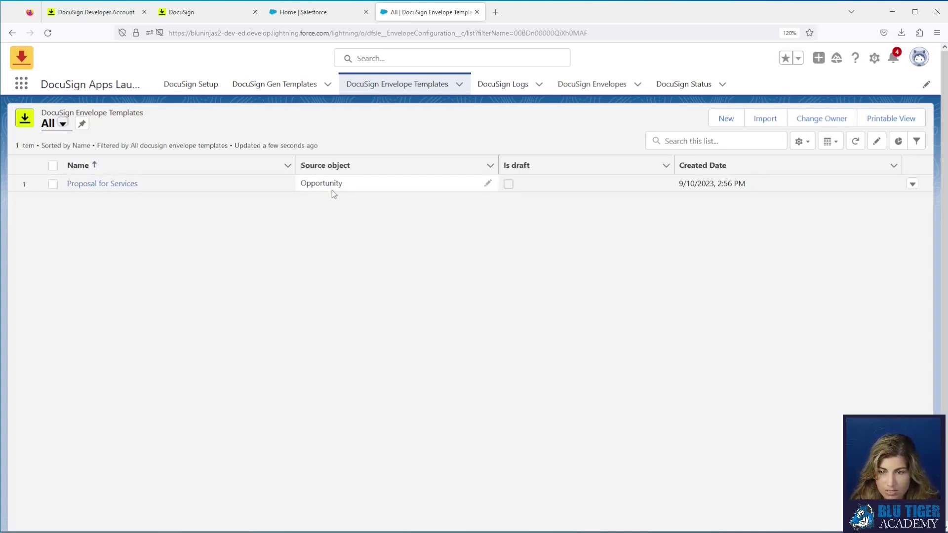
{"action": "left_click", "coordinate": [119, 184]}
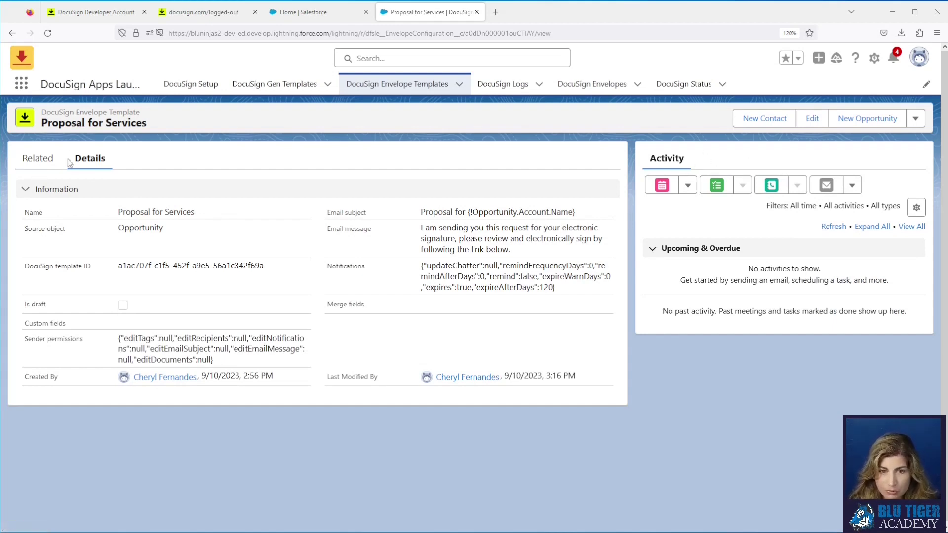
{"action": "left_click", "coordinate": [41, 162]}
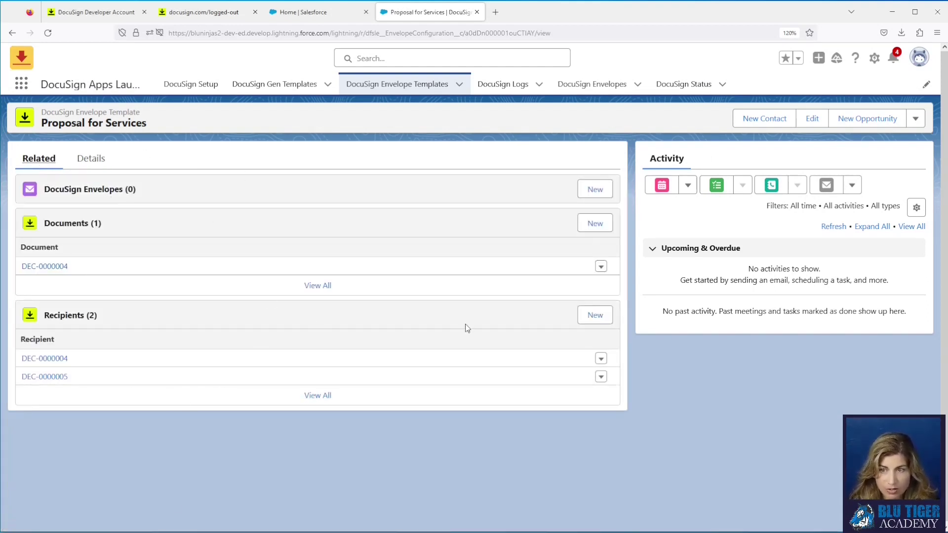
{"action": "left_click", "coordinate": [874, 58]}
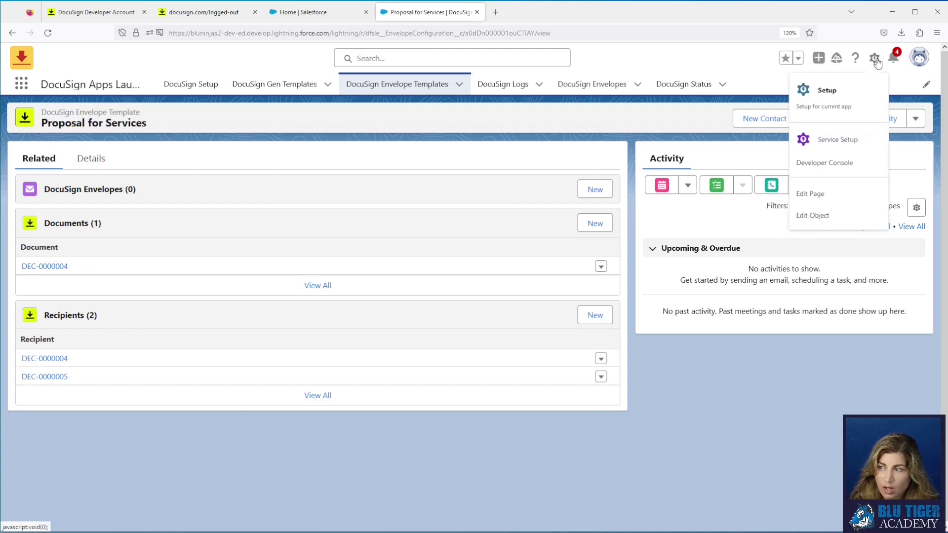
Step: From the envelope template object's Lightning Record Pages, start creating a new Lightning page
{"action": "left_click", "coordinate": [832, 218]}
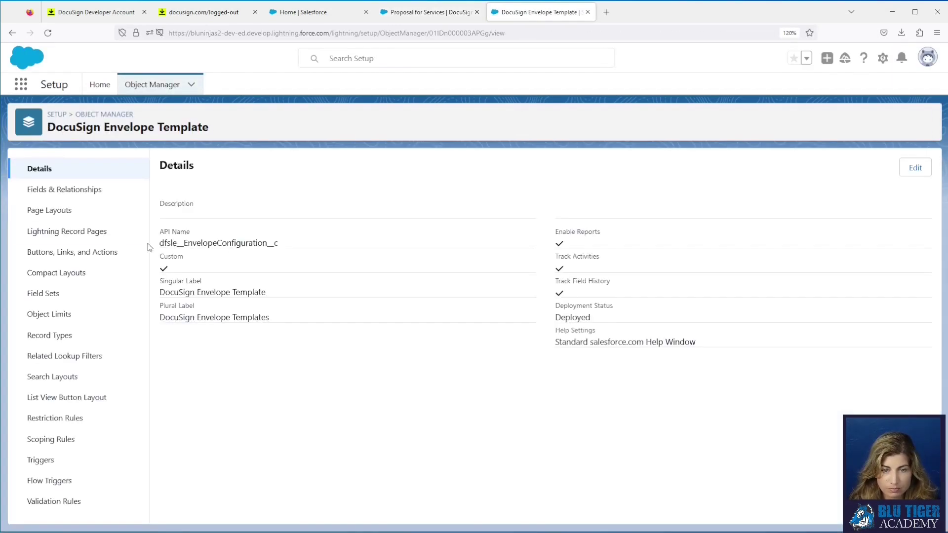
{"action": "left_click", "coordinate": [83, 232]}
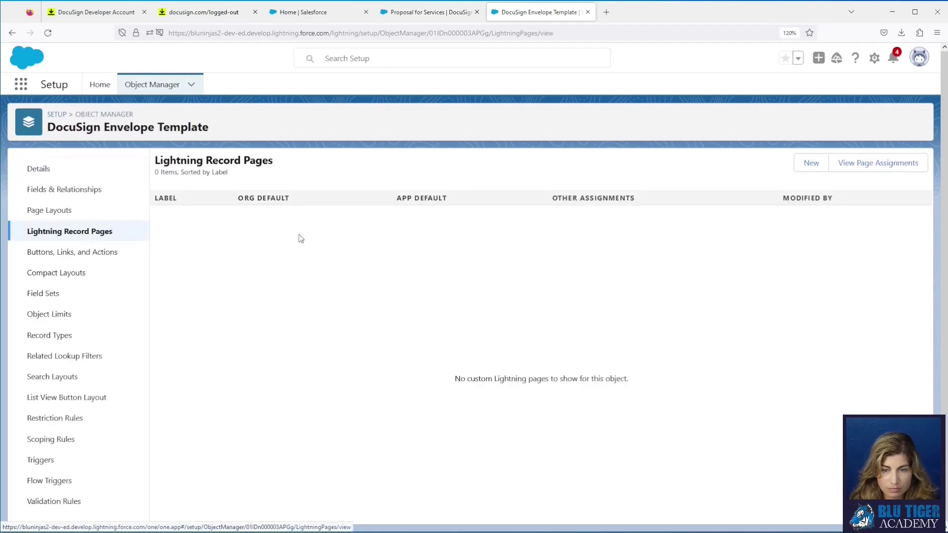
{"action": "left_click", "coordinate": [811, 164]}
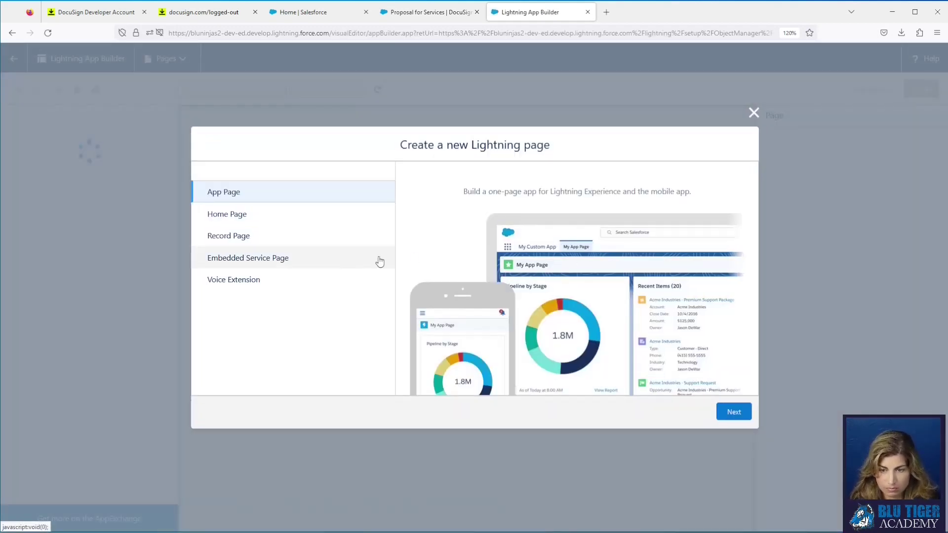
Step: Create a record page labelled 'DocuSign Envelope Template' for that object using the Header and Left Sidebar template
{"action": "left_click", "coordinate": [249, 240]}
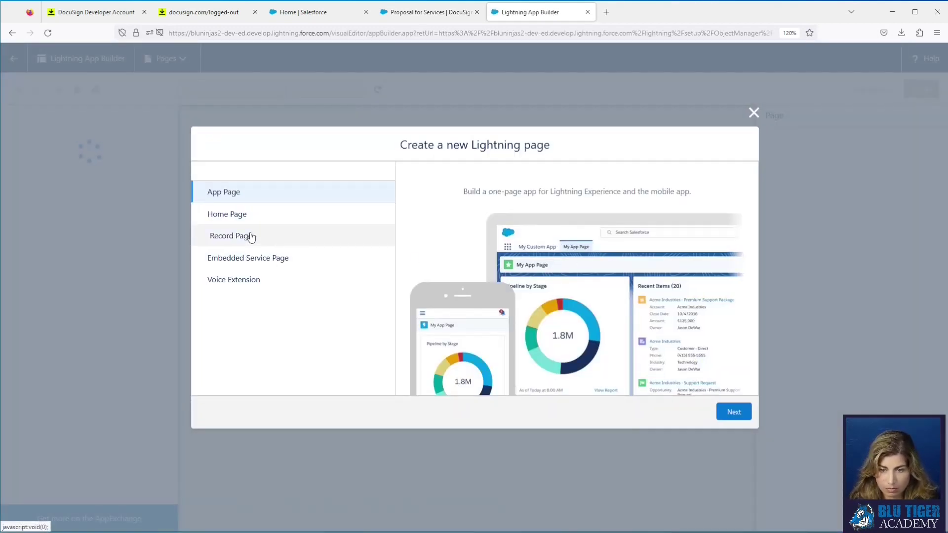
{"action": "left_click", "coordinate": [726, 410]}
{"action": "type", "text": "Doc"}
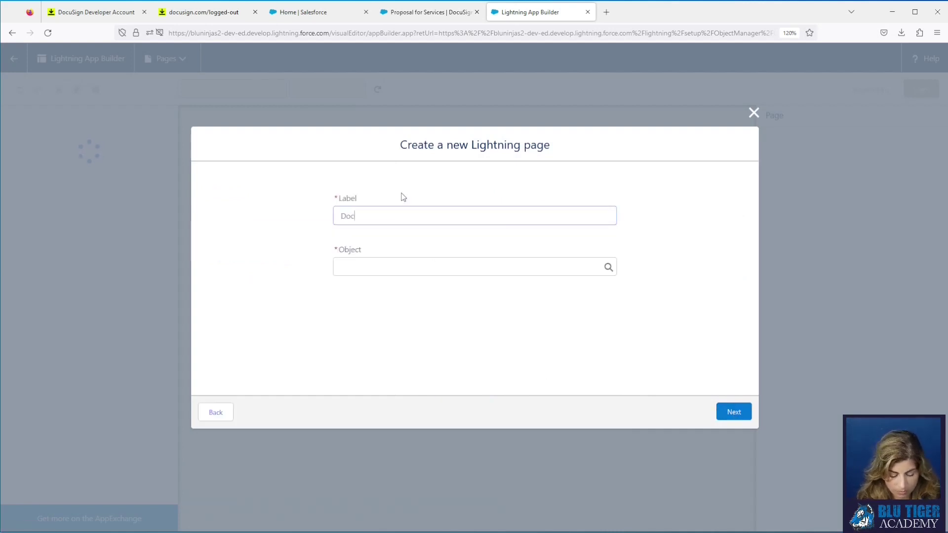
{"action": "type", "text": "uSign Envelope Template"}
{"action": "key", "text": "Tab"}
{"action": "type", "text": "docusign e"}
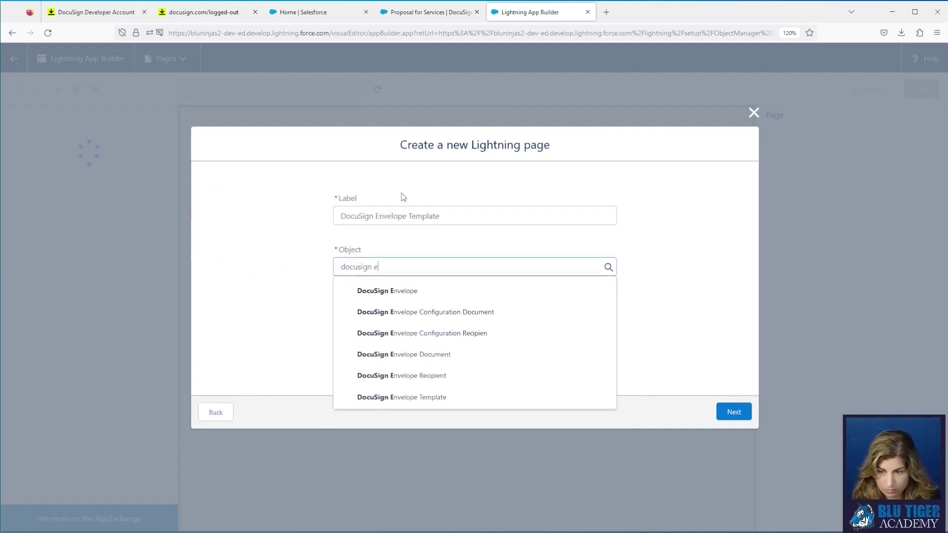
{"action": "left_click", "coordinate": [451, 397]}
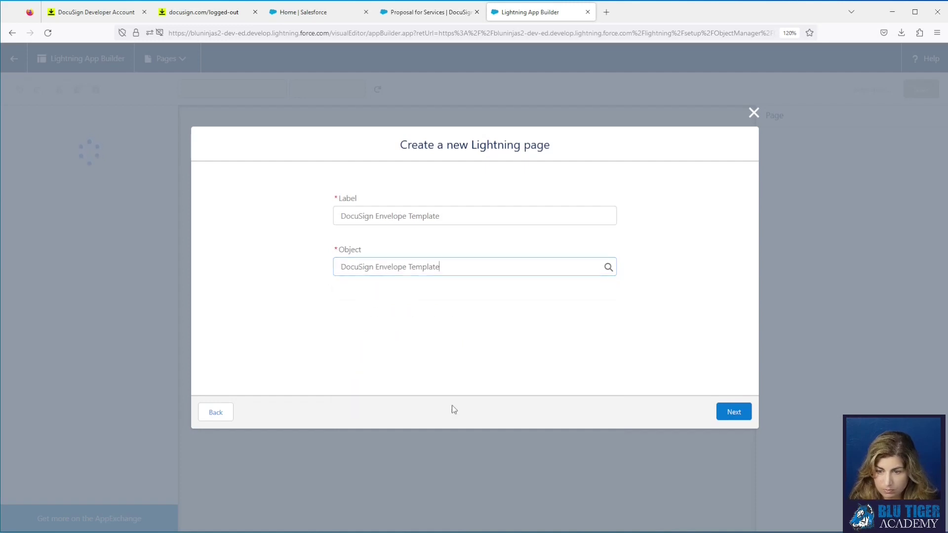
{"action": "left_click", "coordinate": [730, 412]}
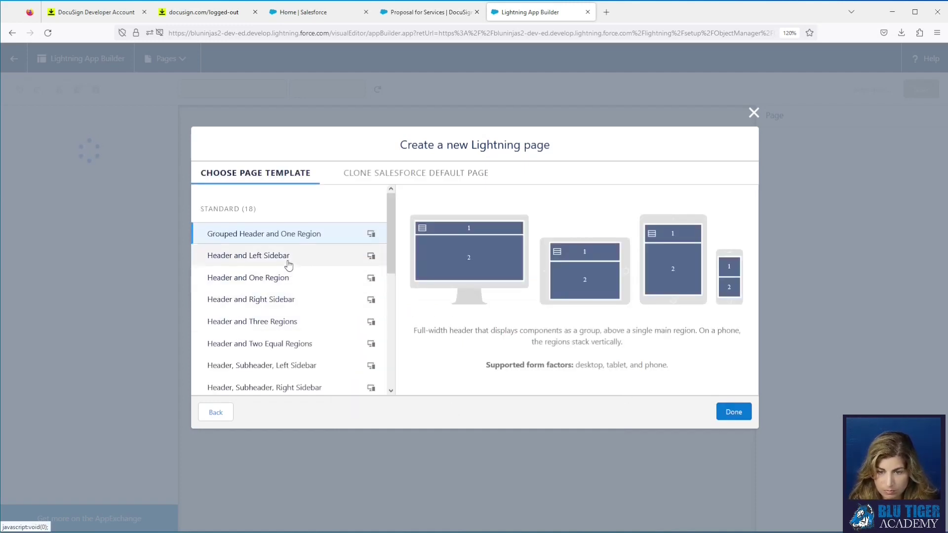
{"action": "left_click", "coordinate": [288, 262]}
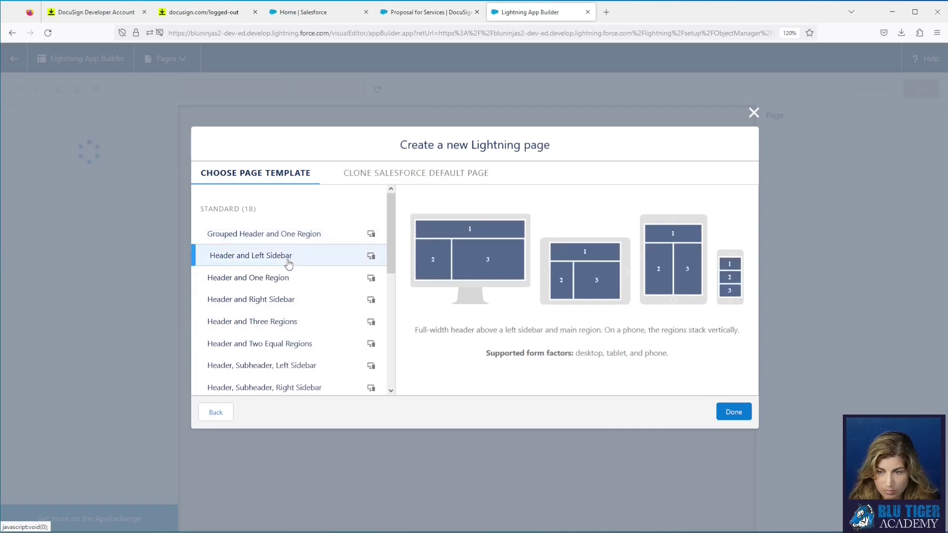
{"action": "left_click", "coordinate": [731, 410]}
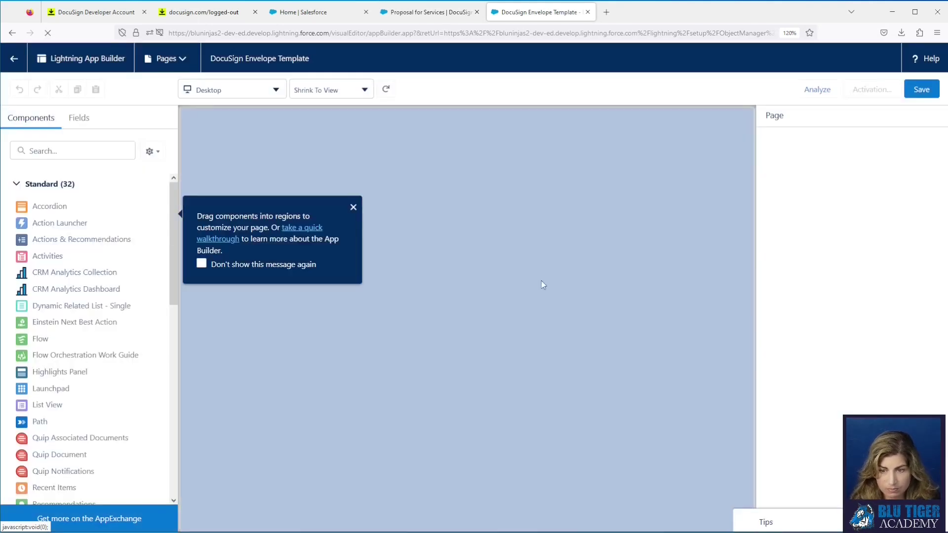
Step: Put Highlights Panel in the header, Record Detail left, Related Lists right as Enhanced List, then save
{"action": "left_click", "coordinate": [353, 208]}
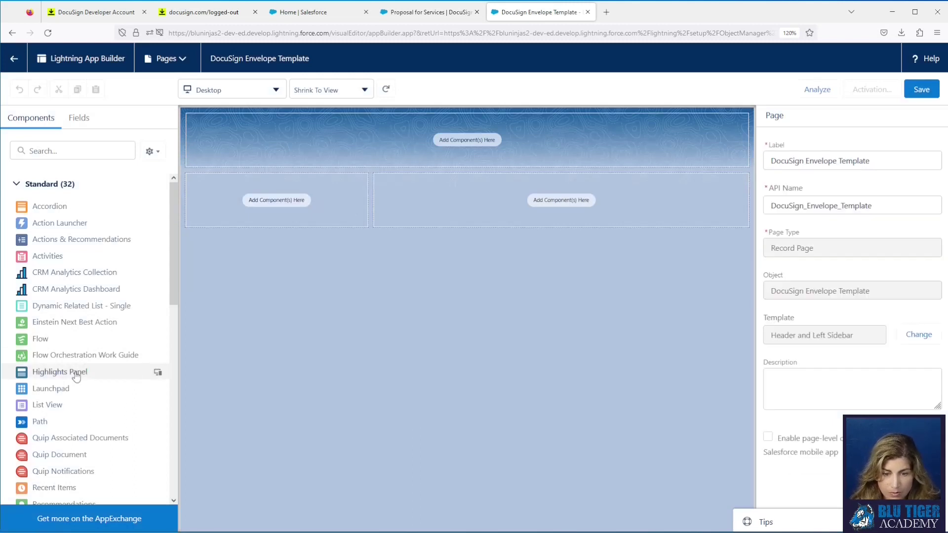
{"action": "left_click_drag", "start_coordinate": [81, 372], "coordinate": [257, 146]}
{"action": "scroll", "coordinate": [63, 335], "scroll_direction": "down", "scroll_amount": 4}
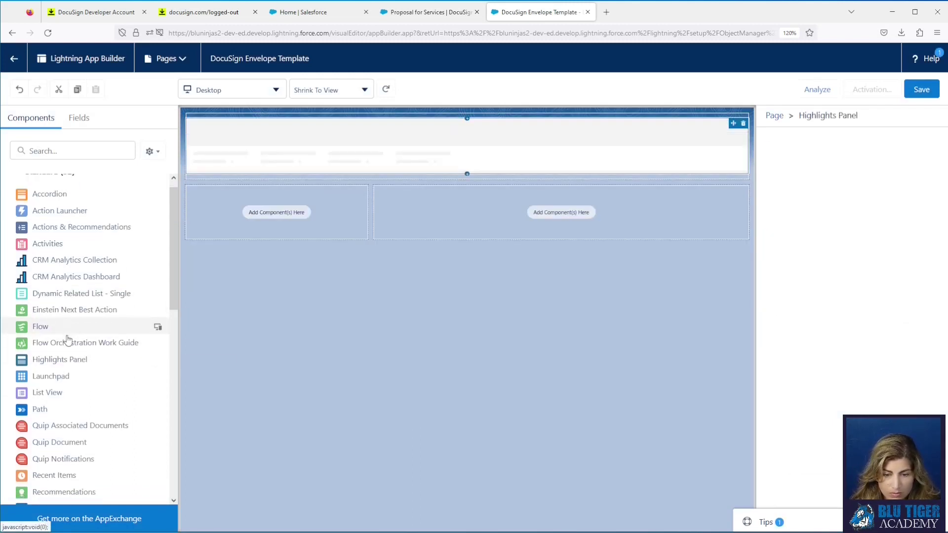
{"action": "left_click_drag", "start_coordinate": [63, 331], "coordinate": [189, 230]}
{"action": "left_click_drag", "start_coordinate": [69, 397], "coordinate": [602, 201]}
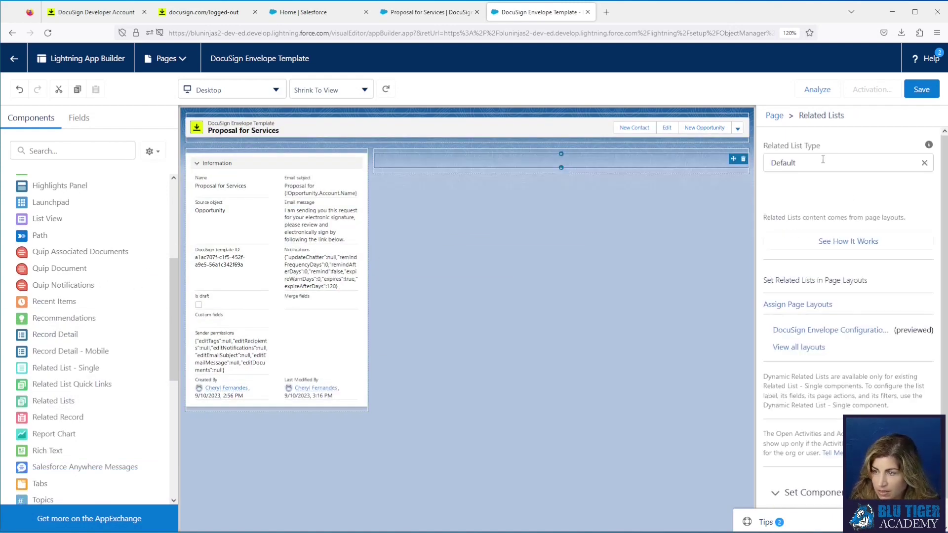
{"action": "left_click", "coordinate": [839, 163]}
{"action": "left_click", "coordinate": [823, 236]}
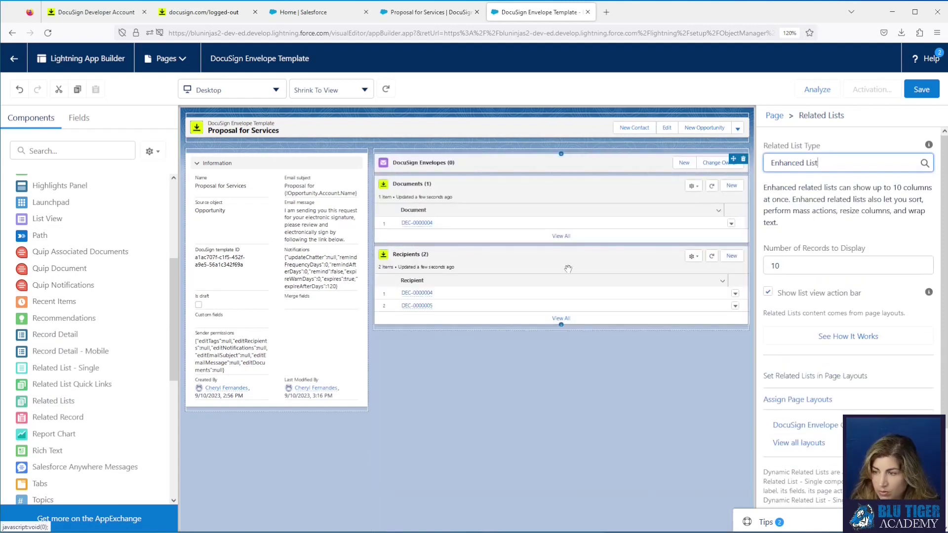
{"action": "left_click", "coordinate": [917, 92]}
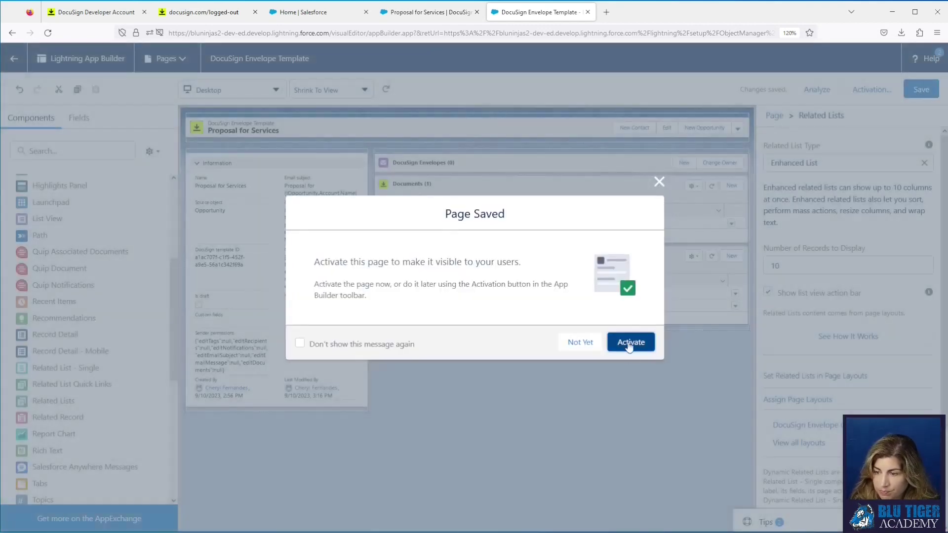
Step: Activate the page as the org default for Desktop and go back to object setup
{"action": "left_click", "coordinate": [629, 344]}
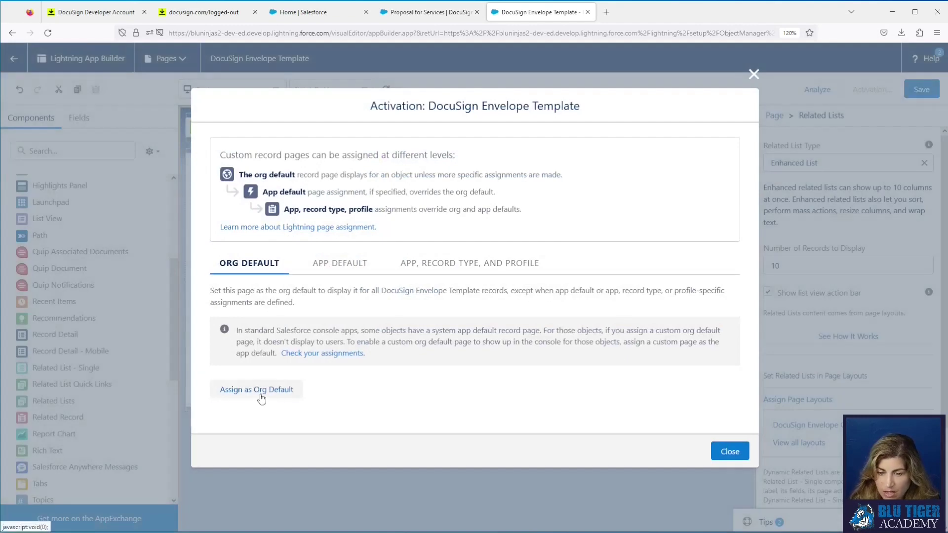
{"action": "left_click", "coordinate": [261, 390]}
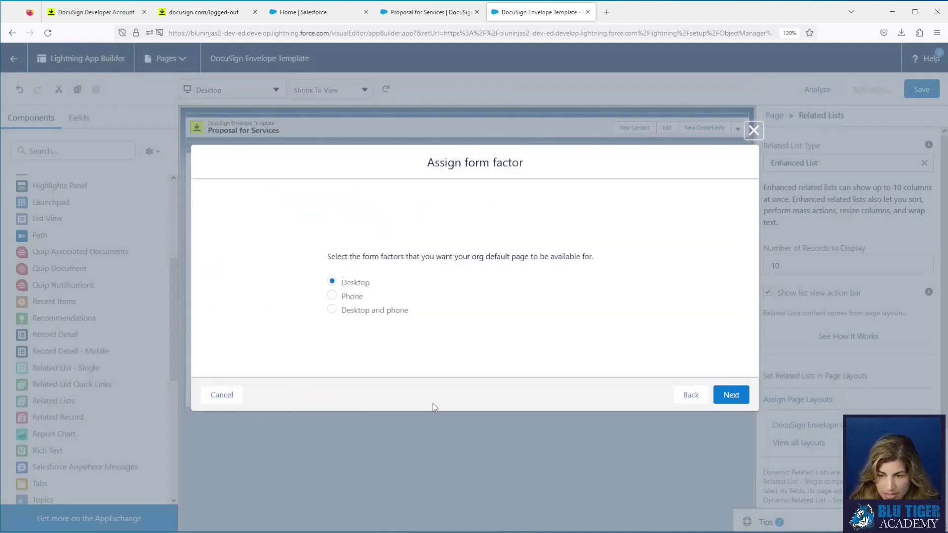
{"action": "left_click", "coordinate": [728, 393]}
{"action": "left_click", "coordinate": [730, 356]}
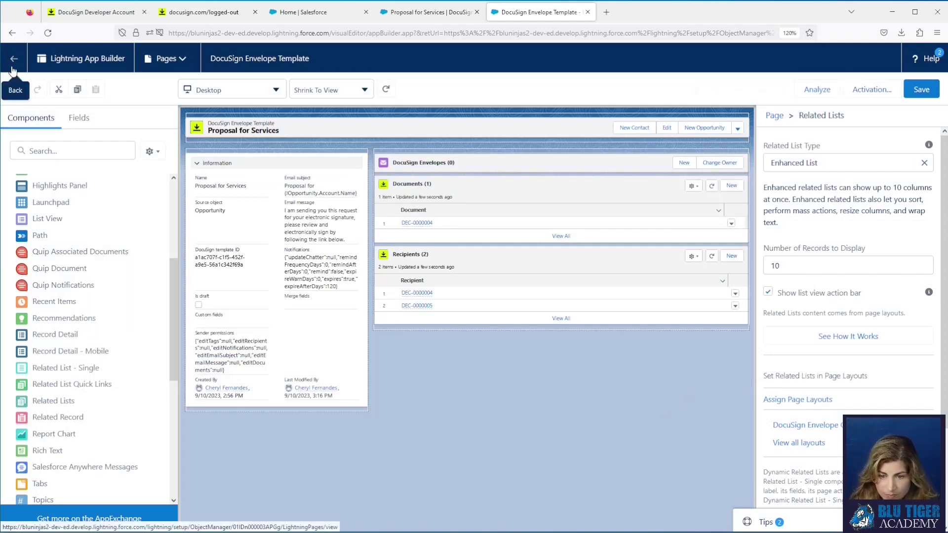
{"action": "left_click", "coordinate": [13, 68]}
Step: In the DocuSign Envelope Configuration Layout, move the Recipients related list above Documents
{"action": "left_click", "coordinate": [54, 211]}
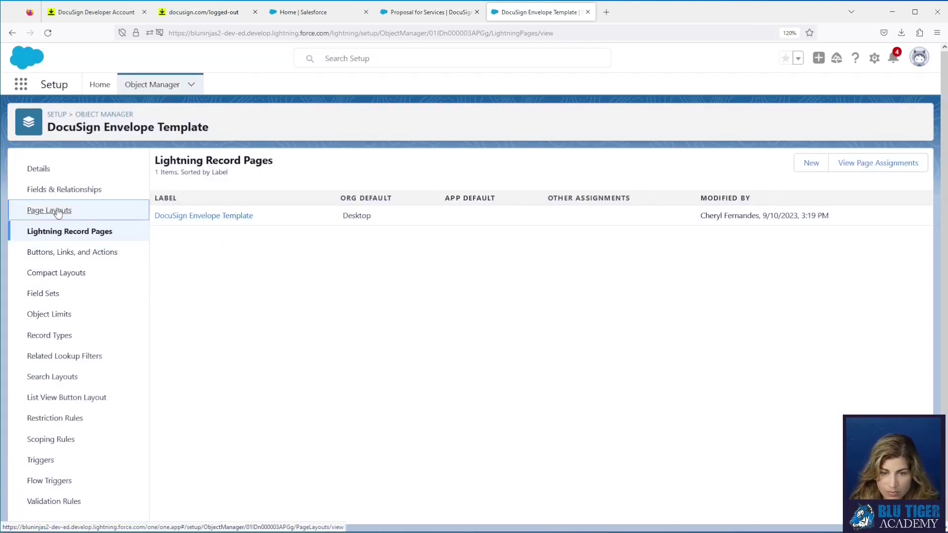
{"action": "left_click", "coordinate": [179, 221]}
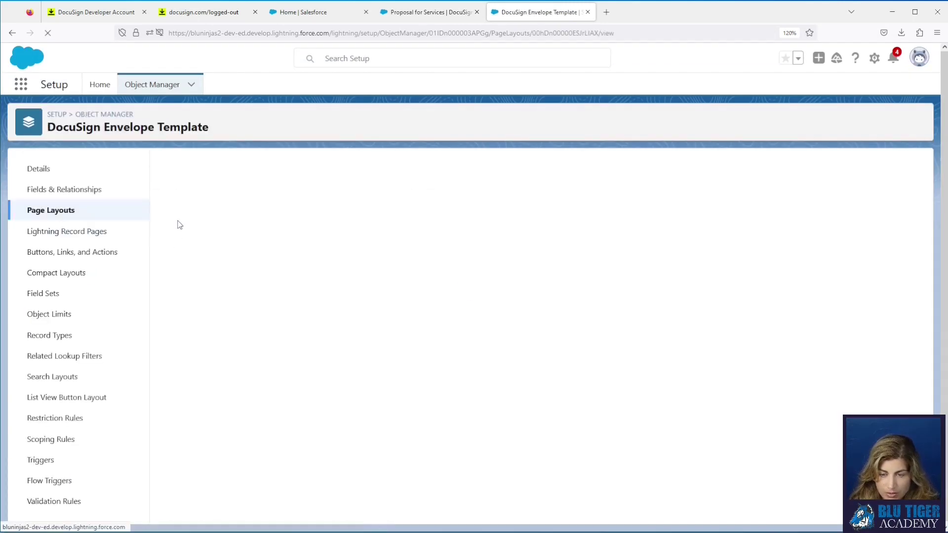
{"action": "scroll", "coordinate": [391, 353], "scroll_direction": "down", "scroll_amount": 8}
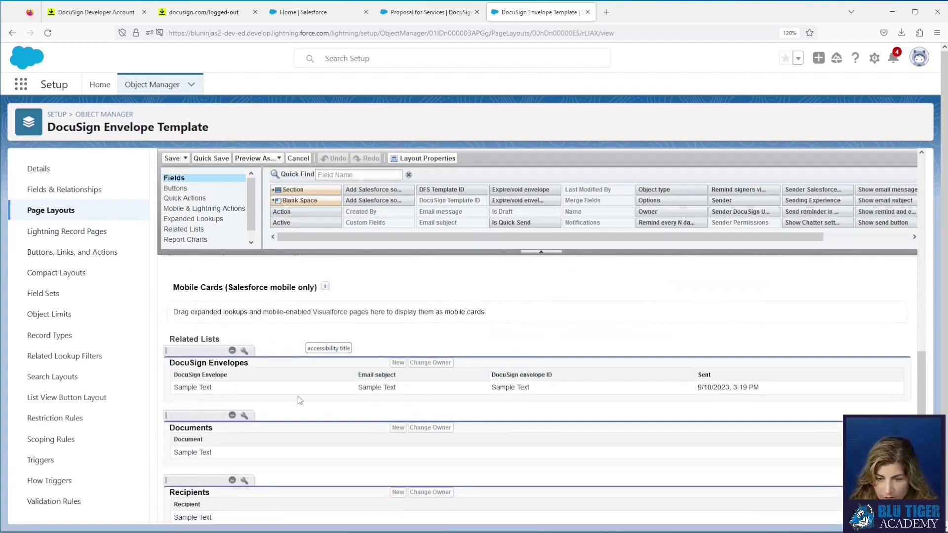
{"action": "scroll", "coordinate": [277, 457], "scroll_direction": "down", "scroll_amount": 1}
{"action": "left_click_drag", "start_coordinate": [204, 462], "coordinate": [213, 390]}
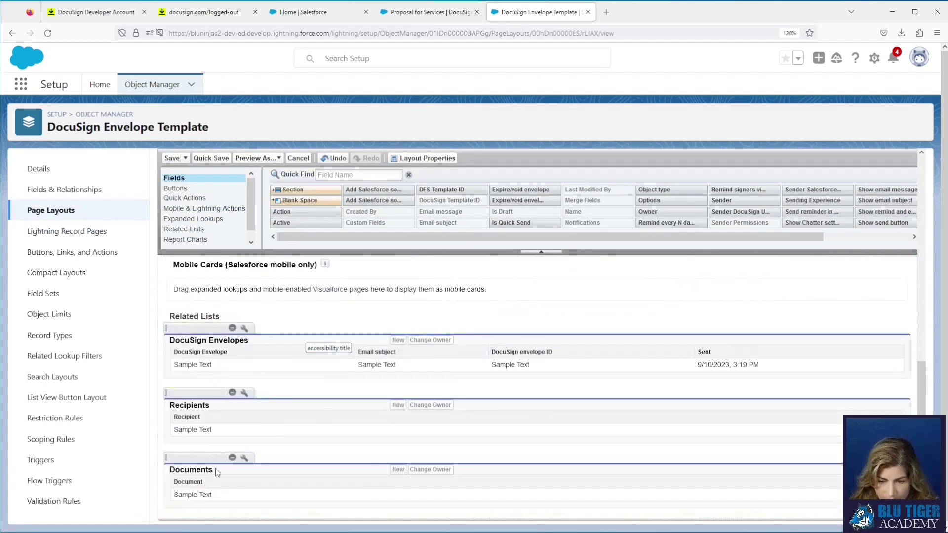
{"action": "left_click", "coordinate": [244, 393]}
Step: Add Name, Type, Relationship, Routing order, Roles and Source ID columns to the Recipients related list
{"action": "scroll", "coordinate": [429, 315], "scroll_direction": "down", "scroll_amount": 2}
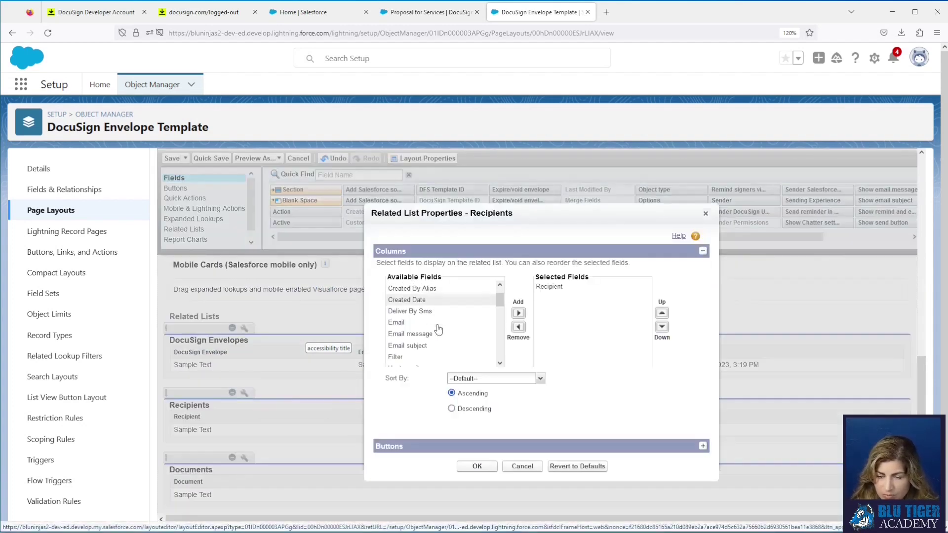
{"action": "scroll", "coordinate": [439, 330], "scroll_direction": "down", "scroll_amount": 5}
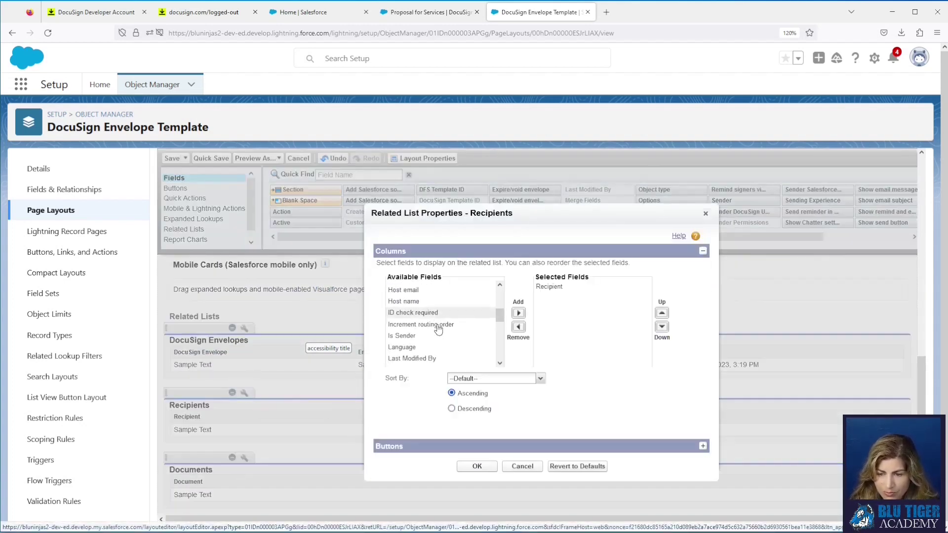
{"action": "left_click", "coordinate": [433, 316]}
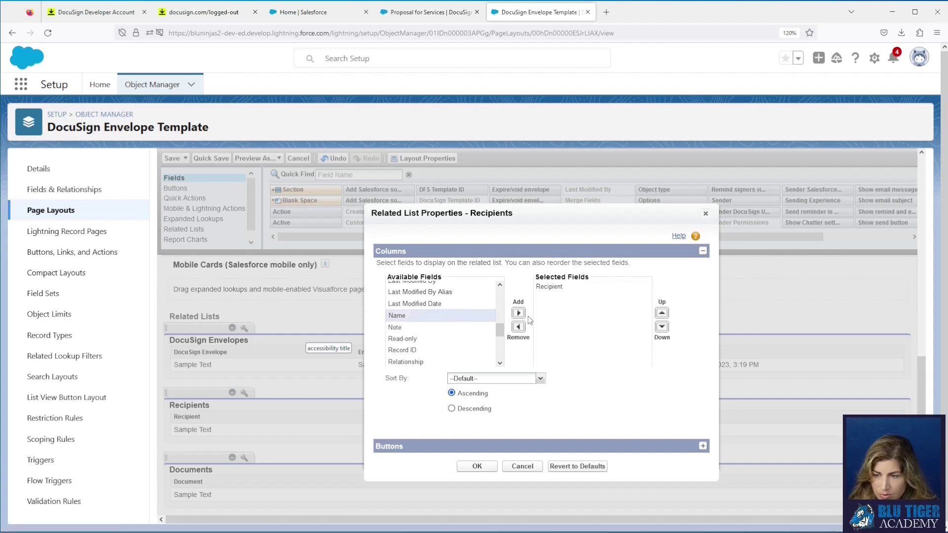
{"action": "left_click", "coordinate": [518, 313]}
{"action": "mouse_move", "coordinate": [499, 332]}
{"action": "left_mouse_down"}
{"action": "mouse_move", "coordinate": [499, 356]}
{"action": "mouse_move", "coordinate": [503, 295]}
{"action": "mouse_move", "coordinate": [501, 339]}
{"action": "left_mouse_up"}
{"action": "double_click", "coordinate": [488, 362]}
{"action": "left_click", "coordinate": [476, 325]}
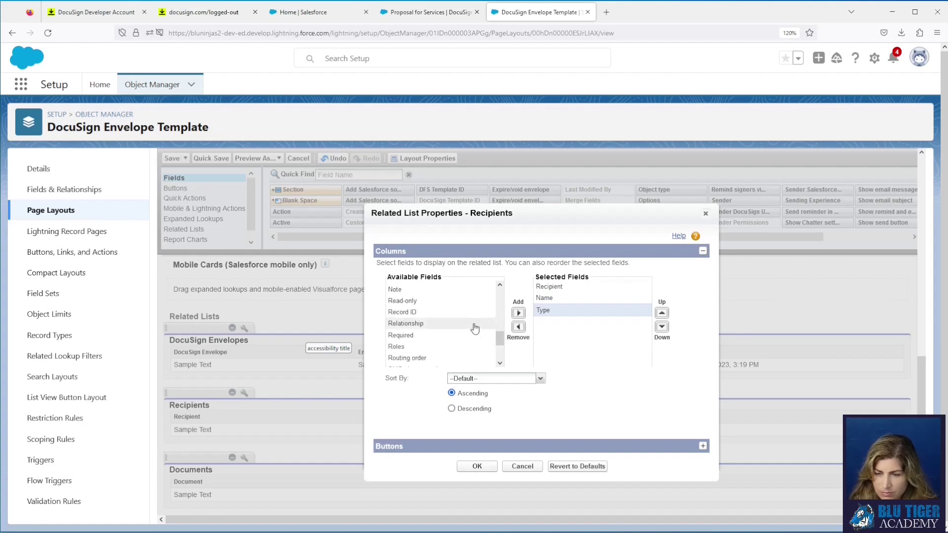
{"action": "left_click", "coordinate": [518, 313]}
{"action": "left_click", "coordinate": [482, 346]}
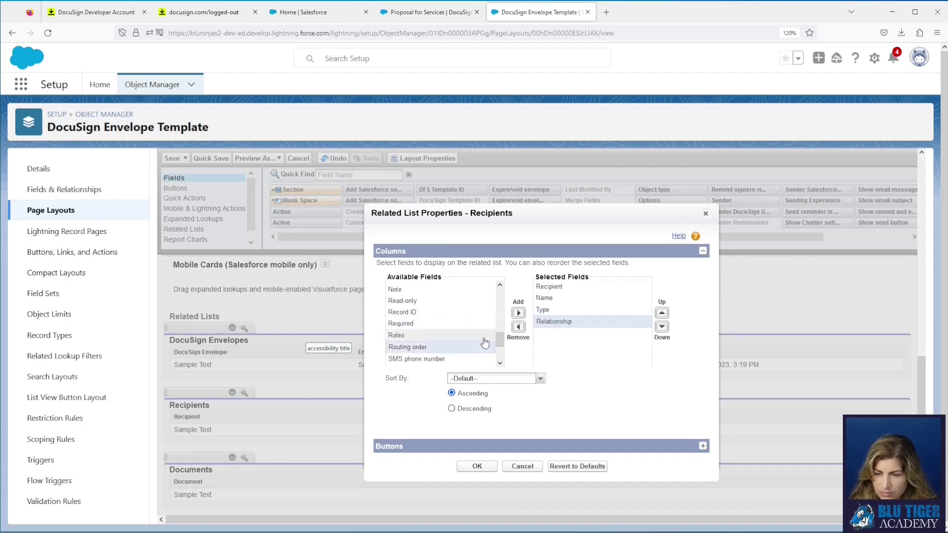
{"action": "left_click", "coordinate": [518, 313]}
{"action": "left_click", "coordinate": [470, 337]}
{"action": "left_click", "coordinate": [518, 313]}
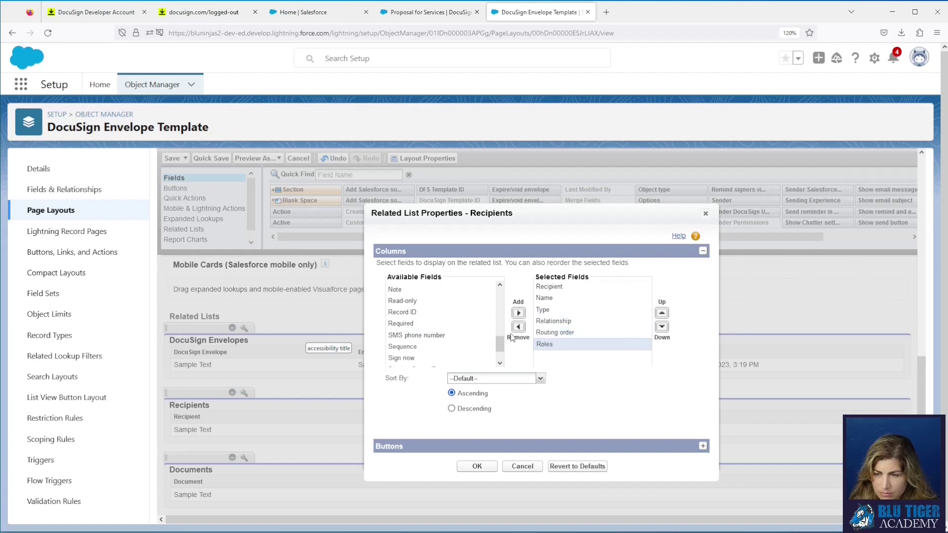
{"action": "left_click_drag", "start_coordinate": [499, 345], "coordinate": [499, 357]}
{"action": "left_click", "coordinate": [459, 361]}
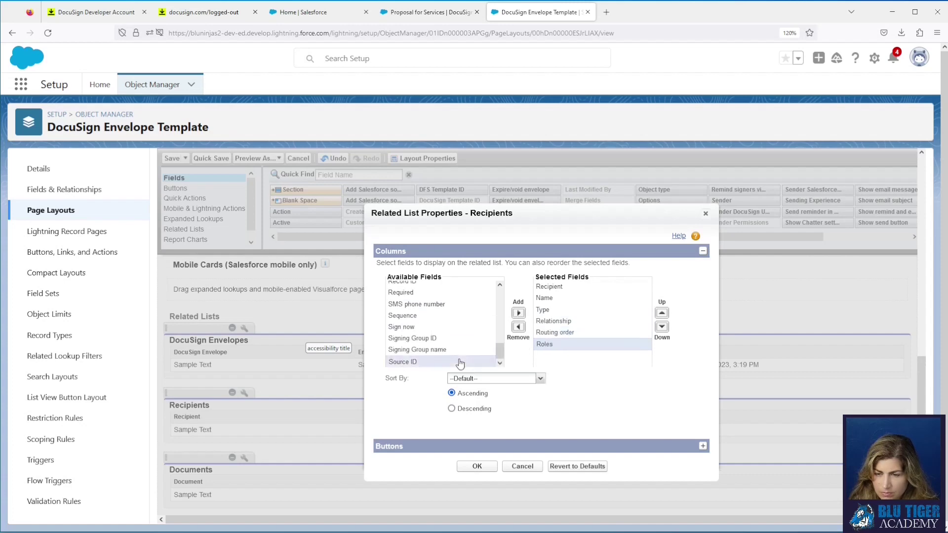
{"action": "left_click", "coordinate": [518, 313]}
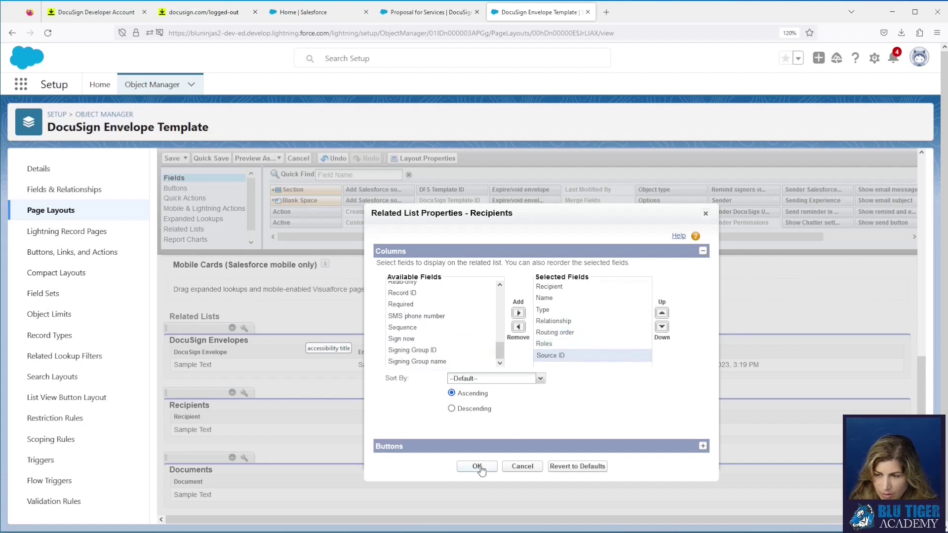
{"action": "left_click", "coordinate": [477, 467]}
Step: Add Name, Record ID, Type, Source ID and Sequence columns to the Documents related list
{"action": "left_click", "coordinate": [244, 459]}
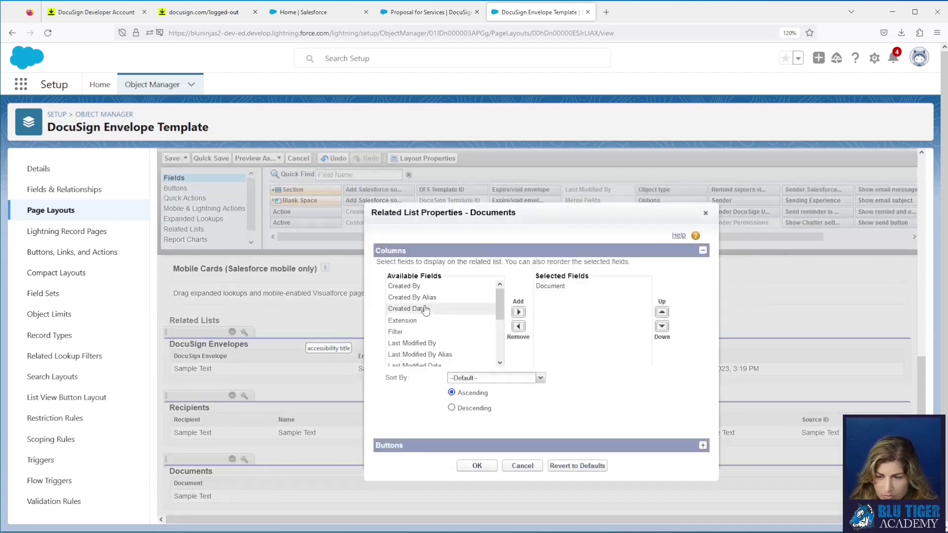
{"action": "scroll", "coordinate": [430, 322], "scroll_direction": "down", "scroll_amount": 2}
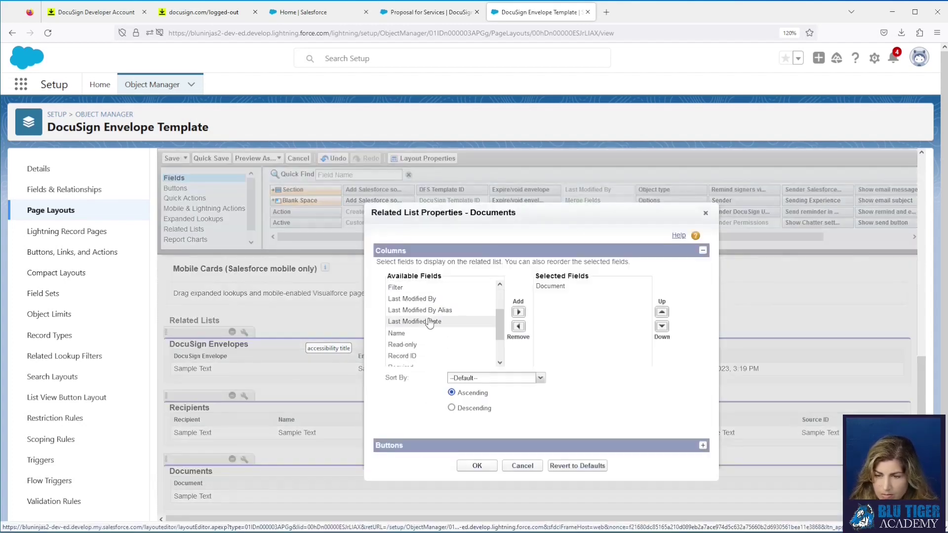
{"action": "left_click", "coordinate": [425, 334]}
{"action": "left_click", "coordinate": [518, 312]}
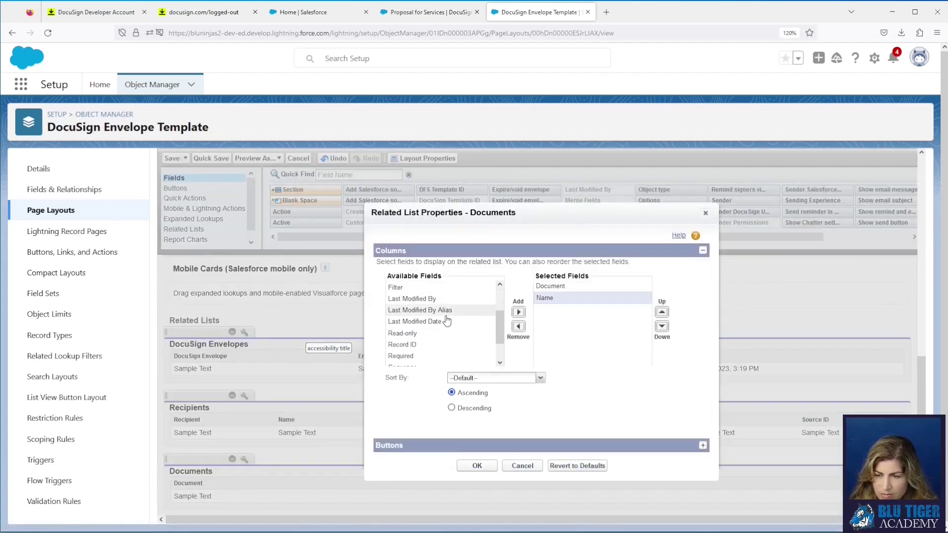
{"action": "scroll", "coordinate": [442, 321], "scroll_direction": "down", "scroll_amount": 2}
{"action": "left_click", "coordinate": [425, 316]}
{"action": "left_click", "coordinate": [518, 313]}
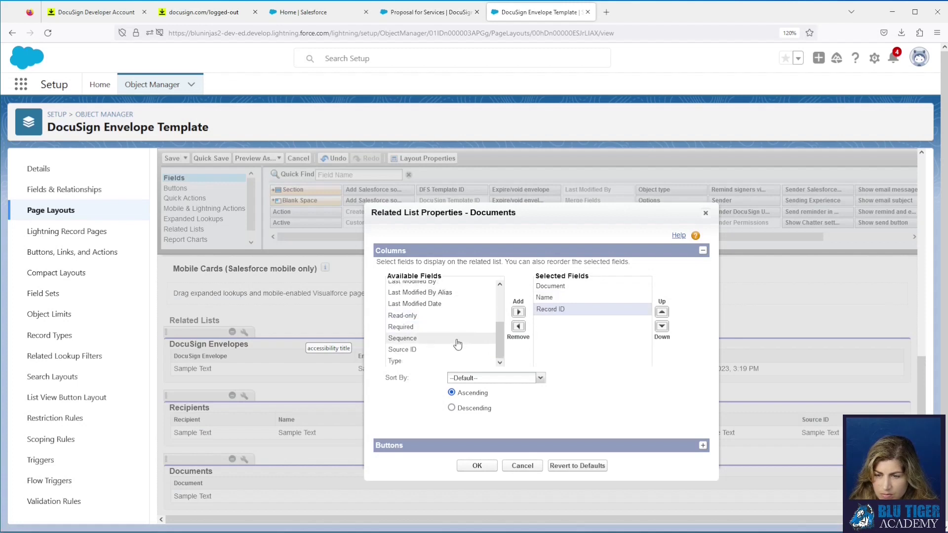
{"action": "left_click", "coordinate": [449, 362]}
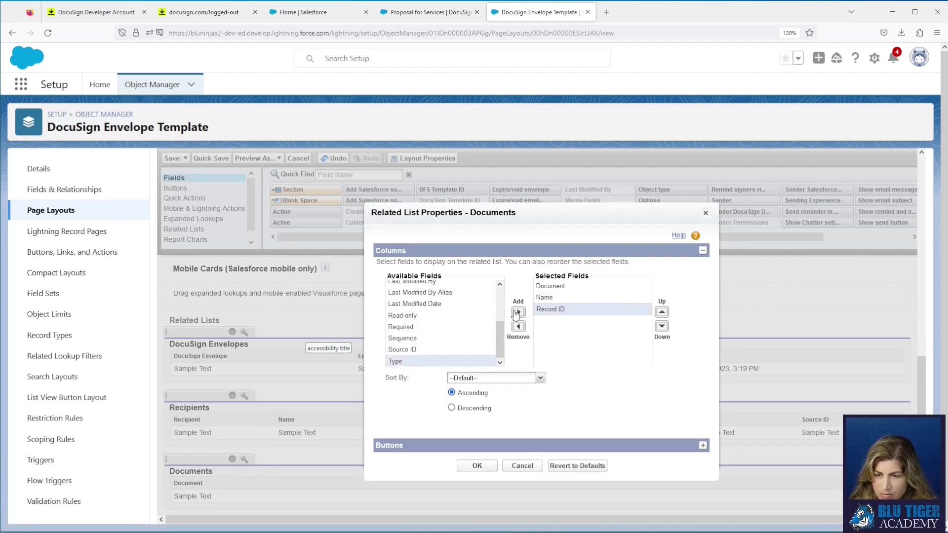
{"action": "left_click", "coordinate": [518, 312]}
{"action": "left_click", "coordinate": [452, 360]}
{"action": "left_click", "coordinate": [519, 313]}
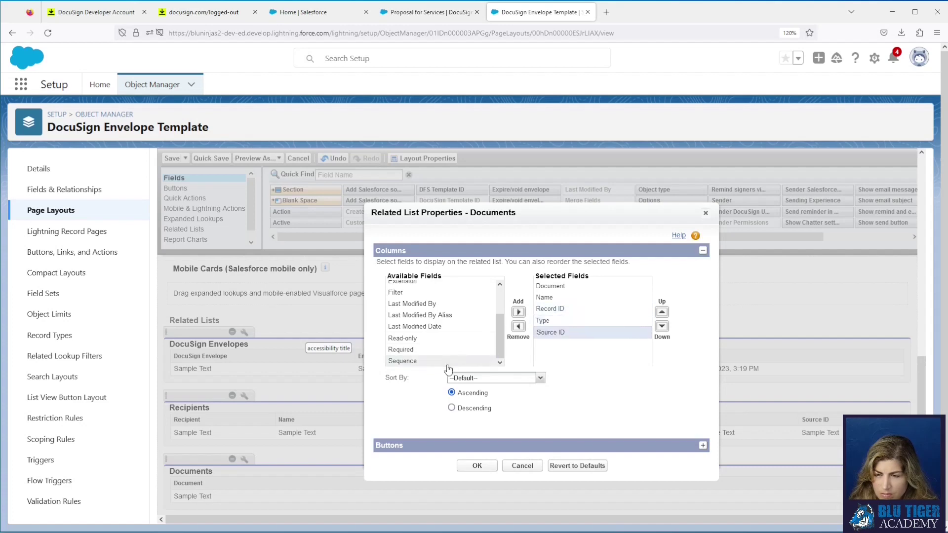
{"action": "left_click", "coordinate": [449, 361]}
{"action": "left_click", "coordinate": [518, 313]}
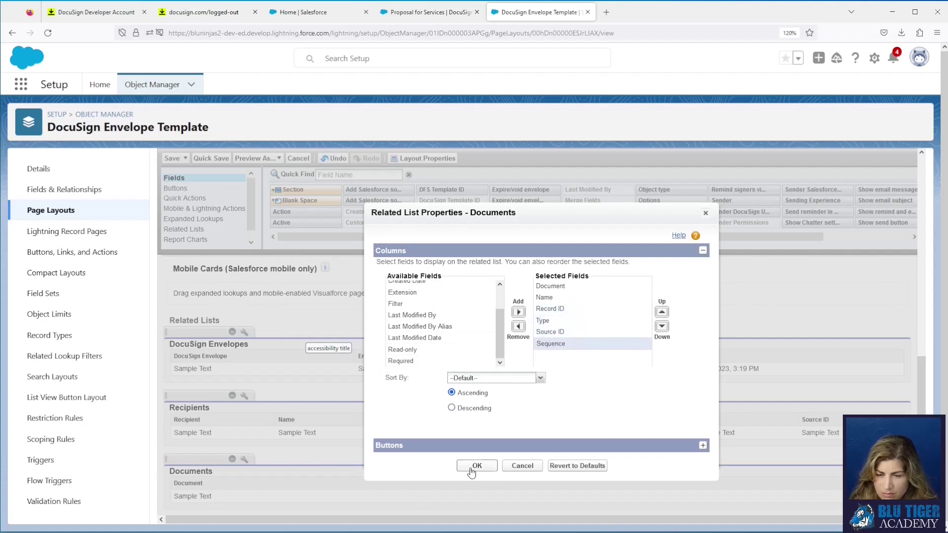
{"action": "left_click", "coordinate": [472, 467]}
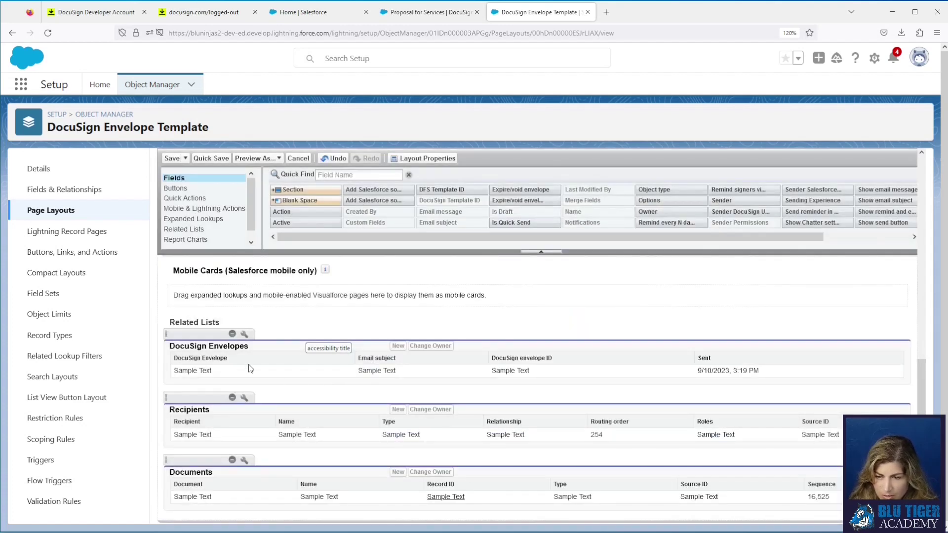
Step: Add Salesforce source ID to DocuSign Envelopes, then save the layout, overwriting users' customizations
{"action": "left_click", "coordinate": [249, 337]}
{"action": "scroll", "coordinate": [446, 322], "scroll_direction": "down", "scroll_amount": 8}
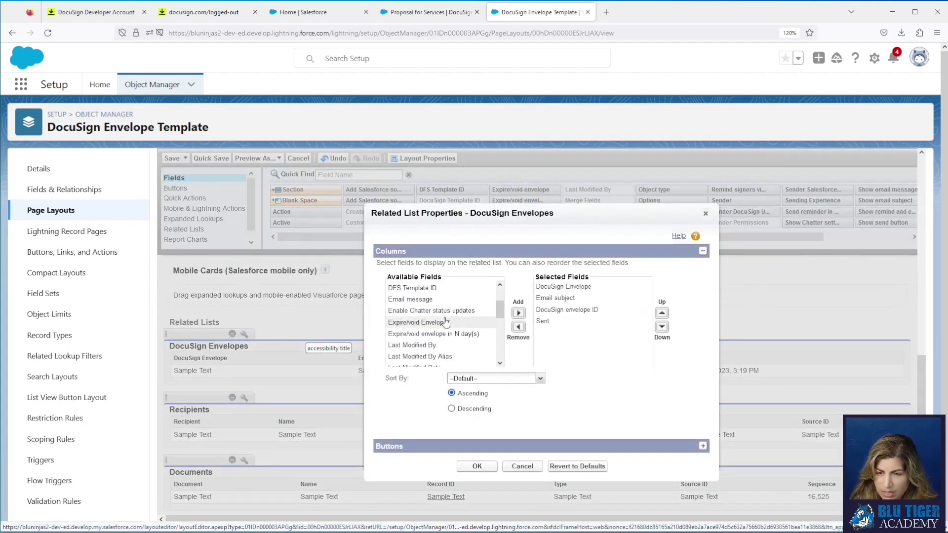
{"action": "scroll", "coordinate": [446, 322], "scroll_direction": "down", "scroll_amount": 2}
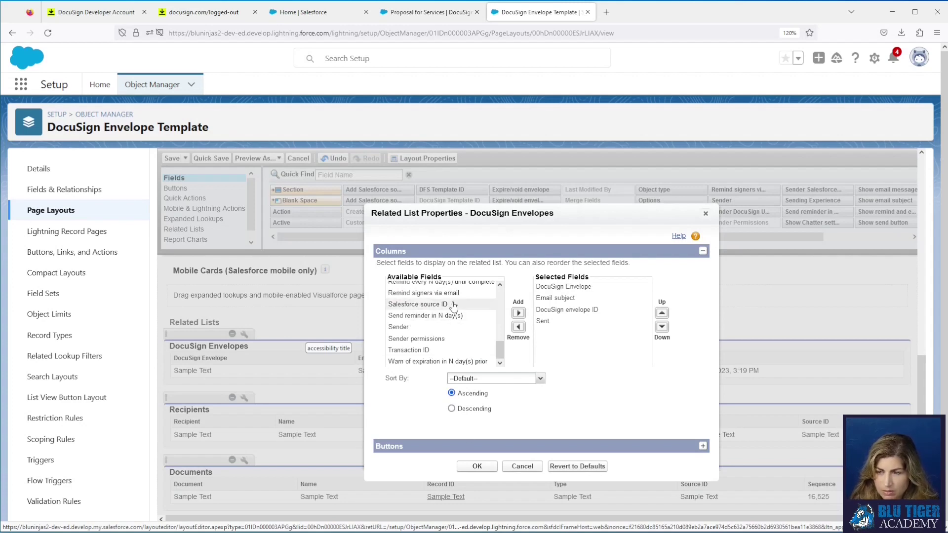
{"action": "left_click", "coordinate": [453, 305]}
{"action": "left_click", "coordinate": [518, 313]}
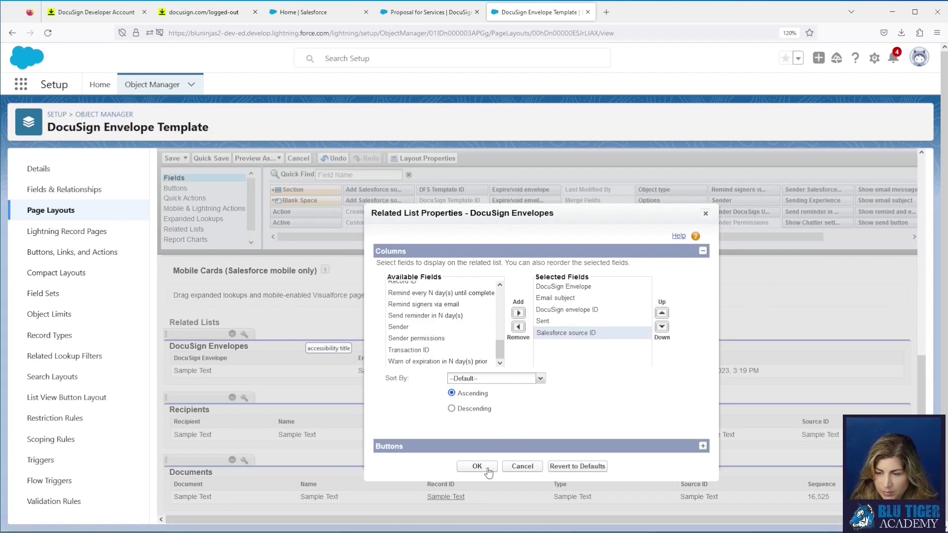
{"action": "left_click", "coordinate": [477, 466]}
{"action": "scroll", "coordinate": [841, 376], "scroll_direction": "up", "scroll_amount": 3}
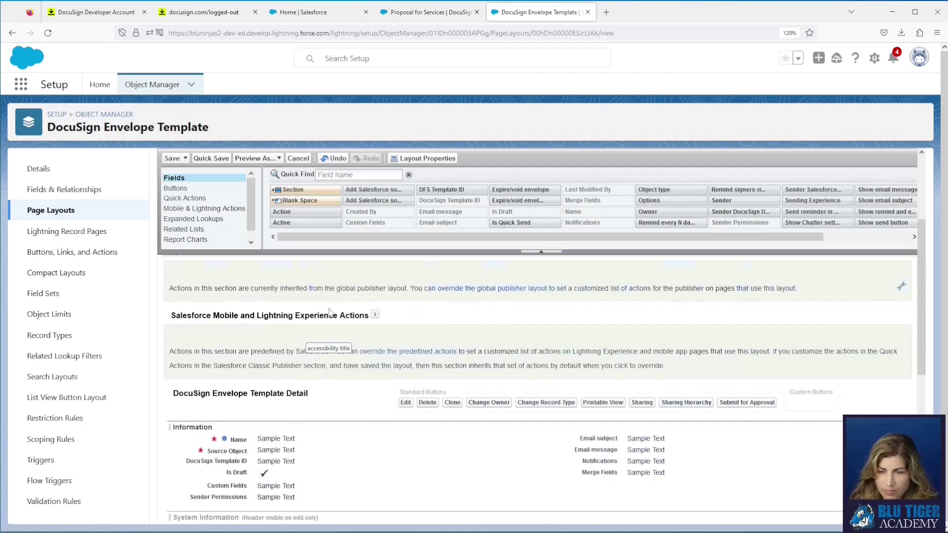
{"action": "left_click", "coordinate": [172, 158]}
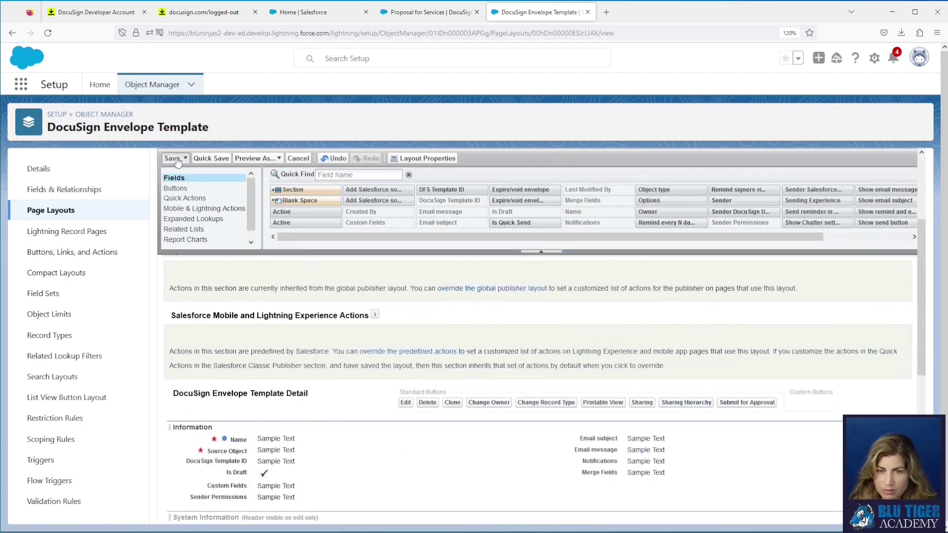
{"action": "left_click", "coordinate": [486, 378]}
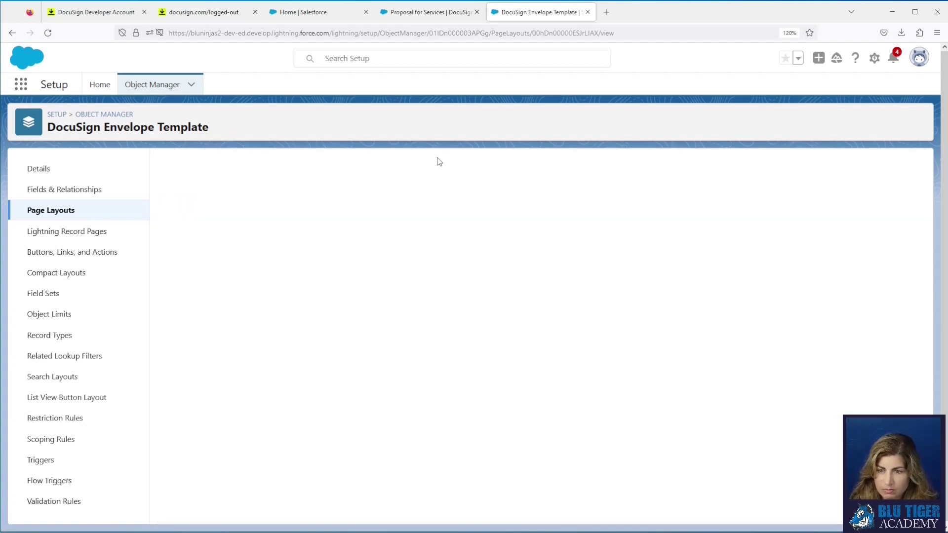
Step: Reload Proposal for Services to review the new columns, then reopen the DocuSign Envelope Configuration Layout
{"action": "left_click", "coordinate": [420, 15]}
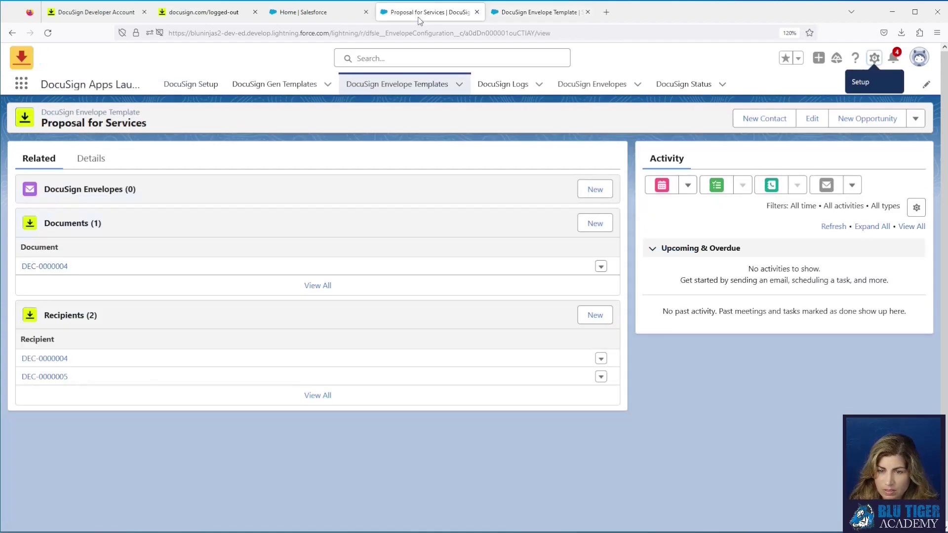
{"action": "left_click", "coordinate": [48, 32]}
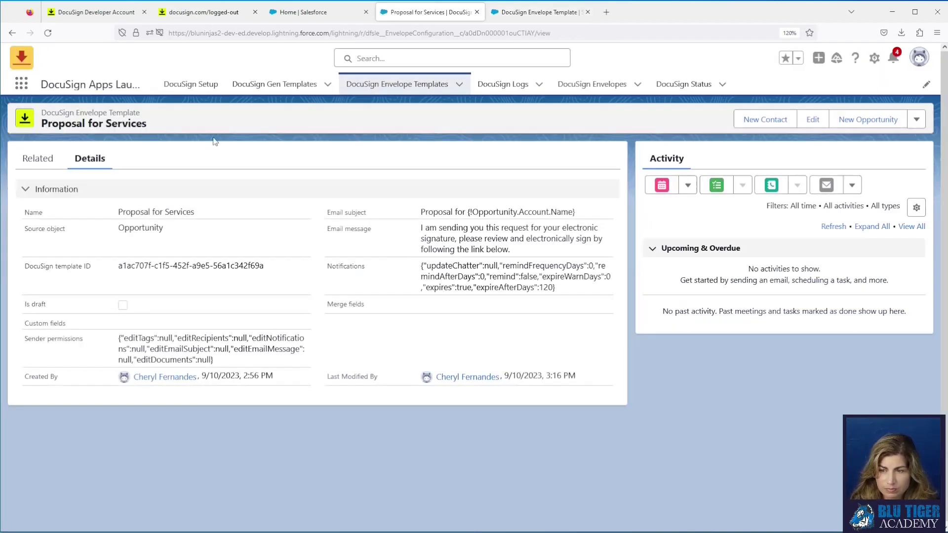
{"action": "left_click", "coordinate": [47, 33]}
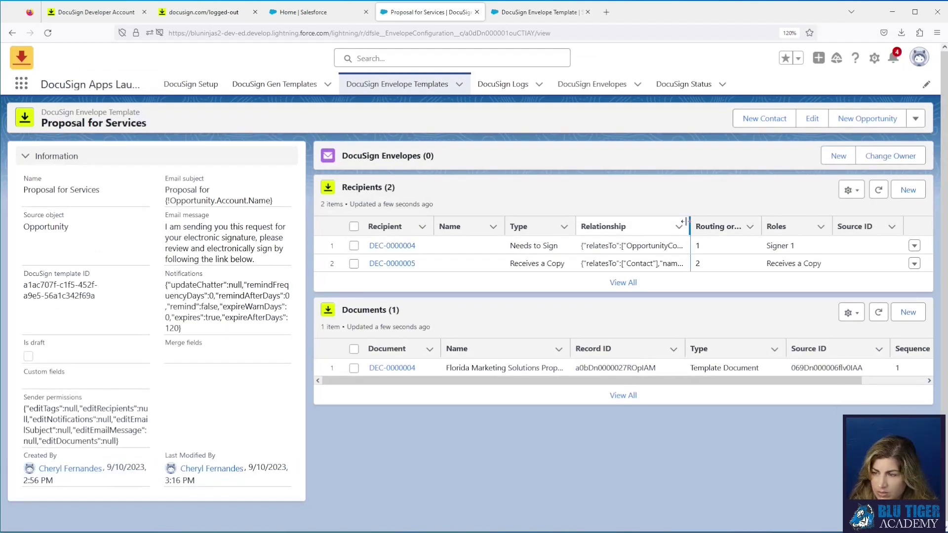
{"action": "left_click_drag", "start_coordinate": [689, 222], "coordinate": [731, 227]}
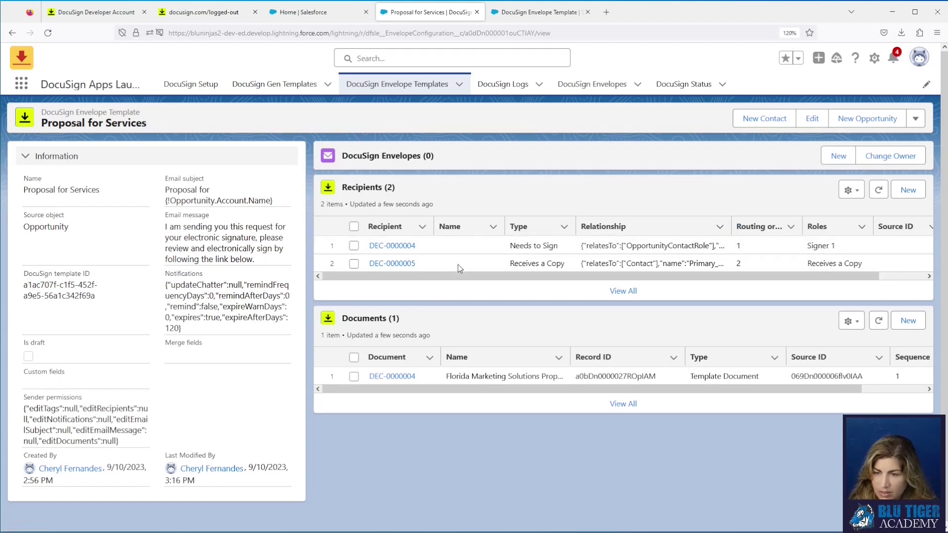
{"action": "left_click", "coordinate": [507, 14]}
{"action": "left_click", "coordinate": [208, 221]}
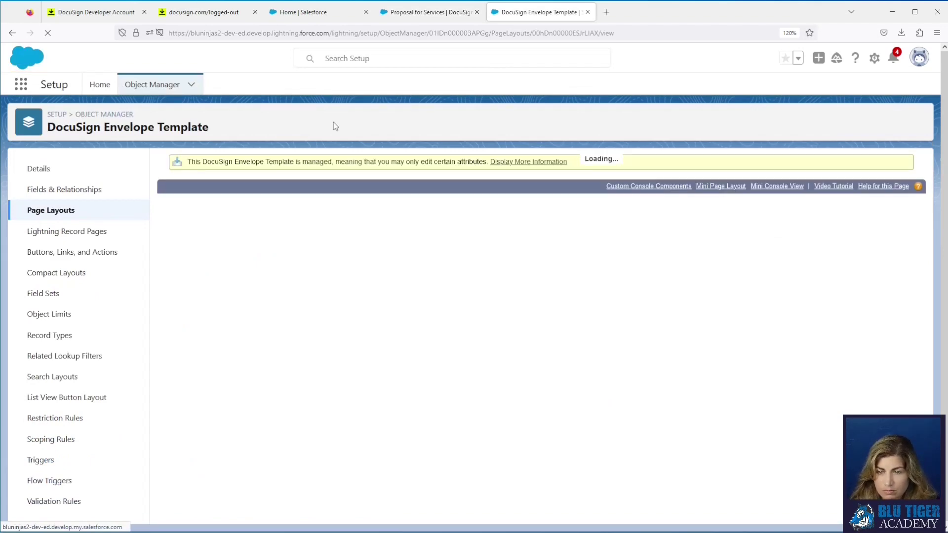
Step: Drop the Name column from the Recipients related list, quick save, and return to Proposal for Services
{"action": "scroll", "coordinate": [391, 348], "scroll_direction": "down", "scroll_amount": 10}
{"action": "scroll", "coordinate": [393, 354], "scroll_direction": "down", "scroll_amount": 2}
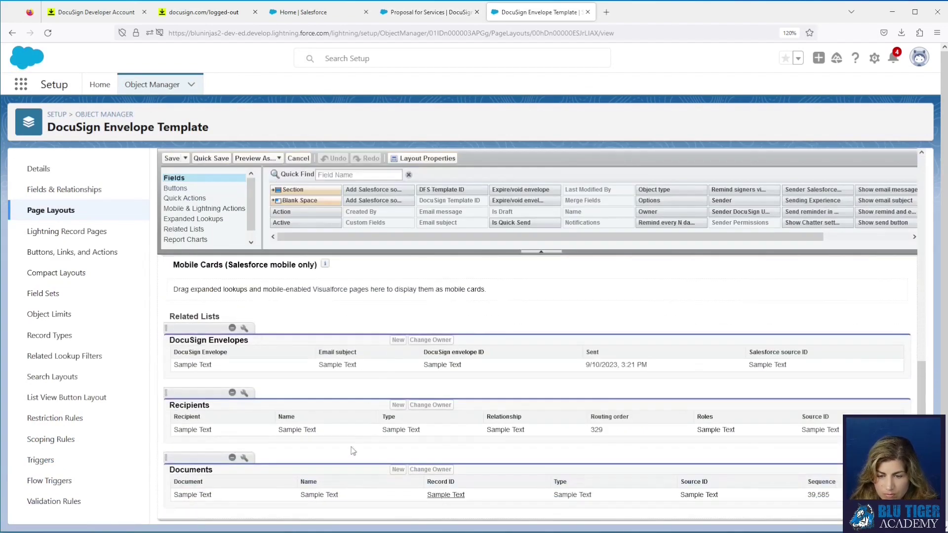
{"action": "left_click", "coordinate": [244, 393]}
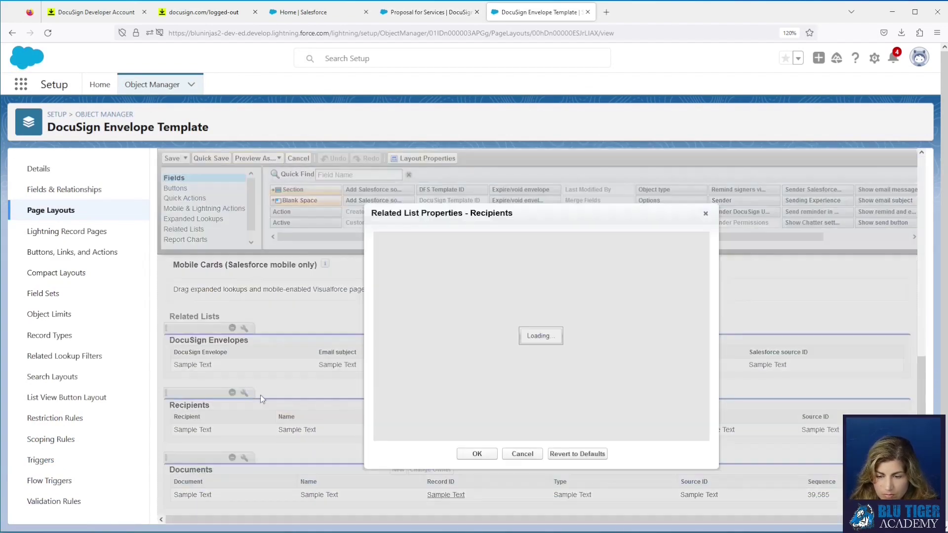
{"action": "left_click", "coordinate": [544, 298]}
{"action": "left_click", "coordinate": [518, 327]}
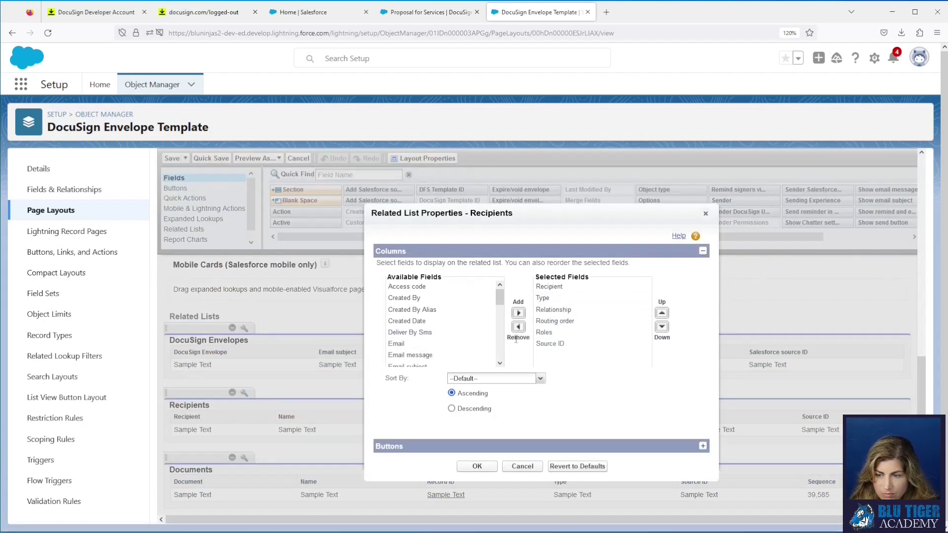
{"action": "left_click", "coordinate": [477, 466]}
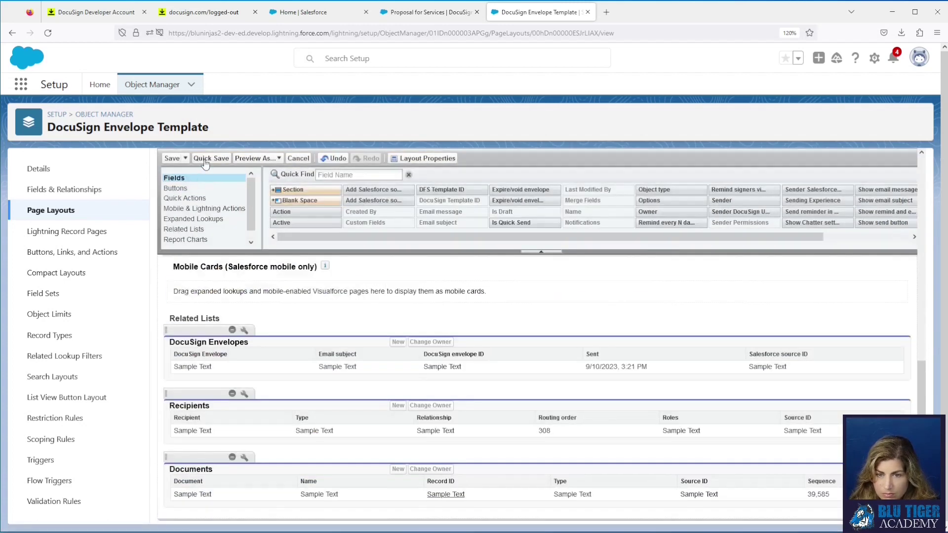
{"action": "left_click", "coordinate": [210, 158]}
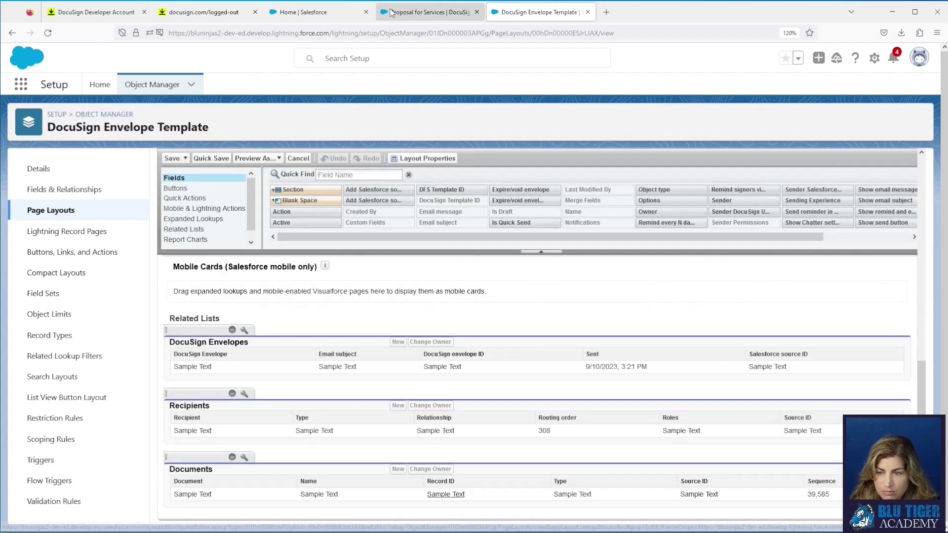
{"action": "left_click", "coordinate": [378, 13]}
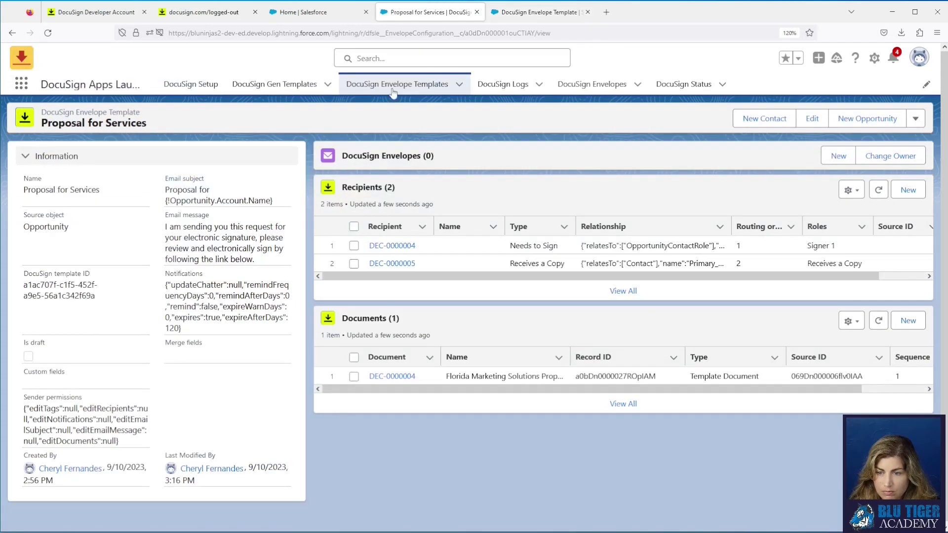
Step: Reload the record, sort Documents by Record ID, copy the document's Source ID, and return to the layout editor
{"action": "left_click", "coordinate": [48, 33]}
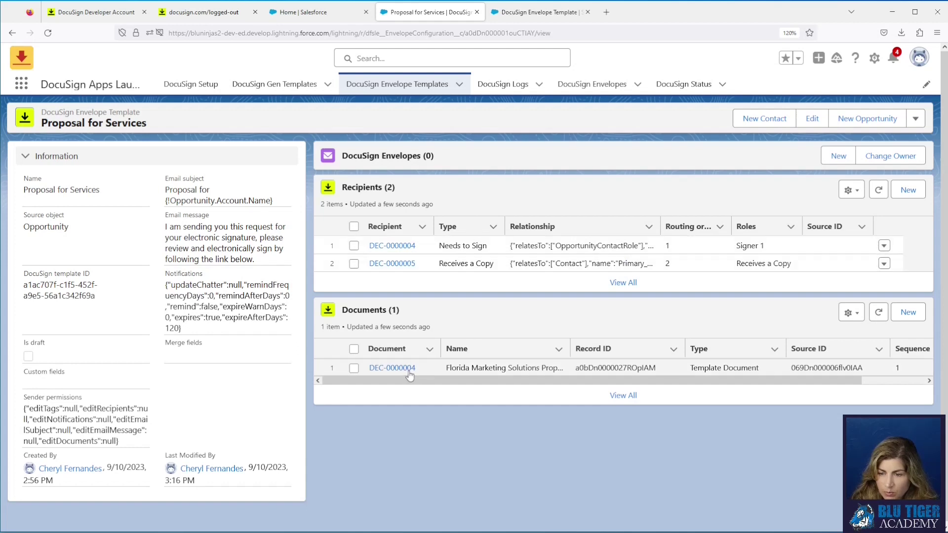
{"action": "left_click", "coordinate": [622, 350]}
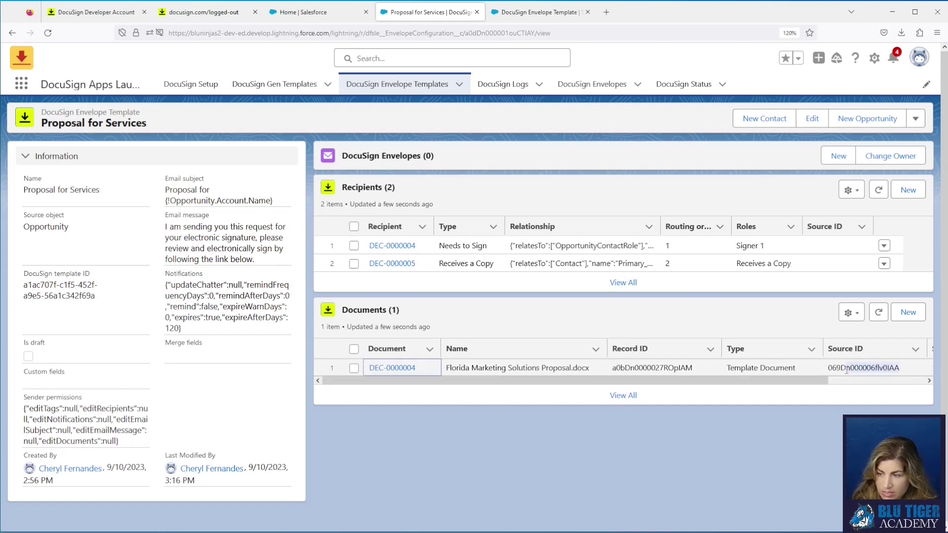
{"action": "left_click_drag", "start_coordinate": [847, 371], "coordinate": [830, 369]}
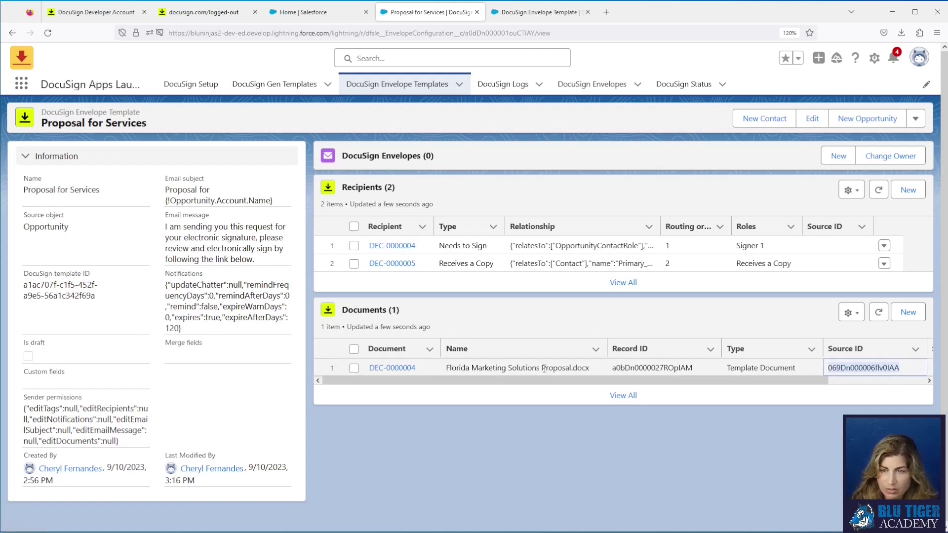
{"action": "right_click", "coordinate": [853, 368]}
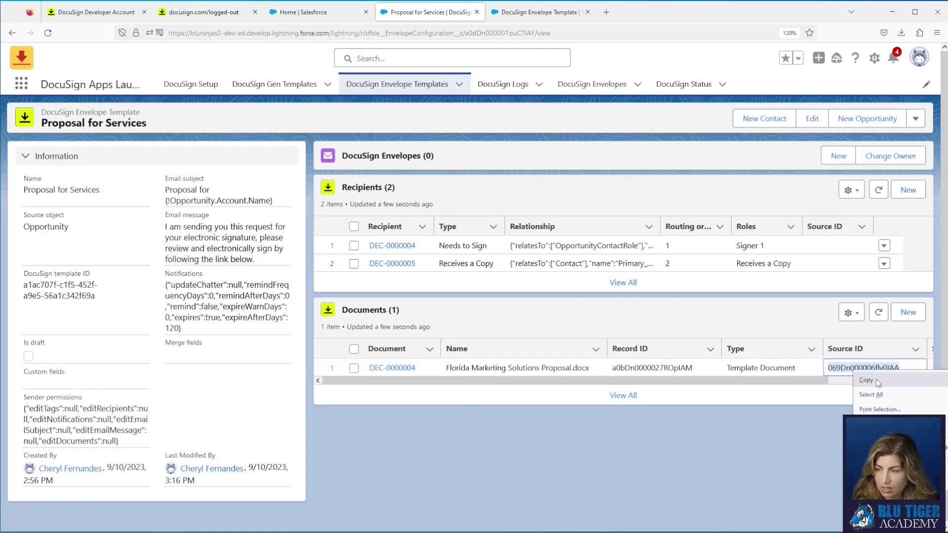
{"action": "left_click", "coordinate": [870, 383]}
{"action": "left_click", "coordinate": [551, 10]}
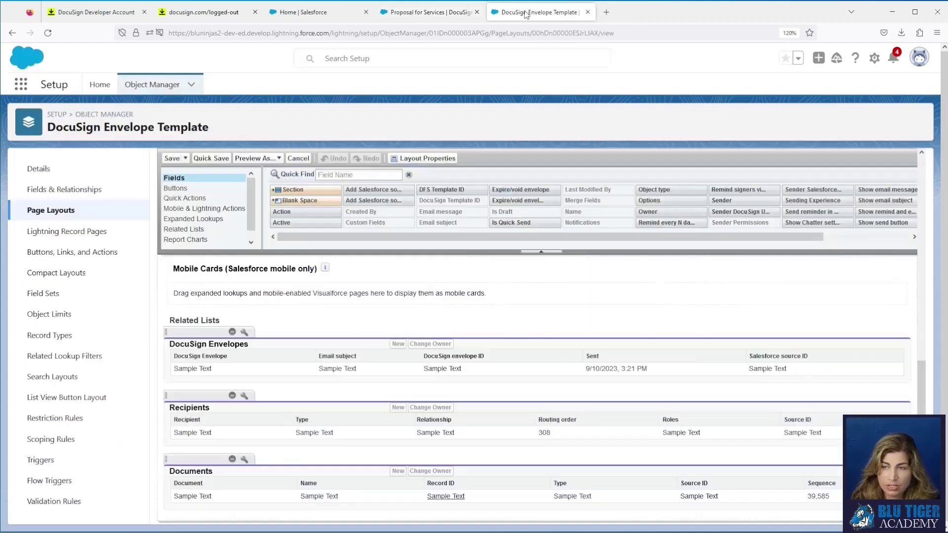
Step: Open the copied file ID as 'Florida Marketing Solutions Proposal Template 09032023.docx' in Lightning, then return to Proposal for Services
{"action": "left_click_drag", "start_coordinate": [331, 33], "coordinate": [639, 35]}
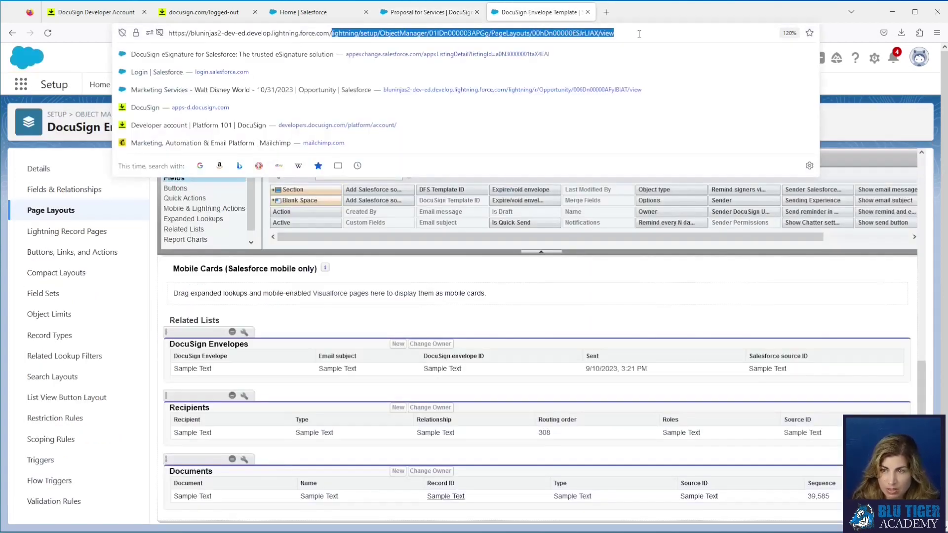
{"action": "key", "text": "ctrl+v"}
{"action": "key", "text": "Return"}
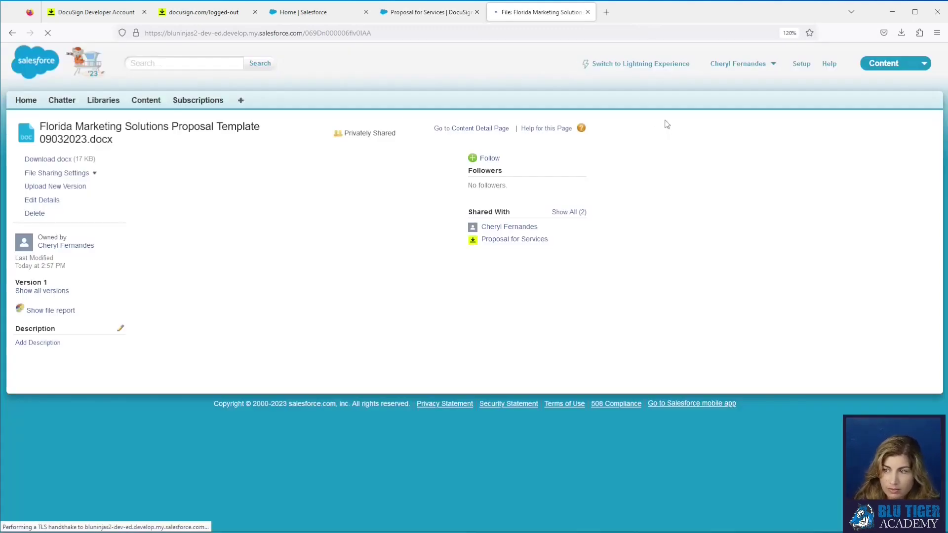
{"action": "left_click", "coordinate": [646, 65]}
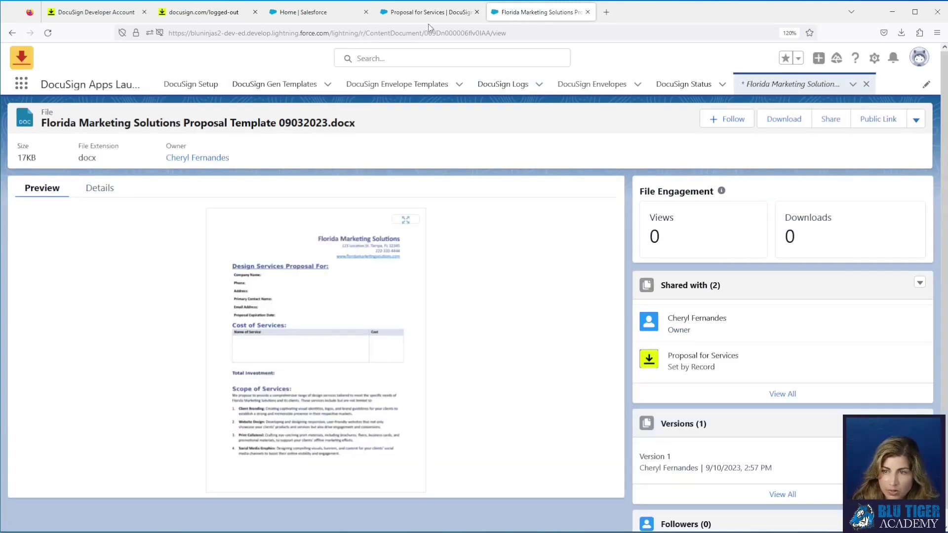
{"action": "left_click", "coordinate": [431, 19]}
{"action": "left_click", "coordinate": [491, 198]}
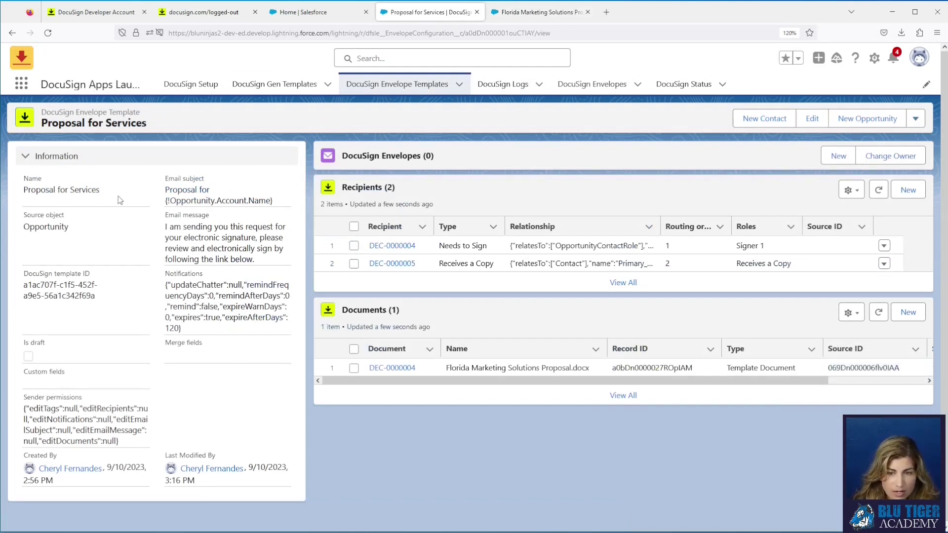
Step: Review the email subject and DocuSign template ID, then reopen the template at its Recipients step
{"action": "left_click_drag", "start_coordinate": [166, 190], "coordinate": [286, 206]}
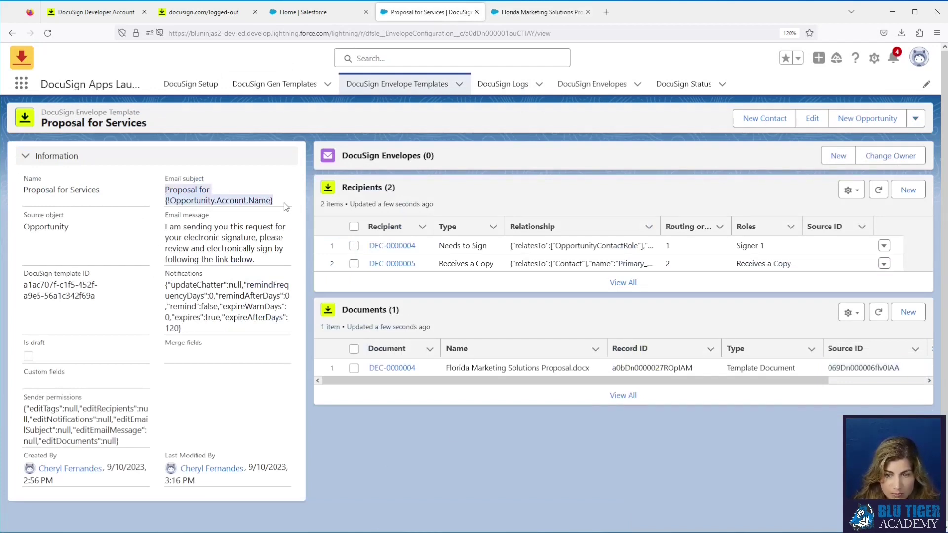
{"action": "left_click_drag", "start_coordinate": [23, 291], "coordinate": [100, 299]}
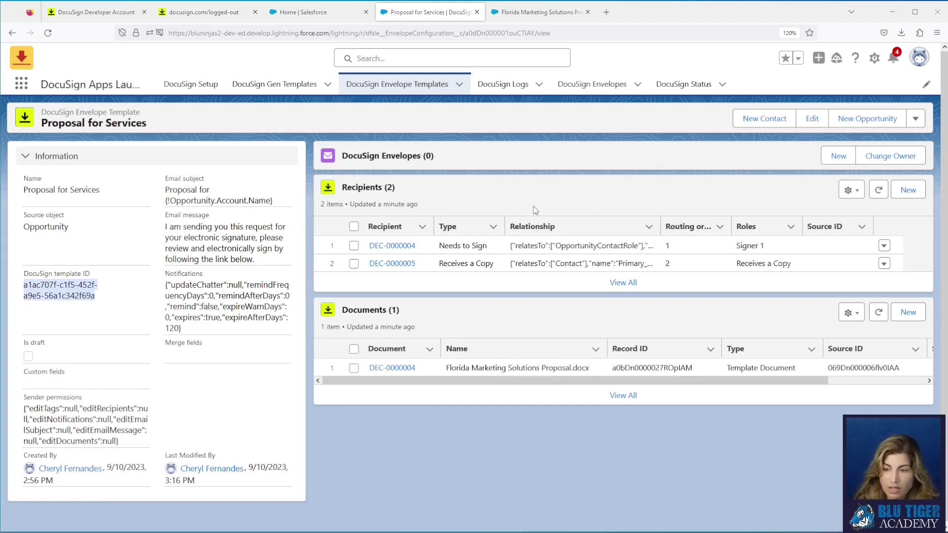
{"action": "left_click", "coordinate": [813, 119]}
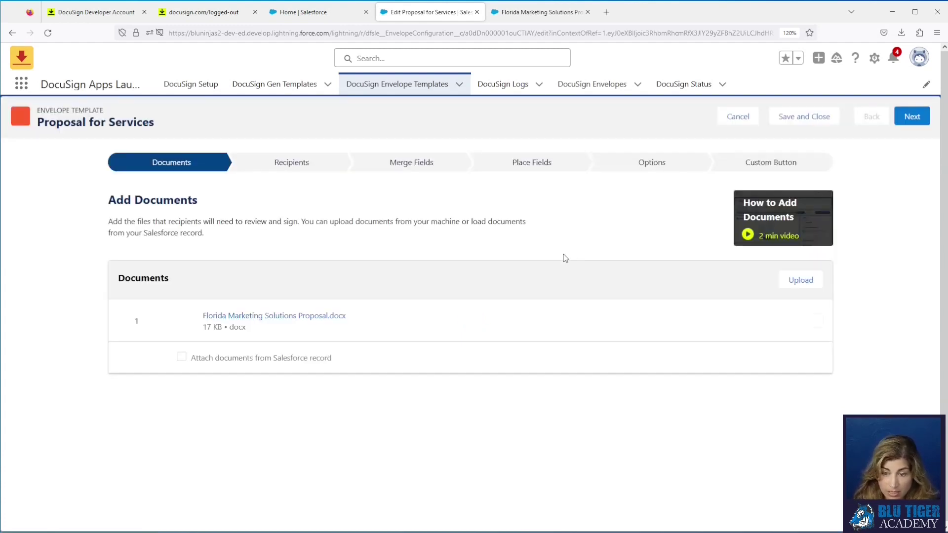
{"action": "left_click", "coordinate": [310, 163]}
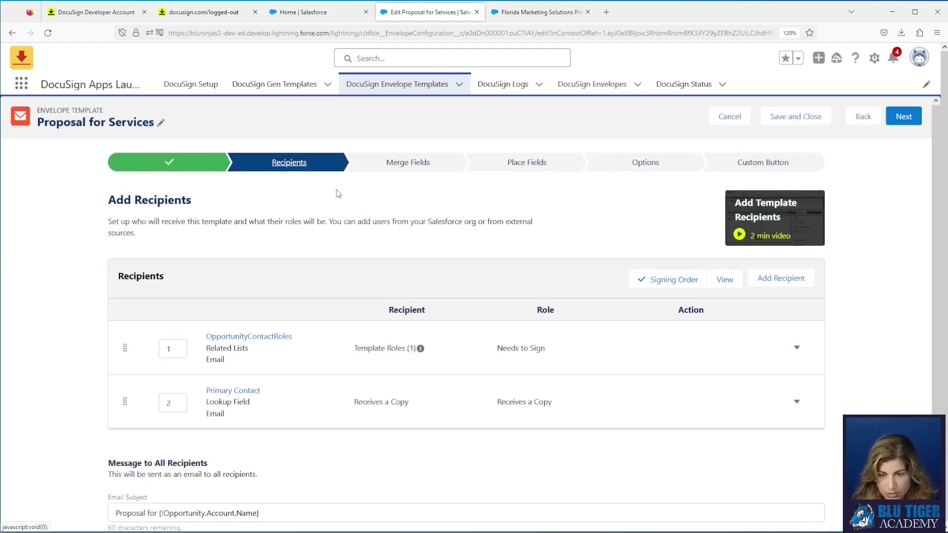
Step: Add the Salesforce user found by searching 'ch' as a recipient with role 'Signer 2'
{"action": "left_click", "coordinate": [775, 279]}
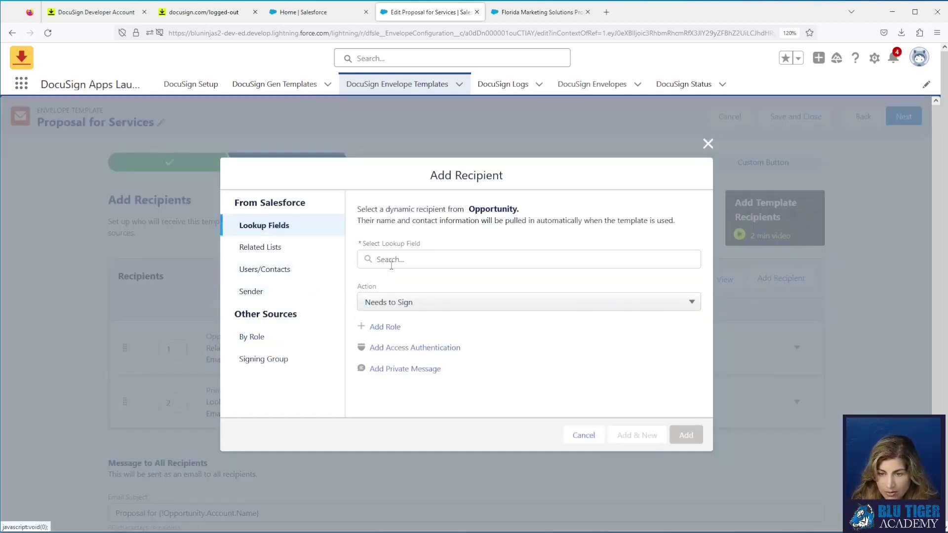
{"action": "left_click", "coordinate": [285, 269]}
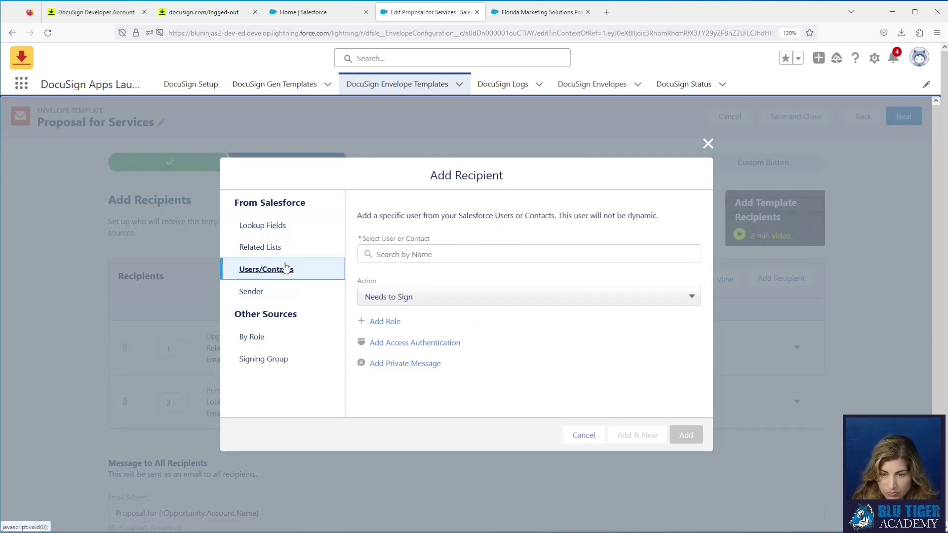
{"action": "left_click", "coordinate": [392, 254]}
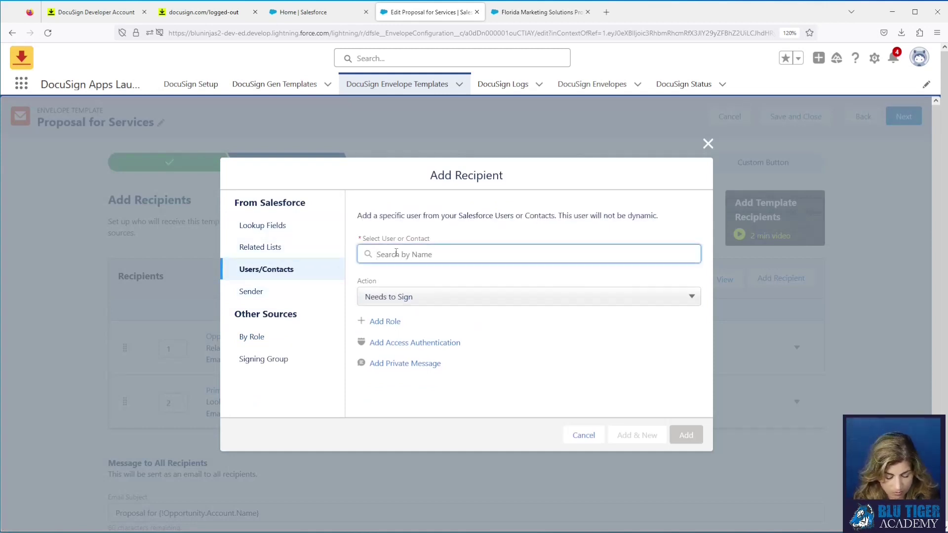
{"action": "type", "text": "cheryl"}
{"action": "left_click", "coordinate": [461, 286]}
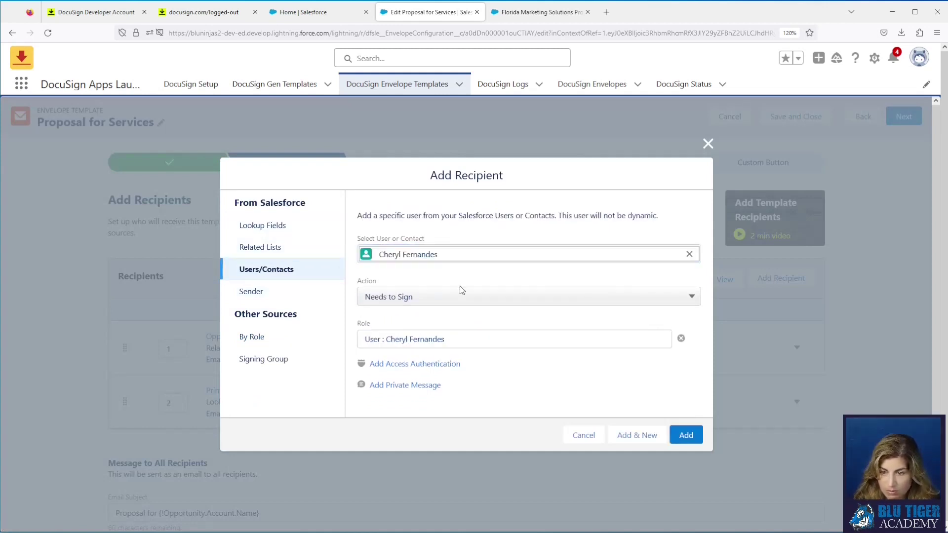
{"action": "left_click", "coordinate": [461, 341]}
{"action": "left_click_drag", "start_coordinate": [461, 346], "coordinate": [320, 337]}
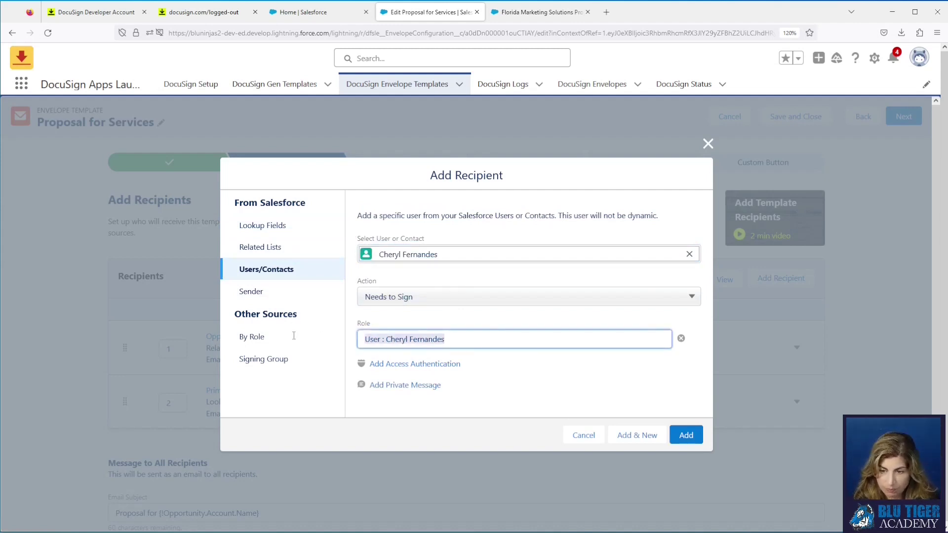
{"action": "type", "text": "Signer 2"}
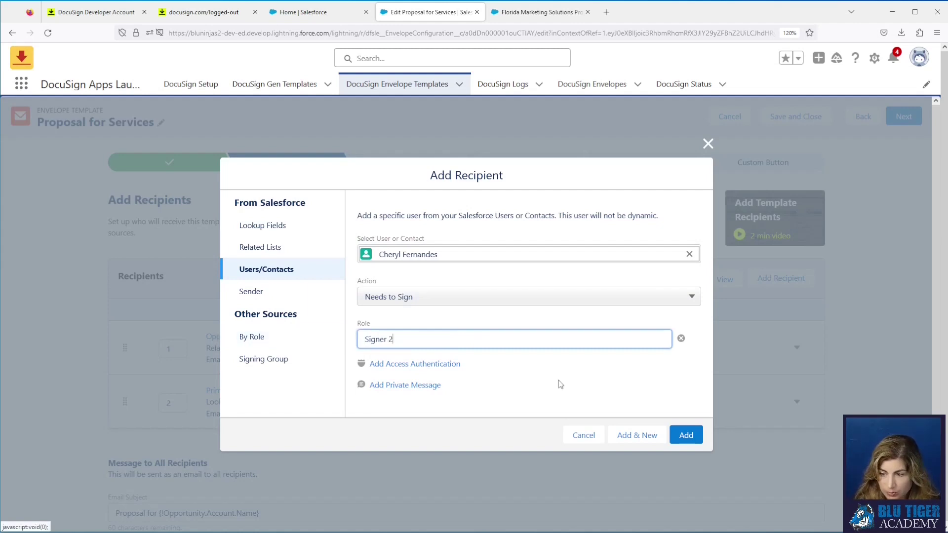
{"action": "left_click", "coordinate": [684, 435]}
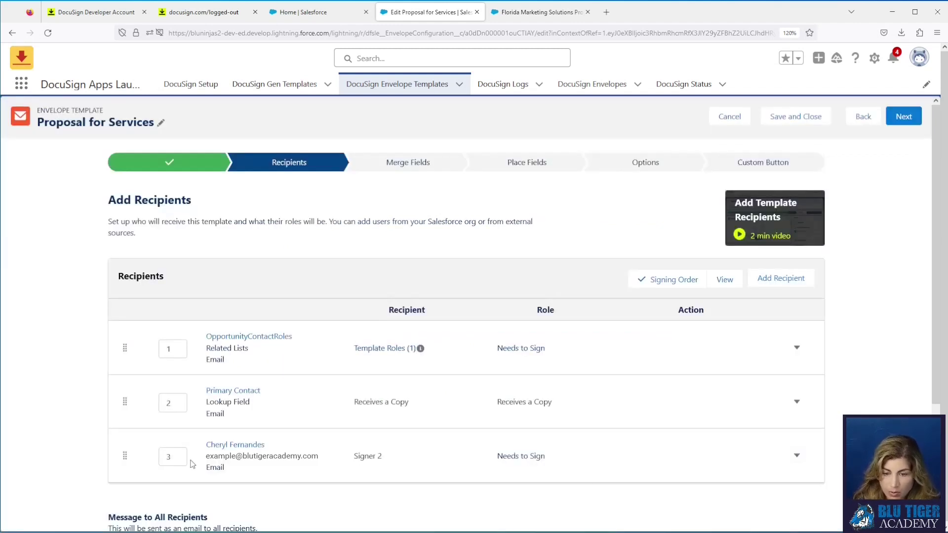
Step: Move the new signer to position 2 and advance past Merge Fields to Place Fields
{"action": "left_click_drag", "start_coordinate": [132, 460], "coordinate": [131, 400]}
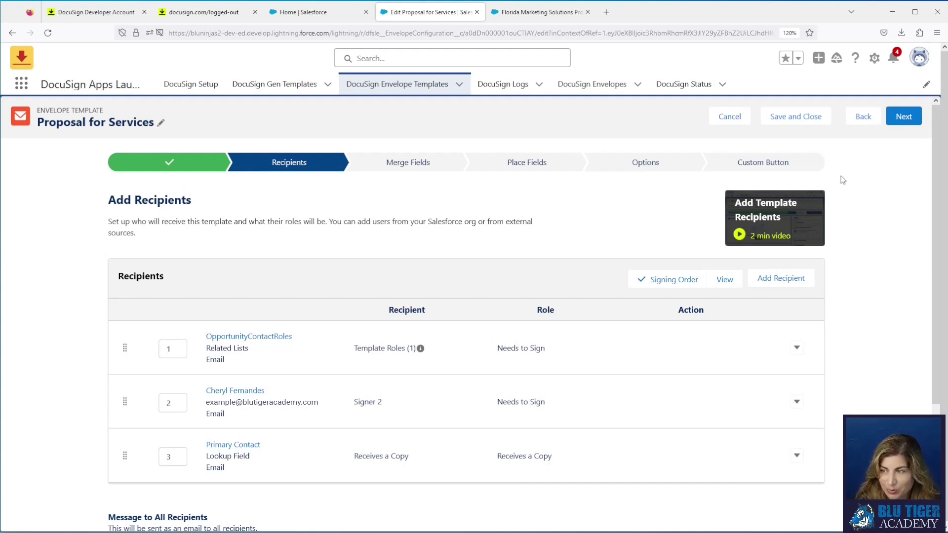
{"action": "left_click", "coordinate": [903, 117]}
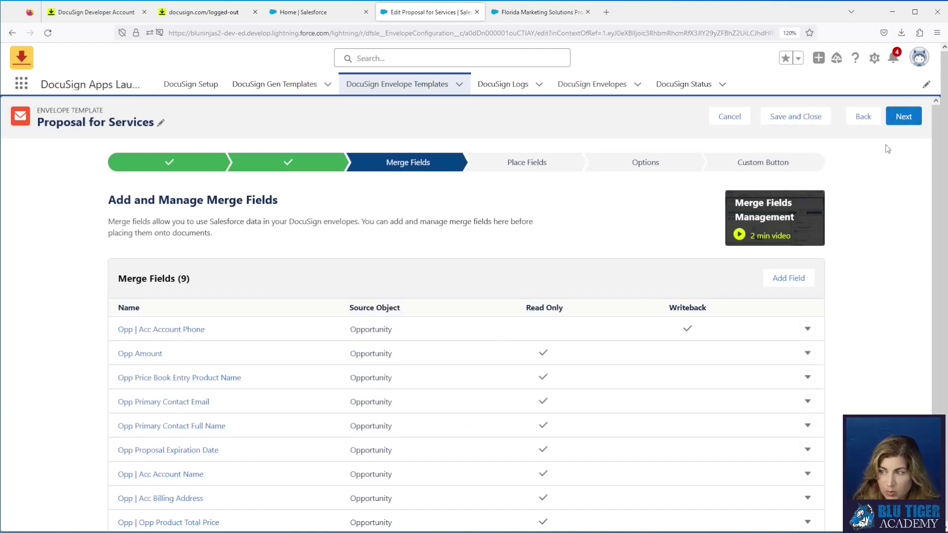
{"action": "left_click", "coordinate": [904, 119]}
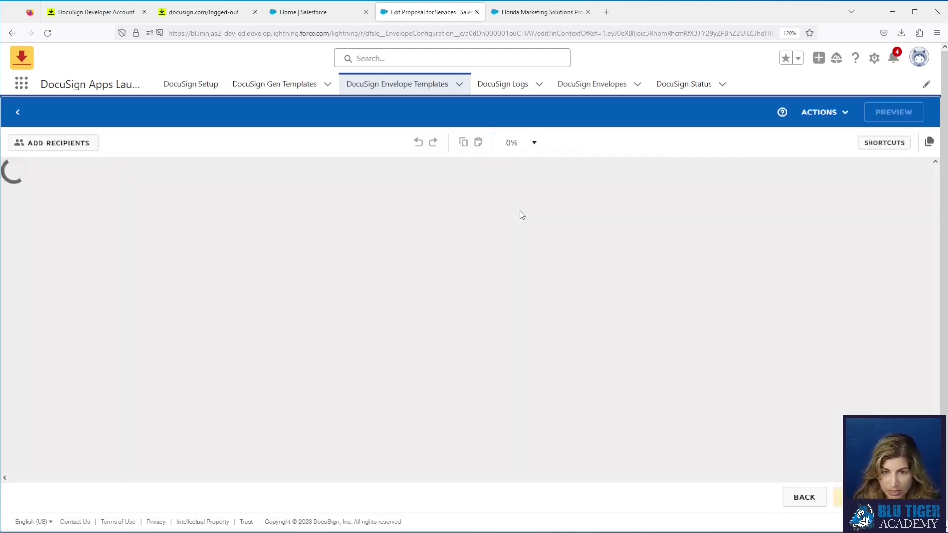
{"action": "scroll", "coordinate": [399, 277], "scroll_direction": "down", "scroll_amount": 2}
{"action": "scroll", "coordinate": [399, 277], "scroll_direction": "down", "scroll_amount": 5}
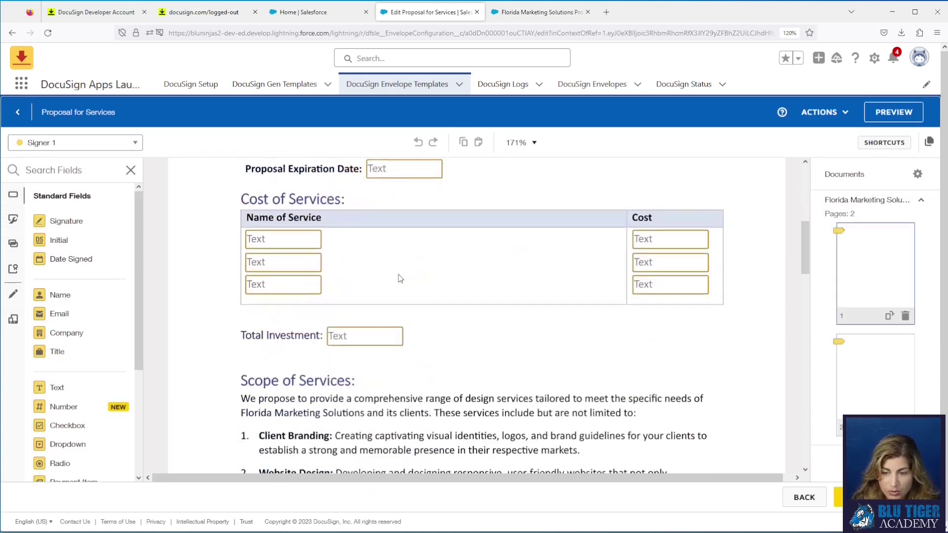
{"action": "scroll", "coordinate": [400, 278], "scroll_direction": "down", "scroll_amount": 10}
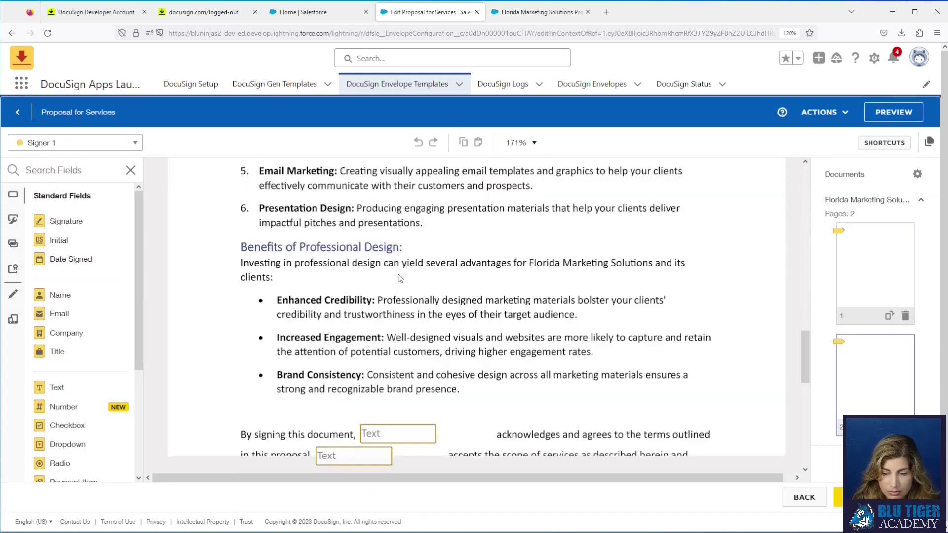
{"action": "left_click", "coordinate": [57, 144]}
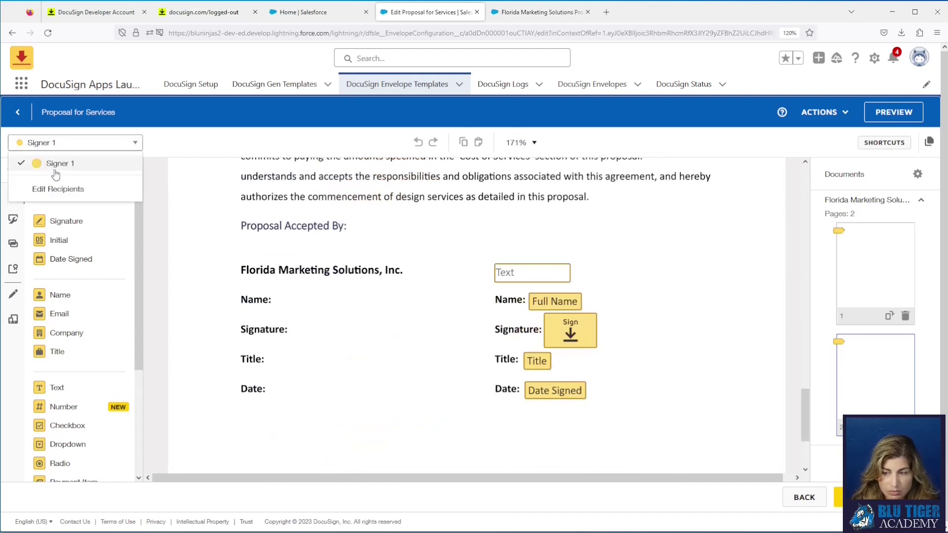
{"action": "left_click", "coordinate": [806, 499]}
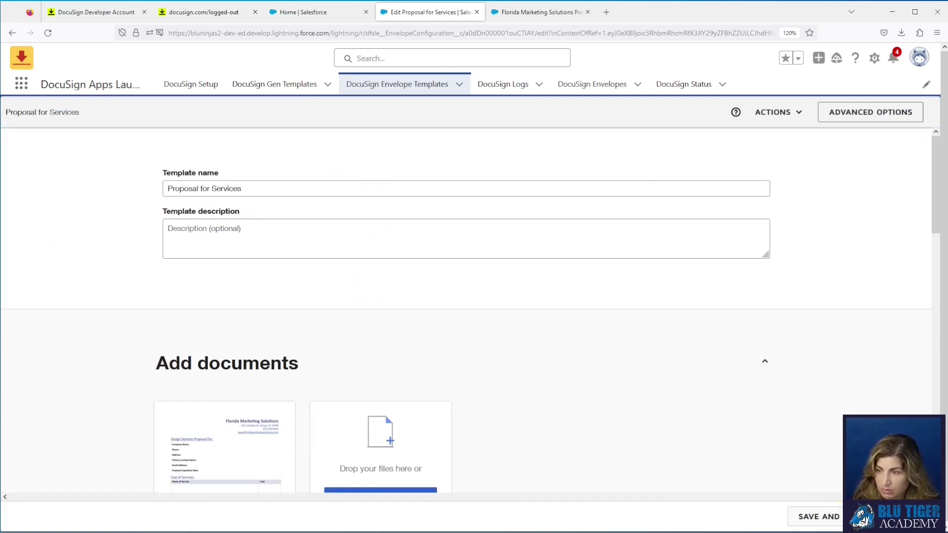
{"action": "left_click", "coordinate": [905, 516]}
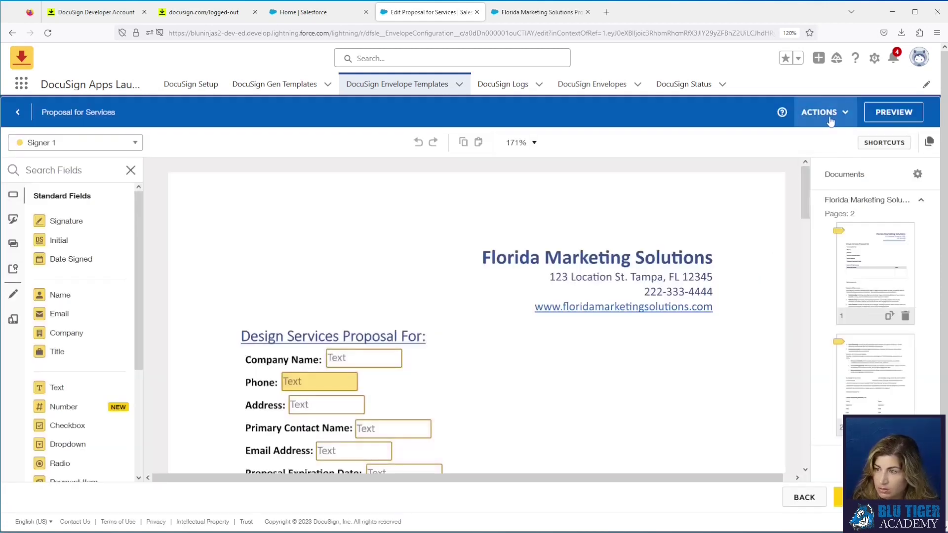
Step: Discard all unsaved field changes and close the field editor back to the template steps
{"action": "left_click", "coordinate": [831, 112]}
{"action": "left_click", "coordinate": [811, 149]}
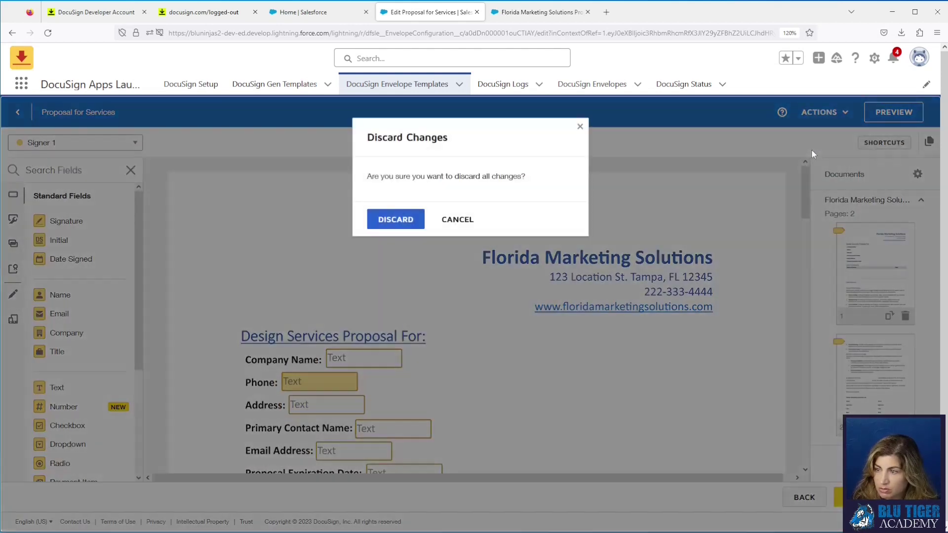
{"action": "left_click", "coordinate": [390, 223]}
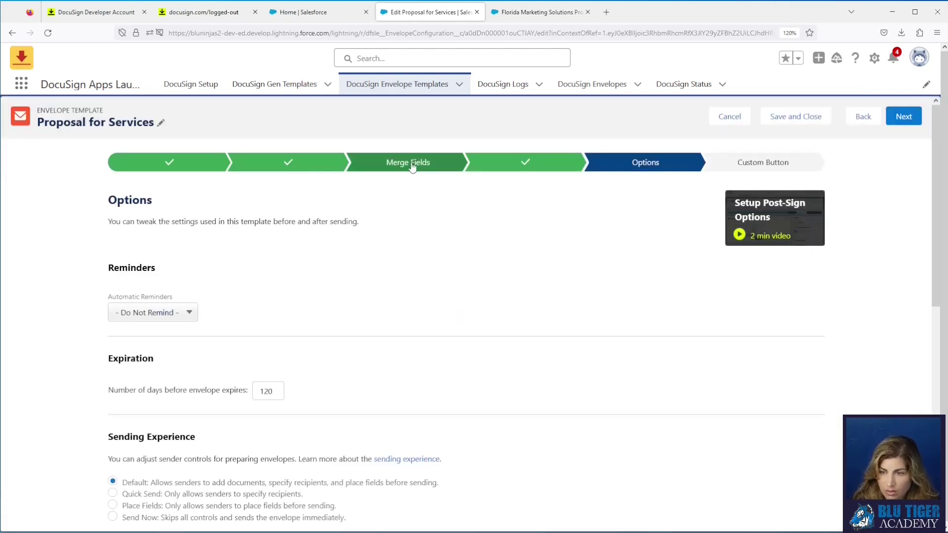
{"action": "left_click", "coordinate": [861, 118]}
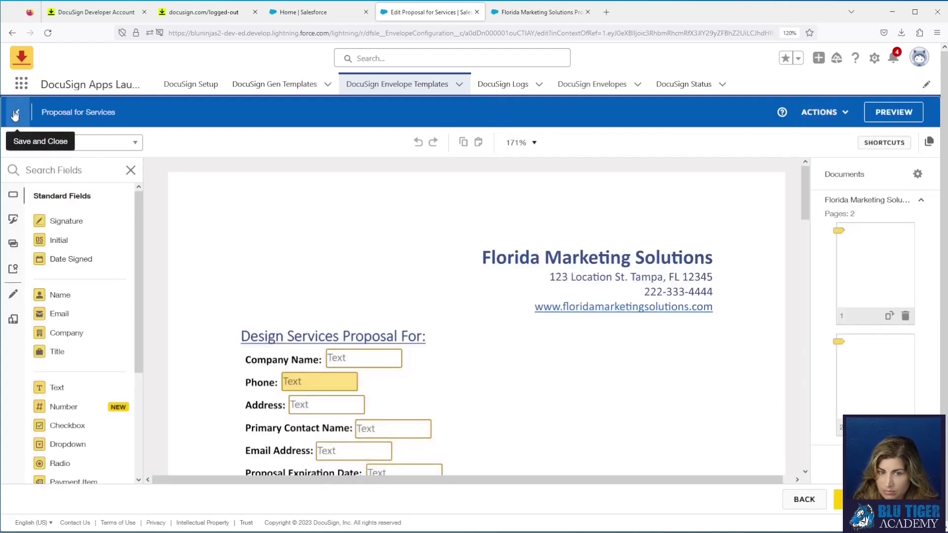
{"action": "left_click", "coordinate": [15, 115]}
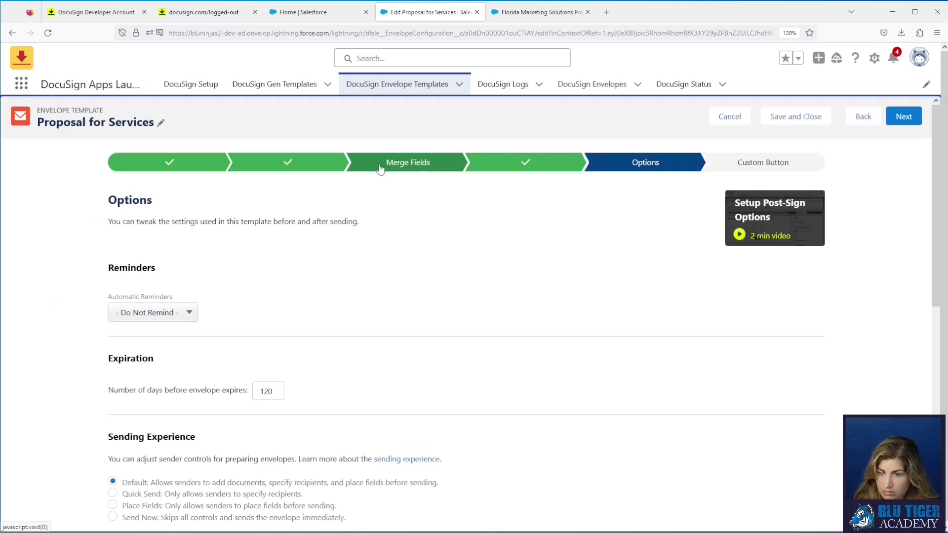
Step: On Recipients, add the contact found by searching their name as a 'Signer 2' recipient
{"action": "left_click", "coordinate": [313, 164]}
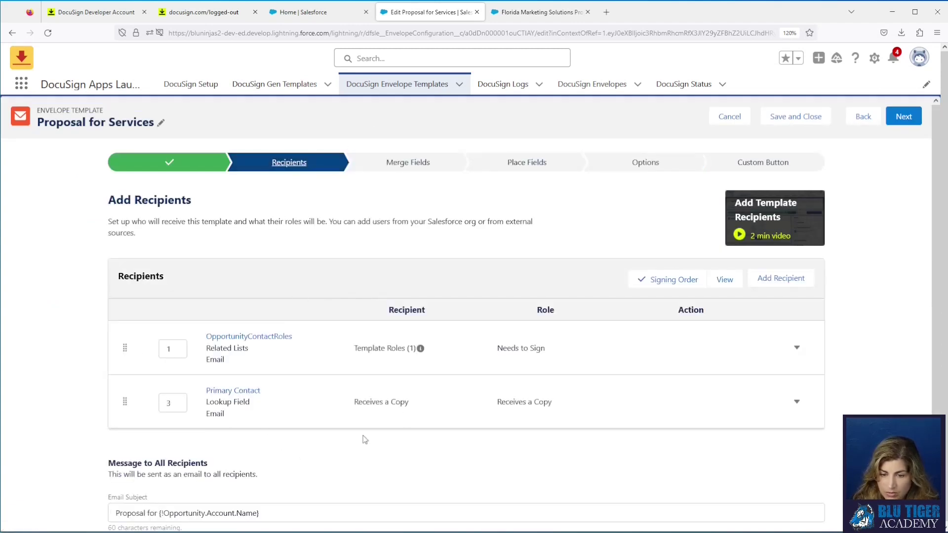
{"action": "left_click", "coordinate": [762, 281]}
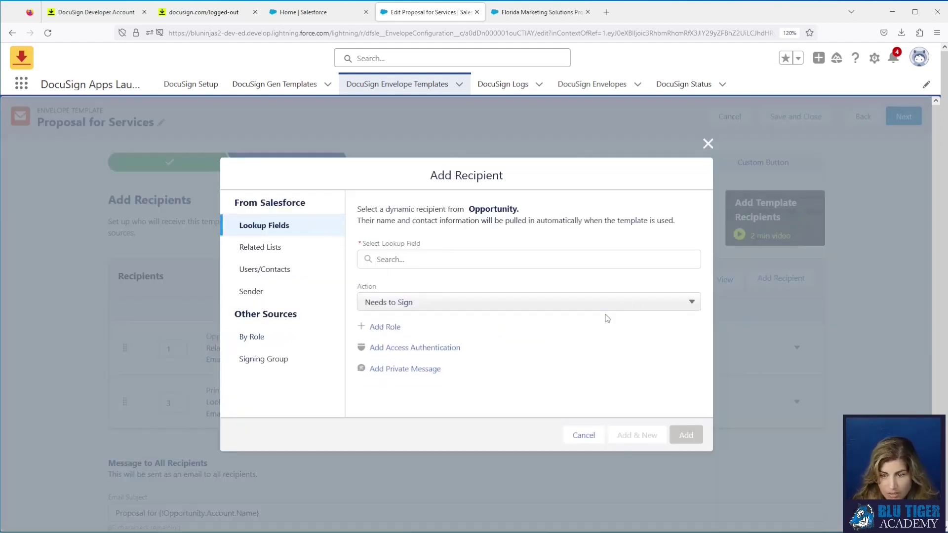
{"action": "left_click", "coordinate": [273, 279]}
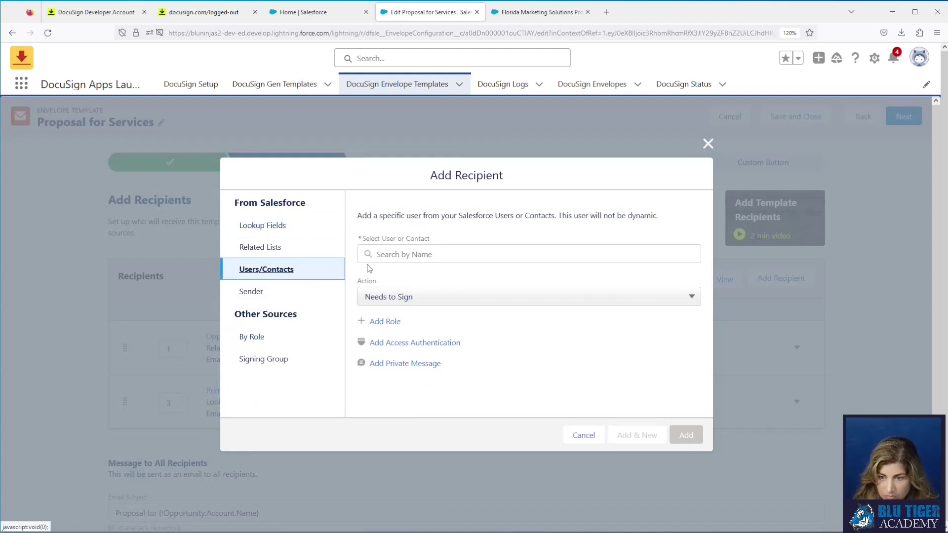
{"action": "left_click", "coordinate": [402, 254]}
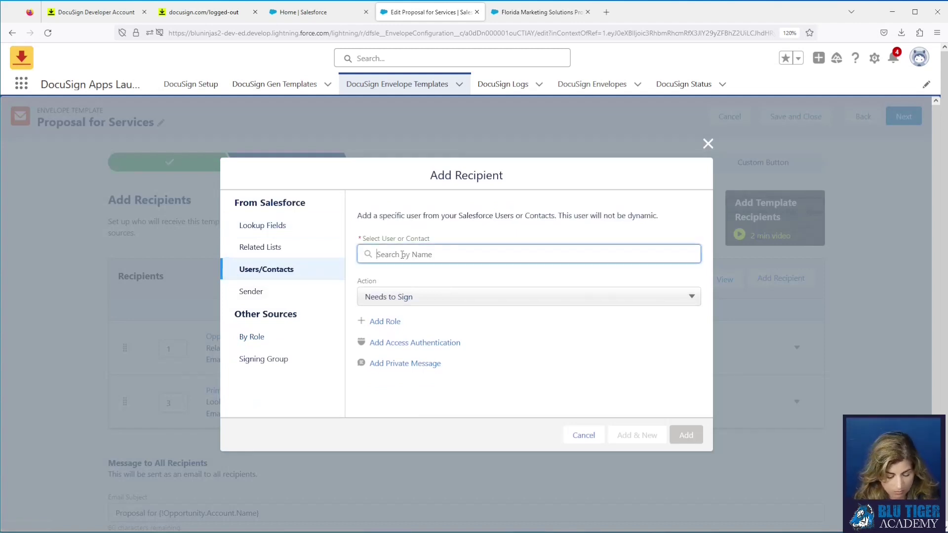
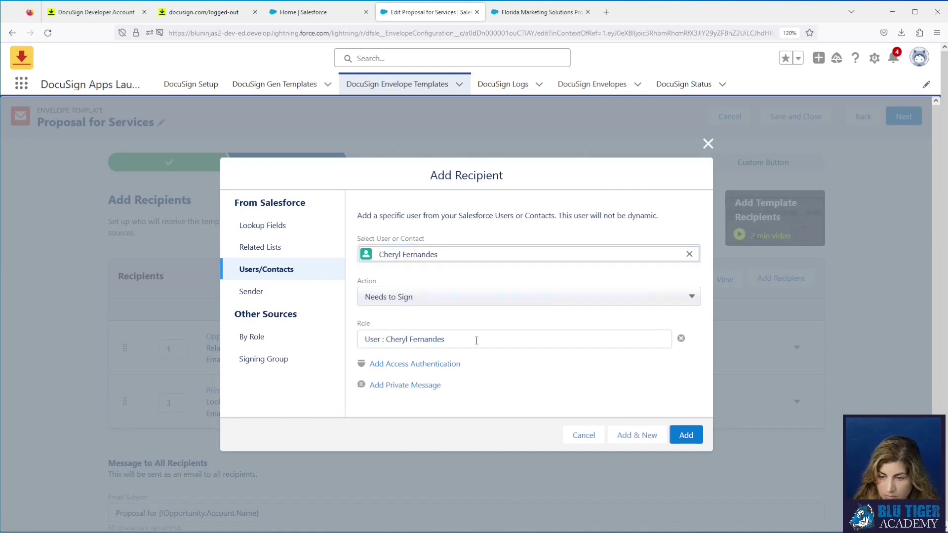
{"action": "left_click", "coordinate": [476, 341]}
{"action": "key", "text": "ctrl+a"}
{"action": "type", "text": "Sign"}
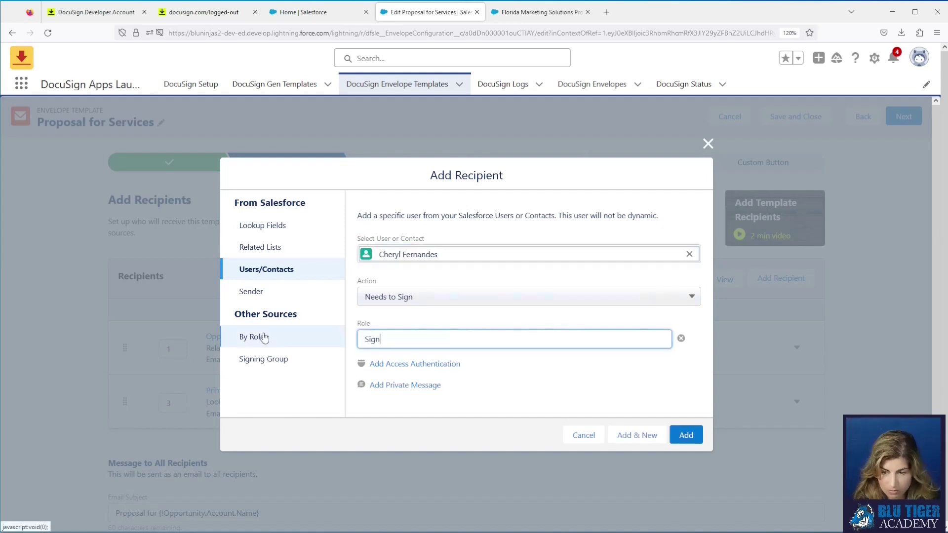
{"action": "type", "text": "er 2"}
{"action": "left_click", "coordinate": [532, 374]}
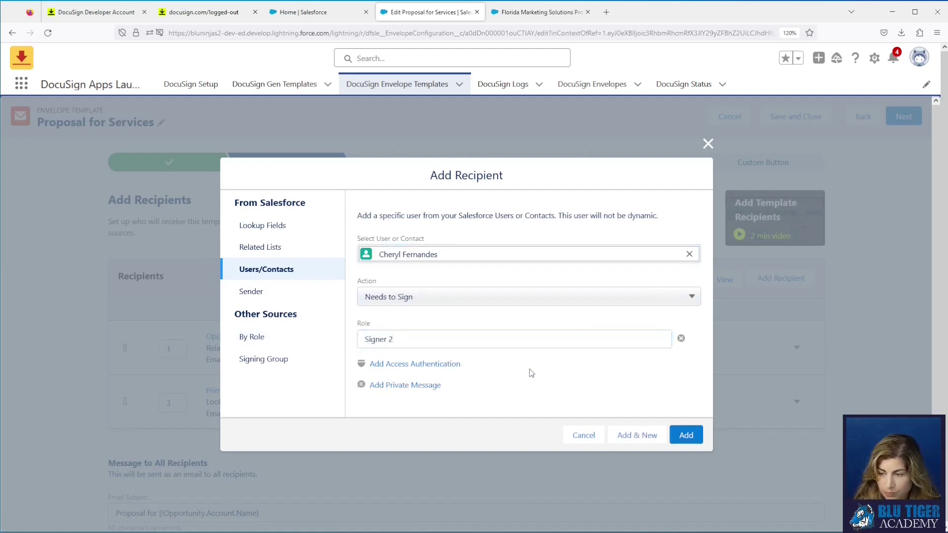
{"action": "left_click", "coordinate": [686, 435]}
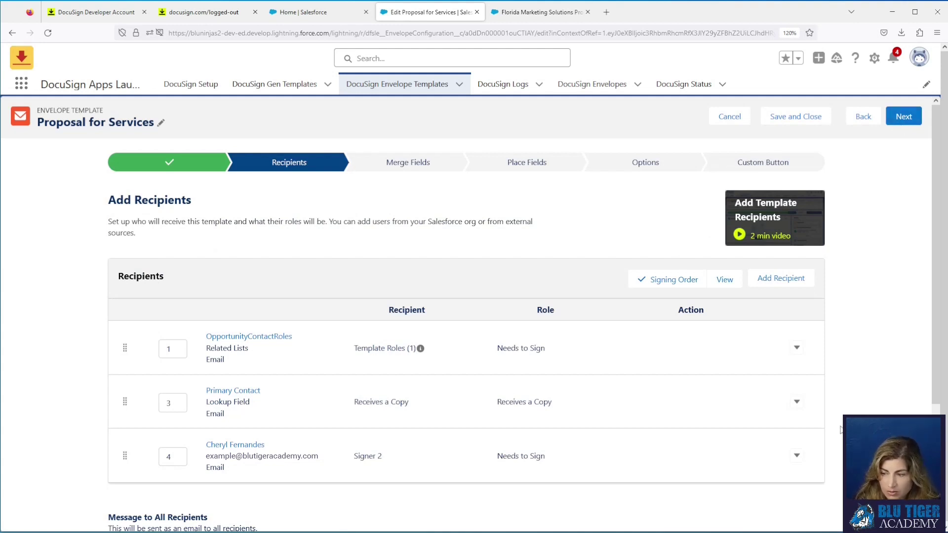
Step: Delete the just-added Signer 2 recipient, then save and close the template
{"action": "left_click", "coordinate": [800, 459]}
{"action": "left_click", "coordinate": [805, 500]}
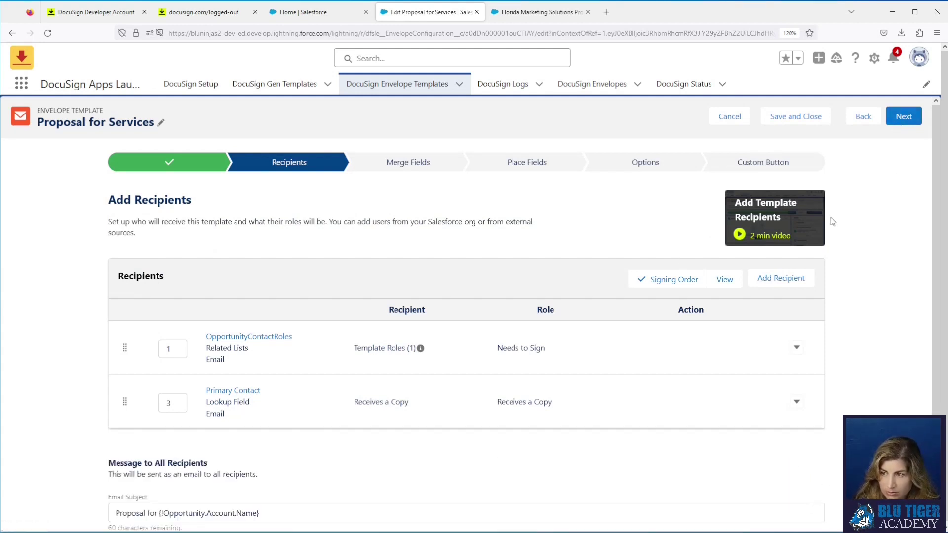
{"action": "left_click", "coordinate": [902, 119]}
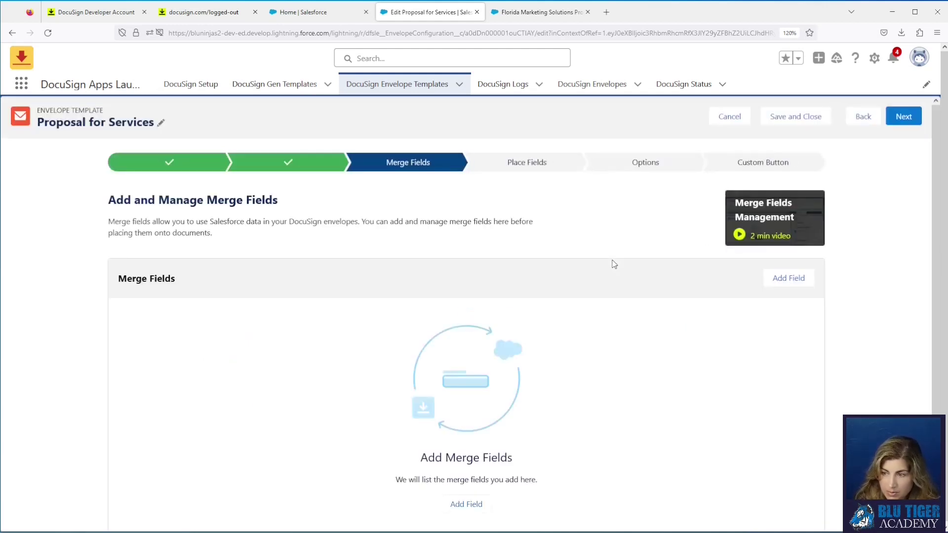
{"action": "left_click", "coordinate": [785, 119]}
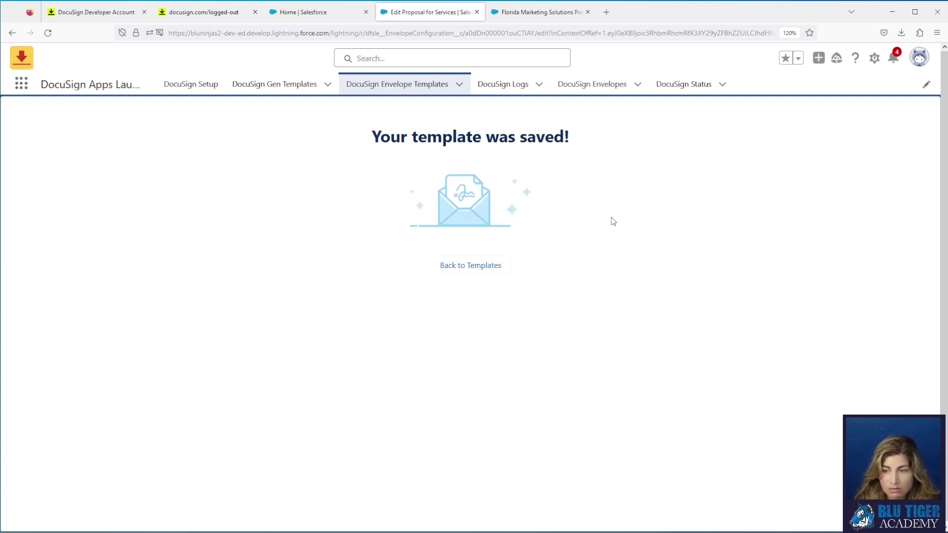
Step: Go back to the saved template record, then switch to the DocuSign browser tab
{"action": "left_click", "coordinate": [492, 266]}
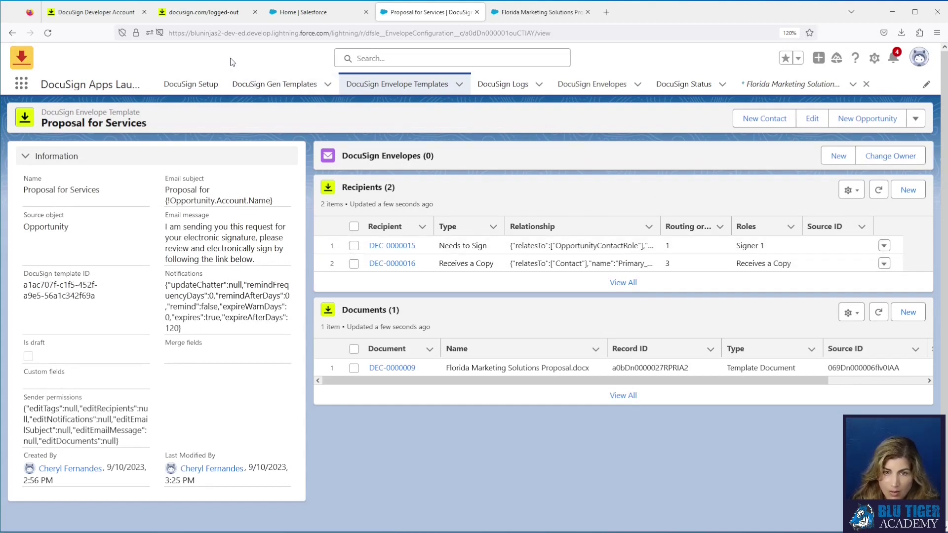
{"action": "left_click", "coordinate": [224, 16]}
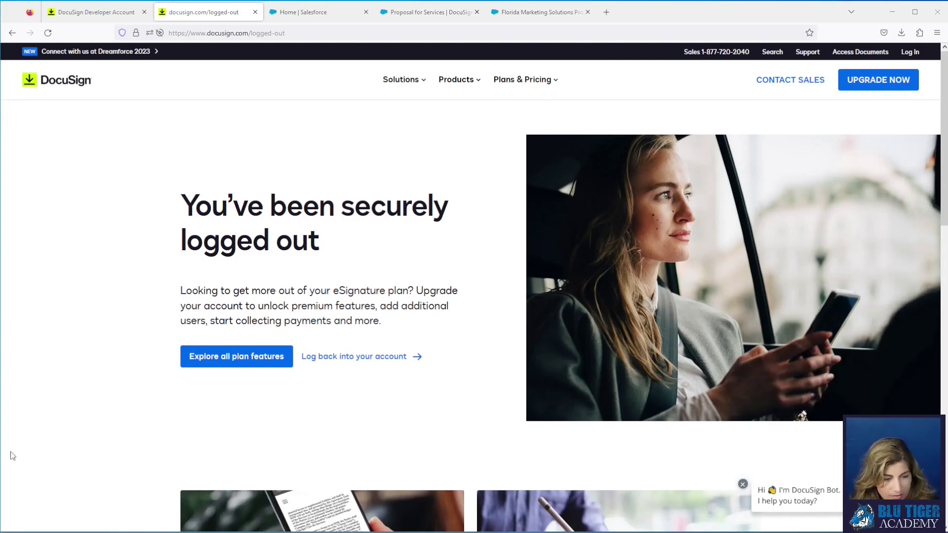
Step: Load the DocuSign app address and log in with the saved account credentials
{"action": "left_click", "coordinate": [254, 32]}
{"action": "type", "text": "https://apps-d.docusign.com/send/home"}
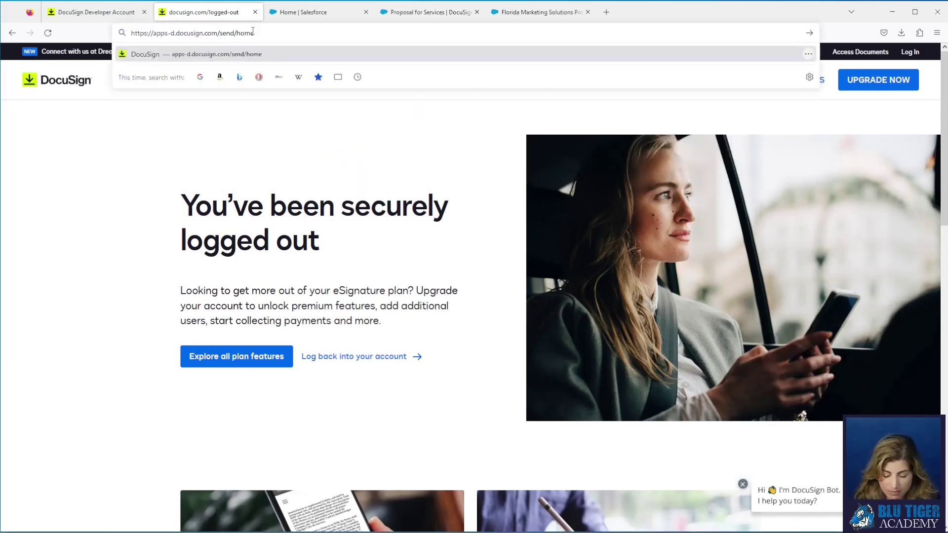
{"action": "key", "text": "BackSpace"}
{"action": "key", "text": "BackSpace"}
{"action": "key", "text": "BackSpace"}
{"action": "key", "text": "BackSpace"}
{"action": "key", "text": "BackSpace"}
{"action": "key", "text": "BackSpace"}
{"action": "key", "text": "BackSpace"}
{"action": "key", "text": "BackSpace"}
{"action": "key", "text": "BackSpace"}
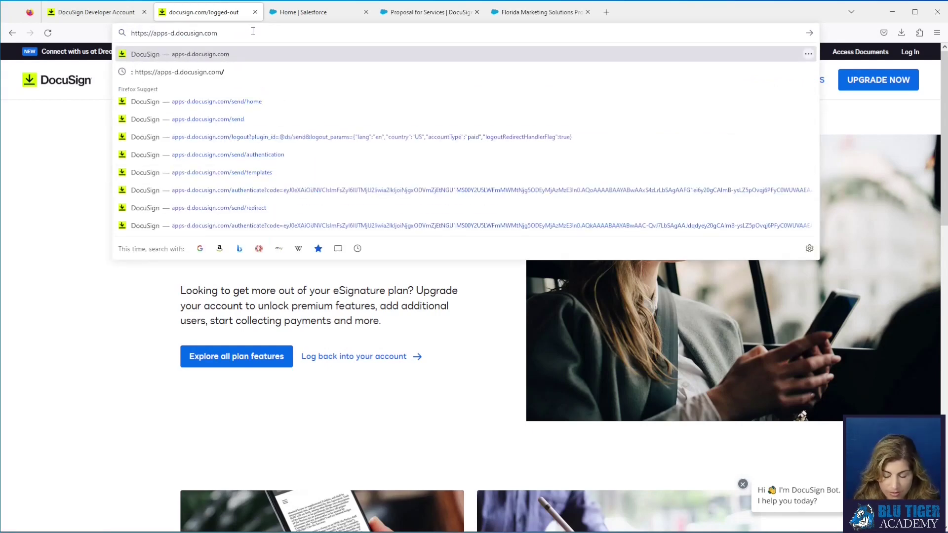
{"action": "key", "text": "Return"}
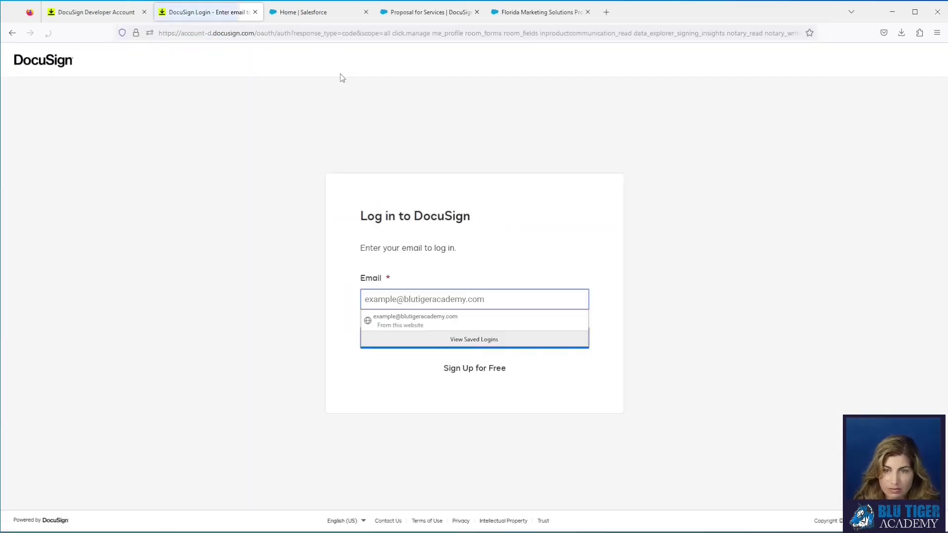
{"action": "left_click", "coordinate": [435, 321]}
{"action": "left_click", "coordinate": [443, 345]}
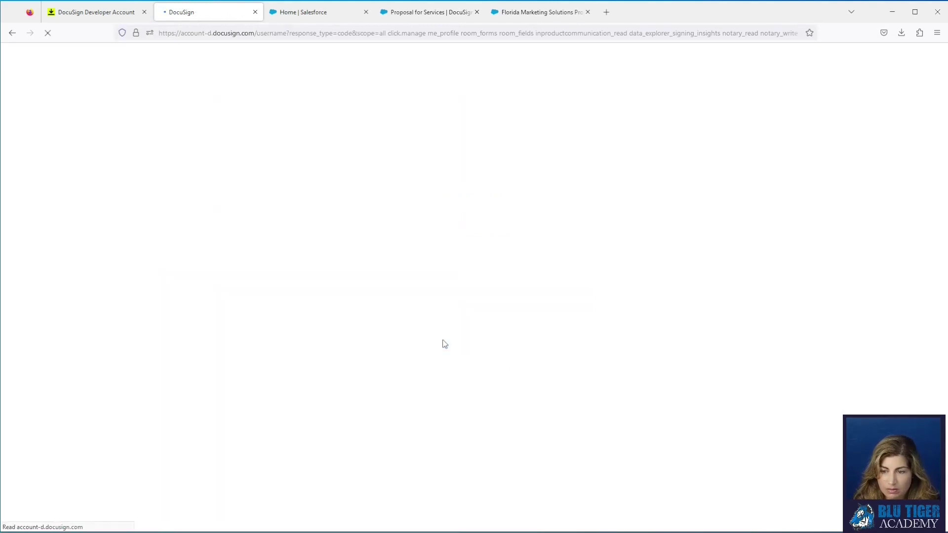
{"action": "left_click", "coordinate": [442, 339]}
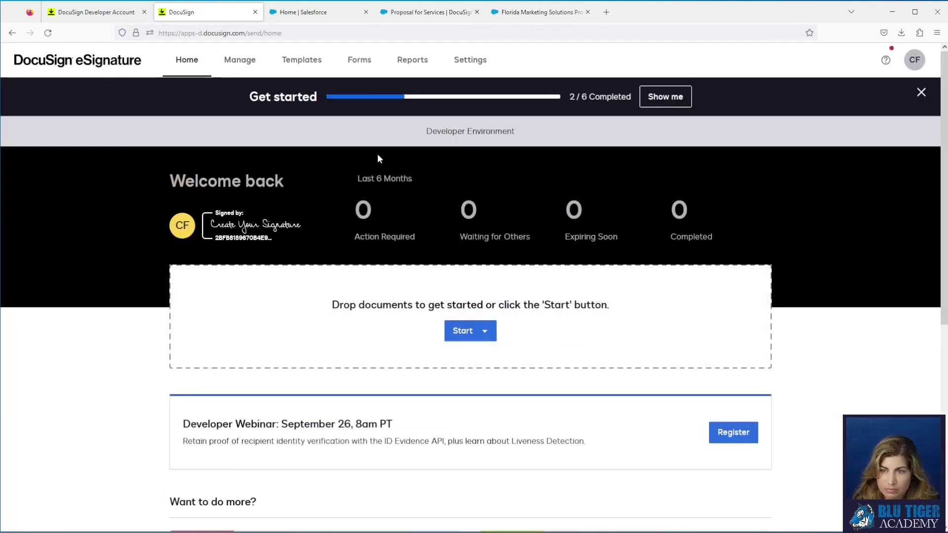
Step: Open the Proposal for Services template from the templates list for editing and scroll through it
{"action": "left_click", "coordinate": [311, 58]}
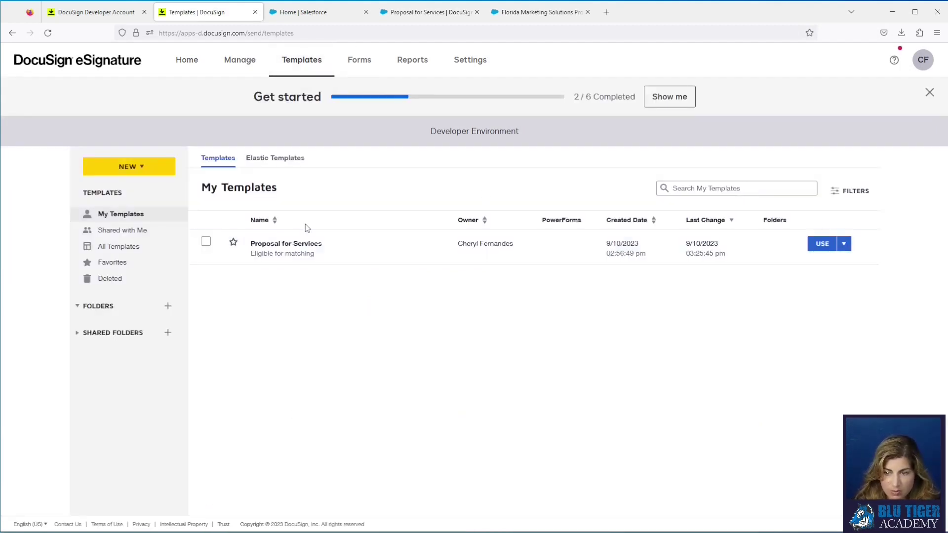
{"action": "left_click", "coordinate": [304, 250]}
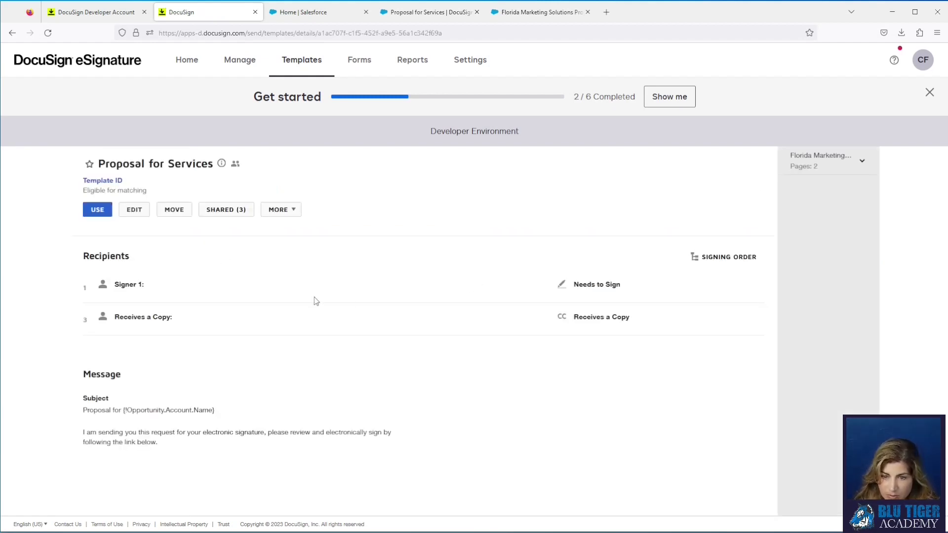
{"action": "left_click", "coordinate": [139, 217]}
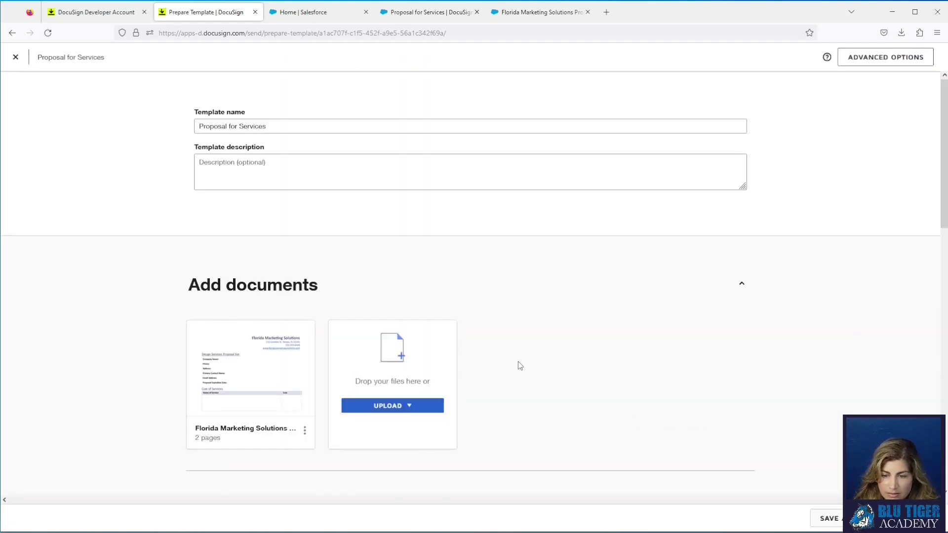
{"action": "scroll", "coordinate": [517, 362], "scroll_direction": "down", "scroll_amount": 6}
{"action": "scroll", "coordinate": [228, 414], "scroll_direction": "down", "scroll_amount": 2}
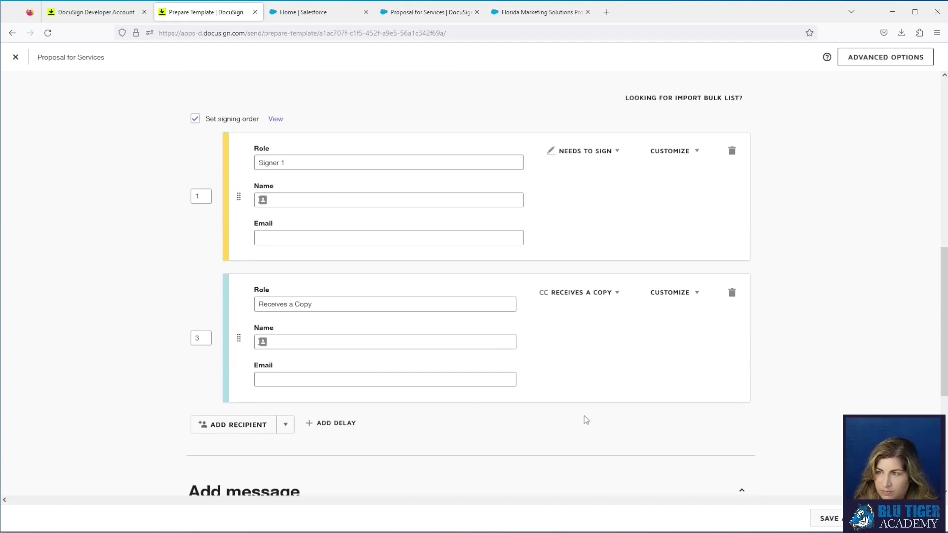
{"action": "scroll", "coordinate": [585, 416], "scroll_direction": "up", "scroll_amount": 5}
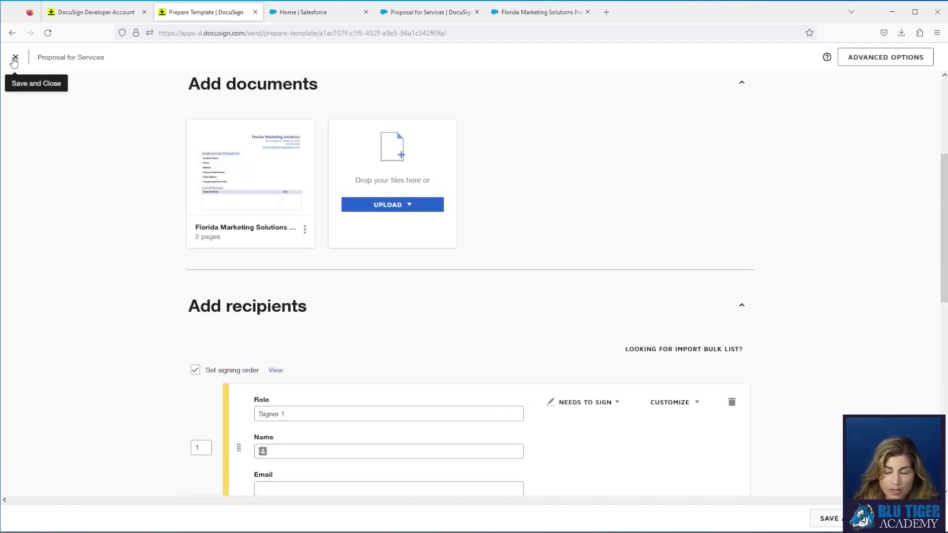
Step: Close the DocuSign template editor discarding changes, and return to the Salesforce template record
{"action": "left_click", "coordinate": [14, 59]}
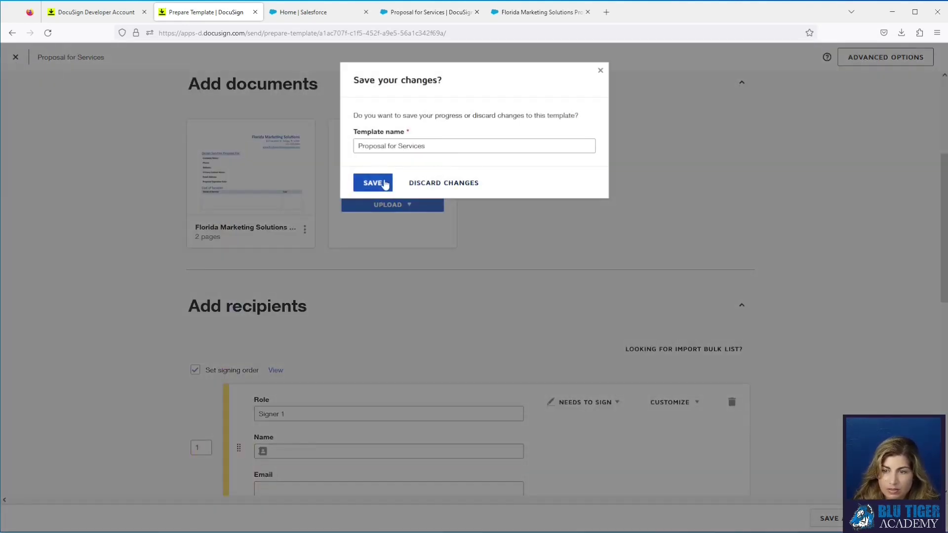
{"action": "left_click", "coordinate": [432, 183]}
{"action": "left_click", "coordinate": [428, 23]}
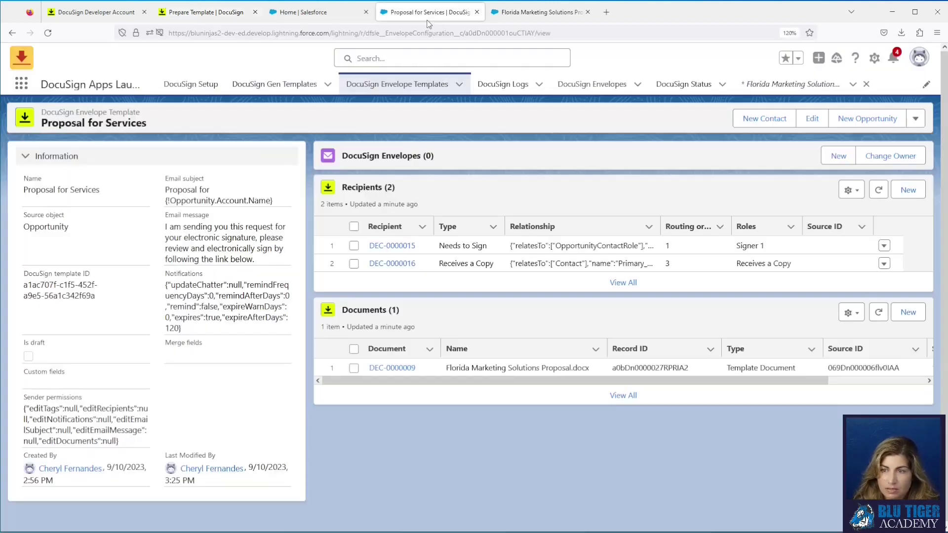
Step: Delete the Receives a Copy recipient from the Salesforce template, then switch to the DocuSign templates list
{"action": "left_click", "coordinate": [884, 263]}
{"action": "left_click", "coordinate": [870, 252]}
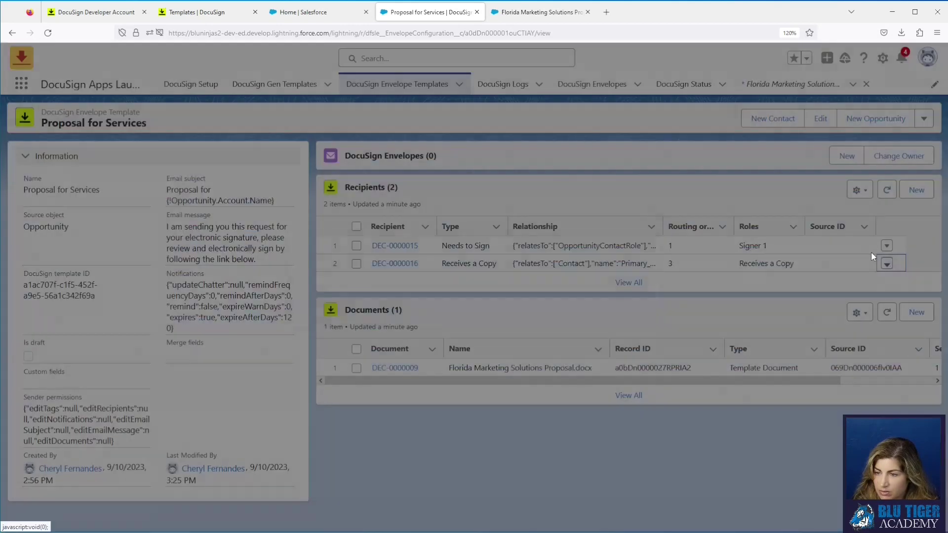
{"action": "left_click", "coordinate": [633, 310]}
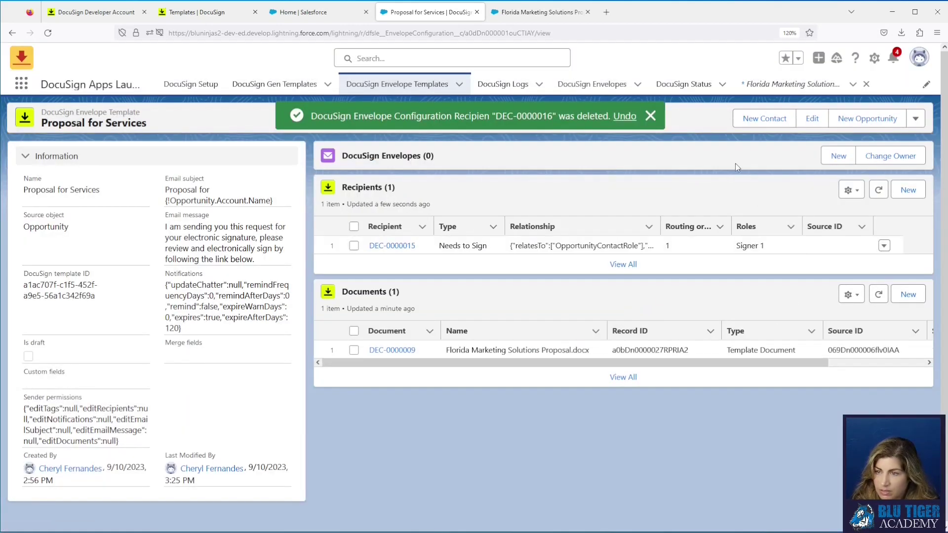
{"action": "left_click", "coordinate": [649, 116]}
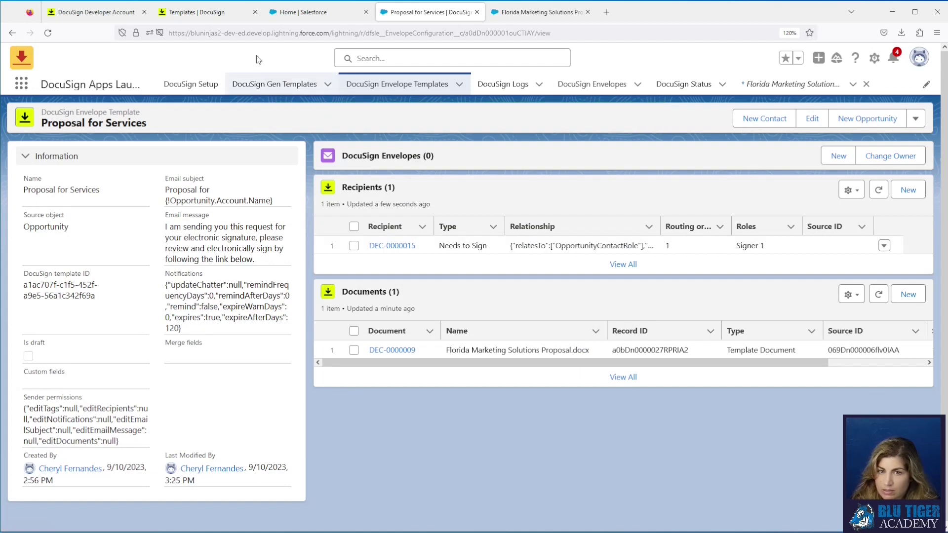
{"action": "left_click", "coordinate": [201, 17]}
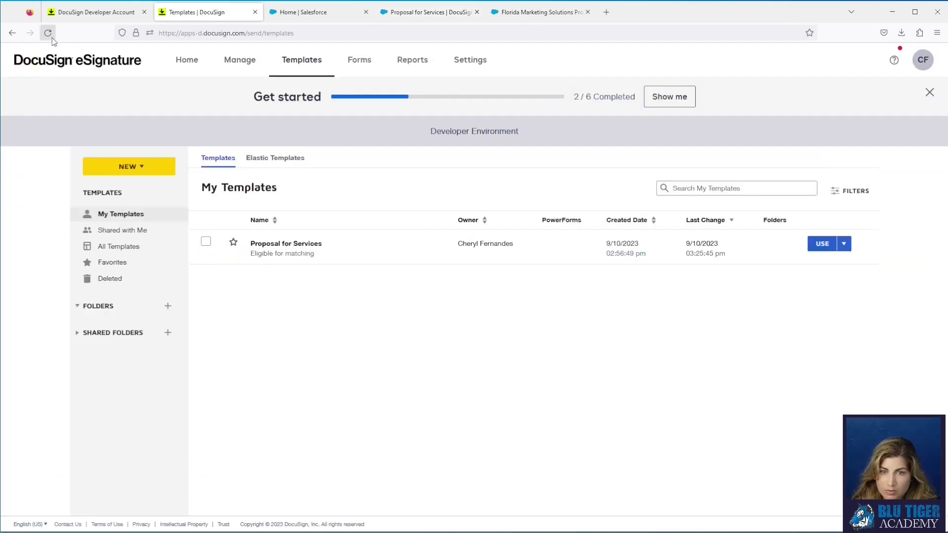
Step: View the Proposal for Services template details in DocuSign, then return to the Salesforce record
{"action": "left_click", "coordinate": [275, 244]}
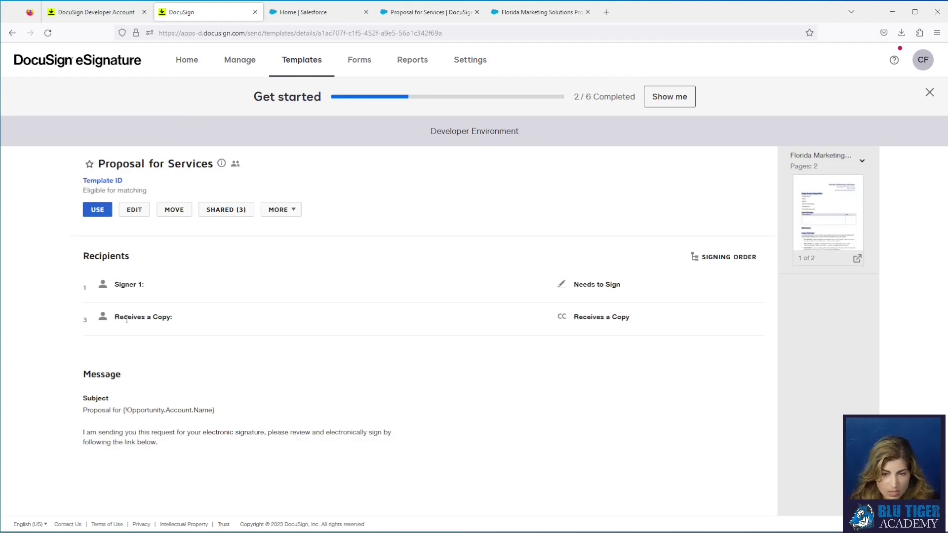
{"action": "left_click", "coordinate": [400, 17]}
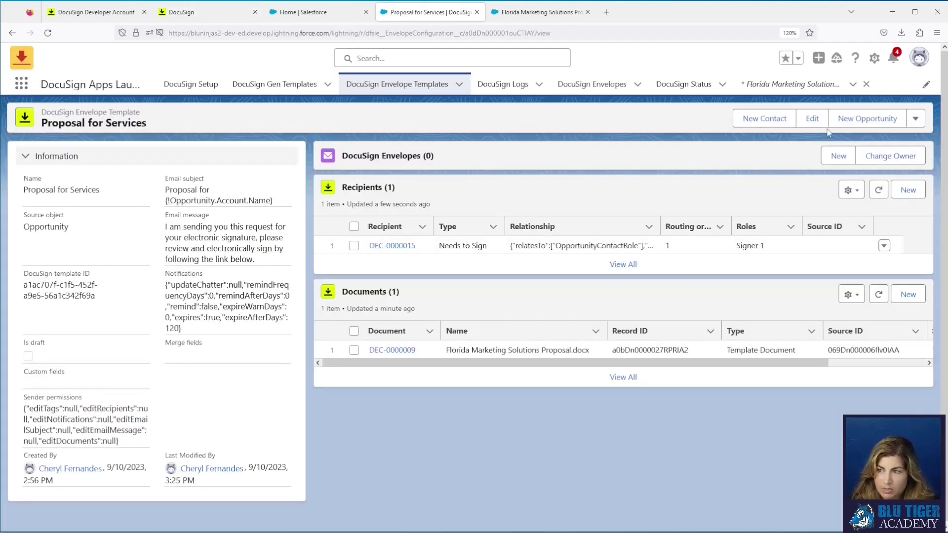
Step: Edit the template, delete the Receives a Copy recipient on Recipients, then save, close and return to templates
{"action": "left_click", "coordinate": [812, 119]}
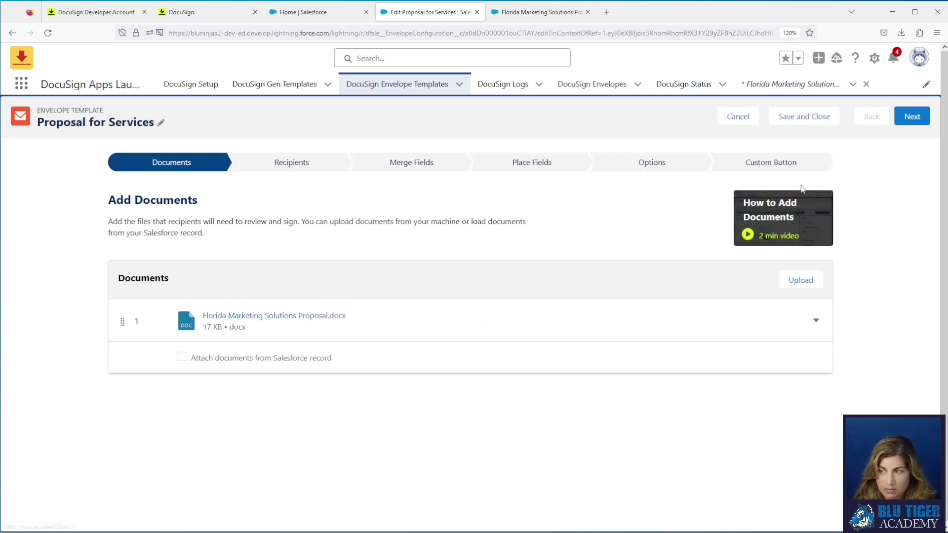
{"action": "left_click", "coordinate": [912, 119]}
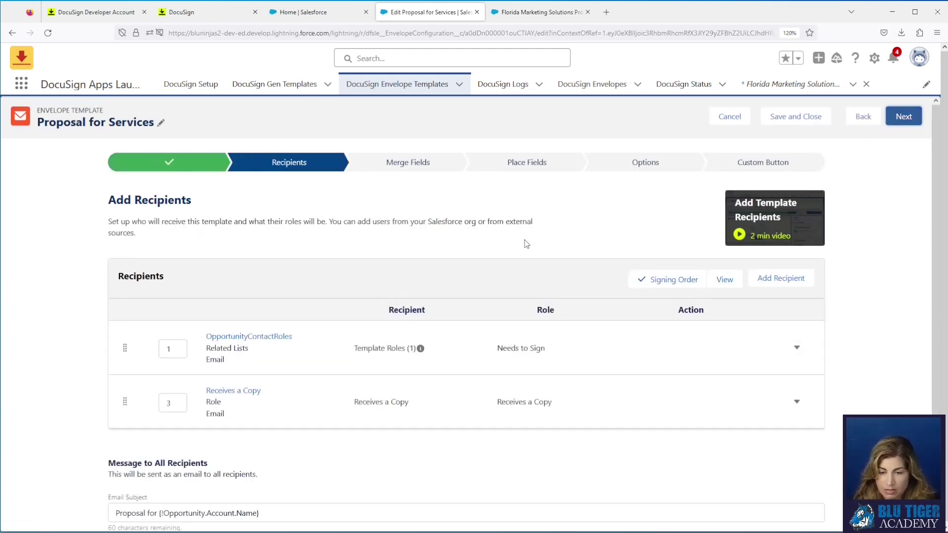
{"action": "left_click", "coordinate": [797, 403]}
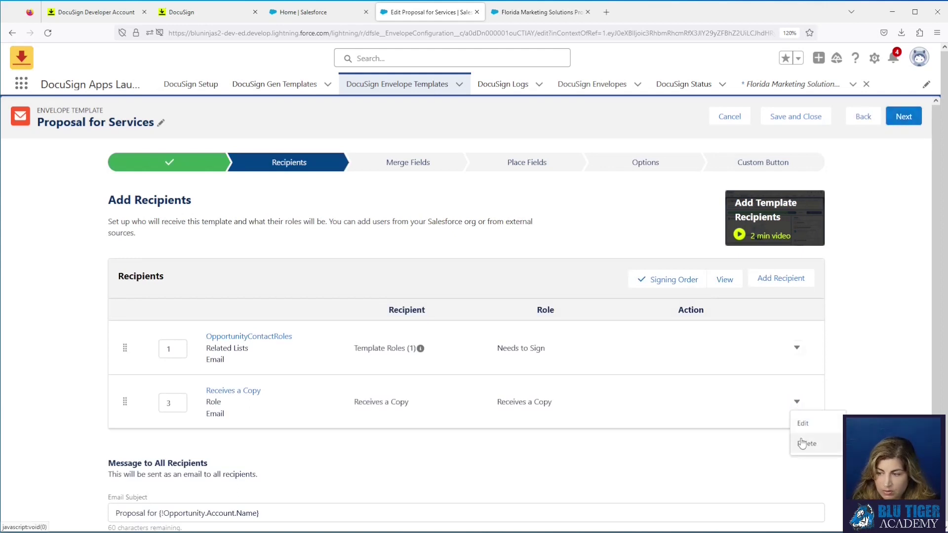
{"action": "left_click", "coordinate": [807, 438]}
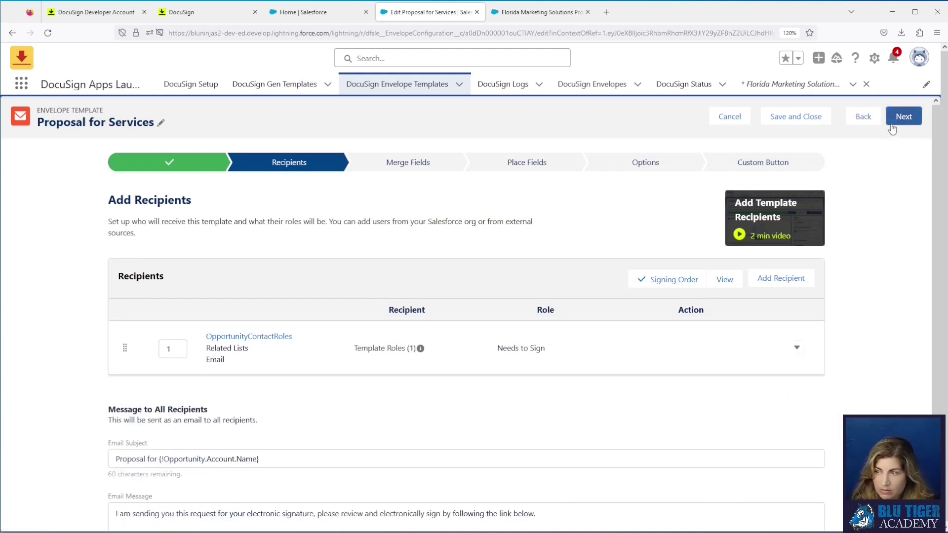
{"action": "left_click", "coordinate": [895, 117]}
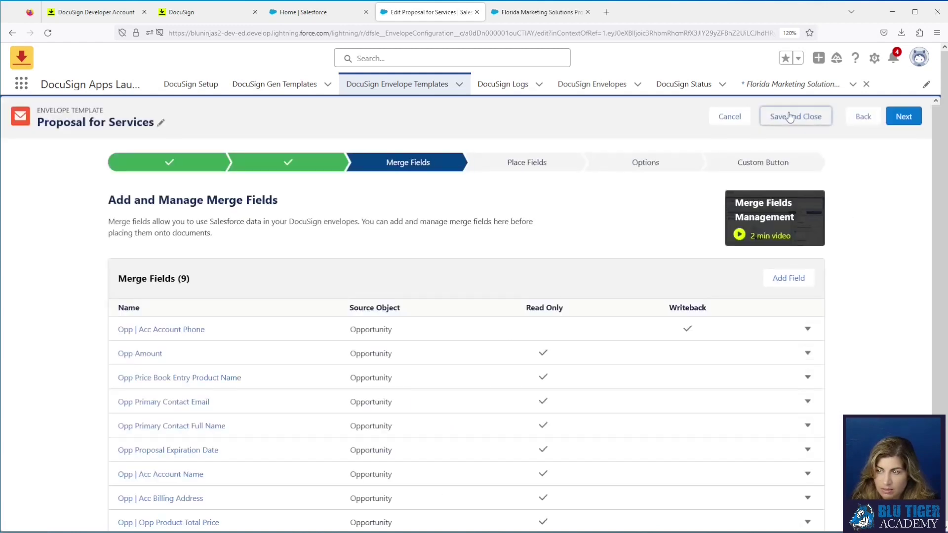
{"action": "left_click", "coordinate": [790, 117]}
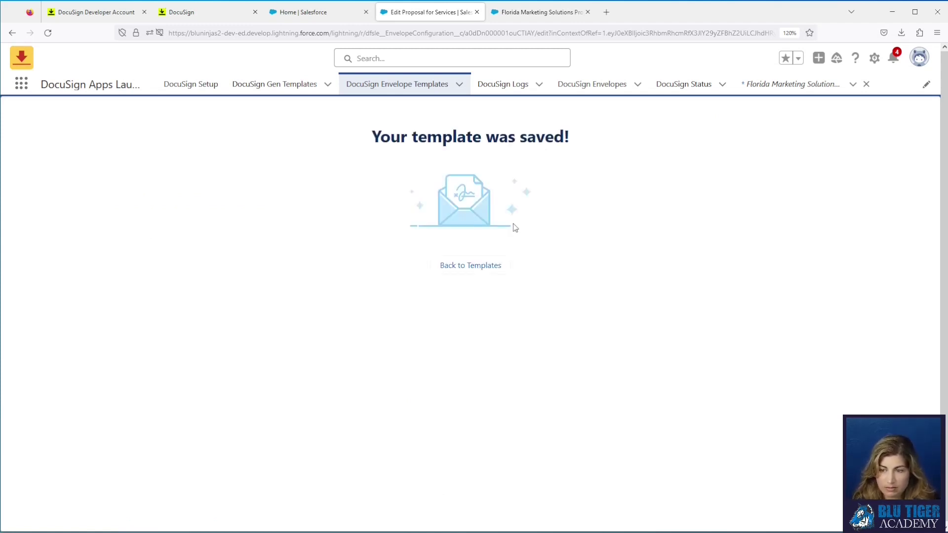
{"action": "left_click", "coordinate": [490, 267]}
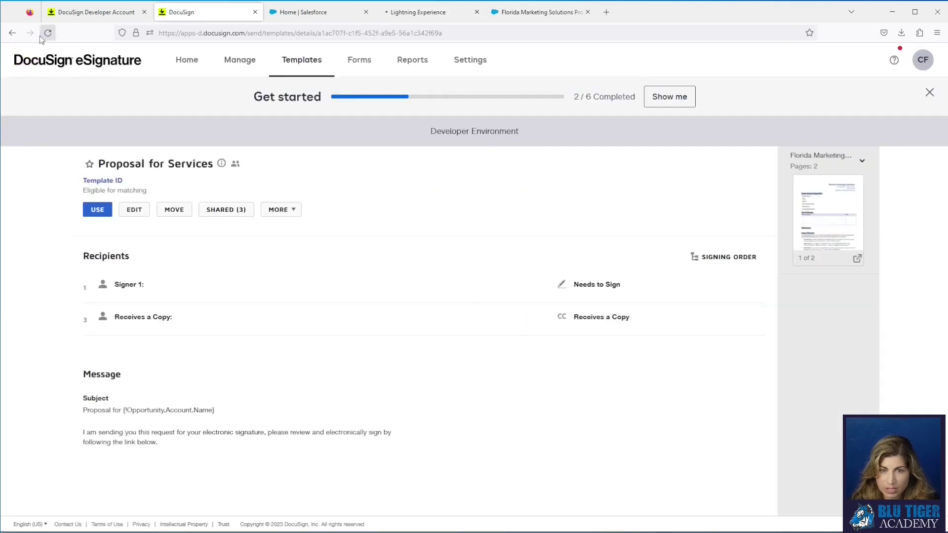
Step: Reload the DocuSign template details to confirm only Signer 1, then switch back to Salesforce
{"action": "left_click", "coordinate": [48, 33]}
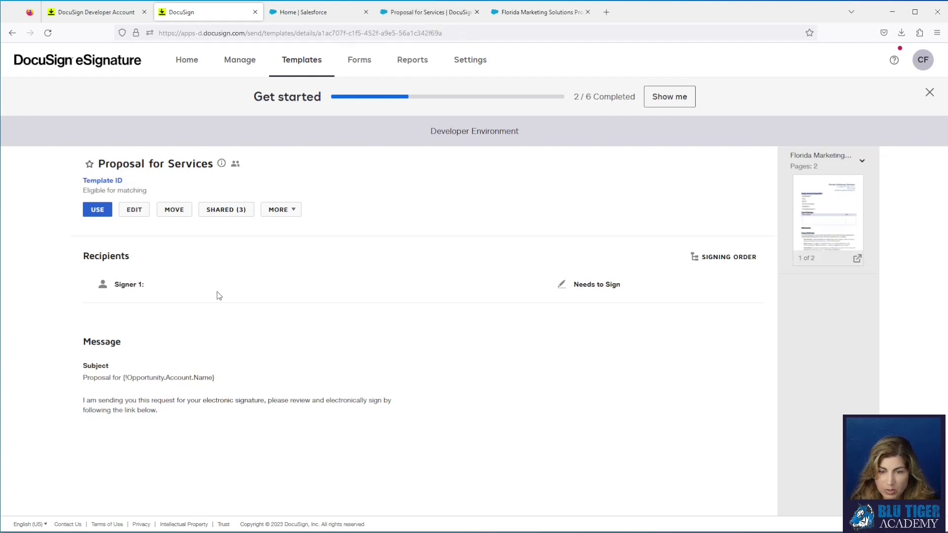
{"action": "left_click", "coordinate": [421, 12]}
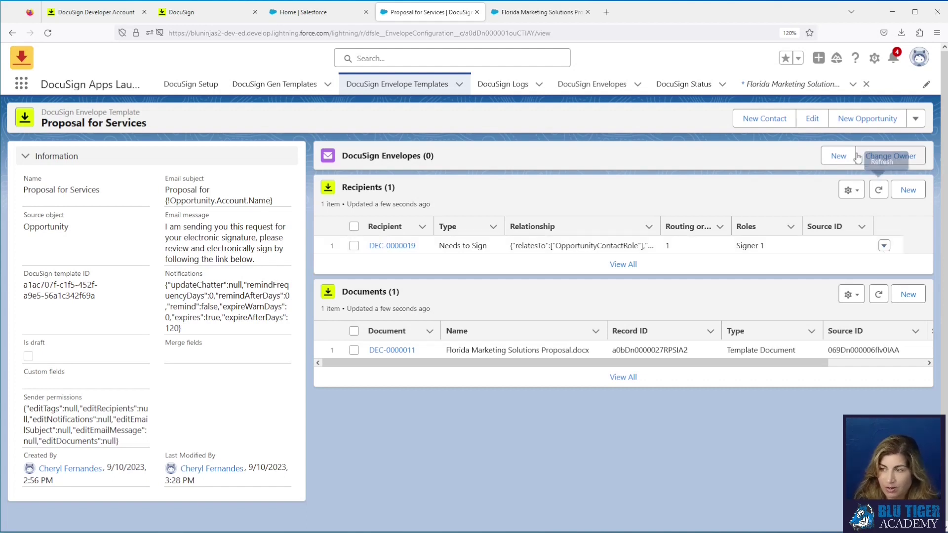
Step: Reopen the template's recipients step and search Users/Contacts for the Salesforce user to add
{"action": "left_click", "coordinate": [812, 118]}
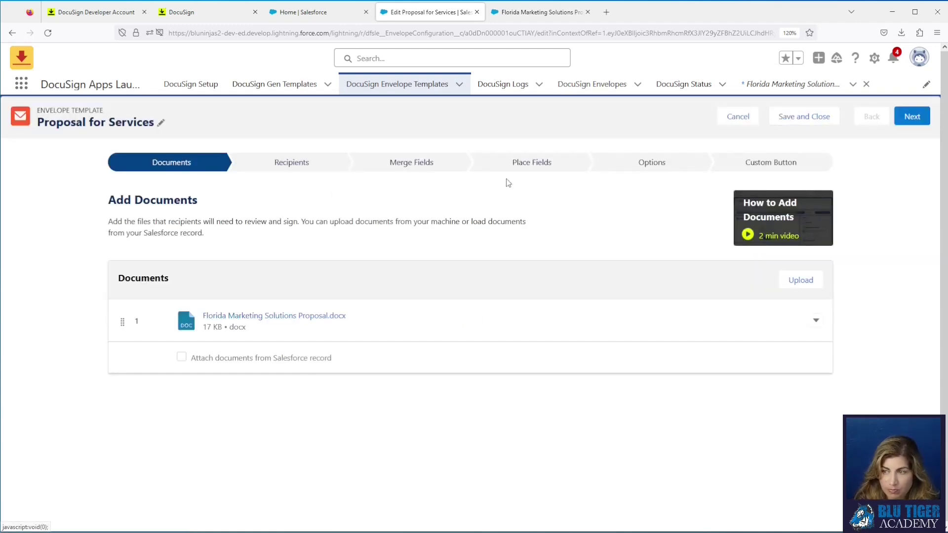
{"action": "left_click", "coordinate": [910, 118]}
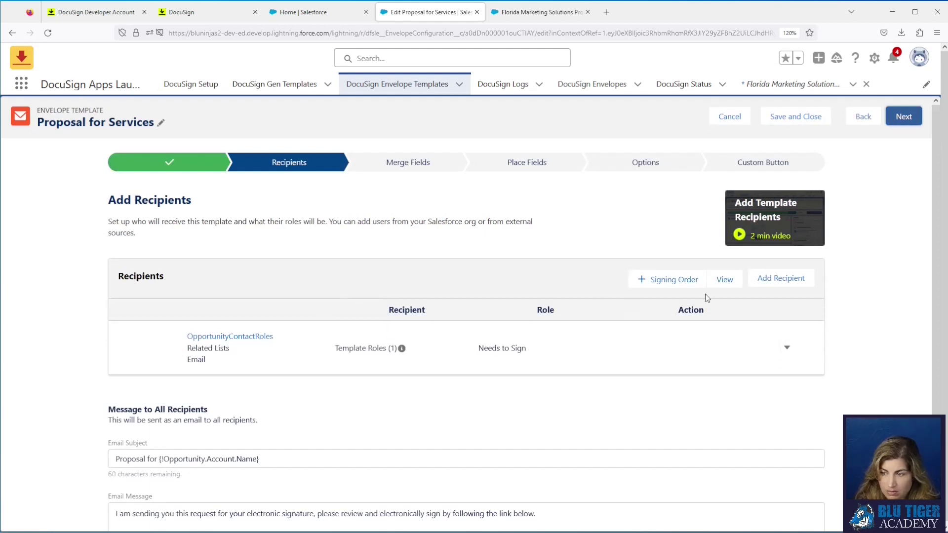
{"action": "left_click", "coordinate": [770, 278]}
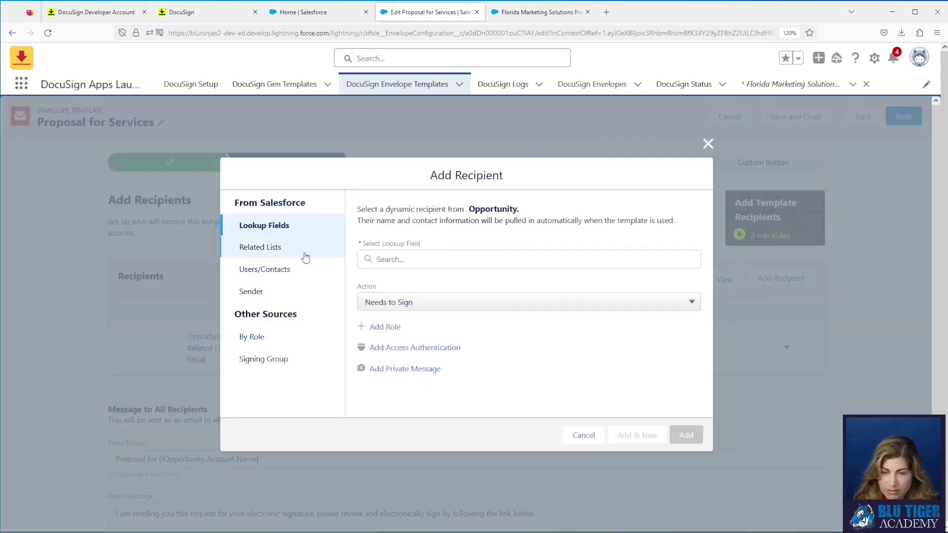
{"action": "left_click", "coordinate": [289, 269]}
{"action": "left_click", "coordinate": [435, 254]}
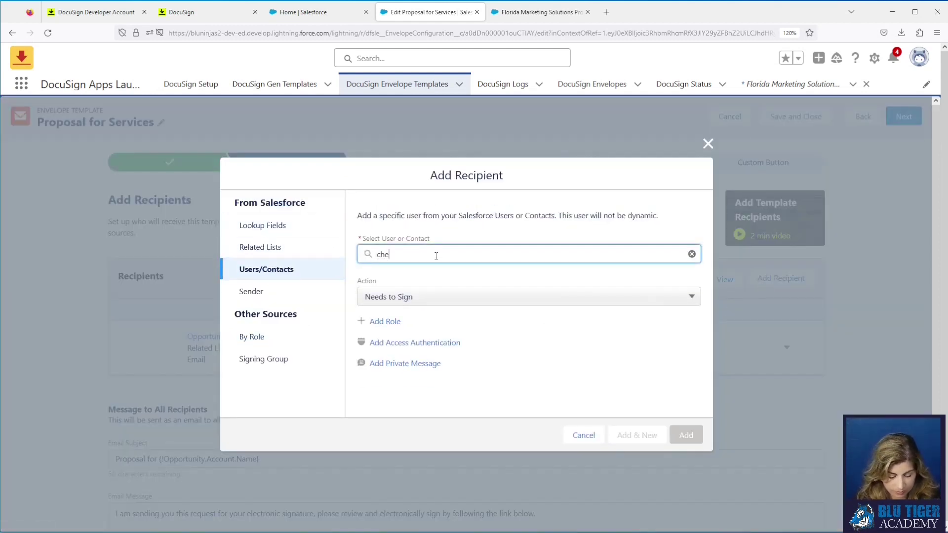
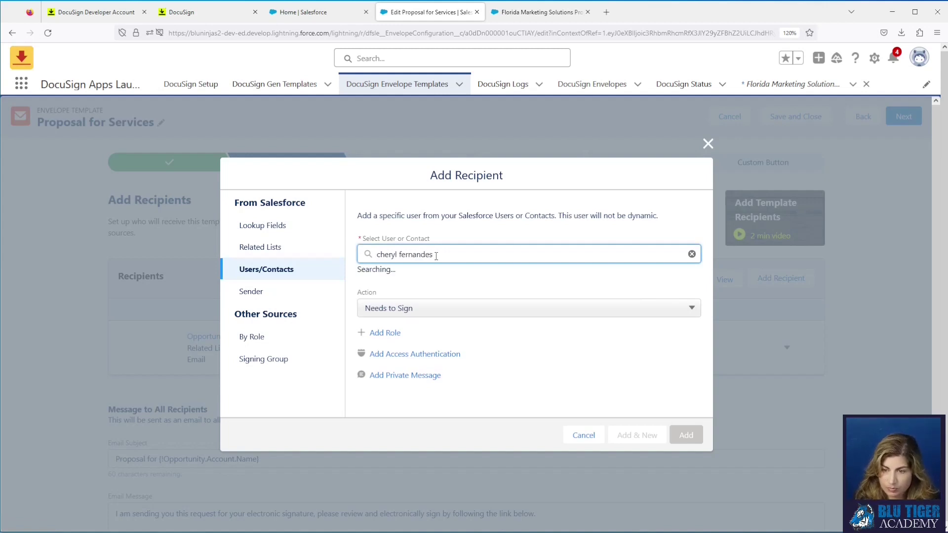
Step: Add that user as recipient 2 with role Signer 2, and enable signing order
{"action": "left_click", "coordinate": [417, 302]}
{"action": "left_click_drag", "start_coordinate": [449, 338], "coordinate": [327, 339]}
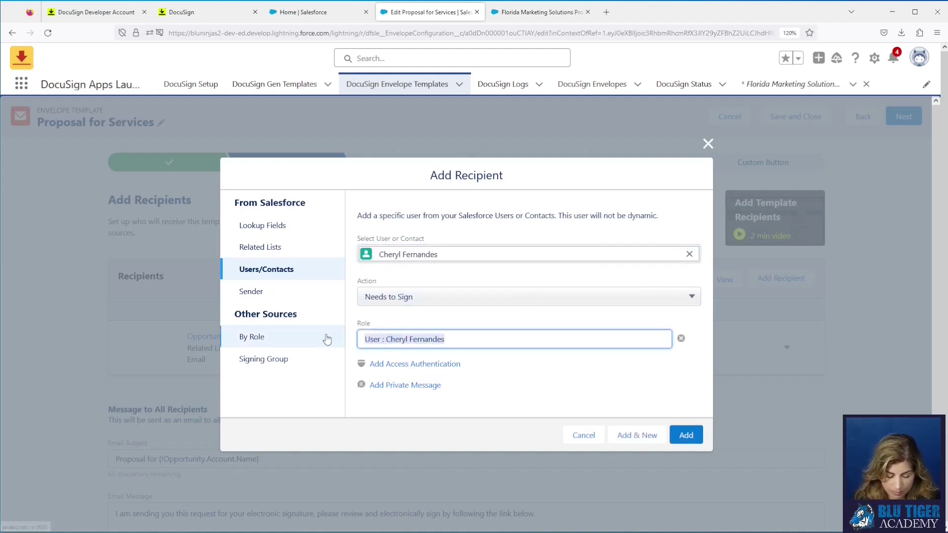
{"action": "type", "text": "Signer 2"}
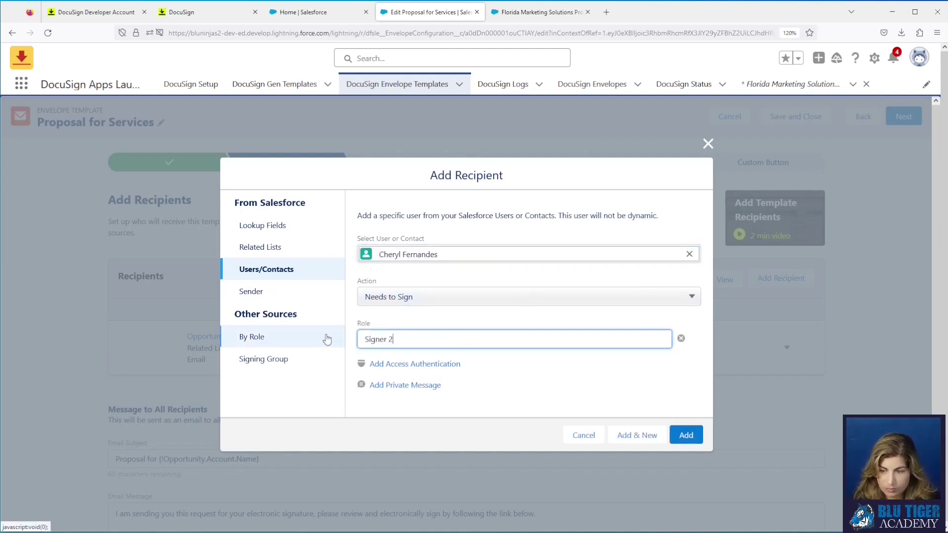
{"action": "left_click", "coordinate": [685, 435]}
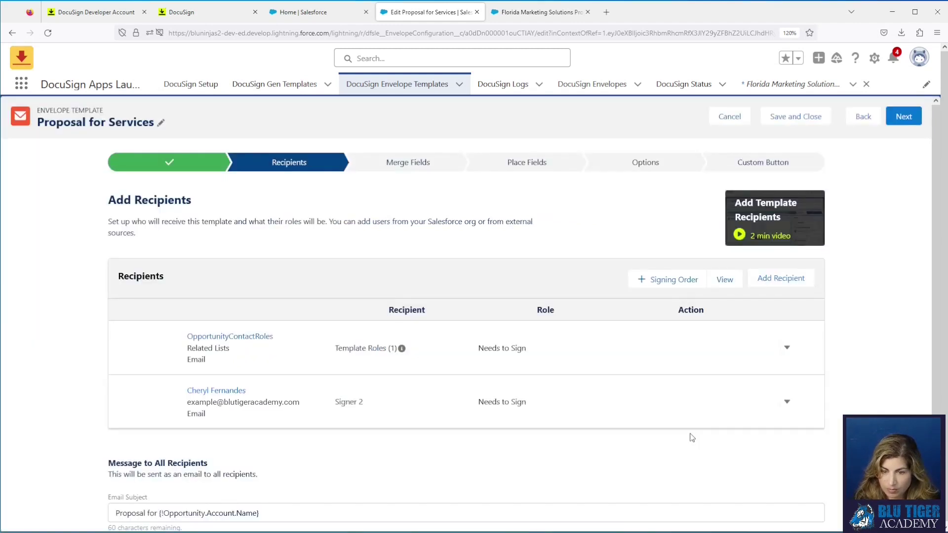
{"action": "left_click", "coordinate": [683, 286]}
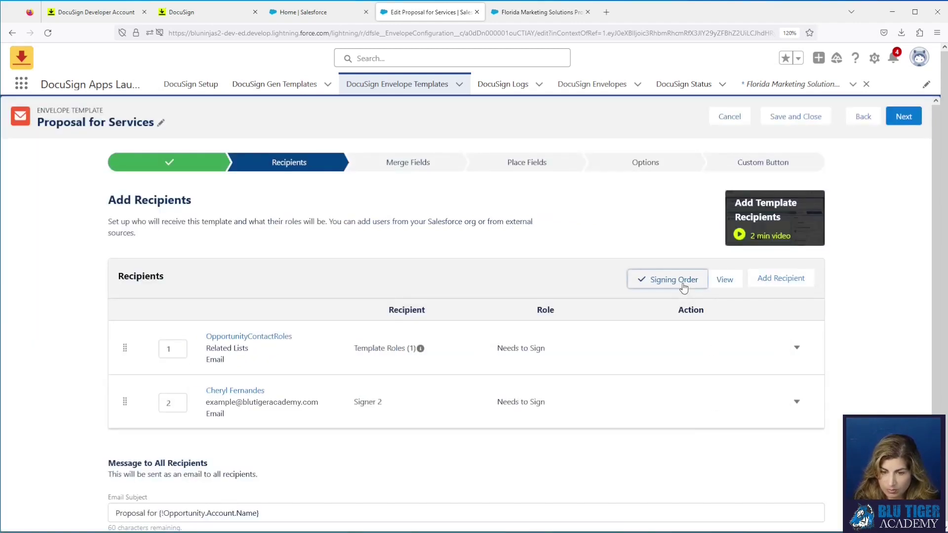
Step: Add Primary Contact from the lookup fields as a new recipient with action Receives a Copy
{"action": "left_click", "coordinate": [782, 278]}
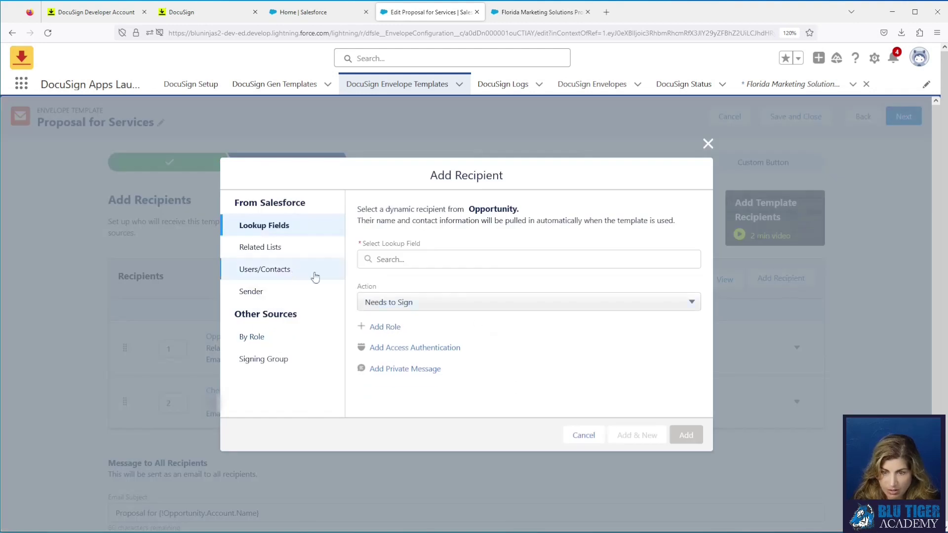
{"action": "left_click", "coordinate": [406, 254]}
{"action": "type", "text": "primary"}
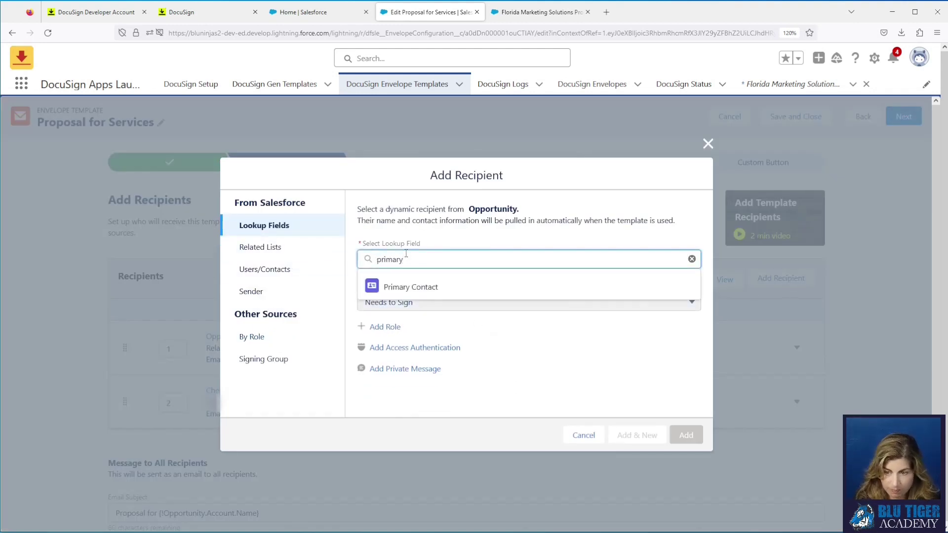
{"action": "left_click", "coordinate": [410, 287]}
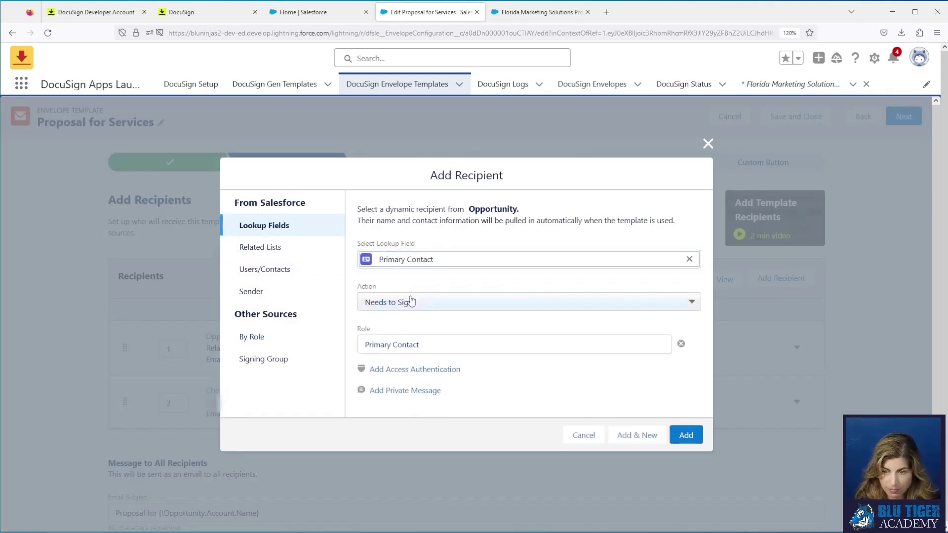
{"action": "left_click", "coordinate": [411, 302]}
{"action": "left_click", "coordinate": [420, 351]}
Step: Rename its role to 'Receive a Copy', add it as recipient 3, and continue to Merge Fields
{"action": "left_click_drag", "start_coordinate": [436, 350], "coordinate": [278, 349]}
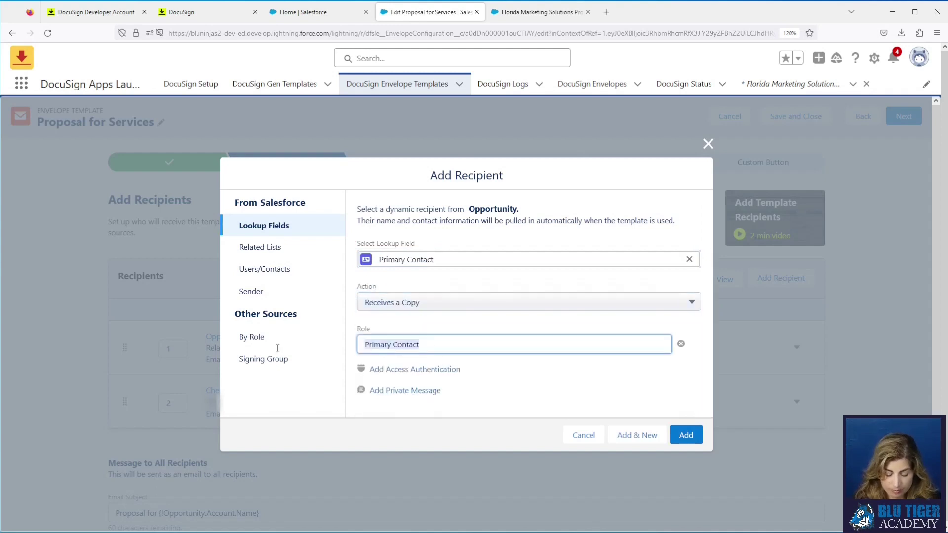
{"action": "type", "text": "Receive a Copy"}
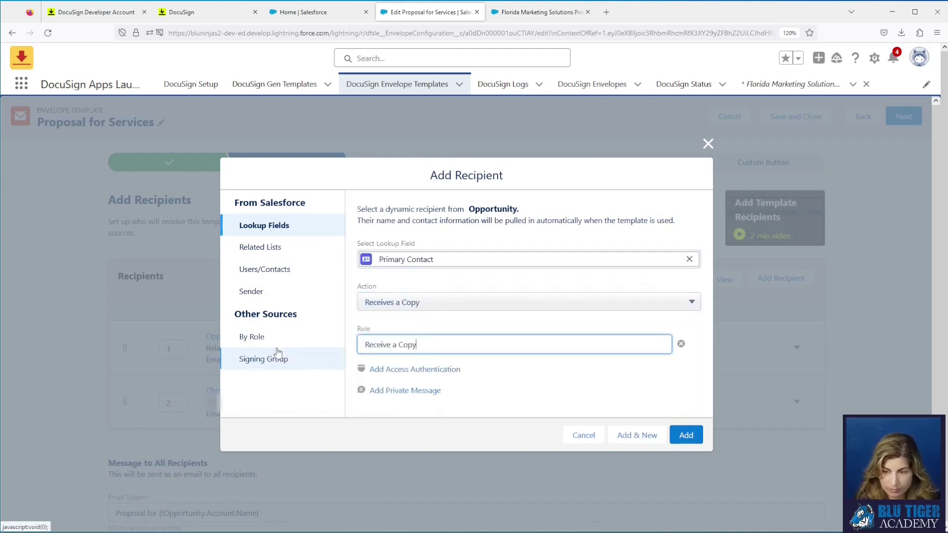
{"action": "left_click", "coordinate": [513, 384]}
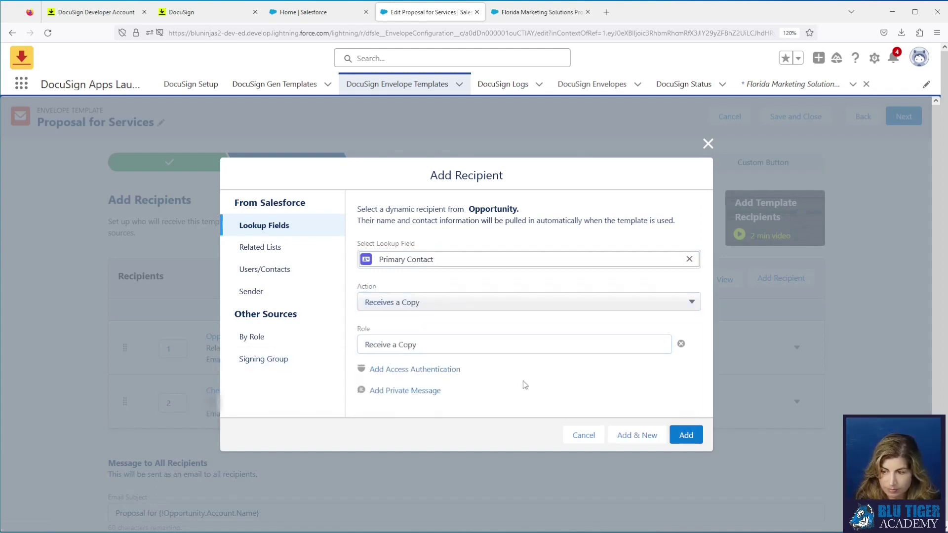
{"action": "left_click", "coordinate": [683, 435]}
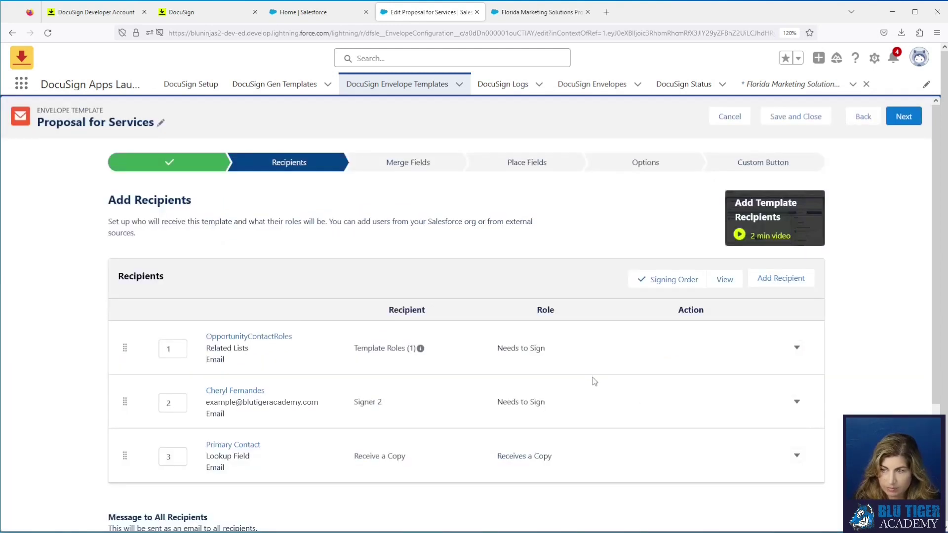
{"action": "left_click", "coordinate": [902, 121]}
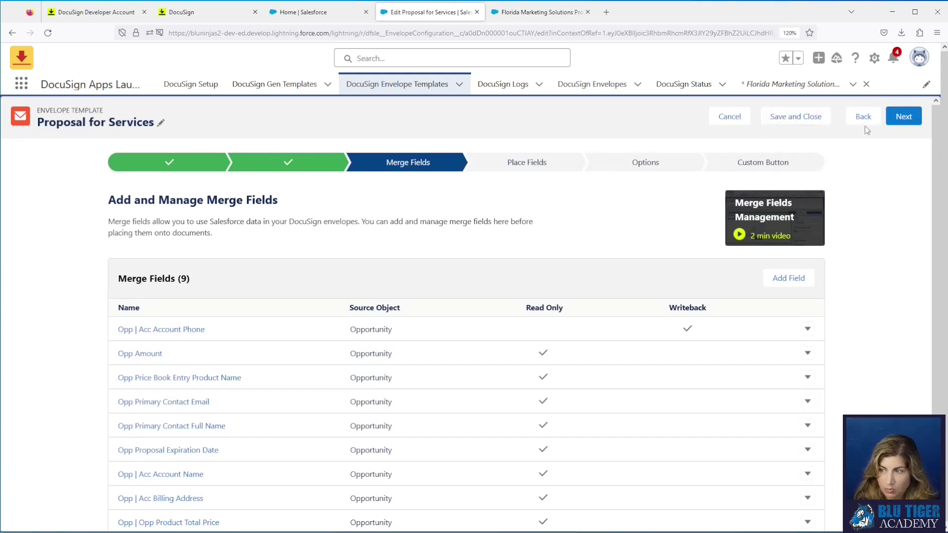
Step: Advance to Place Fields, open the recipient list, and scroll to the Proposal Accepted By block
{"action": "left_click", "coordinate": [904, 117]}
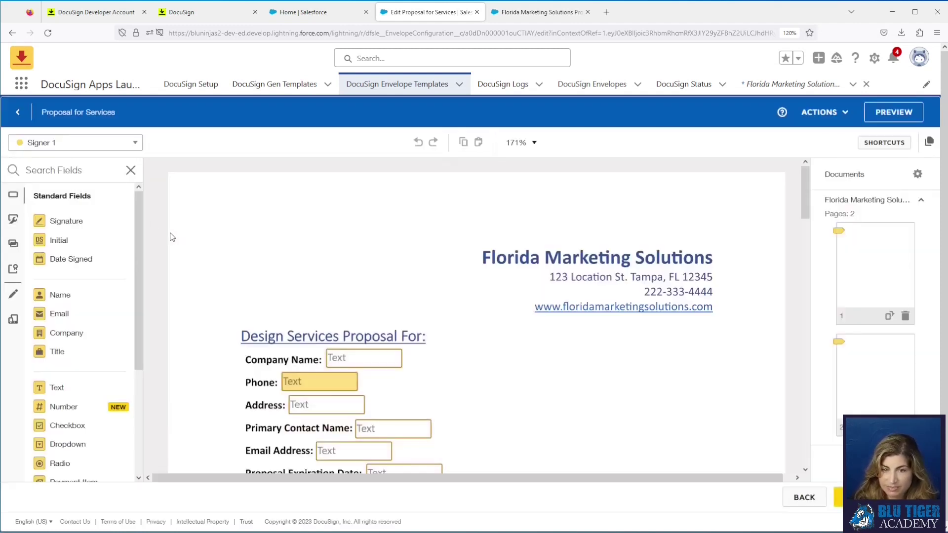
{"action": "left_click", "coordinate": [119, 144]}
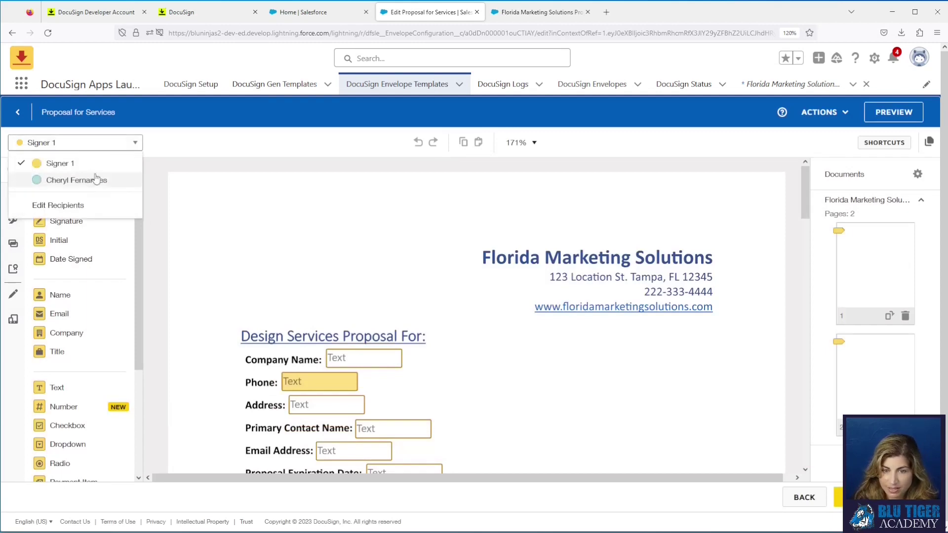
{"action": "scroll", "coordinate": [373, 259], "scroll_direction": "down", "scroll_amount": 5}
{"action": "scroll", "coordinate": [373, 258], "scroll_direction": "down", "scroll_amount": 10}
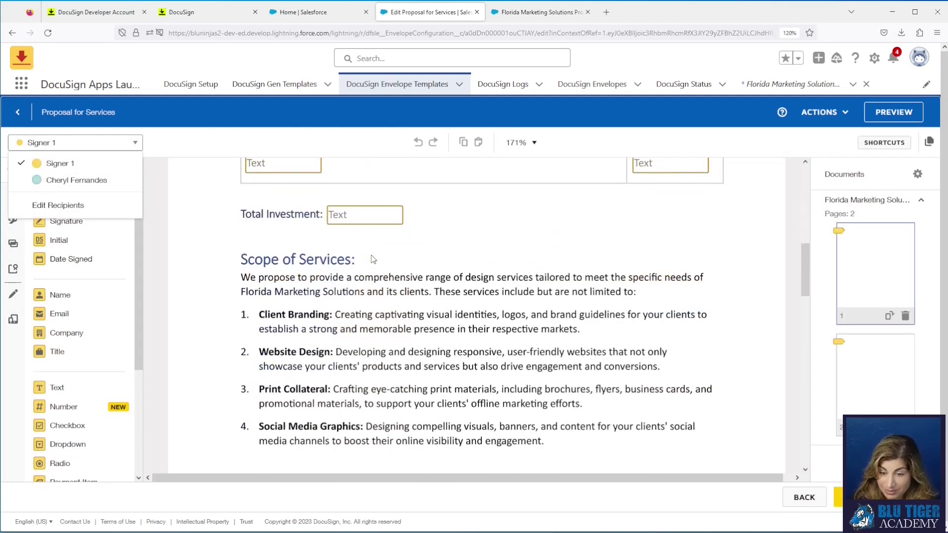
{"action": "scroll", "coordinate": [373, 259], "scroll_direction": "down", "scroll_amount": 10}
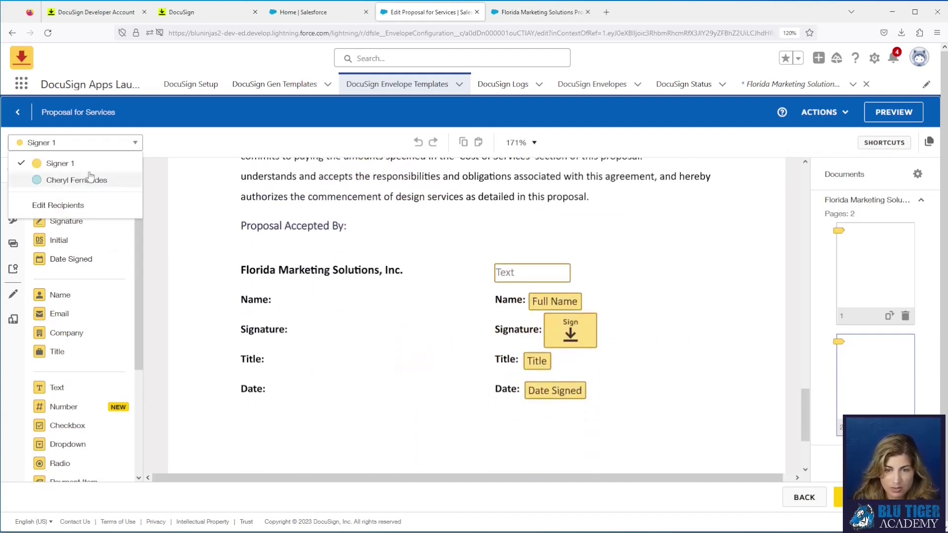
Step: For Signer 2, place Signature, Date Signed, Title and Full Name fields beside the left-hand labels
{"action": "left_click", "coordinate": [60, 181]}
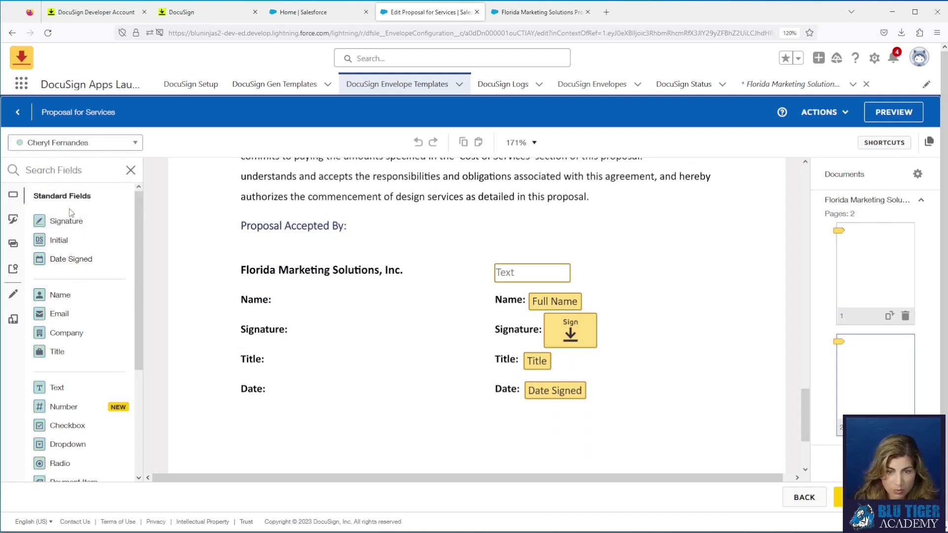
{"action": "mouse_move", "coordinate": [67, 224]}
{"action": "left_mouse_down"}
{"action": "mouse_move", "coordinate": [339, 318]}
{"action": "mouse_move", "coordinate": [293, 307]}
{"action": "left_mouse_up"}
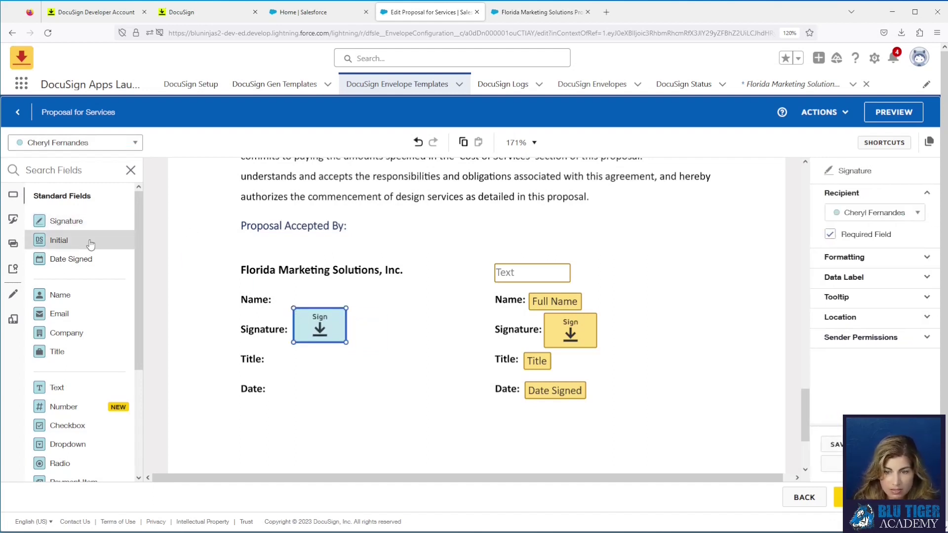
{"action": "left_click_drag", "start_coordinate": [78, 259], "coordinate": [274, 390]}
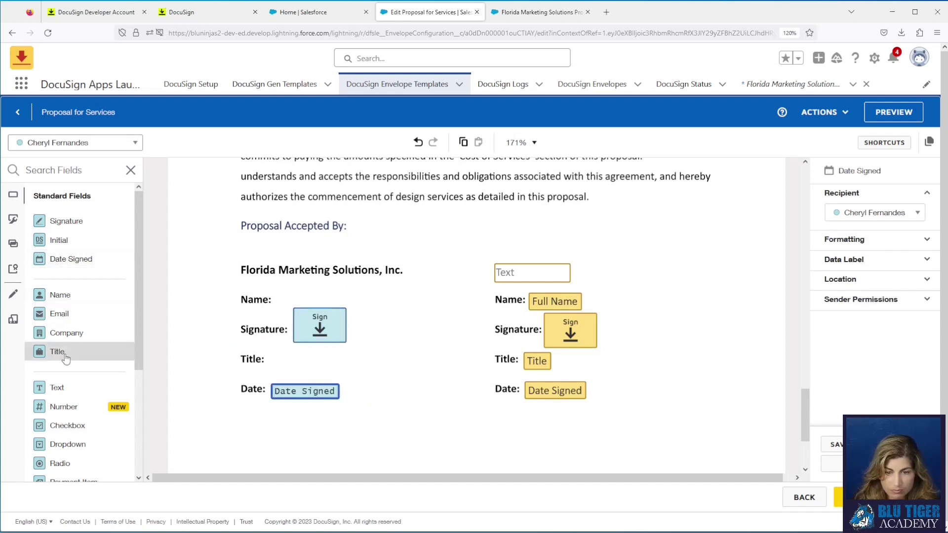
{"action": "left_click_drag", "start_coordinate": [59, 351], "coordinate": [277, 359]}
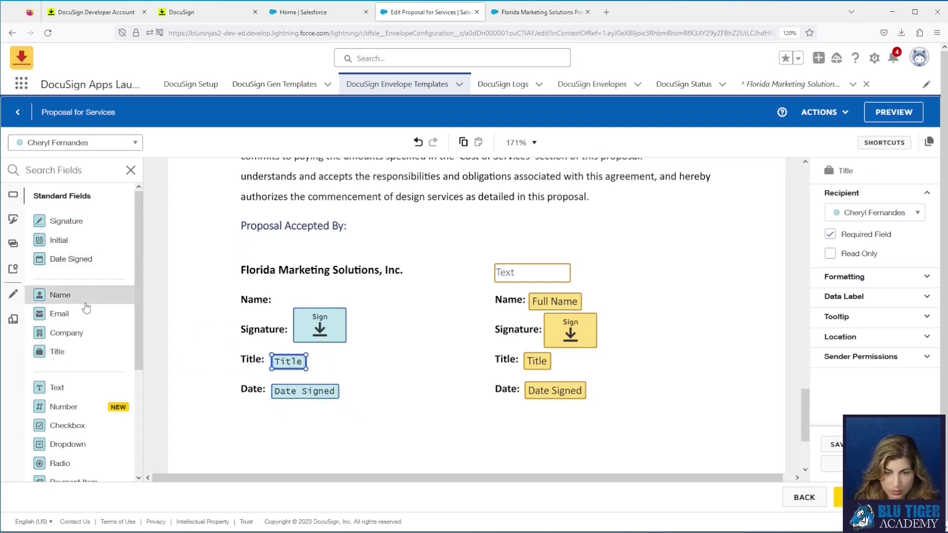
{"action": "left_click_drag", "start_coordinate": [84, 301], "coordinate": [288, 437]}
{"action": "left_click", "coordinate": [246, 281]}
Step: Set the placed Signer 2 fields to Calibri font at a larger size
{"action": "left_click", "coordinate": [830, 265]}
{"action": "left_click", "coordinate": [850, 278]}
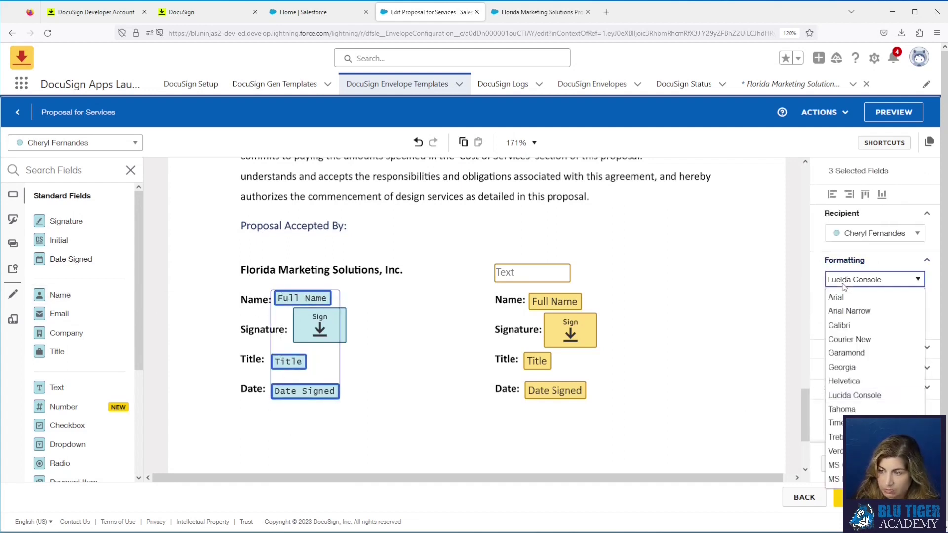
{"action": "left_click", "coordinate": [843, 323]}
{"action": "left_click", "coordinate": [842, 302]}
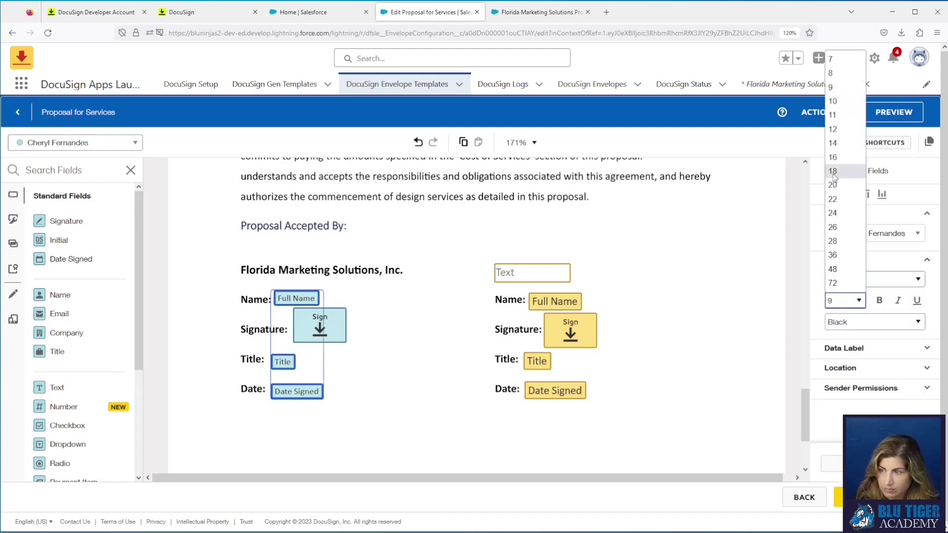
{"action": "left_click", "coordinate": [832, 114]}
{"action": "left_click", "coordinate": [673, 248]}
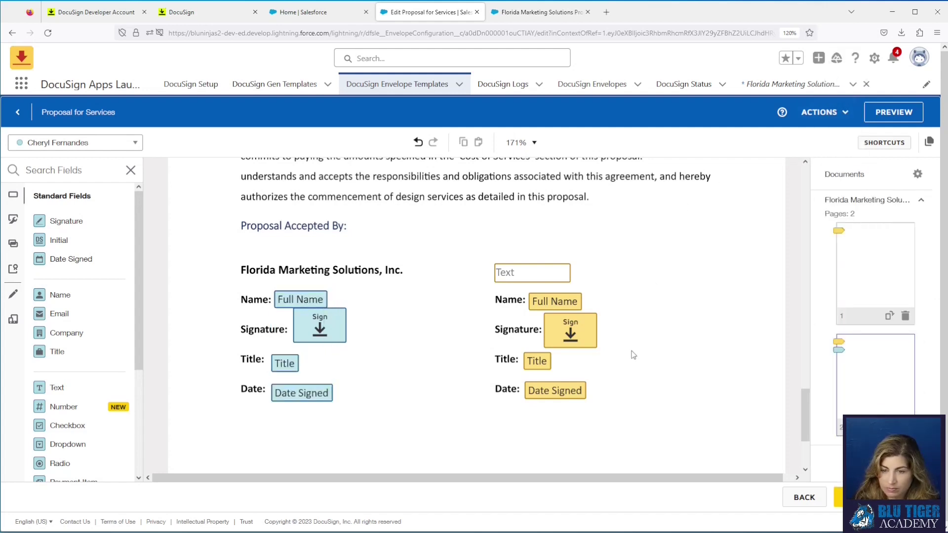
{"action": "left_click", "coordinate": [307, 334]}
{"action": "left_click", "coordinate": [412, 392]}
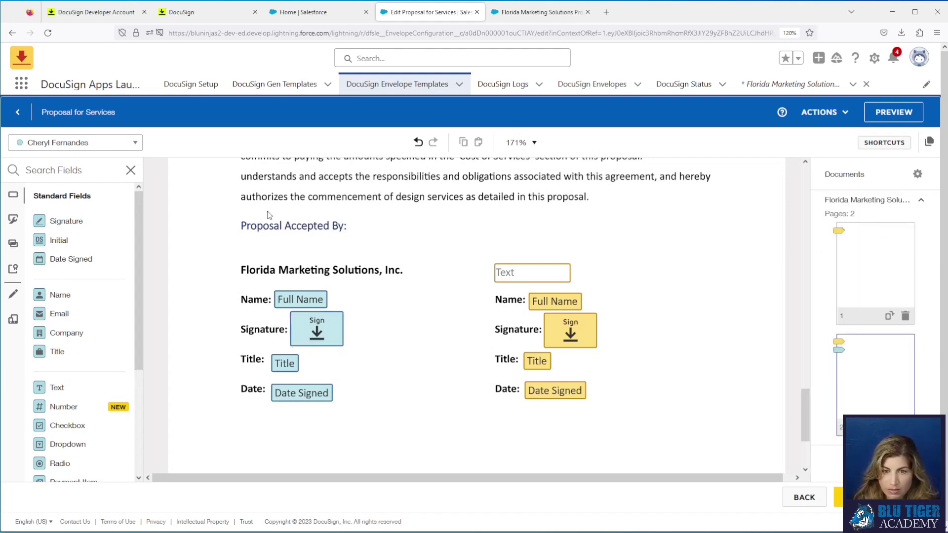
Step: Place a Signer 1 Initial field at the bottom of page 1, then save and close the template
{"action": "scroll", "coordinate": [386, 313], "scroll_direction": "up", "scroll_amount": 10}
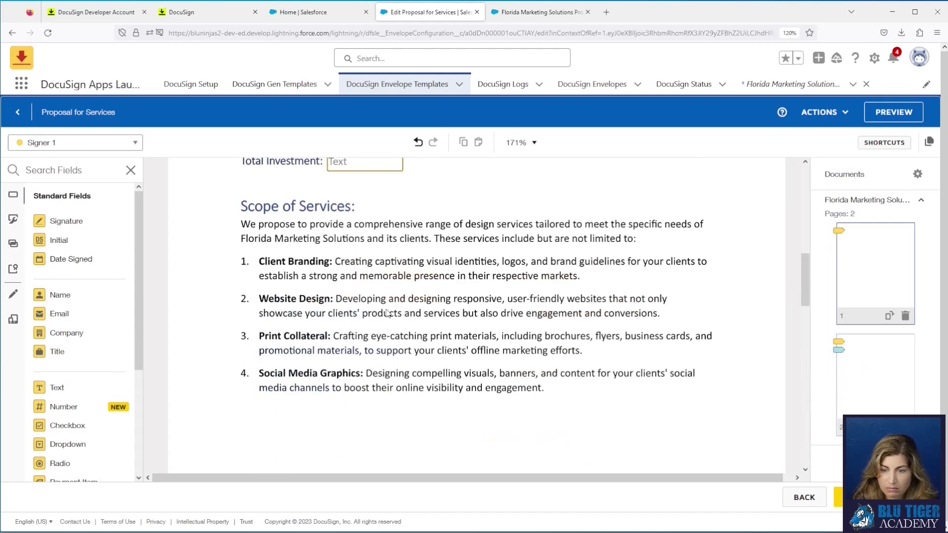
{"action": "scroll", "coordinate": [387, 313], "scroll_direction": "down", "scroll_amount": 3}
{"action": "left_click_drag", "start_coordinate": [59, 240], "coordinate": [196, 352]}
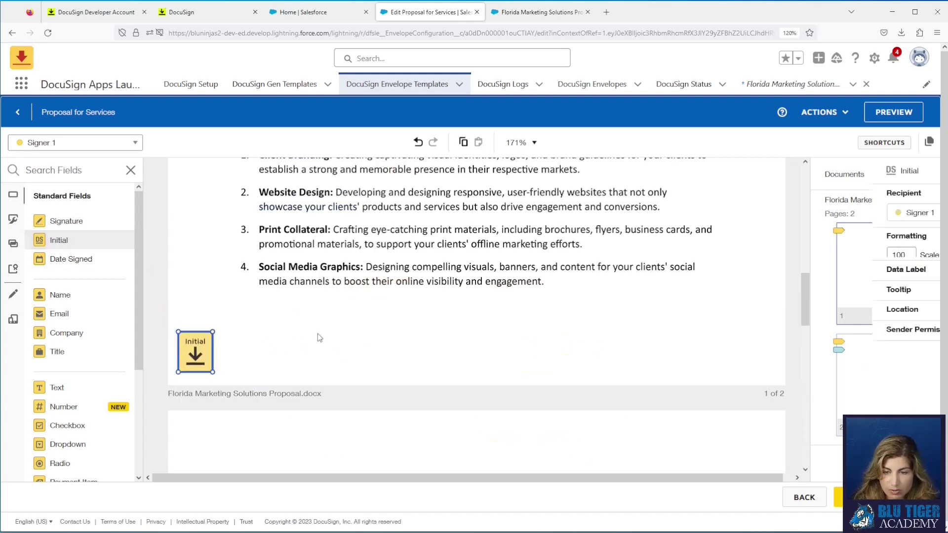
{"action": "scroll", "coordinate": [319, 338], "scroll_direction": "up", "scroll_amount": 10}
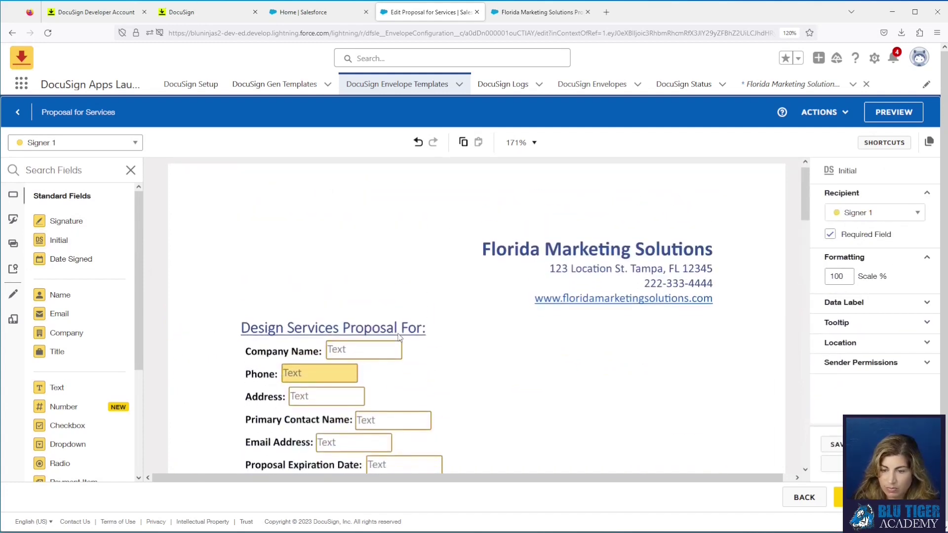
{"action": "scroll", "coordinate": [500, 353], "scroll_direction": "down", "scroll_amount": 1}
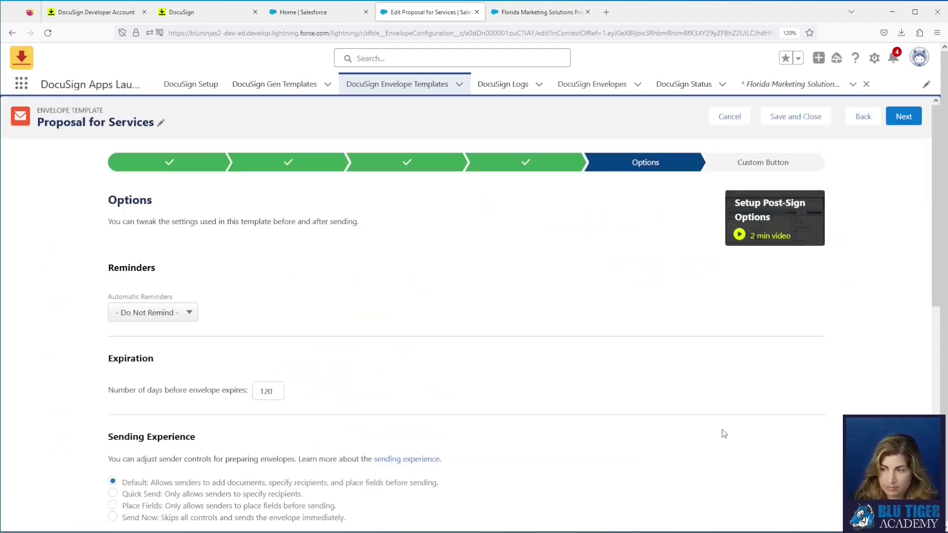
{"action": "left_click", "coordinate": [816, 119]}
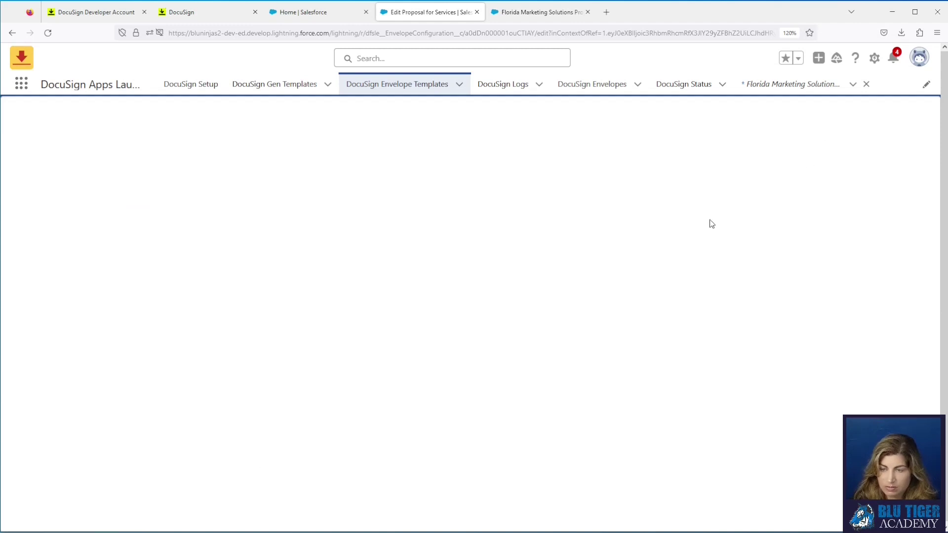
{"action": "left_click", "coordinate": [475, 269]}
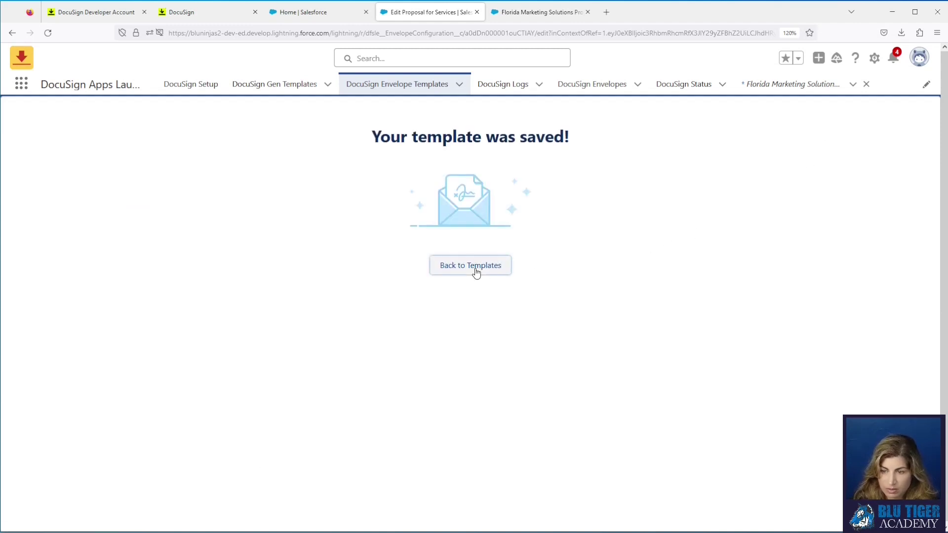
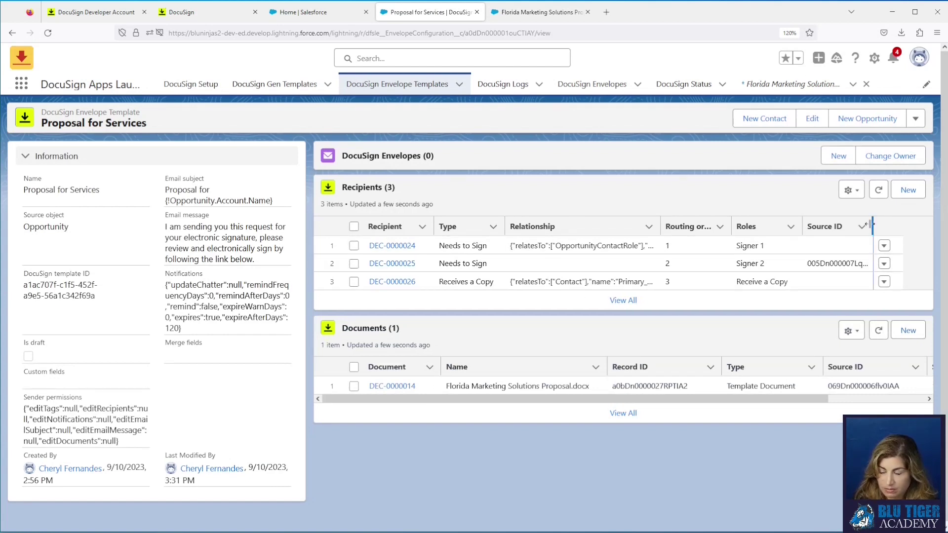
Step: Reload the Proposal for Services template to confirm Signer 1, Signer 2 and a copy recipient
{"action": "left_click_drag", "start_coordinate": [882, 270], "coordinate": [806, 264]}
{"action": "left_click", "coordinate": [235, 53]}
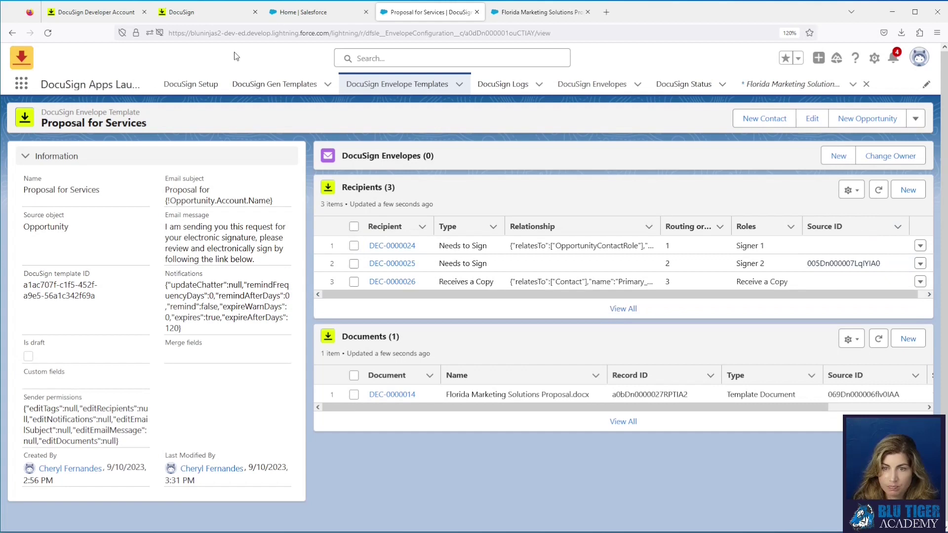
{"action": "left_click", "coordinate": [189, 14]}
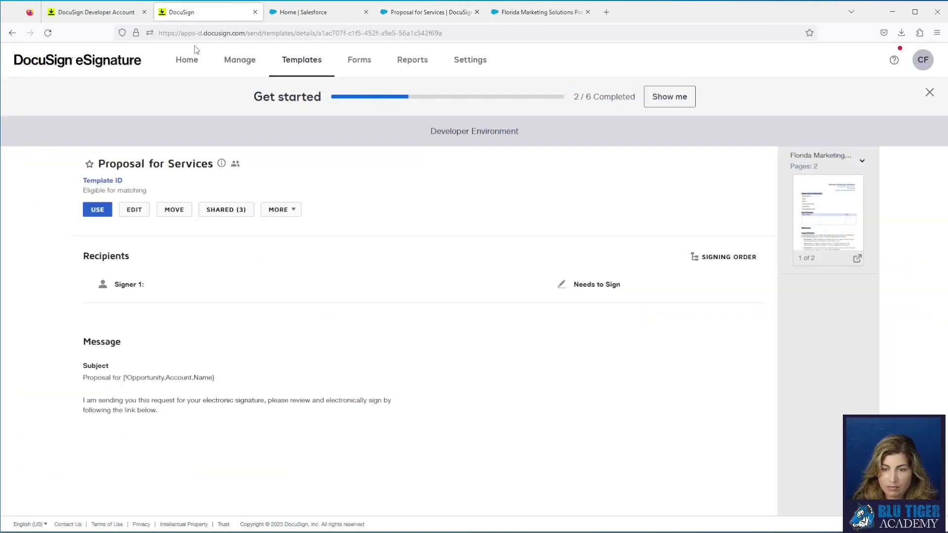
{"action": "left_click", "coordinate": [48, 33]}
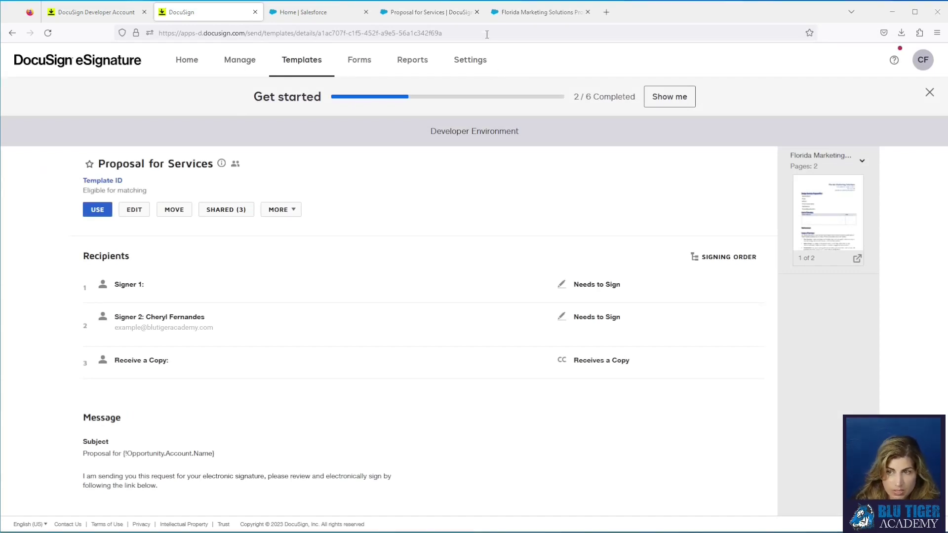
{"action": "left_click", "coordinate": [341, 22]}
Step: Open the Sales app from the App Launcher by searching 'sales'
{"action": "left_click", "coordinate": [20, 84]}
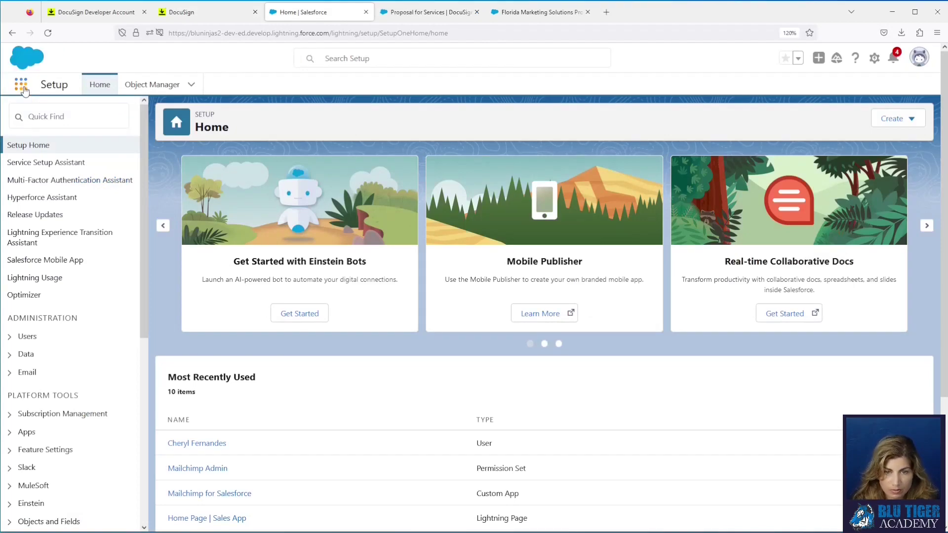
{"action": "type", "text": "sales"}
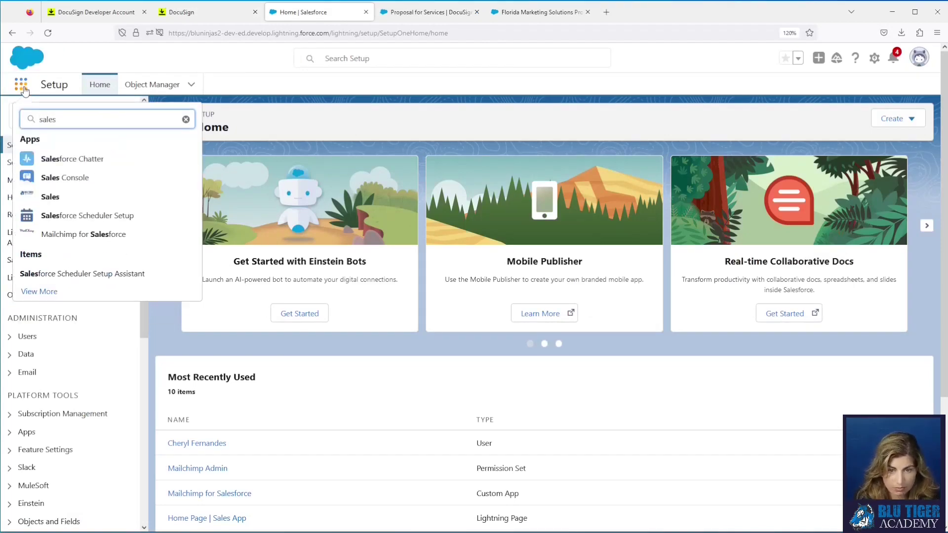
{"action": "left_click", "coordinate": [50, 196]}
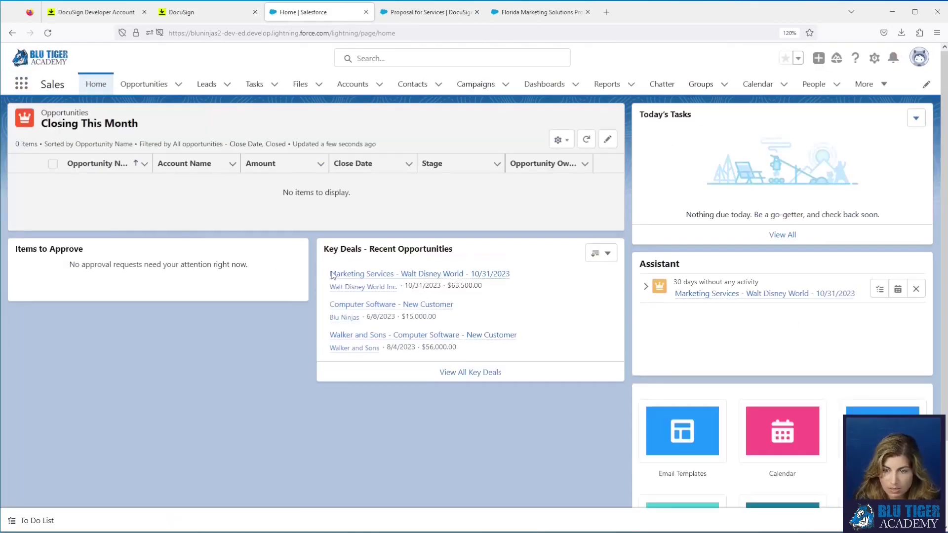
Step: Open the Marketing Services - Walt Disney World opportunity and review its proposal expiration date
{"action": "left_click", "coordinate": [370, 275]}
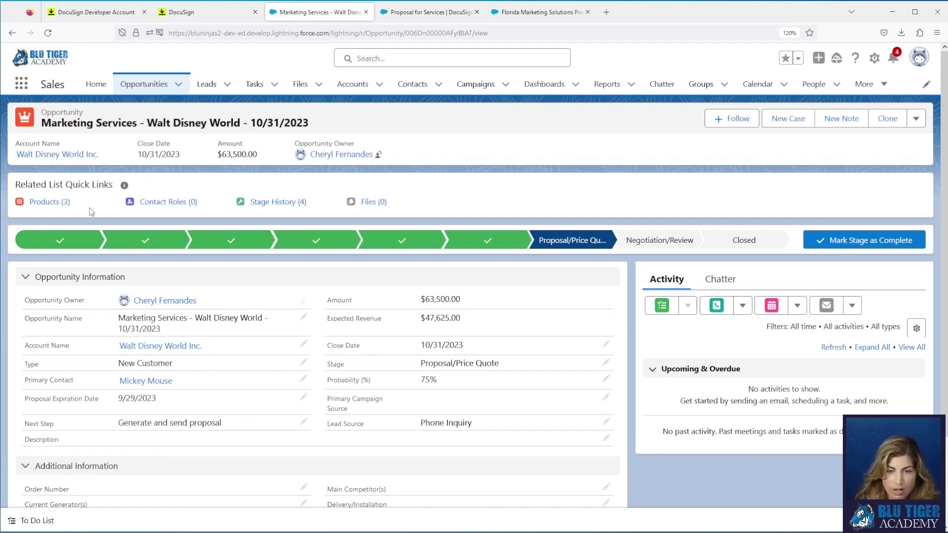
{"action": "mouse_move", "coordinate": [52, 206]}
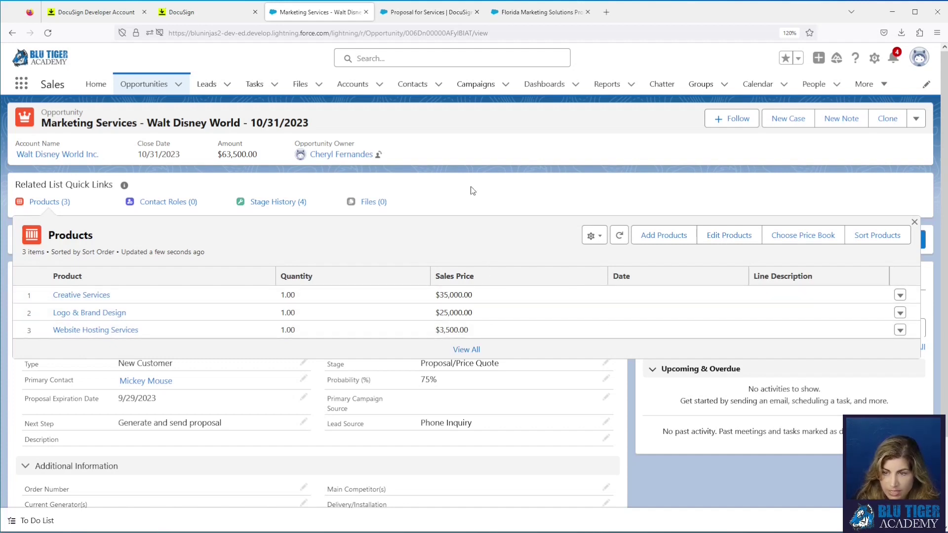
{"action": "mouse_move", "coordinate": [162, 388]}
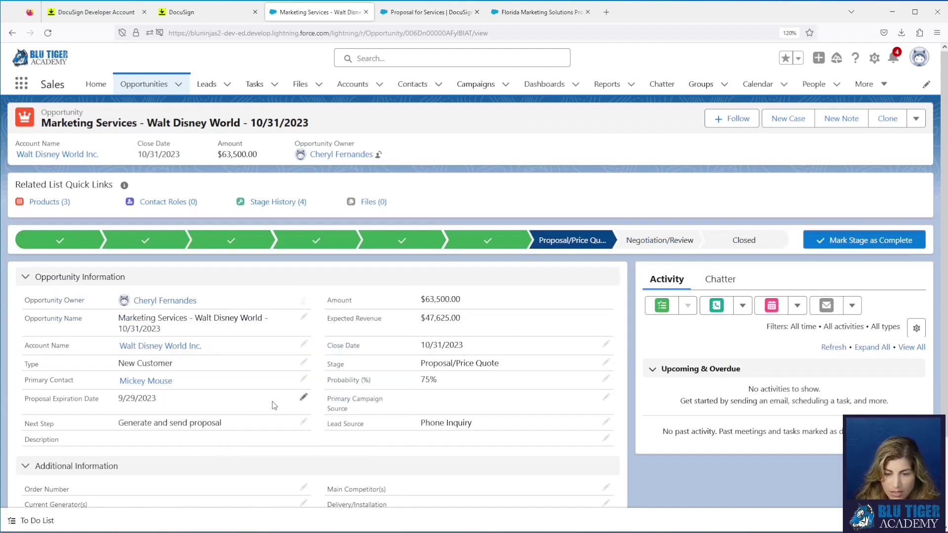
{"action": "left_click_drag", "start_coordinate": [173, 405], "coordinate": [113, 406]}
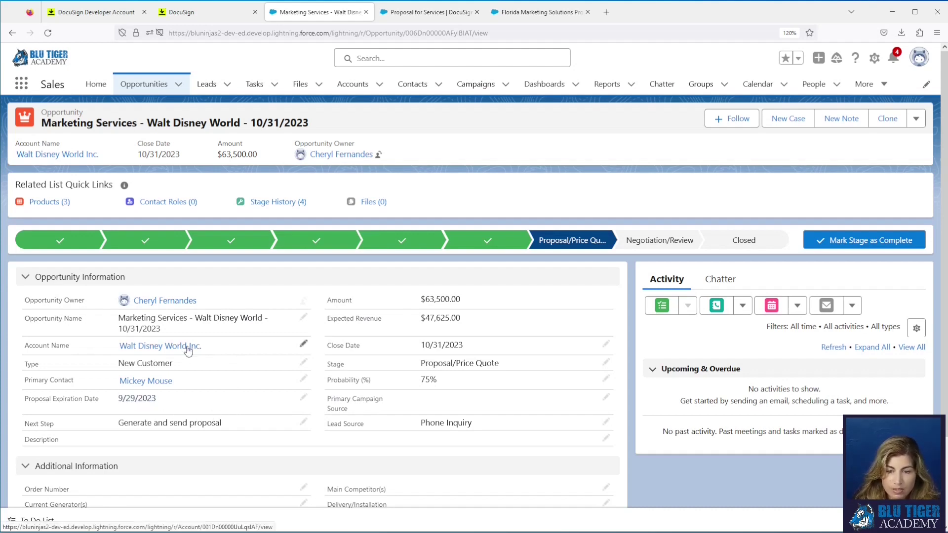
{"action": "mouse_move", "coordinate": [188, 350]}
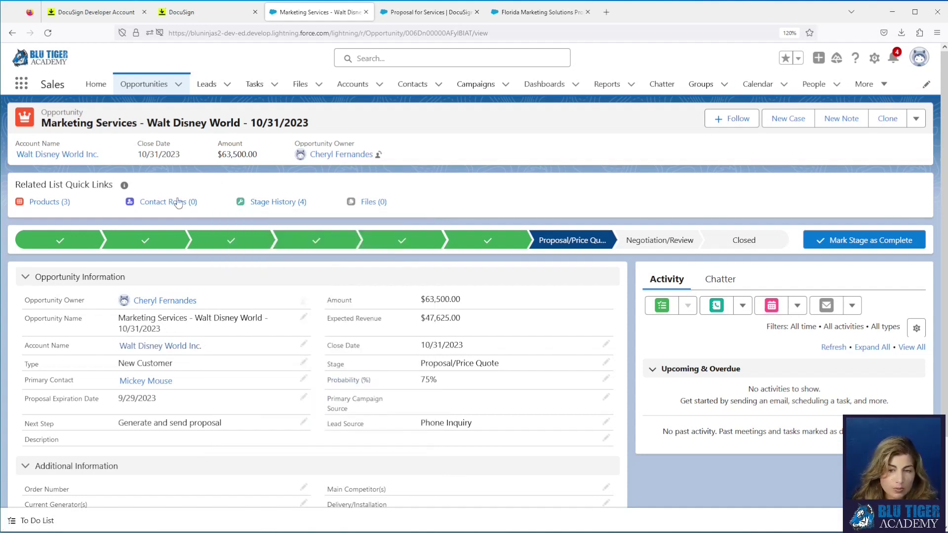
{"action": "mouse_move", "coordinate": [175, 206]}
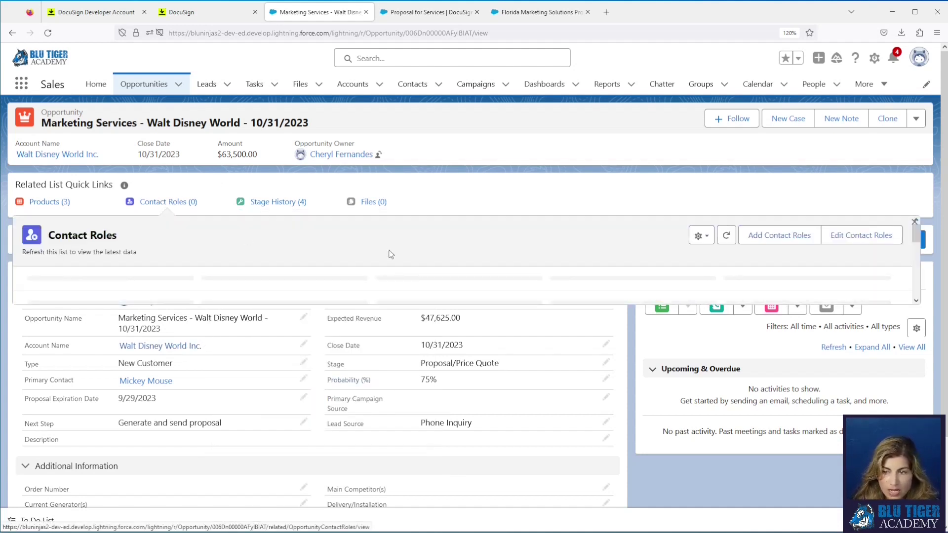
Step: Begin adding the primary contact as a contact role and browse the Role picklist
{"action": "left_click", "coordinate": [753, 237]}
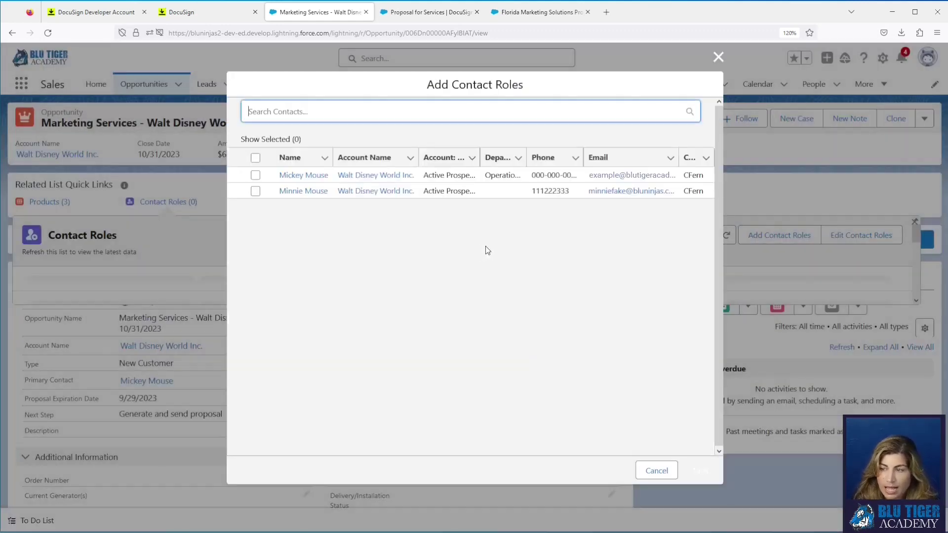
{"action": "left_click", "coordinate": [255, 176]}
{"action": "left_click", "coordinate": [698, 471]}
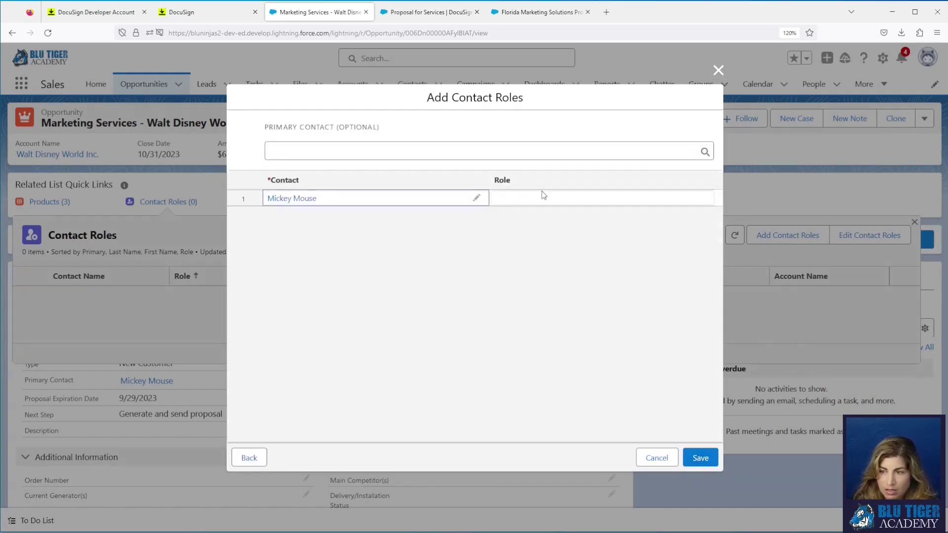
{"action": "left_click", "coordinate": [543, 198]}
{"action": "left_click", "coordinate": [553, 205]}
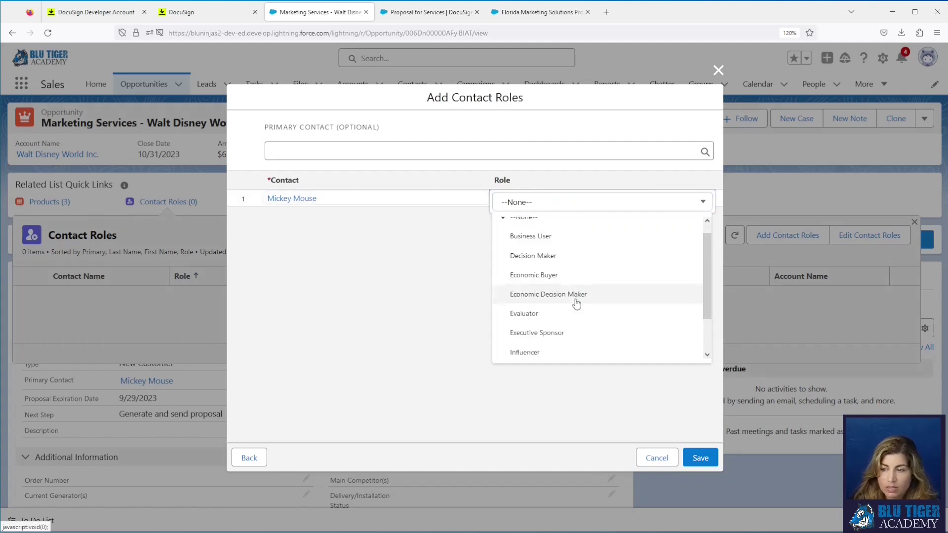
{"action": "scroll", "coordinate": [575, 302], "scroll_direction": "down", "scroll_amount": 1}
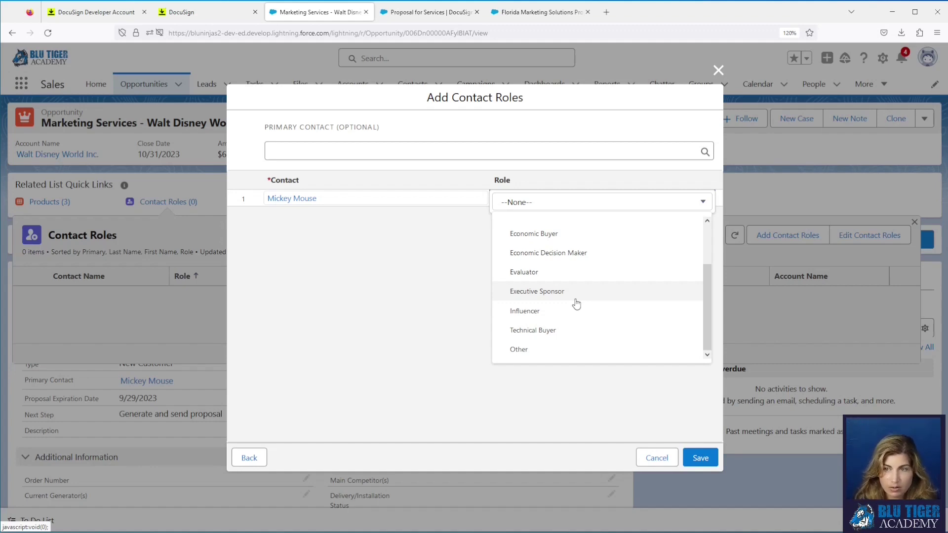
Step: Cancel without saving the contact role and open Salesforce Setup in a new tab
{"action": "left_click", "coordinate": [702, 459]}
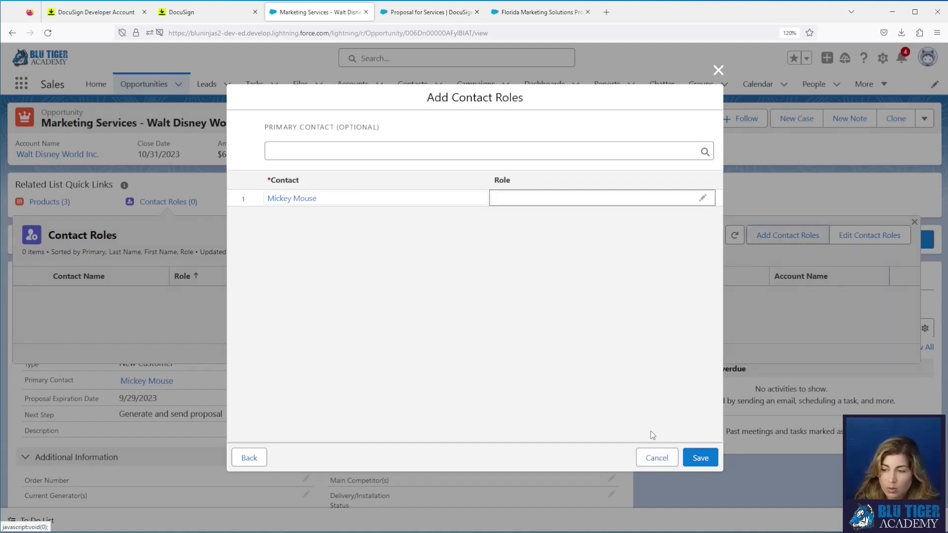
{"action": "left_click", "coordinate": [656, 458]}
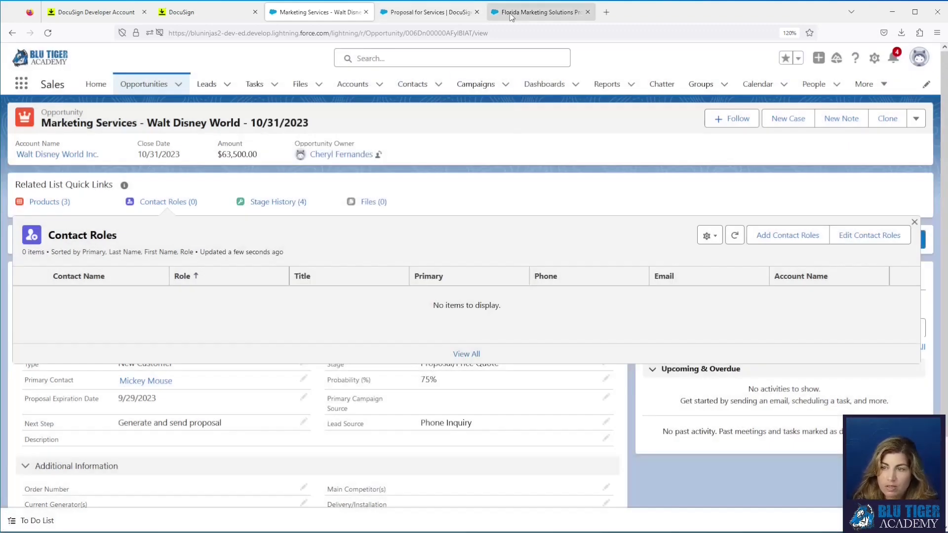
{"action": "left_click", "coordinate": [875, 58]}
{"action": "left_click", "coordinate": [828, 87]}
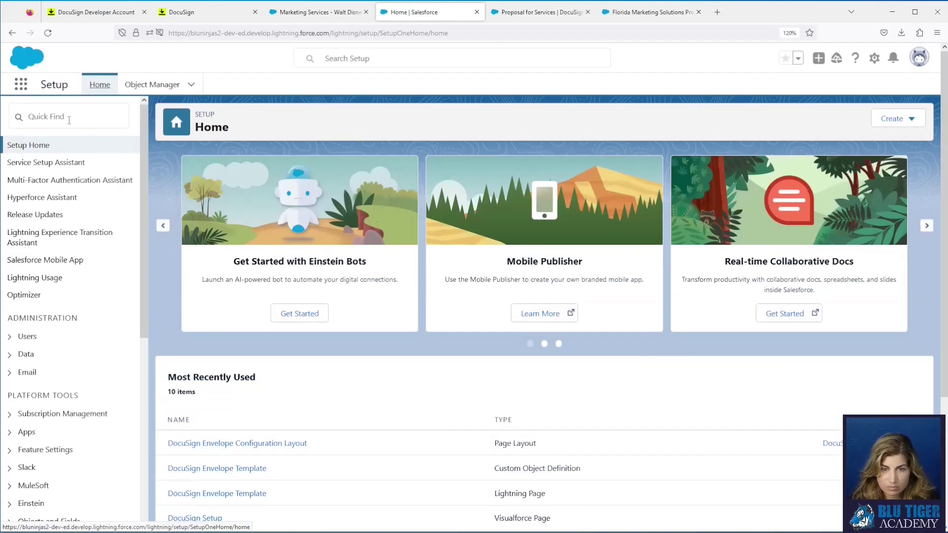
Step: Add 'DocuSign Signer' as a new Contact Roles on Opportunities picklist value in Setup
{"action": "left_click", "coordinate": [69, 120]}
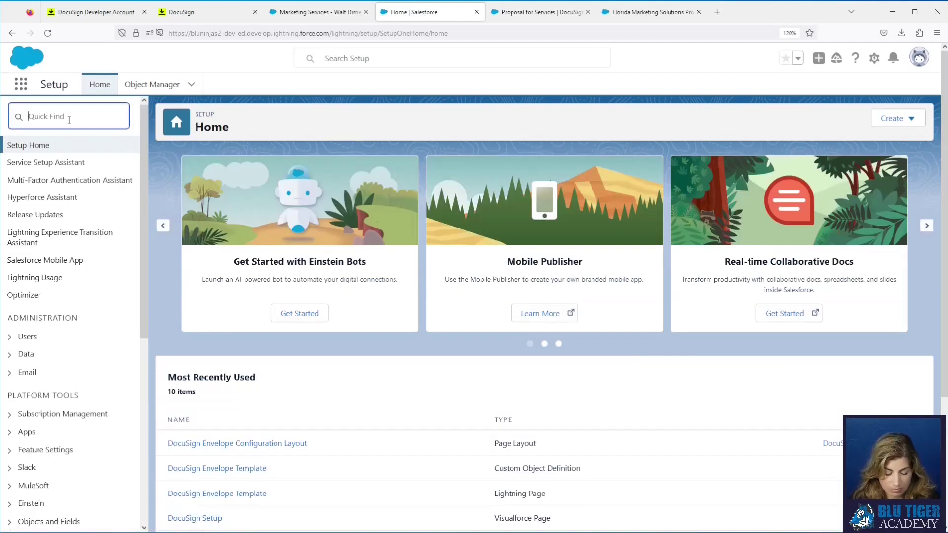
{"action": "type", "text": "oppo"}
{"action": "key", "text": "BackSpace"}
{"action": "type", "text": "role"}
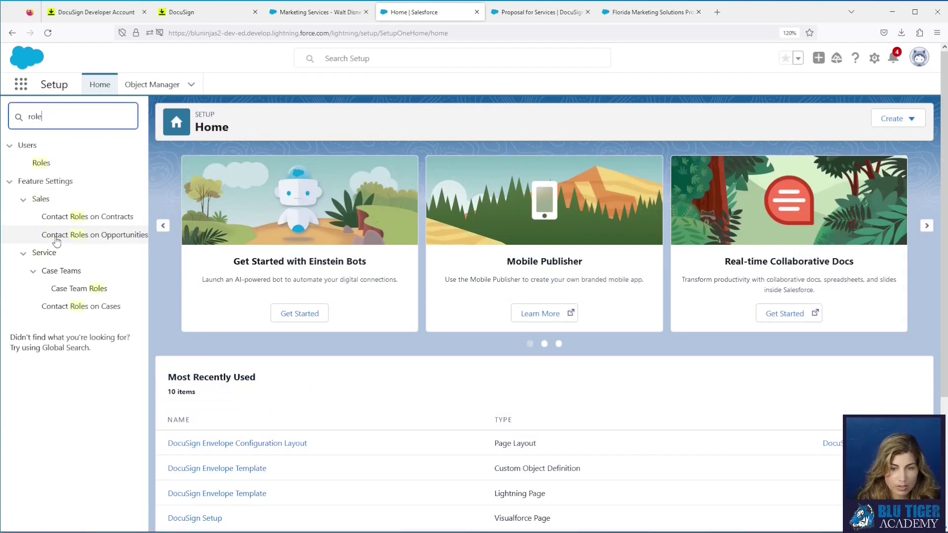
{"action": "left_click", "coordinate": [110, 240]}
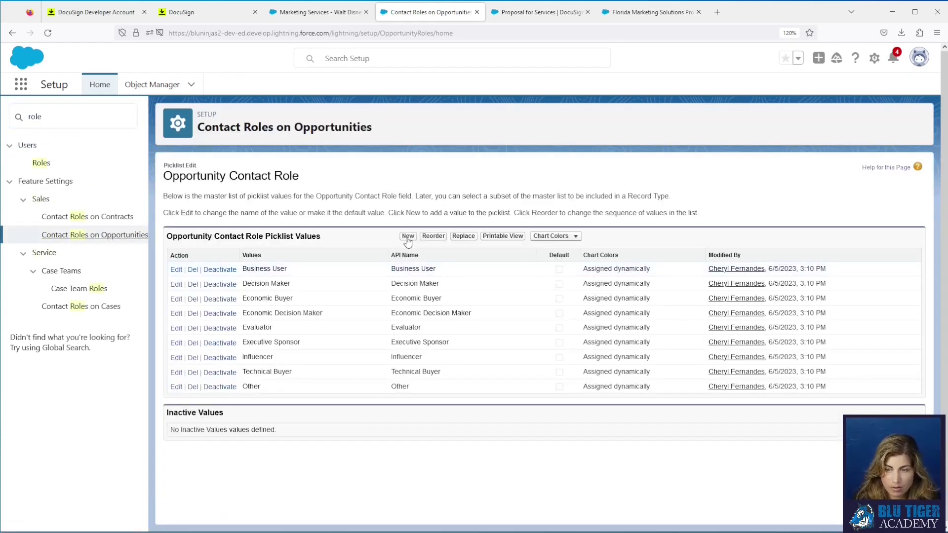
{"action": "left_click", "coordinate": [407, 238]}
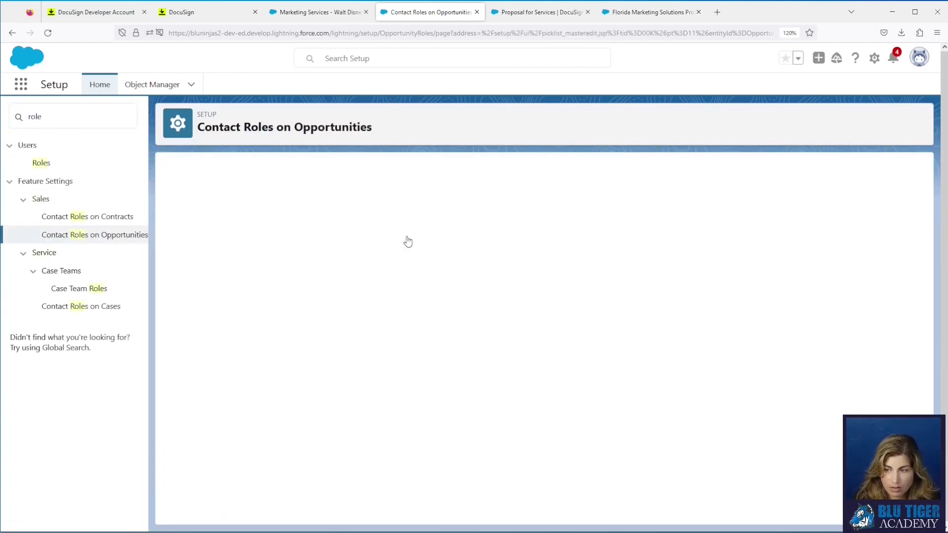
{"action": "type", "text": "D"}
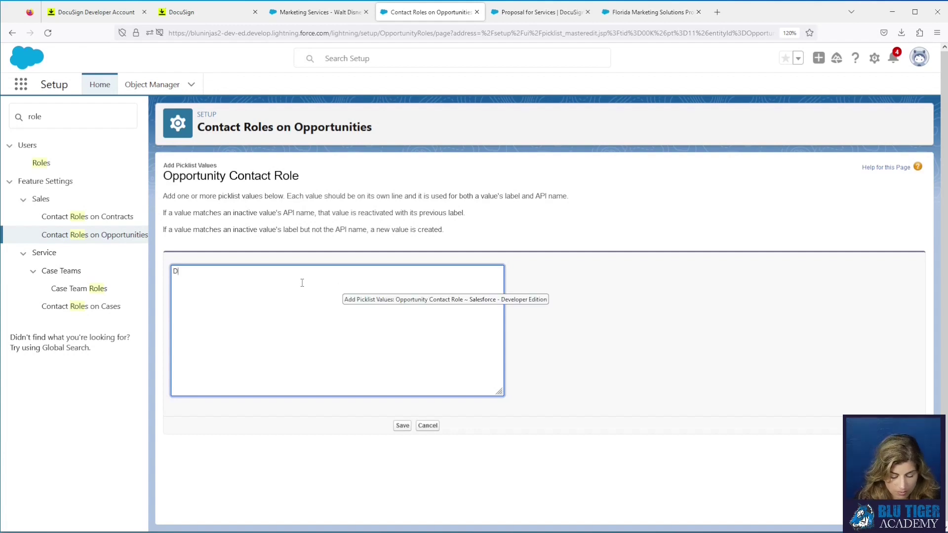
{"action": "type", "text": "ocuSign Signer"}
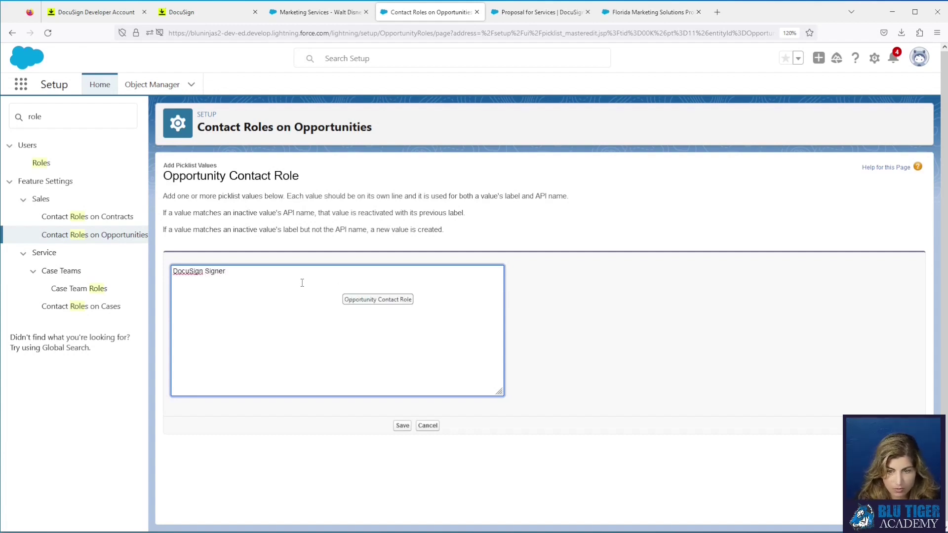
{"action": "left_click", "coordinate": [401, 426]}
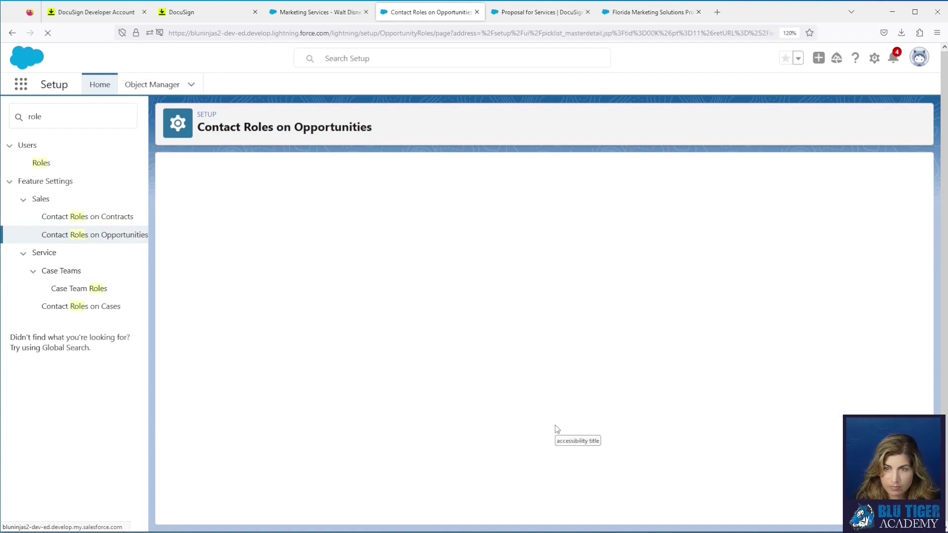
{"action": "left_click", "coordinate": [330, 19]}
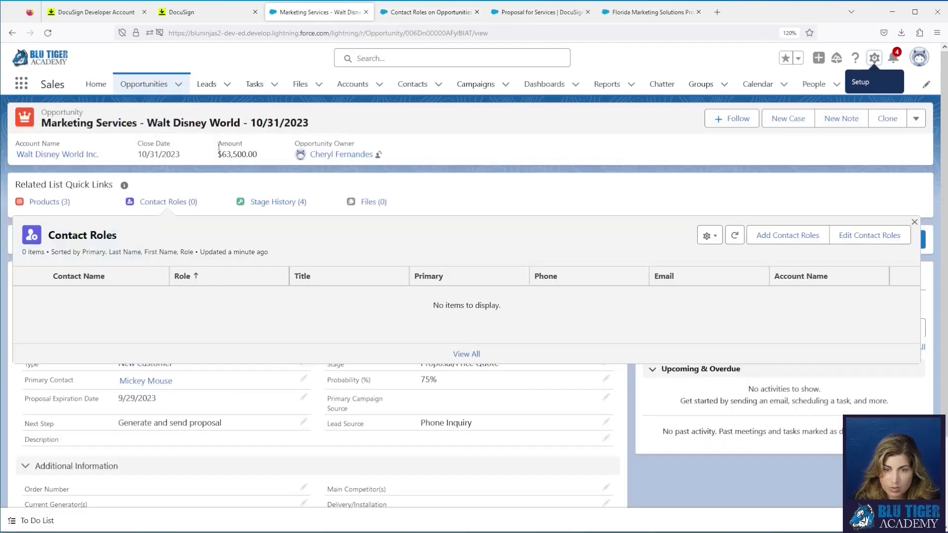
Step: Reload the opportunity and save the primary contact as a contact role with role DocuSign Signer
{"action": "left_click", "coordinate": [47, 34]}
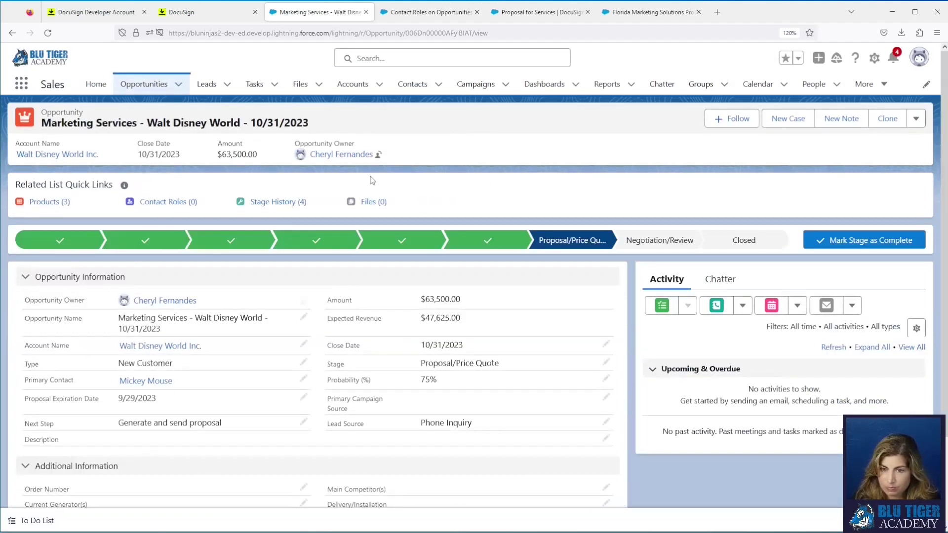
{"action": "mouse_move", "coordinate": [192, 207]}
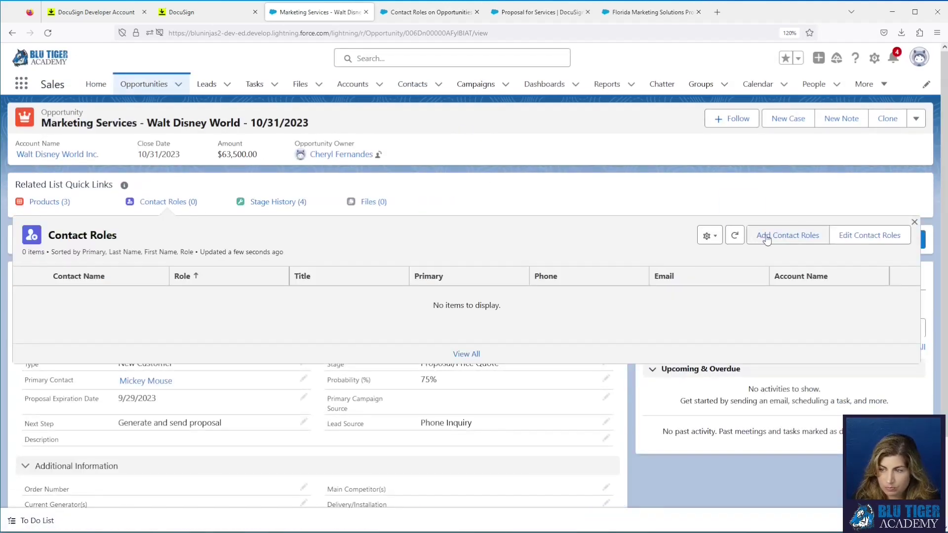
{"action": "left_click", "coordinate": [768, 235]}
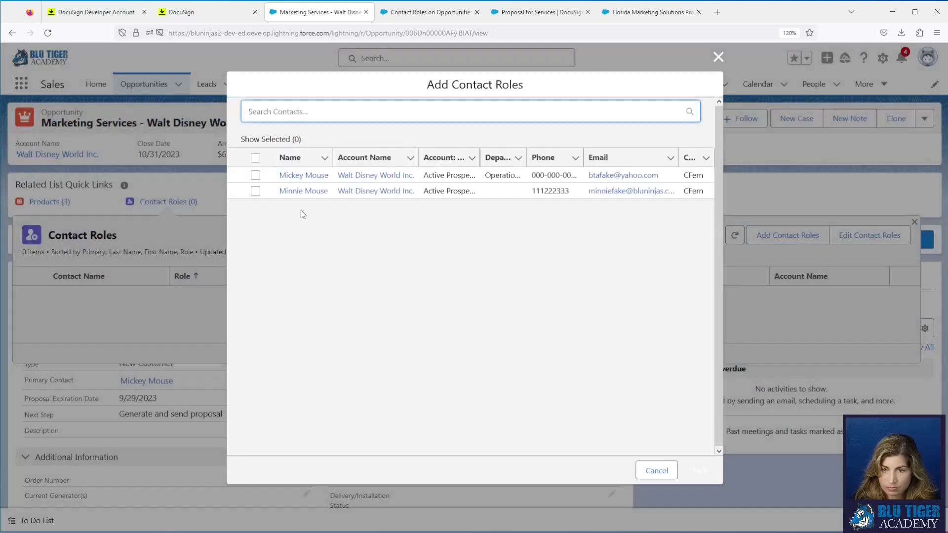
{"action": "left_click", "coordinate": [256, 175]}
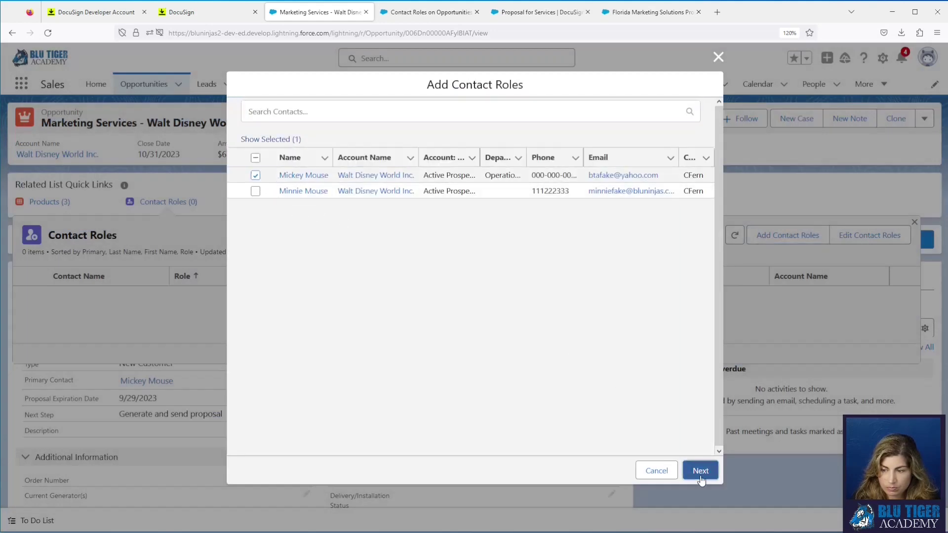
{"action": "left_click", "coordinate": [697, 470]}
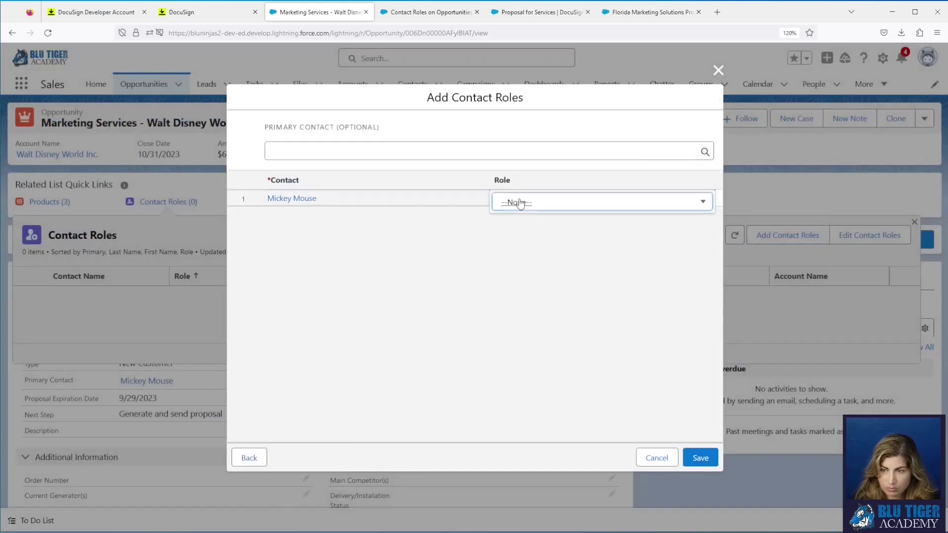
{"action": "left_click", "coordinate": [544, 202]}
{"action": "scroll", "coordinate": [559, 336], "scroll_direction": "down", "scroll_amount": 2}
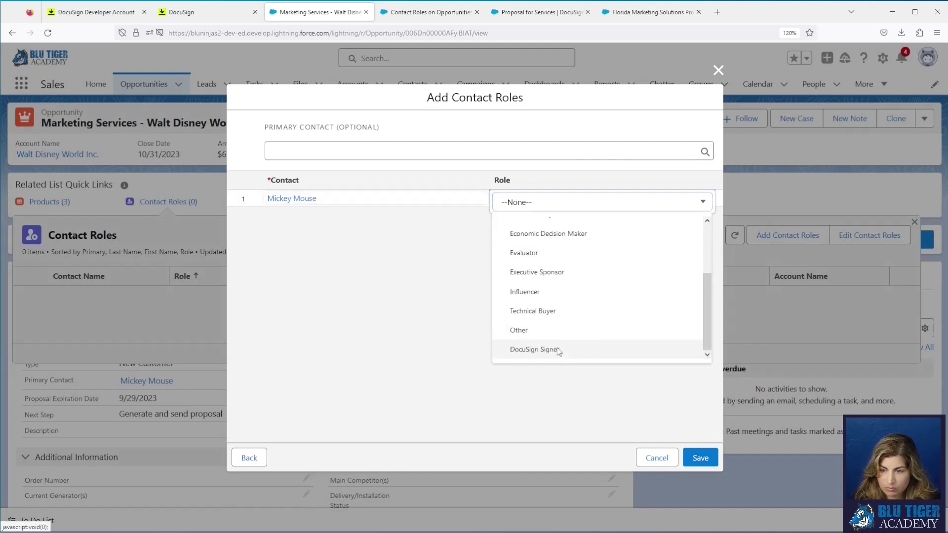
{"action": "left_click", "coordinate": [557, 349]}
{"action": "left_click", "coordinate": [701, 458]}
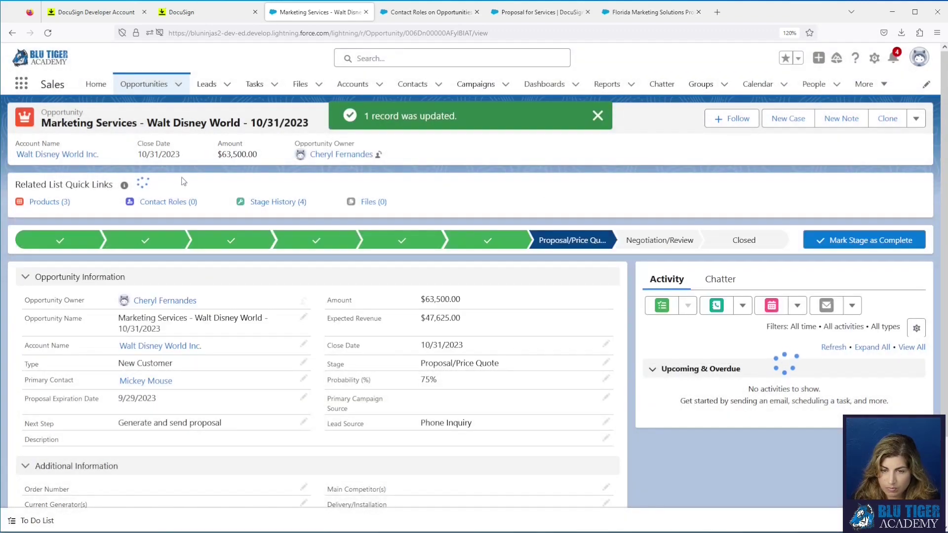
Step: Check the opportunity's extra actions menu
{"action": "mouse_move", "coordinate": [179, 205]}
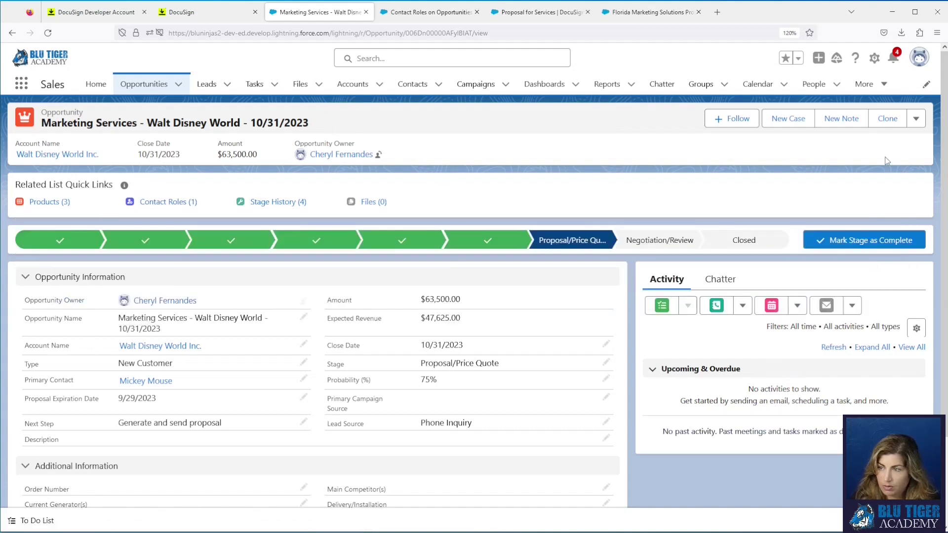
{"action": "left_click", "coordinate": [916, 120]}
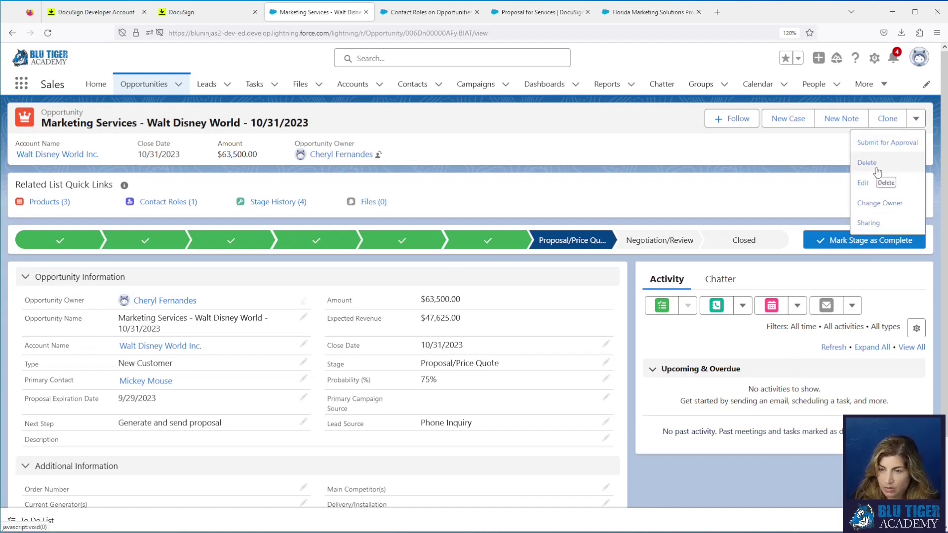
{"action": "left_click", "coordinate": [579, 125]}
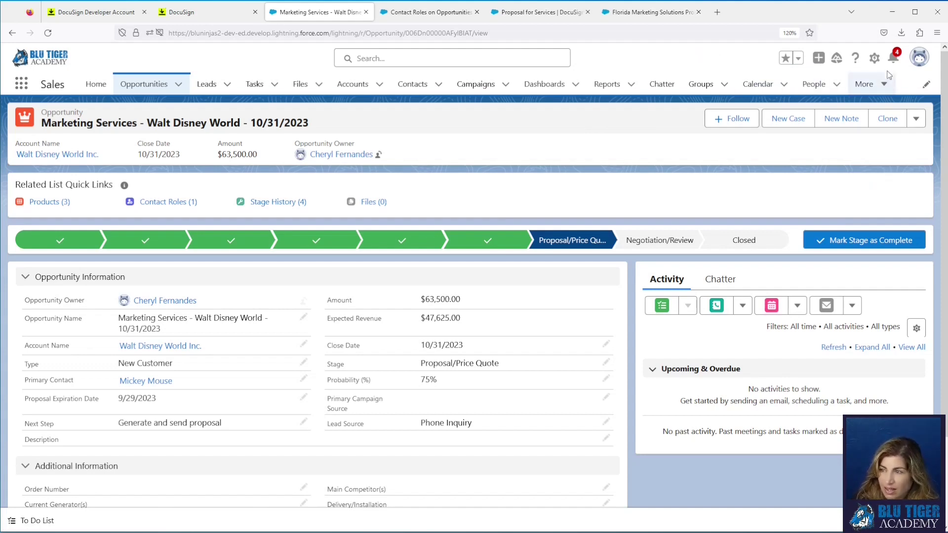
Step: Open the Opportunity object's Buttons, Links, and Actions list in Object Manager
{"action": "left_click", "coordinate": [874, 58]}
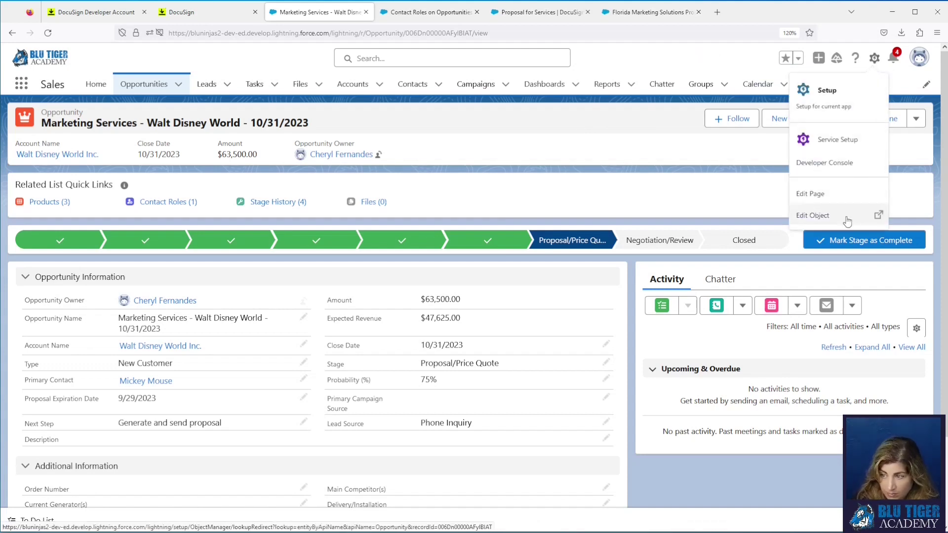
{"action": "left_click", "coordinate": [847, 220]}
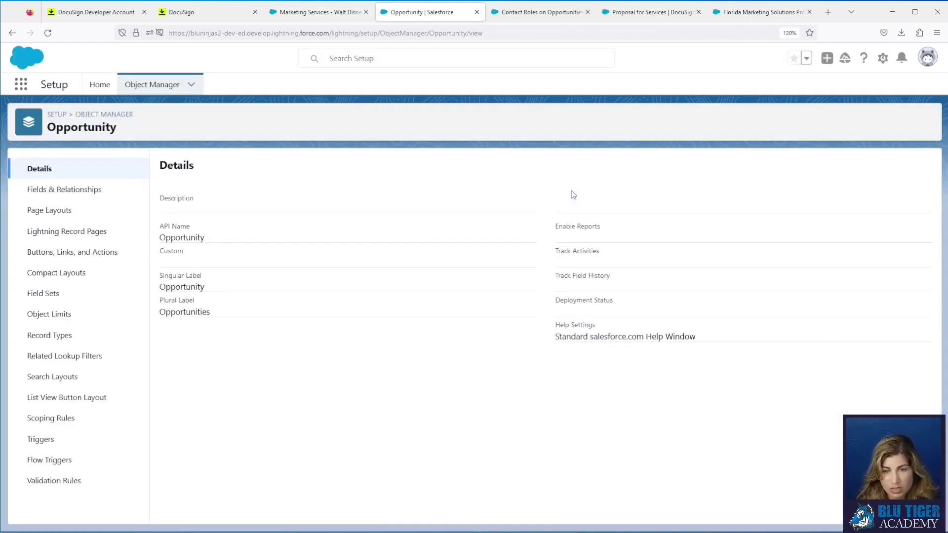
{"action": "left_click", "coordinate": [94, 254]}
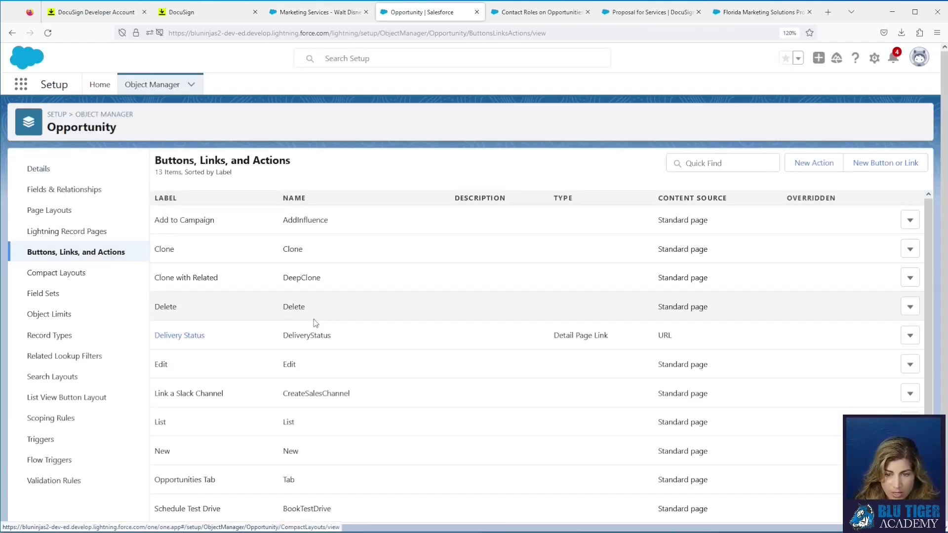
{"action": "scroll", "coordinate": [300, 319], "scroll_direction": "down", "scroll_amount": 2}
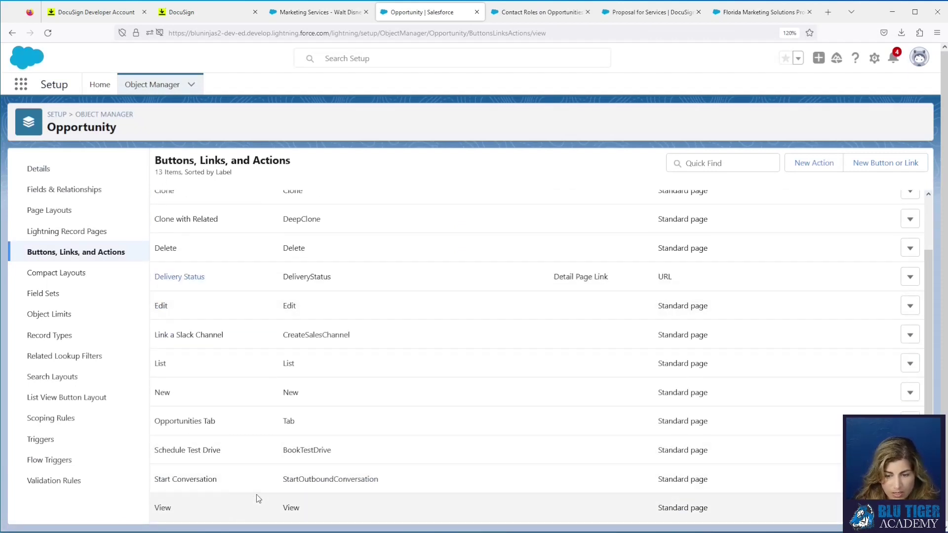
{"action": "scroll", "coordinate": [253, 366], "scroll_direction": "up", "scroll_amount": 3}
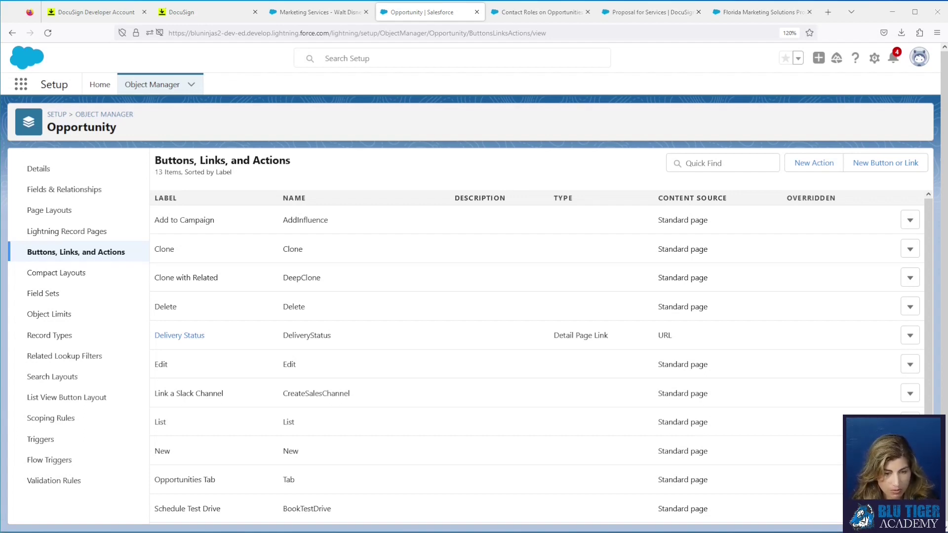
Step: Create a new Opportunity button, paste the DocuSign URLFOR sending formula and select its sample templateId
{"action": "left_click", "coordinate": [904, 171]}
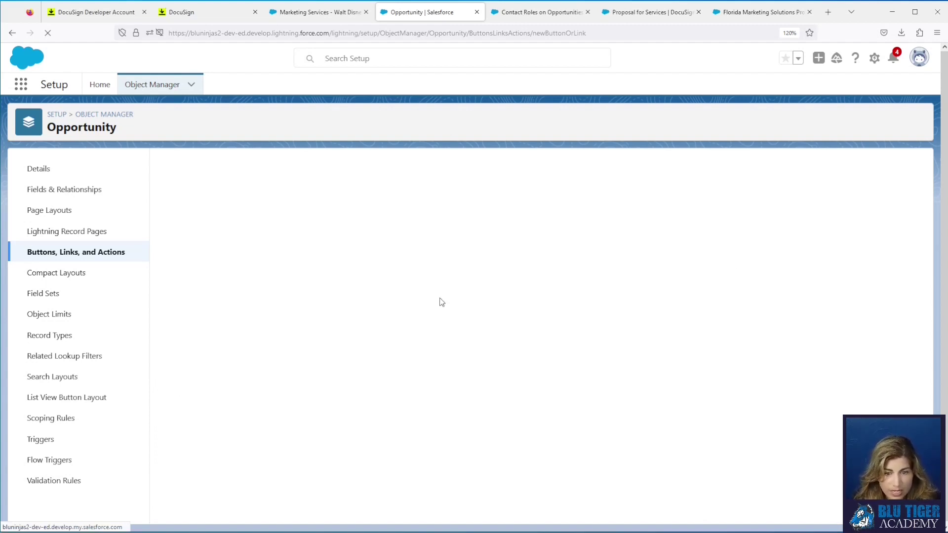
{"action": "left_click", "coordinate": [334, 429]}
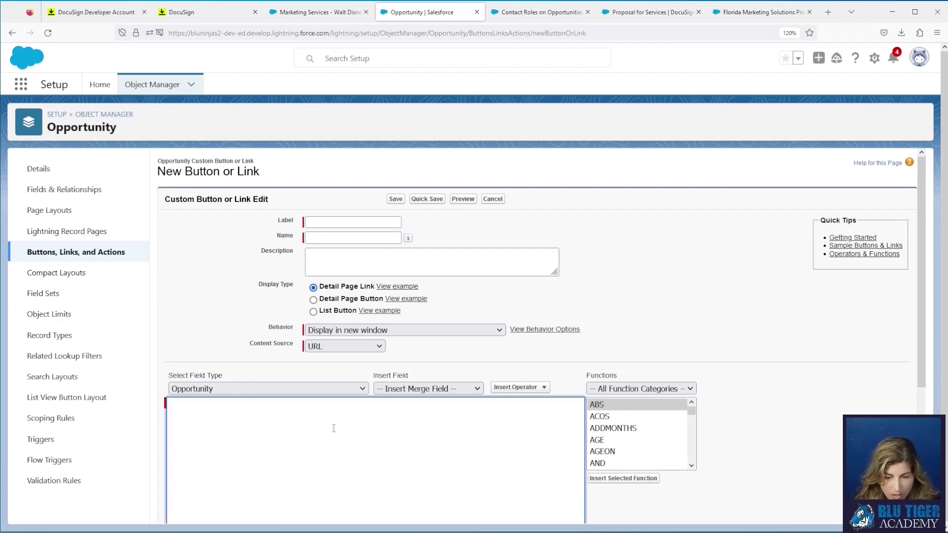
{"action": "type", "text": "{!URLFOR(IF($Site.prefix == '/s','/apex/dfsle__sending', $Site.Prefix +'/apex/dfsle__sending'), null, [sId = Opportunity.Id, quickSend = false, isEmbedded = false, templateId = 'a0z4u00004ghSjIAAU', recordId = Opportunity.Id, title = 'DocuSign Proposal'])}"}
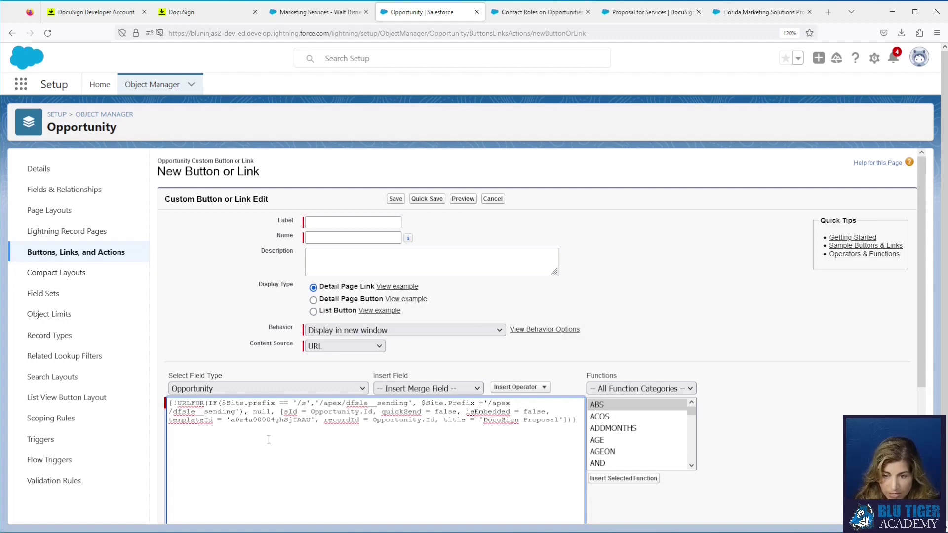
{"action": "double_click", "coordinate": [265, 420]}
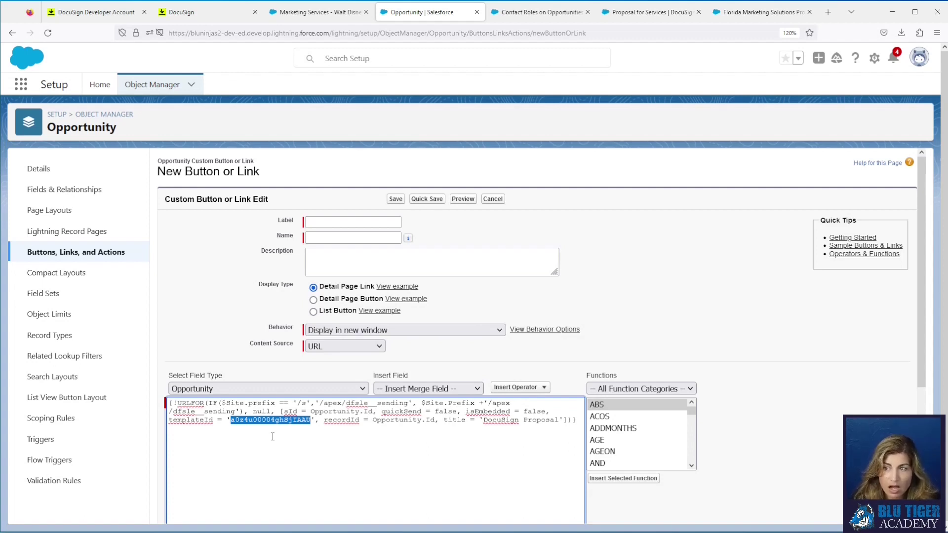
Step: Replace the formula's sample templateId with the Proposal for Services record ID a0dDn000001ouCTIAY
{"action": "left_click", "coordinate": [647, 14]}
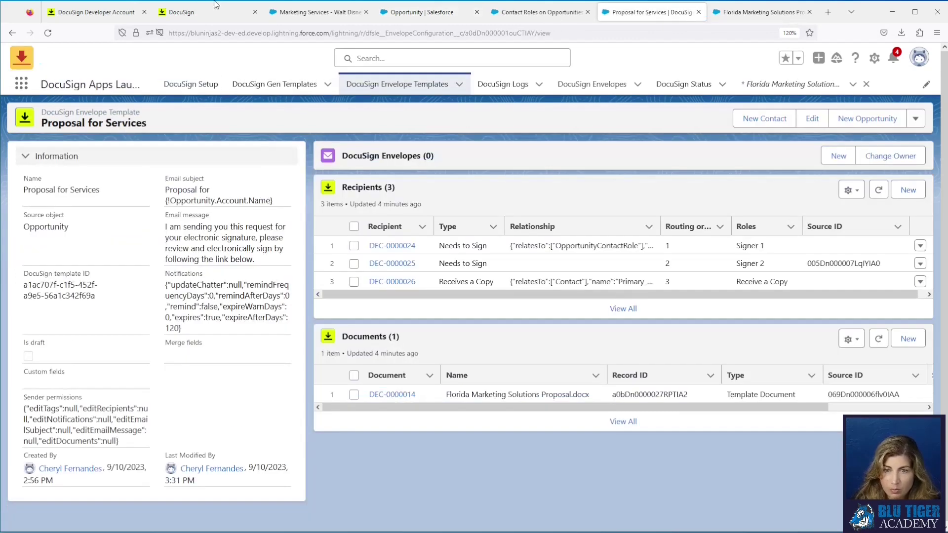
{"action": "left_click_drag", "start_coordinate": [146, 117], "coordinate": [44, 114]}
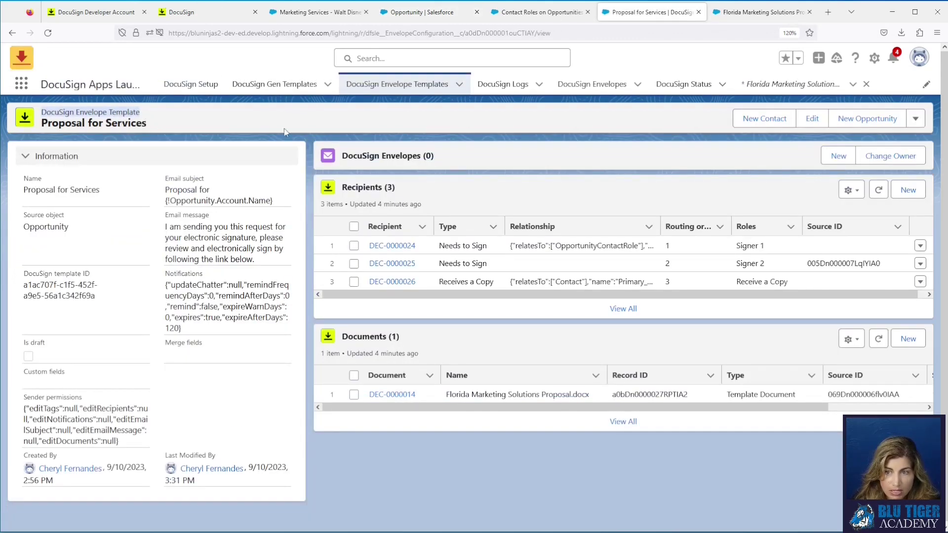
{"action": "double_click", "coordinate": [507, 32]}
{"action": "key", "text": "ctrl+c"}
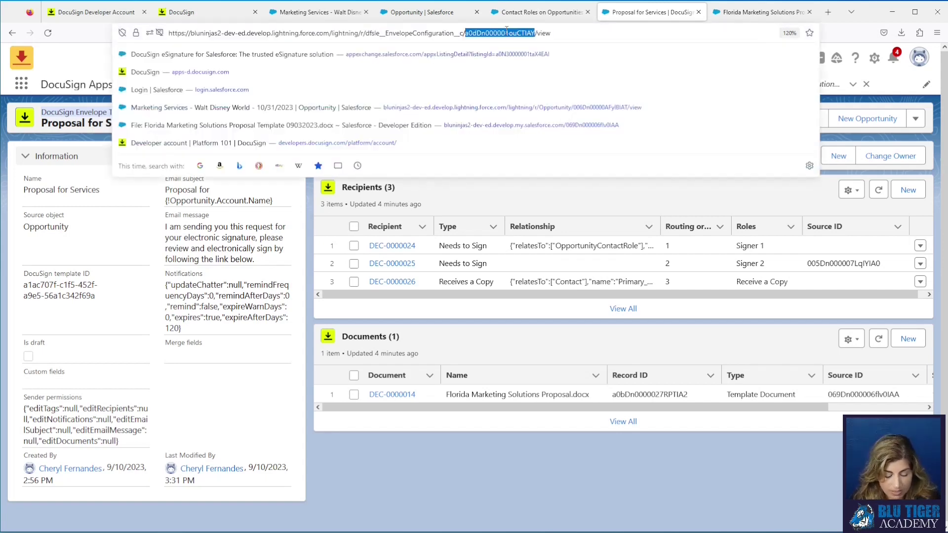
{"action": "left_click", "coordinate": [399, 15]}
{"action": "double_click", "coordinate": [282, 424]}
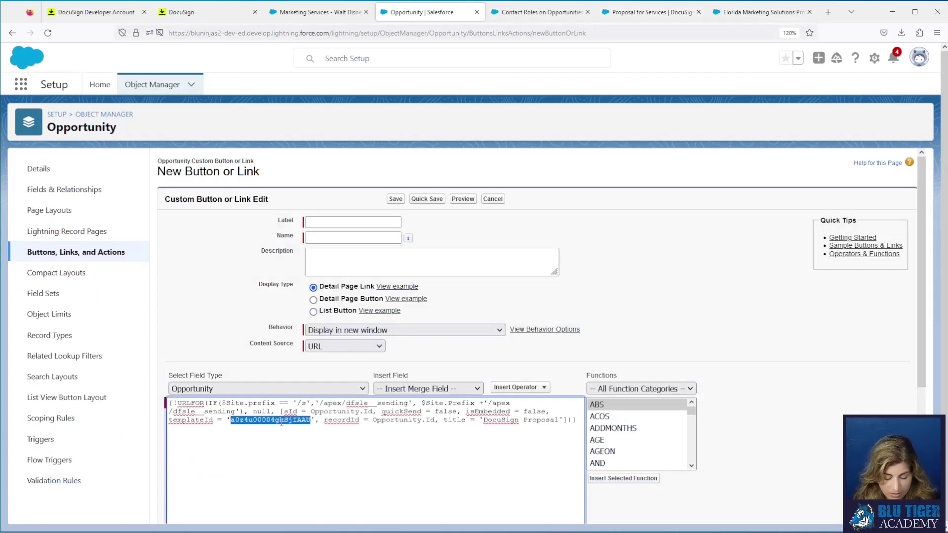
{"action": "key", "text": "ctrl+v"}
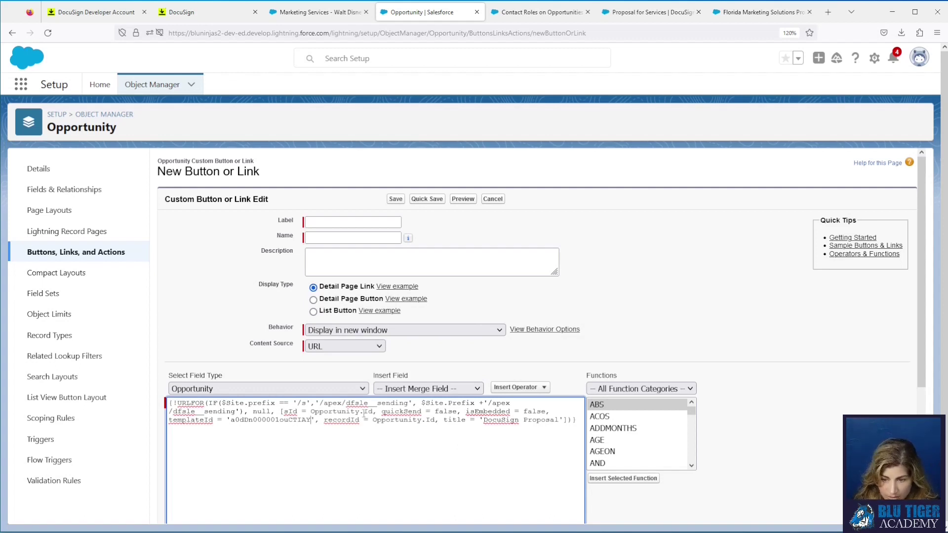
Step: Highlight the Opportunity.Id references in the formula's sId and recordId parameters
{"action": "left_click_drag", "start_coordinate": [313, 411], "coordinate": [373, 412]}
{"action": "left_click", "coordinate": [446, 420]}
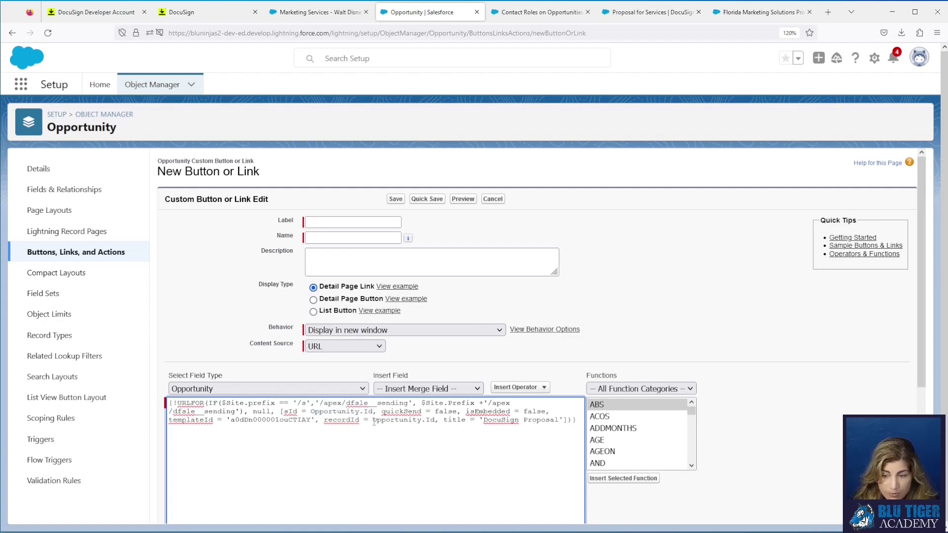
{"action": "left_click_drag", "start_coordinate": [374, 421], "coordinate": [436, 422]}
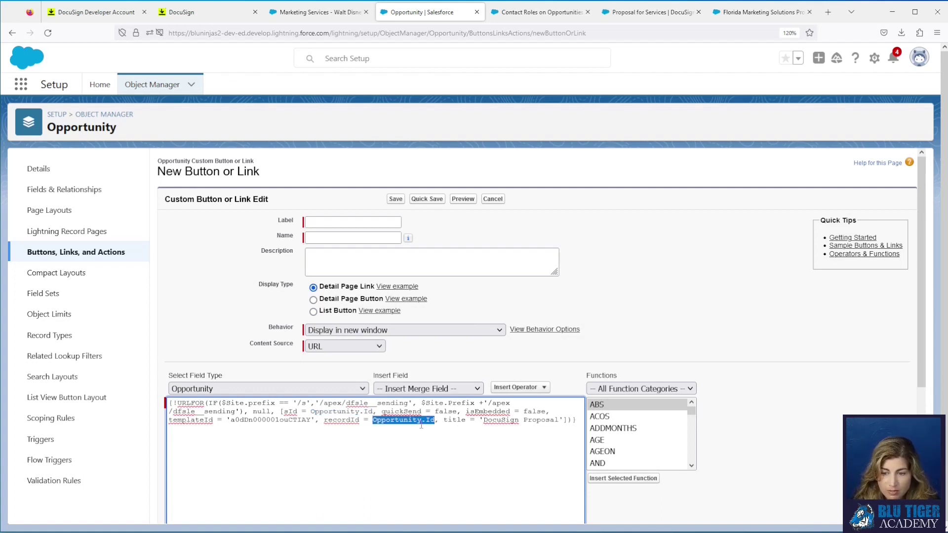
{"action": "left_click", "coordinate": [320, 412]}
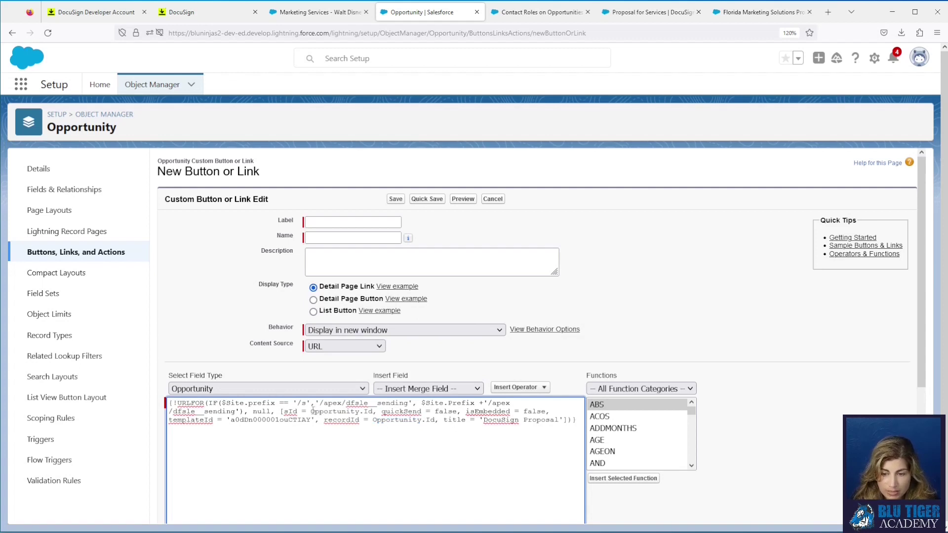
{"action": "left_click_drag", "start_coordinate": [311, 412], "coordinate": [377, 413]}
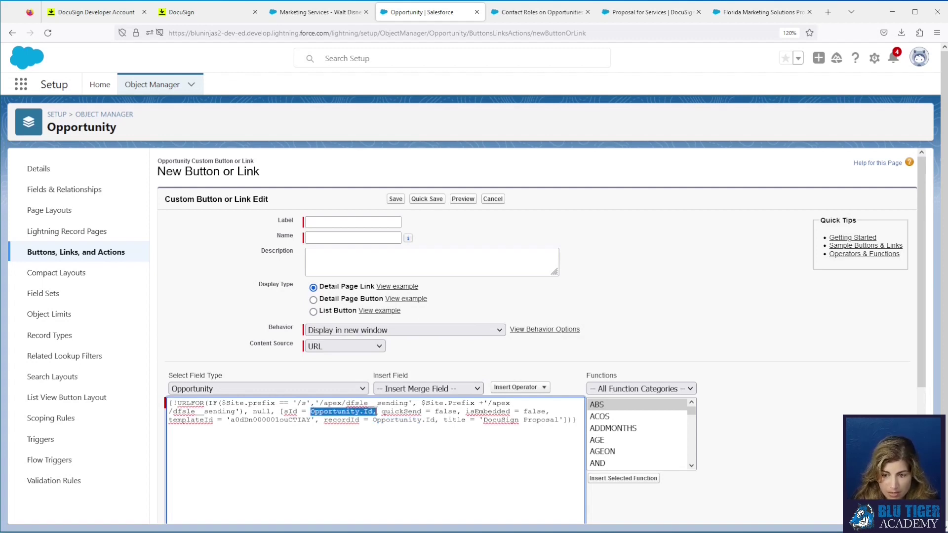
{"action": "double_click", "coordinate": [332, 412]}
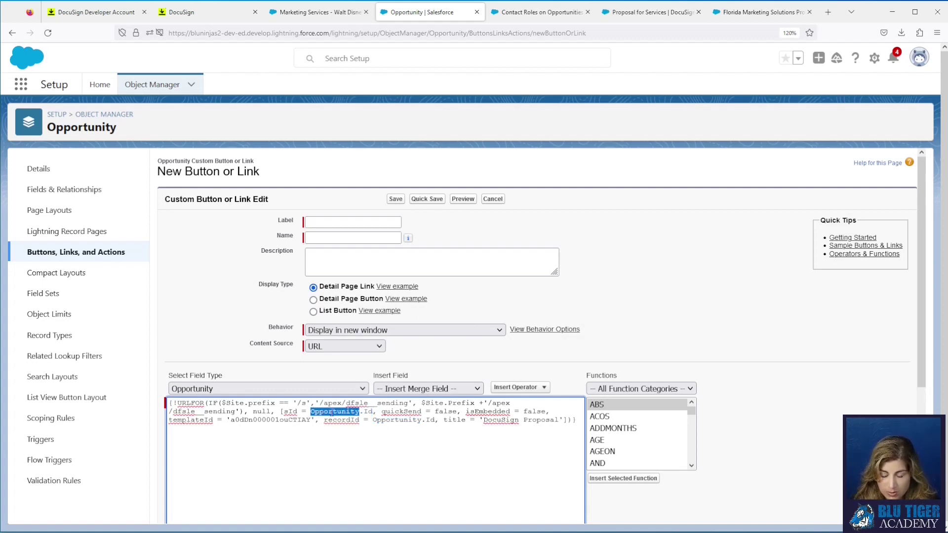
{"action": "double_click", "coordinate": [388, 421]}
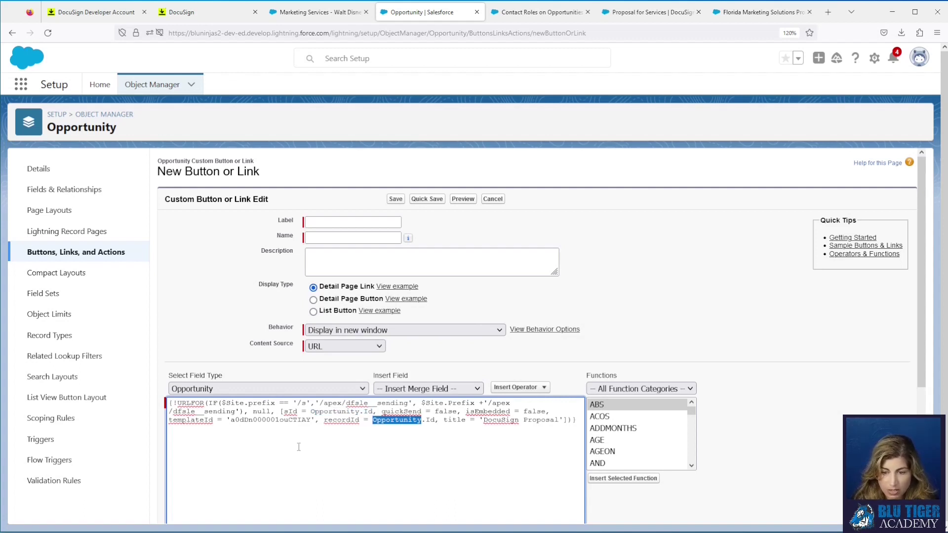
Step: Save 'DocuSign Proposal' as a Detail Page Button opening in the existing window without sidebar or header
{"action": "left_click", "coordinate": [328, 221]}
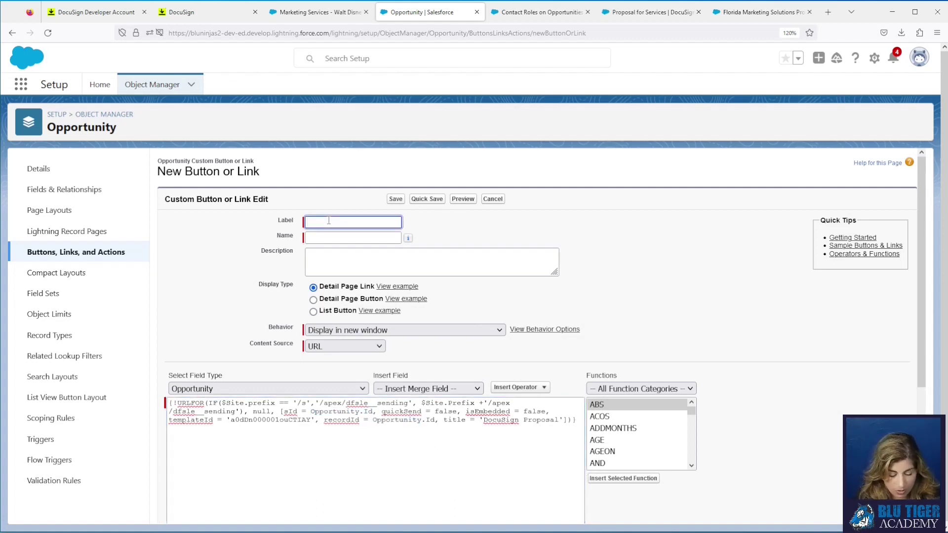
{"action": "type", "text": "DocuSign Proposal"}
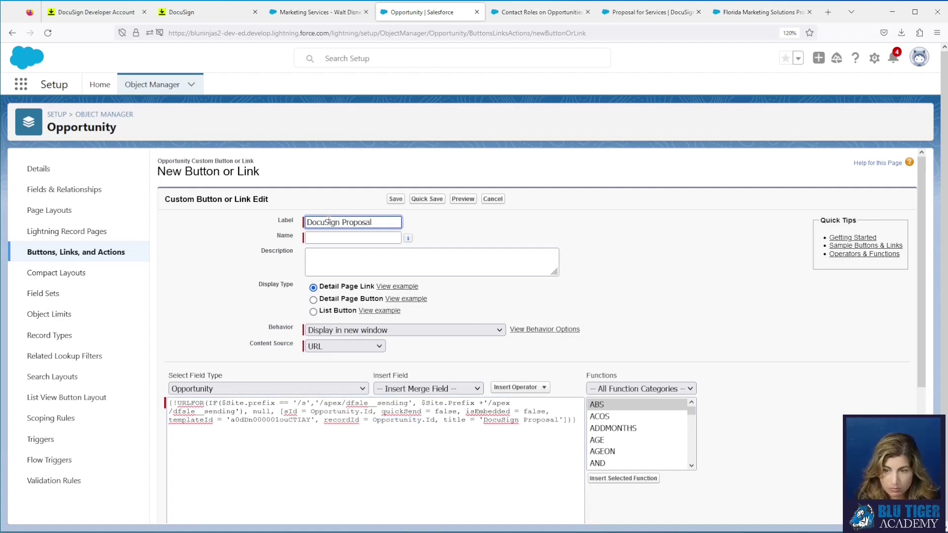
{"action": "key", "text": "Tab"}
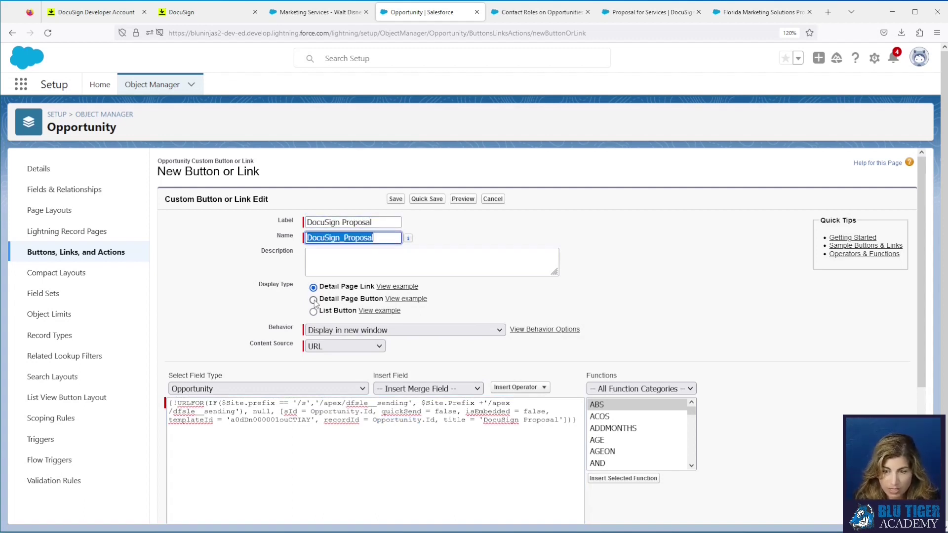
{"action": "left_click", "coordinate": [313, 300]}
{"action": "left_click", "coordinate": [341, 330]}
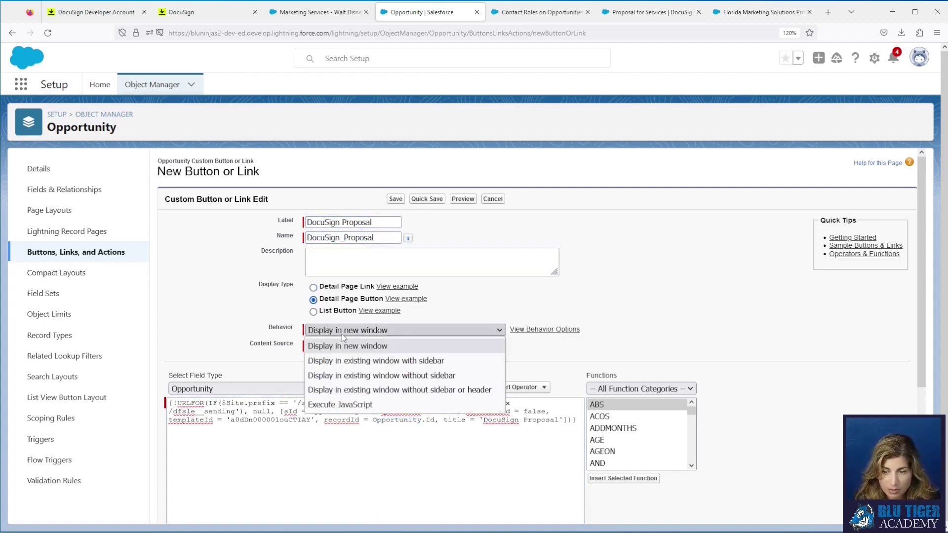
{"action": "left_click", "coordinate": [356, 390]}
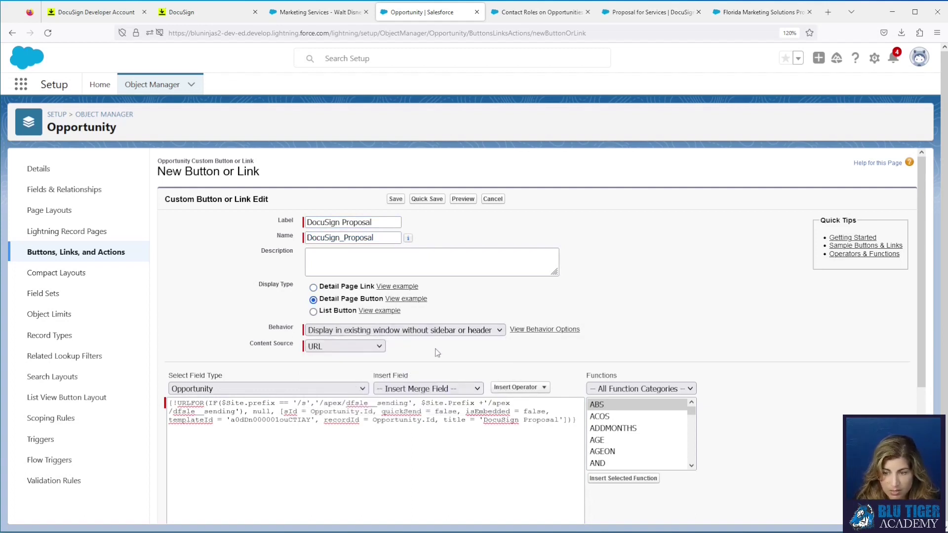
{"action": "left_click", "coordinate": [395, 199]}
{"action": "left_click", "coordinate": [533, 275]}
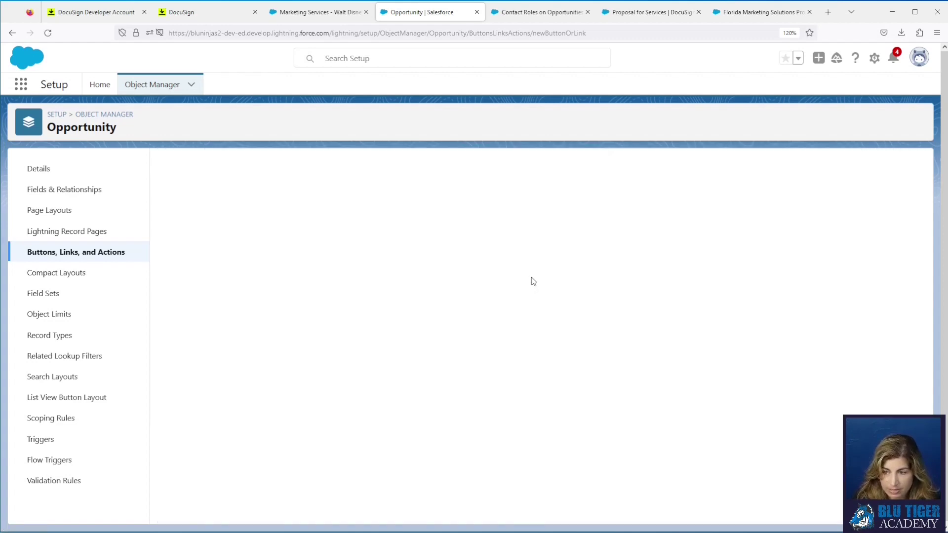
{"action": "left_click", "coordinate": [92, 213]}
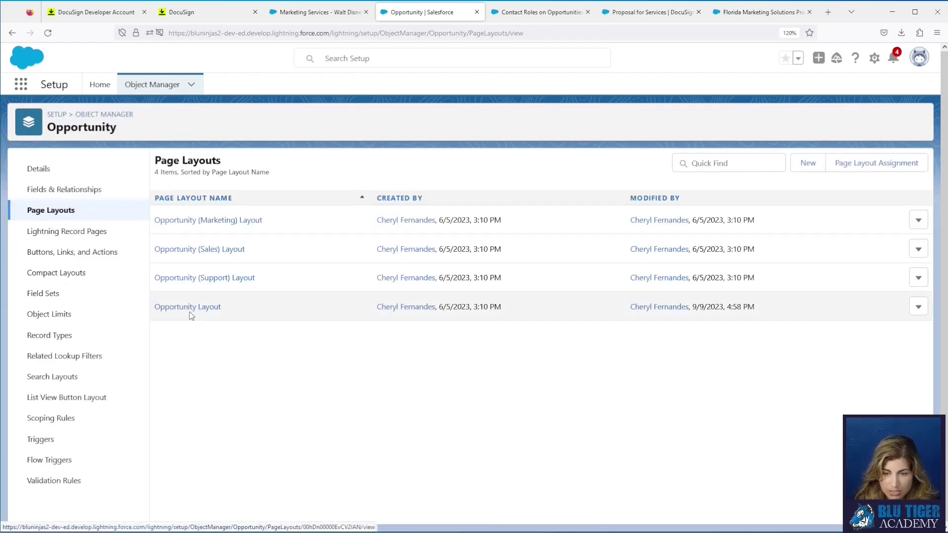
Step: Add DocuSign Proposal to the Opportunity Layout's Lightning Experience actions and quick save the layout
{"action": "left_click", "coordinate": [199, 308]}
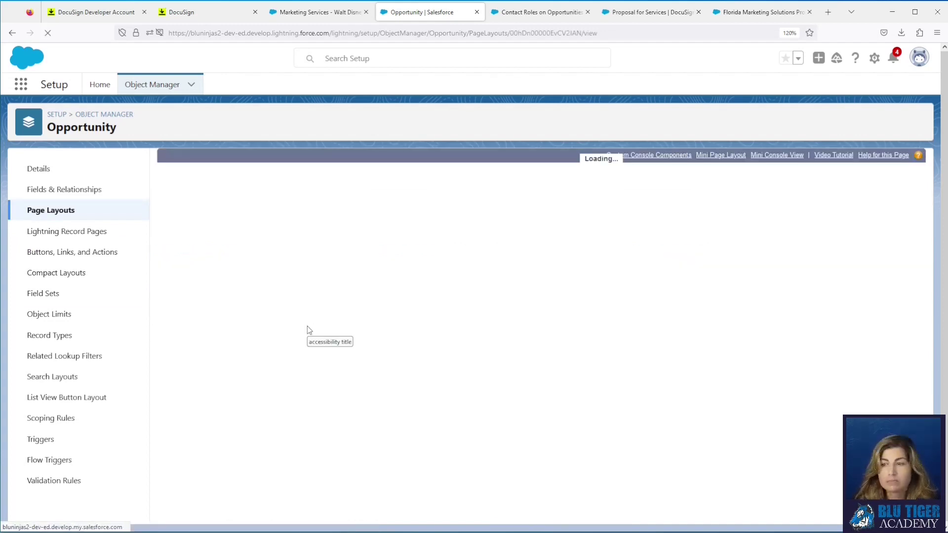
{"action": "left_click", "coordinate": [200, 237]}
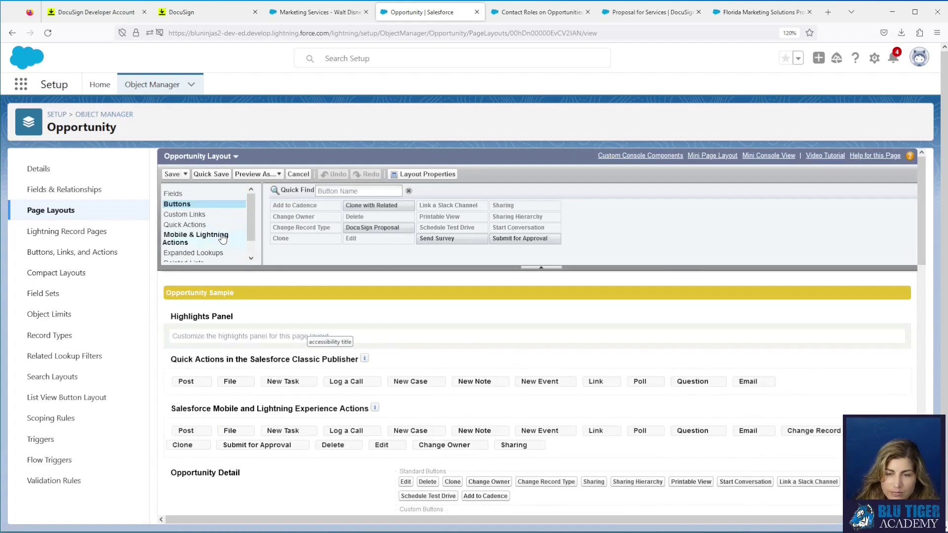
{"action": "mouse_move", "coordinate": [403, 227]}
{"action": "left_mouse_down"}
{"action": "mouse_move", "coordinate": [398, 243]}
{"action": "mouse_move", "coordinate": [173, 443]}
{"action": "mouse_move", "coordinate": [172, 434]}
{"action": "left_mouse_up"}
{"action": "left_click", "coordinate": [211, 175]}
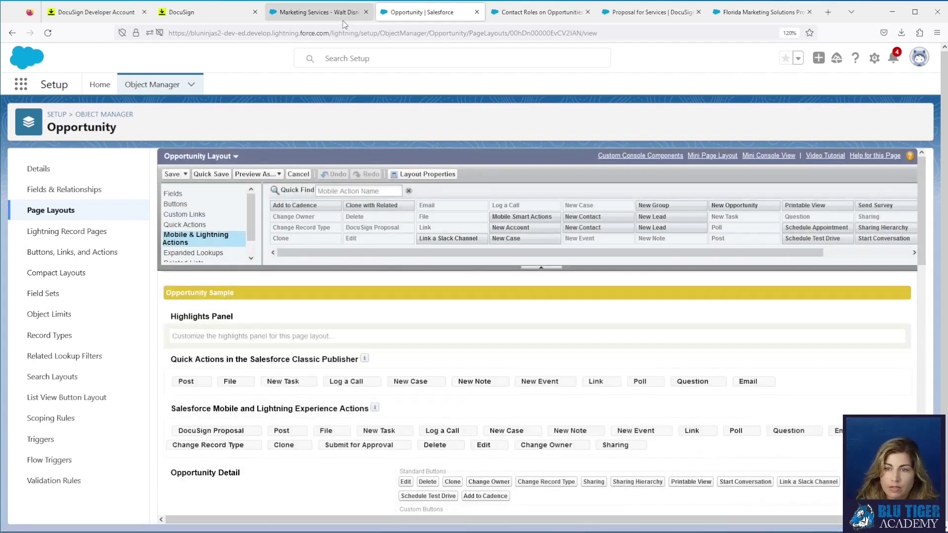
{"action": "left_click", "coordinate": [343, 20]}
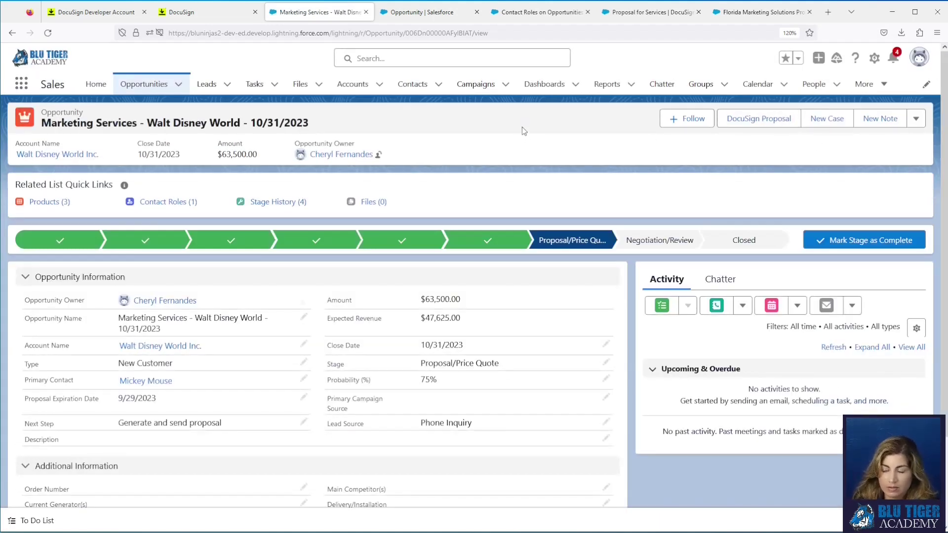
Step: Launch DocuSign Proposal for Walt Disney World, accept the documents and recipients, and reach field placement
{"action": "left_click", "coordinate": [727, 128]}
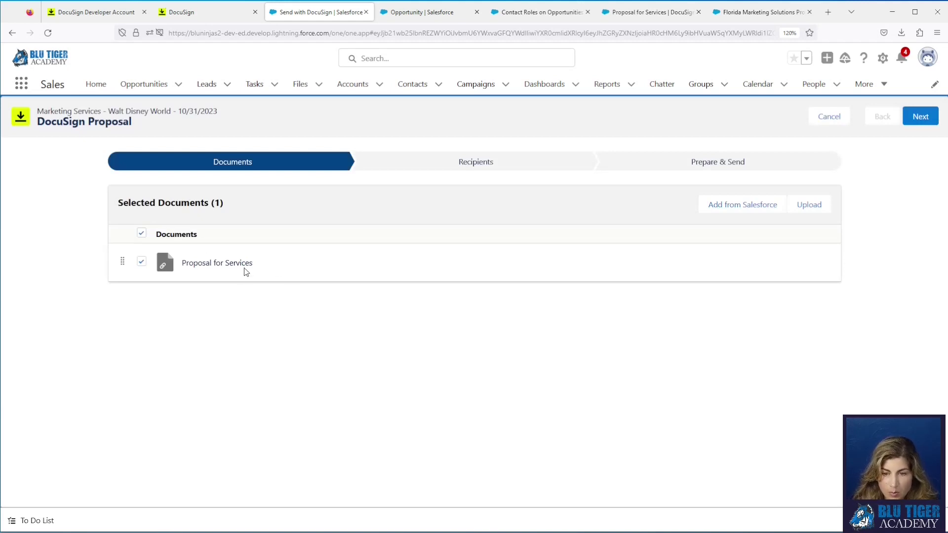
{"action": "left_click", "coordinate": [438, 166]}
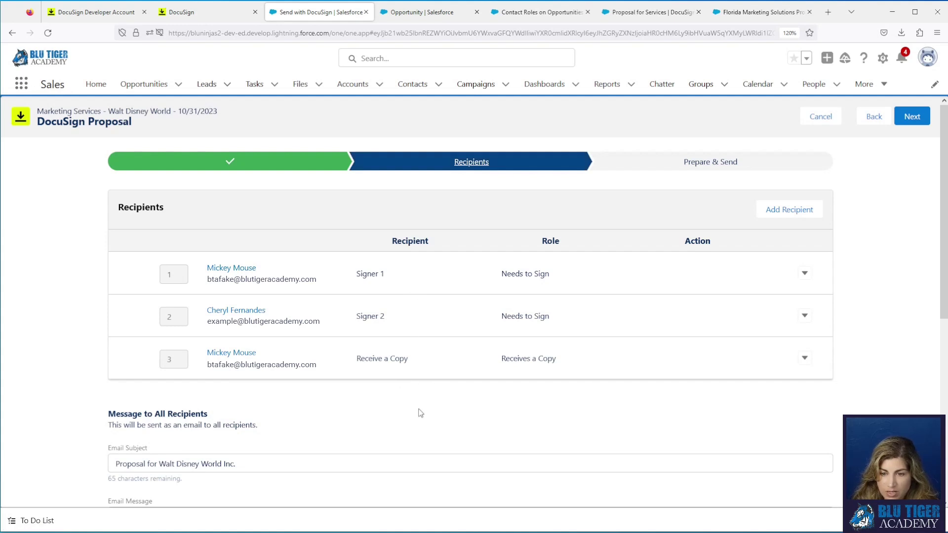
{"action": "scroll", "coordinate": [347, 413], "scroll_direction": "down", "scroll_amount": 3}
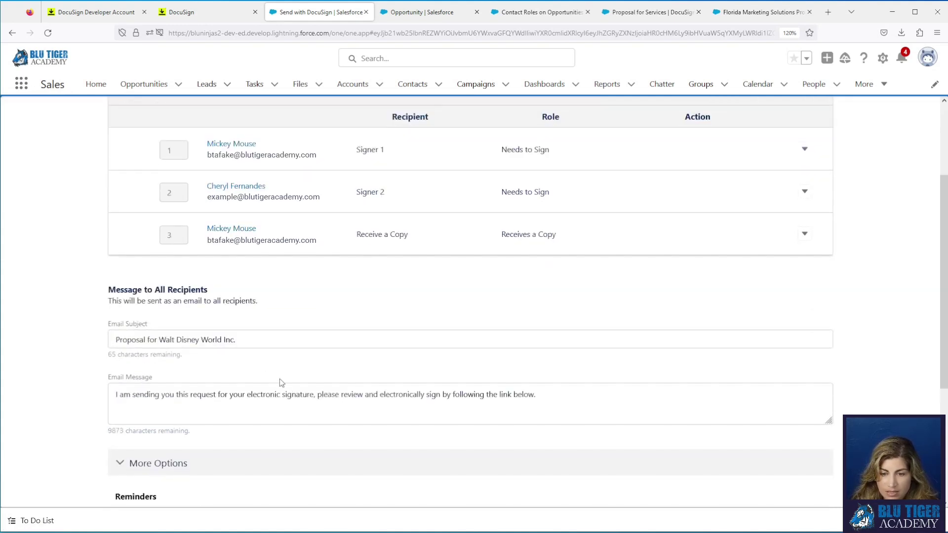
{"action": "left_click_drag", "start_coordinate": [258, 342], "coordinate": [103, 344]}
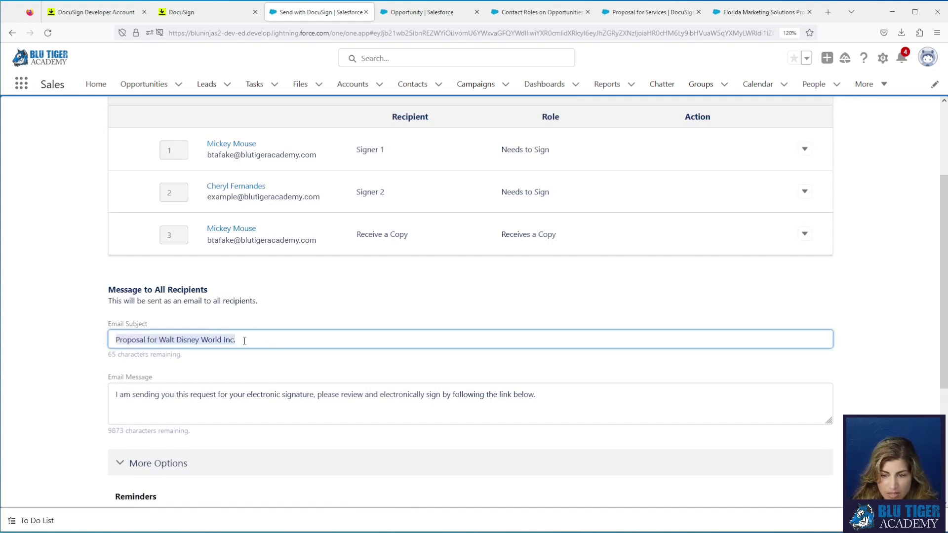
{"action": "scroll", "coordinate": [288, 376], "scroll_direction": "down", "scroll_amount": 5}
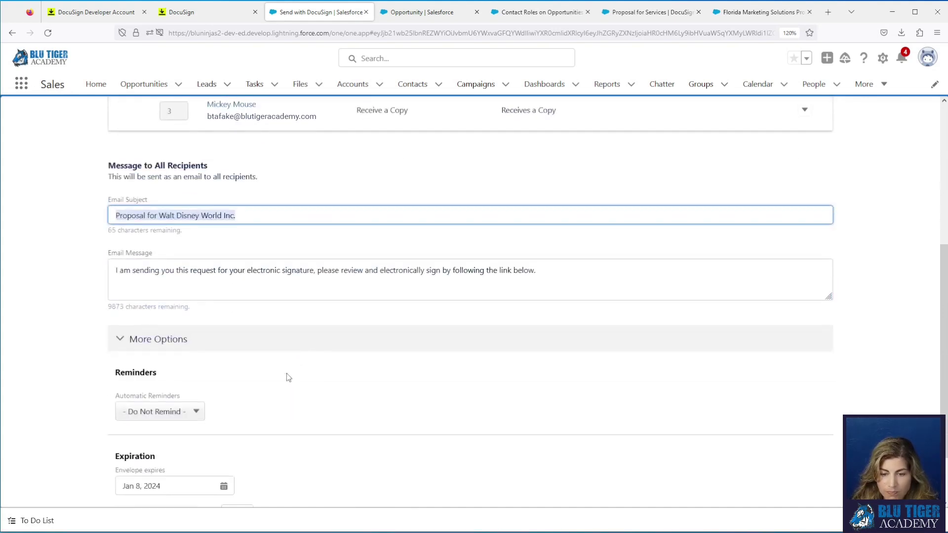
{"action": "left_click", "coordinate": [182, 268]}
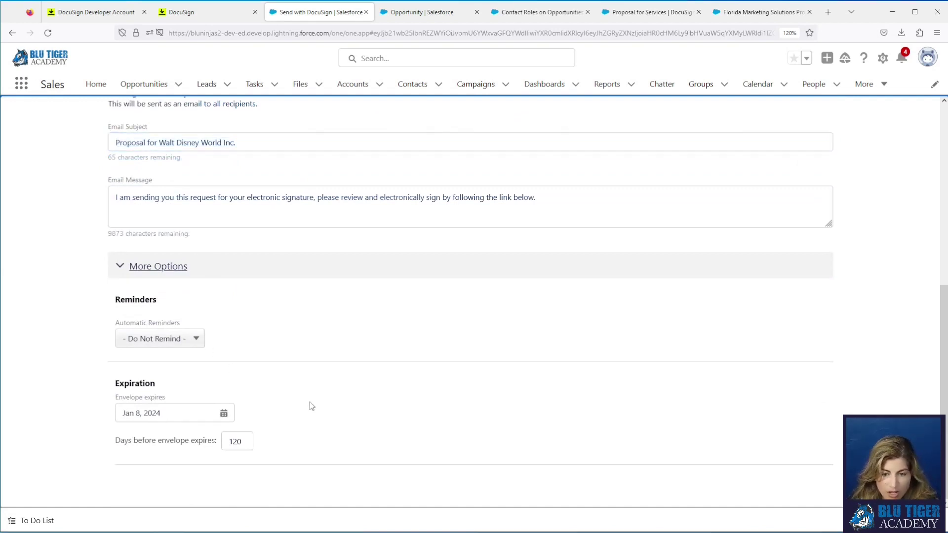
{"action": "scroll", "coordinate": [309, 402], "scroll_direction": "up", "scroll_amount": 8}
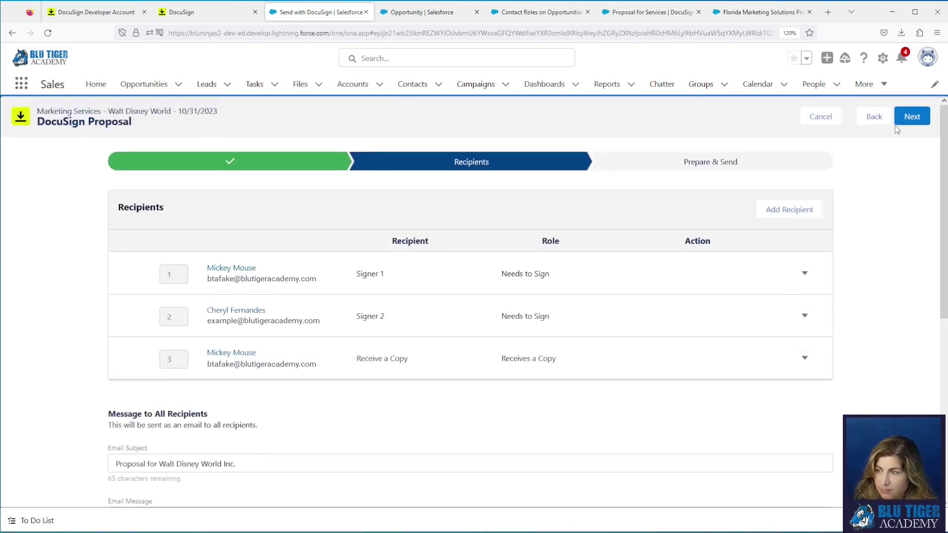
{"action": "left_click", "coordinate": [912, 116]}
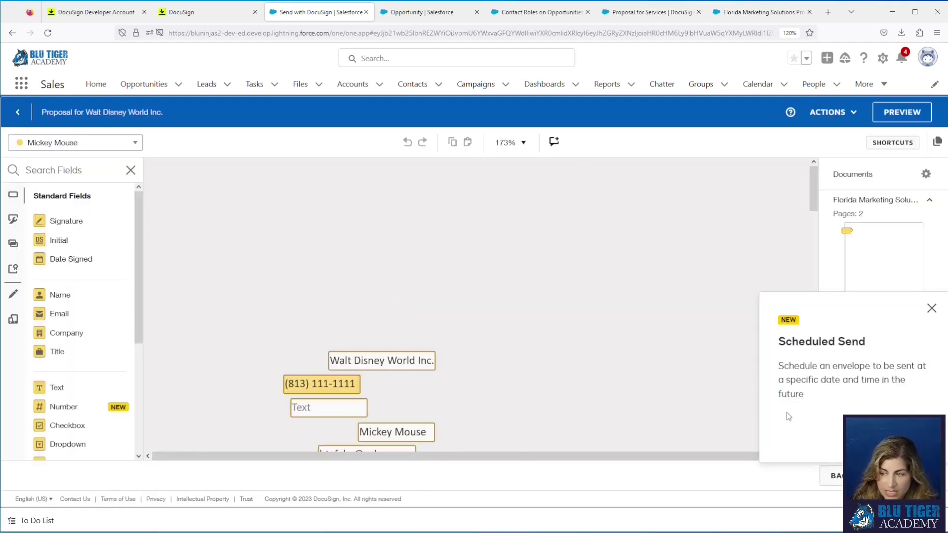
Step: Review the prefilled Address, Proposal Expiration Date, 3500.0 cost and 63500.00 Total Investment fields
{"action": "left_click", "coordinate": [932, 309]}
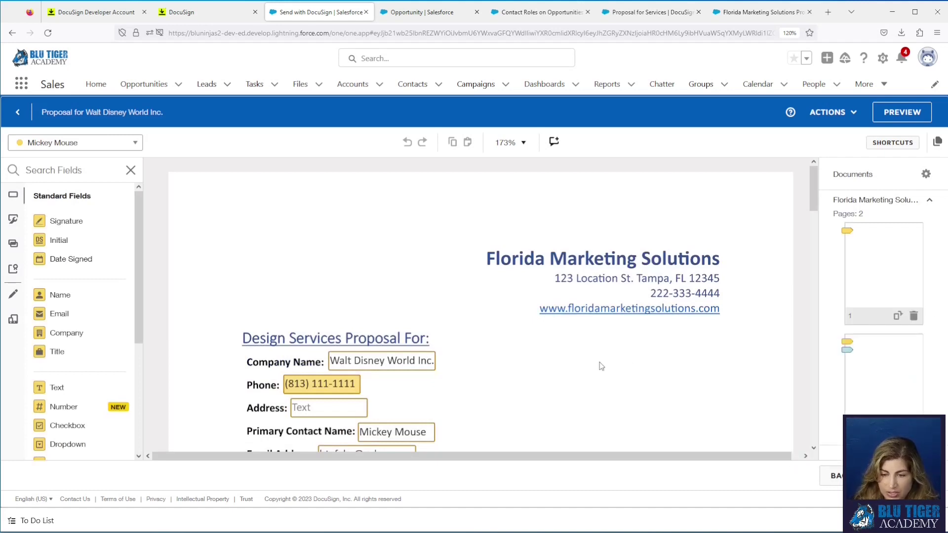
{"action": "scroll", "coordinate": [435, 276], "scroll_direction": "down", "scroll_amount": 5}
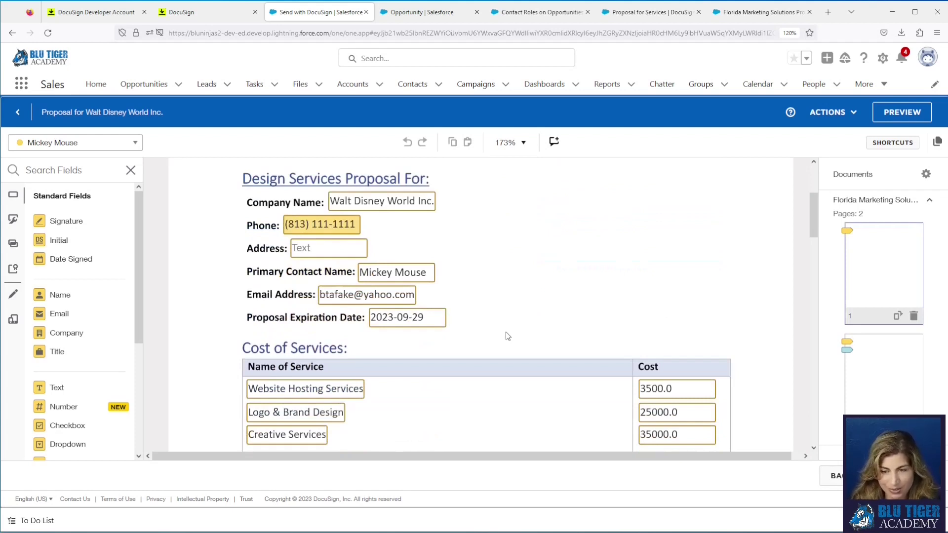
{"action": "left_click", "coordinate": [325, 254]}
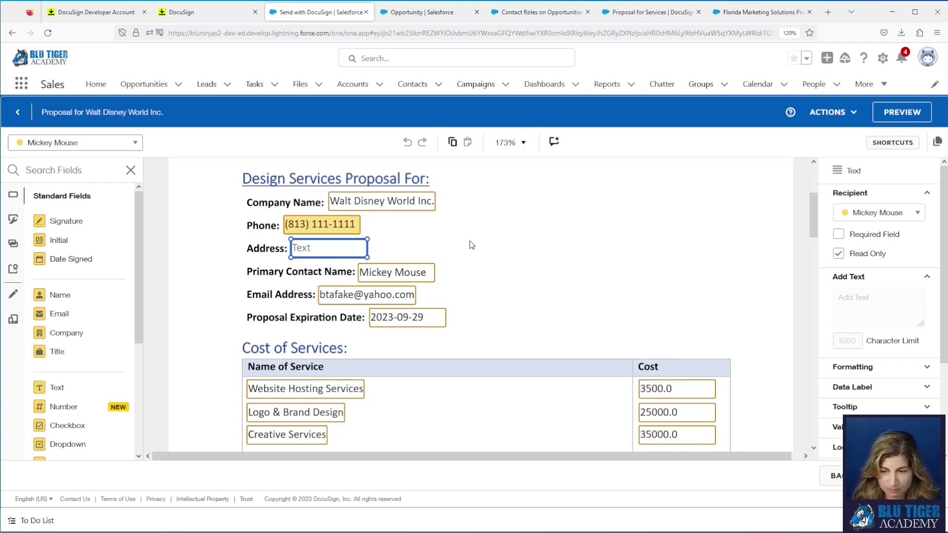
{"action": "left_click", "coordinate": [427, 329]}
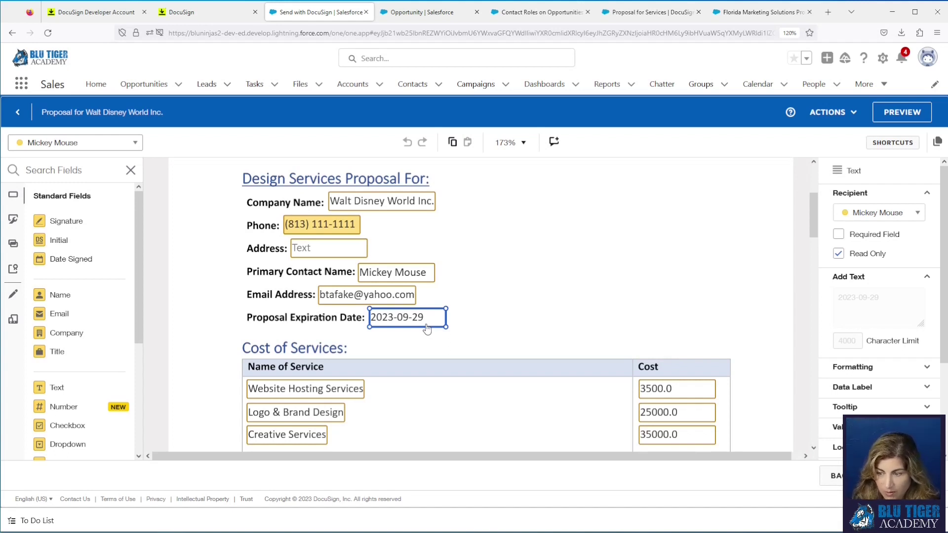
{"action": "left_click", "coordinate": [674, 389]}
{"action": "scroll", "coordinate": [673, 389], "scroll_direction": "down", "scroll_amount": 3}
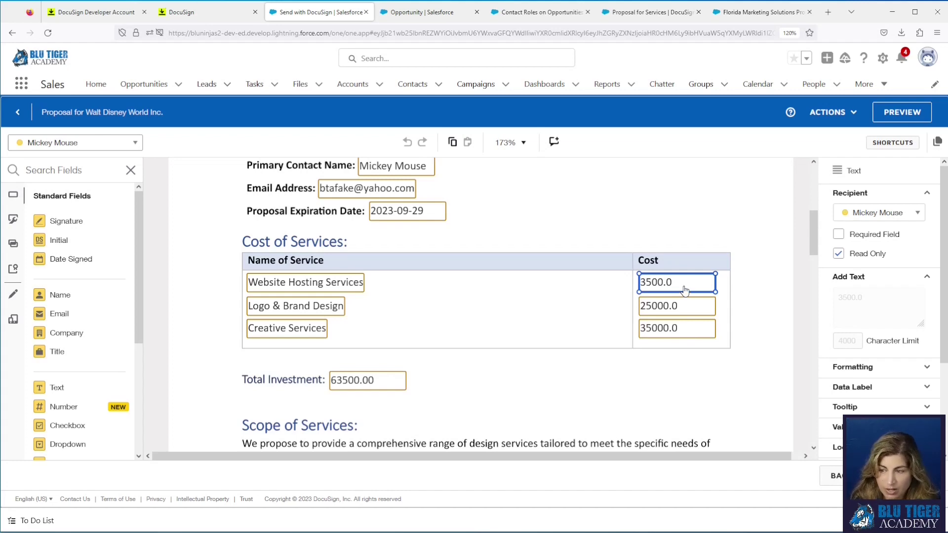
{"action": "left_click", "coordinate": [363, 390]}
{"action": "scroll", "coordinate": [463, 377], "scroll_direction": "down", "scroll_amount": 12}
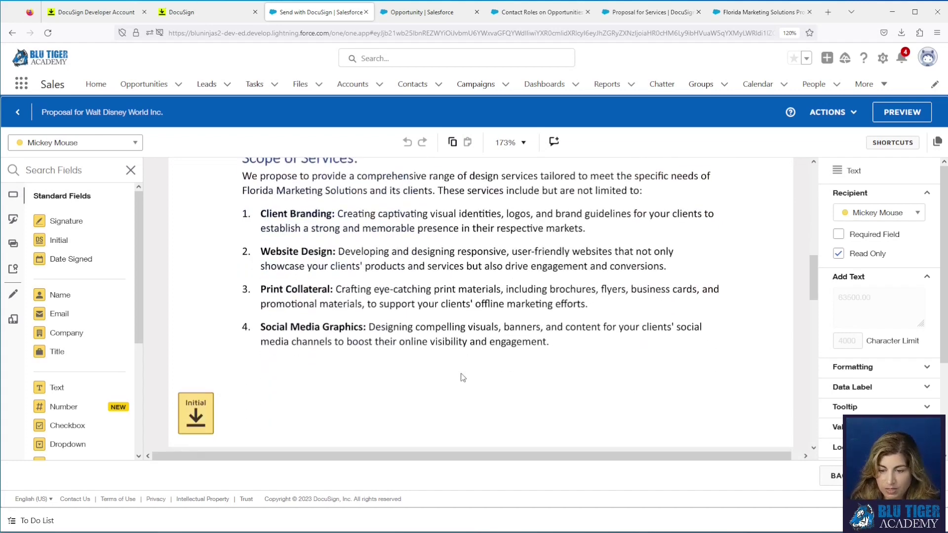
{"action": "scroll", "coordinate": [463, 377], "scroll_direction": "down", "scroll_amount": 8}
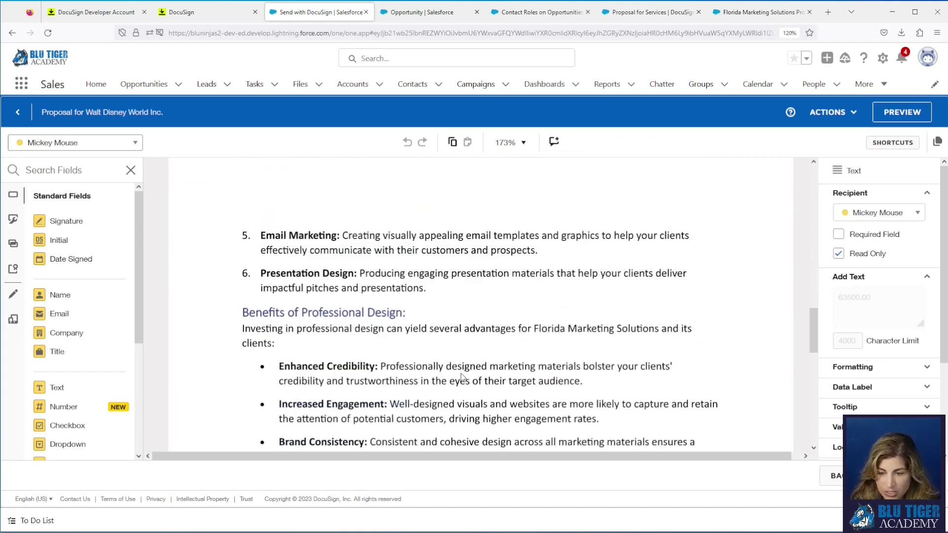
{"action": "scroll", "coordinate": [463, 377], "scroll_direction": "down", "scroll_amount": 2}
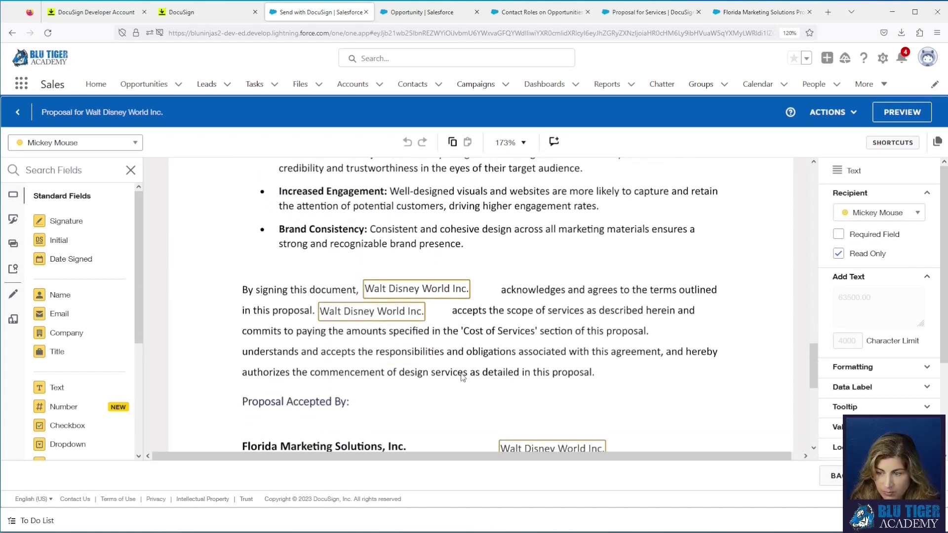
{"action": "scroll", "coordinate": [463, 378], "scroll_direction": "down", "scroll_amount": 6}
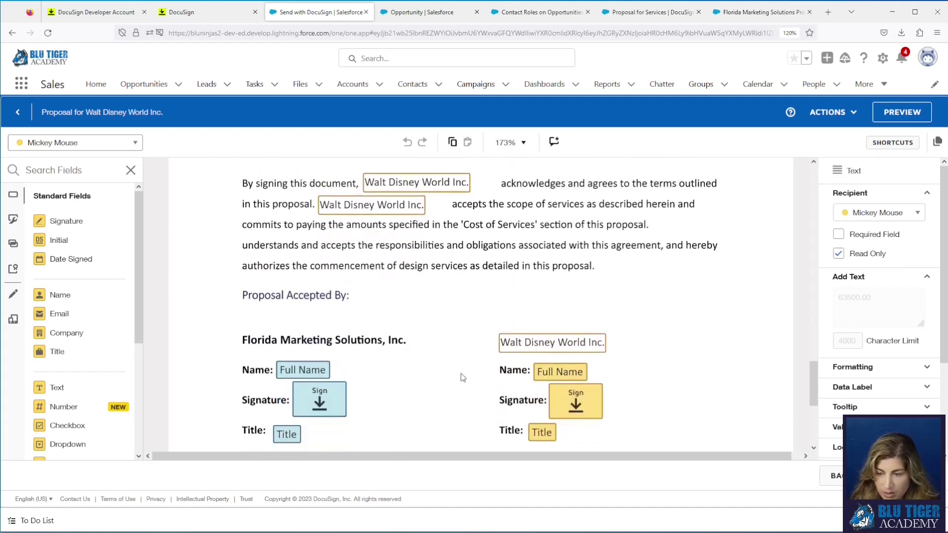
{"action": "scroll", "coordinate": [463, 378], "scroll_direction": "up", "scroll_amount": 4}
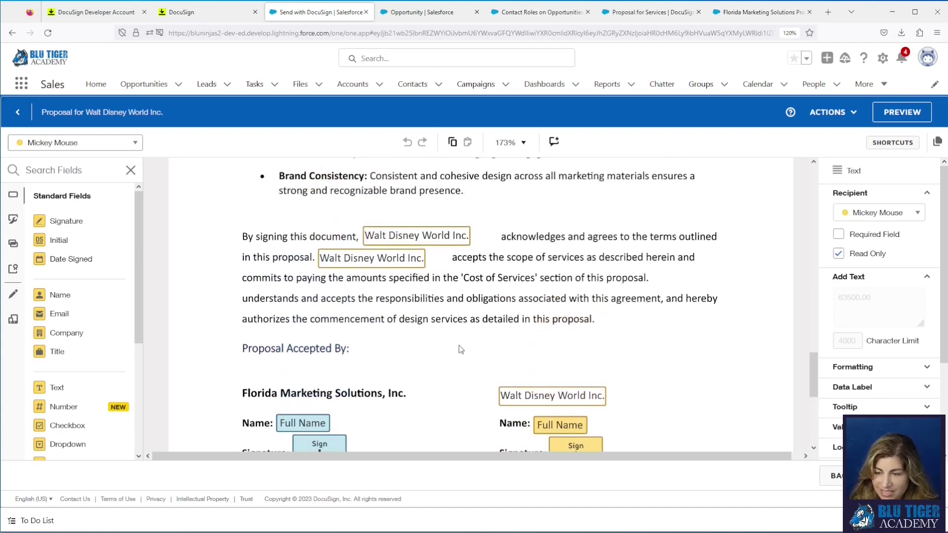
{"action": "scroll", "coordinate": [461, 350], "scroll_direction": "down", "scroll_amount": 6}
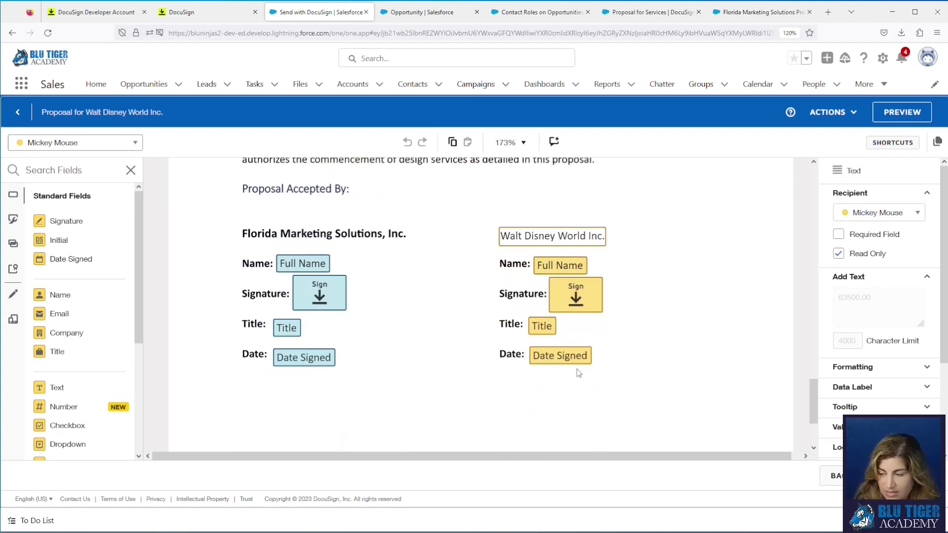
Step: Discard the draft envelope from the ACTIONS menu and confirm
{"action": "left_click", "coordinate": [829, 113]}
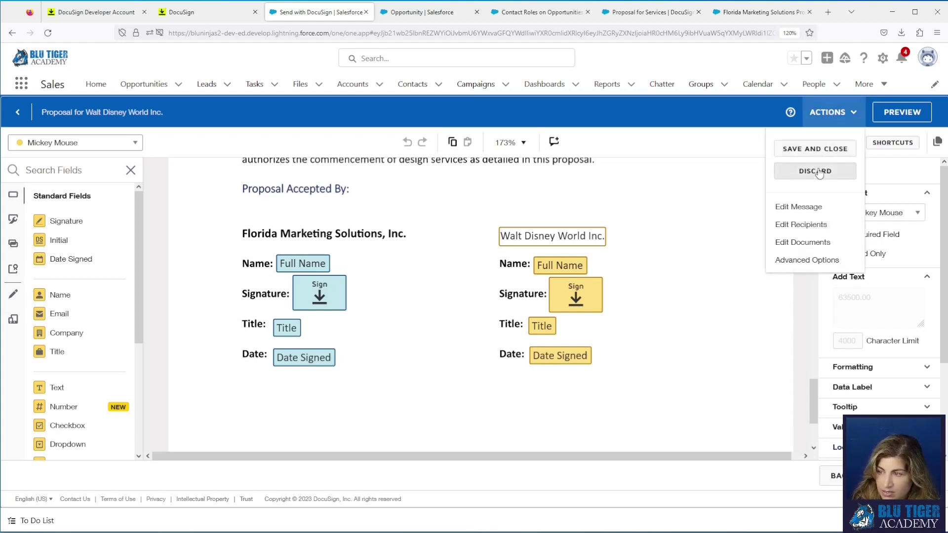
{"action": "left_click", "coordinate": [815, 170]}
{"action": "left_click", "coordinate": [400, 219]}
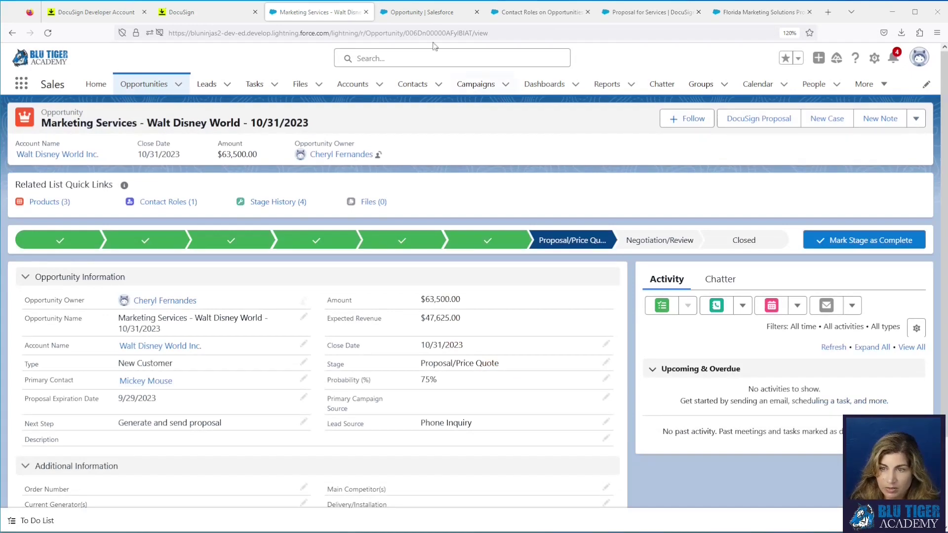
Step: Start a new Opportunity formula field labelled 'Amount for DocuSign' returning Text
{"action": "left_click", "coordinate": [425, 19]}
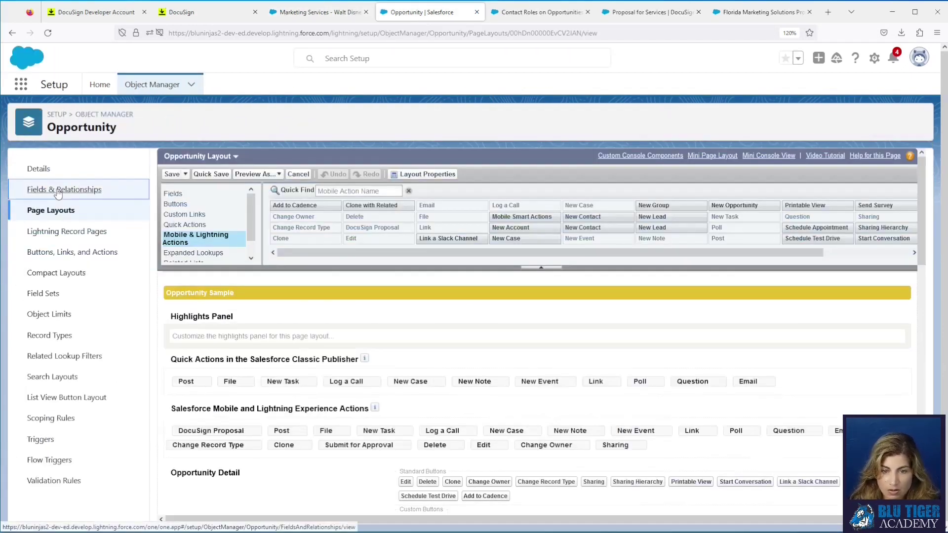
{"action": "left_click", "coordinate": [57, 189]}
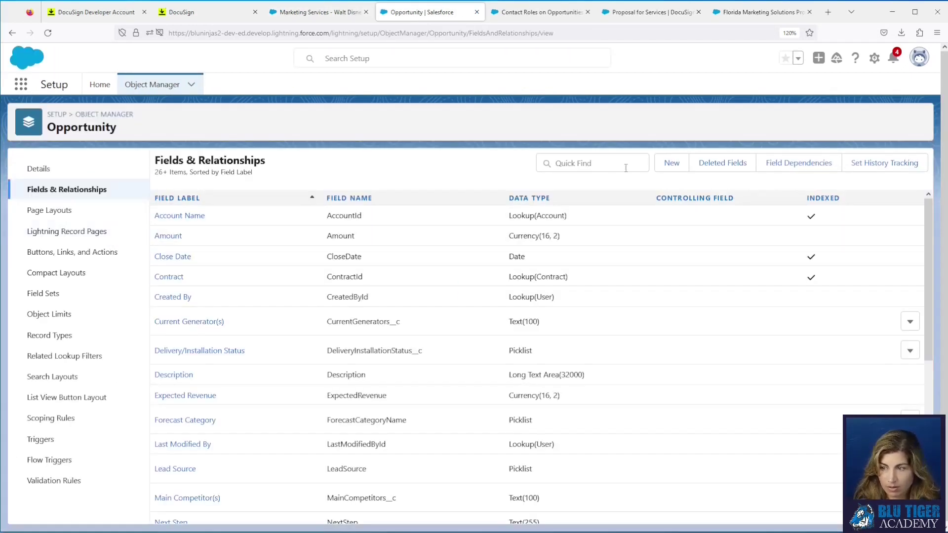
{"action": "left_click", "coordinate": [672, 164]}
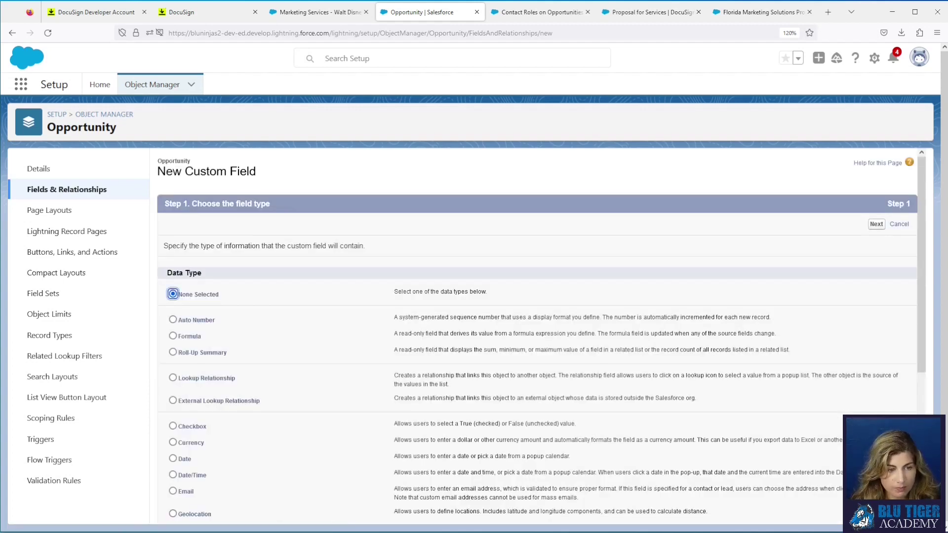
{"action": "left_click", "coordinate": [192, 336]}
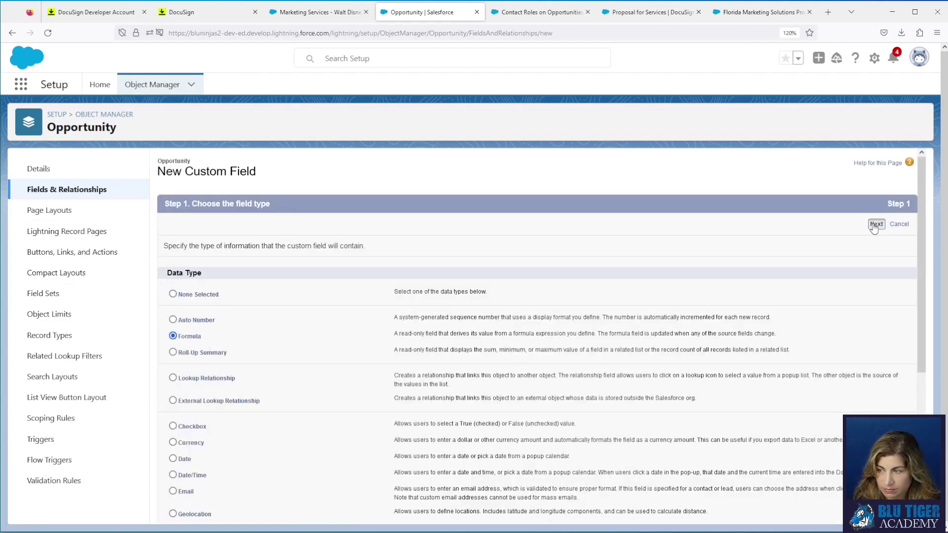
{"action": "left_click", "coordinate": [875, 225]}
{"action": "left_click", "coordinate": [179, 369]}
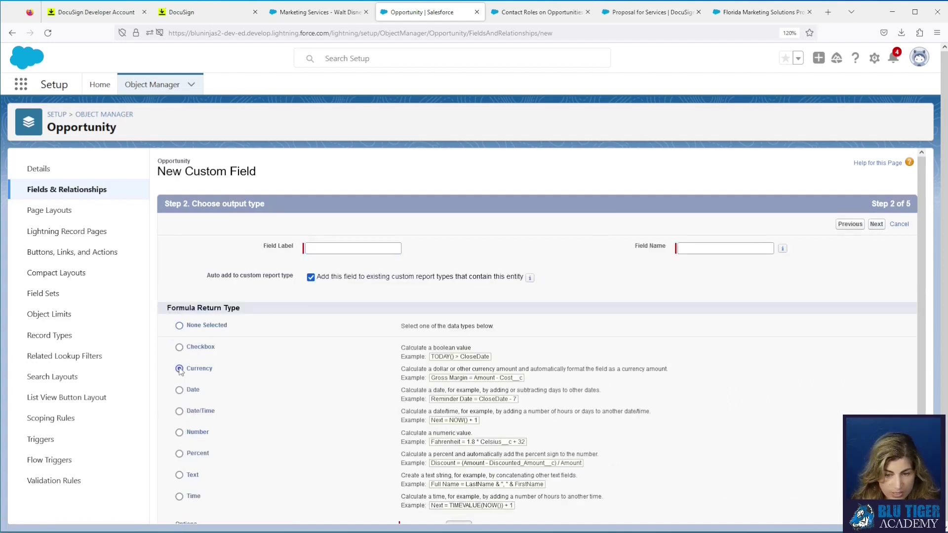
{"action": "scroll", "coordinate": [195, 384], "scroll_direction": "down", "scroll_amount": 1}
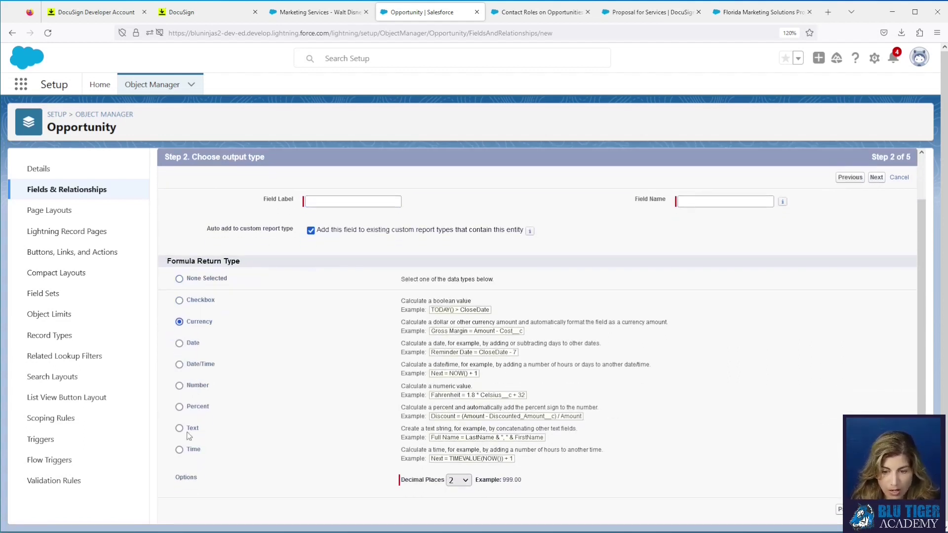
{"action": "left_click", "coordinate": [181, 475]}
{"action": "scroll", "coordinate": [272, 358], "scroll_direction": "up", "scroll_amount": 1}
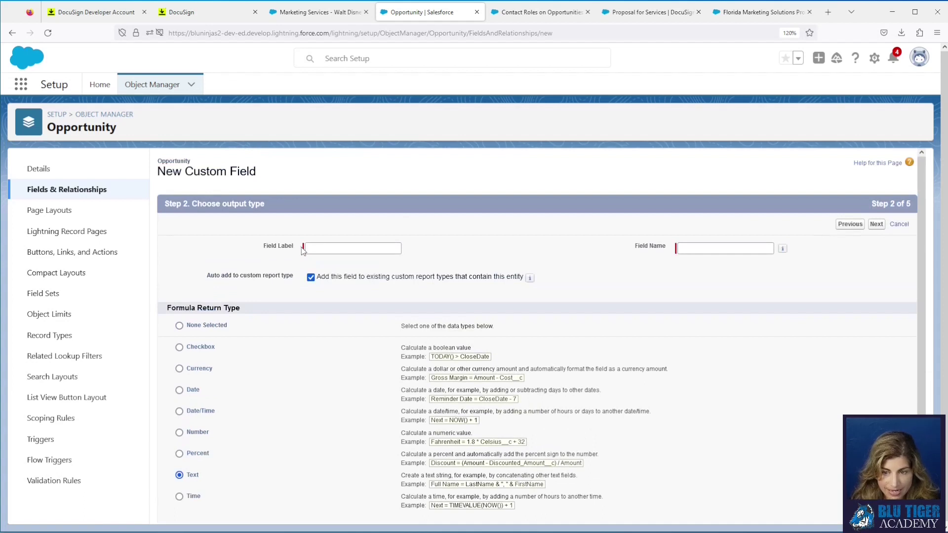
{"action": "left_click", "coordinate": [312, 248]}
{"action": "type", "text": "Amou"}
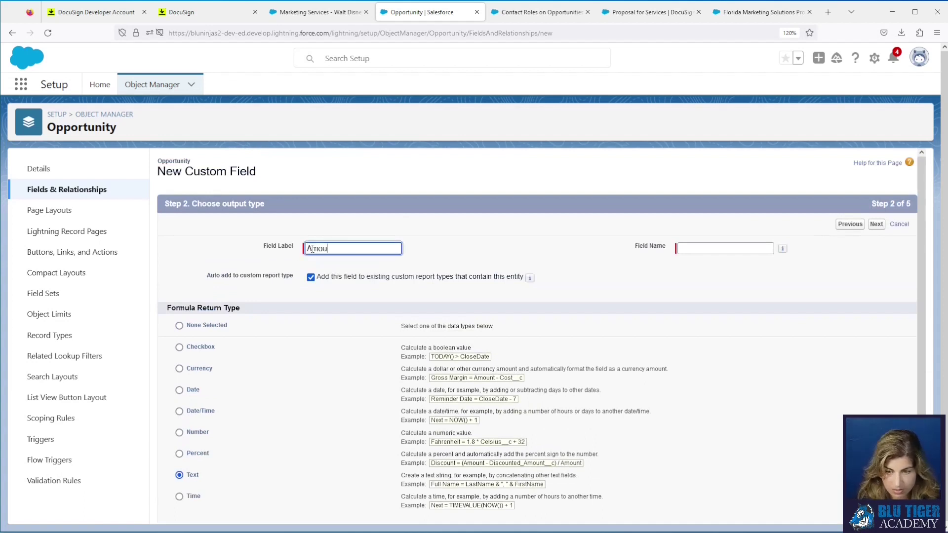
{"action": "type", "text": "nt for DocuSign"}
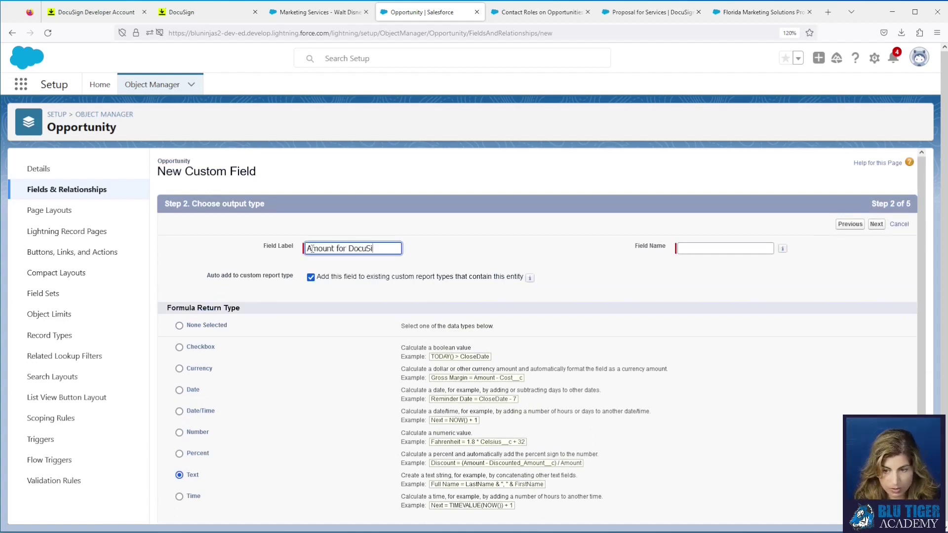
{"action": "key", "text": "Tab"}
{"action": "scroll", "coordinate": [544, 316], "scroll_direction": "down", "scroll_amount": 1}
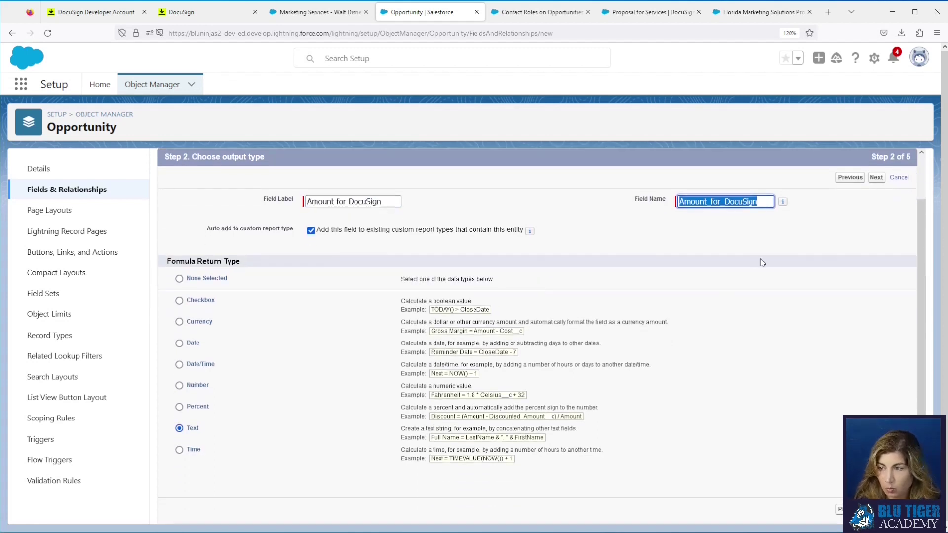
{"action": "scroll", "coordinate": [691, 296], "scroll_direction": "up", "scroll_amount": 1}
{"action": "left_click", "coordinate": [875, 227]}
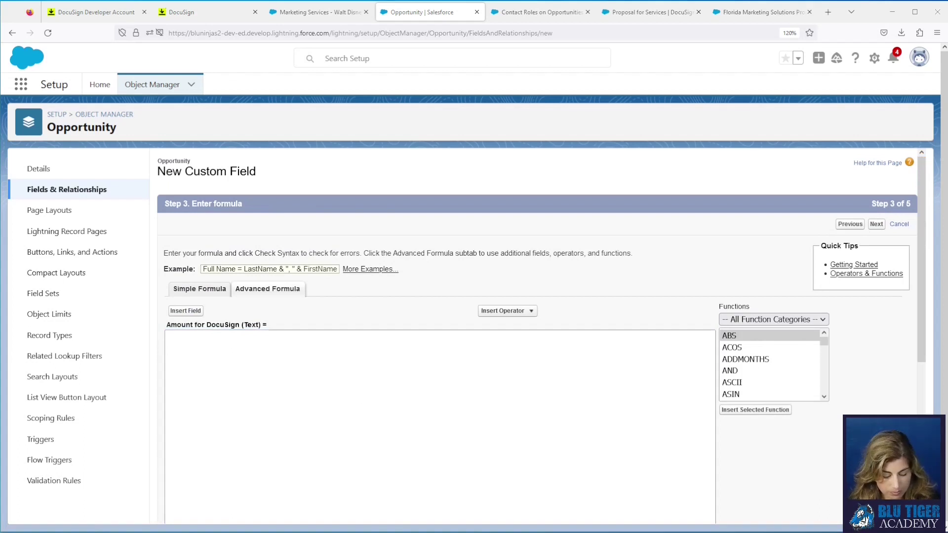
Step: Paste the currency-formatting formula and the help text sentence
{"action": "left_click", "coordinate": [259, 398]}
{"action": "key", "text": "ctrl+v"}
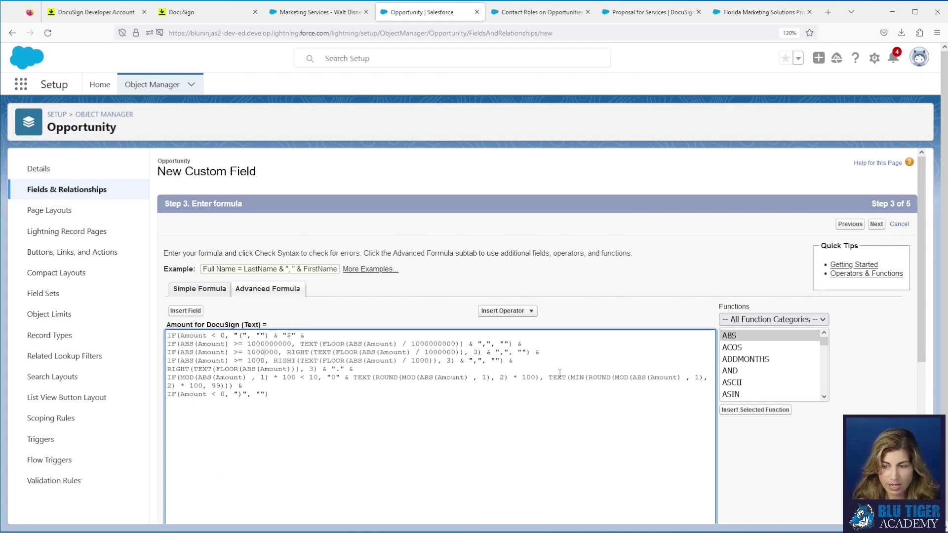
{"action": "scroll", "coordinate": [426, 372], "scroll_direction": "down", "scroll_amount": 3}
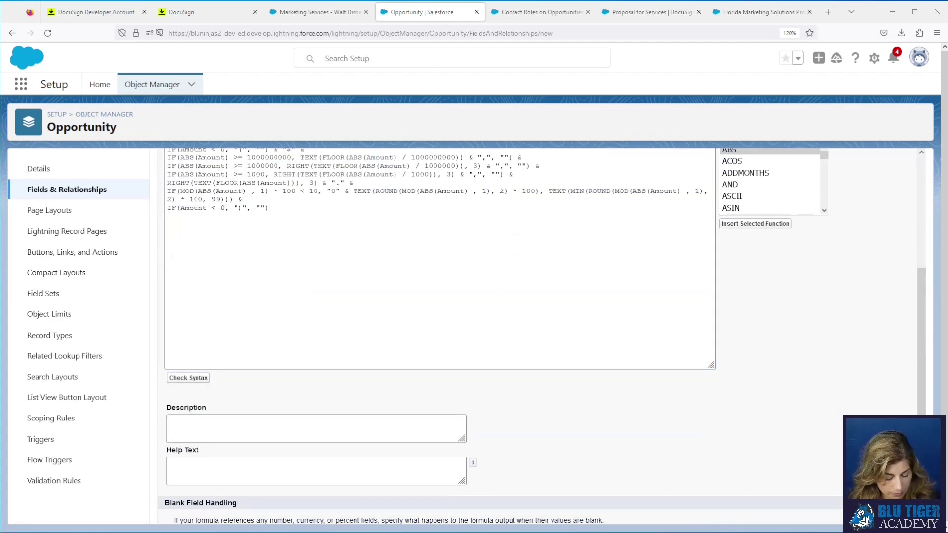
{"action": "left_click", "coordinate": [339, 475]}
{"action": "type", "text": "This field is used in DocuSign to show the Amount field in the correct currency format."}
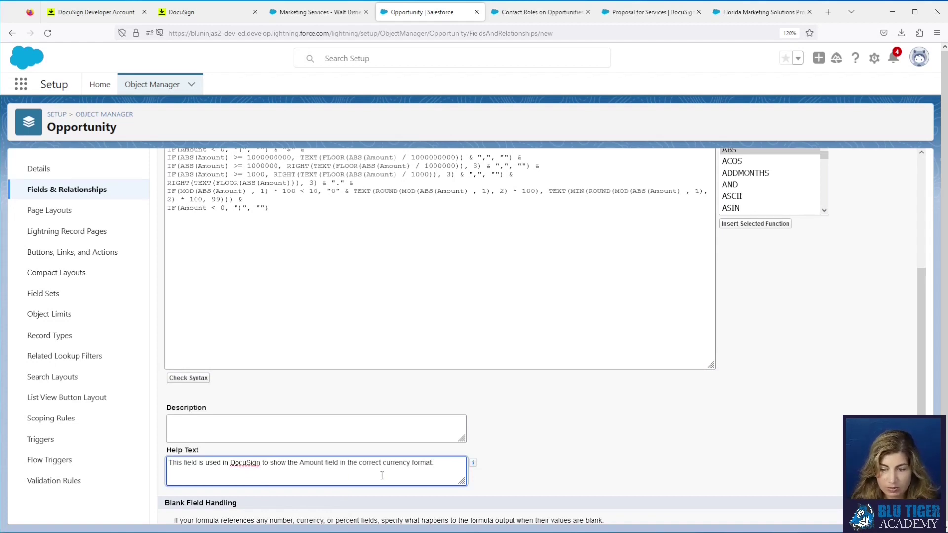
{"action": "scroll", "coordinate": [679, 470], "scroll_direction": "up", "scroll_amount": 4}
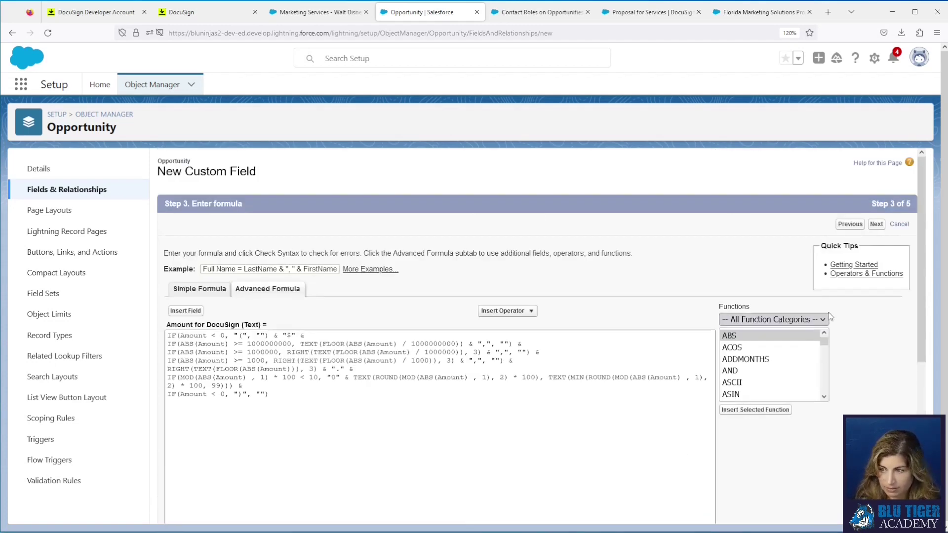
Step: Leave the field off all four page layouts and Save & New
{"action": "left_click", "coordinate": [877, 225]}
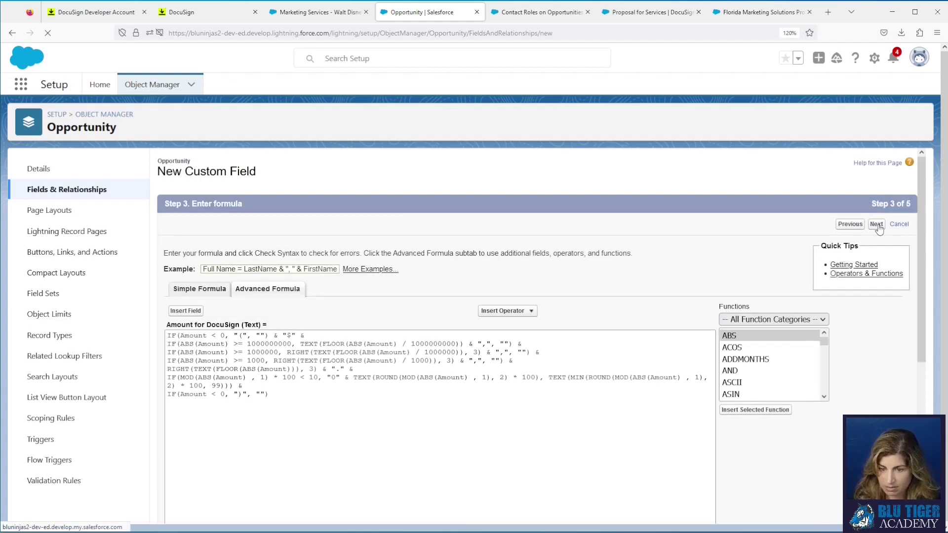
{"action": "left_click", "coordinate": [877, 224]}
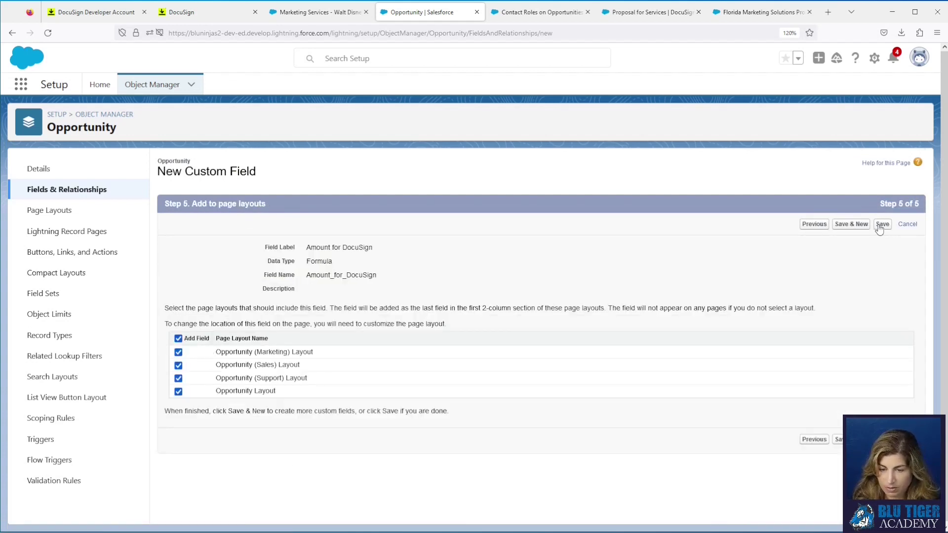
{"action": "left_click", "coordinate": [179, 338]}
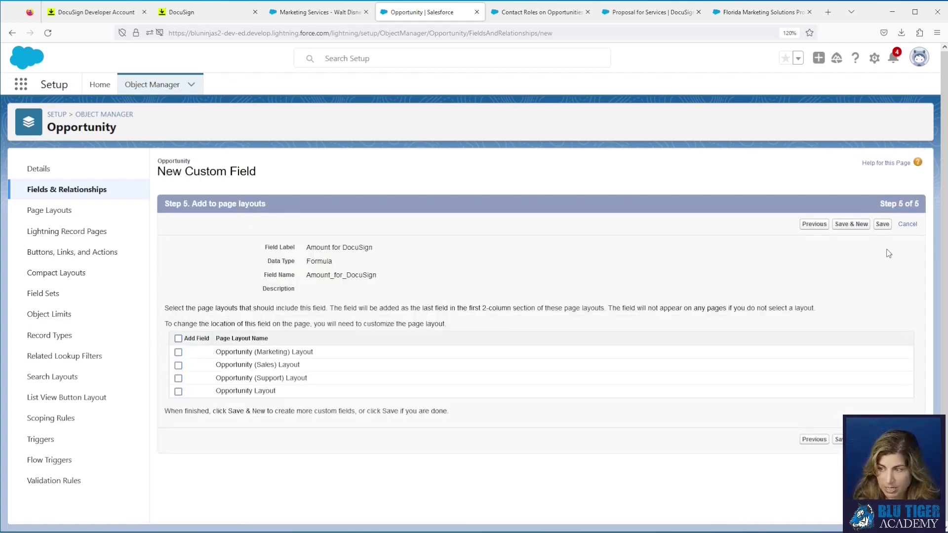
{"action": "left_click", "coordinate": [859, 225]}
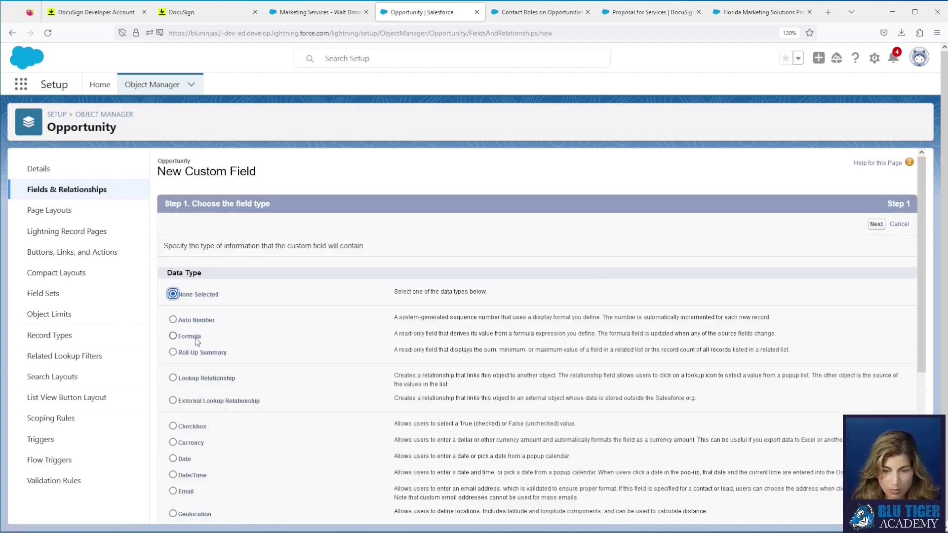
Step: Create a Text formula field labelled 'Proposal Expiration Date for DocuSign'
{"action": "left_click", "coordinate": [194, 337]}
{"action": "left_click", "coordinate": [874, 225]}
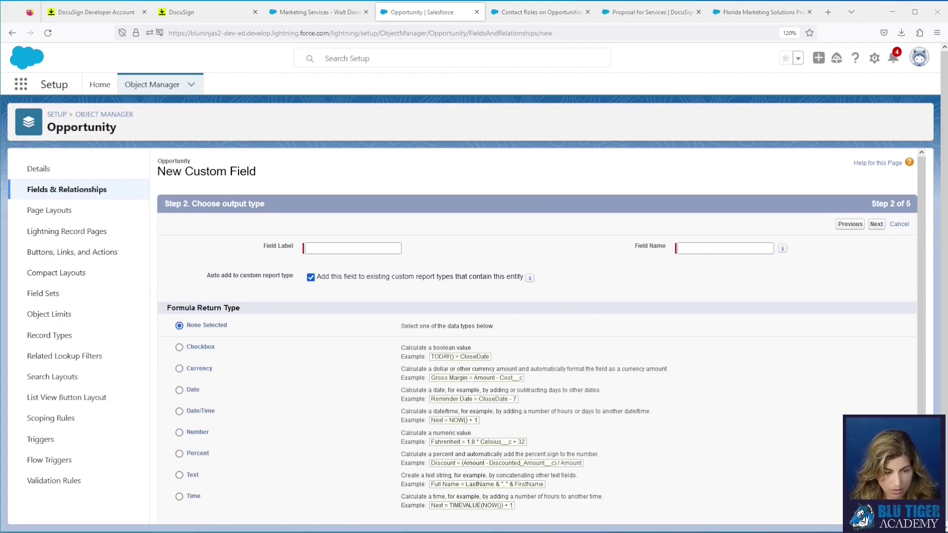
{"action": "left_click", "coordinate": [318, 249]}
{"action": "type", "text": "Expiration Date for DocuSign"}
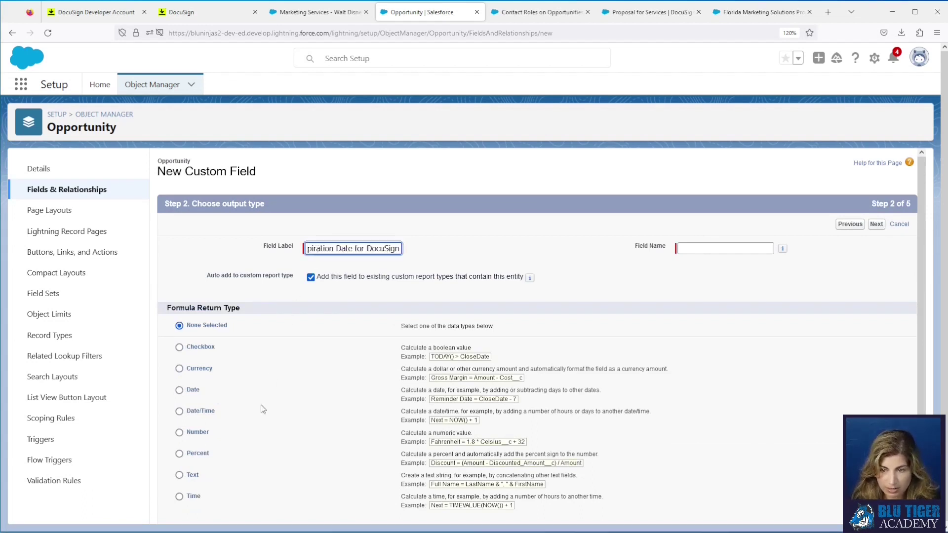
{"action": "left_click", "coordinate": [180, 475]}
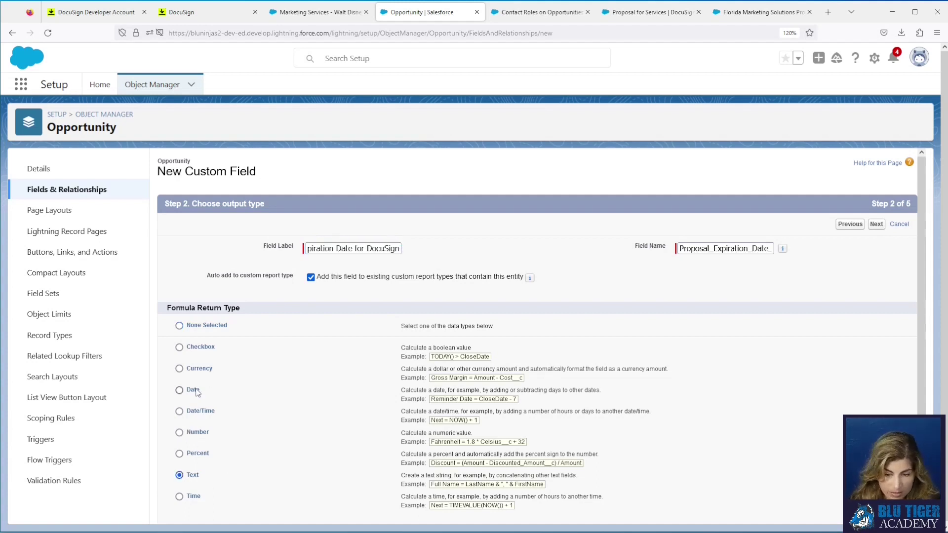
{"action": "left_click", "coordinate": [882, 226]}
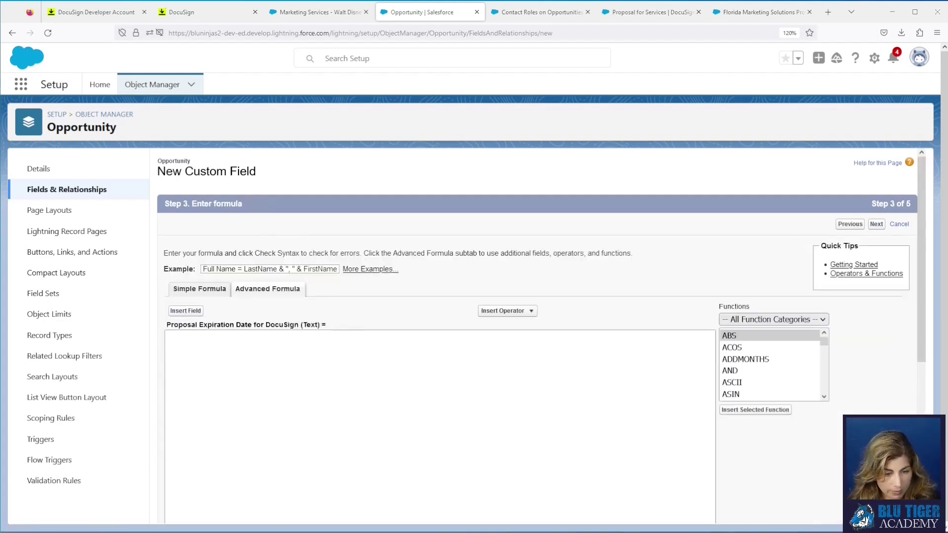
Step: Paste the TEXT(MONTH/DAY/YEAR) formula, keeping dashes as the date separators
{"action": "left_click", "coordinate": [222, 419]}
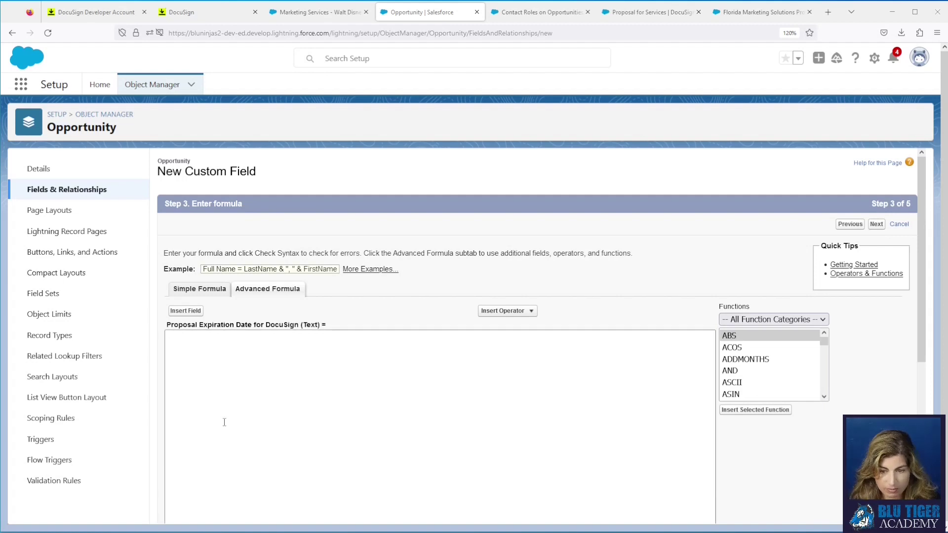
{"action": "type", "text": "TEXT(MONTH( Proposal_Expiration_Date__c )) & \"-\" & TEXT(DAY( Proposal_Expiration_Date__c )) & \"-\" & TEXT(YEAR( Proposal_Expiration_Date__c ))"}
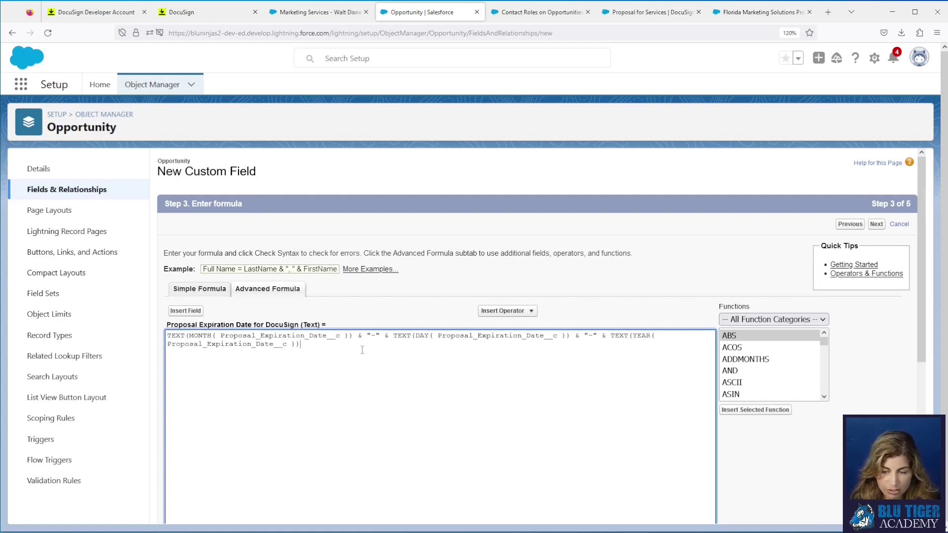
{"action": "left_click", "coordinate": [376, 339]}
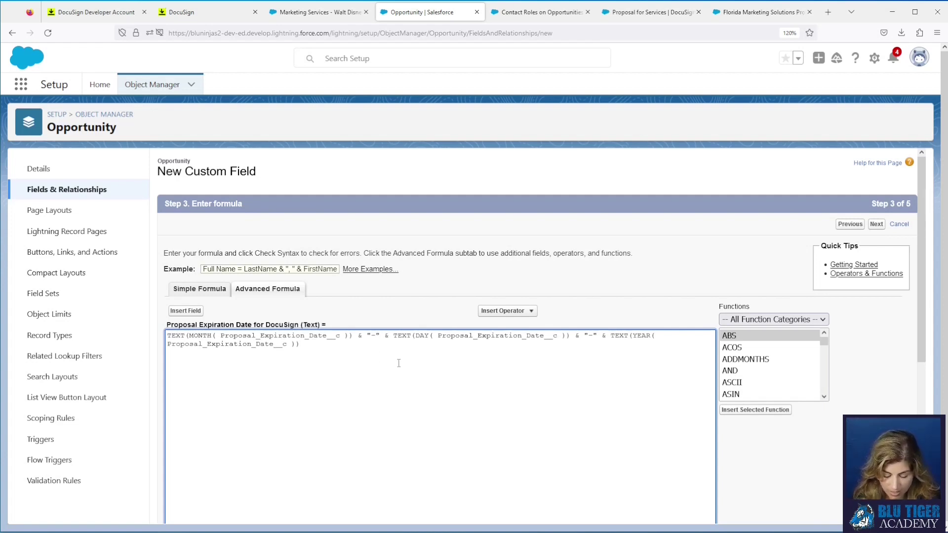
{"action": "key", "text": "BackSpace"}
{"action": "type", "text": "/"}
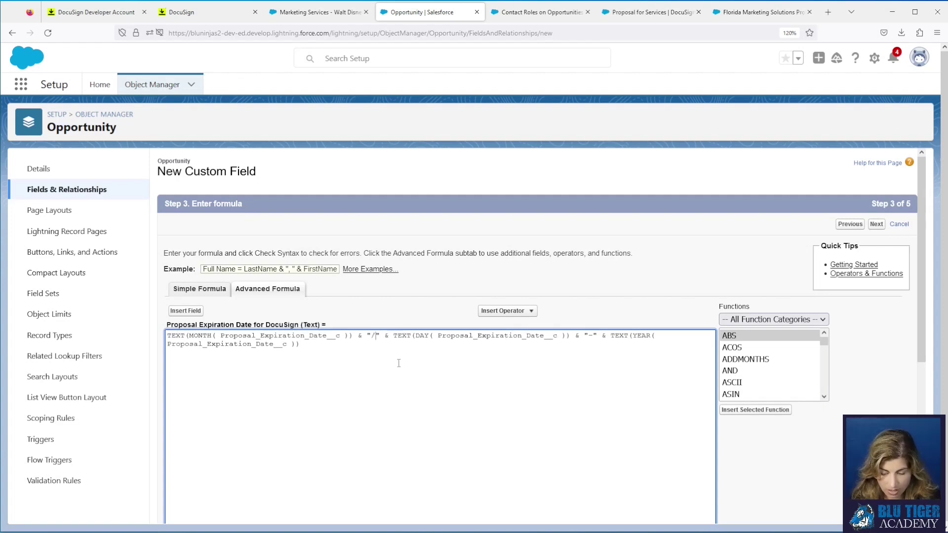
{"action": "key", "text": "BackSpace"}
{"action": "type", "text": "-"}
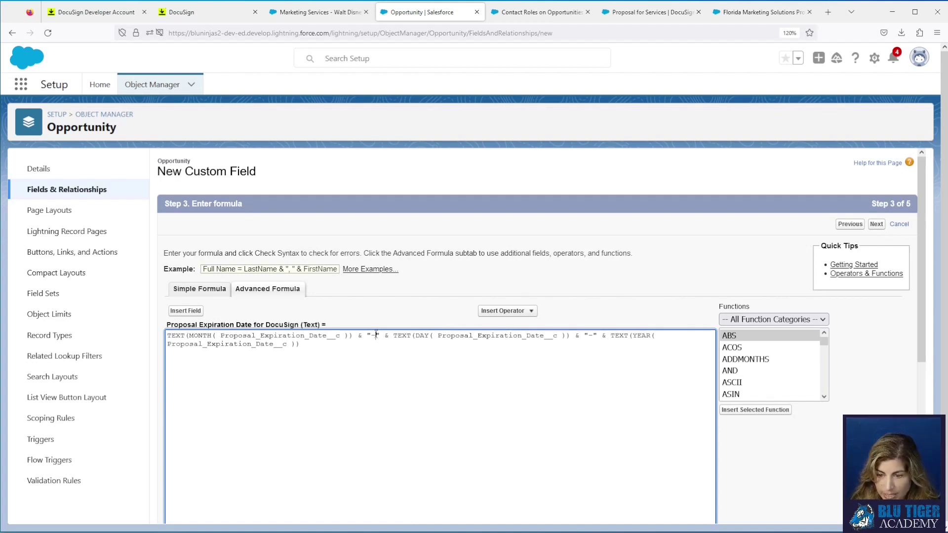
{"action": "key", "text": "shift+Left"}
{"action": "left_click_drag", "start_coordinate": [593, 336], "coordinate": [586, 336]}
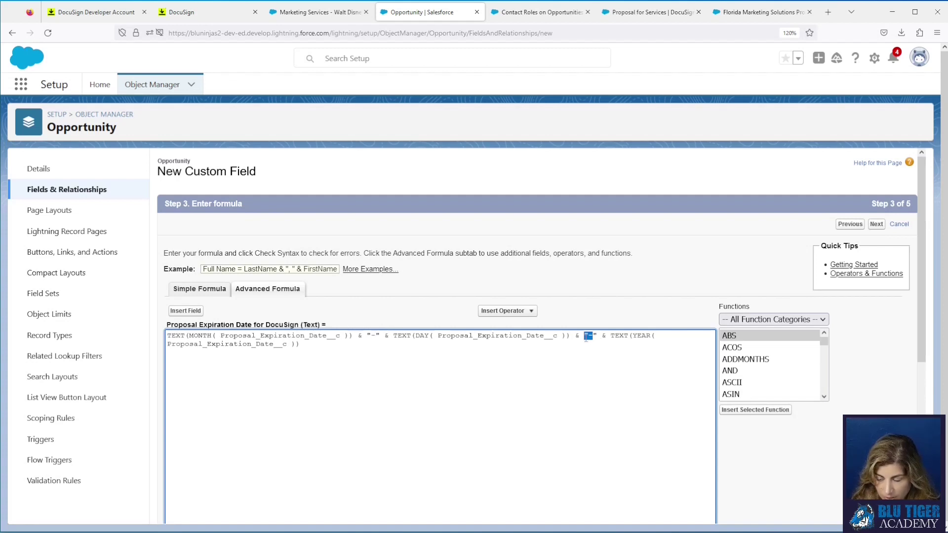
{"action": "scroll", "coordinate": [271, 338], "scroll_direction": "down", "scroll_amount": 4}
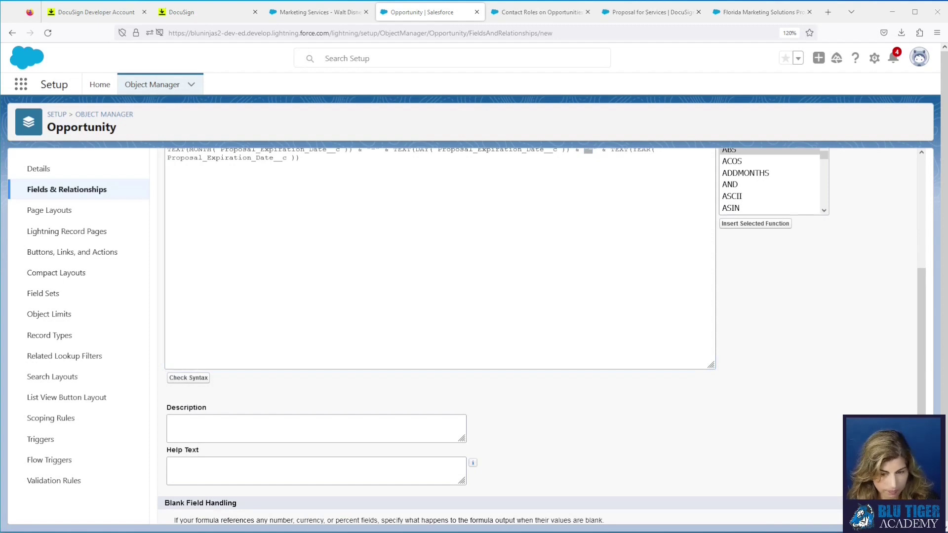
Step: Add the MM-DD-YYYY help text, save the field, and return to the object list
{"action": "left_click", "coordinate": [361, 459]}
{"action": "type", "text": "This field is used in DocuSign to show the Proposal Expiration Date field in the US date format MM-DD-YYYY"}
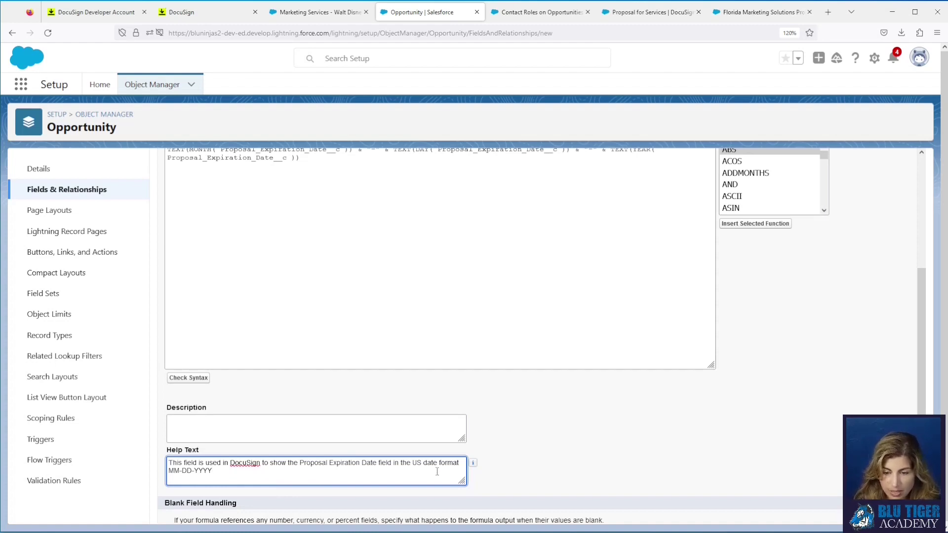
{"action": "scroll", "coordinate": [827, 183], "scroll_direction": "up", "scroll_amount": 4}
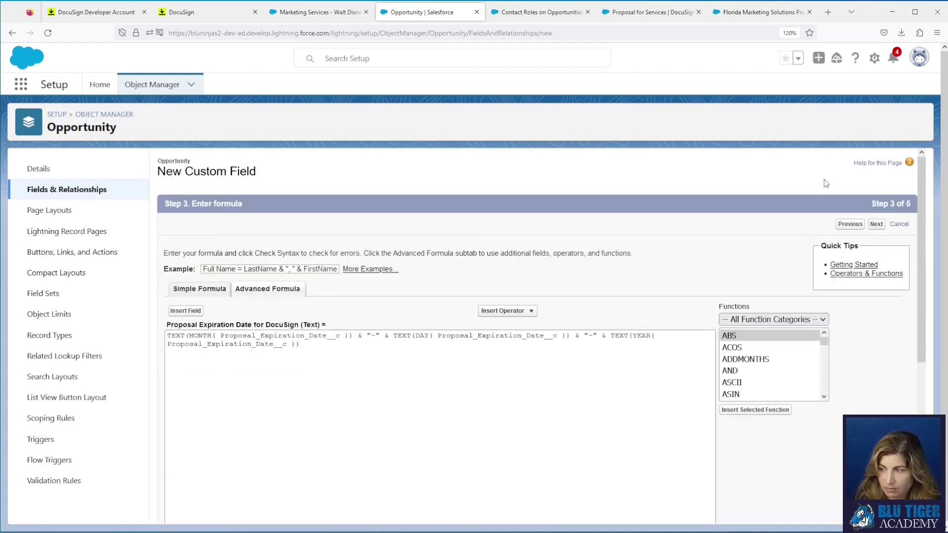
{"action": "left_click", "coordinate": [876, 225]}
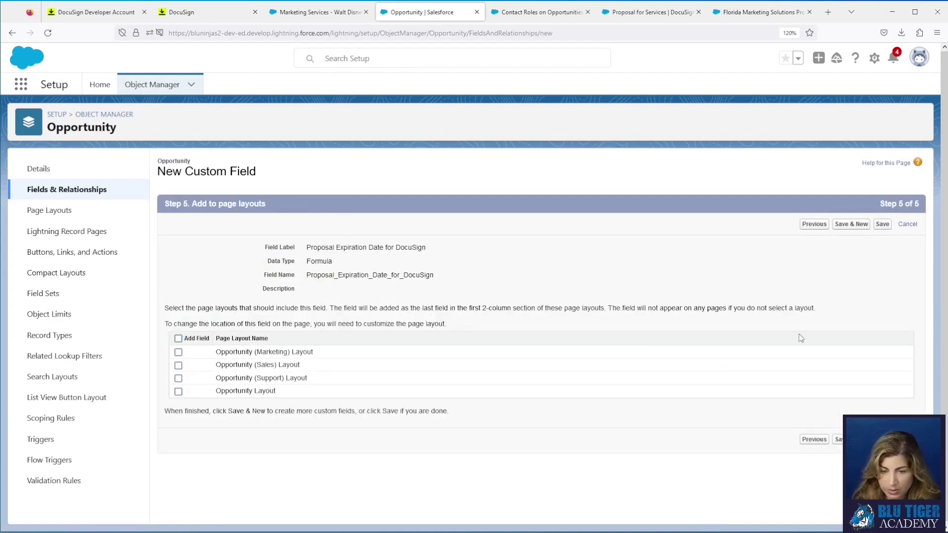
{"action": "left_click", "coordinate": [882, 224]}
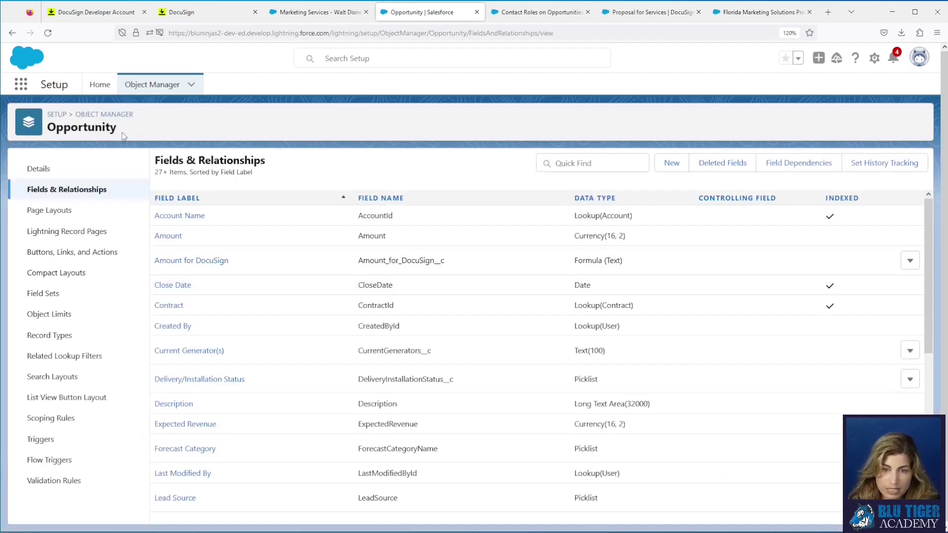
{"action": "left_click", "coordinate": [102, 114]}
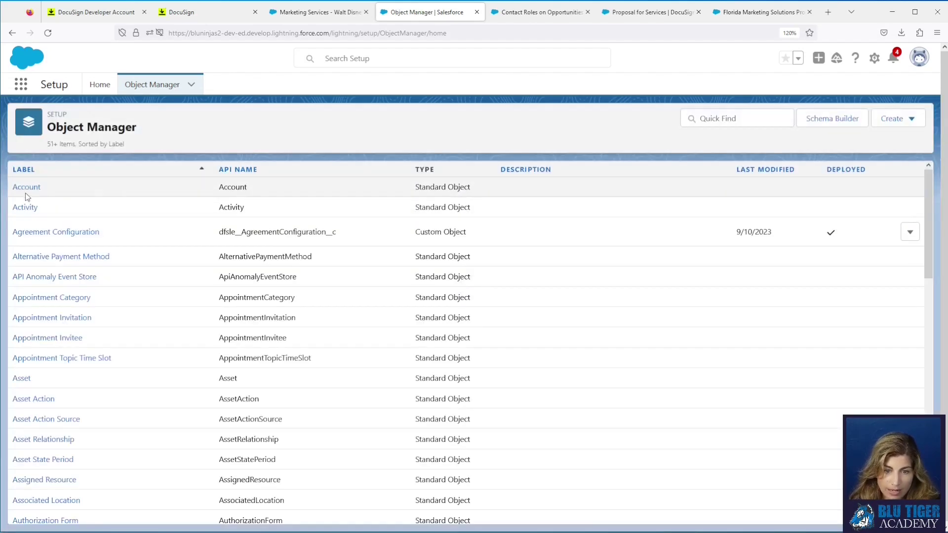
Step: Start a new Account Text formula field labelled 'Billing Address for DocuSign'
{"action": "left_click", "coordinate": [25, 187]}
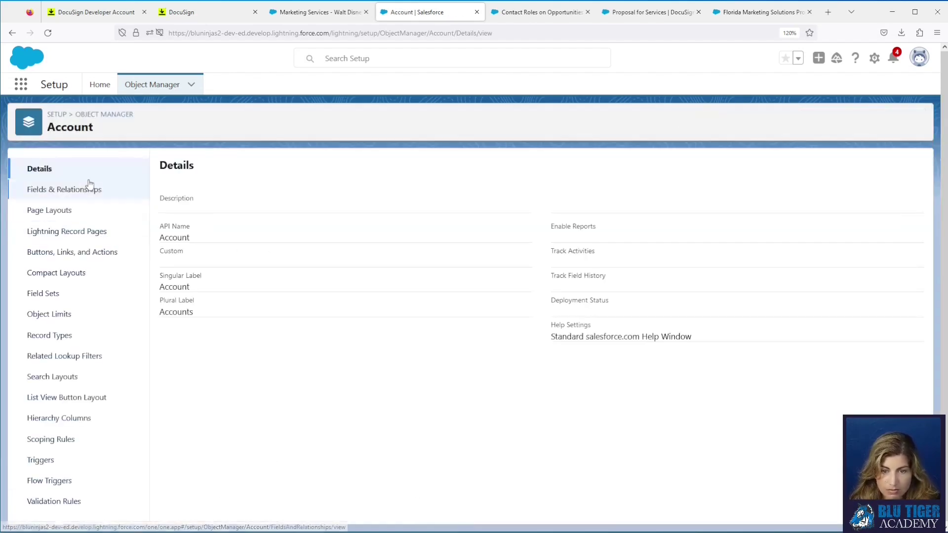
{"action": "left_click", "coordinate": [90, 187]}
{"action": "left_click", "coordinate": [669, 162]}
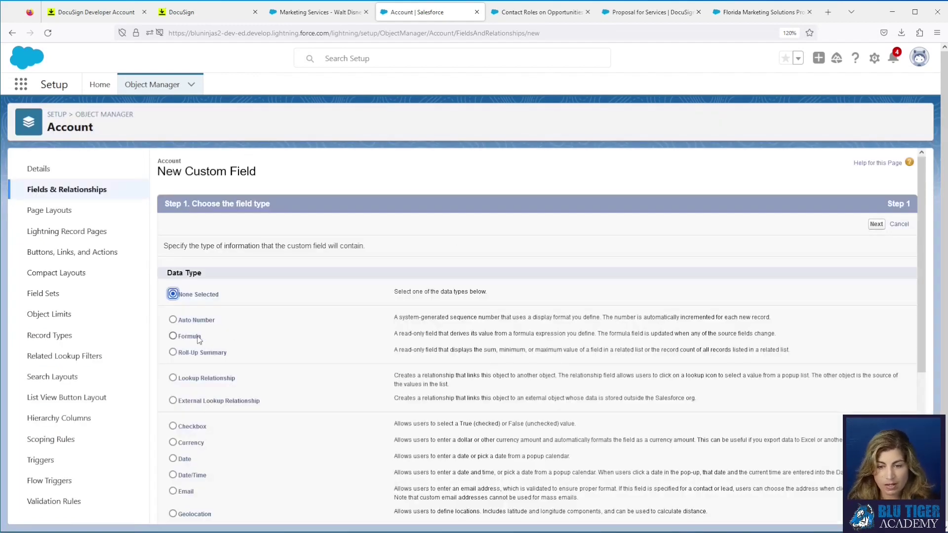
{"action": "left_click", "coordinate": [173, 336]}
{"action": "left_click", "coordinate": [876, 223]}
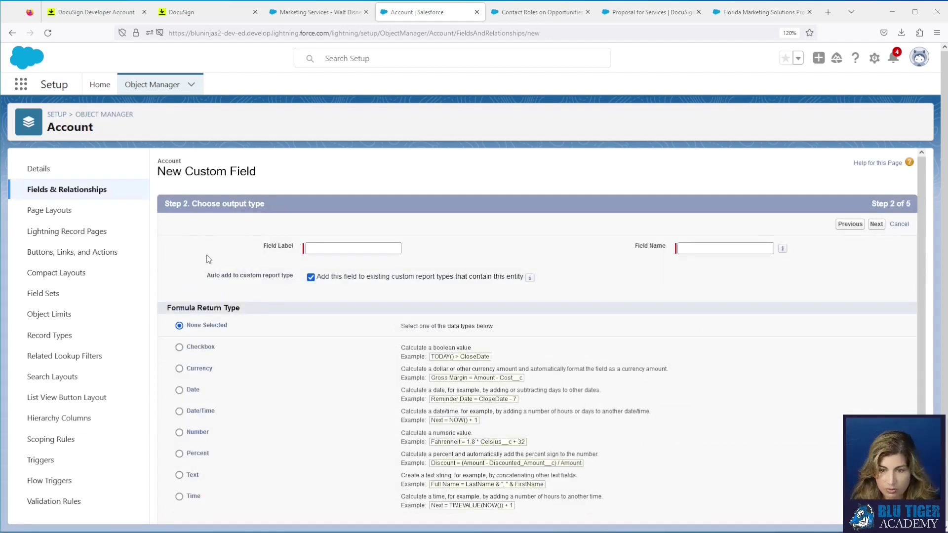
{"action": "left_click", "coordinate": [345, 248]}
{"action": "type", "text": "Billing Address for DocuSign"}
{"action": "left_click", "coordinate": [247, 421]}
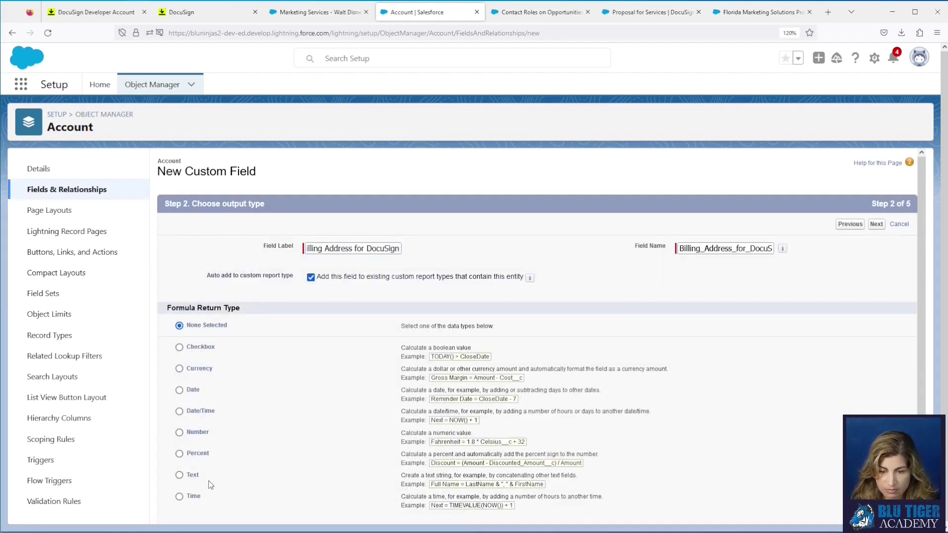
{"action": "left_click", "coordinate": [179, 475]}
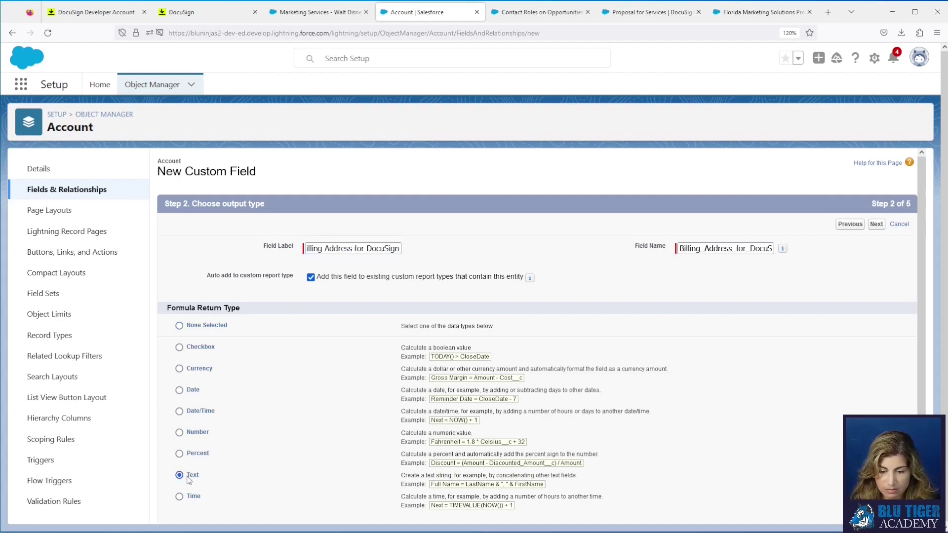
{"action": "left_click", "coordinate": [876, 223]}
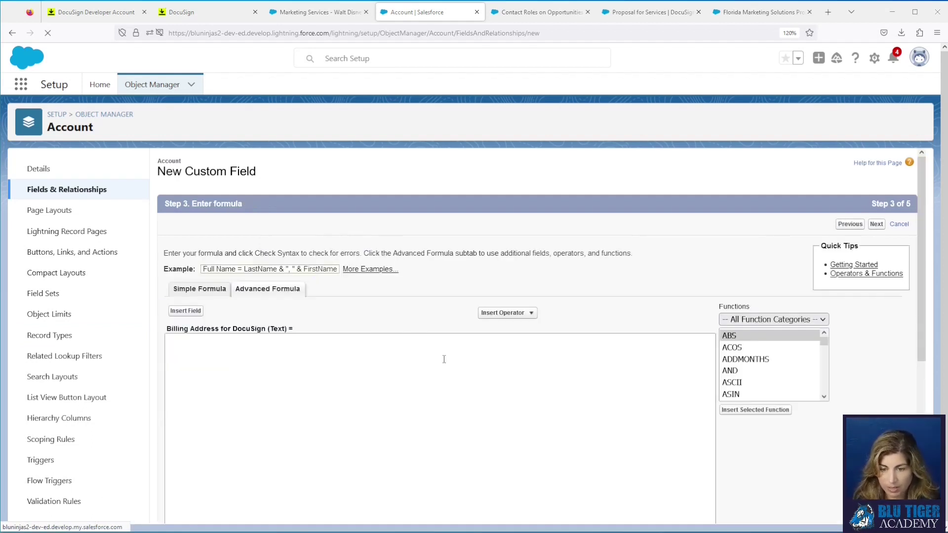
Step: Paste the street, city, state and postal code formula plus the help text
{"action": "type", "text": "BillingStreet & \" \" & BillingCity & \", \" & TEXT(BillingStateCode) & \"  \" & BillingPostalCode"}
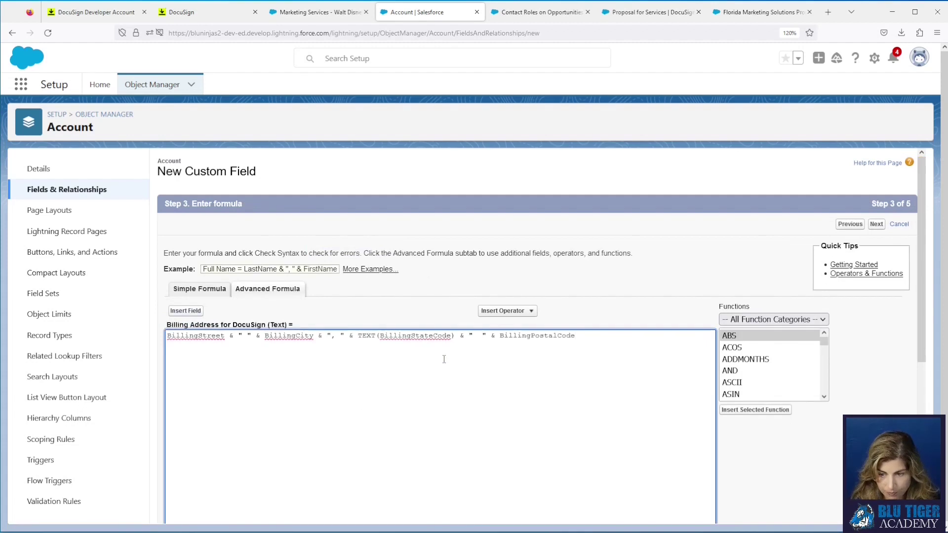
{"action": "scroll", "coordinate": [552, 362], "scroll_direction": "down", "scroll_amount": 3}
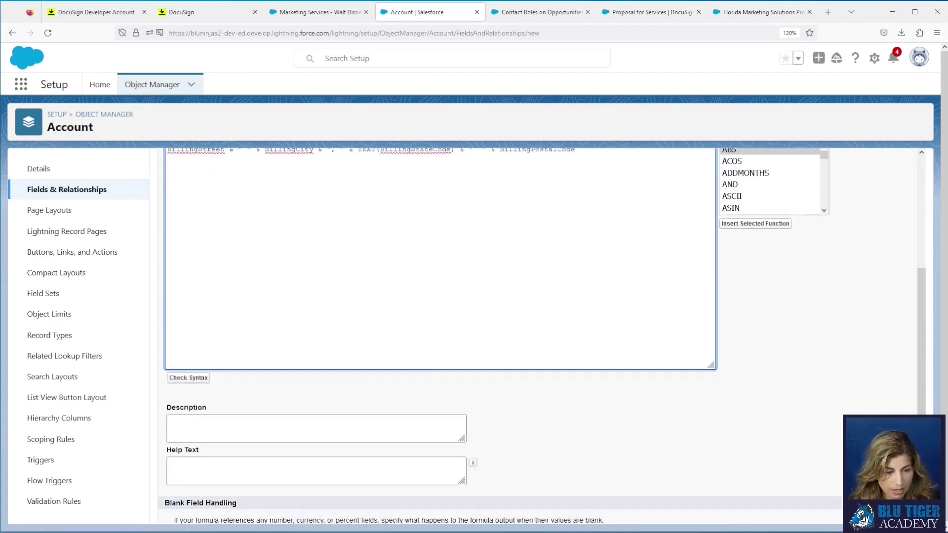
{"action": "left_click", "coordinate": [189, 378]}
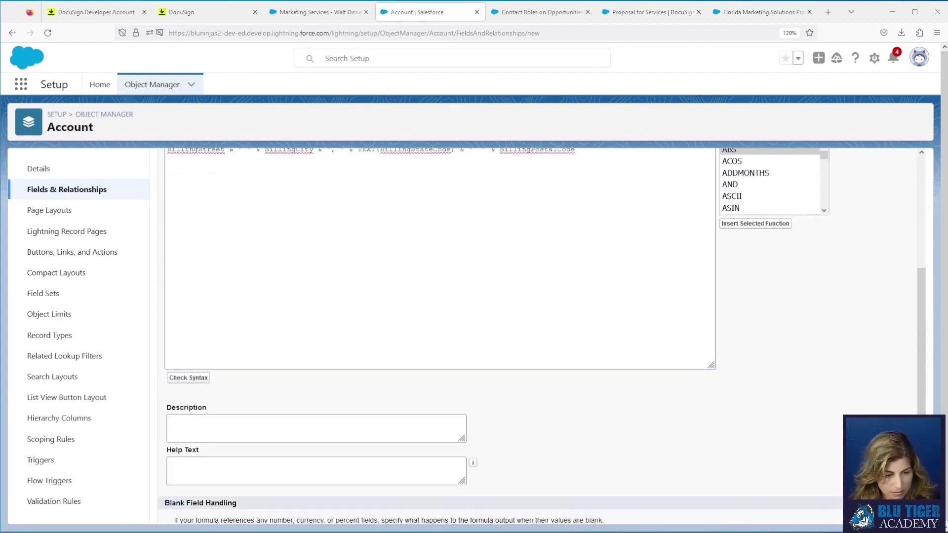
{"action": "left_click", "coordinate": [267, 468]}
{"action": "type", "text": "This field is used in DocuSign to show the Billing Address field in the correct format."}
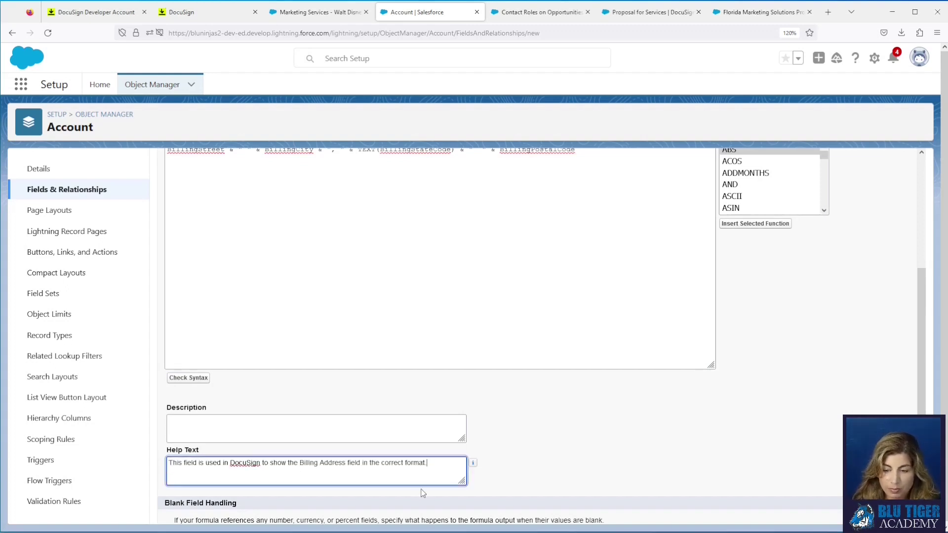
{"action": "scroll", "coordinate": [595, 436], "scroll_direction": "up", "scroll_amount": 1}
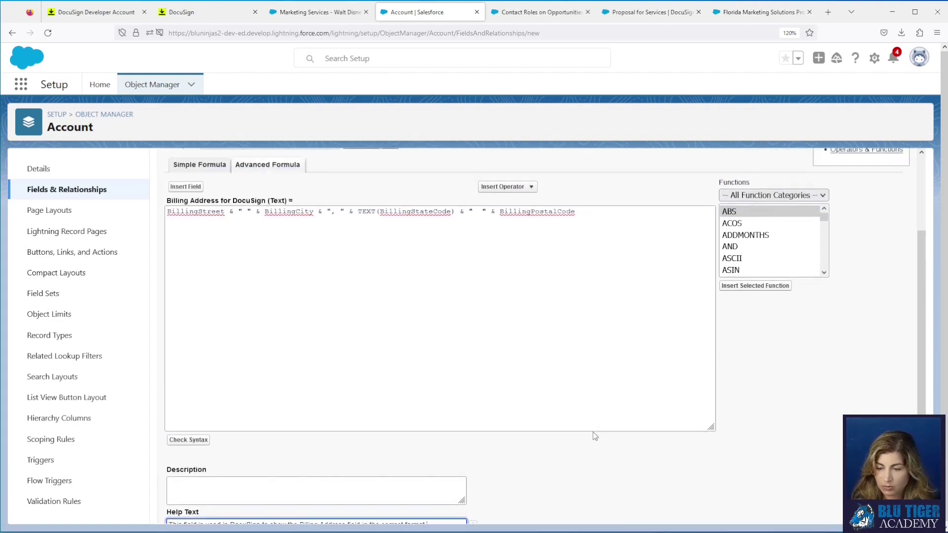
{"action": "scroll", "coordinate": [593, 433], "scroll_direction": "up", "scroll_amount": 3}
Step: Keep the field off all Account page layouts and save it
{"action": "left_click", "coordinate": [877, 225]}
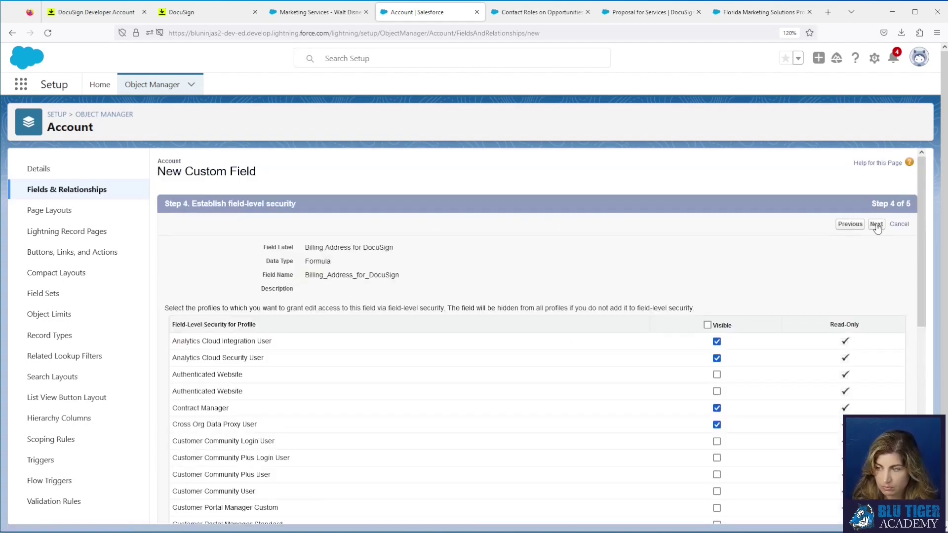
{"action": "left_click", "coordinate": [877, 225]}
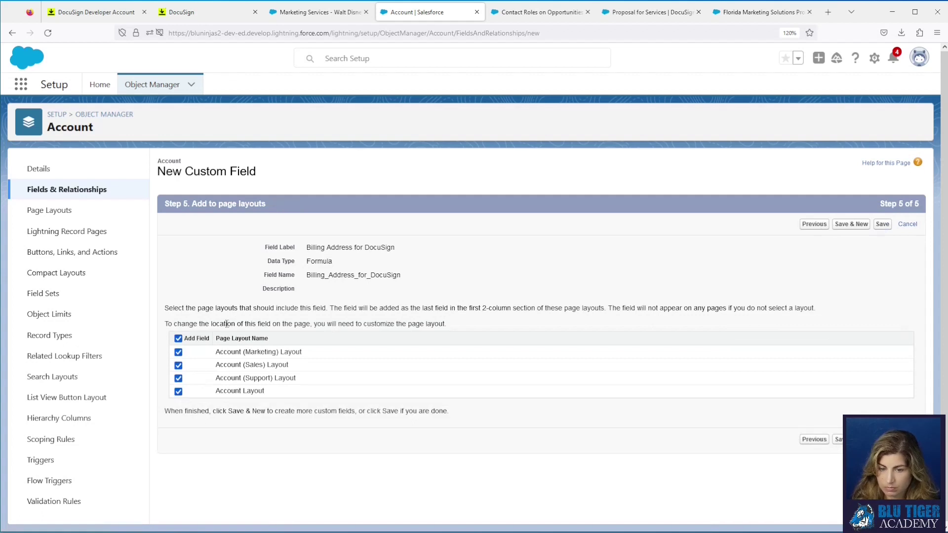
{"action": "left_click", "coordinate": [178, 339]}
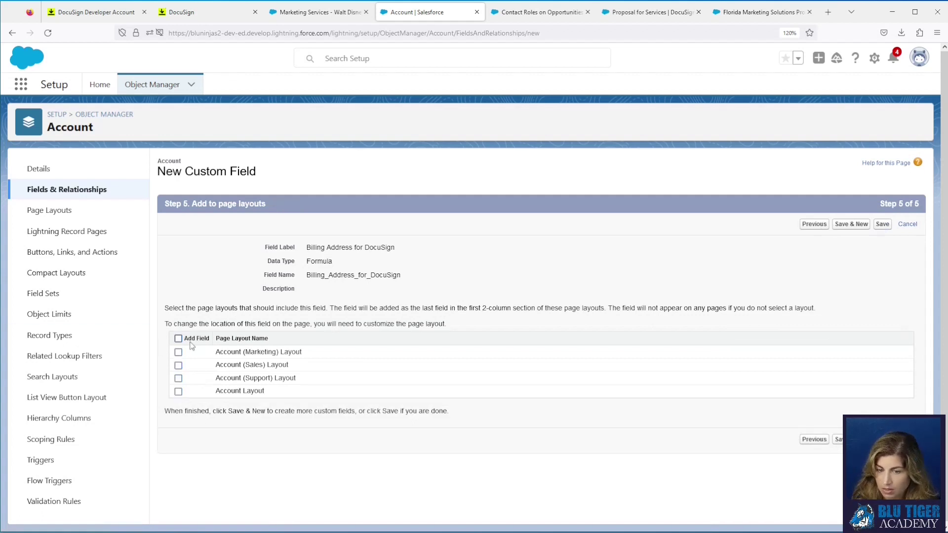
{"action": "left_click", "coordinate": [882, 225]}
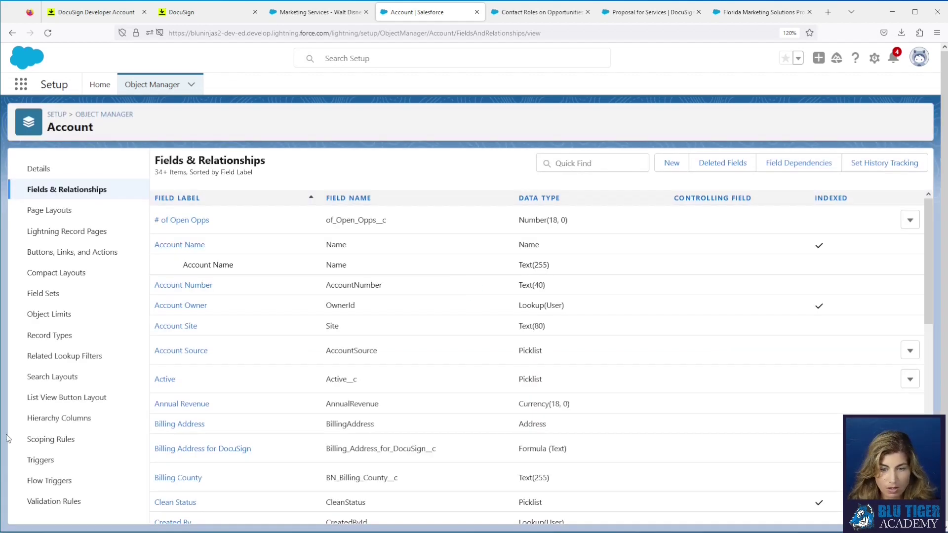
Step: Find Opportunity Product via Quick Find 'opport' and start a new field there
{"action": "left_click", "coordinate": [120, 114]}
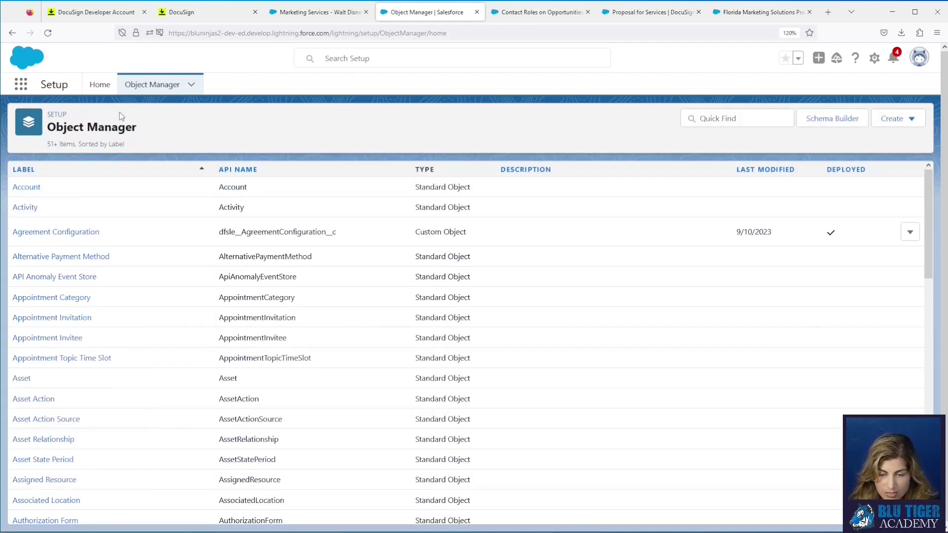
{"action": "left_click", "coordinate": [742, 120]}
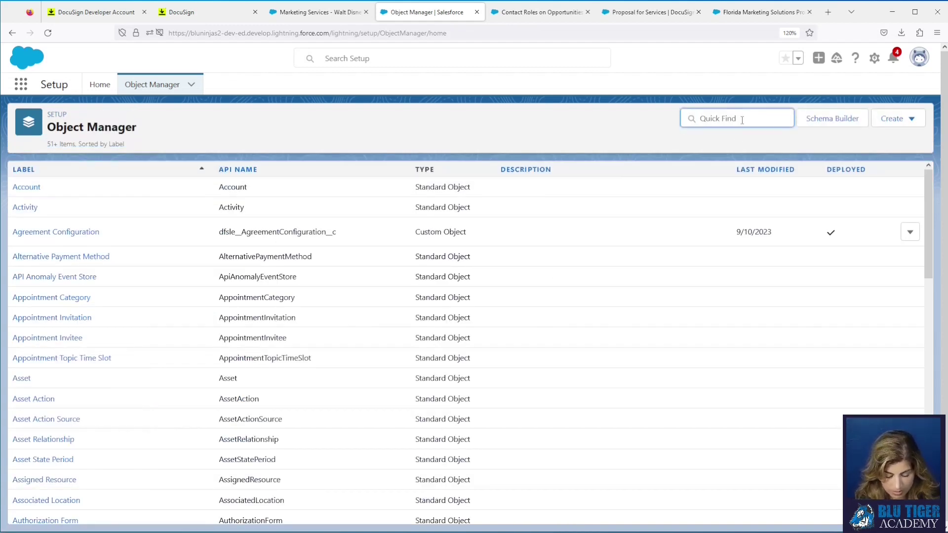
{"action": "type", "text": "oppo"}
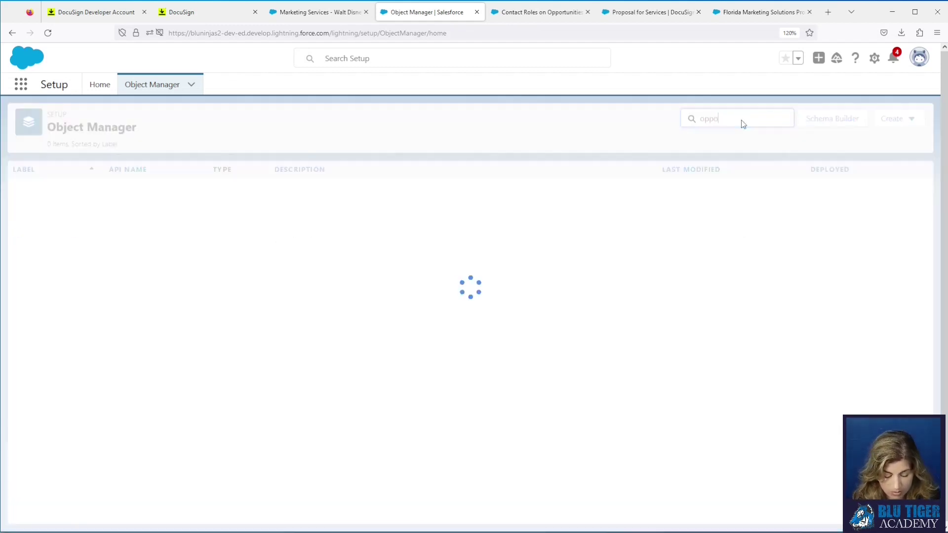
{"action": "type", "text": "rt"}
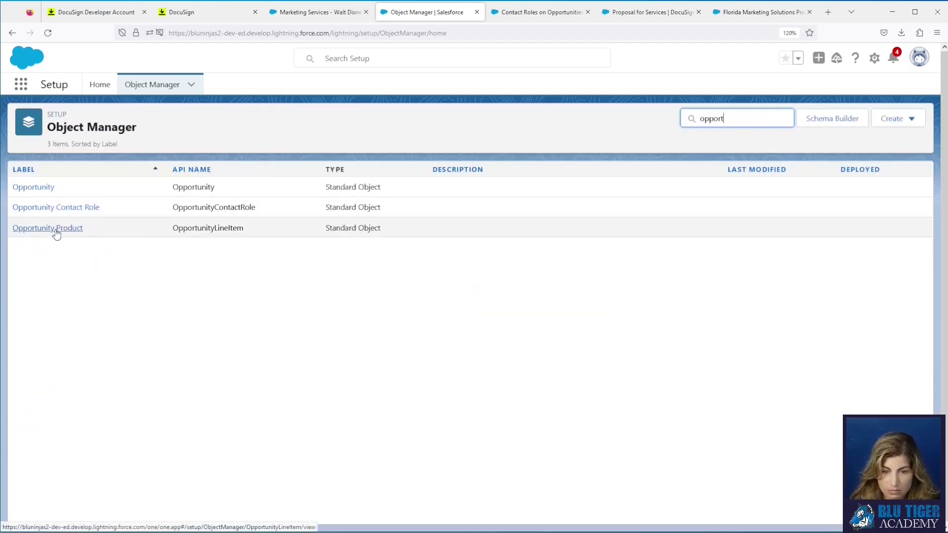
{"action": "left_click", "coordinate": [56, 230]}
{"action": "left_click", "coordinate": [60, 191]}
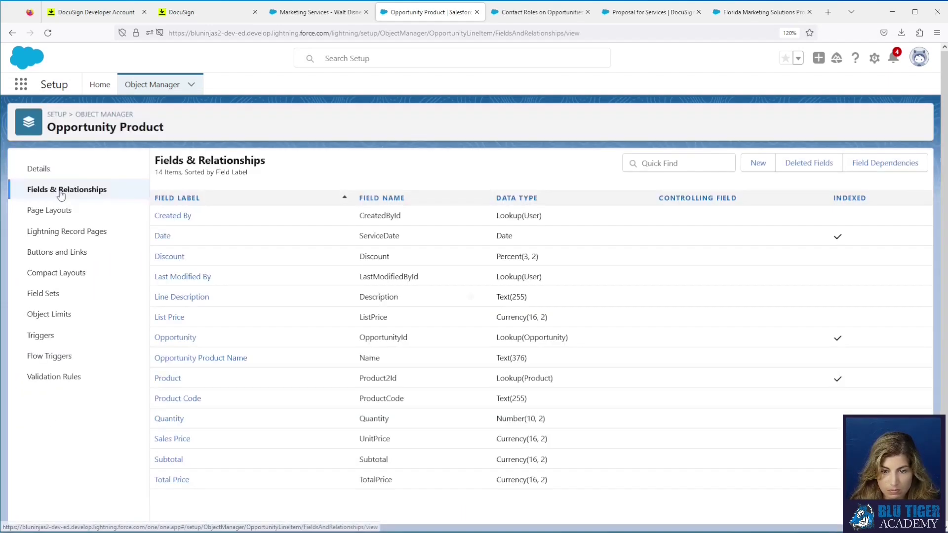
{"action": "left_click", "coordinate": [758, 163]}
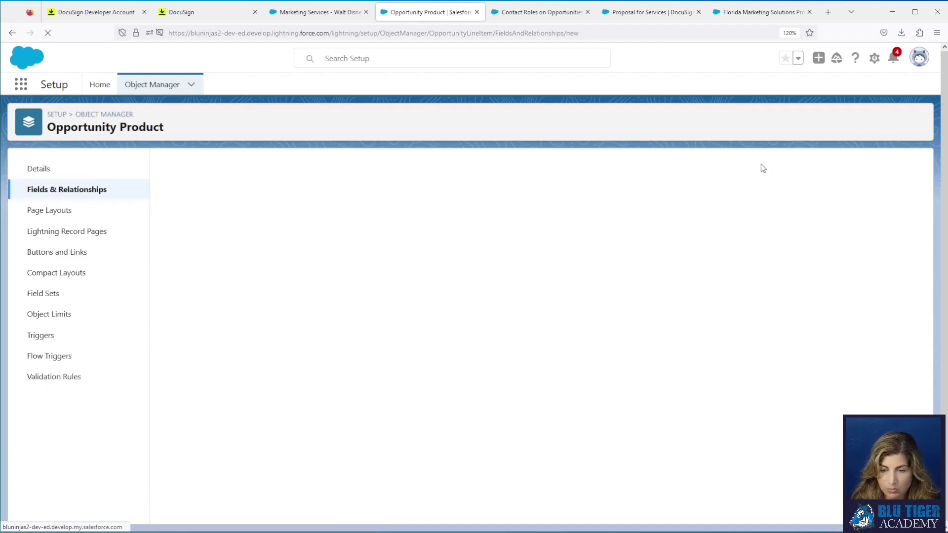
Step: Make it a Text formula labelled 'Total Price for DocuSign' and reach the formula step
{"action": "left_click", "coordinate": [200, 337]}
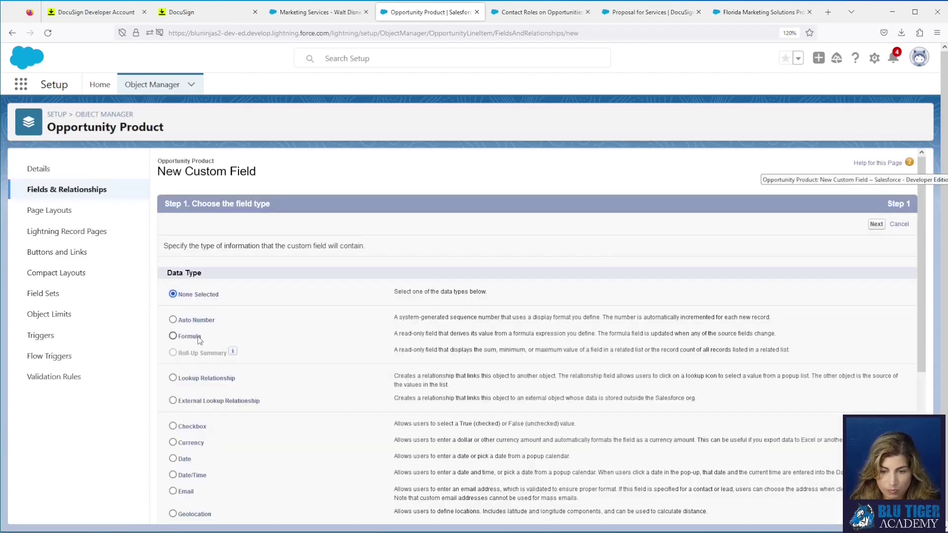
{"action": "left_click", "coordinate": [877, 225]}
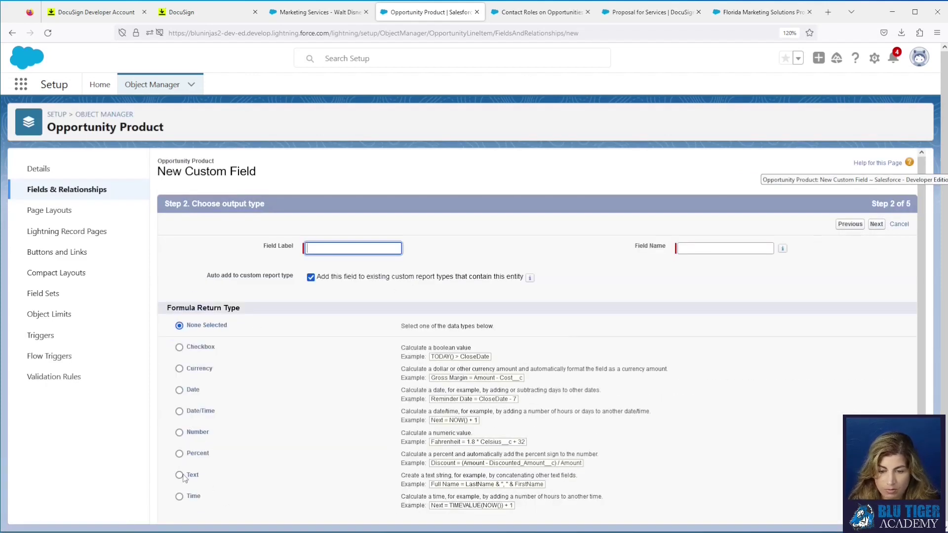
{"action": "left_click", "coordinate": [179, 475]}
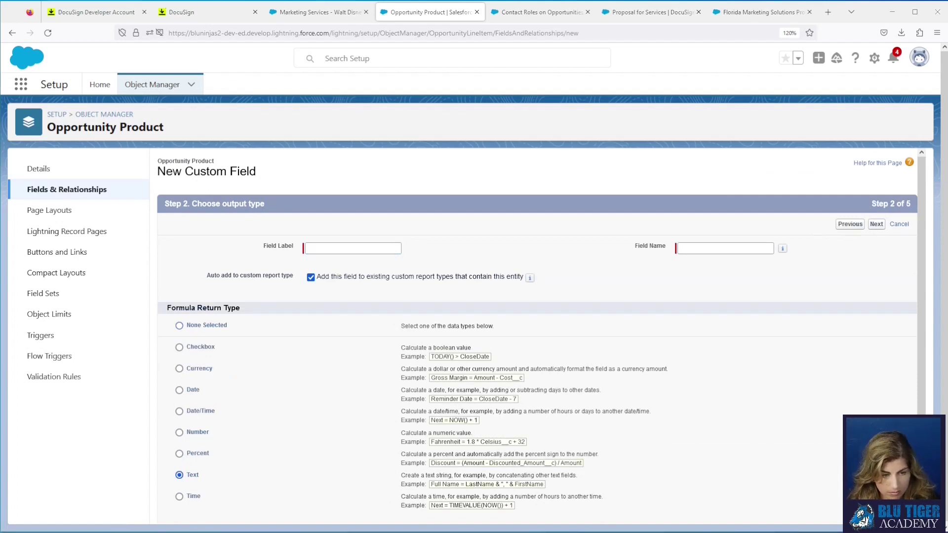
{"action": "left_click", "coordinate": [309, 247]}
{"action": "type", "text": "Total Price for DocuSign"}
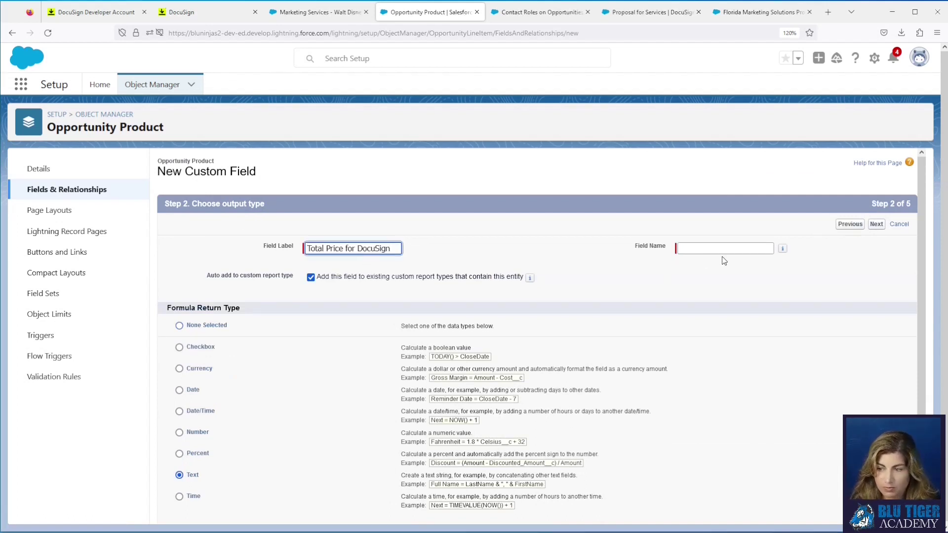
{"action": "left_click", "coordinate": [724, 249]}
{"action": "left_click", "coordinate": [876, 224]}
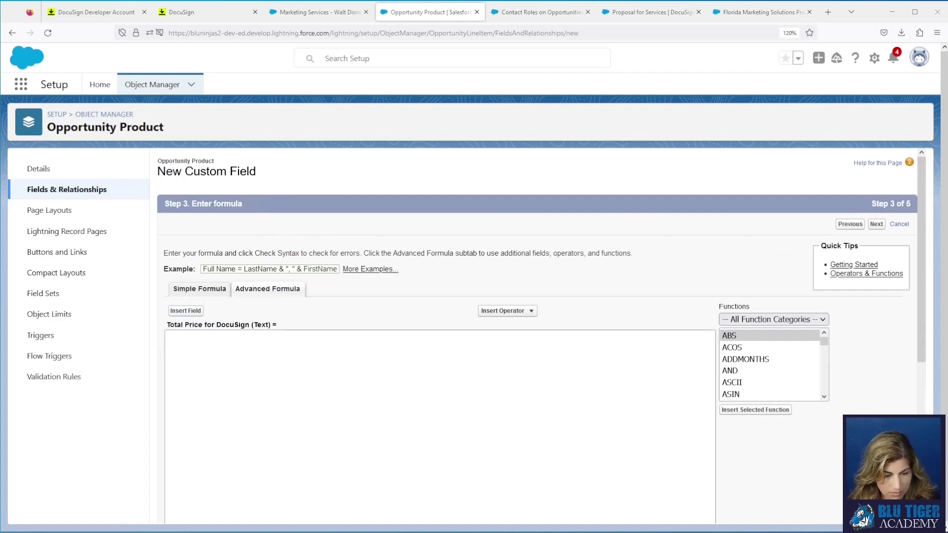
Step: Paste the TotalPrice currency IF formula and the help text sentence
{"action": "left_click", "coordinate": [178, 481]}
{"action": "key", "text": "ctrl+v"}
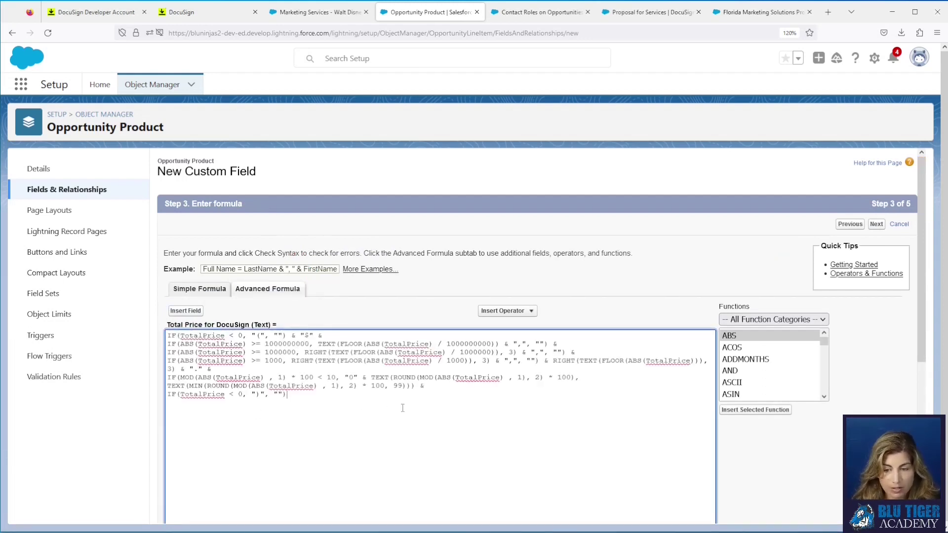
{"action": "left_click", "coordinate": [222, 336]}
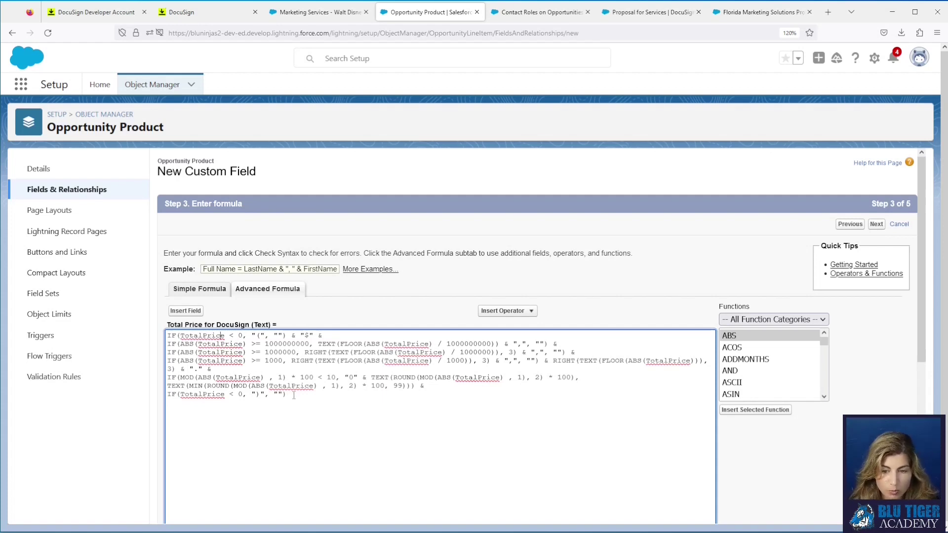
{"action": "scroll", "coordinate": [294, 395], "scroll_direction": "down", "scroll_amount": 5}
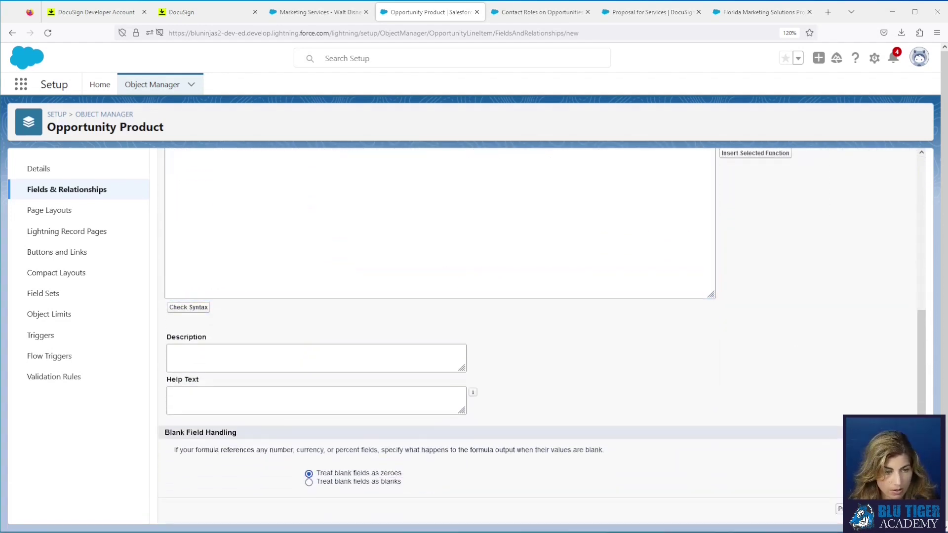
{"action": "left_click", "coordinate": [322, 396]}
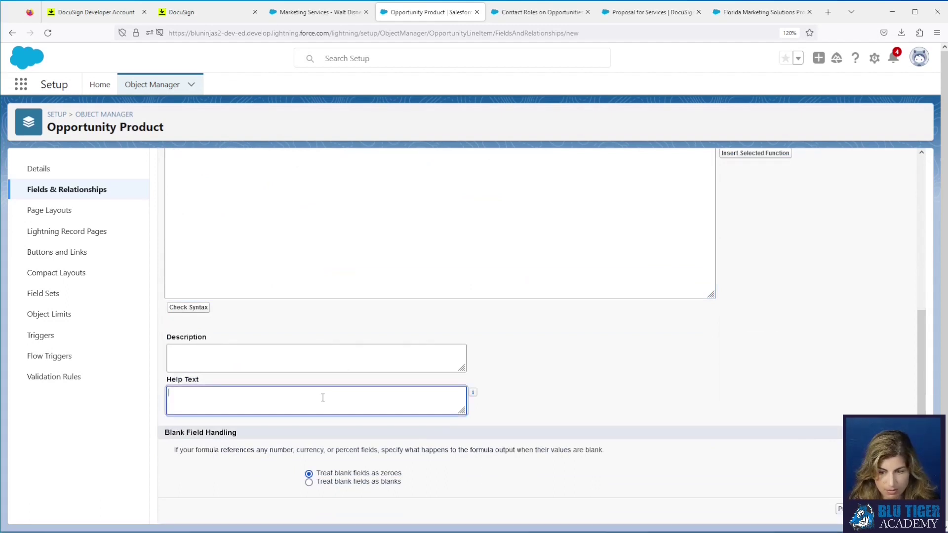
{"action": "type", "text": "This field is used in DocuSign to show the Total Price field in the correct currency format."}
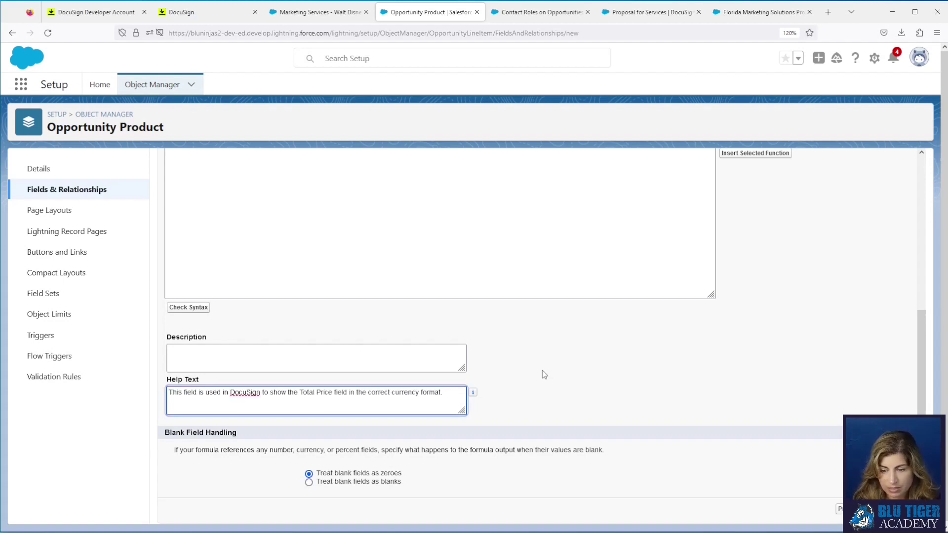
Step: Keep the field off the Opportunity Product Layout and save it
{"action": "left_click", "coordinate": [878, 509]}
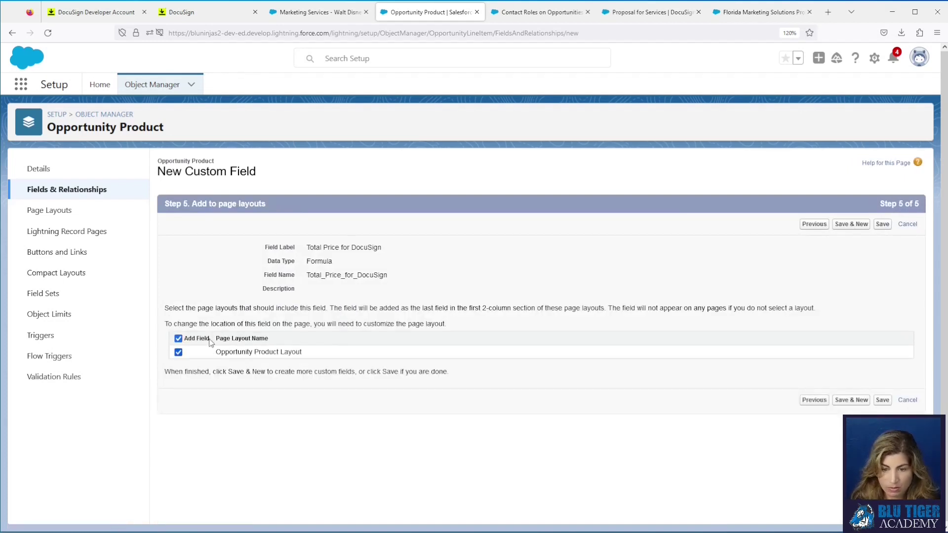
{"action": "left_click", "coordinate": [178, 339]}
{"action": "left_click", "coordinate": [883, 226]}
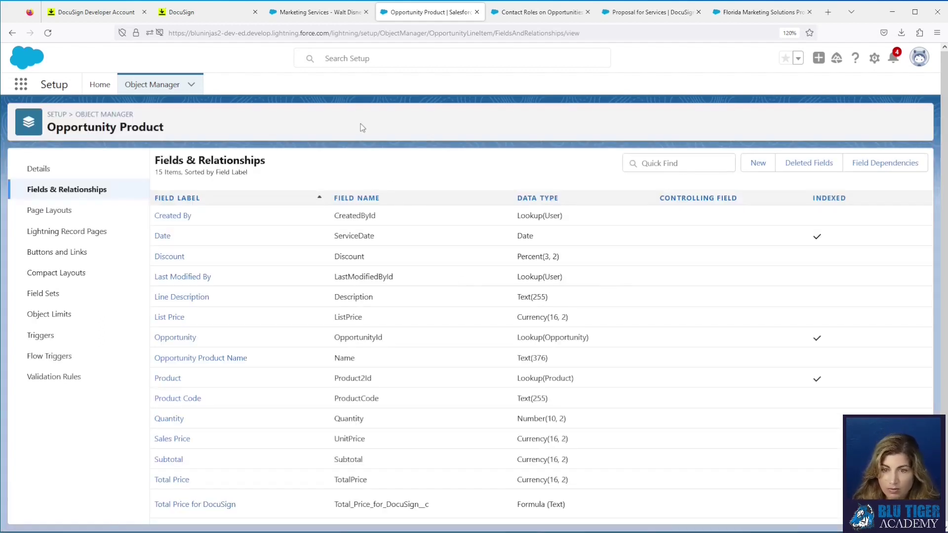
Step: Open DocuSign Envelope Templates through an App Launcher search
{"action": "left_click", "coordinate": [21, 85]}
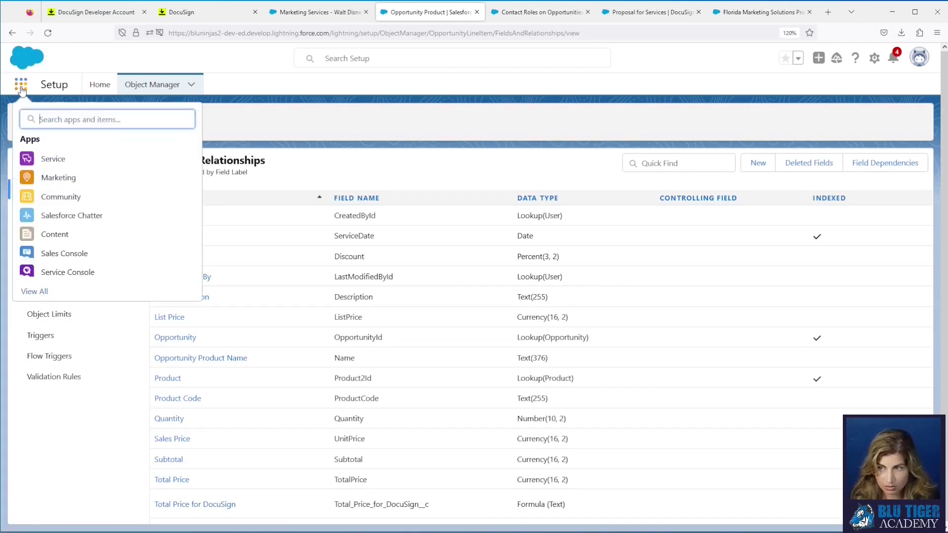
{"action": "type", "text": "dousign"}
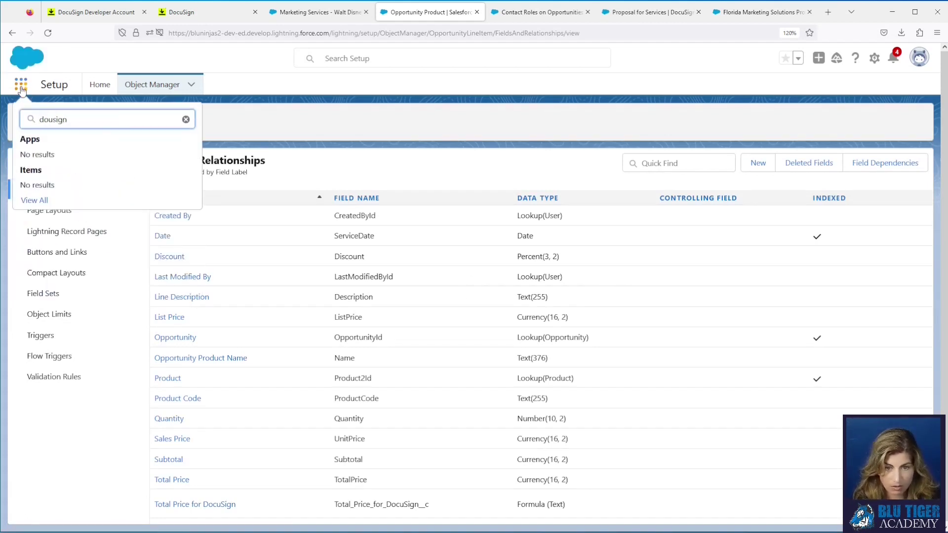
{"action": "key", "text": "BackSpace"}
{"action": "key", "text": "BackSpace"}
{"action": "key", "text": "BackSpace"}
{"action": "key", "text": "BackSpace"}
{"action": "type", "text": "cus"}
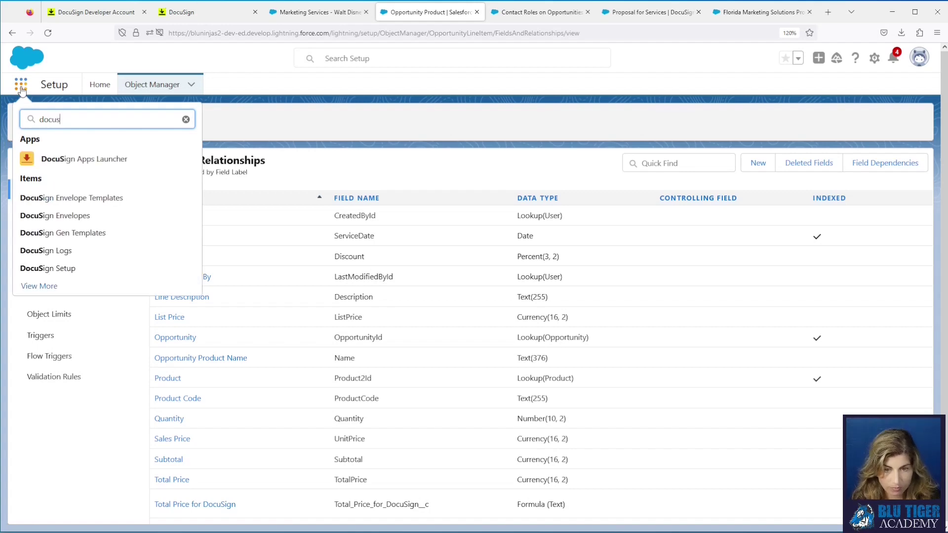
{"action": "left_click", "coordinate": [63, 198]}
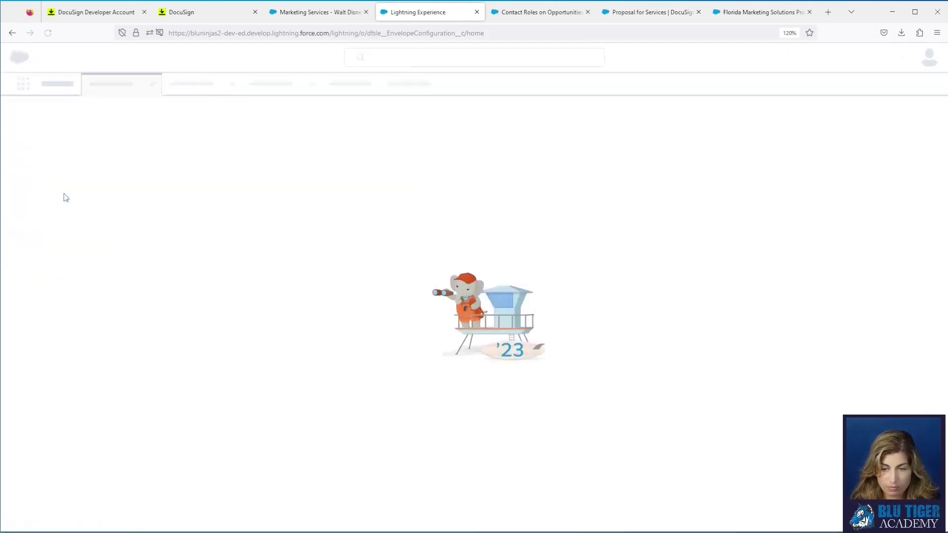
Step: Edit the Proposal for Services template and advance to its nine Merge Fields
{"action": "left_click", "coordinate": [91, 187]}
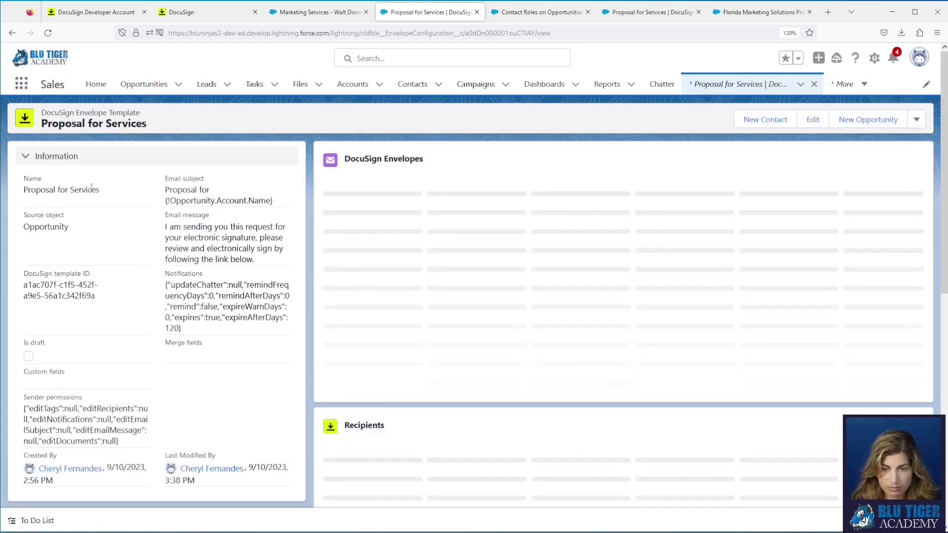
{"action": "left_click", "coordinate": [811, 123]}
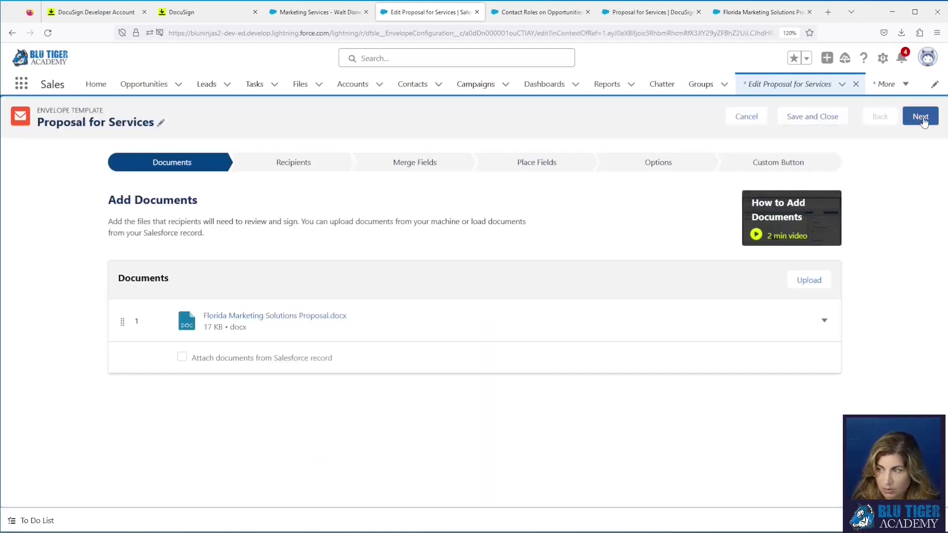
{"action": "left_click", "coordinate": [923, 119]}
{"action": "left_click", "coordinate": [913, 116]}
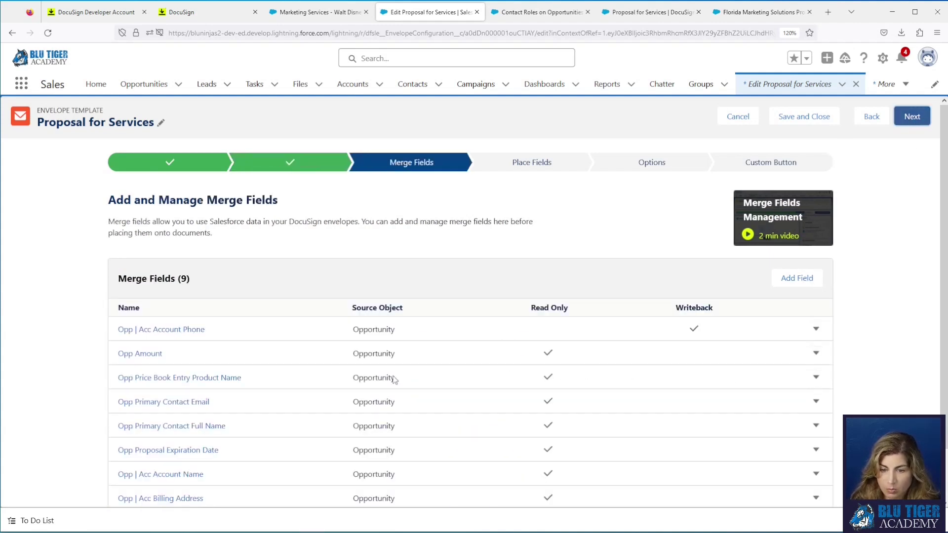
Step: Remap the Opp Amount merge field to Amount for DocuSign (string)
{"action": "left_click", "coordinate": [816, 354]}
{"action": "left_click", "coordinate": [823, 375]}
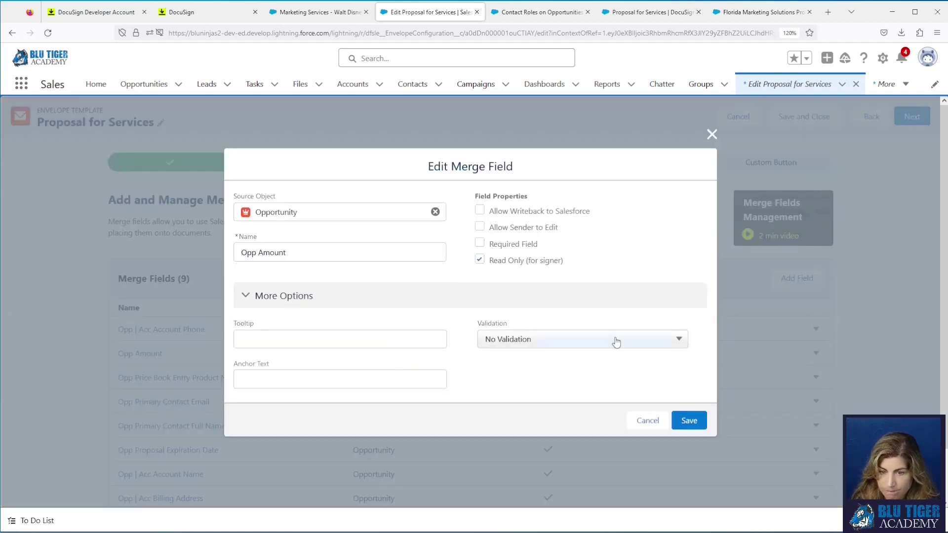
{"action": "left_click", "coordinate": [308, 237]}
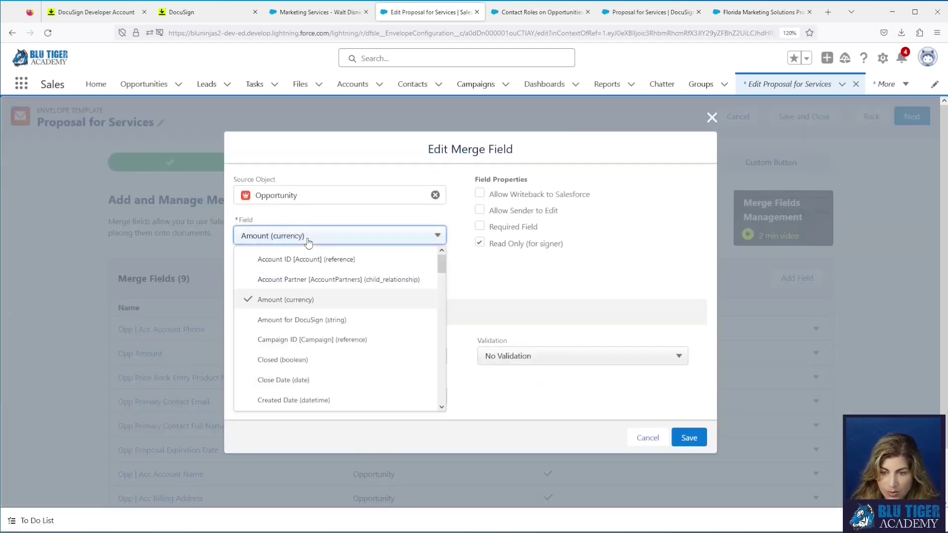
{"action": "left_click", "coordinate": [310, 321]}
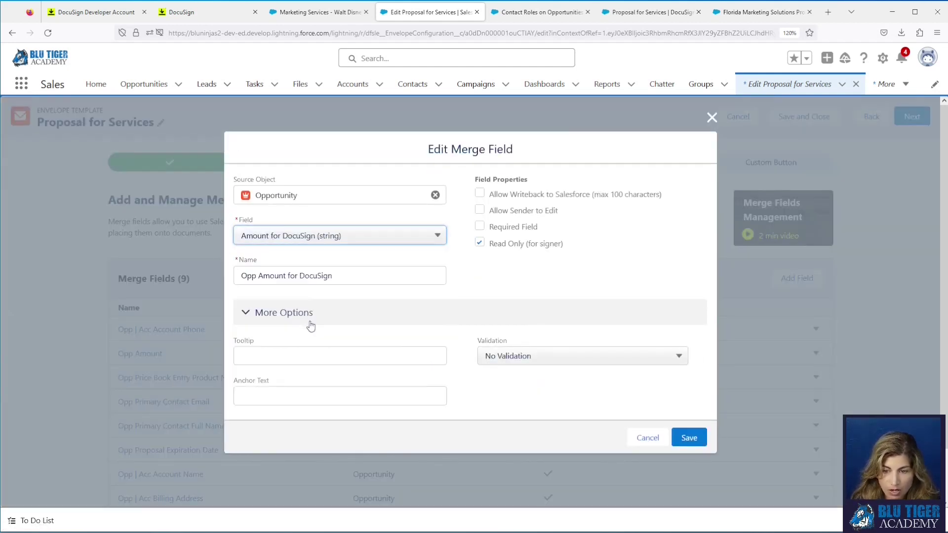
{"action": "left_click", "coordinate": [681, 439]}
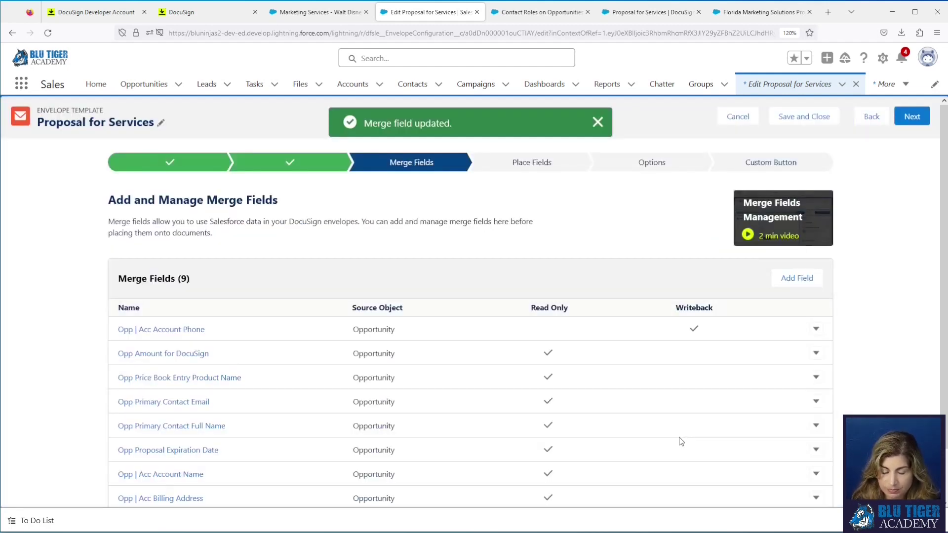
Step: Remap the Proposal Expiration Date merge field to its for DocuSign (string) version
{"action": "scroll", "coordinate": [669, 384], "scroll_direction": "down", "scroll_amount": 1}
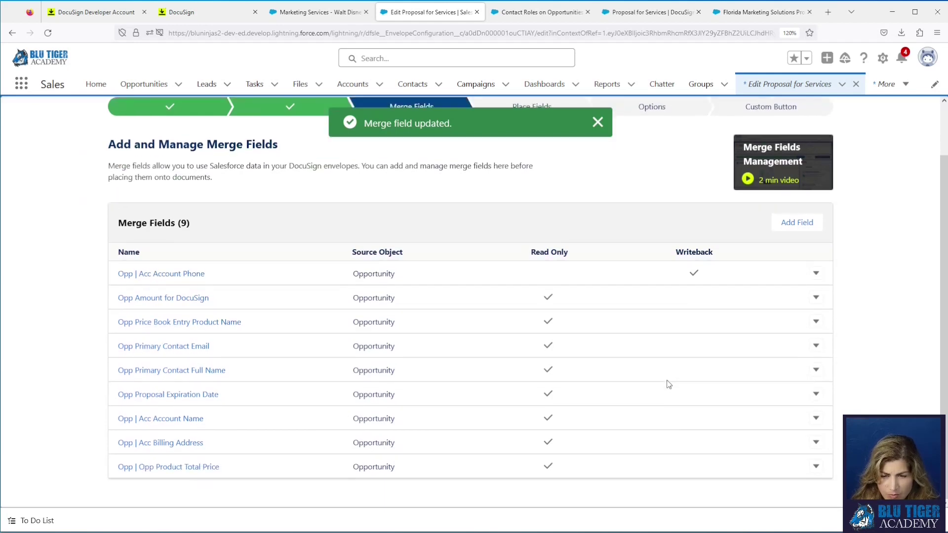
{"action": "left_click", "coordinate": [815, 395]}
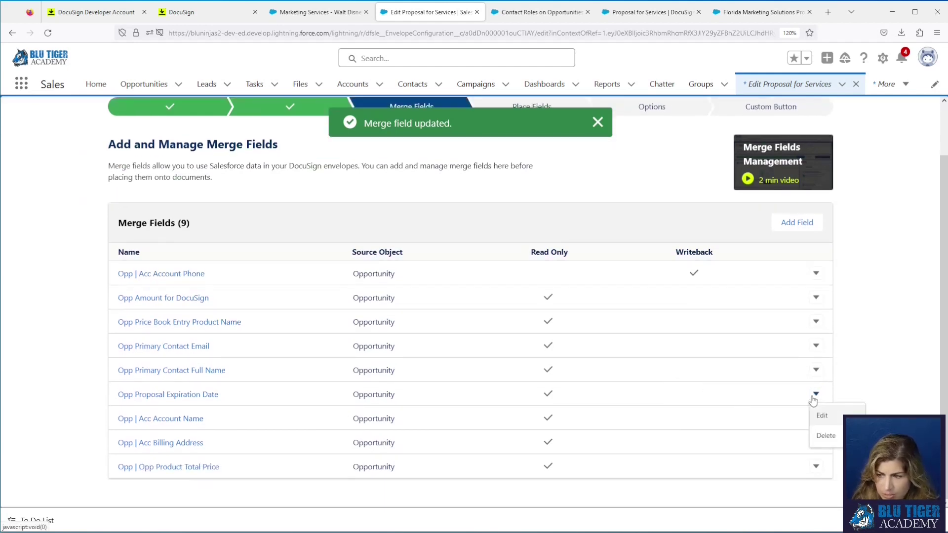
{"action": "left_click", "coordinate": [829, 416]}
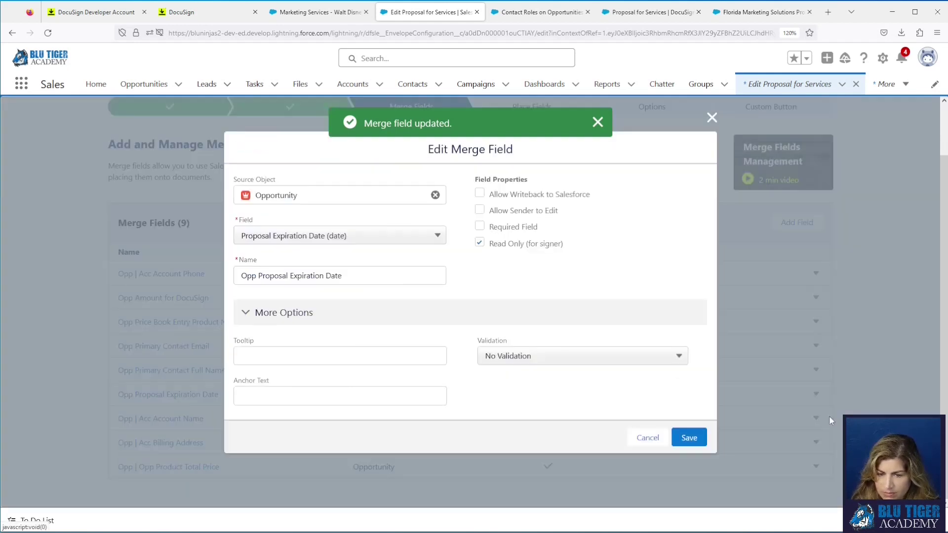
{"action": "left_click", "coordinate": [350, 237]}
{"action": "scroll", "coordinate": [353, 345], "scroll_direction": "down", "scroll_amount": 1}
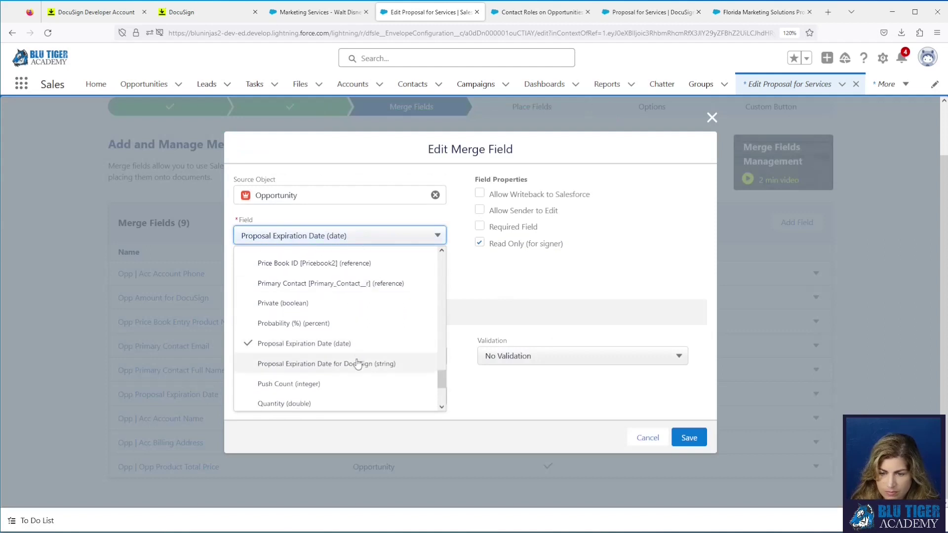
{"action": "left_click", "coordinate": [358, 364]}
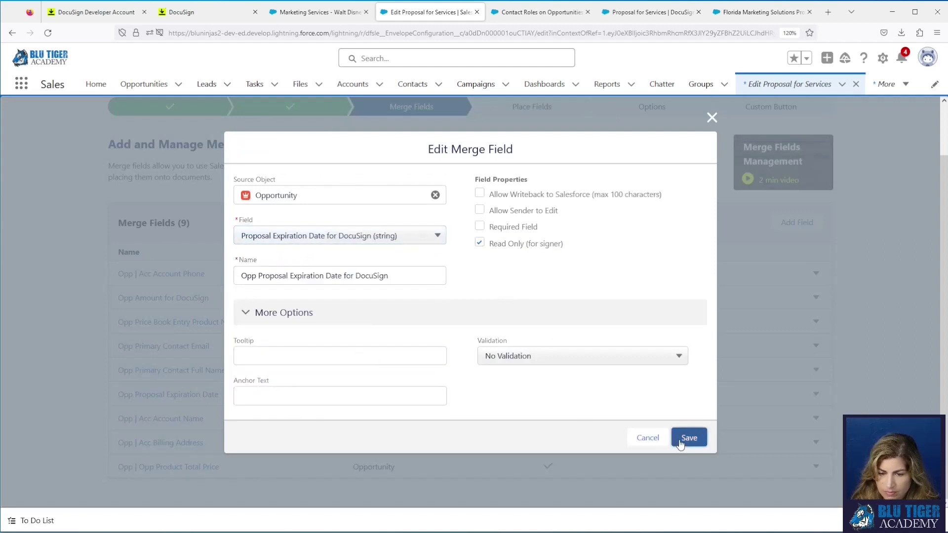
{"action": "left_click", "coordinate": [689, 438]}
Step: Remap the Opp | Acc Billing Address merge field to Billing Address for DocuSign (string)
{"action": "left_click", "coordinate": [816, 446]}
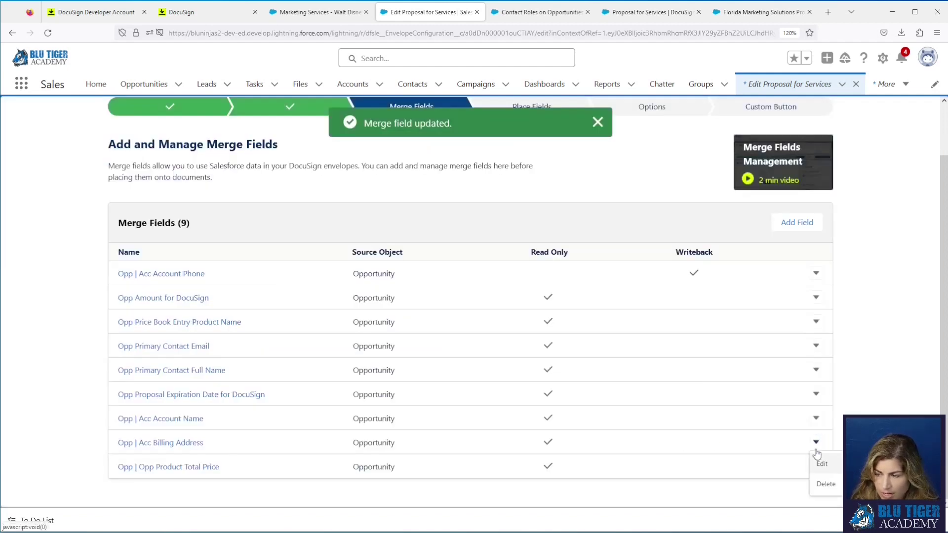
{"action": "left_click", "coordinate": [821, 464]}
{"action": "left_click", "coordinate": [326, 240]}
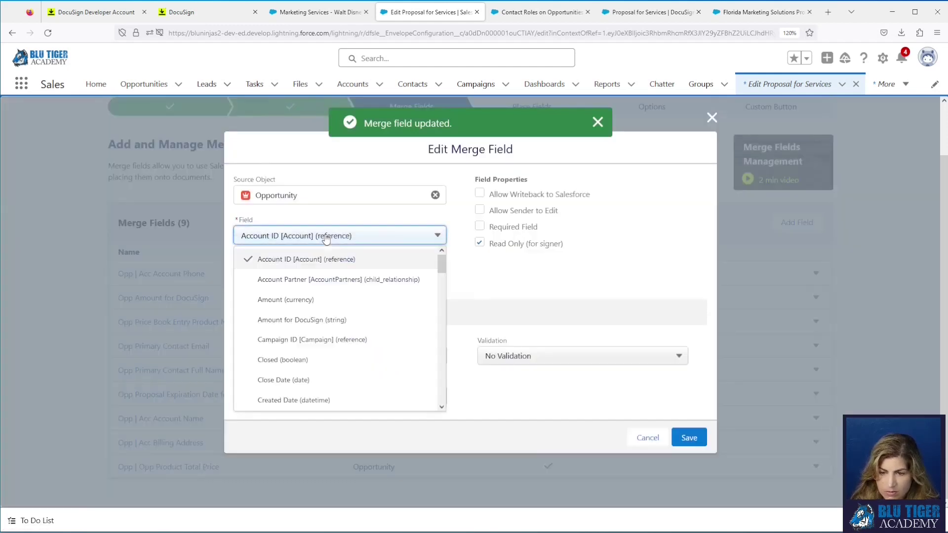
{"action": "left_click", "coordinate": [346, 218]}
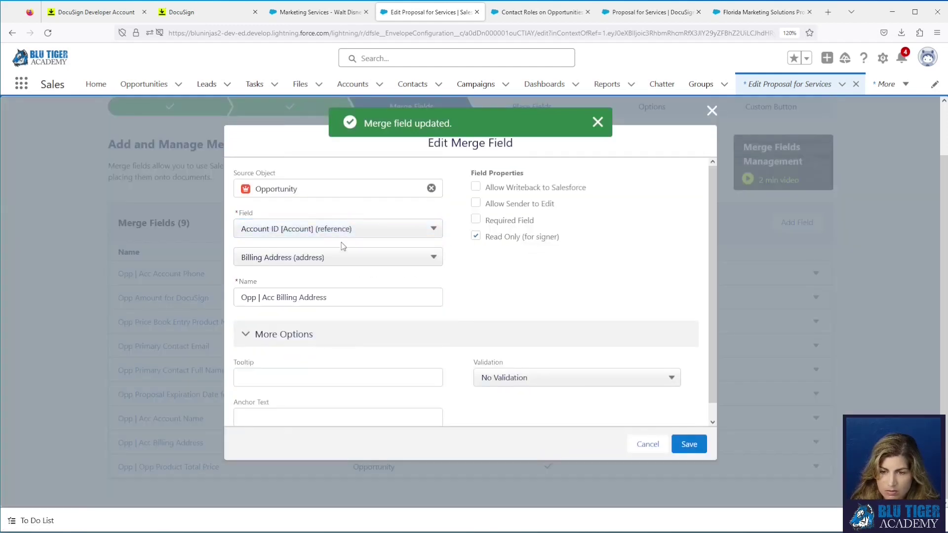
{"action": "left_click", "coordinate": [341, 257]}
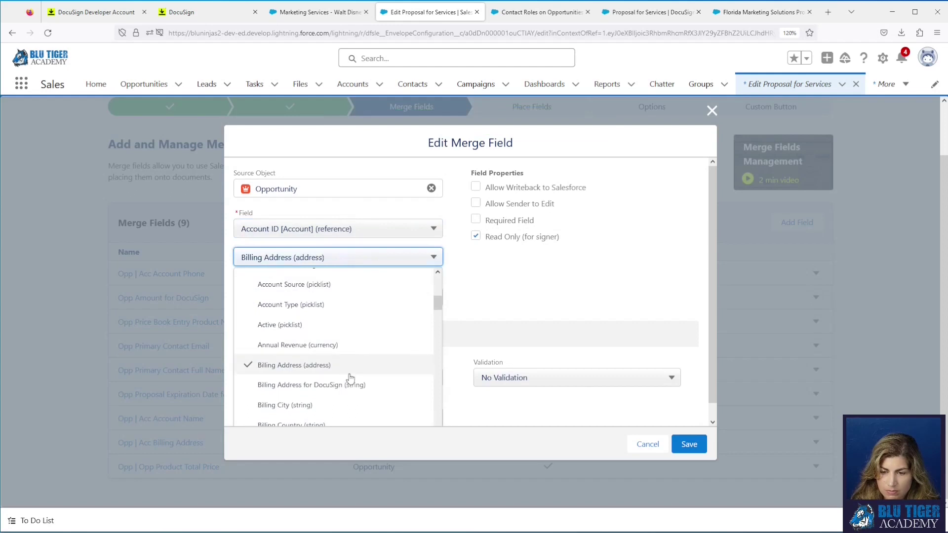
{"action": "left_click", "coordinate": [348, 385]}
{"action": "left_click", "coordinate": [690, 445]}
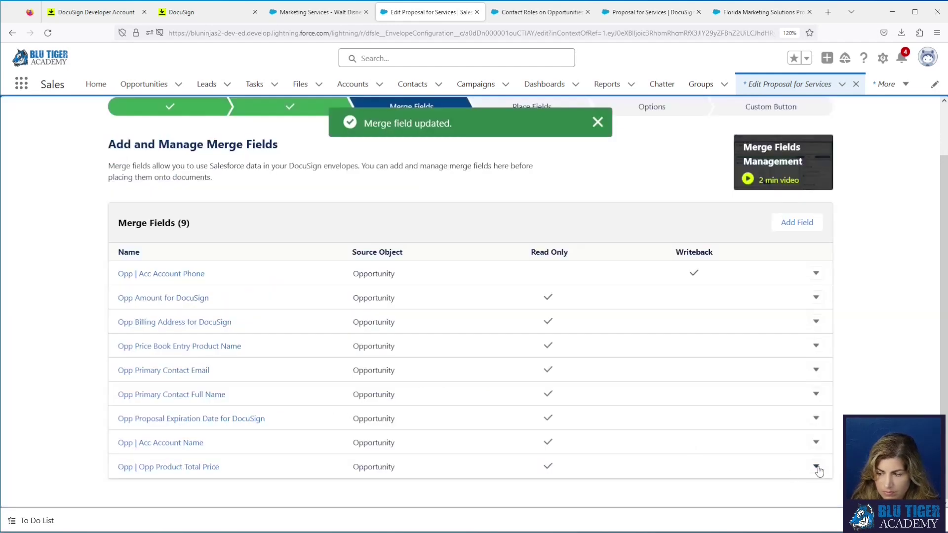
Step: Remap the Opp Product Total Price merge field to Total Price for DocuSign (string), then continue
{"action": "left_click", "coordinate": [816, 468]}
{"action": "left_click", "coordinate": [815, 483]}
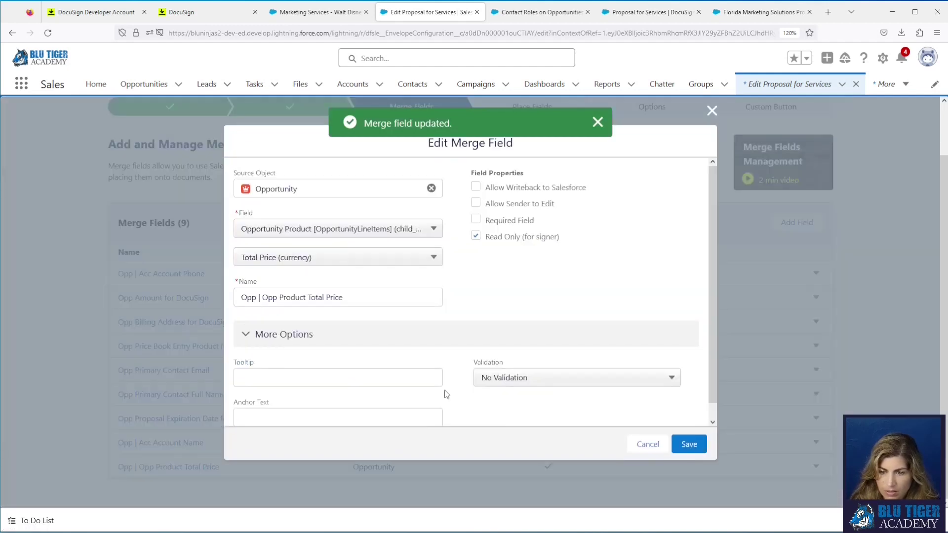
{"action": "left_click", "coordinate": [330, 256]}
{"action": "scroll", "coordinate": [368, 359], "scroll_direction": "down", "scroll_amount": 2}
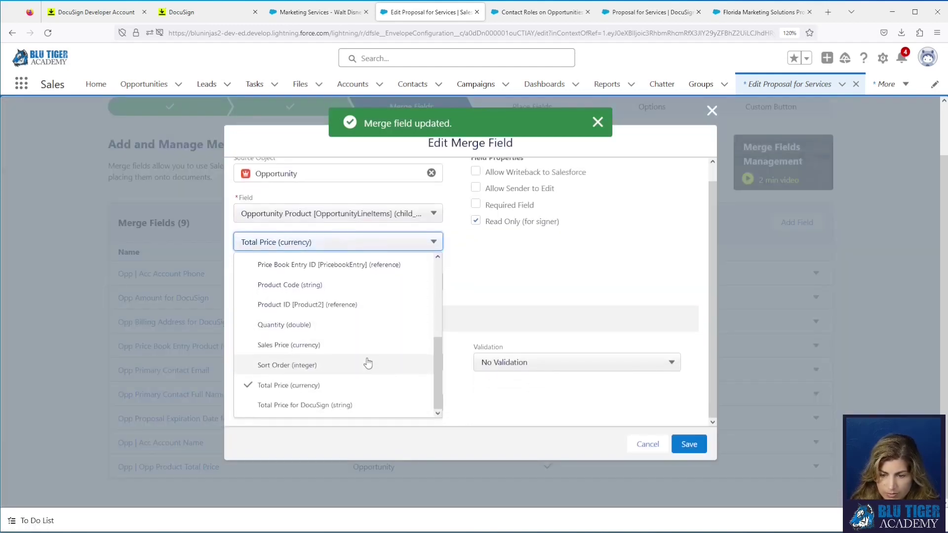
{"action": "left_click", "coordinate": [367, 406]}
{"action": "left_click", "coordinate": [689, 444]}
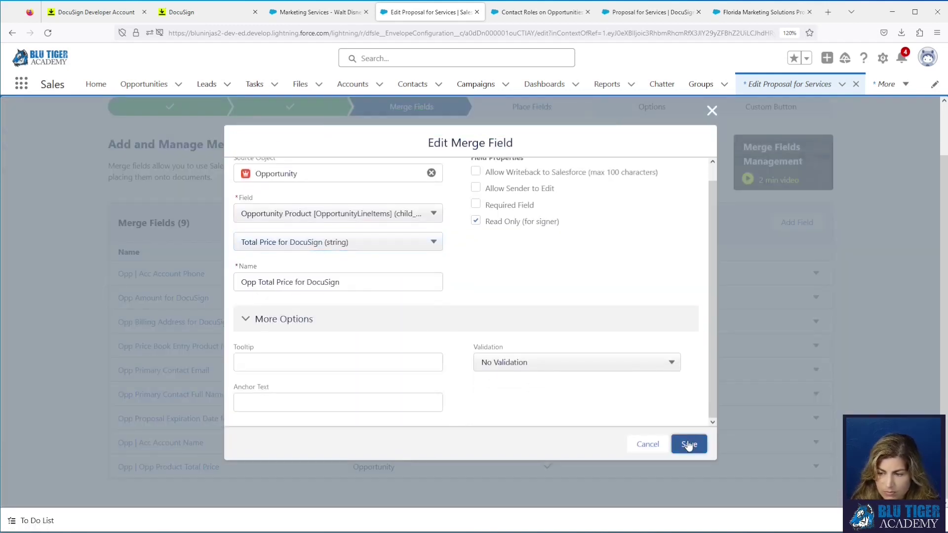
{"action": "scroll", "coordinate": [822, 360], "scroll_direction": "up", "scroll_amount": 2}
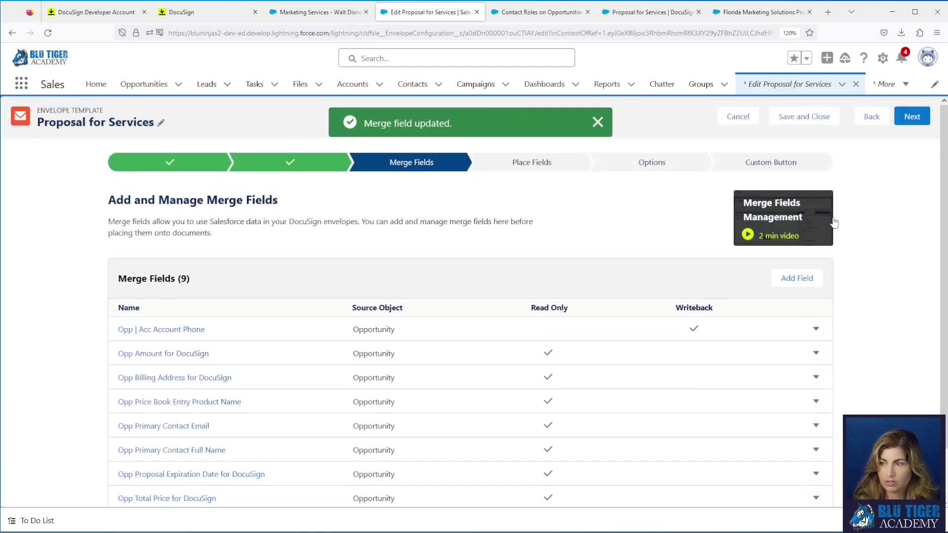
{"action": "left_click", "coordinate": [912, 119]}
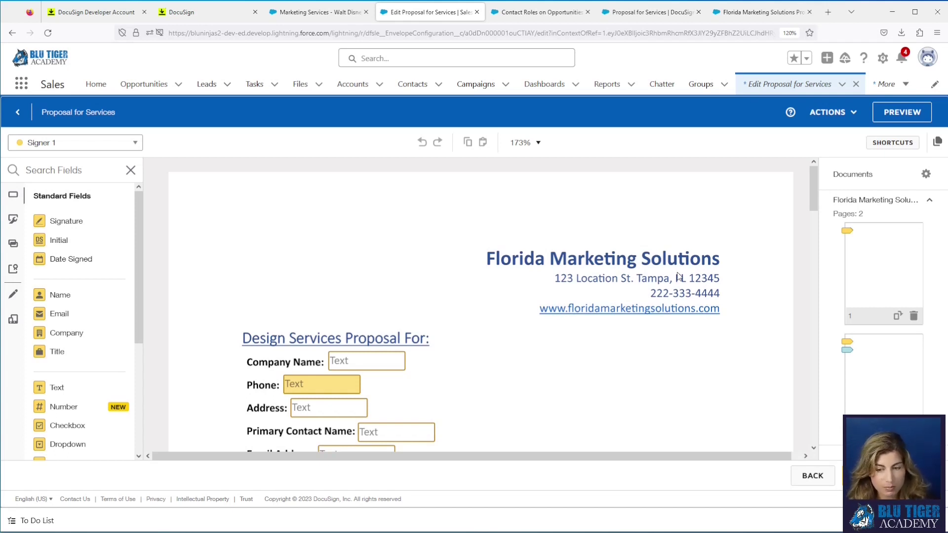
Step: Delete the Address and Proposal Expiration Date text boxes from the proposal
{"action": "scroll", "coordinate": [425, 260], "scroll_direction": "down", "scroll_amount": 3}
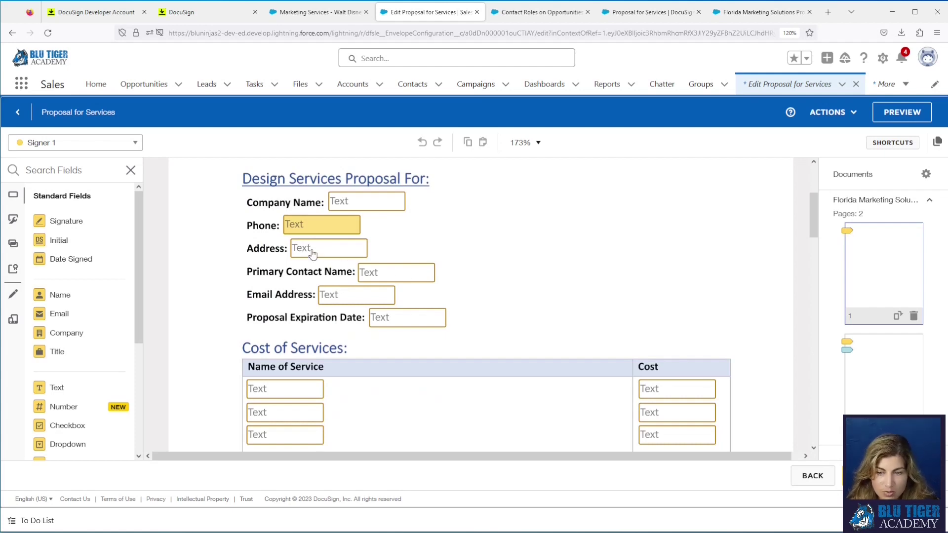
{"action": "left_click", "coordinate": [313, 254]}
{"action": "key", "text": "Delete"}
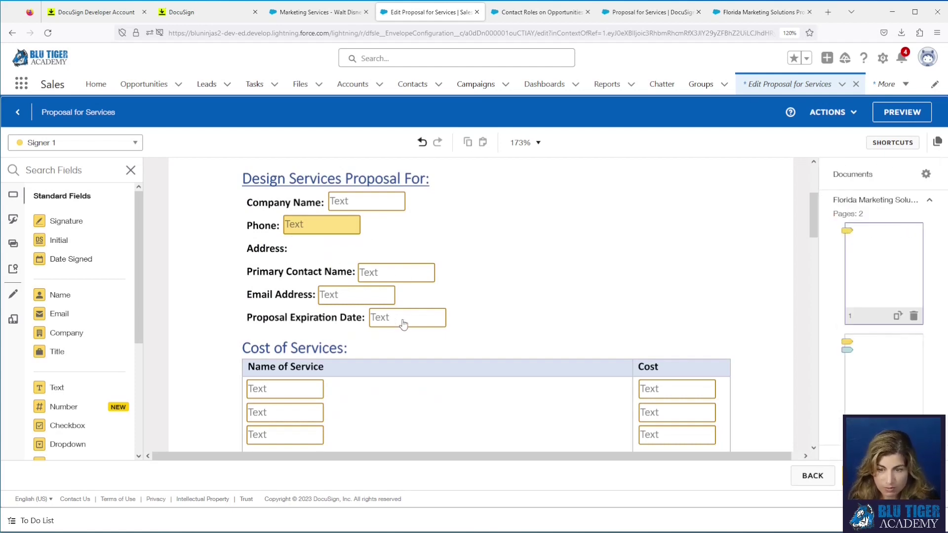
{"action": "left_click", "coordinate": [403, 324]}
{"action": "key", "text": "Delete"}
Step: Delete the three Cost text boxes and the Total Investment text box
{"action": "left_click", "coordinate": [647, 390]}
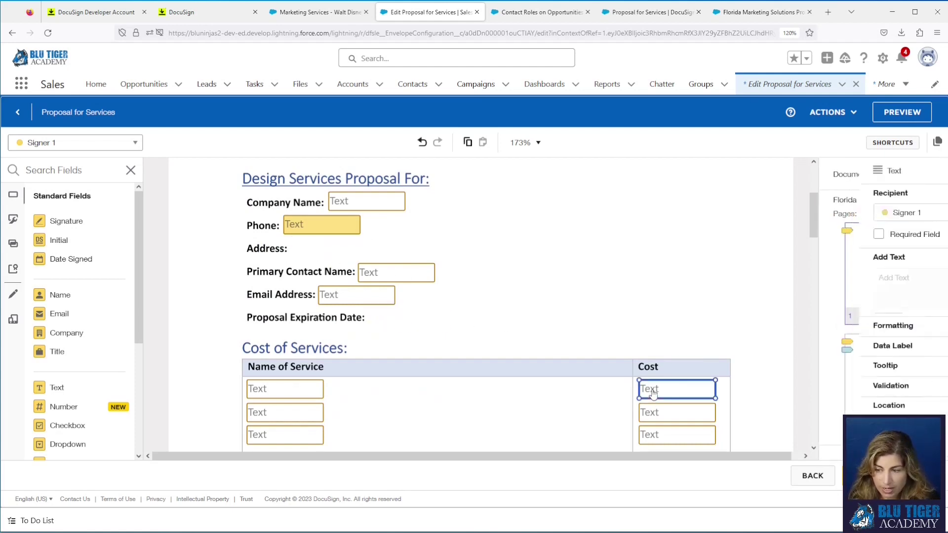
{"action": "key", "text": "Delete"}
{"action": "left_click", "coordinate": [653, 415]}
{"action": "key", "text": "Delete"}
{"action": "left_click", "coordinate": [657, 433]}
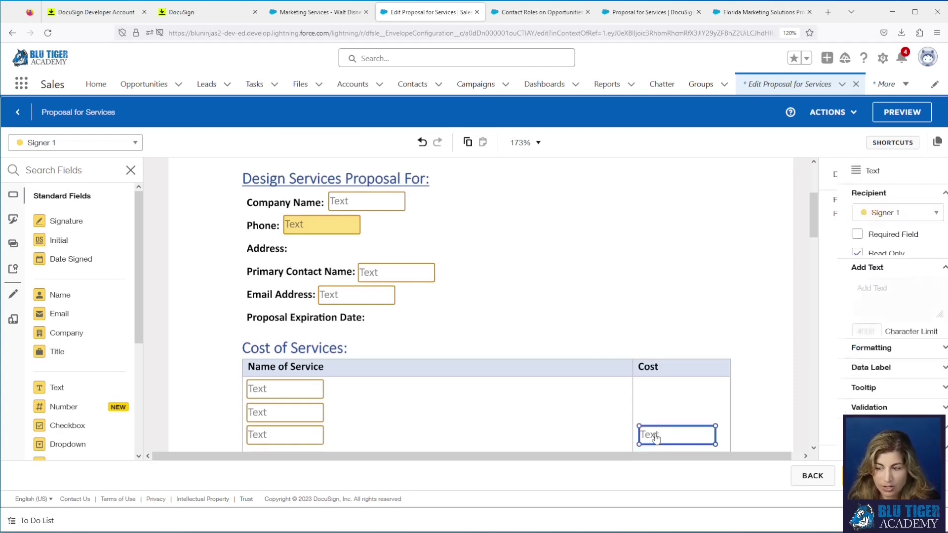
{"action": "key", "text": "Delete"}
{"action": "scroll", "coordinate": [610, 345], "scroll_direction": "down", "scroll_amount": 3}
{"action": "left_click", "coordinate": [395, 332]}
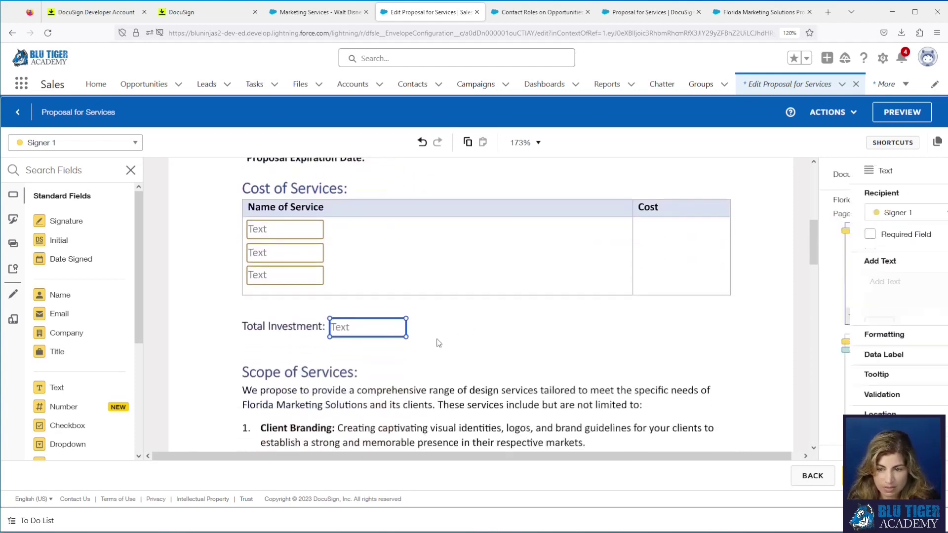
{"action": "key", "text": "Delete"}
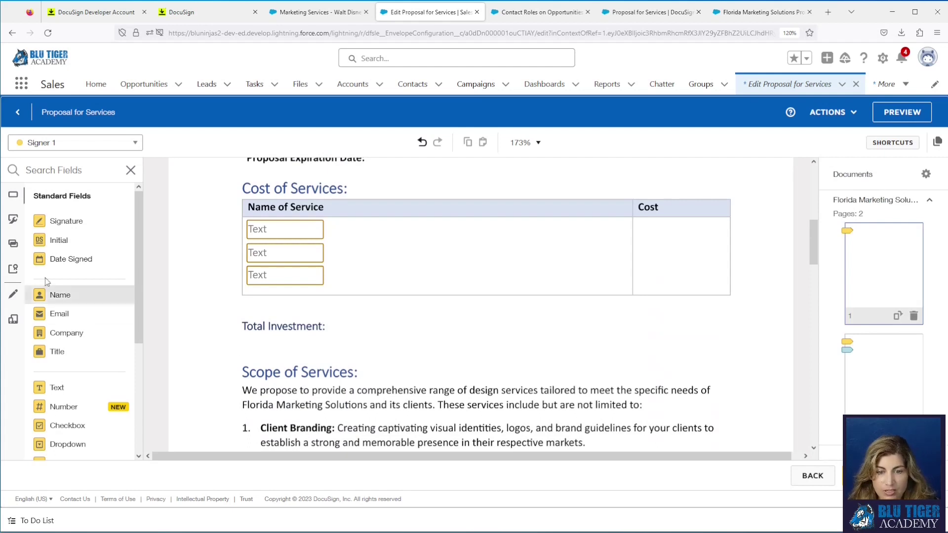
{"action": "left_click", "coordinate": [13, 247]}
Step: Place the Billing Address and Proposal Expiration Date merge fields beside their labels
{"action": "left_click_drag", "start_coordinate": [143, 256], "coordinate": [222, 255]}
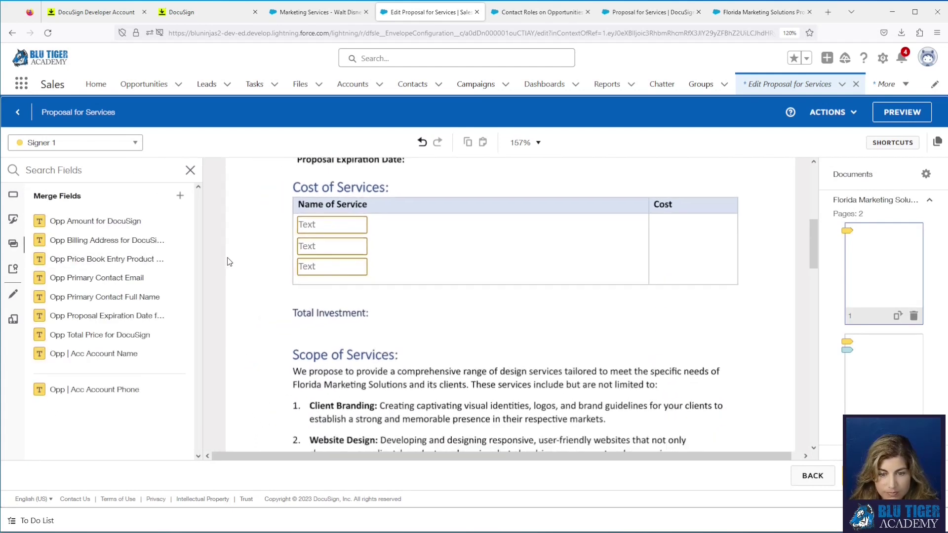
{"action": "scroll", "coordinate": [455, 286], "scroll_direction": "up", "scroll_amount": 3}
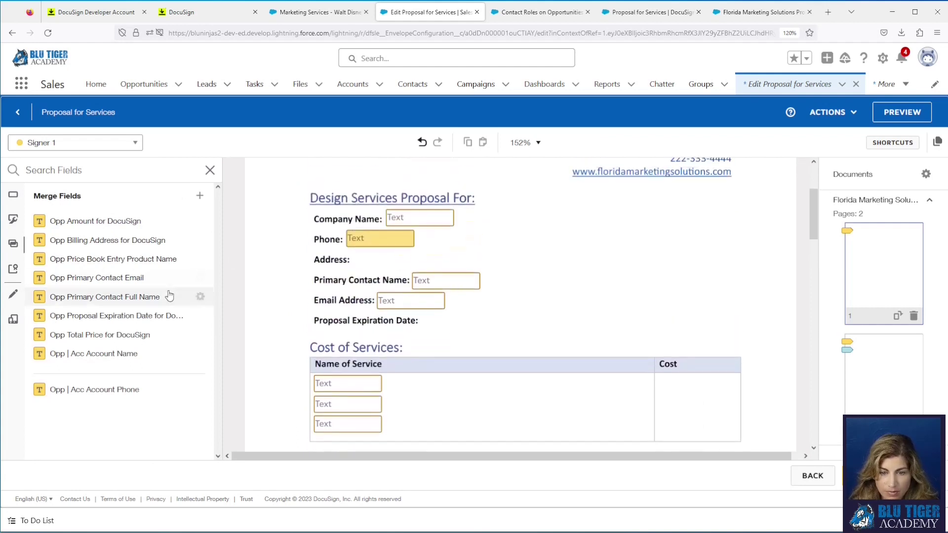
{"action": "left_click_drag", "start_coordinate": [119, 242], "coordinate": [364, 260]}
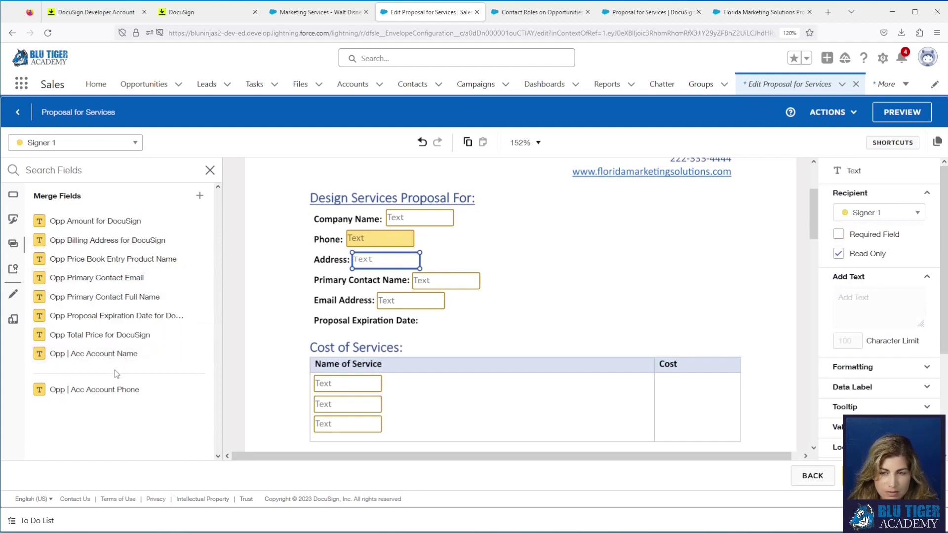
{"action": "left_click_drag", "start_coordinate": [109, 316], "coordinate": [423, 319]}
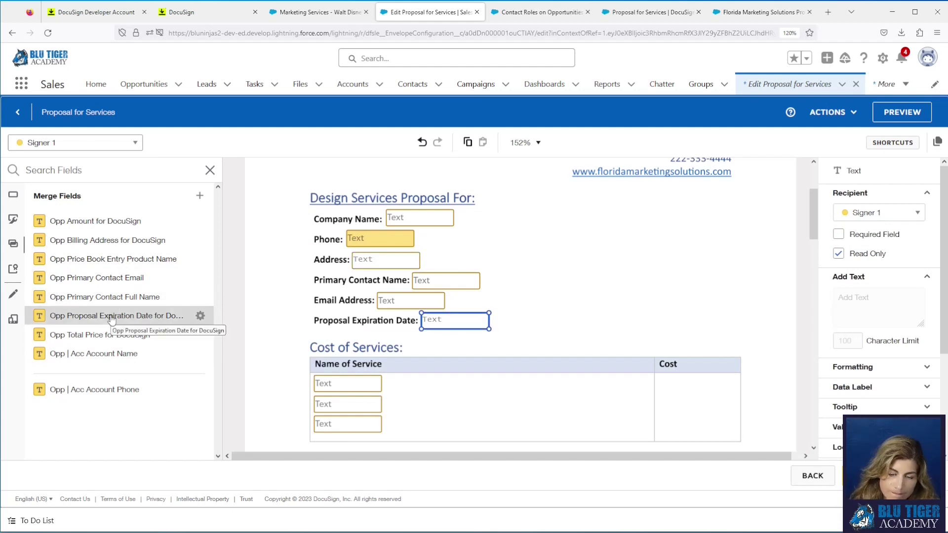
Step: Add three Total Price fields to the Cost column and Opp Amount beside Total Investment
{"action": "left_click_drag", "start_coordinate": [108, 335], "coordinate": [661, 376]}
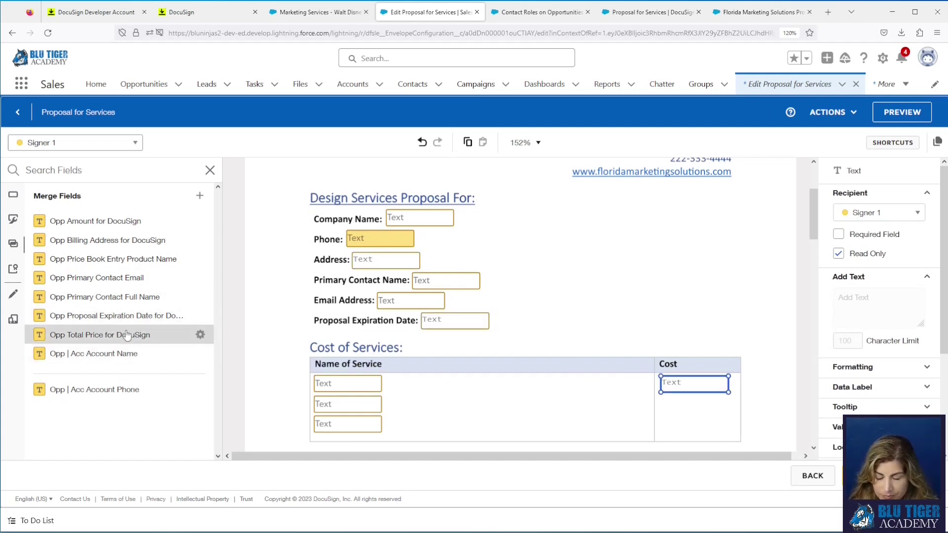
{"action": "left_click_drag", "start_coordinate": [126, 336], "coordinate": [660, 402]}
{"action": "left_click_drag", "start_coordinate": [119, 335], "coordinate": [664, 423]}
{"action": "scroll", "coordinate": [494, 368], "scroll_direction": "down", "scroll_amount": 2}
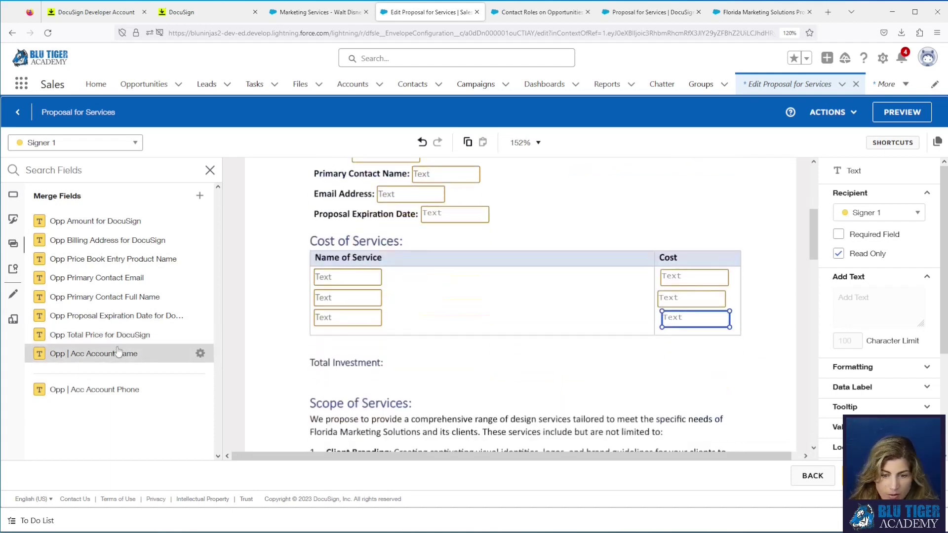
{"action": "left_click_drag", "start_coordinate": [96, 221], "coordinate": [391, 364]}
{"action": "scroll", "coordinate": [455, 360], "scroll_direction": "up", "scroll_amount": 2}
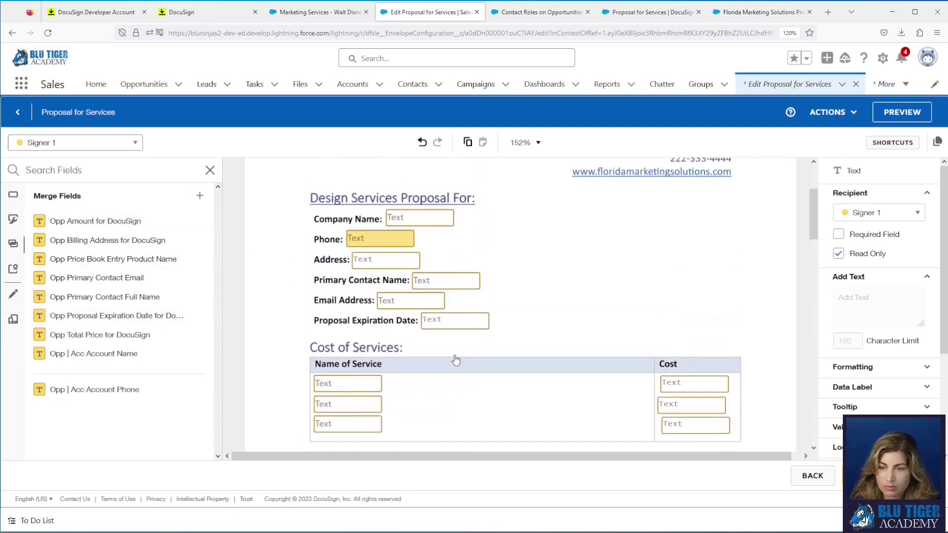
{"action": "left_click_drag", "start_coordinate": [318, 226], "coordinate": [410, 320]}
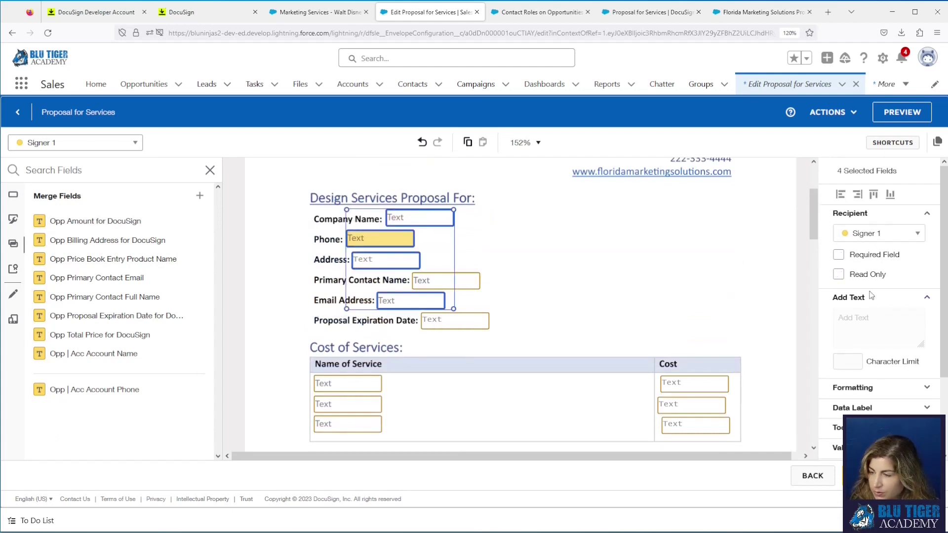
Step: Set the selected company detail fields to Calibri, size 11
{"action": "left_click", "coordinate": [881, 389]}
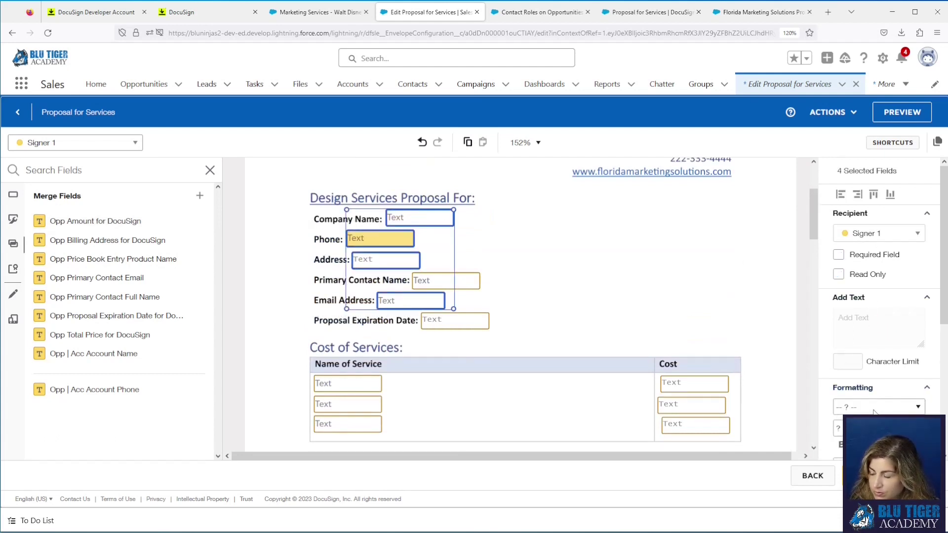
{"action": "left_click", "coordinate": [874, 408]}
{"action": "left_click", "coordinate": [864, 236]}
{"action": "left_click", "coordinate": [839, 428]}
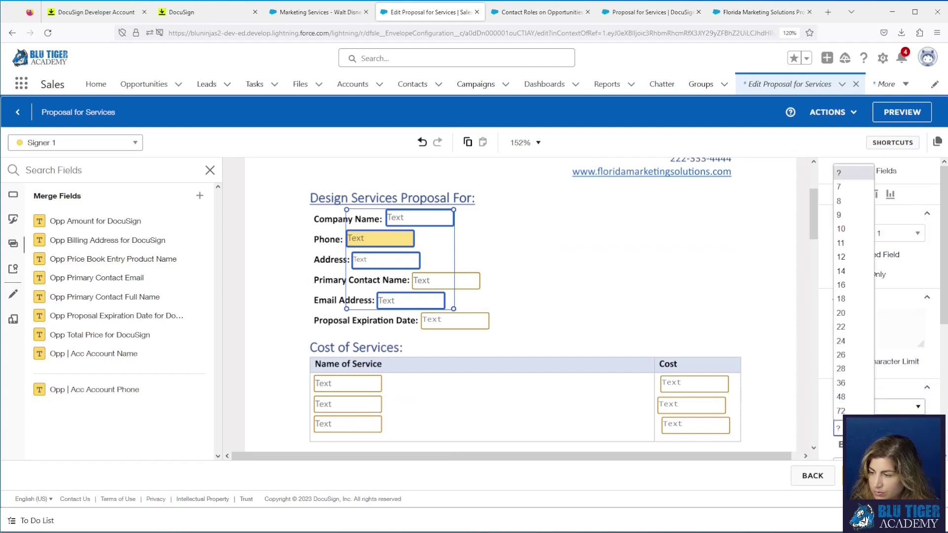
{"action": "left_click", "coordinate": [848, 245]}
{"action": "left_click", "coordinate": [645, 284]}
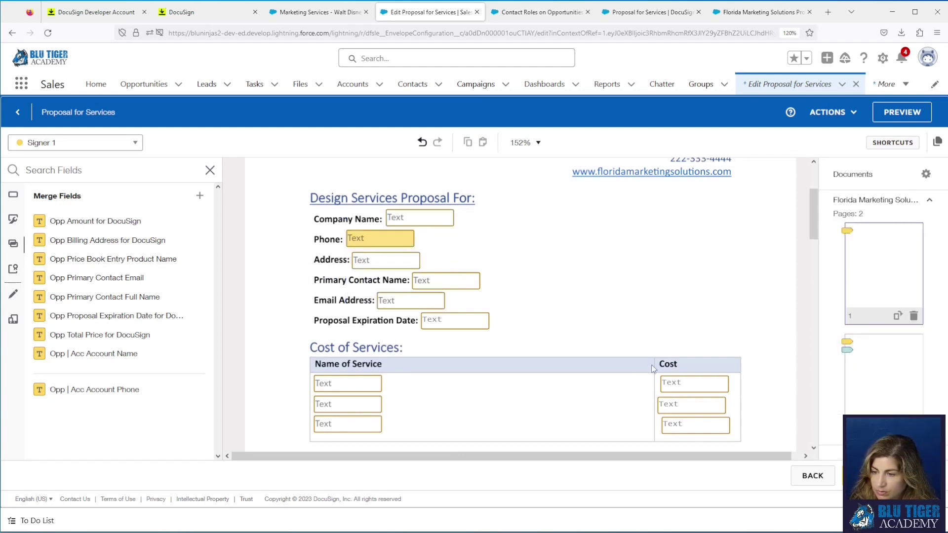
Step: Left-align the three Cost fields and set them to Calibri, size 11
{"action": "left_click_drag", "start_coordinate": [654, 368], "coordinate": [687, 448]}
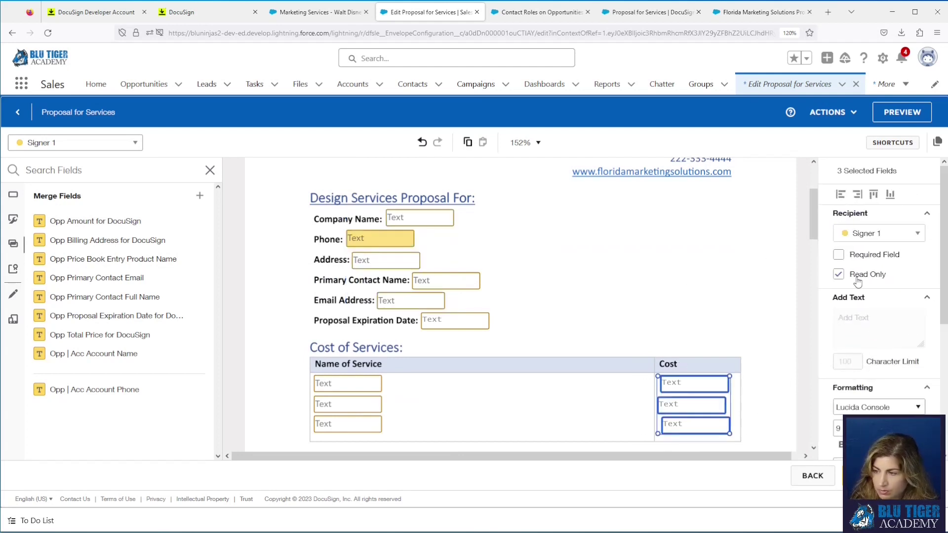
{"action": "left_click", "coordinate": [840, 194]}
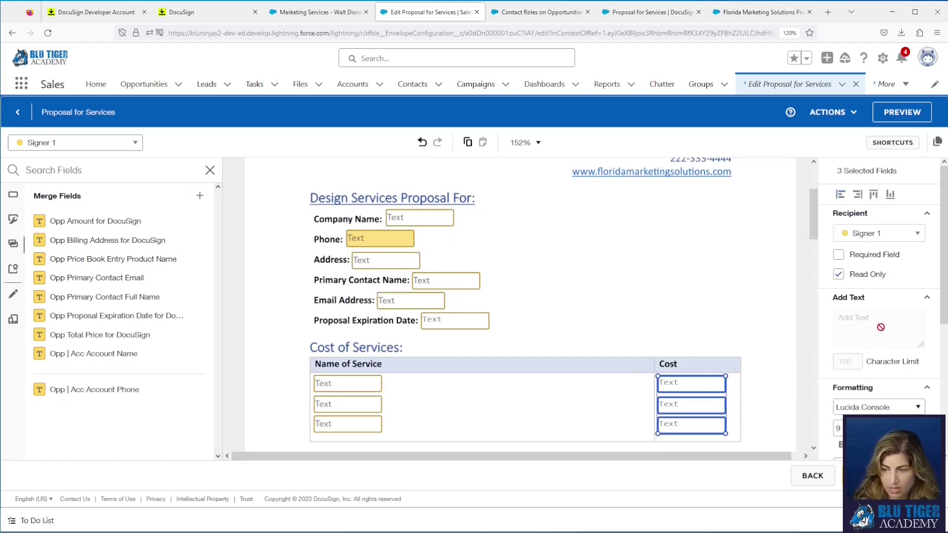
{"action": "left_click", "coordinate": [878, 412]}
{"action": "left_click", "coordinate": [854, 237]}
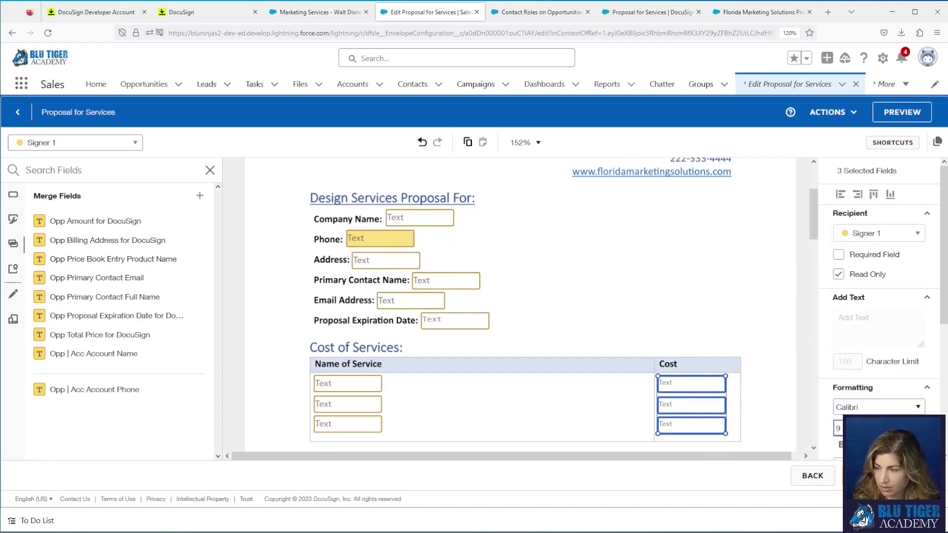
{"action": "left_click", "coordinate": [838, 428]}
{"action": "left_click", "coordinate": [854, 256]}
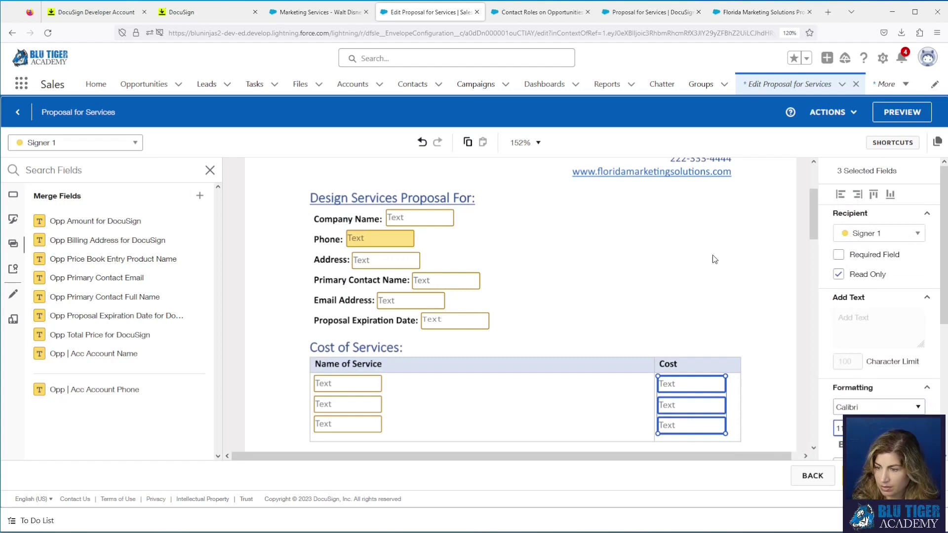
{"action": "left_click", "coordinate": [619, 267]}
Step: Set the expiration date and Total Investment fields to Calibri, size 11
{"action": "scroll", "coordinate": [548, 271], "scroll_direction": "down", "scroll_amount": 1}
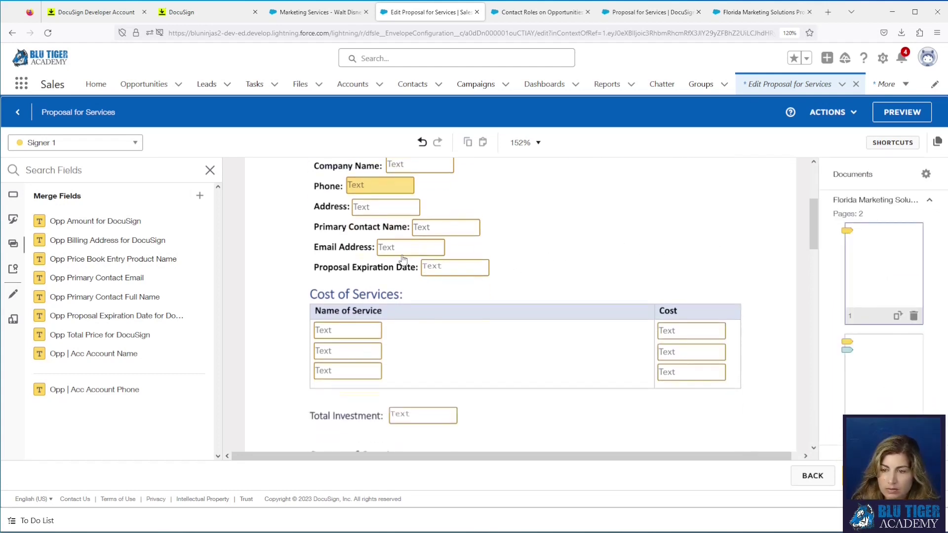
{"action": "left_click_drag", "start_coordinate": [403, 261], "coordinate": [484, 433]}
{"action": "left_click", "coordinate": [872, 407]}
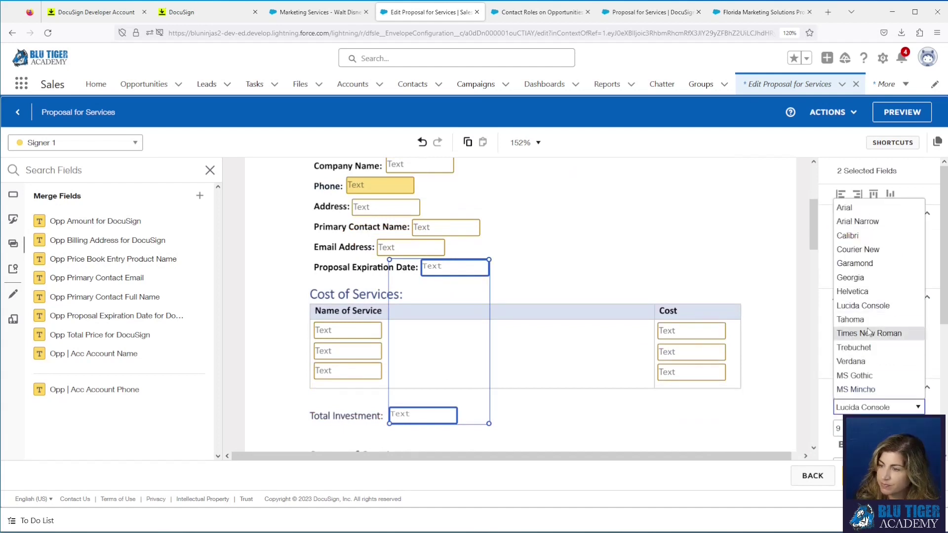
{"action": "left_click", "coordinate": [860, 240]}
{"action": "left_click", "coordinate": [840, 429]}
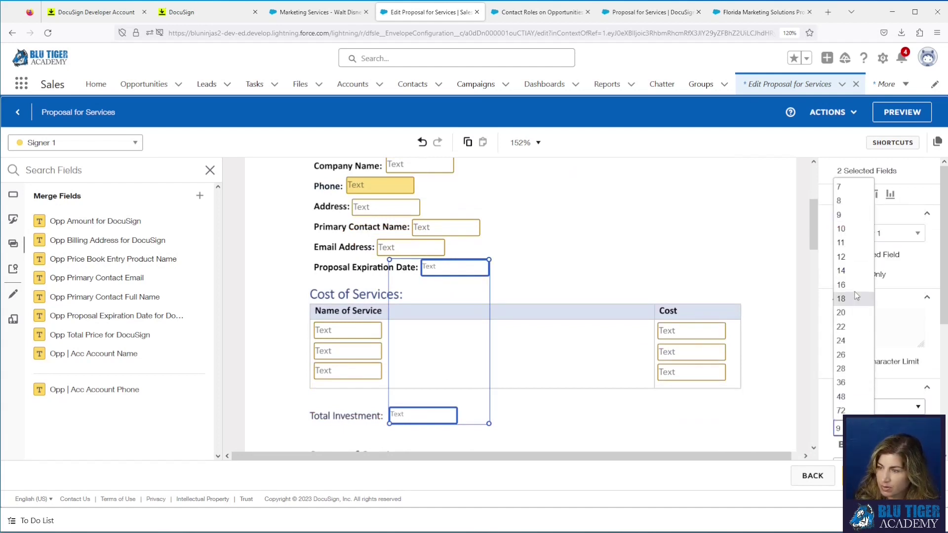
{"action": "left_click", "coordinate": [853, 246]}
{"action": "left_click", "coordinate": [613, 392]}
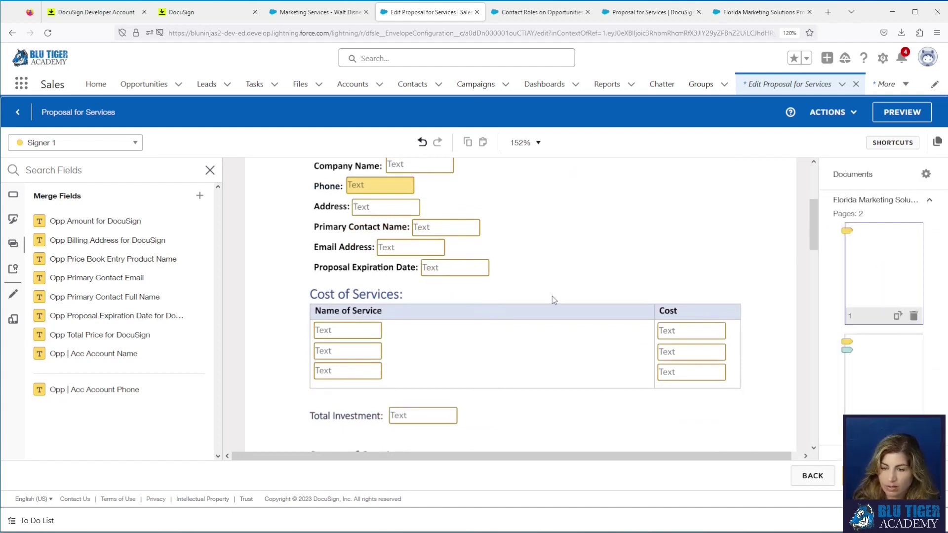
Step: Add an Opp | Acc Account Name field to the signing sentence at size 11
{"action": "scroll", "coordinate": [552, 296], "scroll_direction": "down", "scroll_amount": 15}
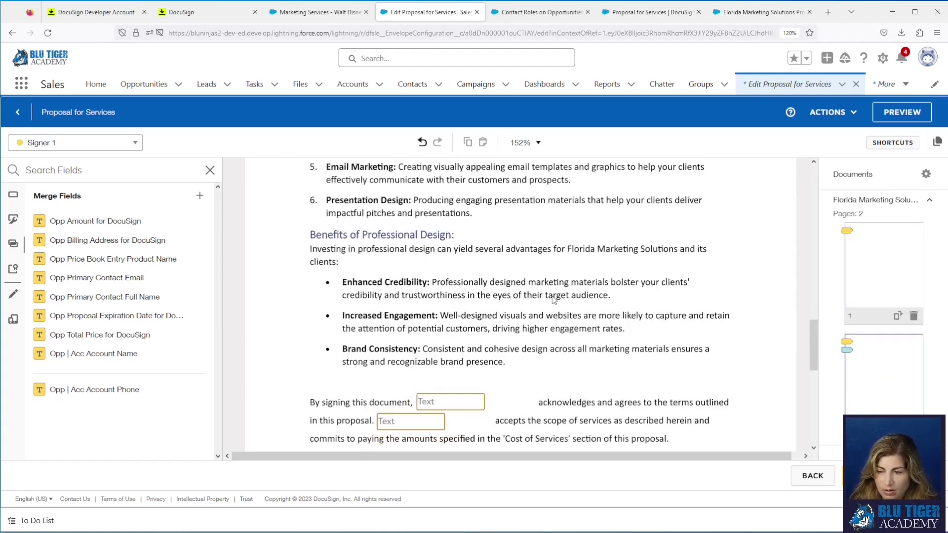
{"action": "scroll", "coordinate": [552, 299], "scroll_direction": "down", "scroll_amount": 3}
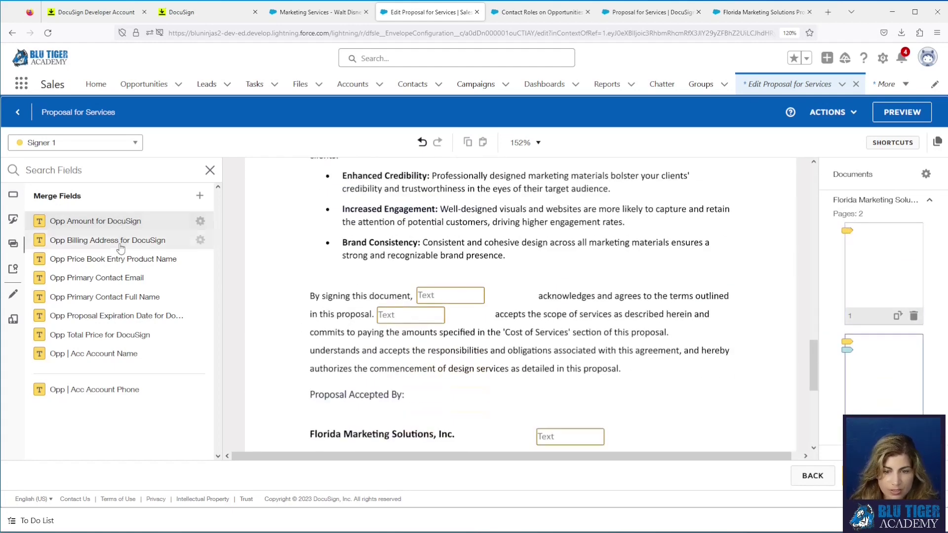
{"action": "left_click_drag", "start_coordinate": [116, 364], "coordinate": [675, 330]}
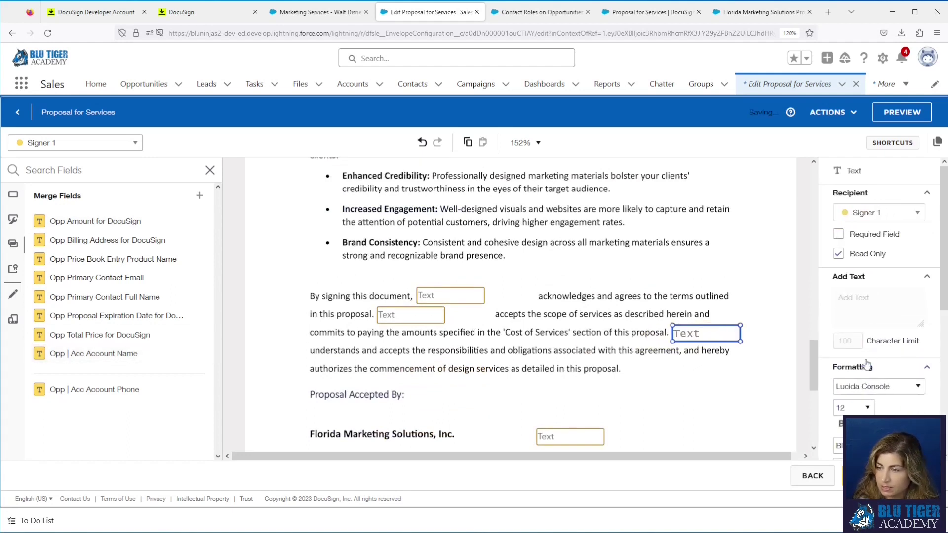
{"action": "left_click", "coordinate": [874, 387]}
{"action": "key", "text": "Escape"}
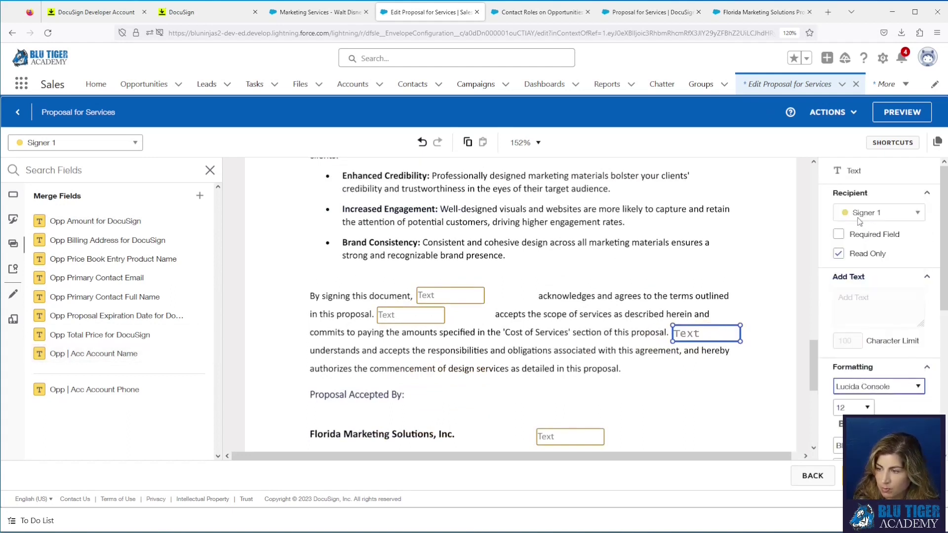
{"action": "left_click", "coordinate": [861, 408]}
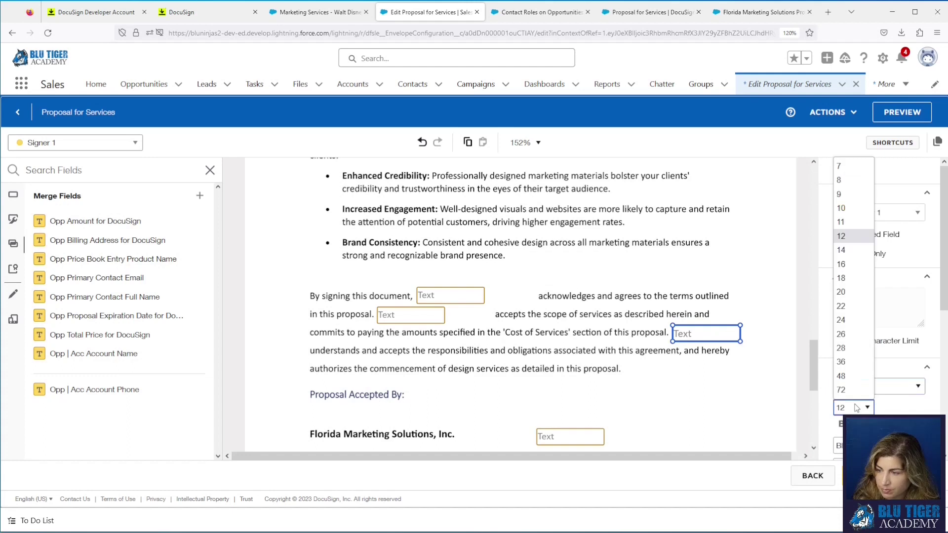
{"action": "left_click", "coordinate": [846, 222]}
{"action": "left_click", "coordinate": [684, 380]}
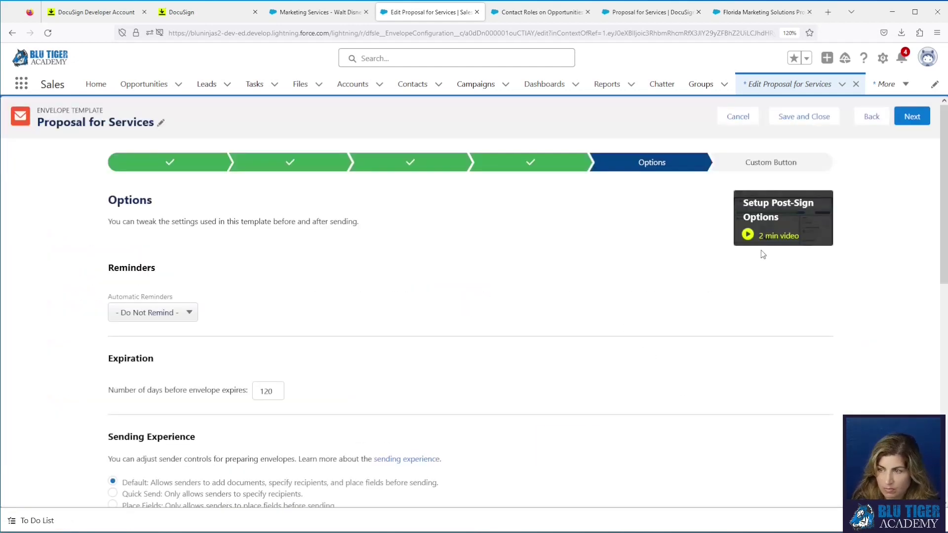
Step: Save and close the Proposal for Services envelope template
{"action": "left_click", "coordinate": [791, 118]}
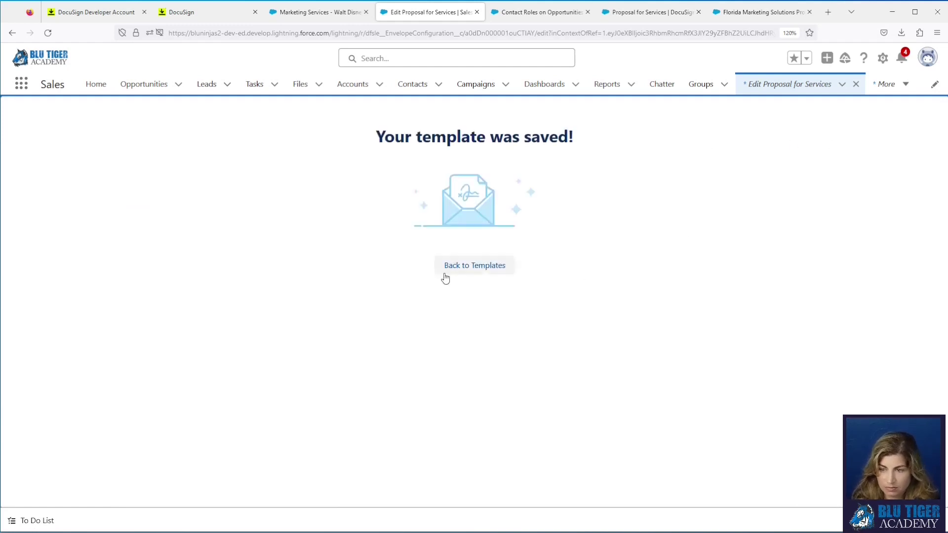
Step: Return to templates, then reload the Marketing Services - Walt Disney World opportunity record
{"action": "left_click", "coordinate": [447, 267]}
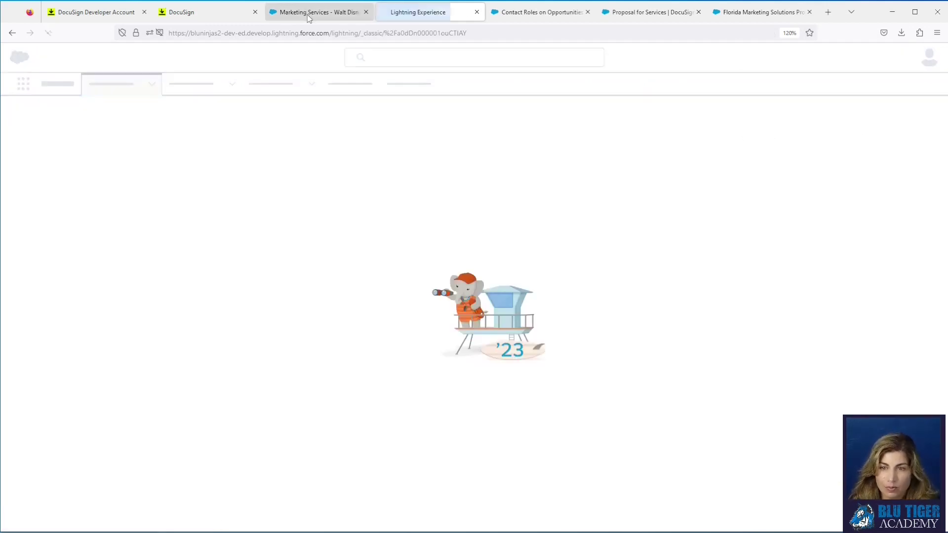
{"action": "left_click", "coordinate": [308, 17]}
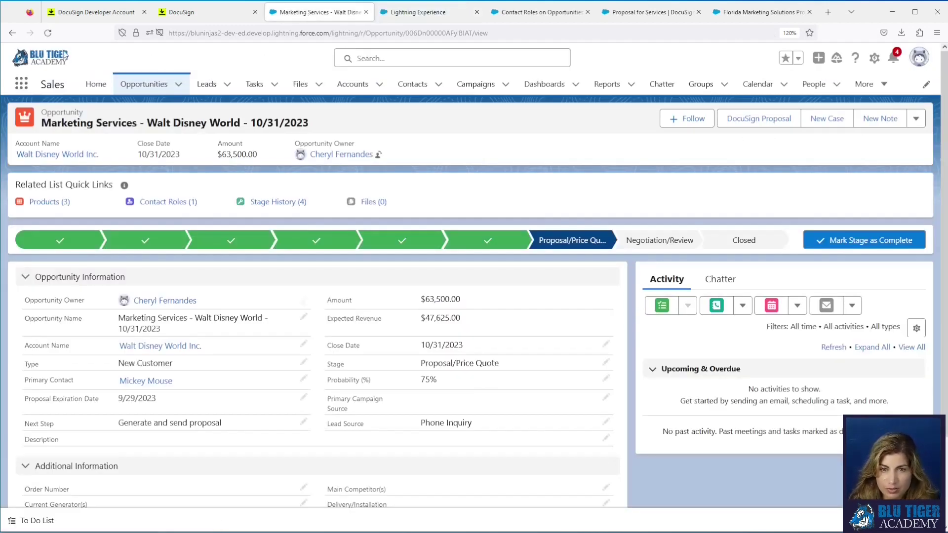
{"action": "left_click", "coordinate": [47, 38]}
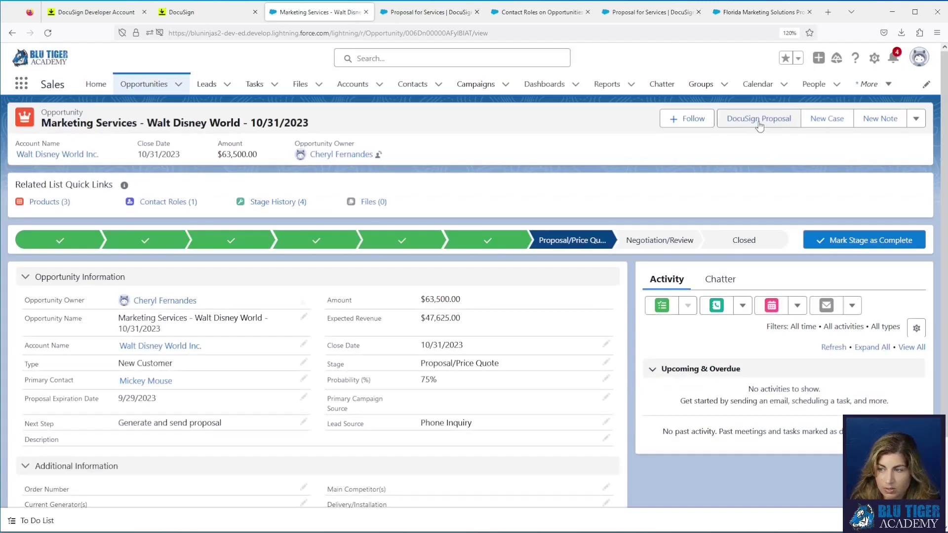
Step: Start a DocuSign Proposal send and advance past Documents and Recipients to Prepare & Send
{"action": "left_click", "coordinate": [760, 125]}
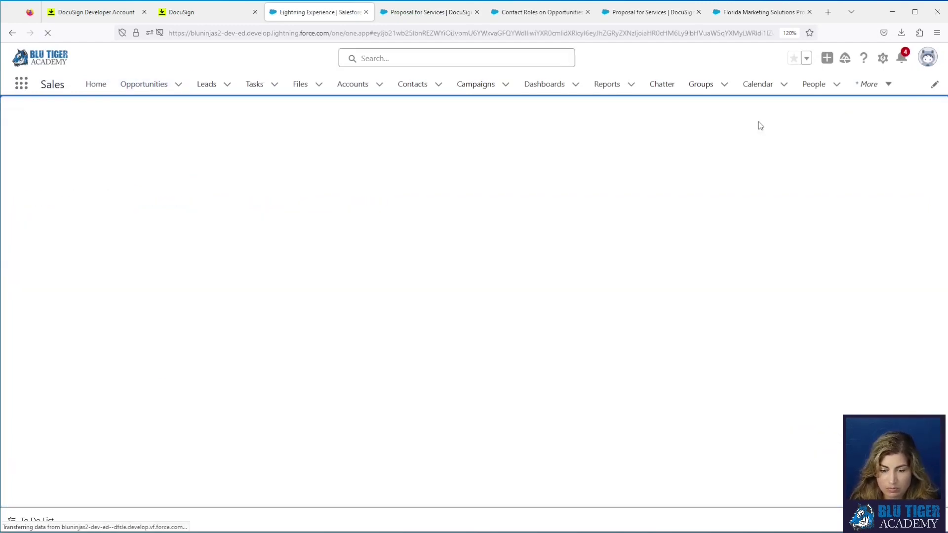
{"action": "left_click", "coordinate": [920, 119]}
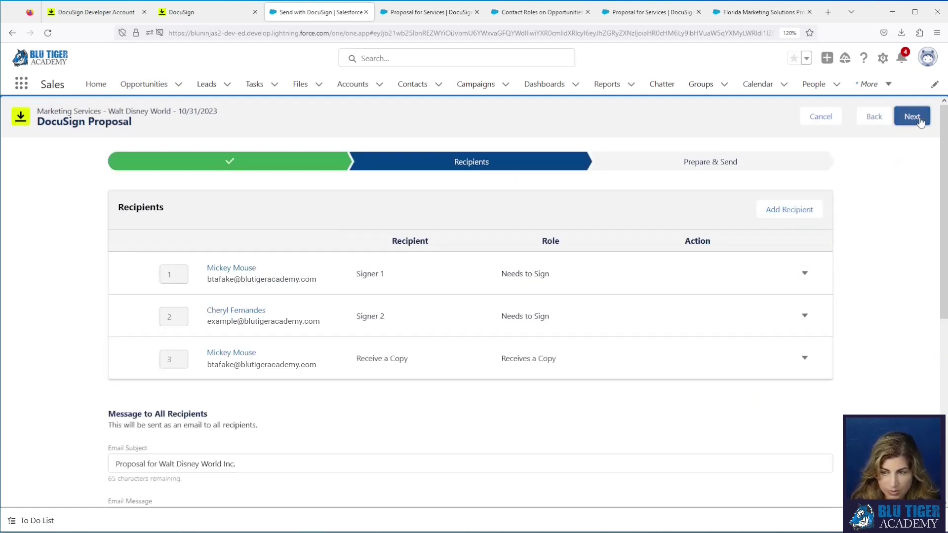
{"action": "left_click", "coordinate": [920, 122]}
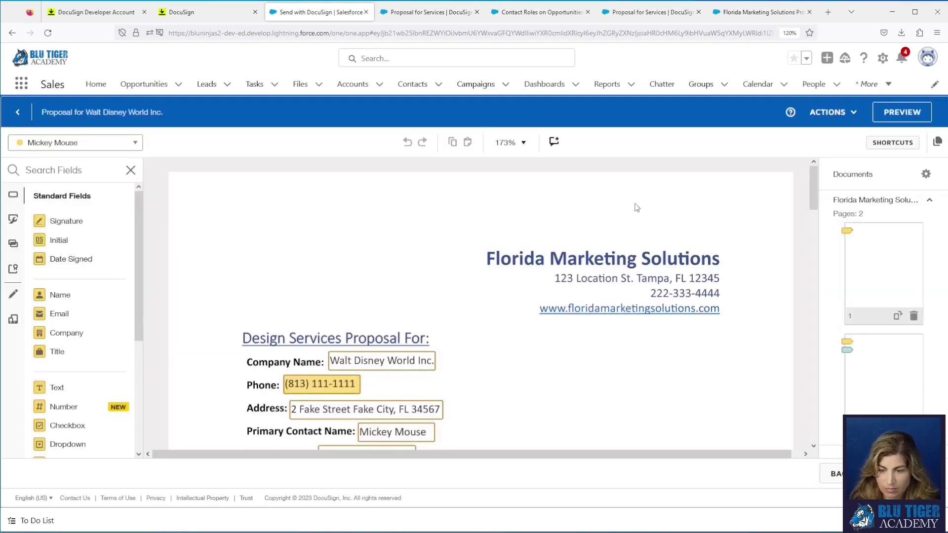
Step: Review the tagged proposal, send the envelope, and return to the opportunity record
{"action": "scroll", "coordinate": [442, 217], "scroll_direction": "down", "scroll_amount": 3}
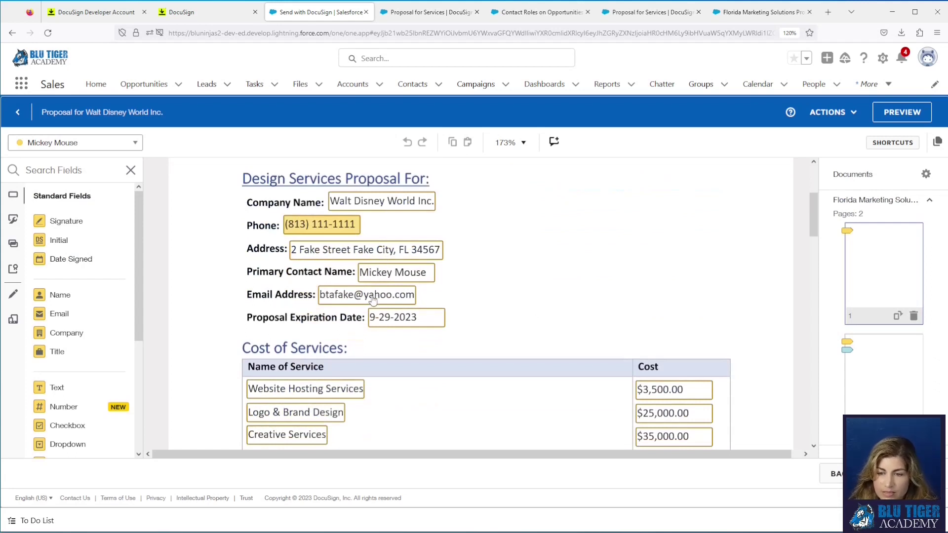
{"action": "scroll", "coordinate": [519, 320], "scroll_direction": "down", "scroll_amount": 1}
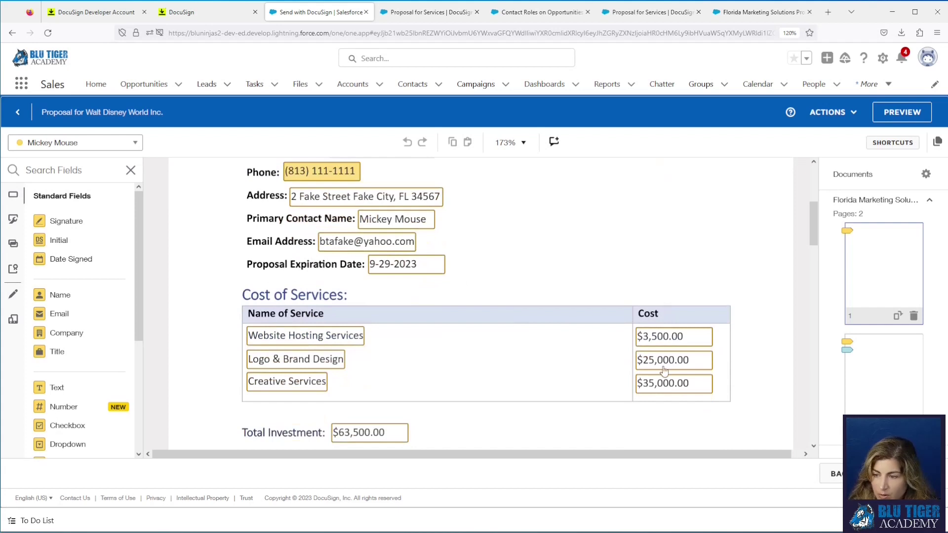
{"action": "scroll", "coordinate": [573, 390], "scroll_direction": "down", "scroll_amount": 1}
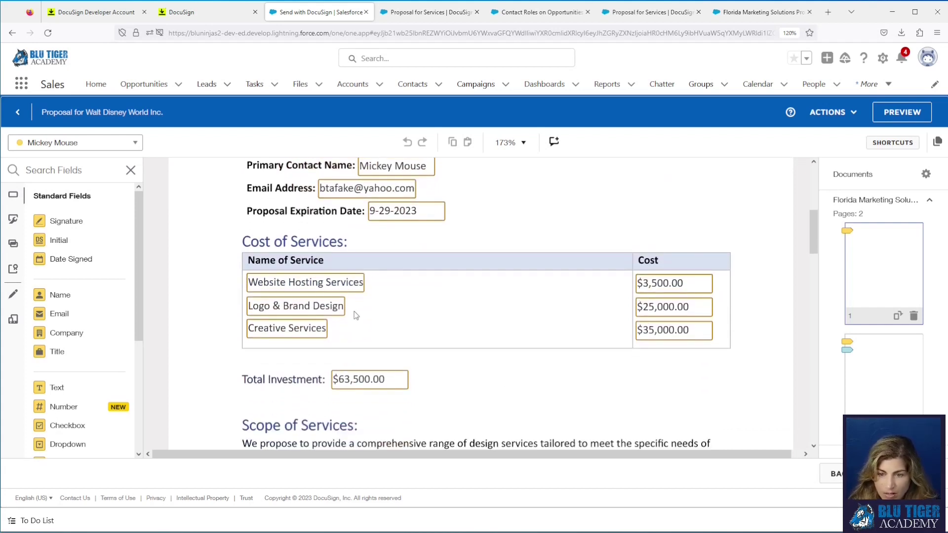
{"action": "scroll", "coordinate": [390, 321], "scroll_direction": "down", "scroll_amount": 10}
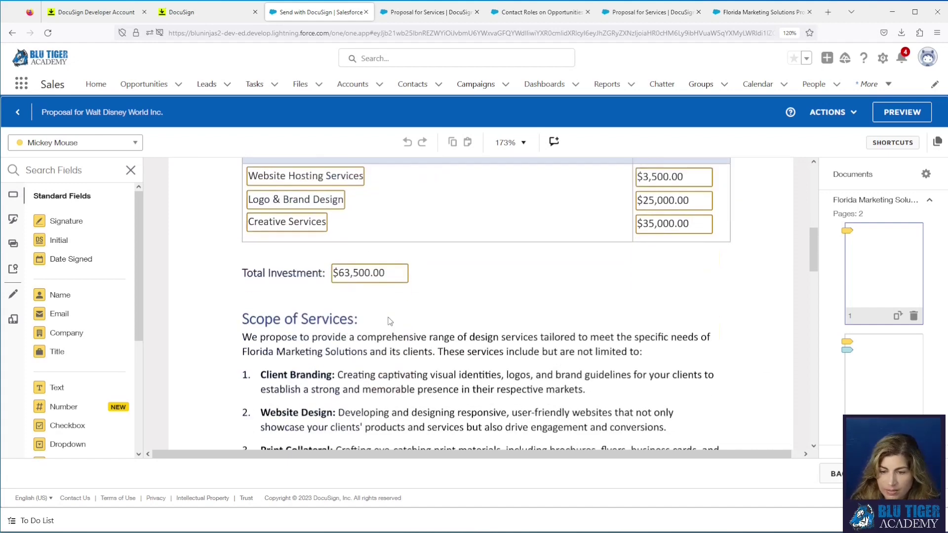
{"action": "scroll", "coordinate": [391, 321], "scroll_direction": "down", "scroll_amount": 10}
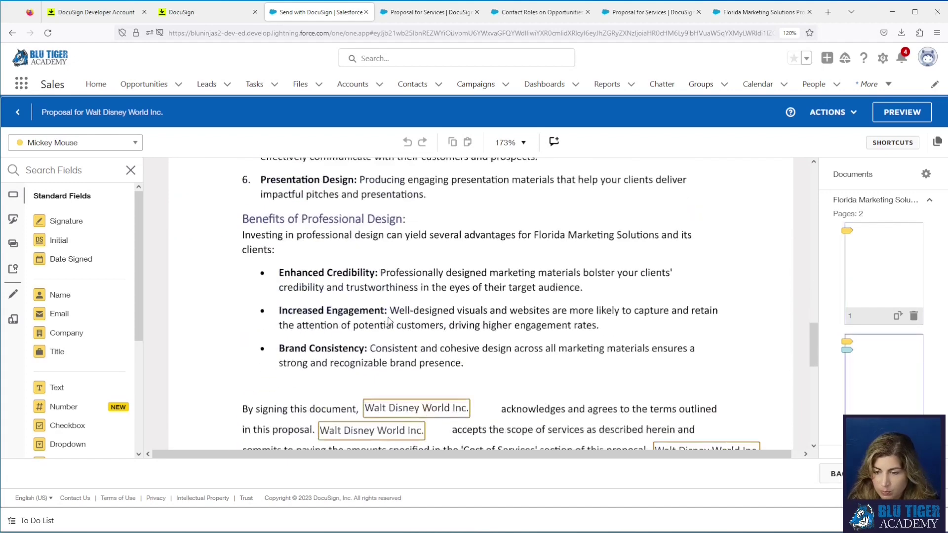
{"action": "scroll", "coordinate": [389, 322], "scroll_direction": "down", "scroll_amount": 3}
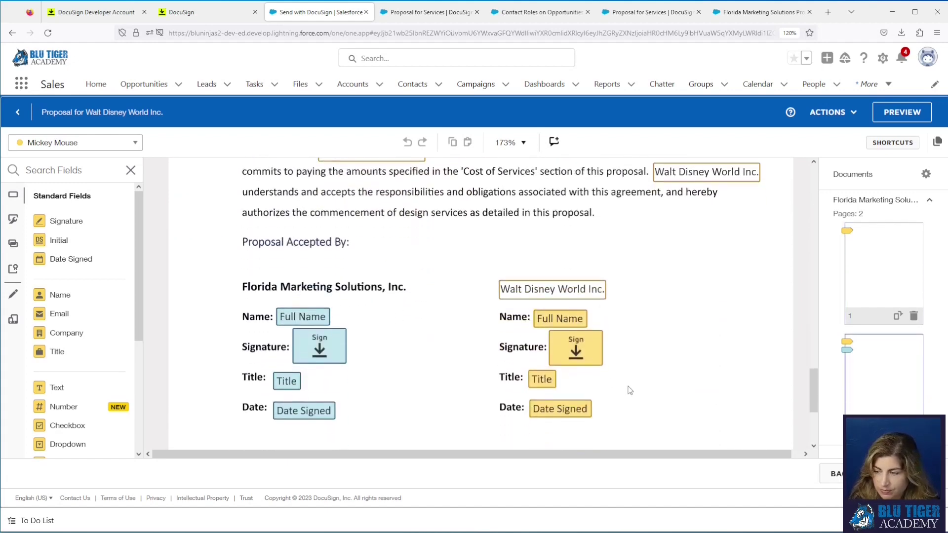
{"action": "left_click", "coordinate": [899, 473]}
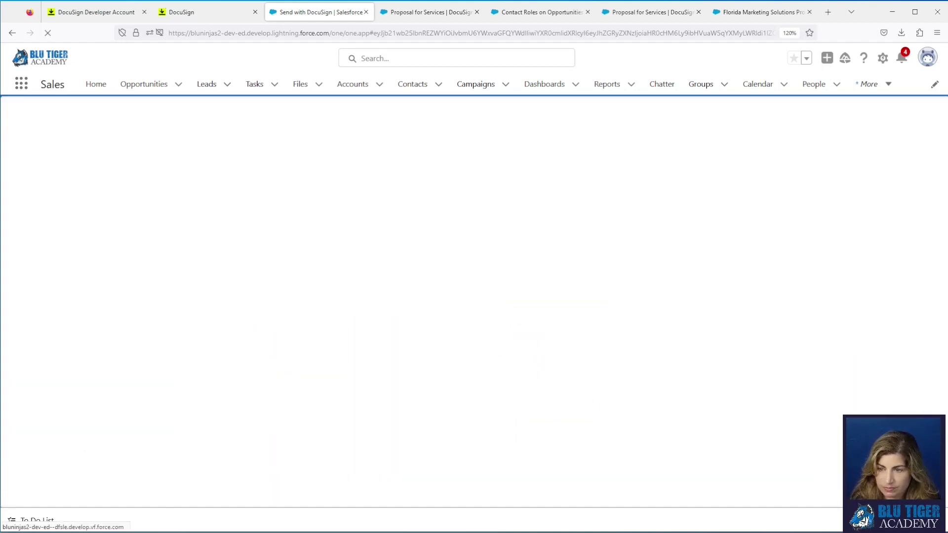
{"action": "left_click", "coordinate": [475, 303]}
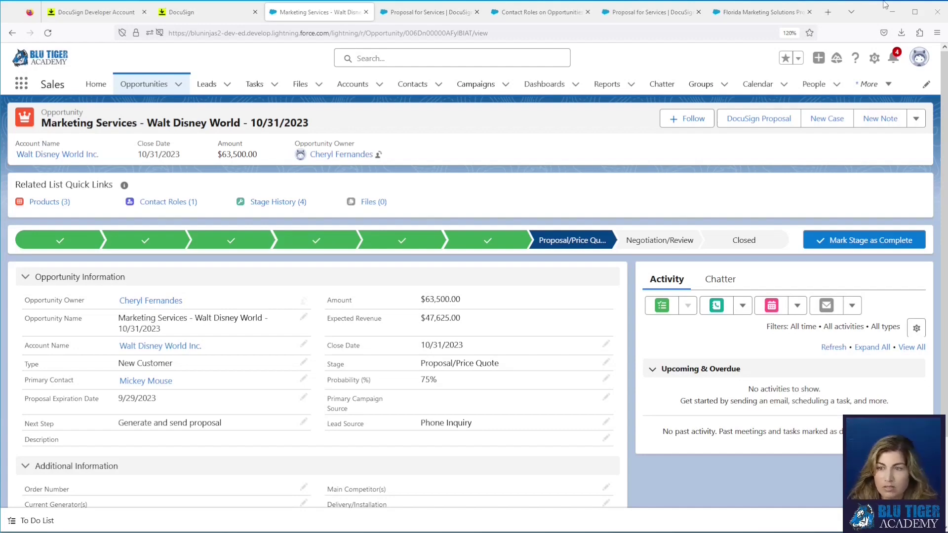
Step: Open the Opportunity Layout from Object Manager and drag in the DocuSign Status related list
{"action": "left_click", "coordinate": [516, 15]}
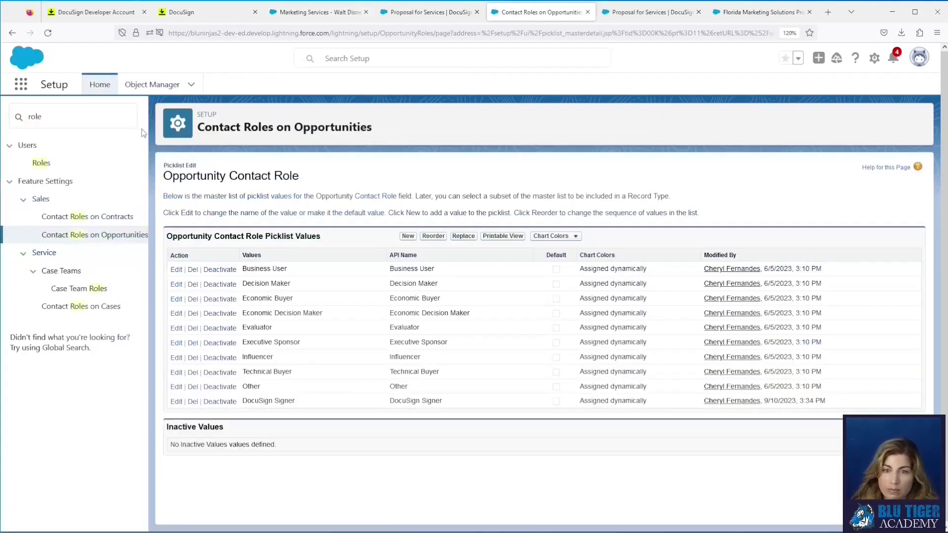
{"action": "left_click", "coordinate": [139, 89]}
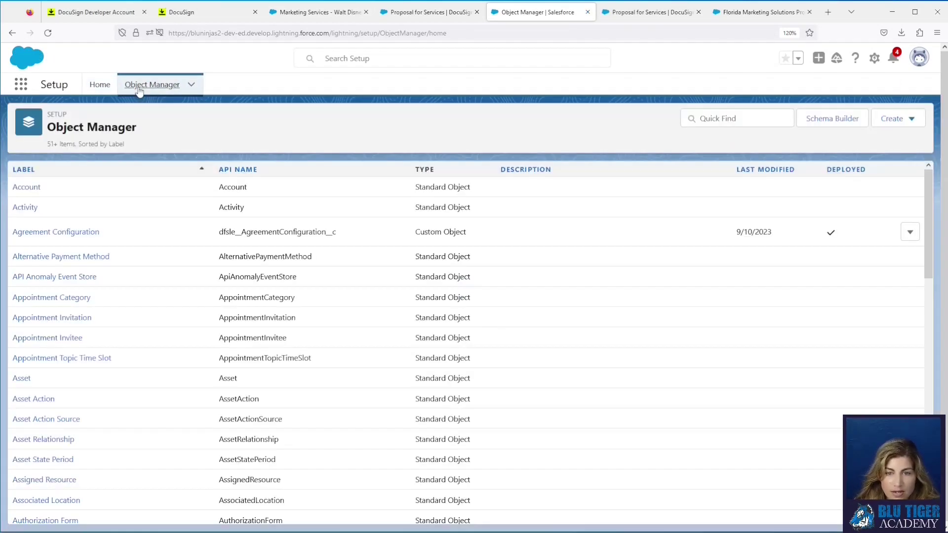
{"action": "left_click", "coordinate": [732, 120]}
{"action": "type", "text": "oppo"}
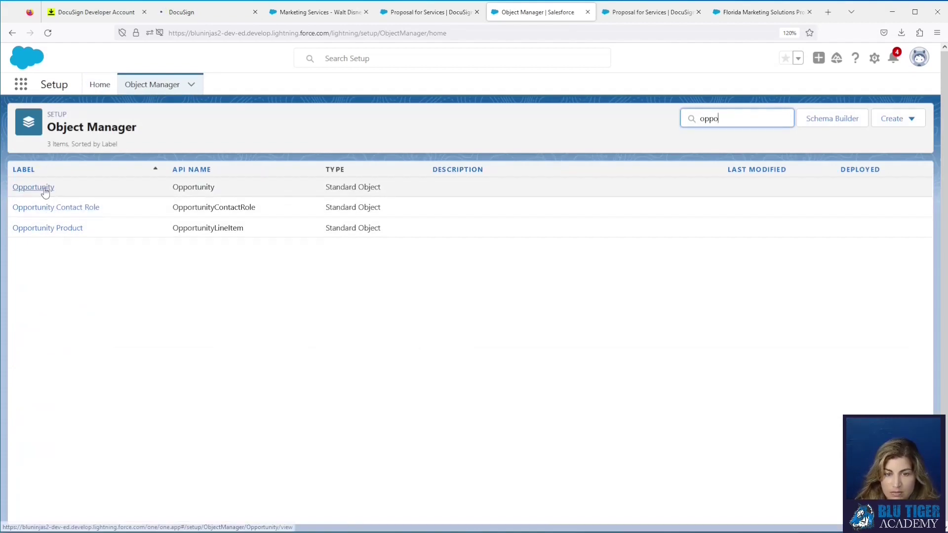
{"action": "left_click", "coordinate": [43, 186]}
{"action": "left_click", "coordinate": [47, 211]}
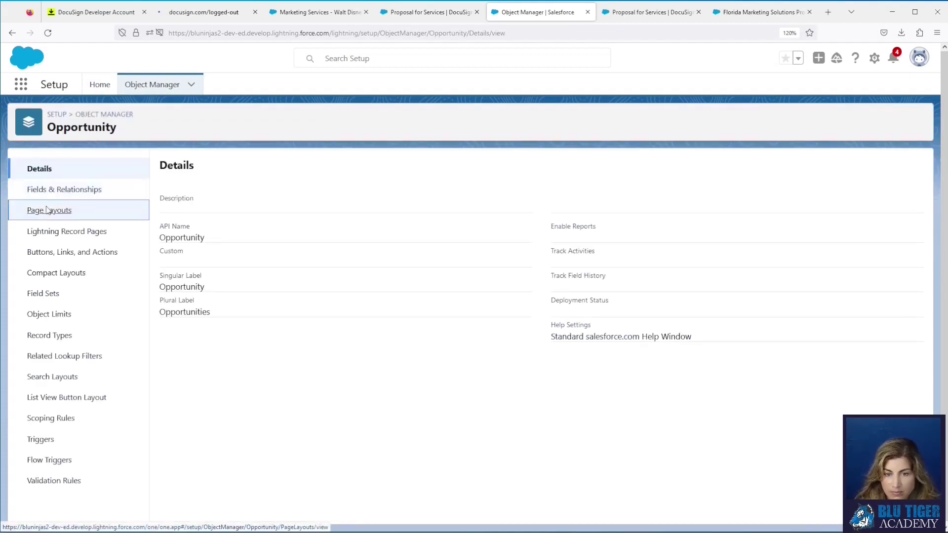
{"action": "left_click", "coordinate": [203, 308]}
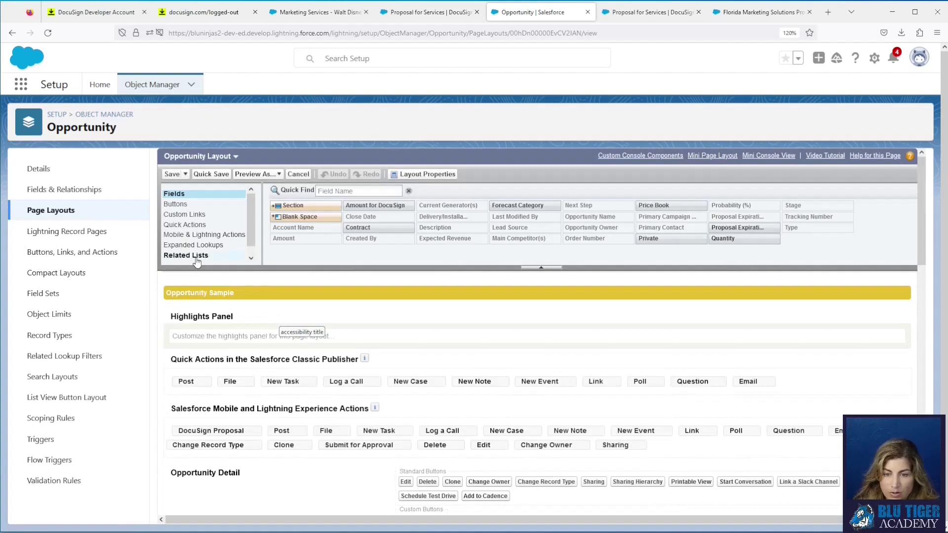
{"action": "scroll", "coordinate": [282, 262], "scroll_direction": "down", "scroll_amount": 10}
{"action": "scroll", "coordinate": [282, 262], "scroll_direction": "down", "scroll_amount": 1}
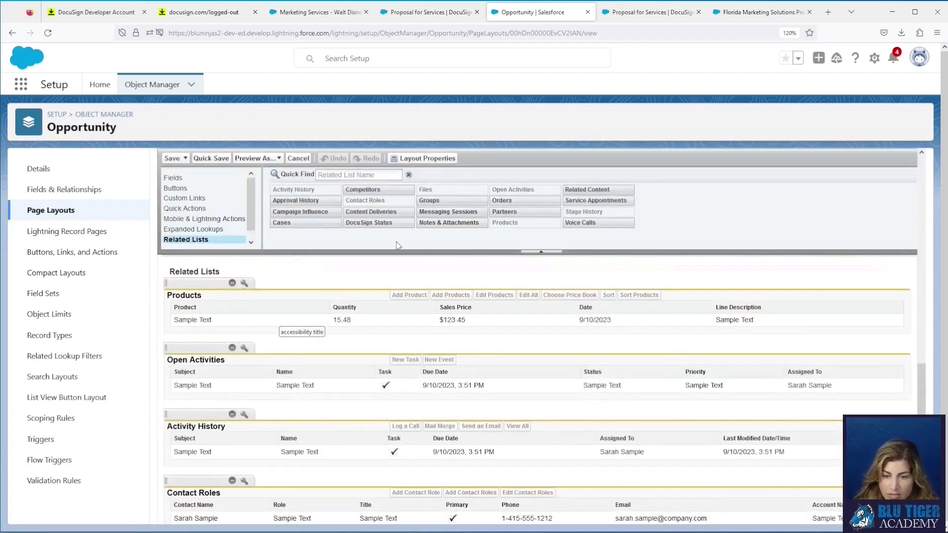
{"action": "left_click_drag", "start_coordinate": [388, 223], "coordinate": [304, 425]}
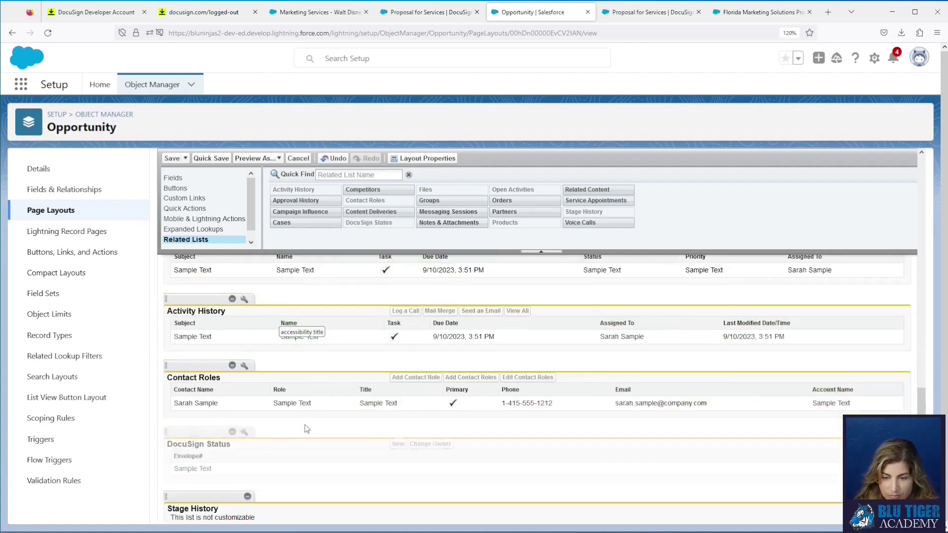
Step: Add Email Subject, Status and Sent columns to the DocuSign Status related list
{"action": "left_click", "coordinate": [244, 433]}
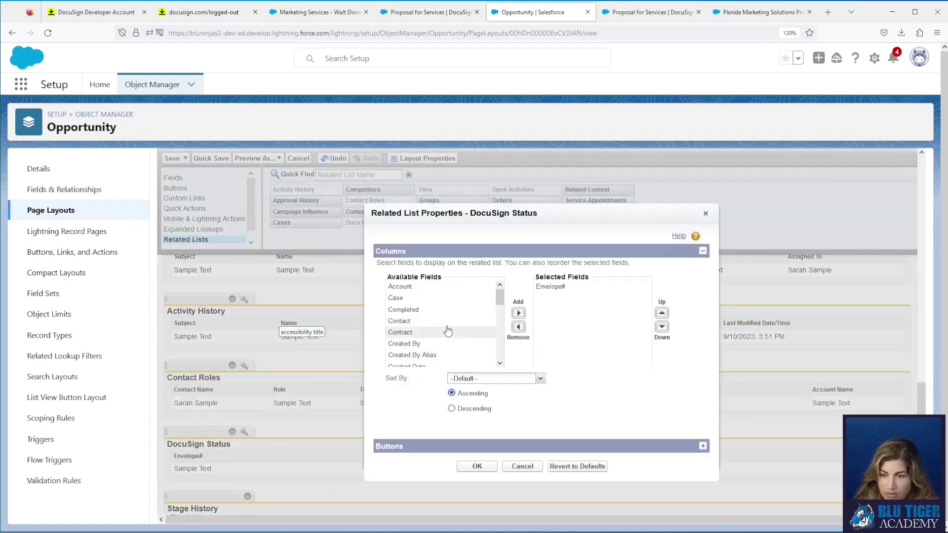
{"action": "scroll", "coordinate": [442, 321], "scroll_direction": "down", "scroll_amount": 5}
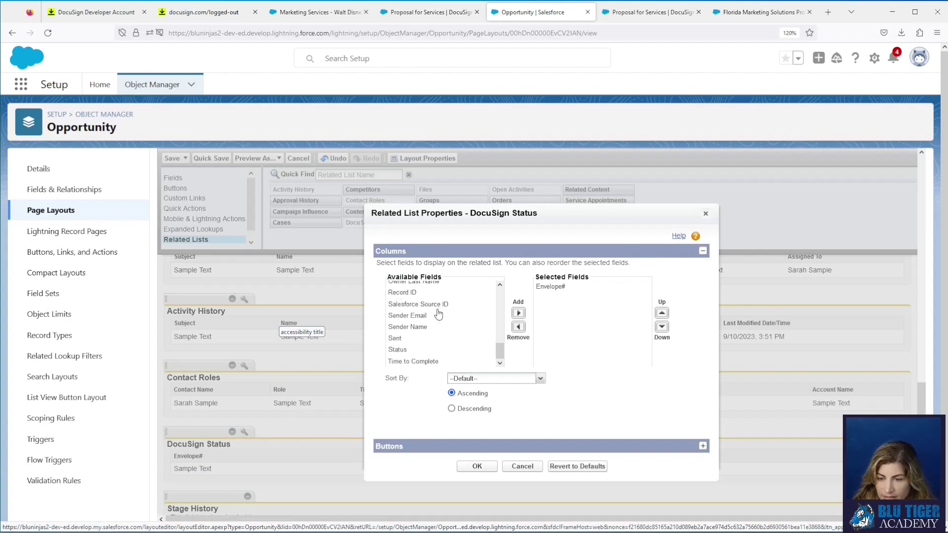
{"action": "left_click", "coordinate": [435, 350]}
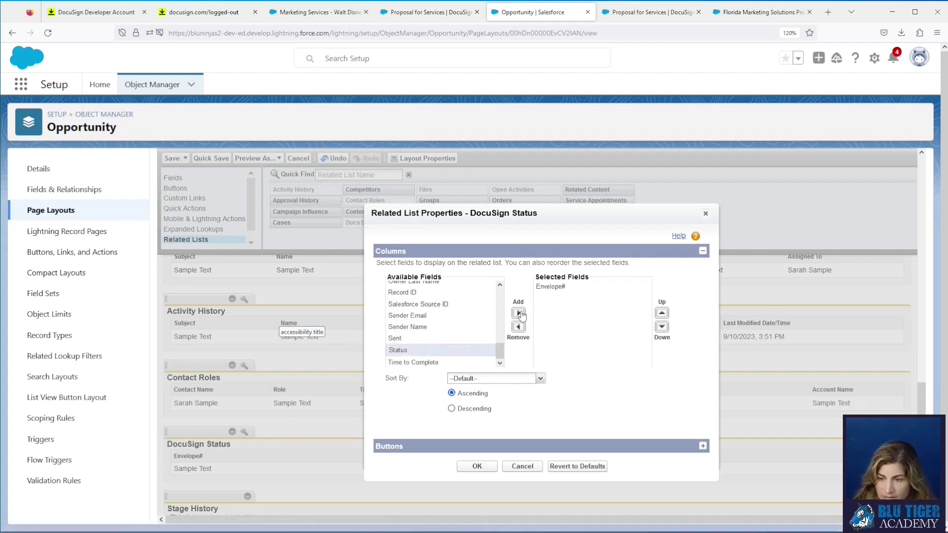
{"action": "left_click", "coordinate": [519, 313]}
{"action": "scroll", "coordinate": [451, 336], "scroll_direction": "up", "scroll_amount": 3}
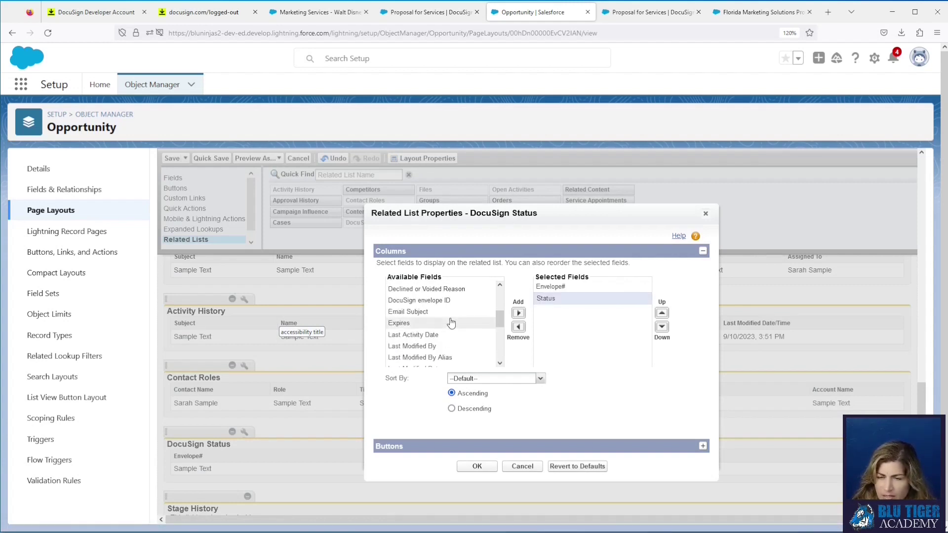
{"action": "left_click", "coordinate": [447, 311]}
{"action": "left_click", "coordinate": [519, 313]}
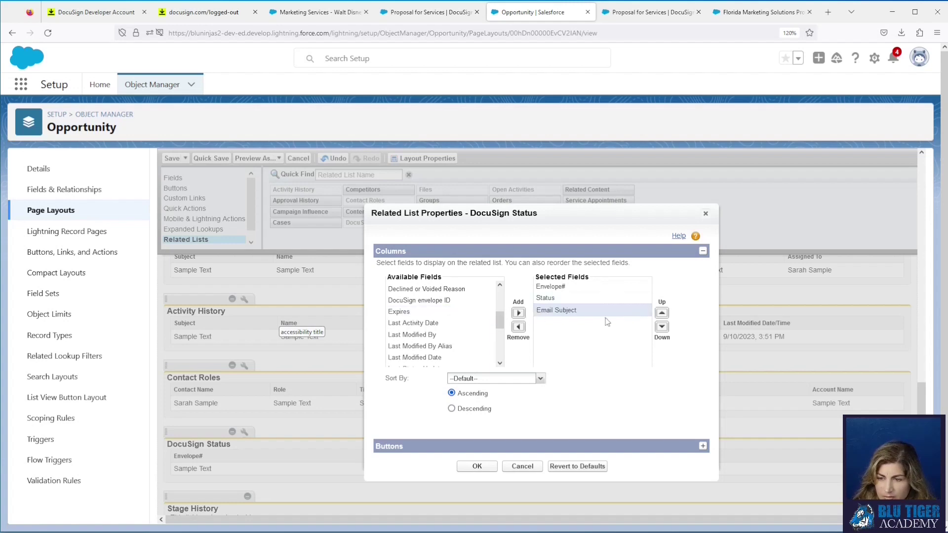
{"action": "left_click", "coordinate": [668, 316]}
{"action": "left_click_drag", "start_coordinate": [500, 320], "coordinate": [500, 354]}
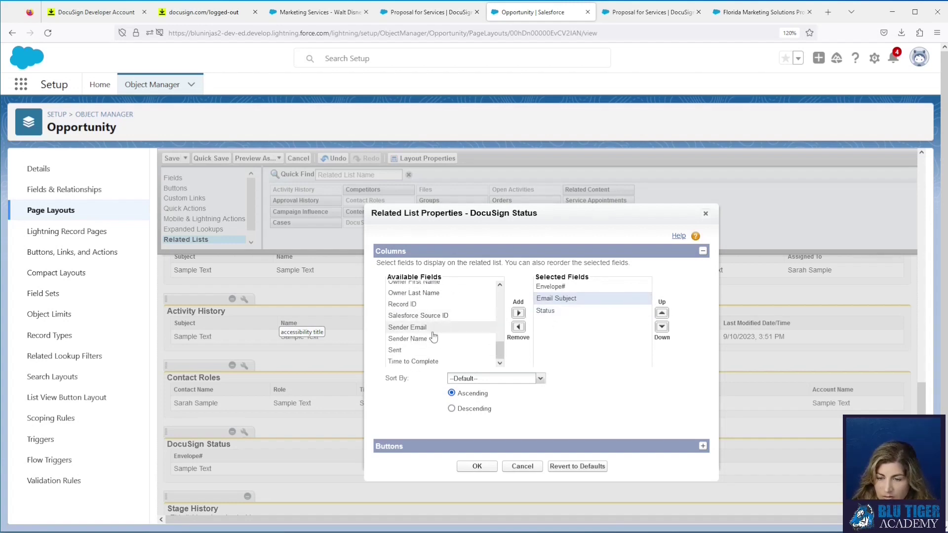
{"action": "left_click", "coordinate": [433, 351]}
{"action": "left_click", "coordinate": [518, 313]}
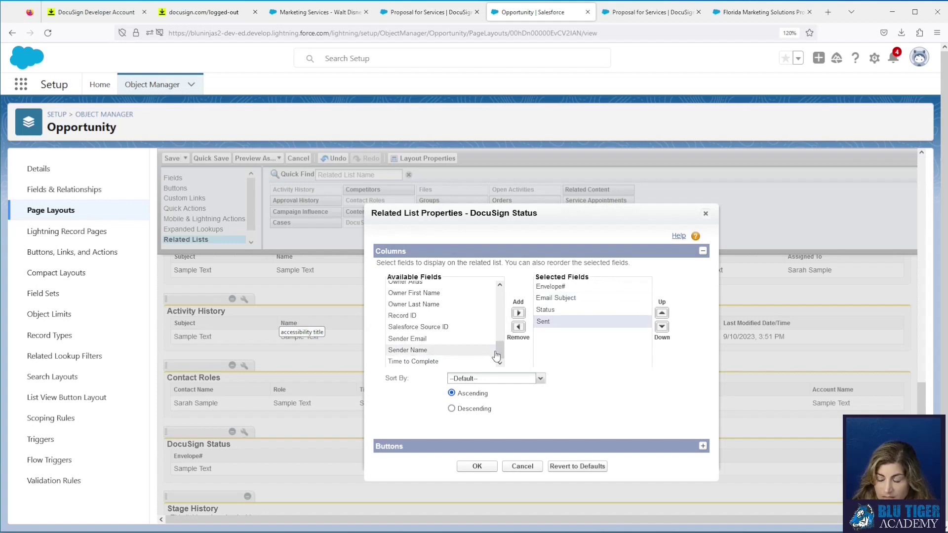
{"action": "left_click_drag", "start_coordinate": [500, 351], "coordinate": [500, 335]}
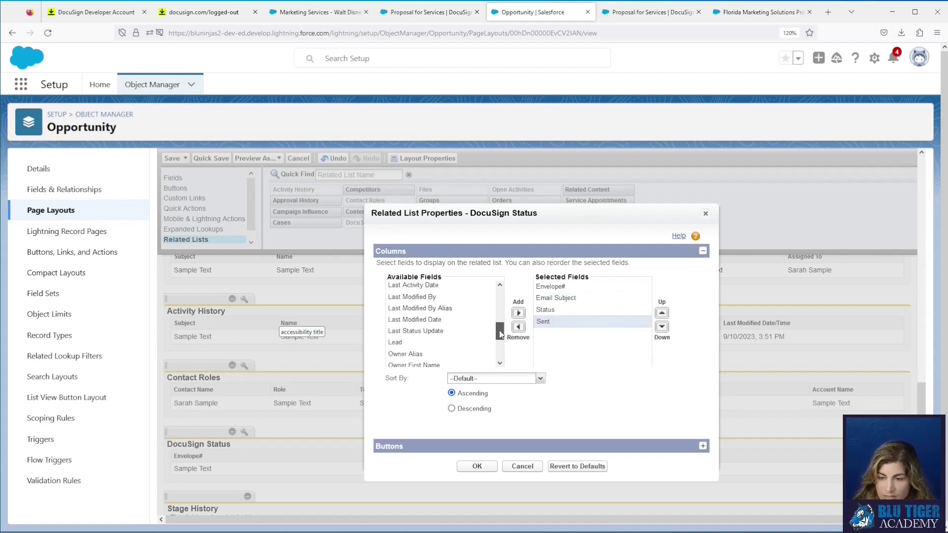
Step: Add Completed, Time to Complete and Sender Name columns and apply them
{"action": "scroll", "coordinate": [445, 321], "scroll_direction": "up", "scroll_amount": 6}
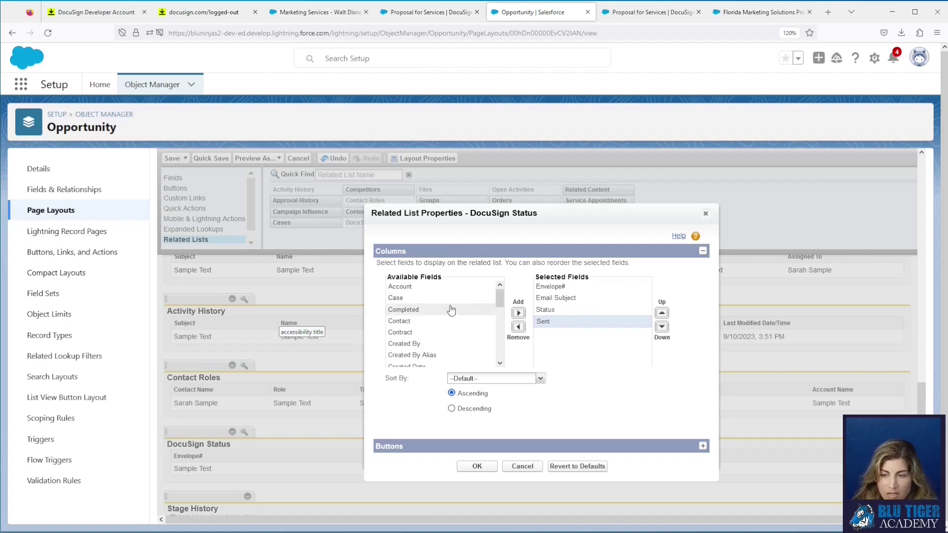
{"action": "left_click", "coordinate": [451, 309]}
{"action": "left_click", "coordinate": [519, 314]}
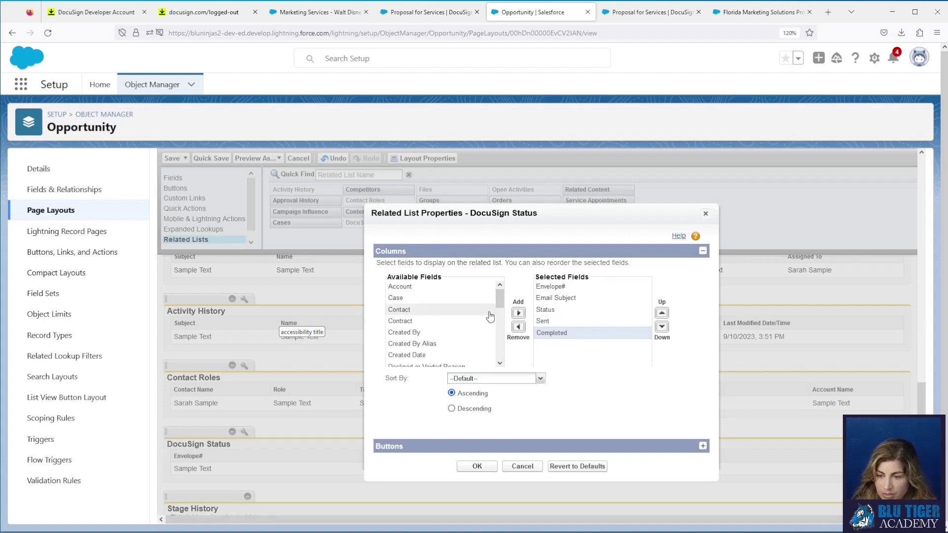
{"action": "scroll", "coordinate": [444, 341], "scroll_direction": "down", "scroll_amount": 6}
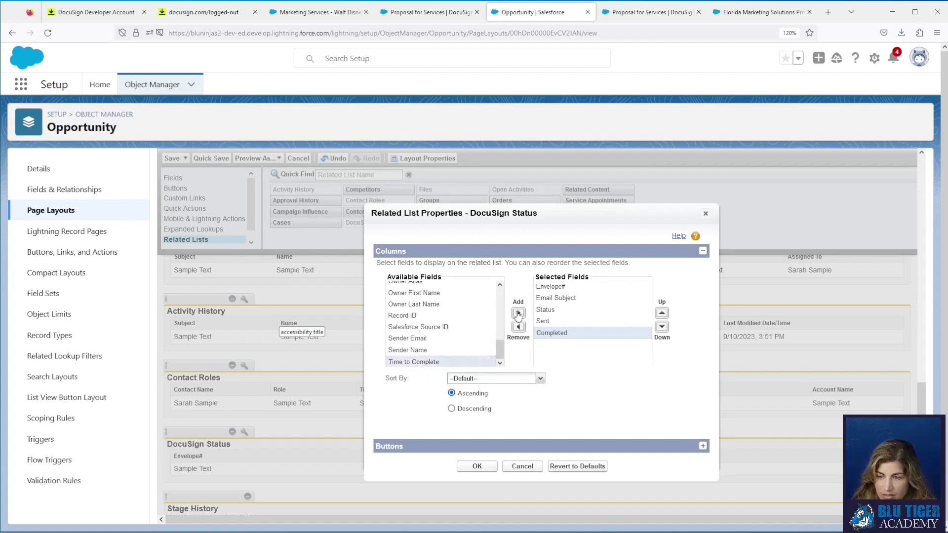
{"action": "left_click", "coordinate": [518, 313]}
{"action": "left_click", "coordinate": [440, 361]}
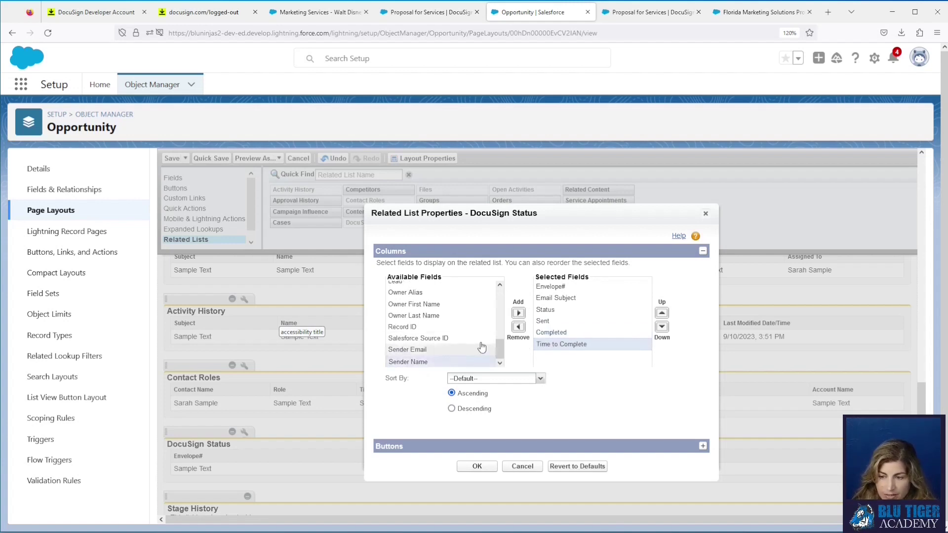
{"action": "left_click", "coordinate": [518, 313]}
{"action": "left_click", "coordinate": [477, 468]}
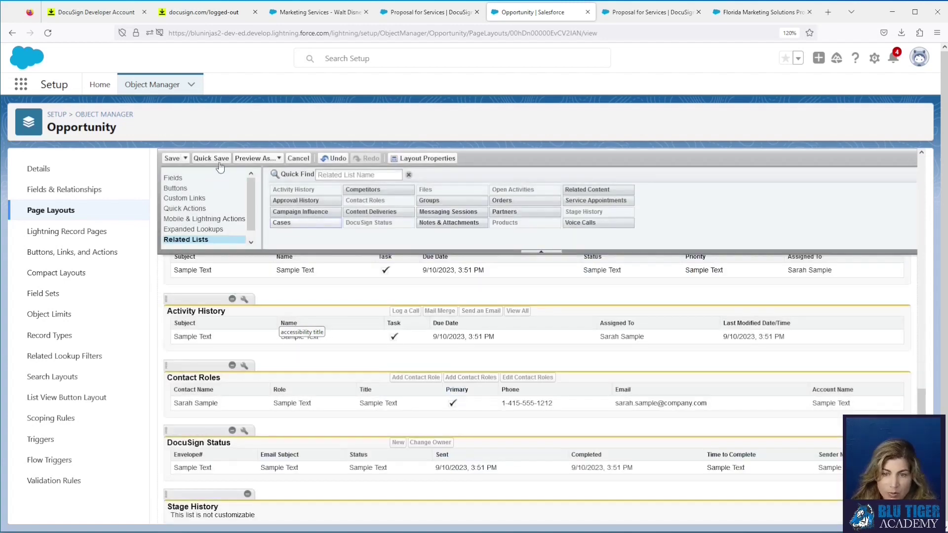
Step: Quick Save the Opportunity Layout, confirming the related list overwrite
{"action": "left_click", "coordinate": [218, 159]}
{"action": "left_click", "coordinate": [475, 380]}
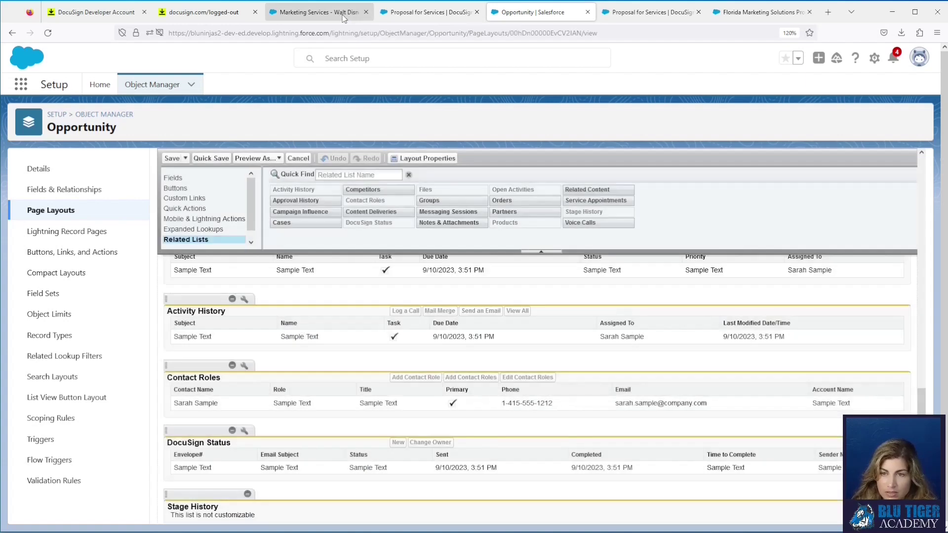
{"action": "left_click", "coordinate": [316, 12]}
Step: Refresh the Walt Disney World opportunity and open DocuSign Status record DSX-0000000 for the Sent proposal envelope
{"action": "left_click", "coordinate": [48, 38]}
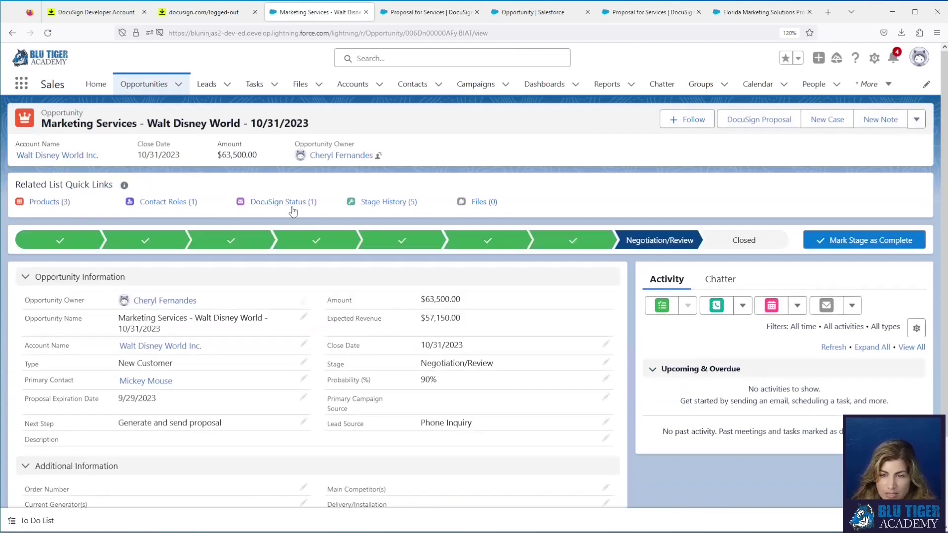
{"action": "mouse_move", "coordinate": [292, 209]}
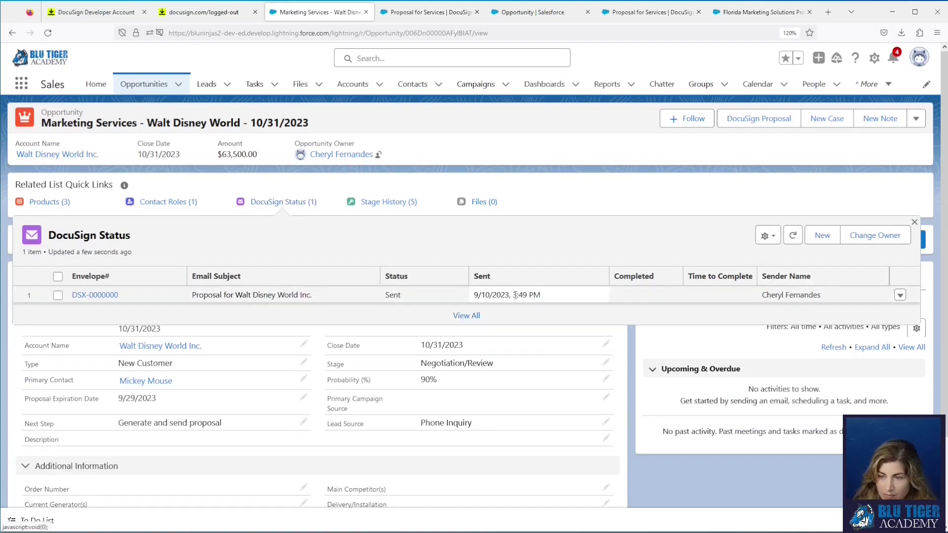
{"action": "left_click", "coordinate": [395, 292]}
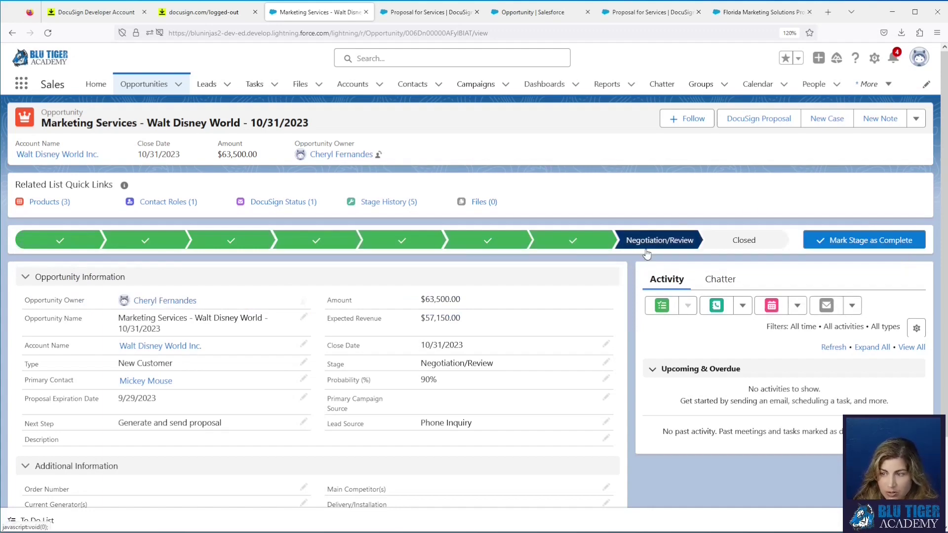
{"action": "mouse_move", "coordinate": [648, 253]}
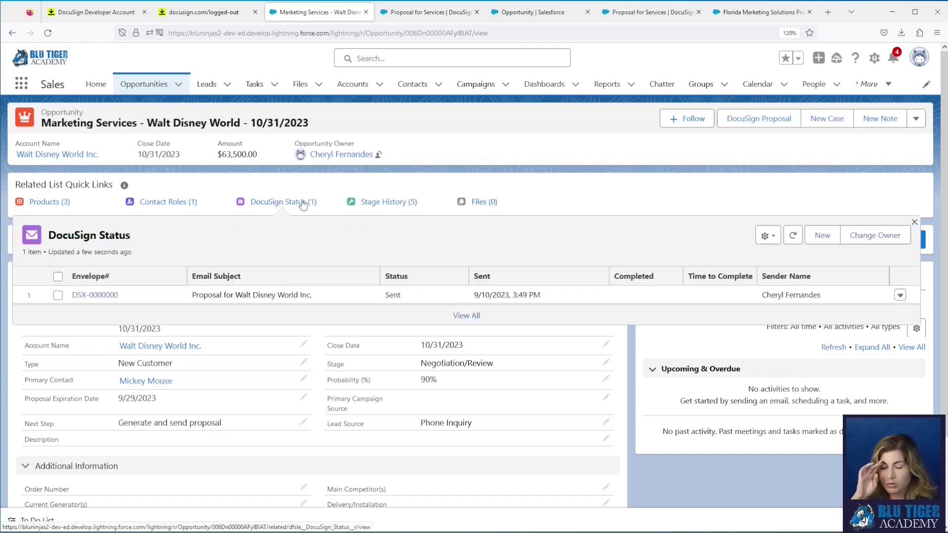
{"action": "left_click", "coordinate": [103, 297]}
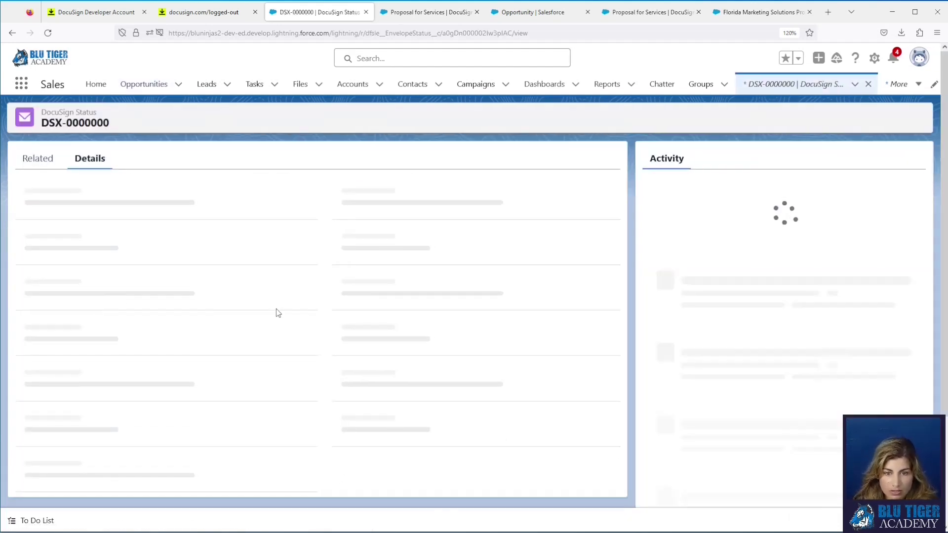
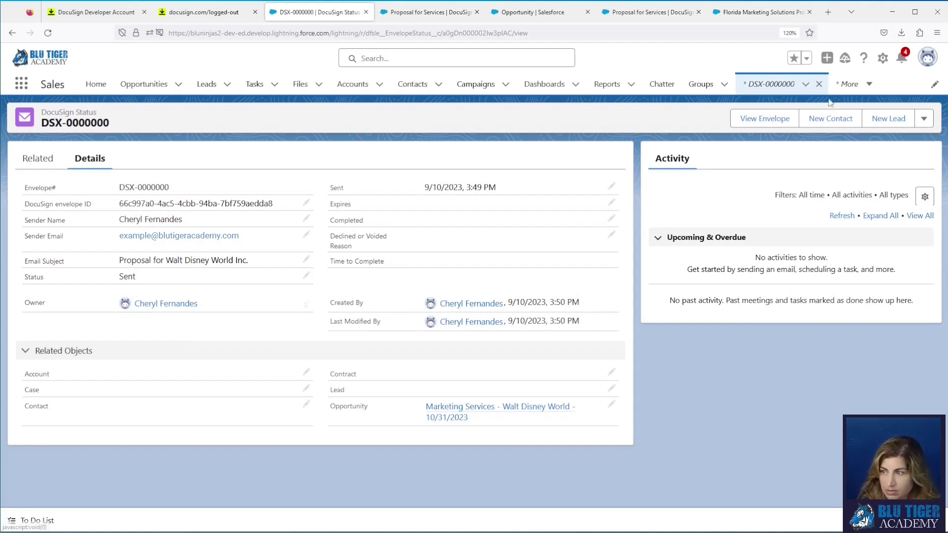
Step: Open the DocuSign Envelope Status Layout from the DocuSign Status object's page layouts
{"action": "left_click", "coordinate": [884, 61]}
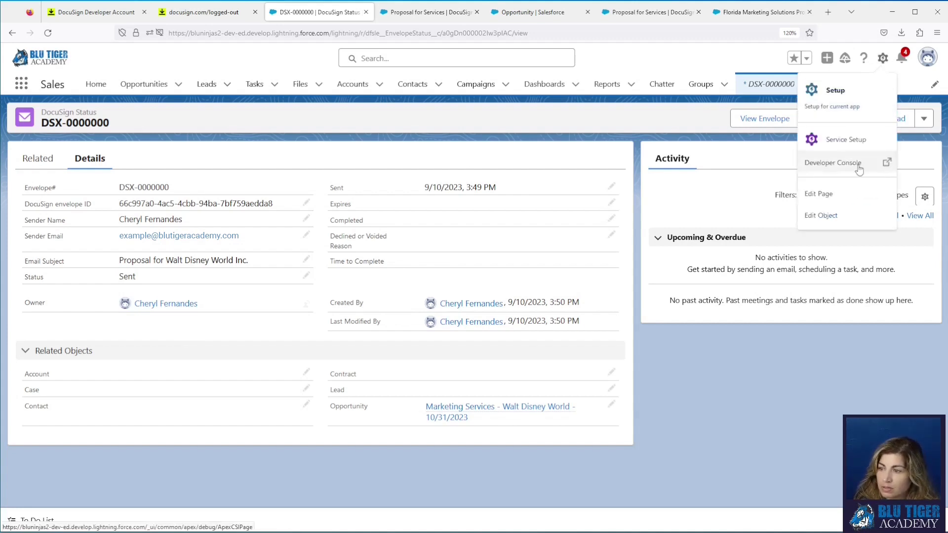
{"action": "left_click", "coordinate": [857, 223]}
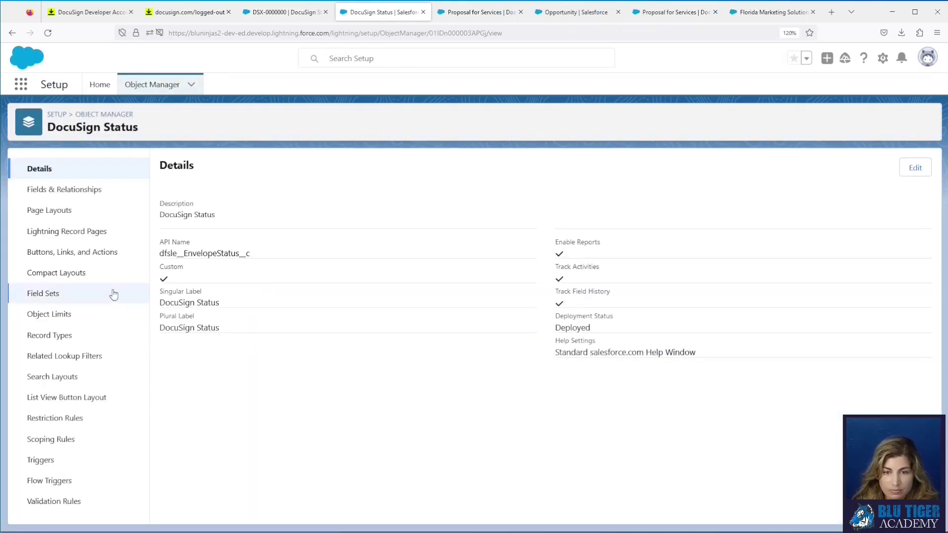
{"action": "left_click", "coordinate": [55, 211]}
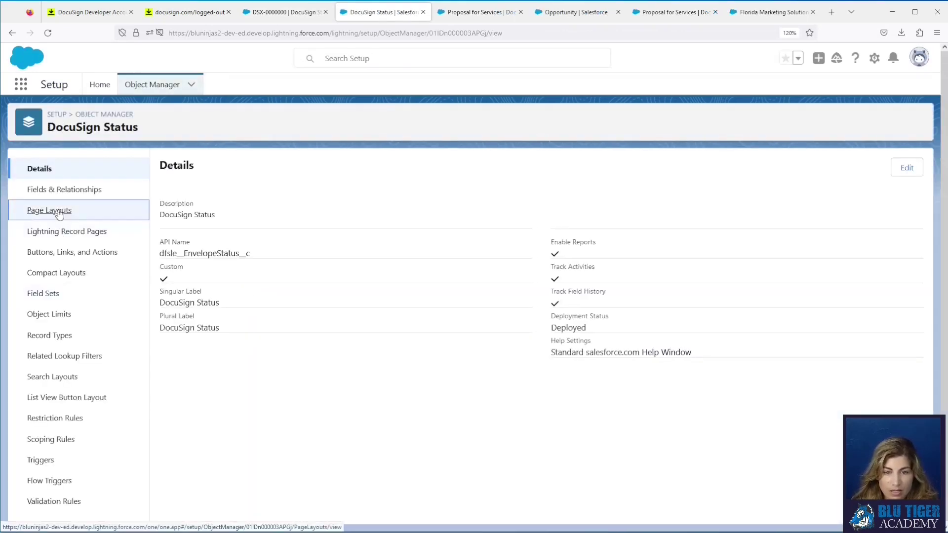
{"action": "left_click", "coordinate": [241, 220]}
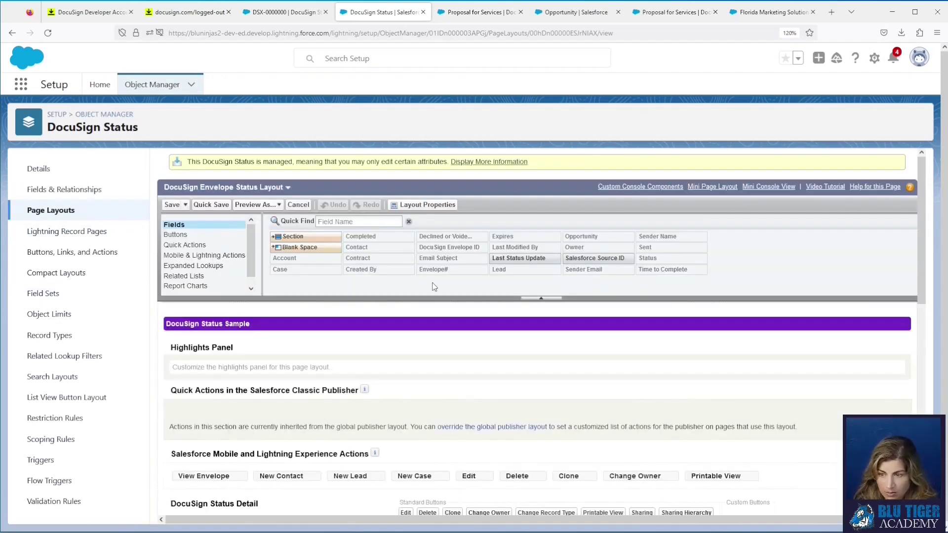
Step: Add Salesforce Source ID under Time to Complete in the Information section and Quick Save the layout
{"action": "scroll", "coordinate": [434, 285], "scroll_direction": "down", "scroll_amount": 2}
{"action": "scroll", "coordinate": [610, 246], "scroll_direction": "down", "scroll_amount": 3}
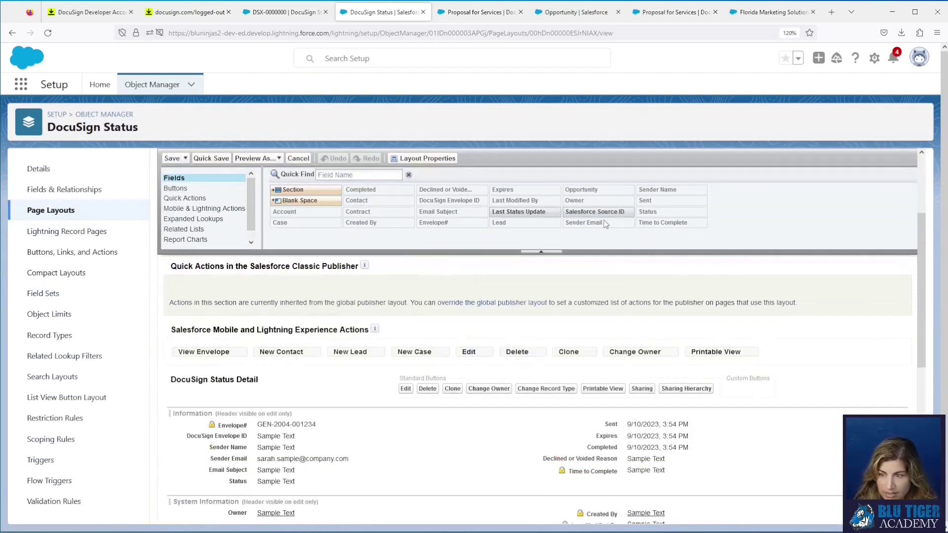
{"action": "left_click_drag", "start_coordinate": [607, 212], "coordinate": [628, 453]}
{"action": "left_click_drag", "start_coordinate": [630, 488], "coordinate": [630, 486]}
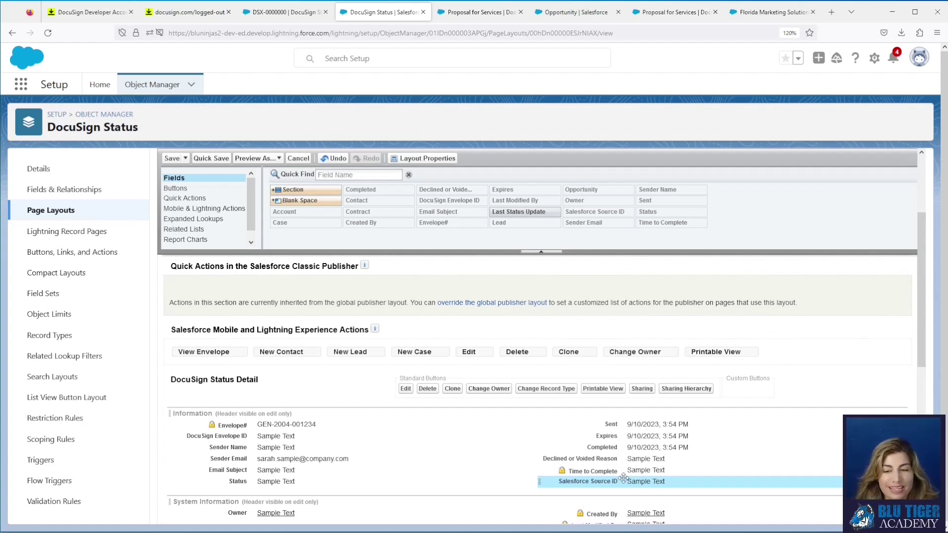
{"action": "scroll", "coordinate": [347, 303], "scroll_direction": "up", "scroll_amount": 3}
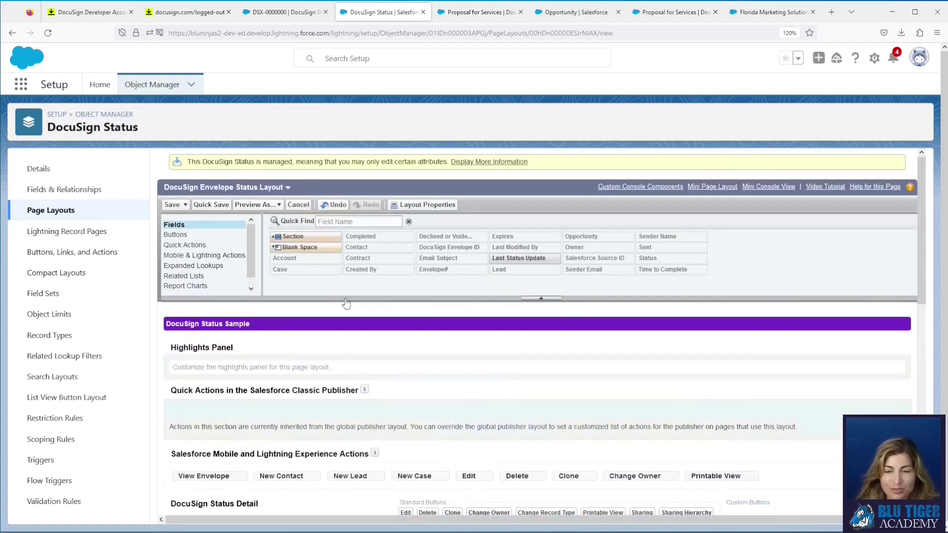
{"action": "left_click", "coordinate": [223, 205]}
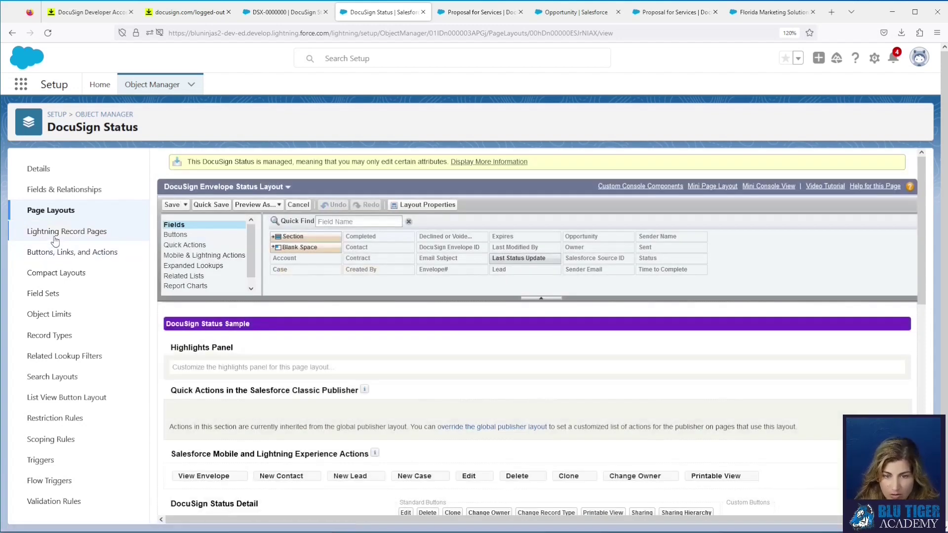
{"action": "left_click", "coordinate": [55, 238]}
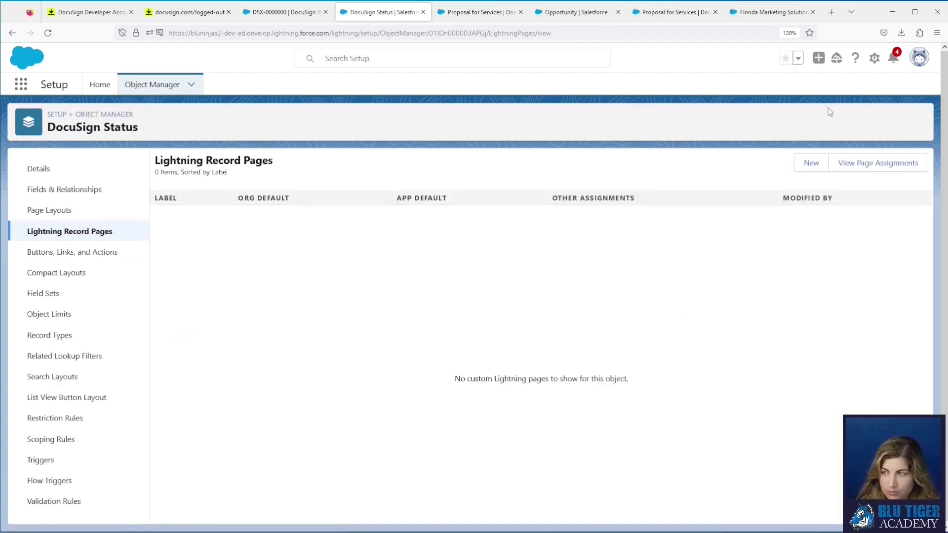
Step: Create a 'DocuSign Status' record page for the DocuSign Status object using the Header and Left Sidebar template
{"action": "left_click", "coordinate": [810, 166]}
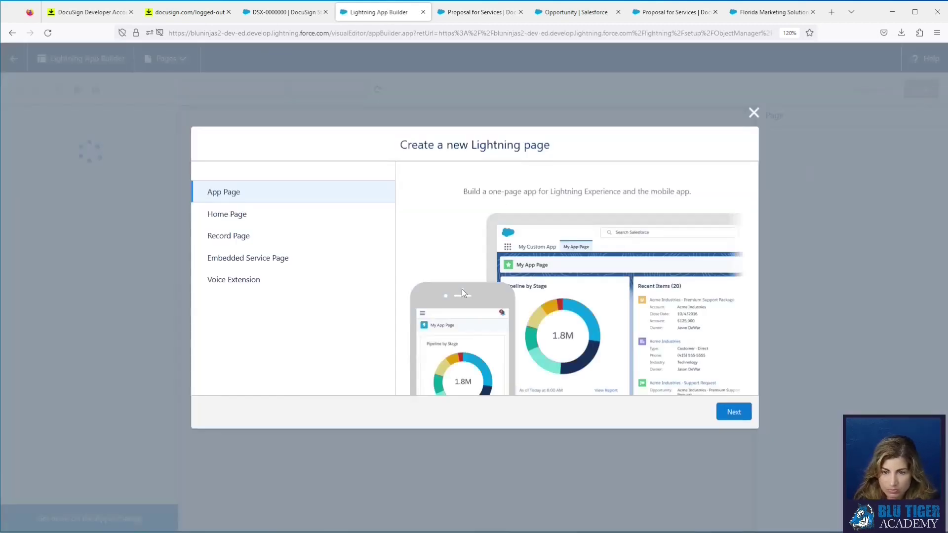
{"action": "left_click", "coordinate": [284, 240]}
{"action": "left_click", "coordinate": [734, 412]}
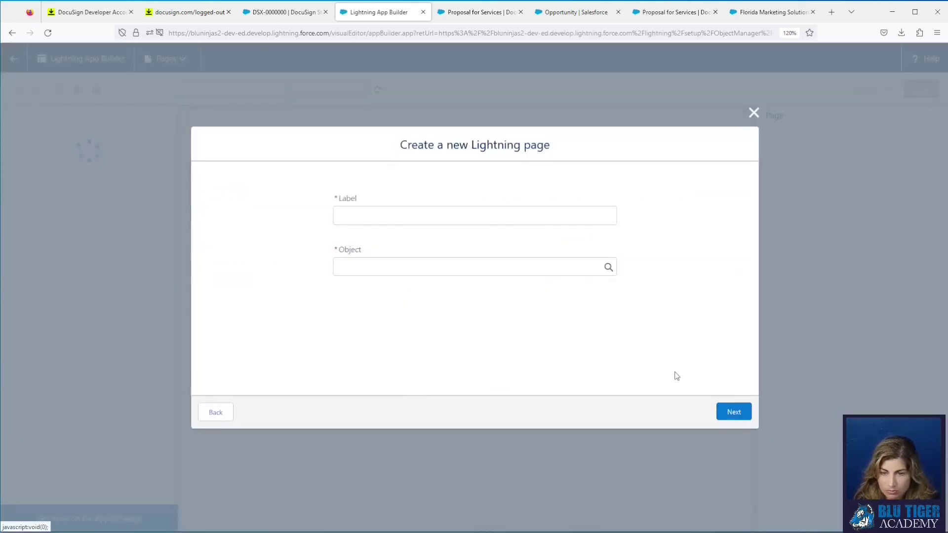
{"action": "type", "text": "DocuSign Status"}
{"action": "key", "text": "Tab"}
{"action": "type", "text": "Doc"}
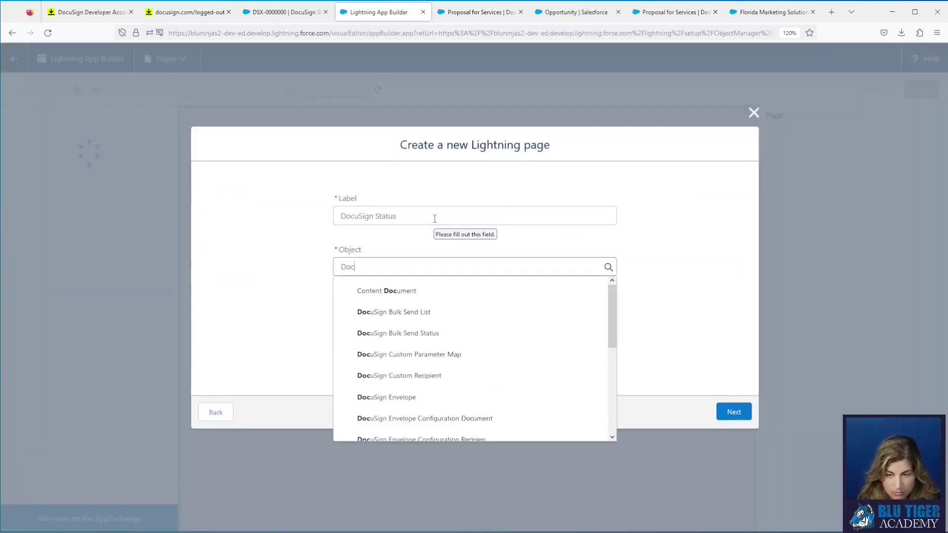
{"action": "type", "text": "uSign Status"}
{"action": "left_click", "coordinate": [440, 291]}
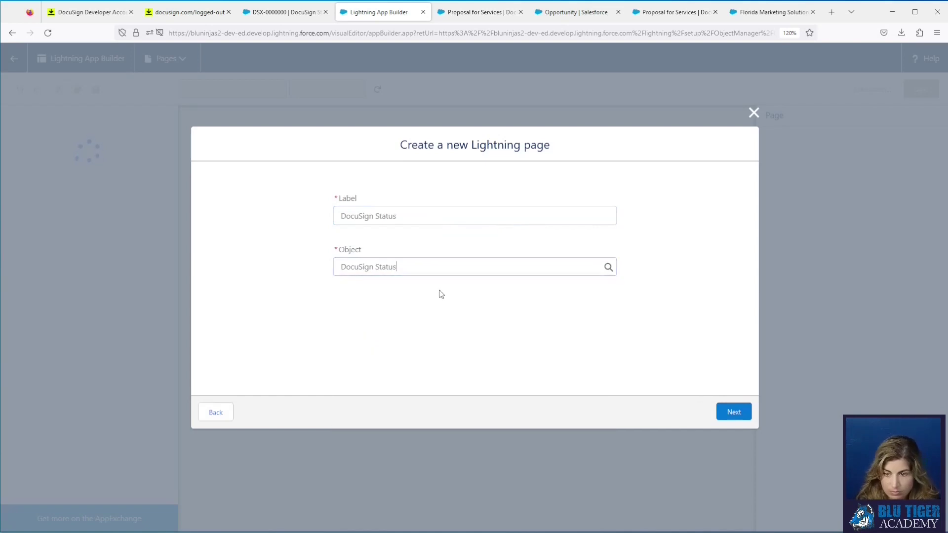
{"action": "left_click", "coordinate": [732, 418]}
{"action": "left_click", "coordinate": [287, 257]}
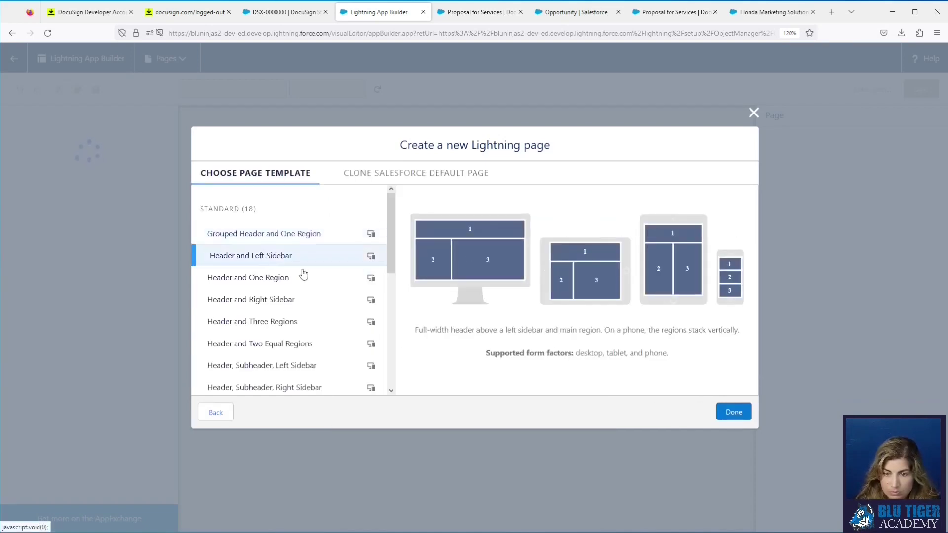
{"action": "left_click", "coordinate": [732, 414]}
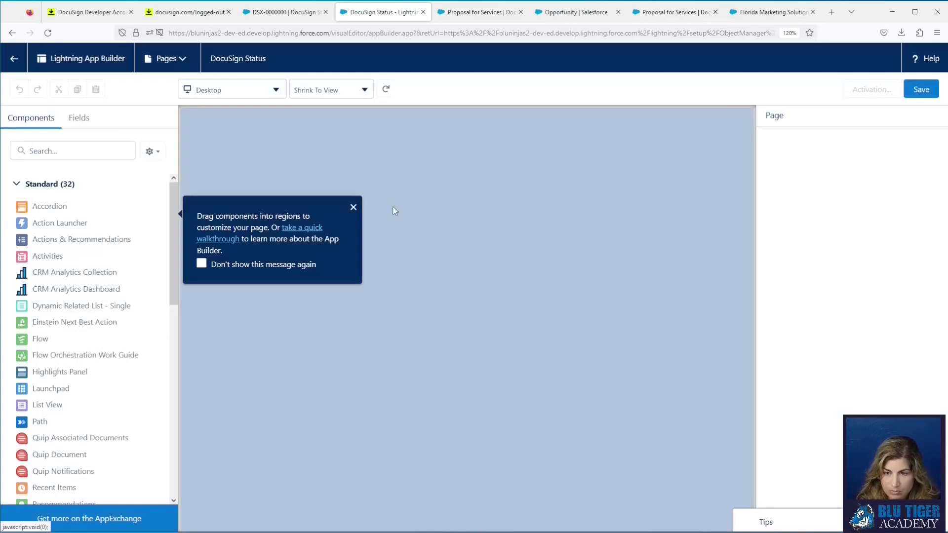
Step: Add Highlights Panel, Record Detail and Related Lists shown as Enhanced List, then save the page
{"action": "left_click_drag", "start_coordinate": [91, 375], "coordinate": [312, 150]}
{"action": "scroll", "coordinate": [103, 384], "scroll_direction": "down", "scroll_amount": 4}
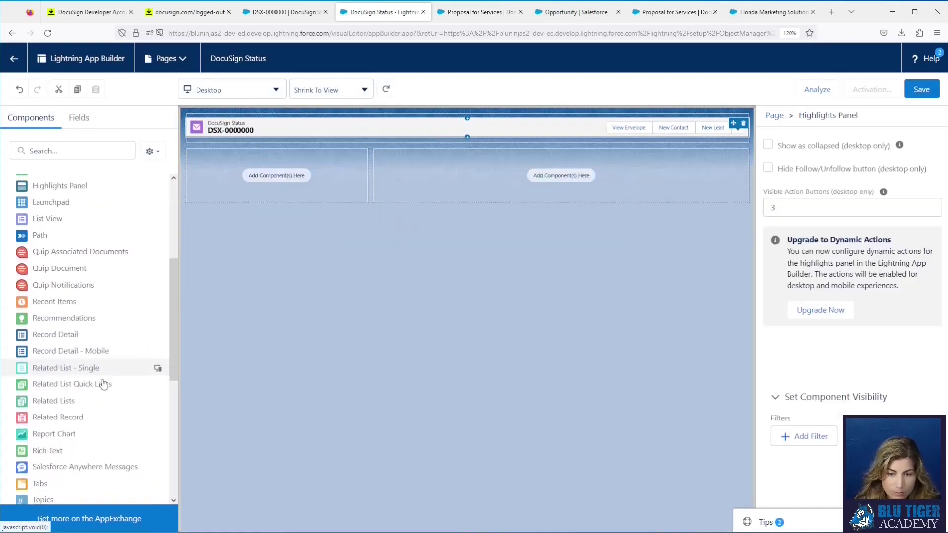
{"action": "left_click_drag", "start_coordinate": [93, 334], "coordinate": [217, 177]}
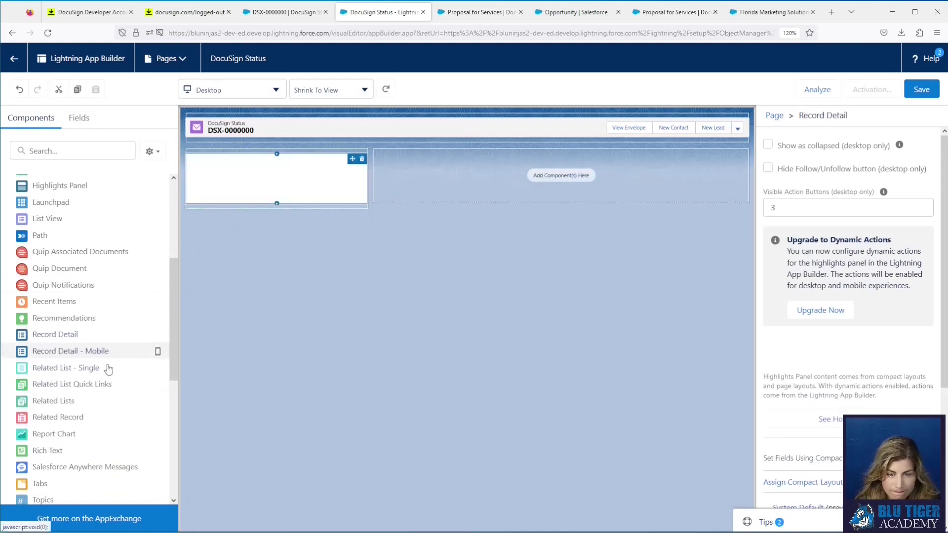
{"action": "left_click_drag", "start_coordinate": [91, 401], "coordinate": [445, 198]}
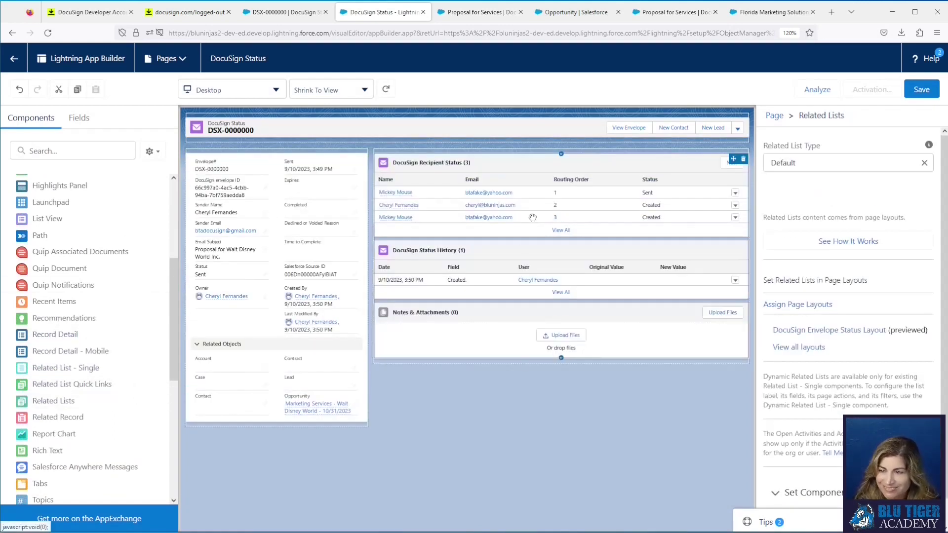
{"action": "left_click", "coordinate": [823, 160]}
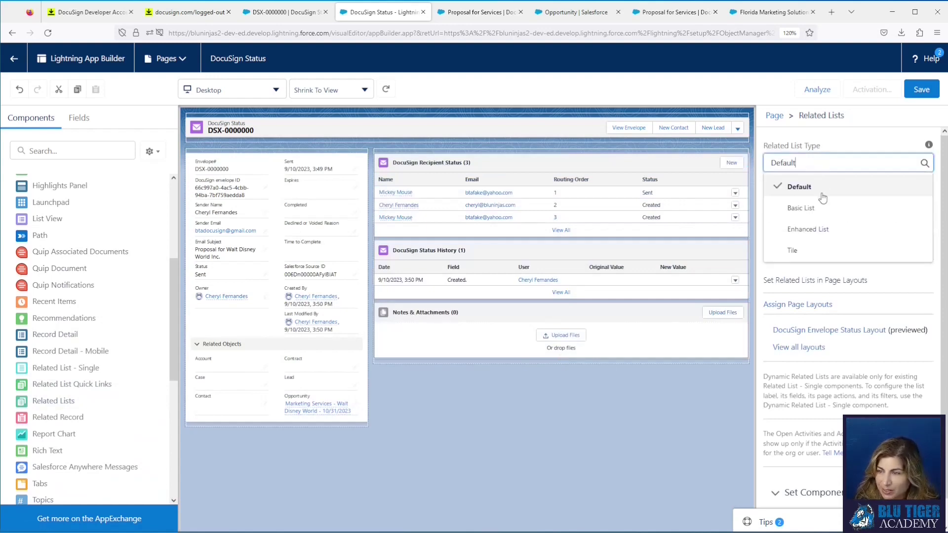
{"action": "left_click", "coordinate": [820, 227]}
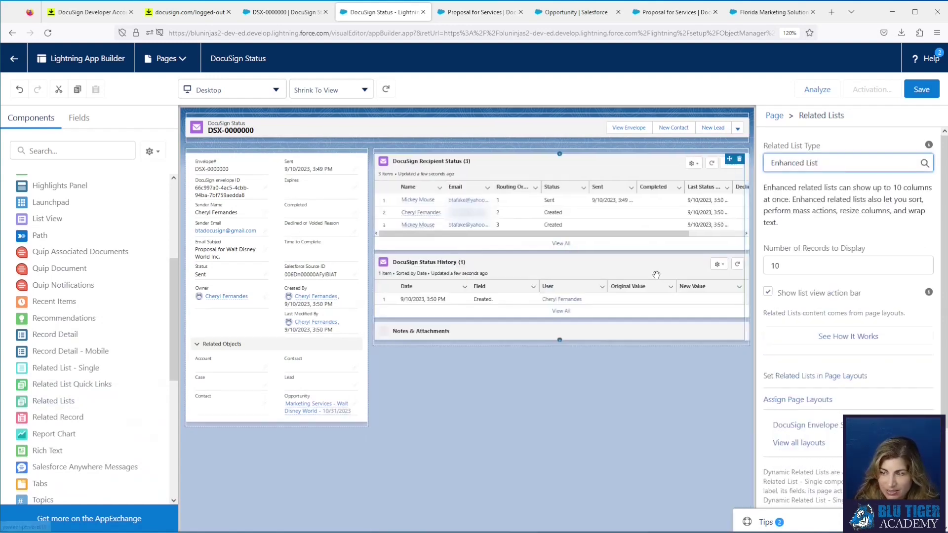
{"action": "left_click", "coordinate": [915, 99]}
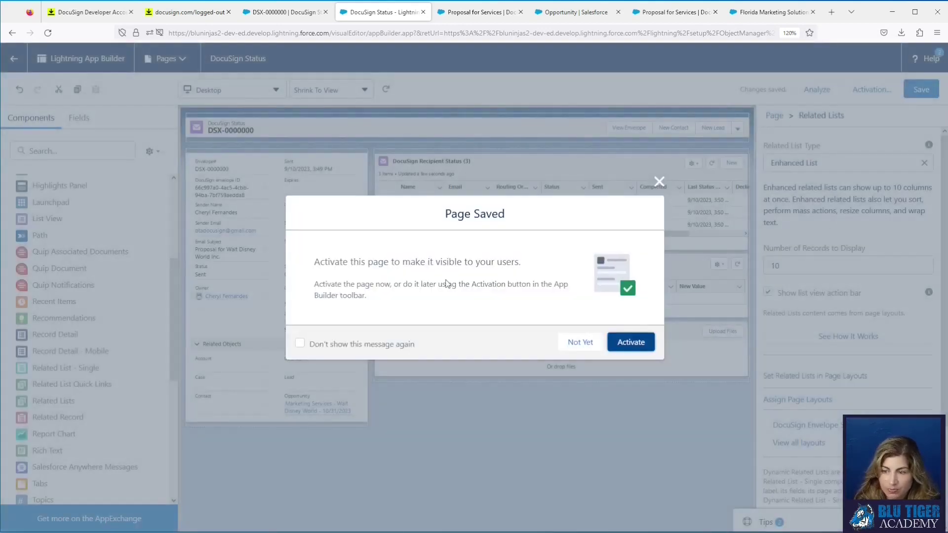
Step: Activate the DocuSign Status record page as the desktop org default
{"action": "left_click", "coordinate": [631, 342]}
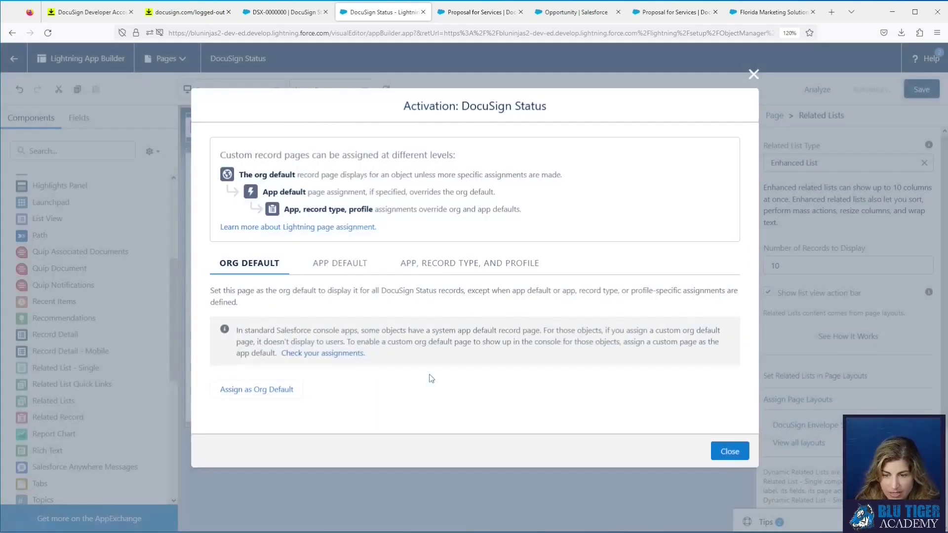
{"action": "left_click", "coordinate": [280, 389]}
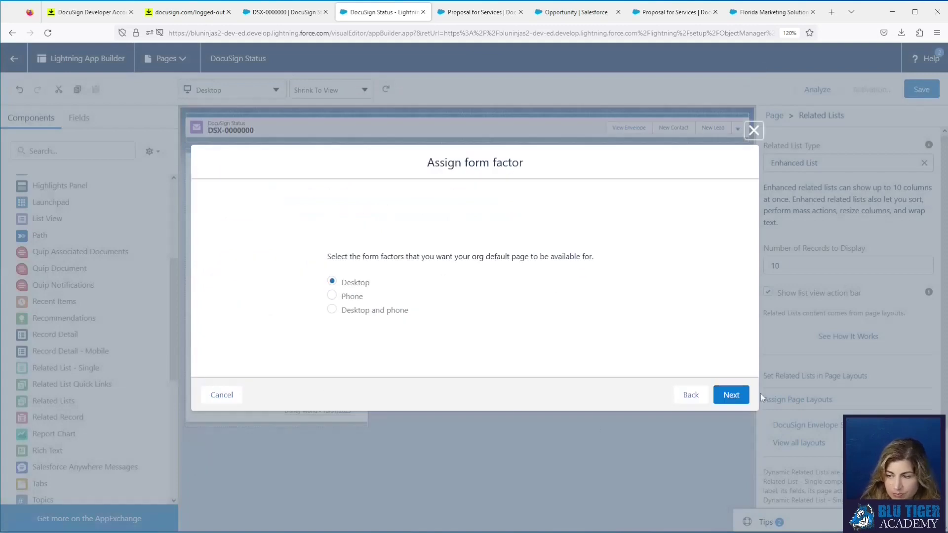
{"action": "left_click", "coordinate": [725, 394]}
{"action": "left_click", "coordinate": [731, 357]}
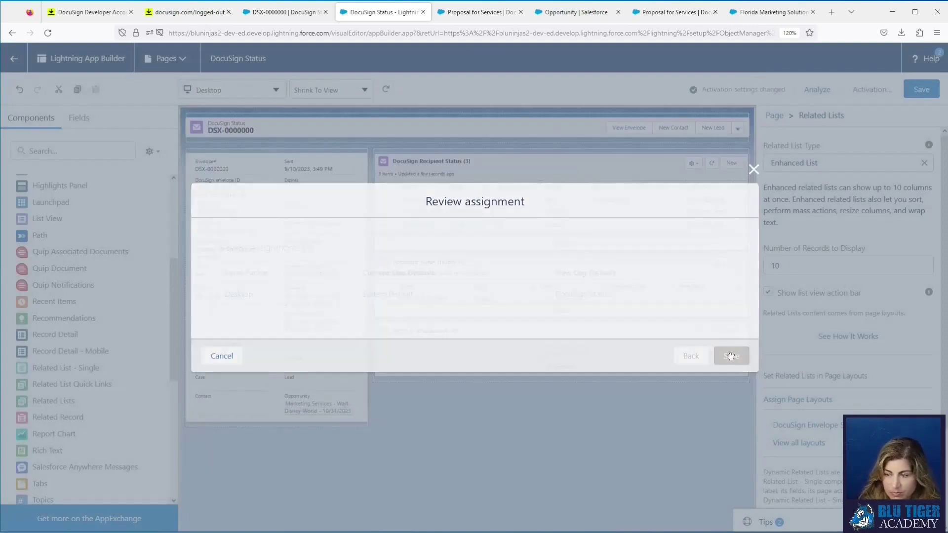
{"action": "left_click", "coordinate": [284, 11]}
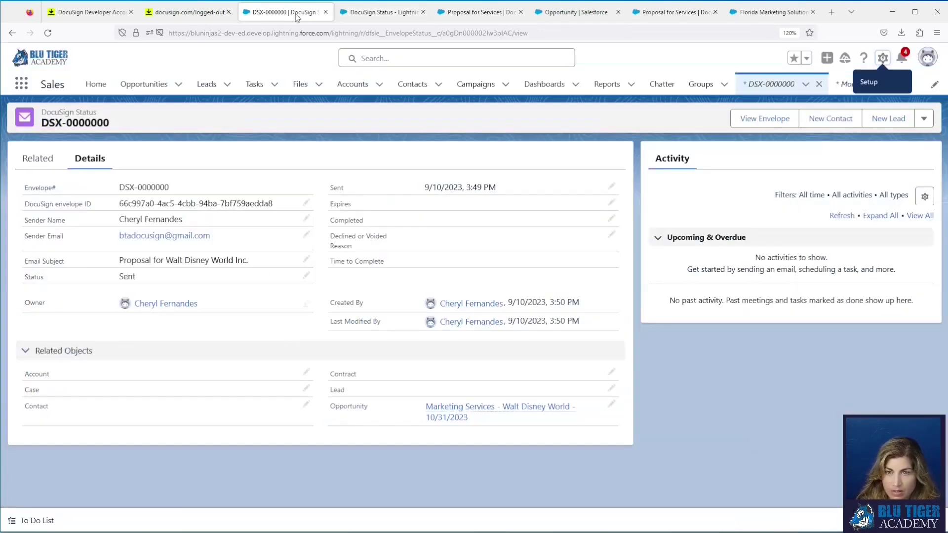
Step: Reload DSX-0000000 to show the new record page, then open a new browser window for signing
{"action": "left_click", "coordinate": [48, 33]}
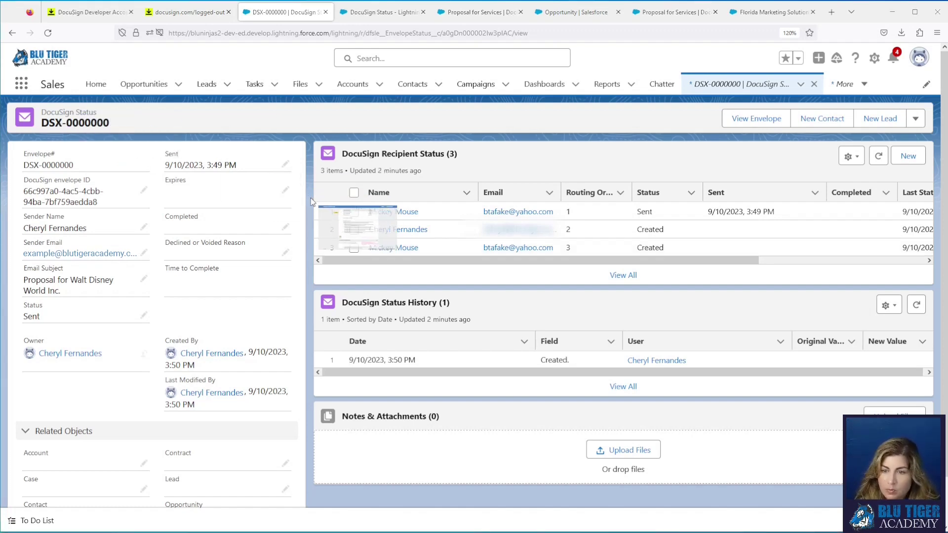
{"action": "key", "text": "ctrl+n"}
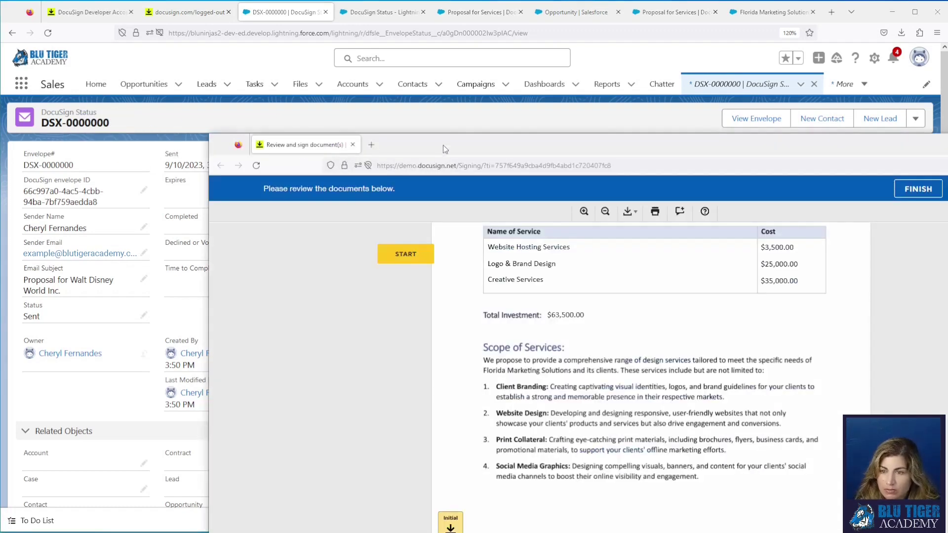
{"action": "left_click_drag", "start_coordinate": [443, 144], "coordinate": [255, 14]}
{"action": "scroll", "coordinate": [483, 235], "scroll_direction": "up", "scroll_amount": 5}
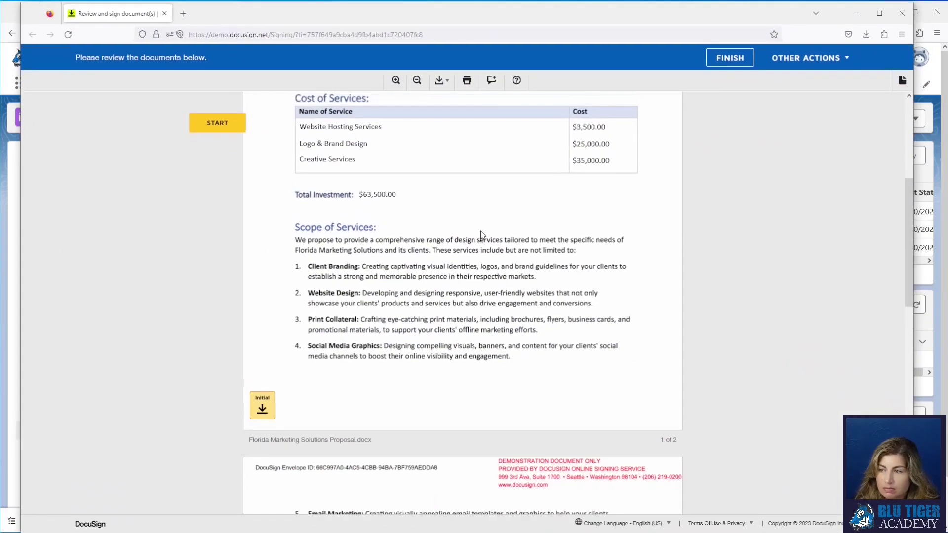
{"action": "left_click", "coordinate": [381, 255]}
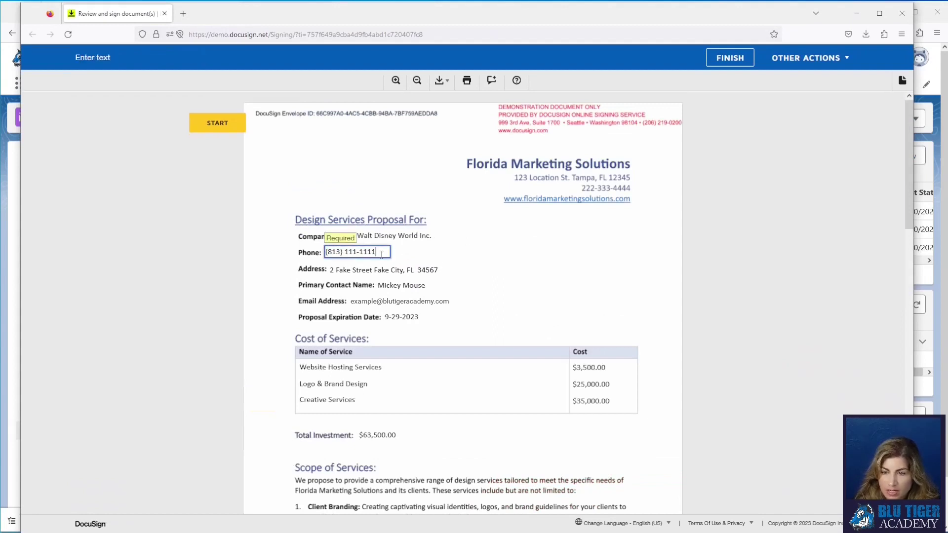
{"action": "type", "text": "2"}
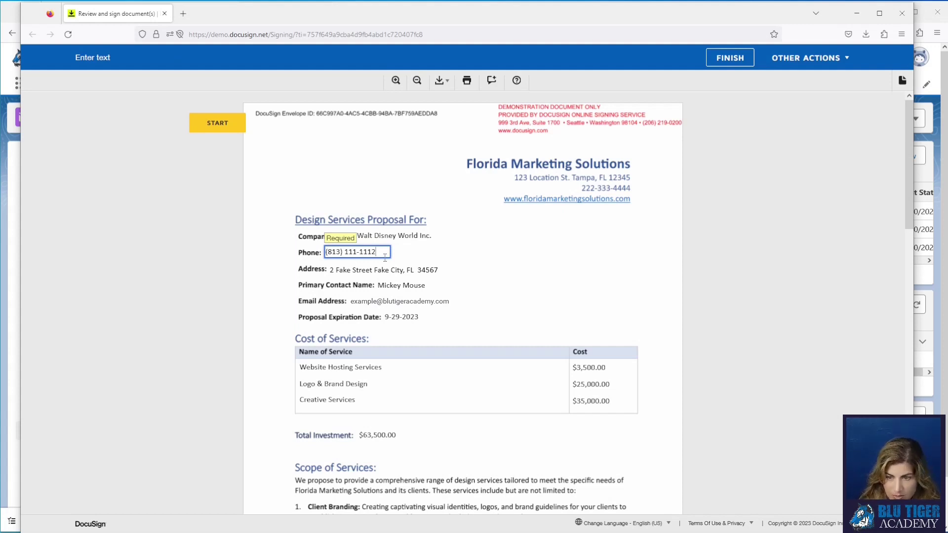
{"action": "scroll", "coordinate": [464, 302], "scroll_direction": "down", "scroll_amount": 1}
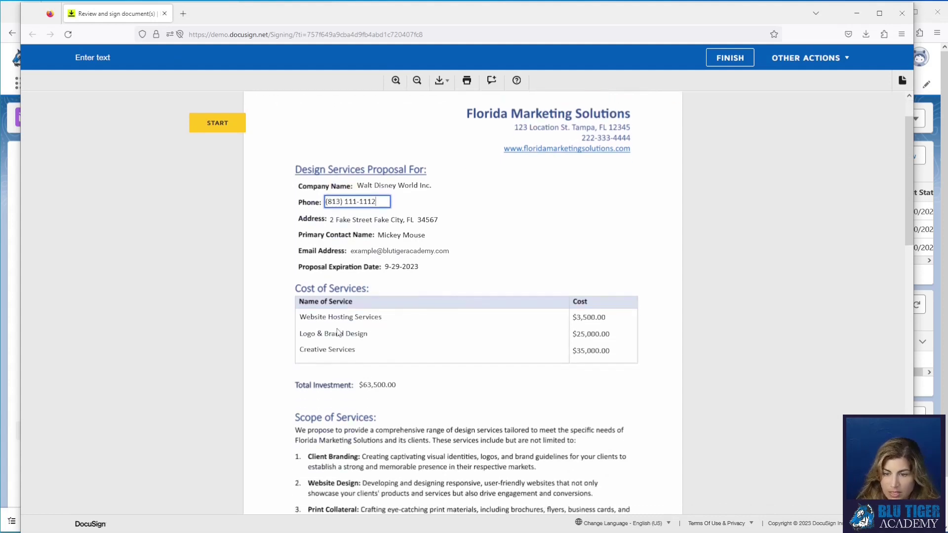
{"action": "scroll", "coordinate": [450, 366], "scroll_direction": "down", "scroll_amount": 5}
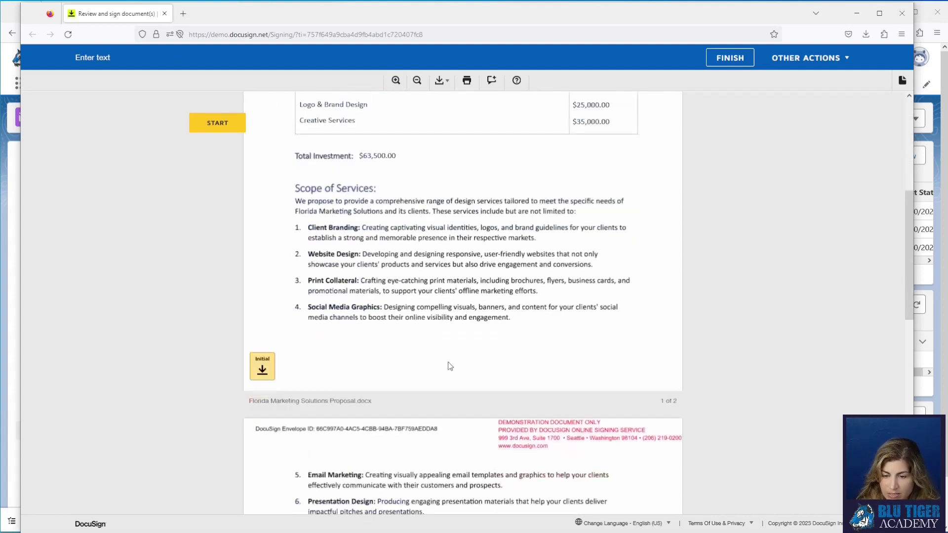
Step: Initial and sign the proposal with title Owner, finish without logging in, and close the window
{"action": "left_click", "coordinate": [271, 352]}
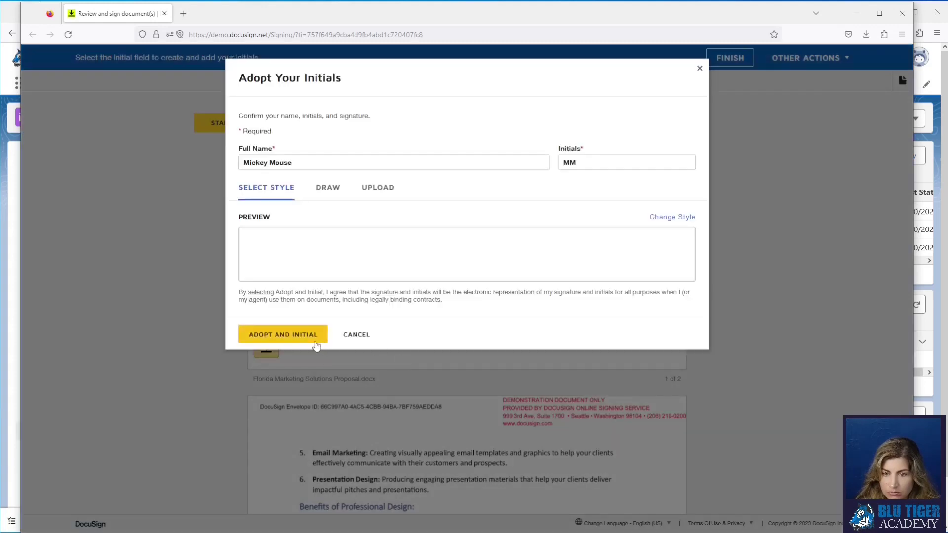
{"action": "left_click", "coordinate": [303, 334]}
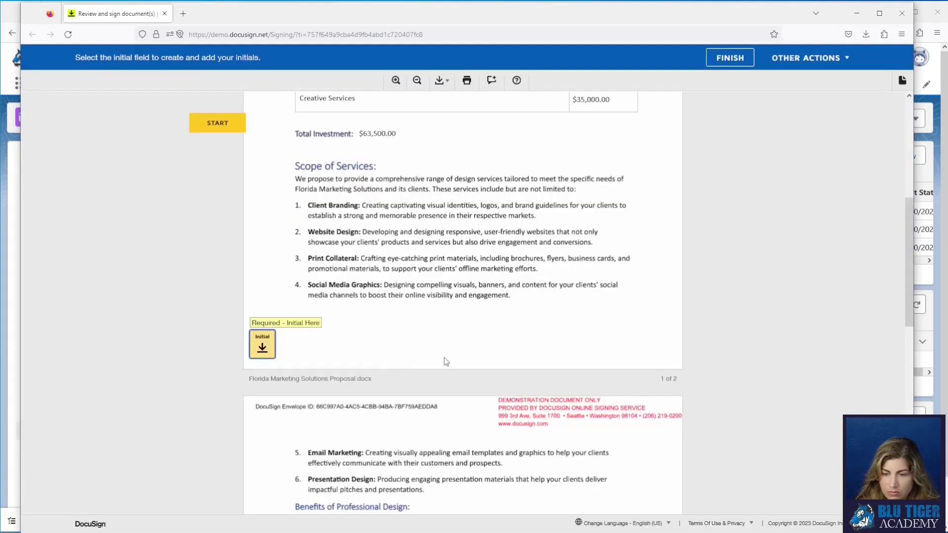
{"action": "scroll", "coordinate": [440, 354], "scroll_direction": "down", "scroll_amount": 10}
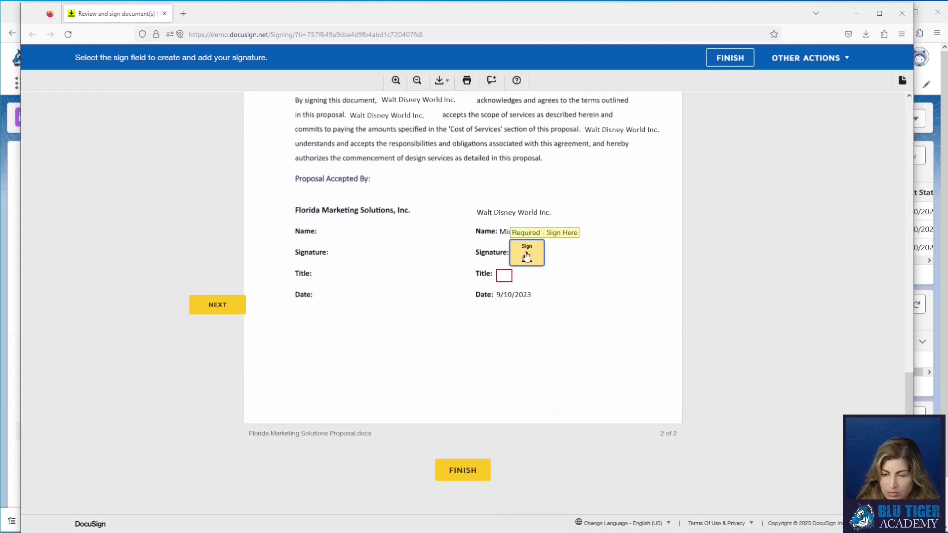
{"action": "left_click", "coordinate": [520, 259]}
{"action": "type", "text": "Owner"}
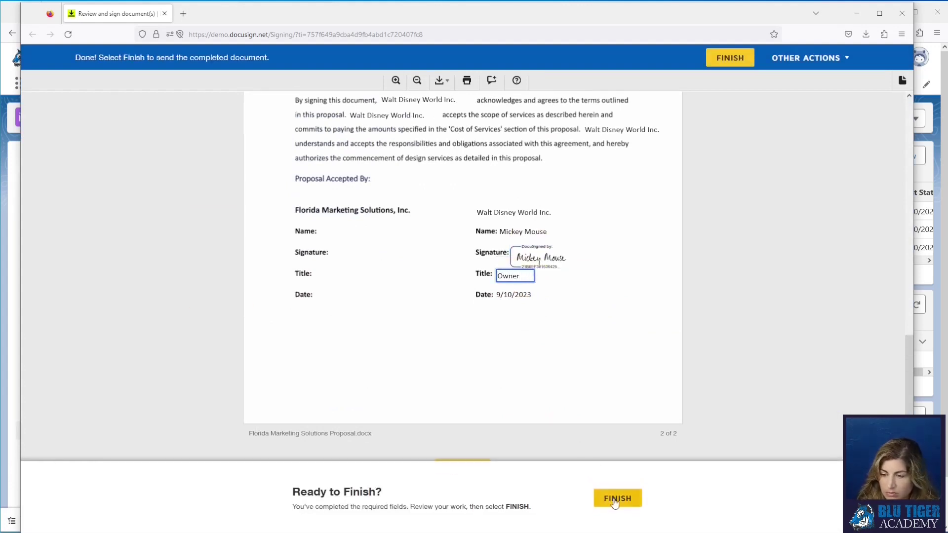
{"action": "left_click", "coordinate": [615, 498]}
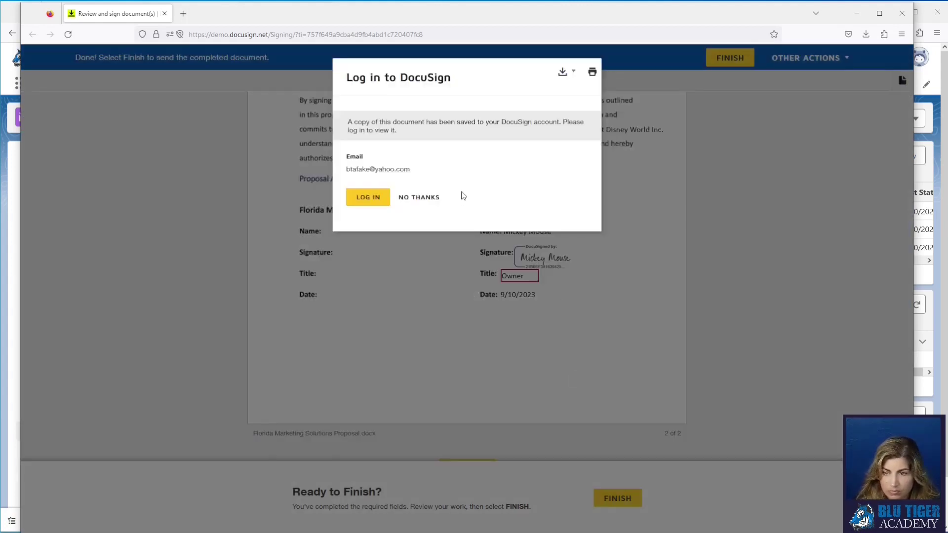
{"action": "left_click", "coordinate": [420, 198]}
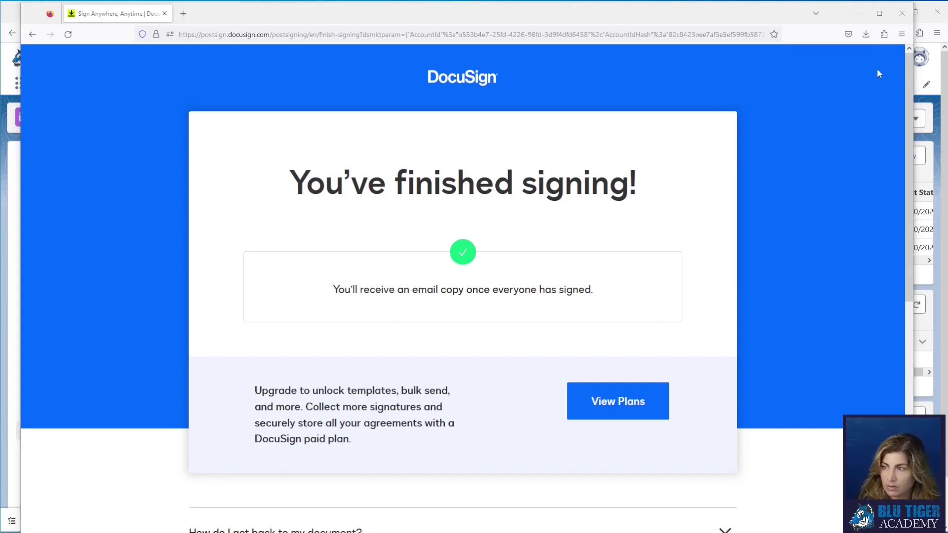
{"action": "left_click", "coordinate": [902, 13]}
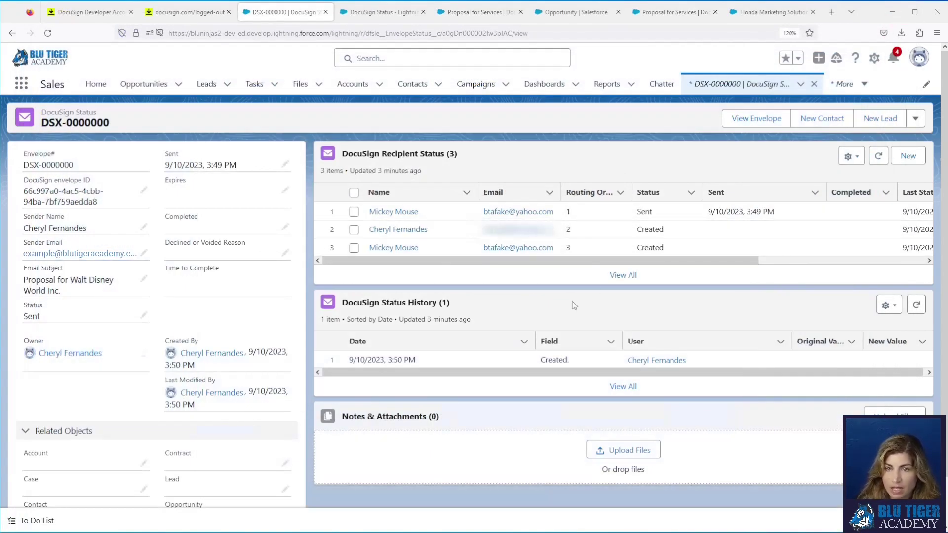
Step: Open the Walt Disney World opportunity and refresh DocuSign Status until the envelope shows Completed and Closed Won
{"action": "scroll", "coordinate": [225, 326], "scroll_direction": "down", "scroll_amount": 2}
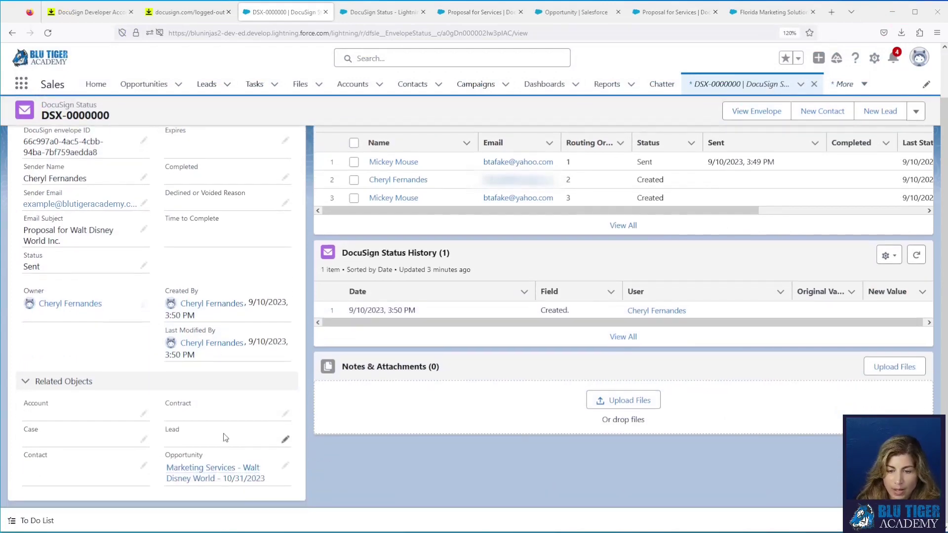
{"action": "left_click", "coordinate": [218, 476]}
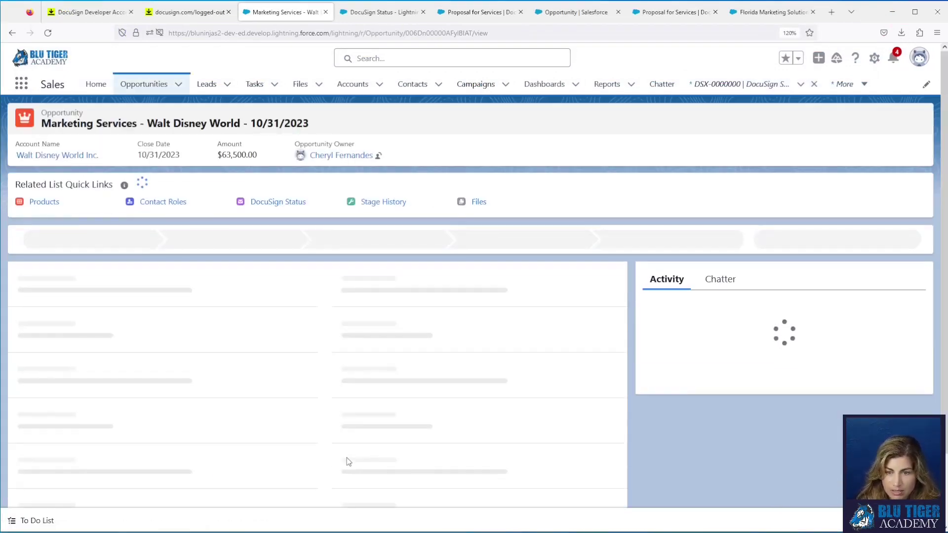
{"action": "mouse_move", "coordinate": [296, 203]}
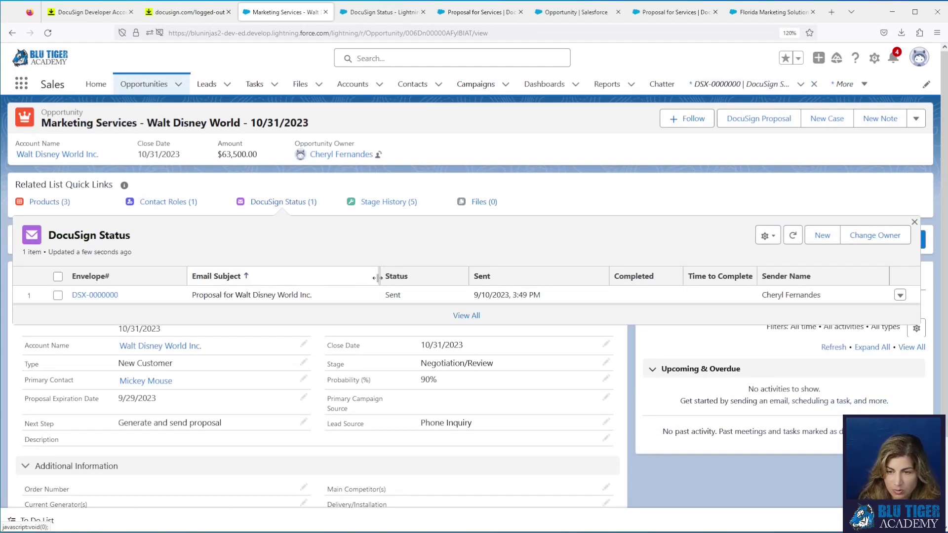
{"action": "left_click", "coordinate": [794, 238]}
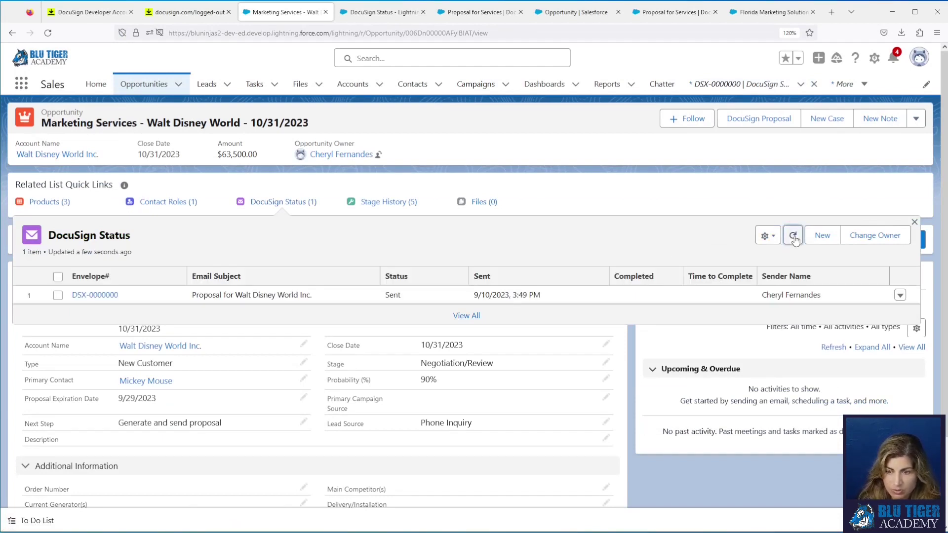
{"action": "left_click", "coordinate": [794, 239]}
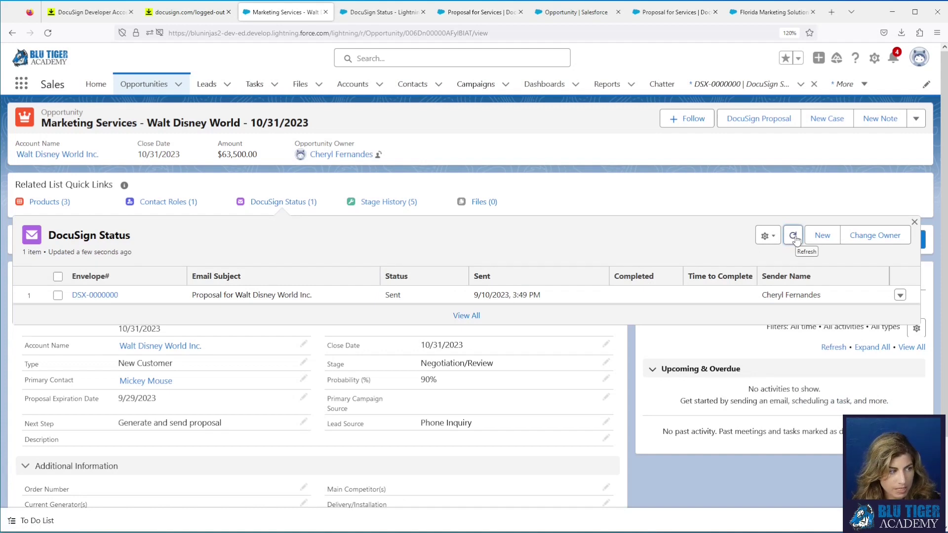
{"action": "left_click", "coordinate": [793, 237]}
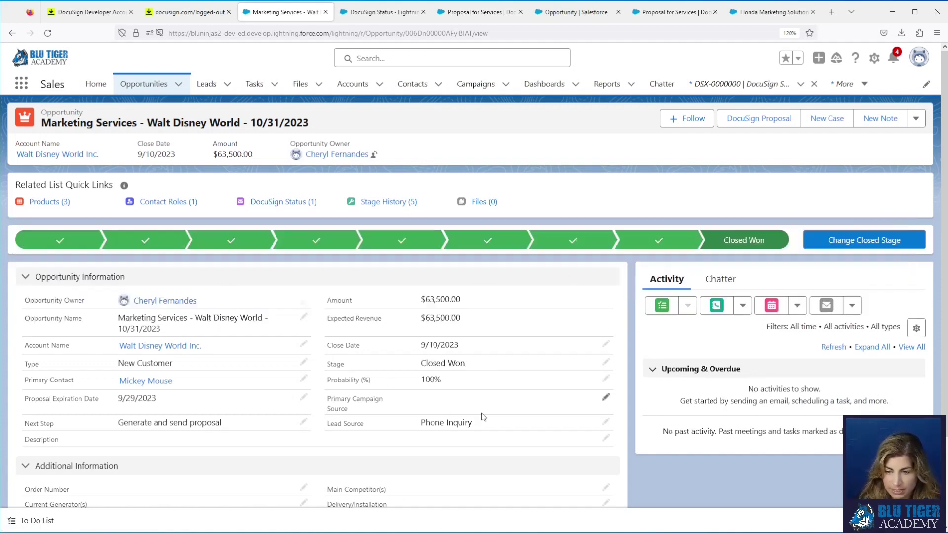
{"action": "left_click_drag", "start_coordinate": [476, 371], "coordinate": [417, 370]}
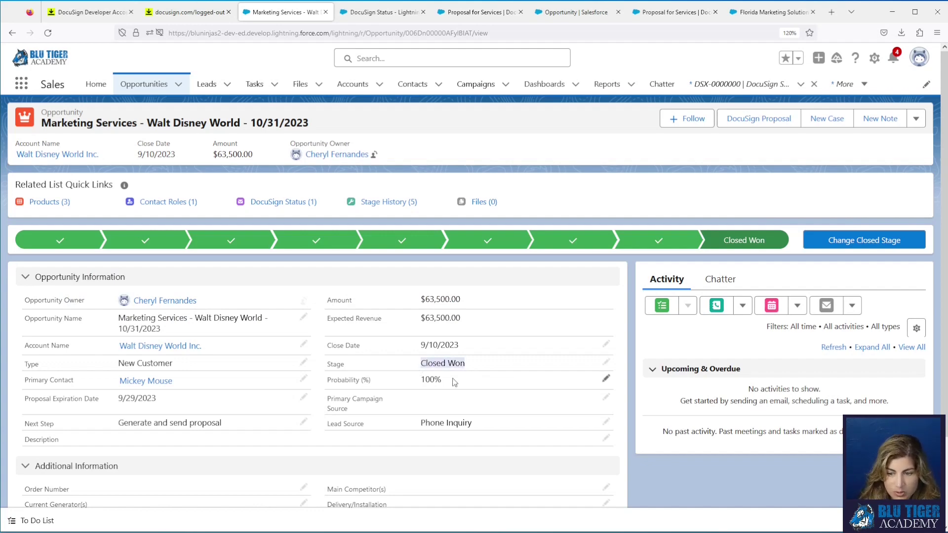
{"action": "mouse_move", "coordinate": [489, 211]}
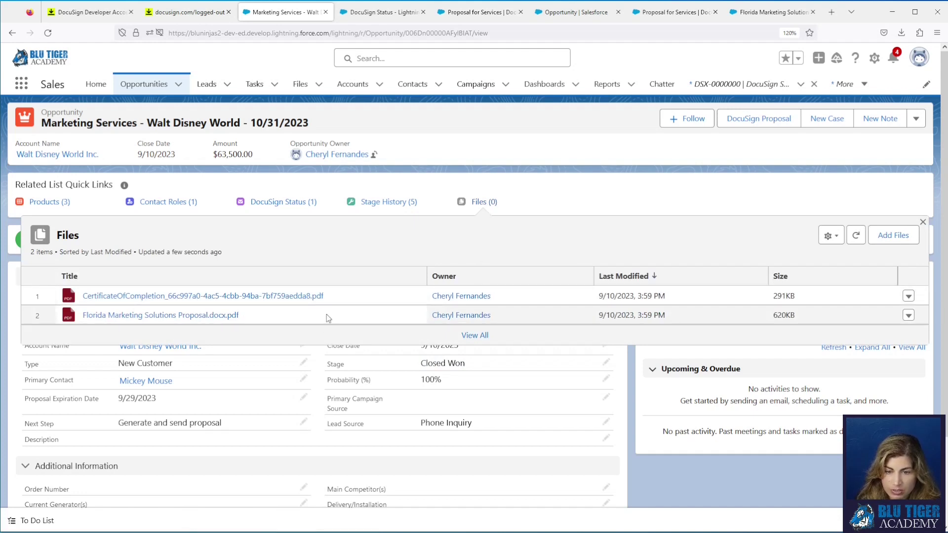
{"action": "left_click_drag", "start_coordinate": [257, 319], "coordinate": [81, 319]}
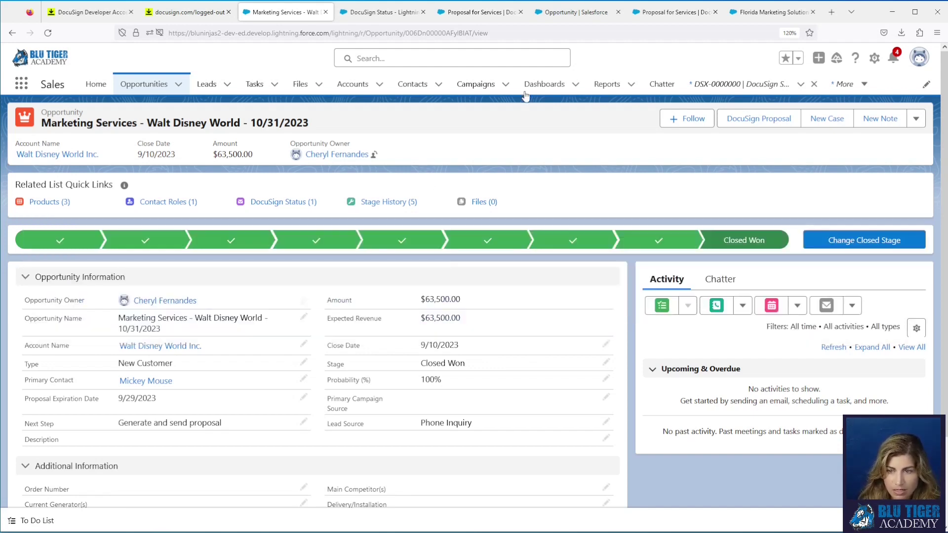
{"action": "mouse_move", "coordinate": [300, 206]}
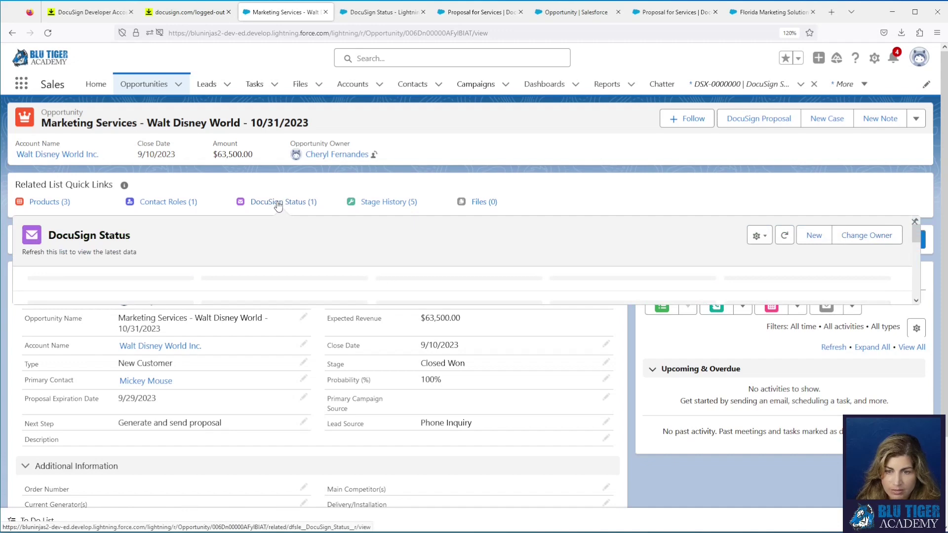
{"action": "left_click", "coordinate": [278, 202]}
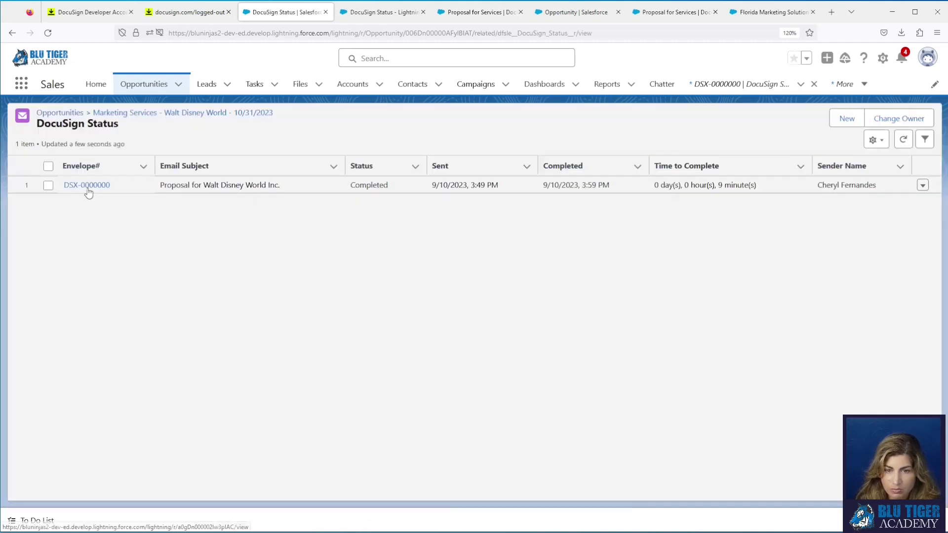
{"action": "left_click", "coordinate": [87, 189]}
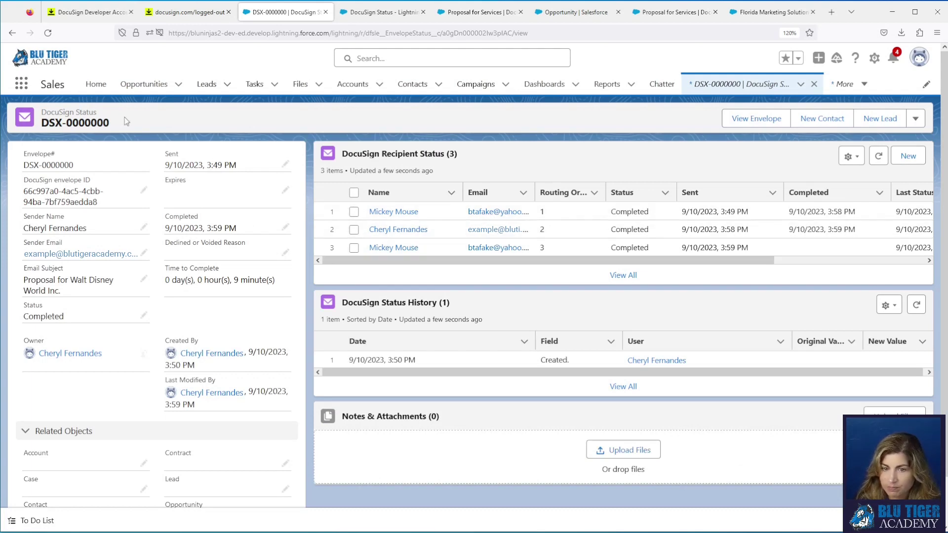
{"action": "left_click", "coordinate": [13, 33]}
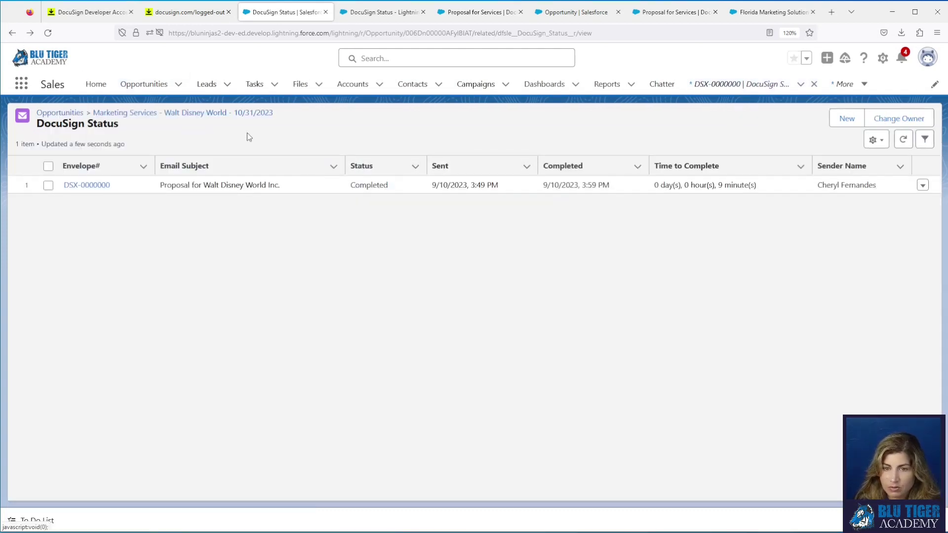
{"action": "left_click", "coordinate": [233, 114]}
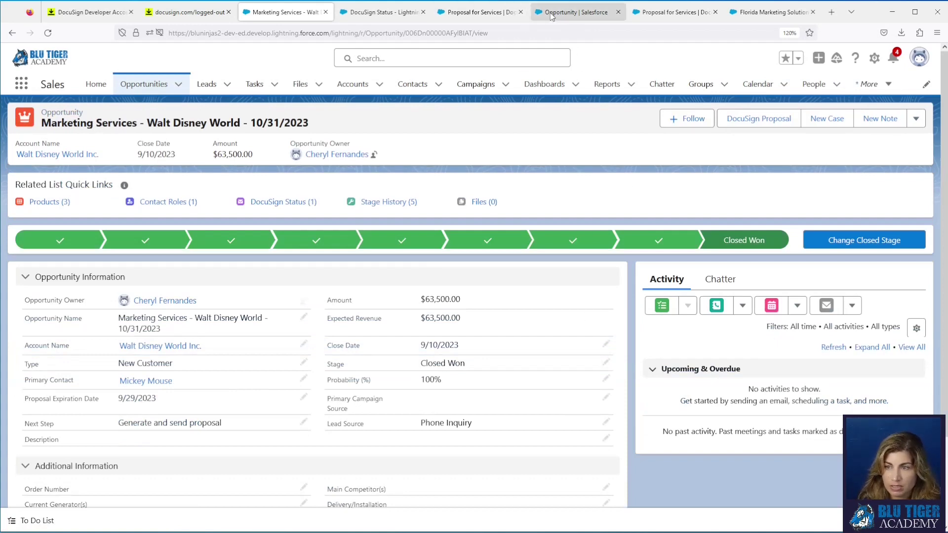
Step: Open the Opportunity Record Page from the Opportunity Lightning Record Pages and start editing it
{"action": "left_click", "coordinate": [573, 19]}
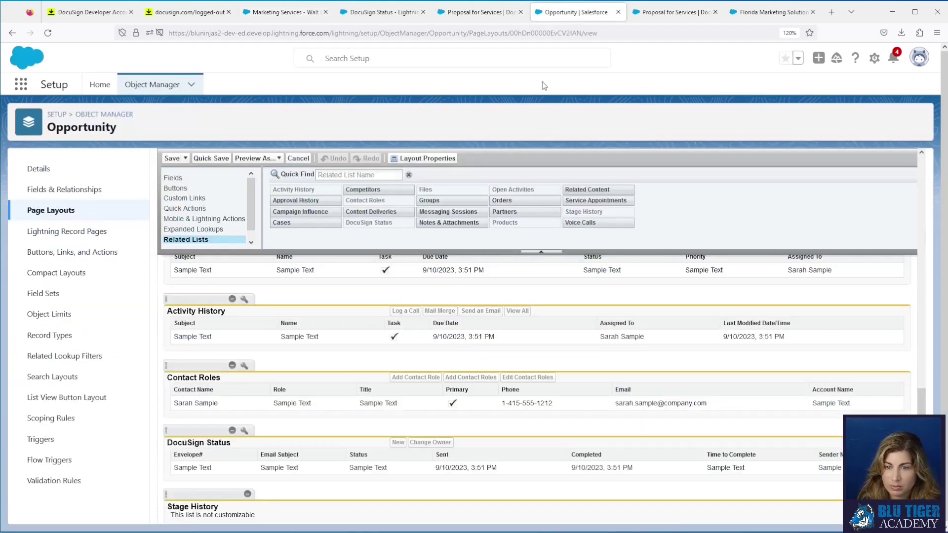
{"action": "left_click", "coordinate": [78, 237]}
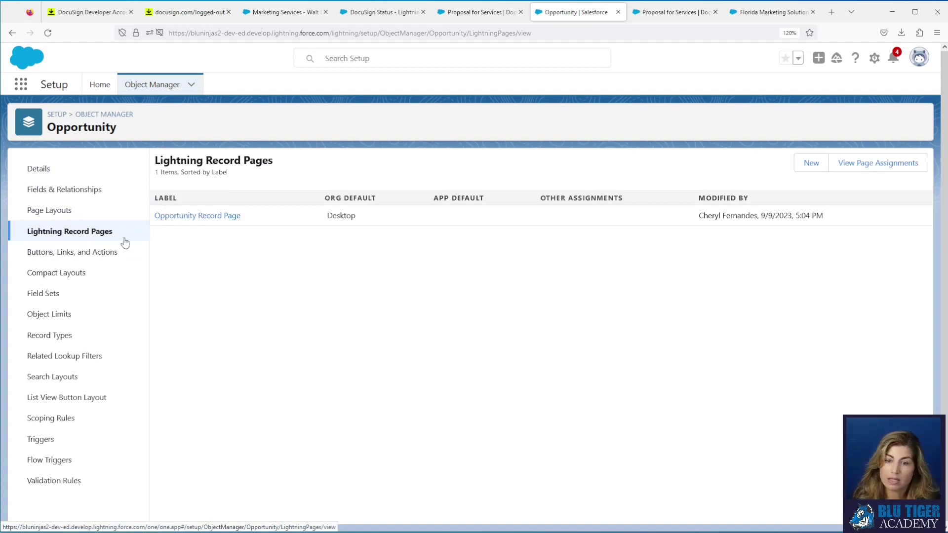
{"action": "left_click", "coordinate": [218, 218]}
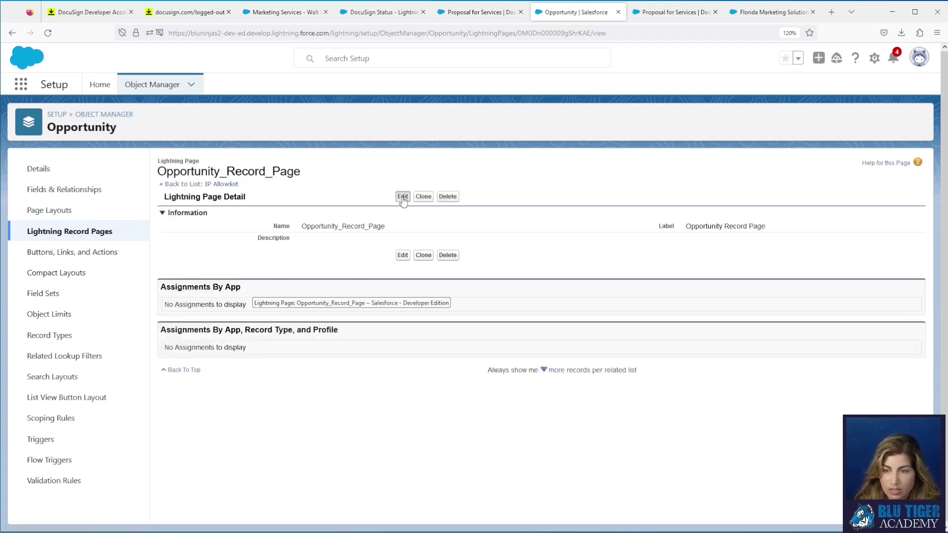
{"action": "left_click", "coordinate": [403, 198]}
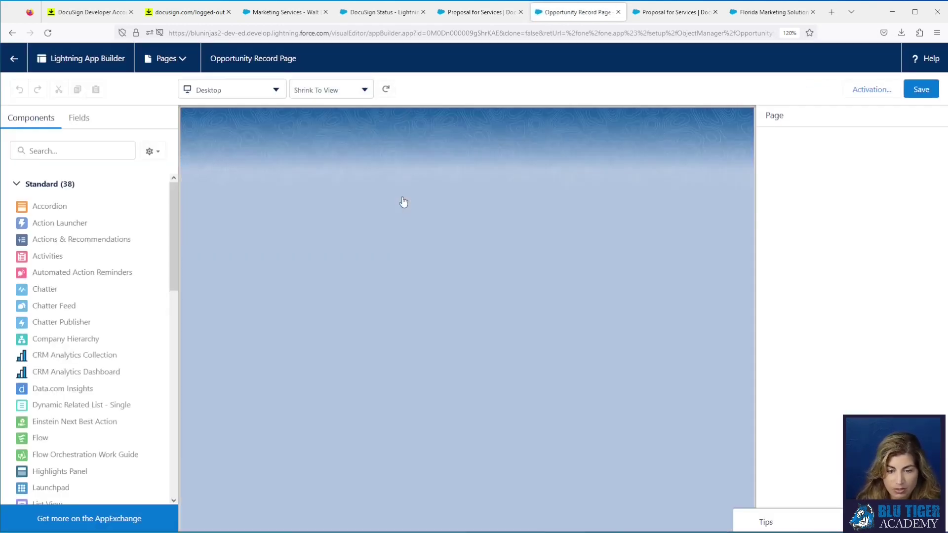
Step: Add a Tabs component above the opportunity details with the Details tab placed first
{"action": "scroll", "coordinate": [115, 329], "scroll_direction": "down", "scroll_amount": 10}
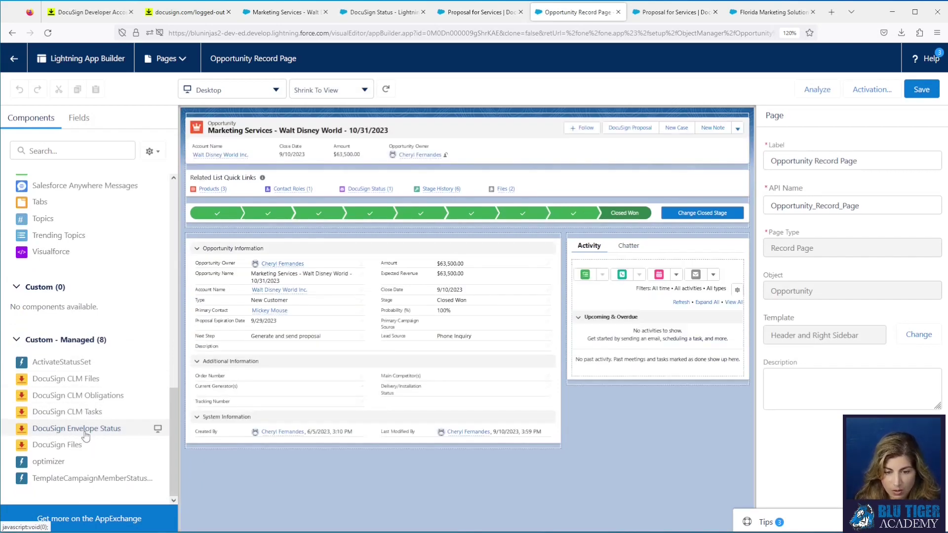
{"action": "scroll", "coordinate": [85, 434], "scroll_direction": "up", "scroll_amount": 8}
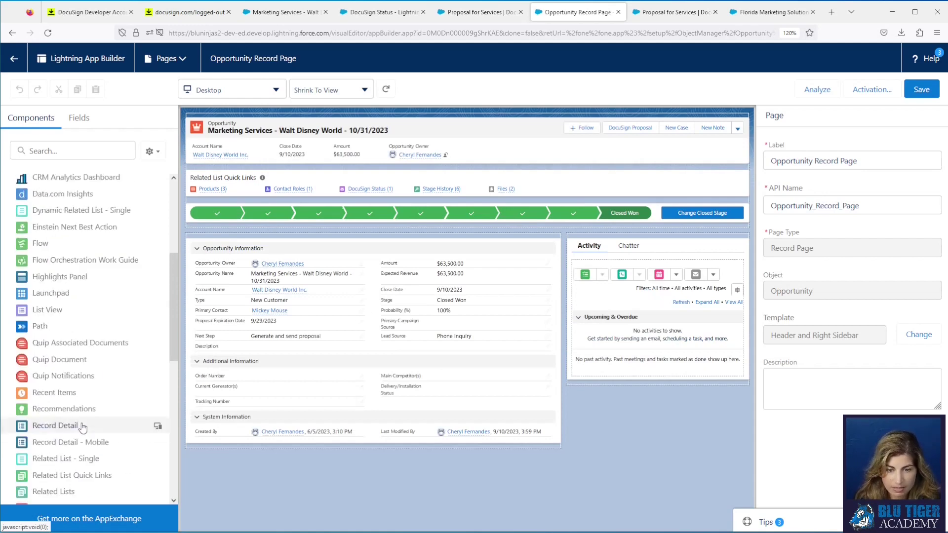
{"action": "scroll", "coordinate": [75, 422], "scroll_direction": "down", "scroll_amount": 4}
{"action": "left_click_drag", "start_coordinate": [59, 394], "coordinate": [339, 251]}
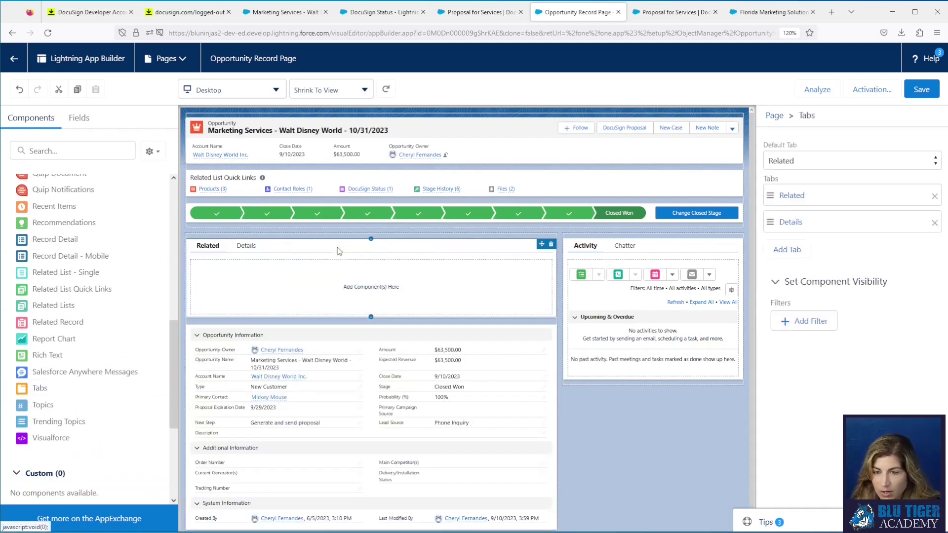
{"action": "left_click_drag", "start_coordinate": [769, 221], "coordinate": [790, 181]}
{"action": "left_click", "coordinate": [790, 163]}
{"action": "left_click", "coordinate": [790, 209]}
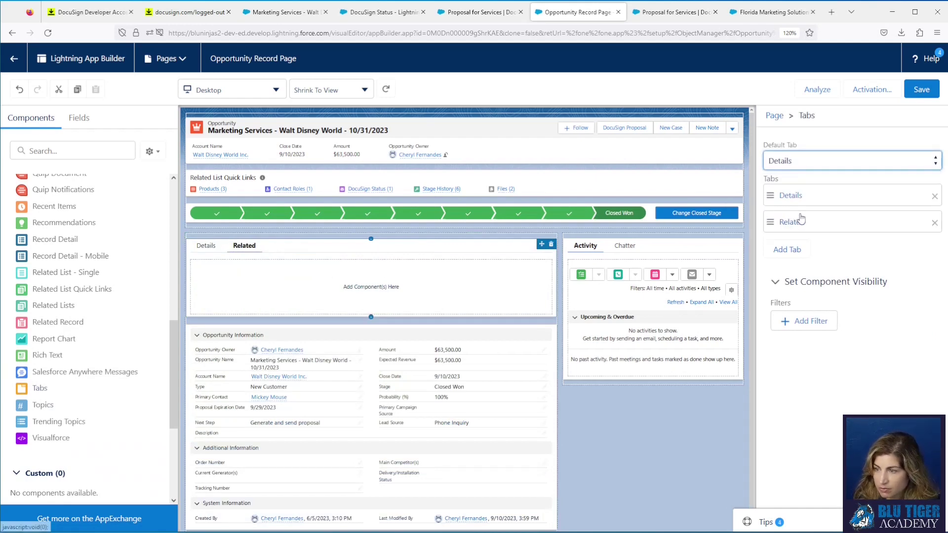
Step: Rename the Related tab to the custom label DocuSign
{"action": "left_click", "coordinate": [796, 222]}
{"action": "left_click", "coordinate": [604, 242]}
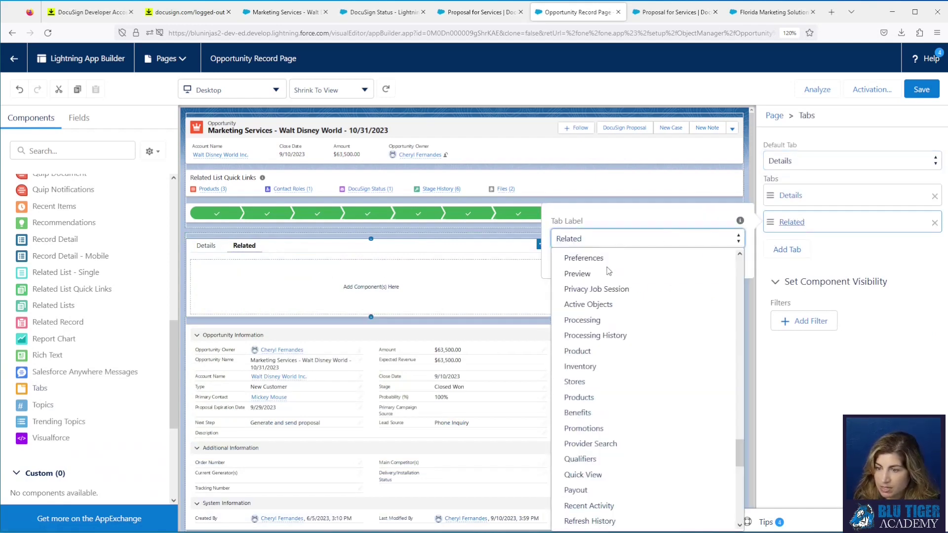
{"action": "scroll", "coordinate": [619, 334], "scroll_direction": "up", "scroll_amount": 15}
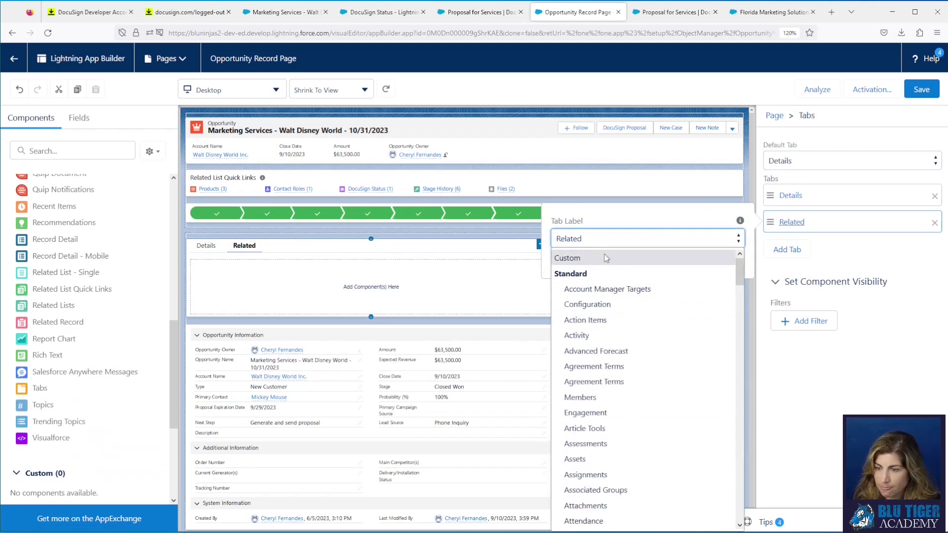
{"action": "left_click", "coordinate": [610, 257]}
{"action": "left_click", "coordinate": [563, 240]}
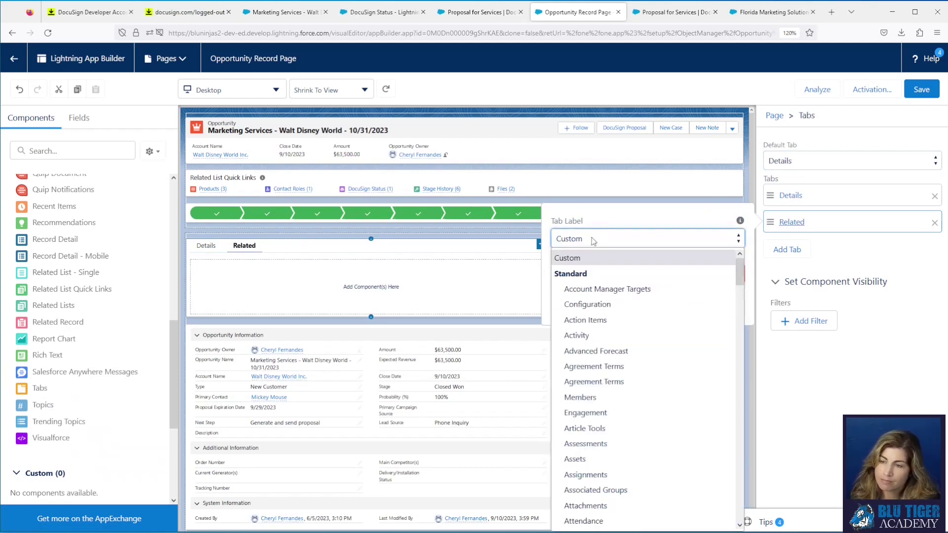
{"action": "left_click", "coordinate": [600, 256]}
{"action": "left_click", "coordinate": [594, 272]}
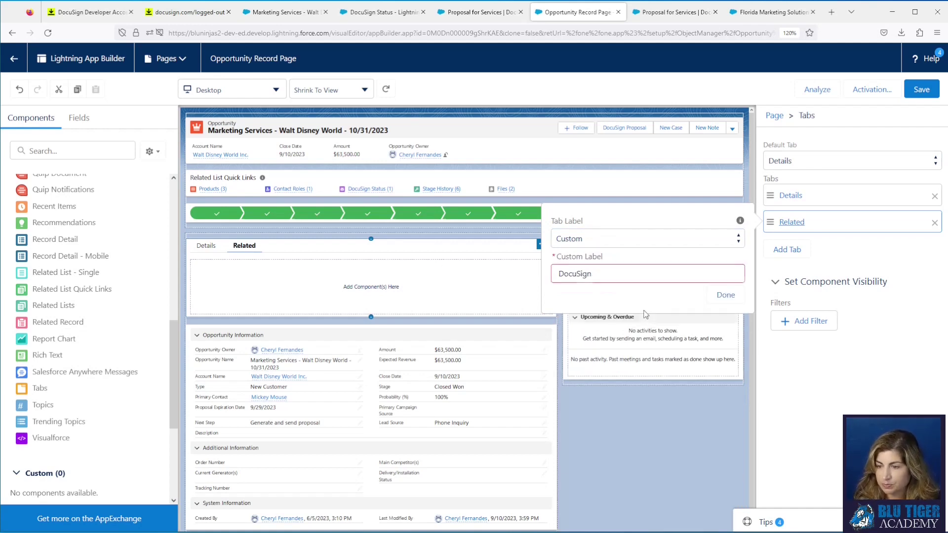
{"action": "left_click", "coordinate": [722, 306]}
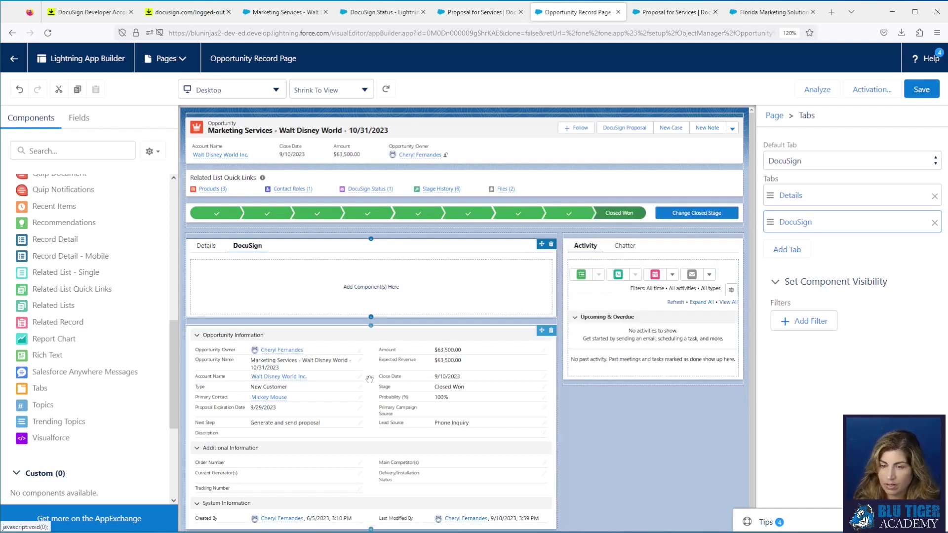
{"action": "left_click", "coordinate": [789, 196]}
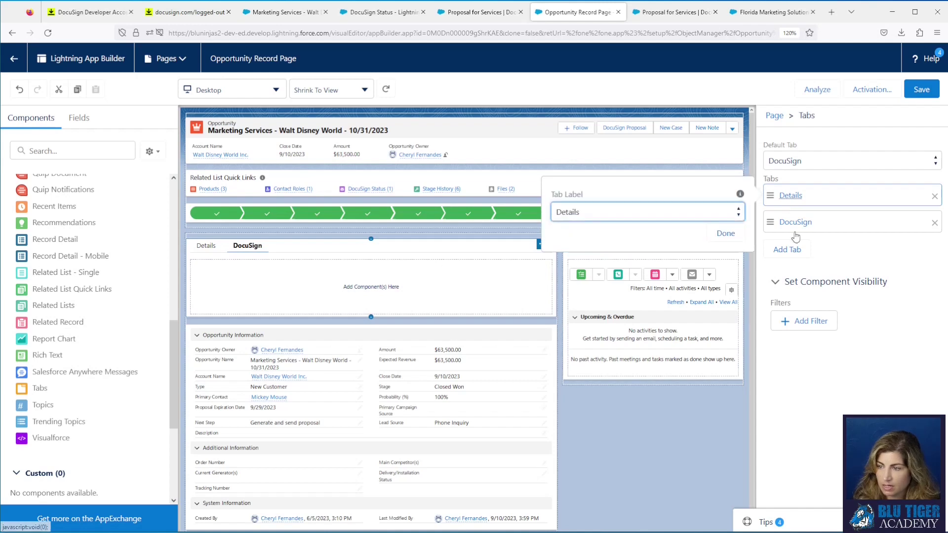
{"action": "left_click", "coordinate": [767, 195]}
Step: Move Record Detail into the Details tab, put DocuSign Envelope Status in the DocuSign tab, and save
{"action": "left_click", "coordinate": [204, 245]}
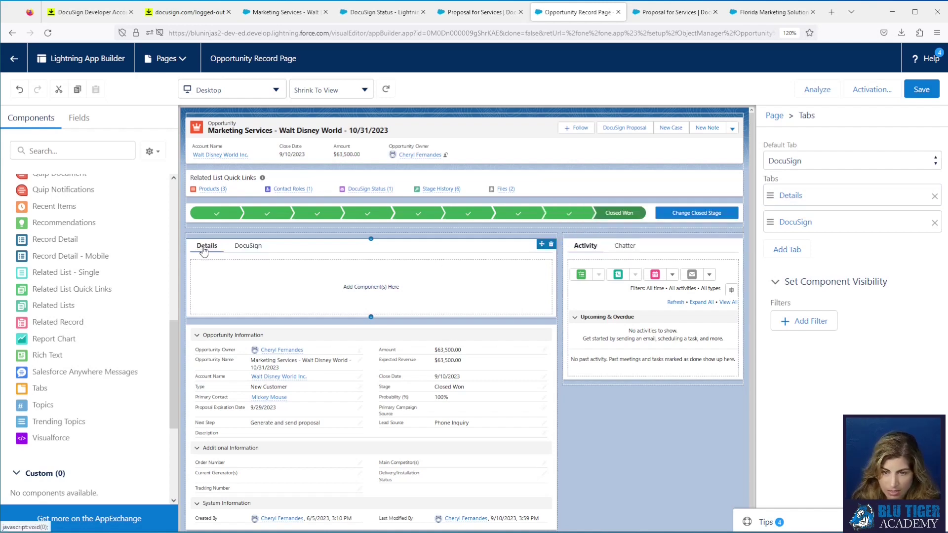
{"action": "left_click_drag", "start_coordinate": [254, 360], "coordinate": [256, 293]}
{"action": "left_click", "coordinate": [249, 249]}
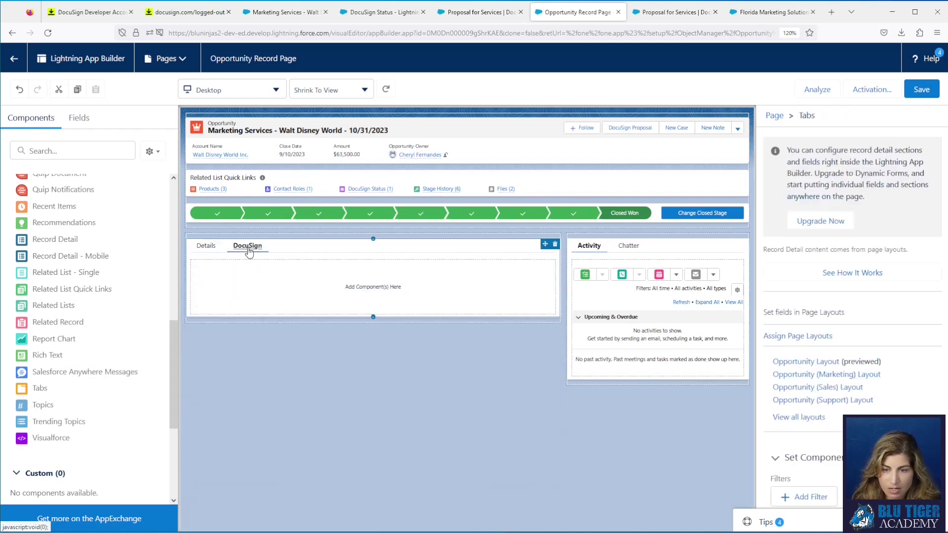
{"action": "scroll", "coordinate": [140, 352], "scroll_direction": "down", "scroll_amount": 3}
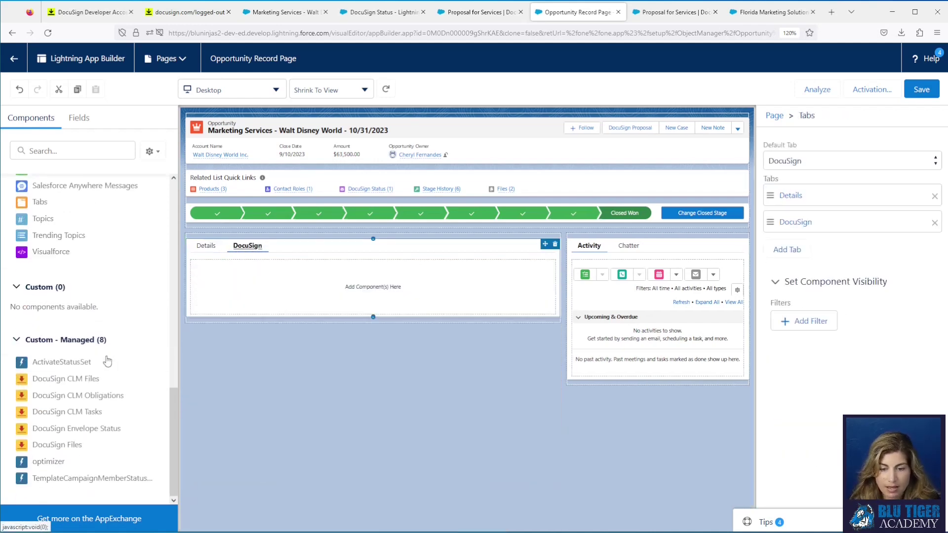
{"action": "left_click_drag", "start_coordinate": [101, 427], "coordinate": [265, 312]}
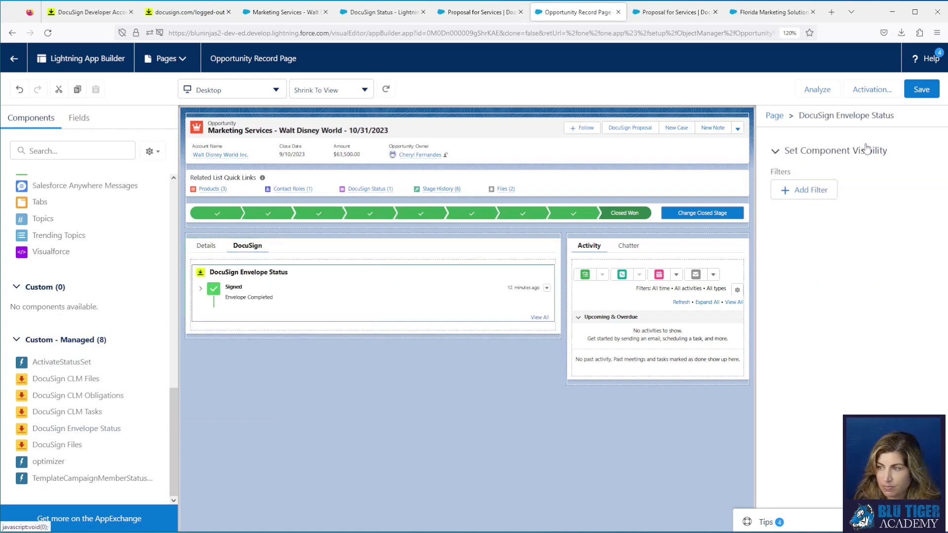
{"action": "left_click", "coordinate": [921, 90]}
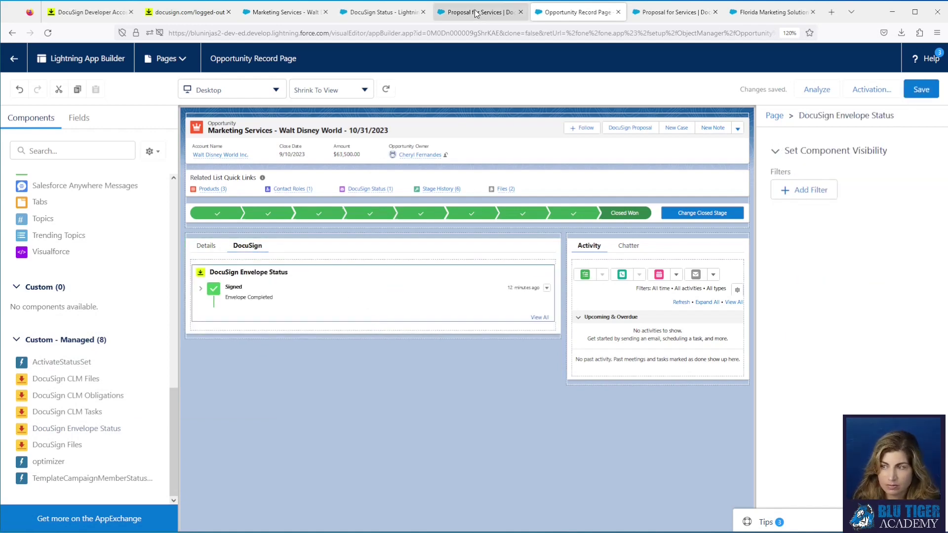
Step: Reload the Marketing Services opportunity and expand the Signed envelope's details in the new DocuSign tab
{"action": "left_click", "coordinate": [295, 16]}
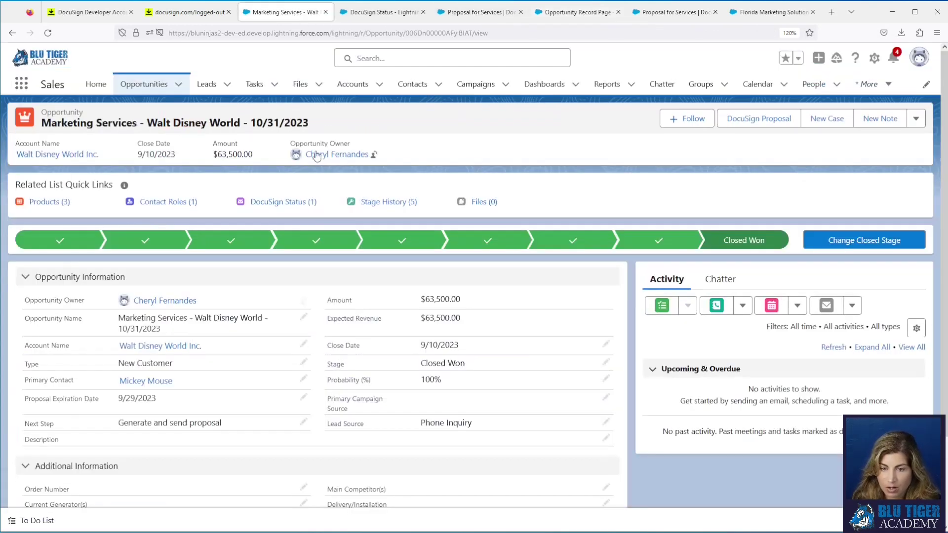
{"action": "left_click", "coordinate": [48, 37]}
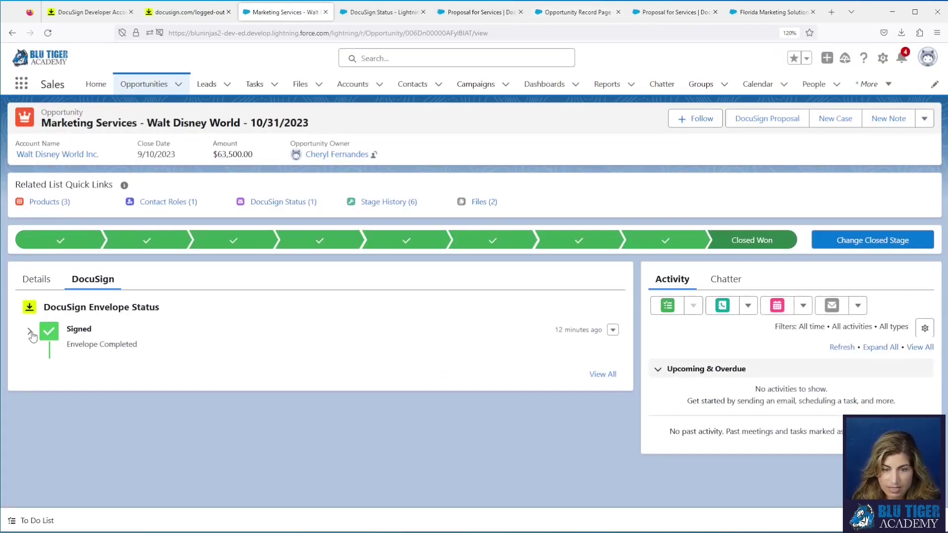
{"action": "left_click", "coordinate": [30, 331]}
{"action": "scroll", "coordinate": [193, 378], "scroll_direction": "down", "scroll_amount": 2}
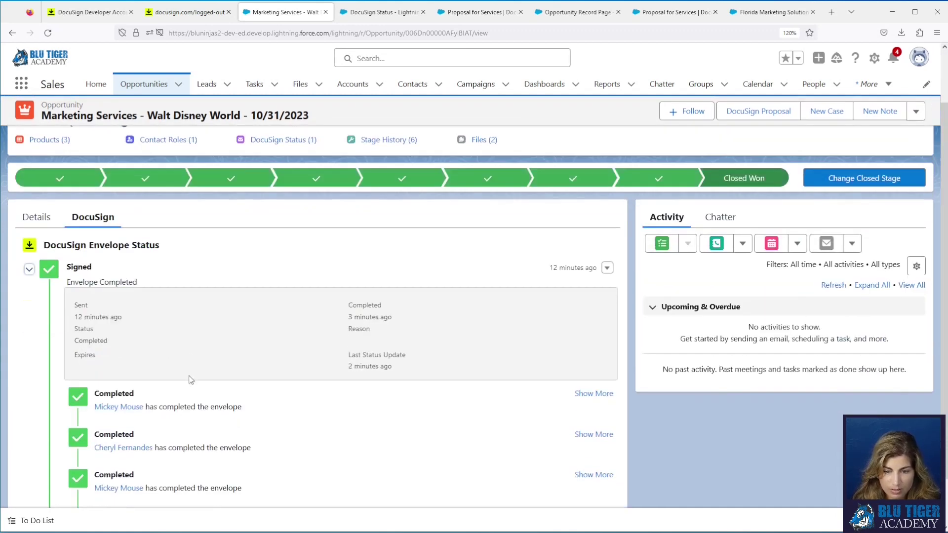
{"action": "left_click", "coordinate": [608, 268]}
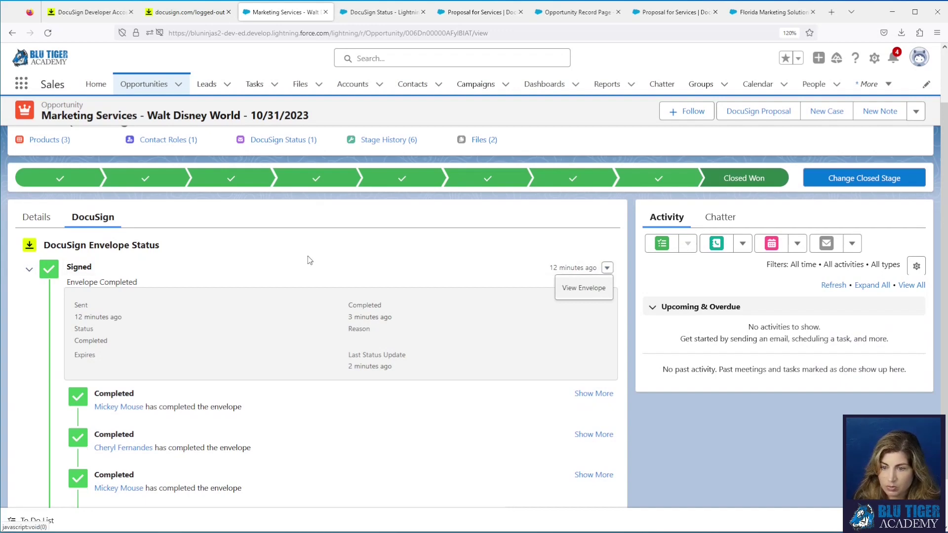
{"action": "scroll", "coordinate": [307, 261], "scroll_direction": "up", "scroll_amount": 2}
{"action": "left_click", "coordinate": [184, 290]}
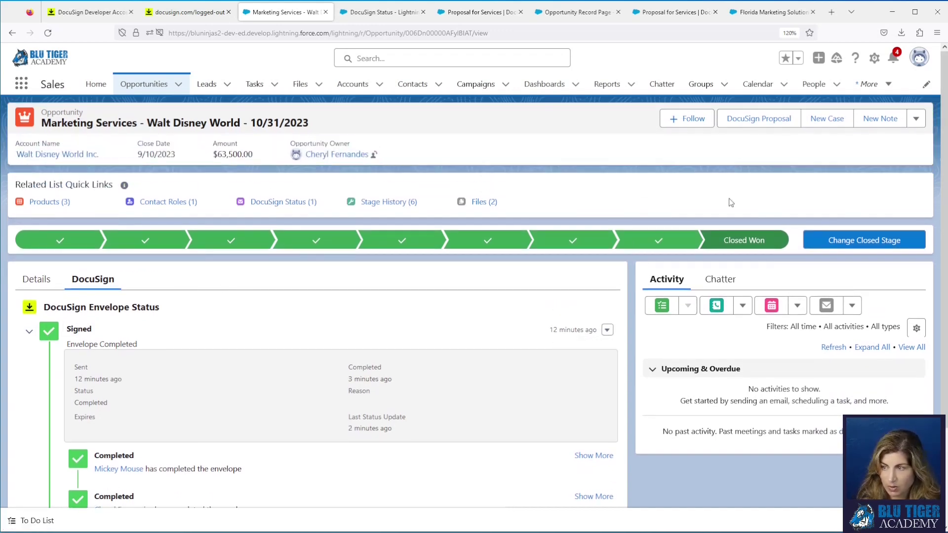
Step: Send a DocuSign Proposal envelope through the Documents, Recipients and editor steps, then return to the record
{"action": "left_click", "coordinate": [746, 122]}
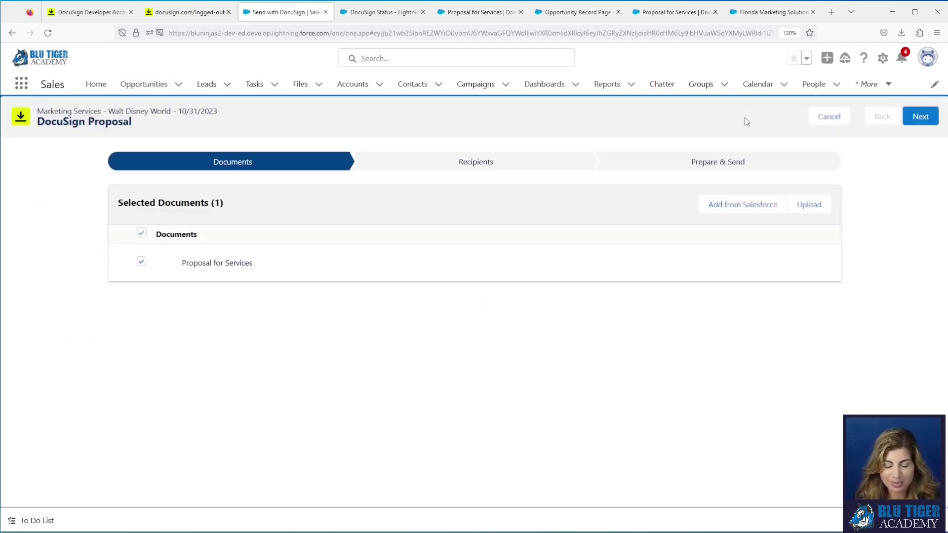
{"action": "left_click", "coordinate": [919, 124]}
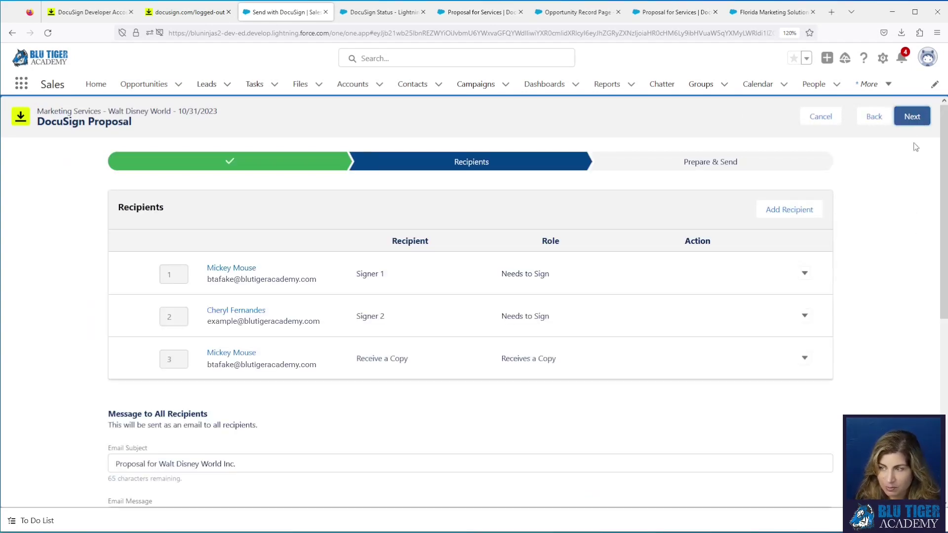
{"action": "left_click", "coordinate": [912, 119]}
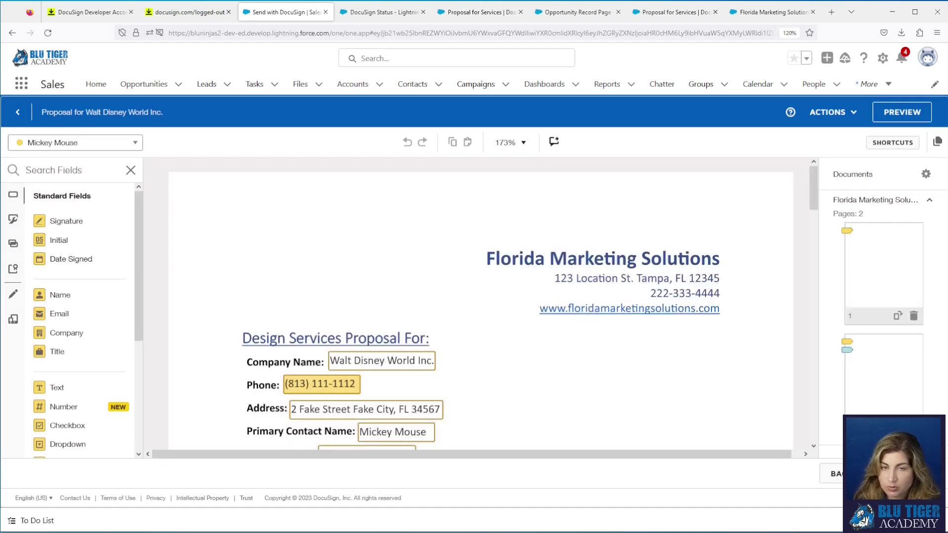
{"action": "left_click", "coordinate": [903, 474]}
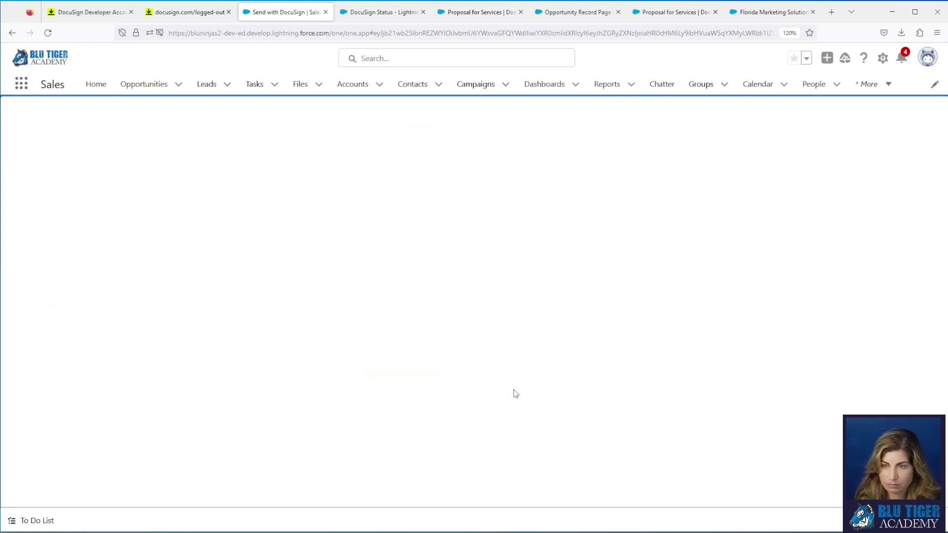
{"action": "left_click", "coordinate": [477, 304]}
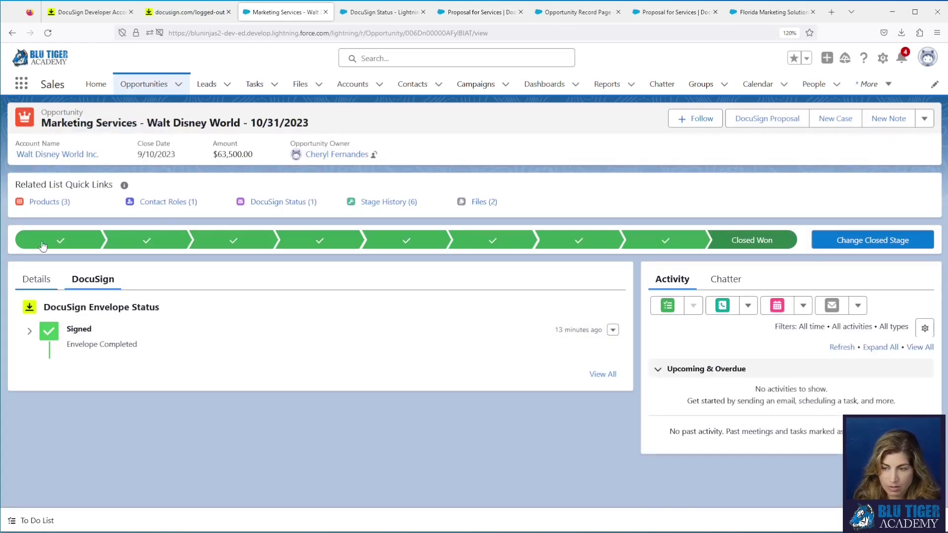
Step: View all envelope statuses, reload the opportunity, and open the Sent for Signature envelope's actions
{"action": "left_click", "coordinate": [603, 374]}
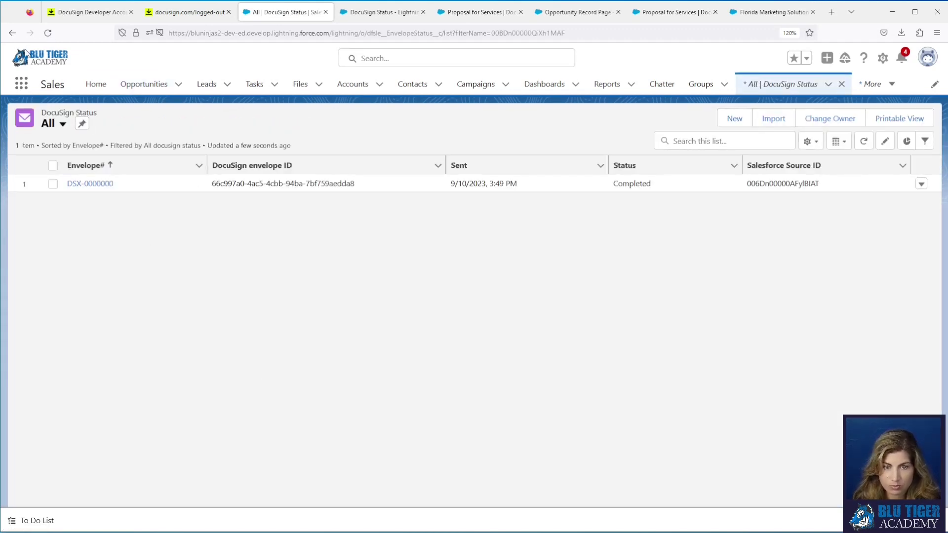
{"action": "left_click", "coordinate": [11, 33]}
{"action": "left_click", "coordinate": [47, 33]}
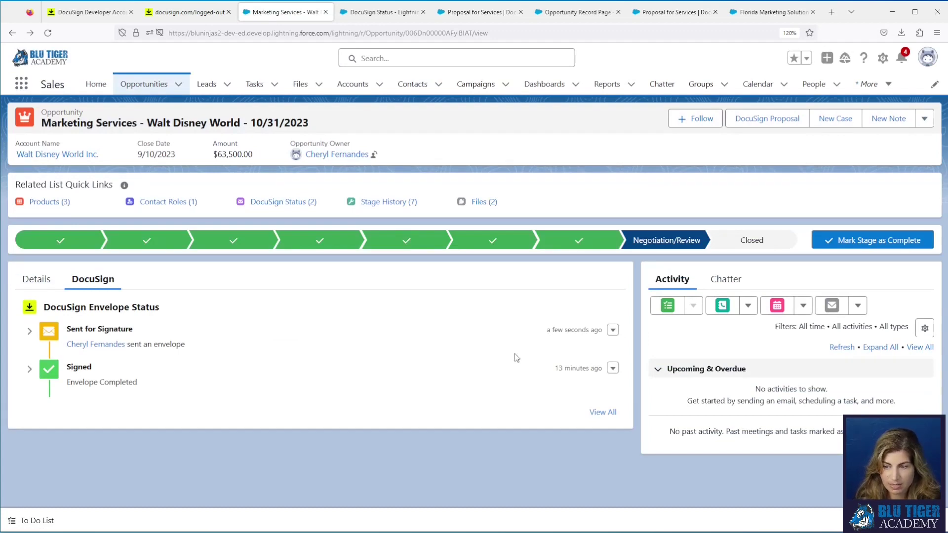
{"action": "mouse_move", "coordinate": [271, 206]}
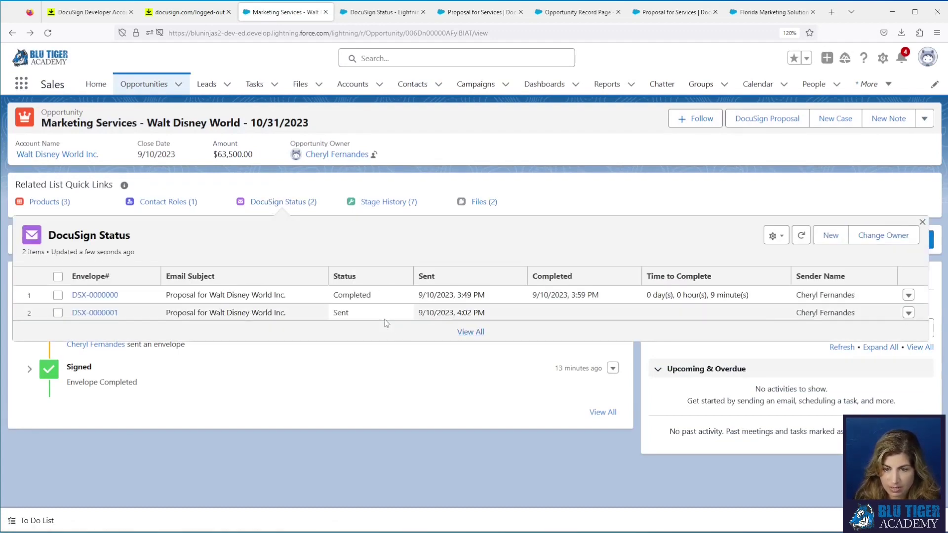
{"action": "left_click", "coordinate": [612, 329]}
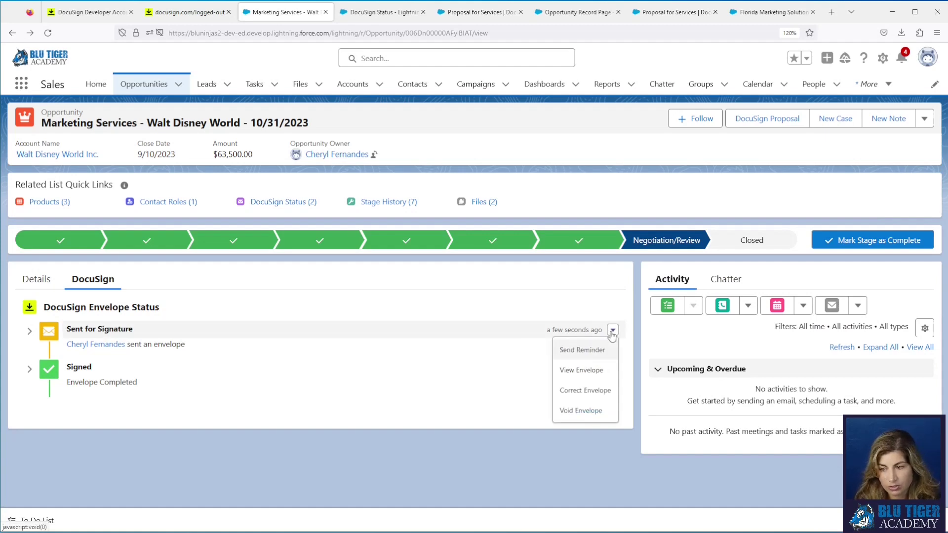
Step: Void the sent envelope with the reason 'Pricing was incorrect', then view the opportunity's Details
{"action": "left_click", "coordinate": [587, 411]}
{"action": "left_click", "coordinate": [413, 298]}
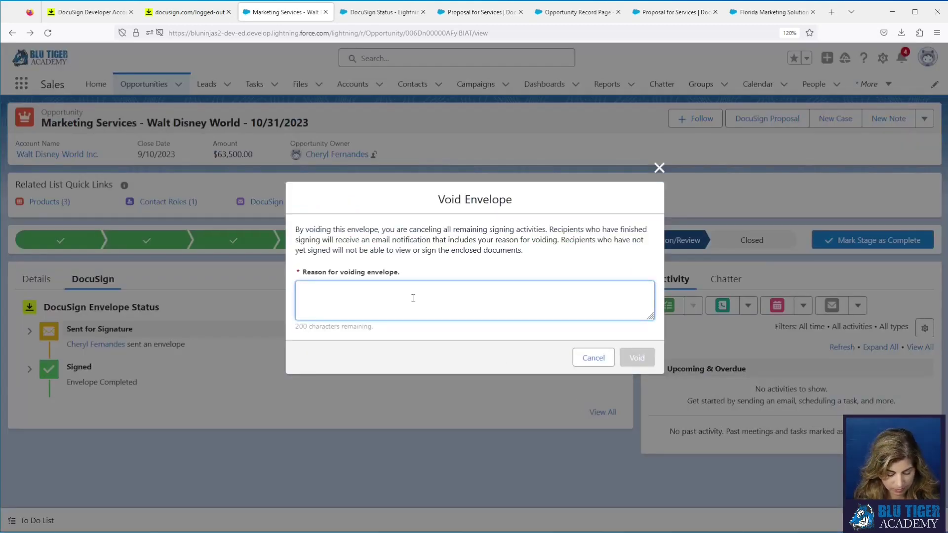
{"action": "type", "text": "Pricing was incorrect"}
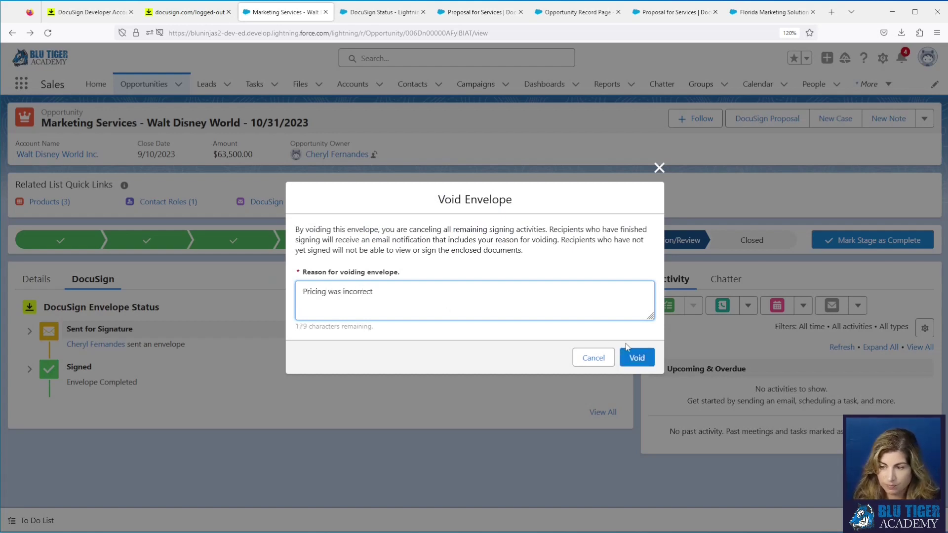
{"action": "left_click", "coordinate": [641, 359]}
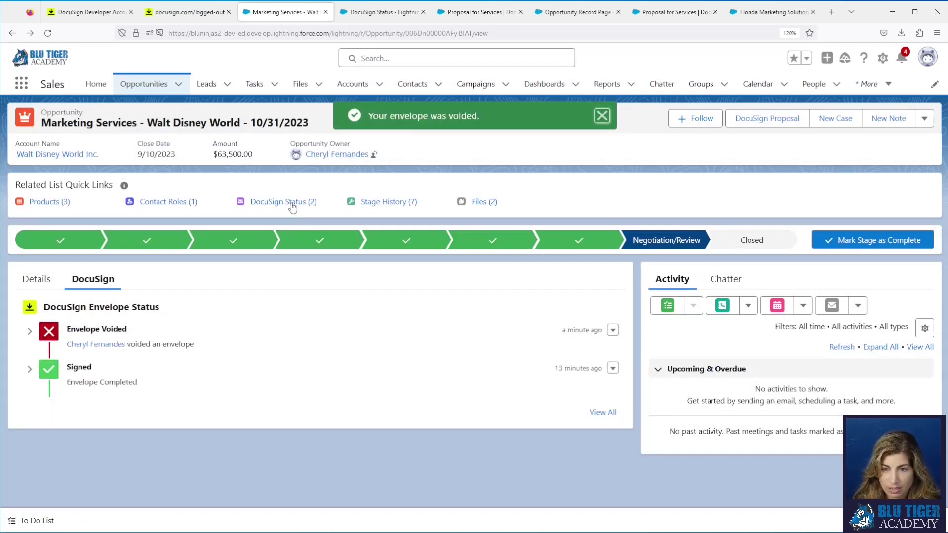
{"action": "mouse_move", "coordinate": [291, 205]}
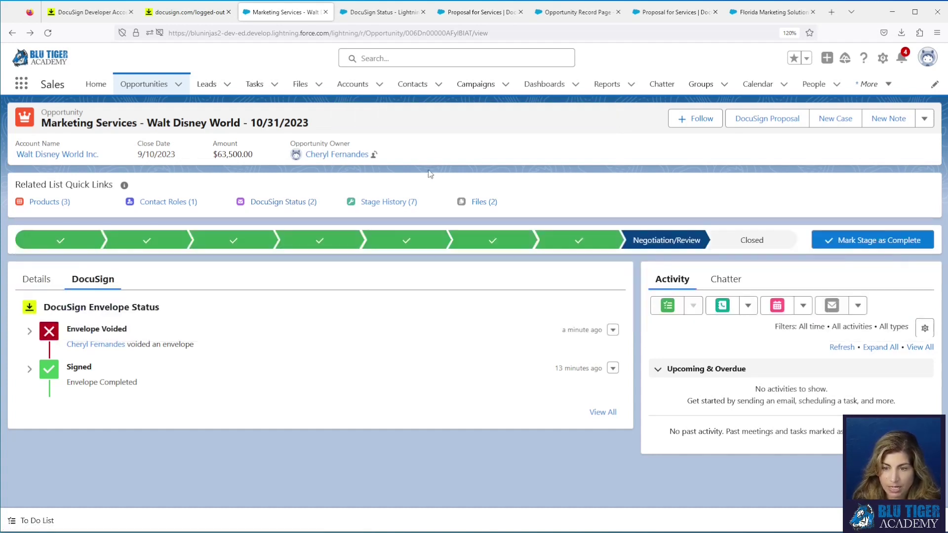
{"action": "left_click", "coordinate": [36, 279]}
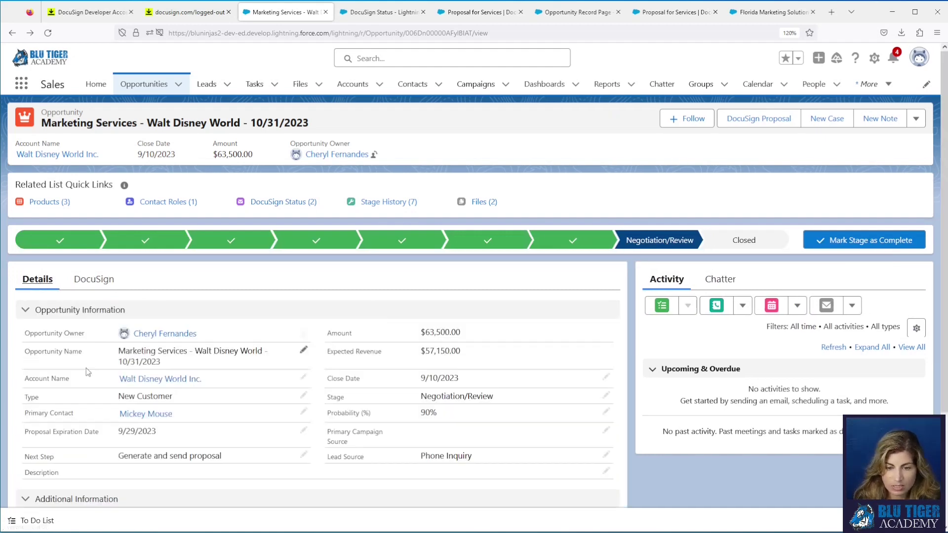
{"action": "mouse_move", "coordinate": [179, 381]}
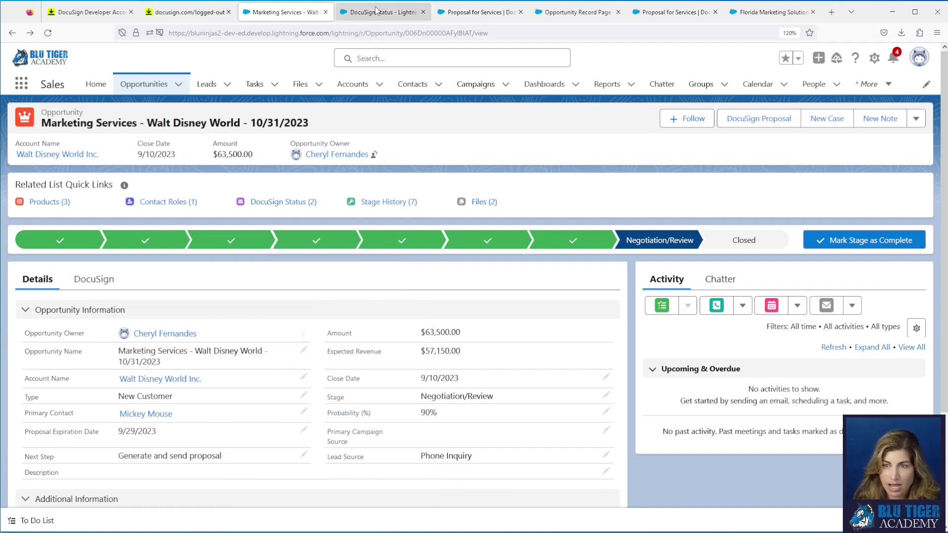
Step: Edit the Proposal for Services template and advance past Documents, Recipients and Merge Fields to Place Fields
{"action": "left_click", "coordinate": [462, 12]}
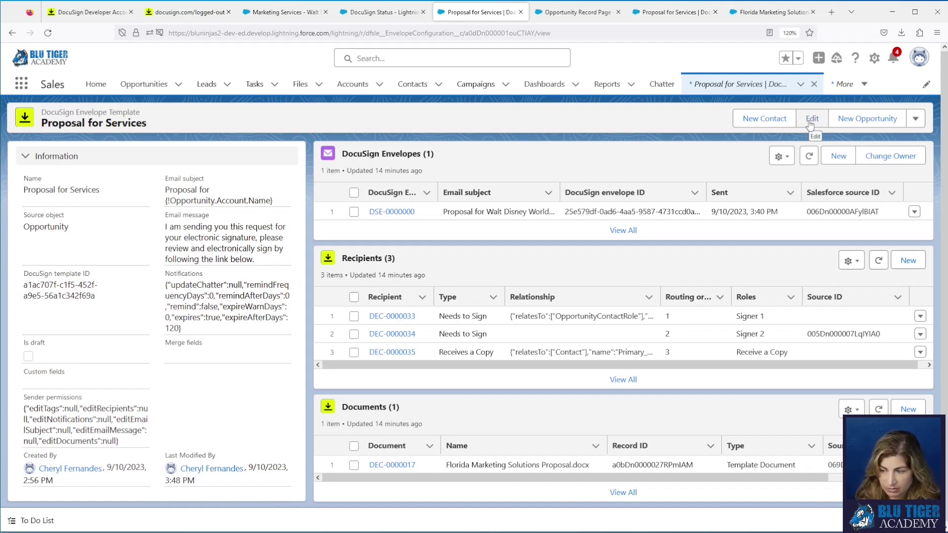
{"action": "left_click", "coordinate": [811, 119]}
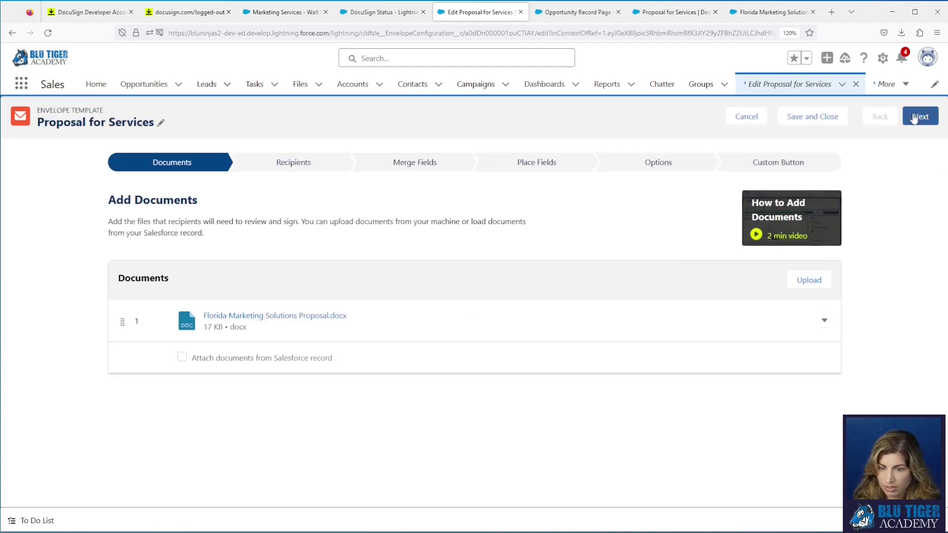
{"action": "left_click", "coordinate": [914, 118]}
{"action": "left_click", "coordinate": [912, 117]}
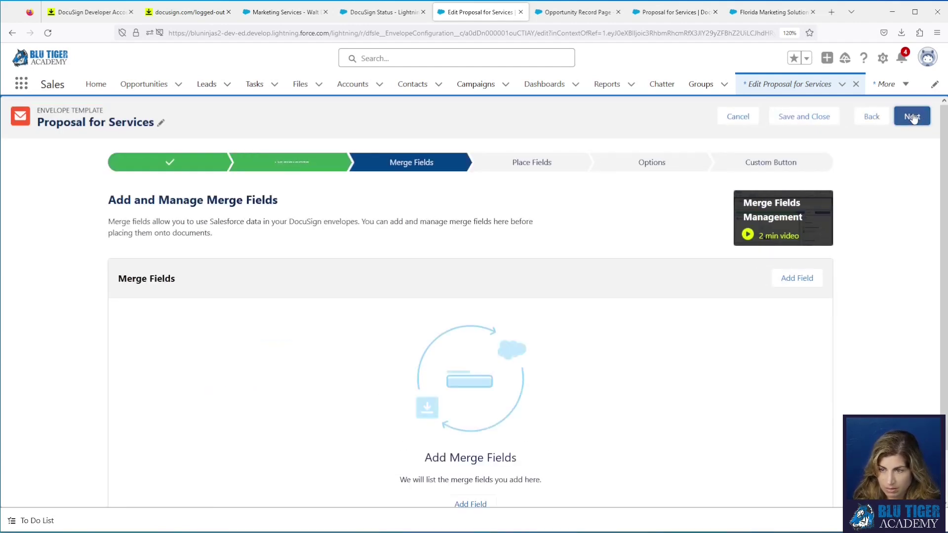
{"action": "left_click", "coordinate": [914, 117]}
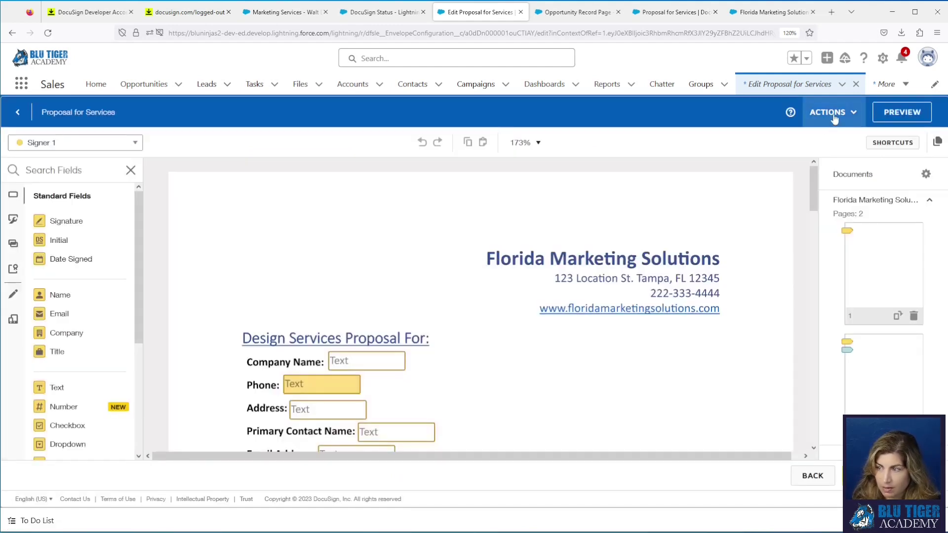
Step: Rename the template's document to 'Florida Marketing Solutions Proposal' in Edit Documents
{"action": "left_click", "coordinate": [834, 117]}
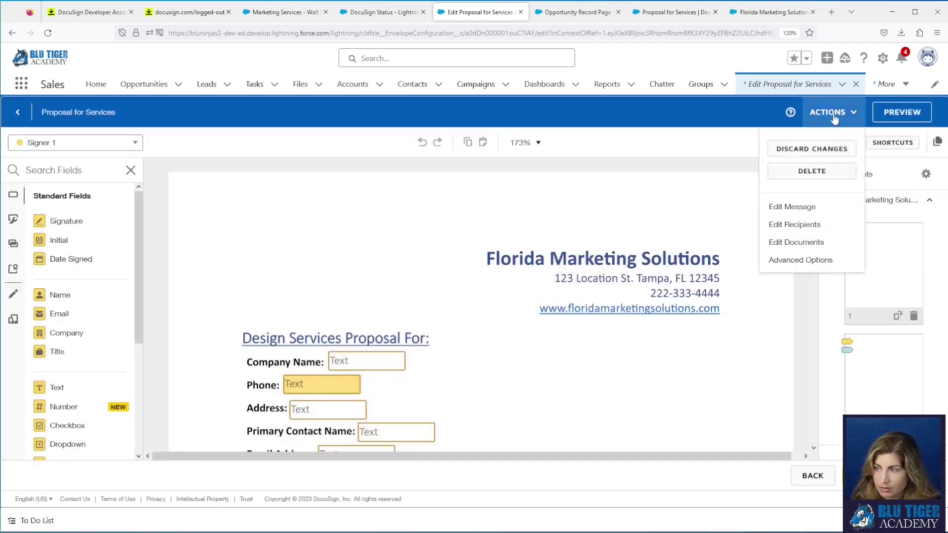
{"action": "left_click", "coordinate": [797, 242]}
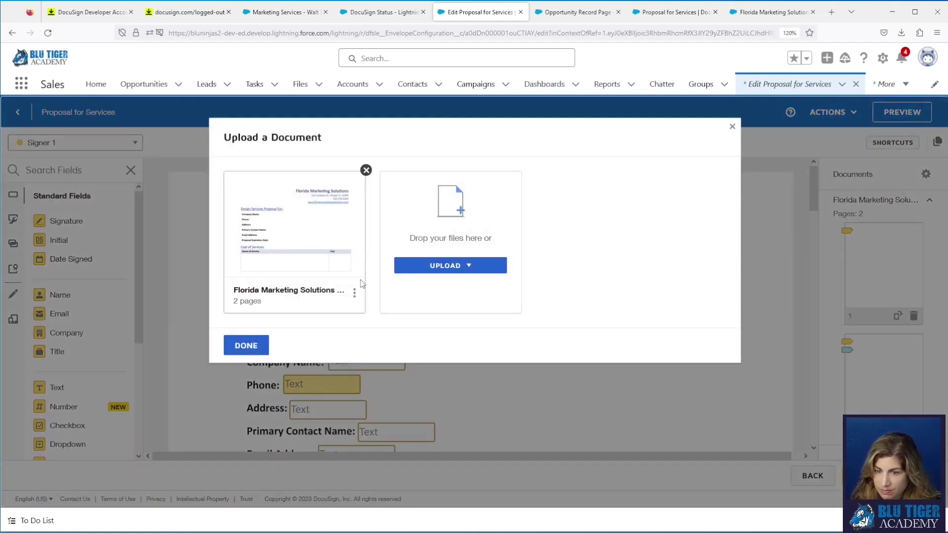
{"action": "left_click", "coordinate": [354, 294]}
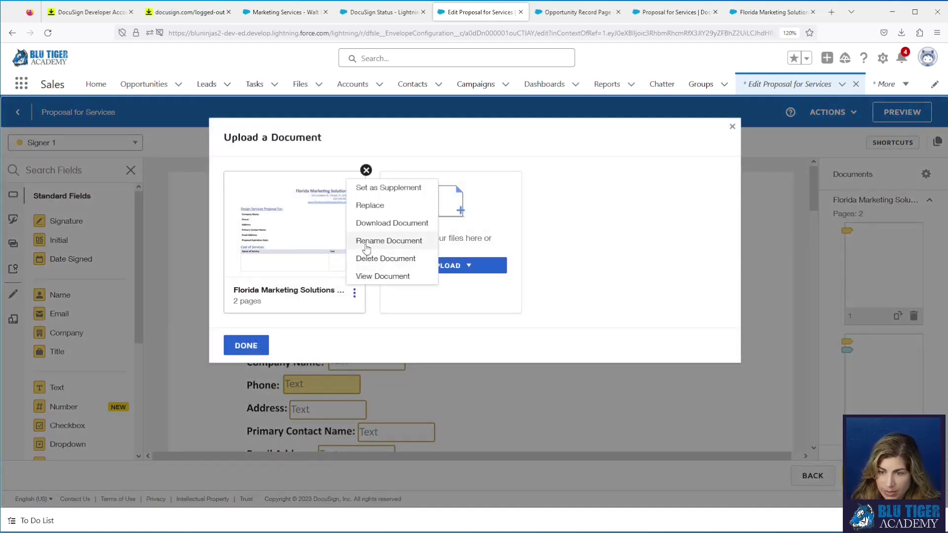
{"action": "left_click", "coordinate": [368, 241]}
{"action": "left_click", "coordinate": [545, 192]}
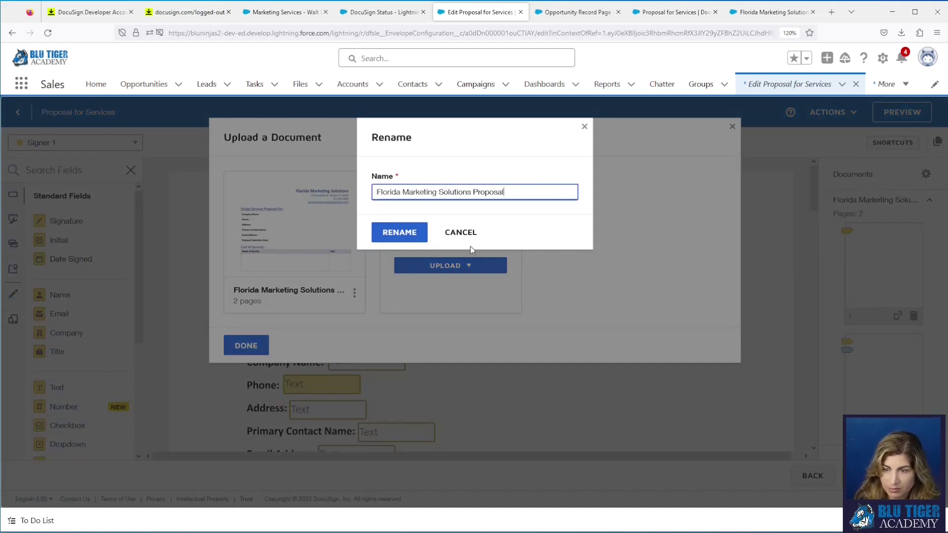
{"action": "left_click", "coordinate": [398, 236]}
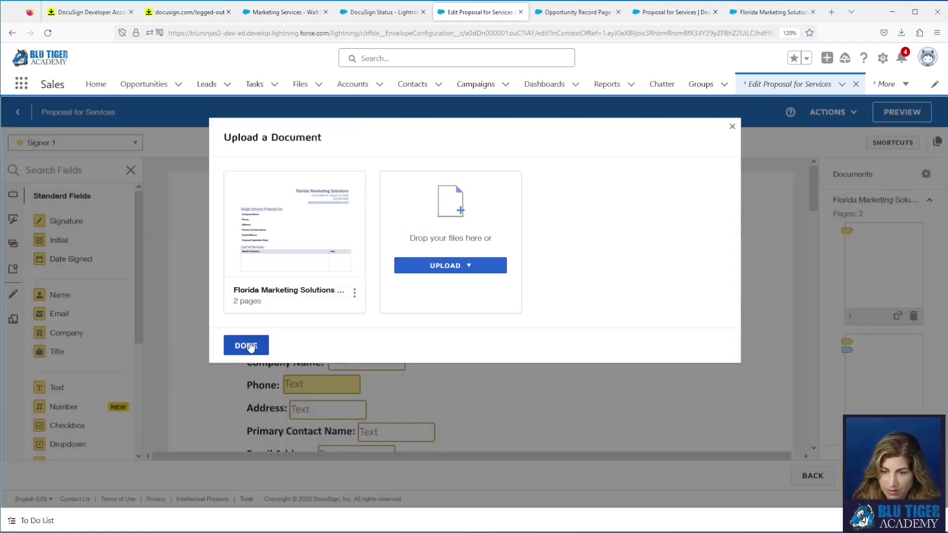
{"action": "left_click", "coordinate": [251, 346]}
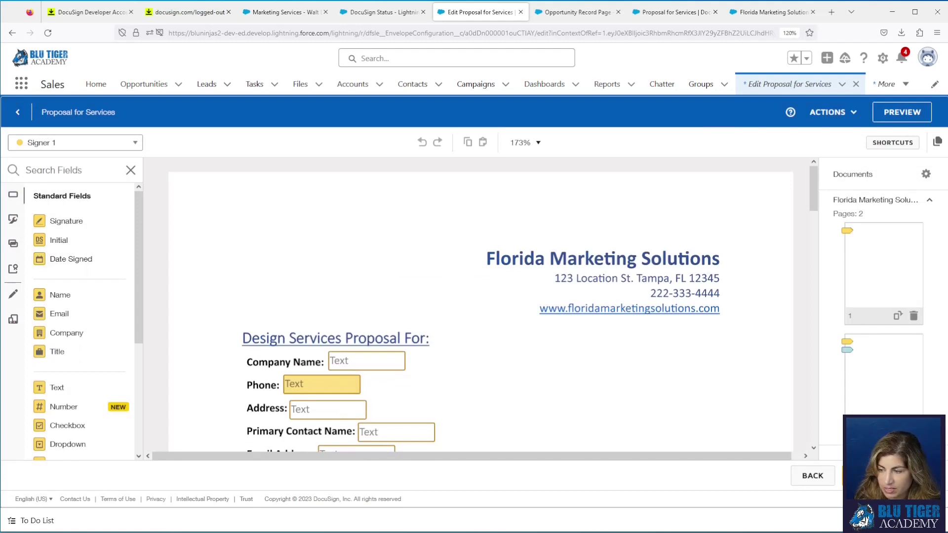
Step: Save and close the template and return to its record page
{"action": "left_click", "coordinate": [878, 476]}
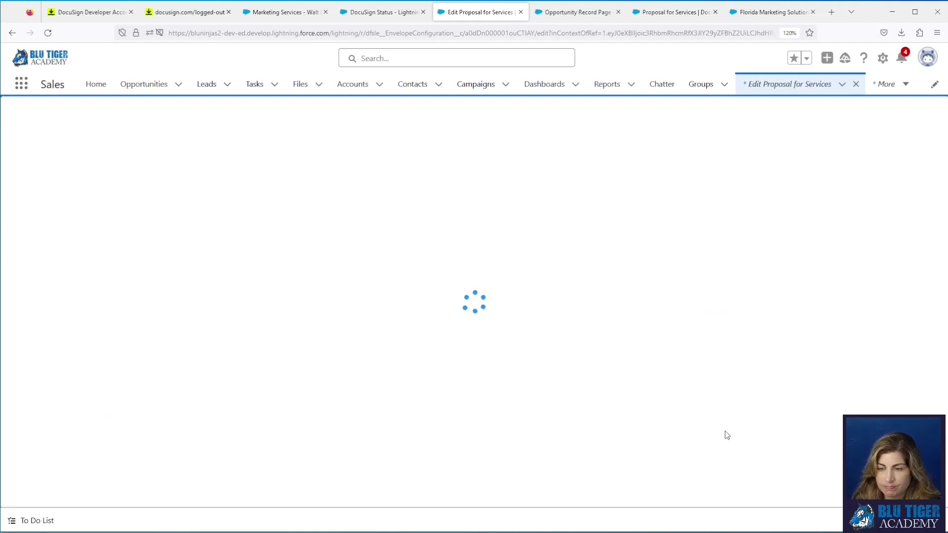
{"action": "left_click", "coordinate": [791, 118]}
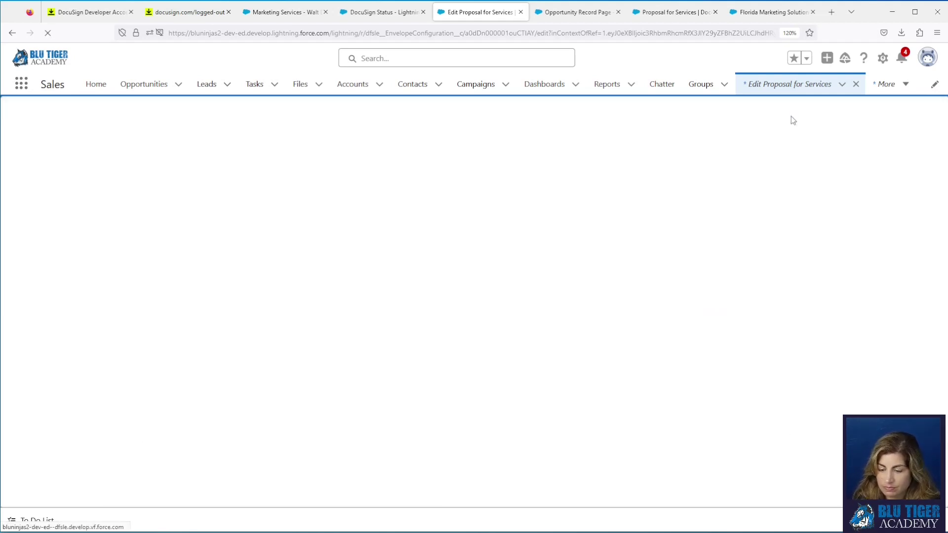
{"action": "left_click", "coordinate": [484, 274]}
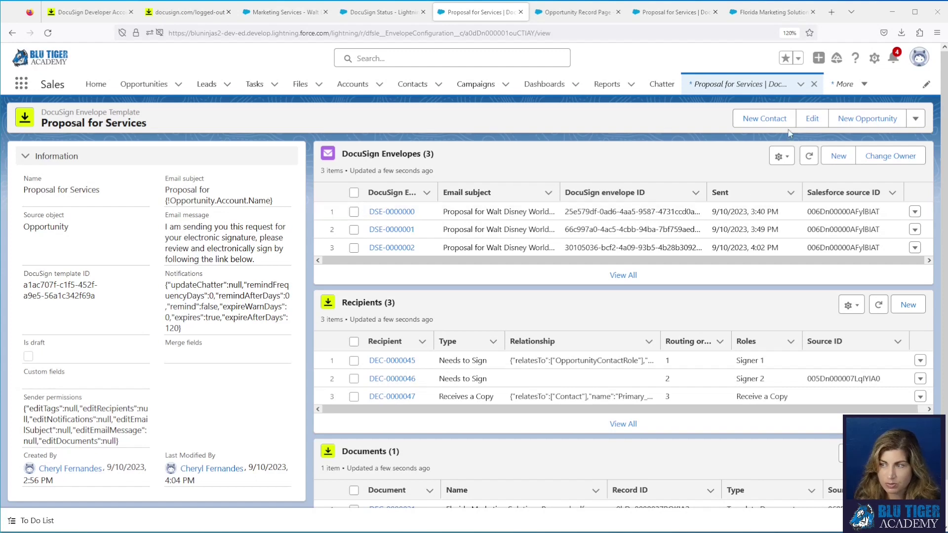
Step: Search the App Launcher for 'docusign status' and open the DocuSign Status list
{"action": "left_click", "coordinate": [844, 87]}
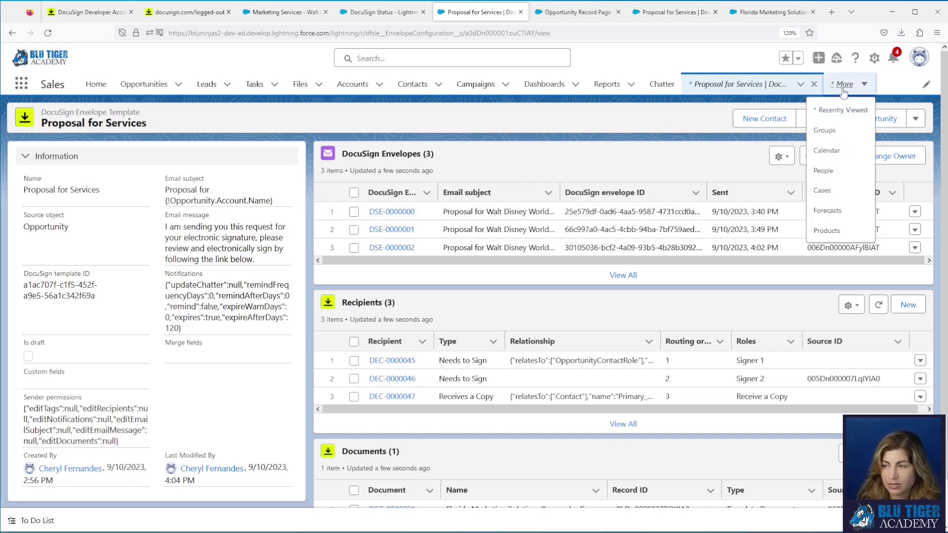
{"action": "left_click", "coordinate": [22, 88]}
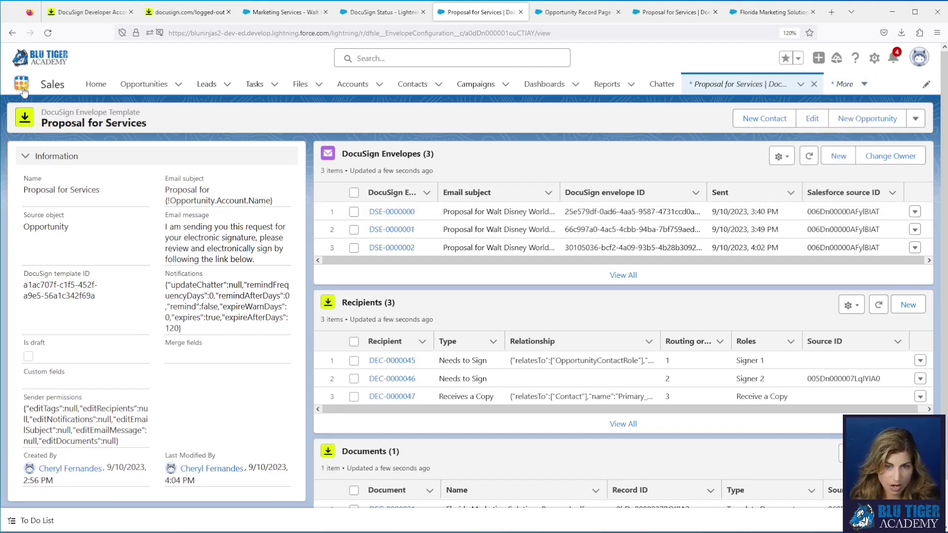
{"action": "left_click", "coordinate": [22, 88]}
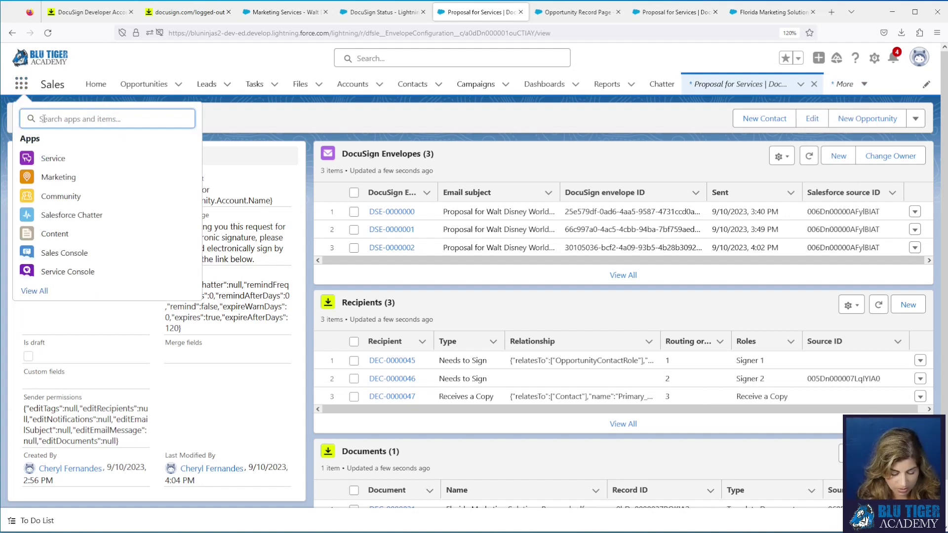
{"action": "type", "text": "docusign"}
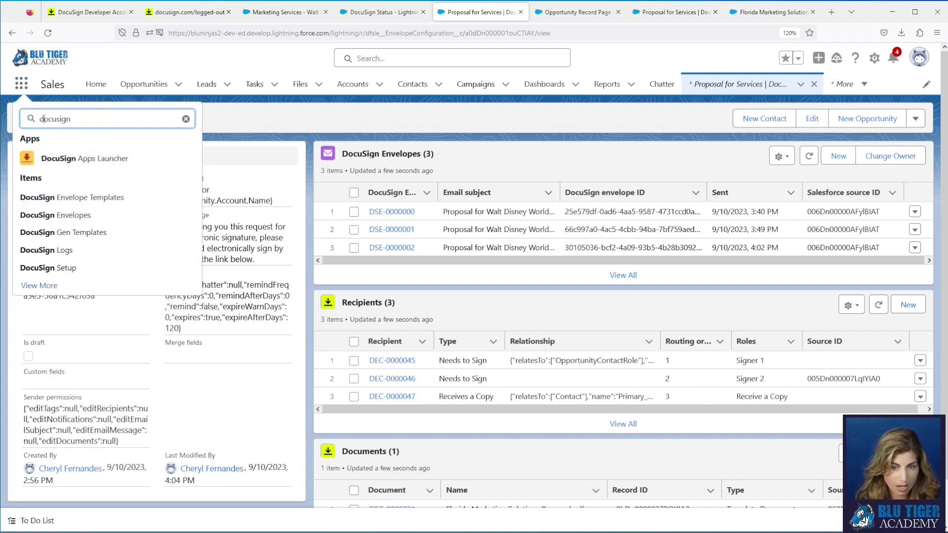
{"action": "type", "text": " s"}
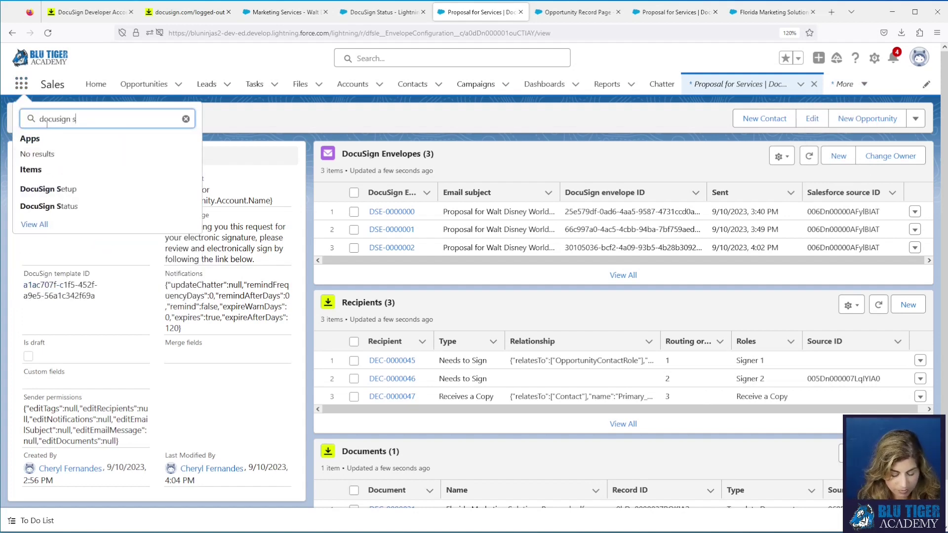
{"action": "type", "text": "tatus"}
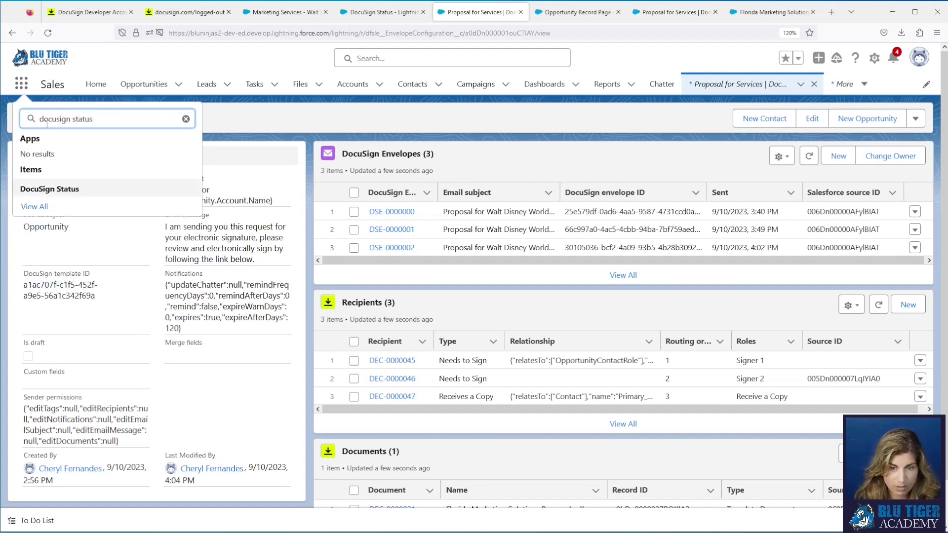
{"action": "left_click", "coordinate": [67, 191]}
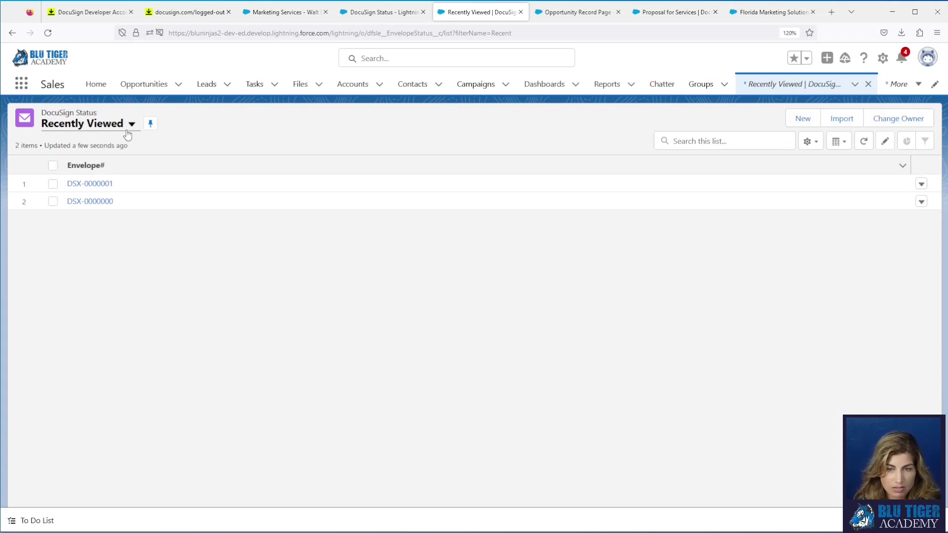
Step: Clone the All DocuSign Status list view as 'Pending Signature', visible to all users
{"action": "left_click", "coordinate": [128, 126]}
{"action": "left_click", "coordinate": [69, 165]}
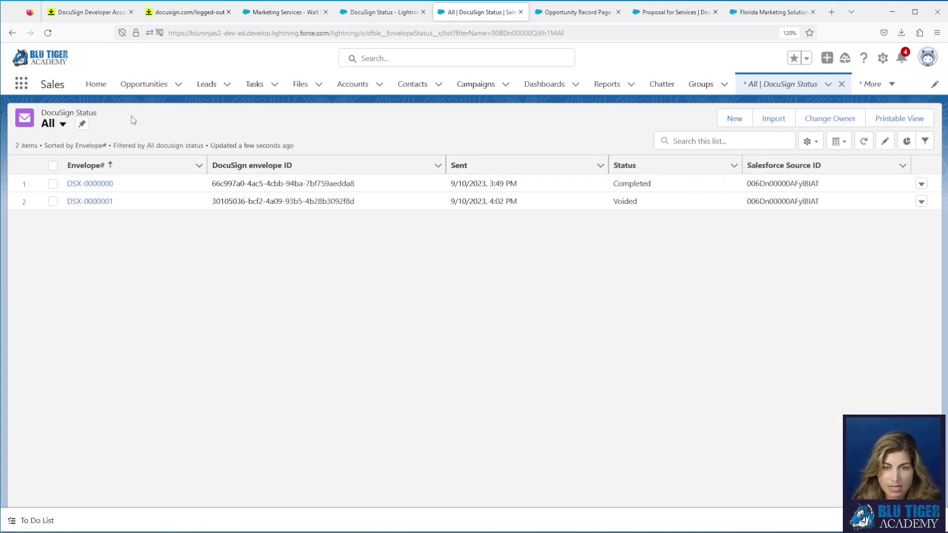
{"action": "left_click", "coordinate": [811, 142]}
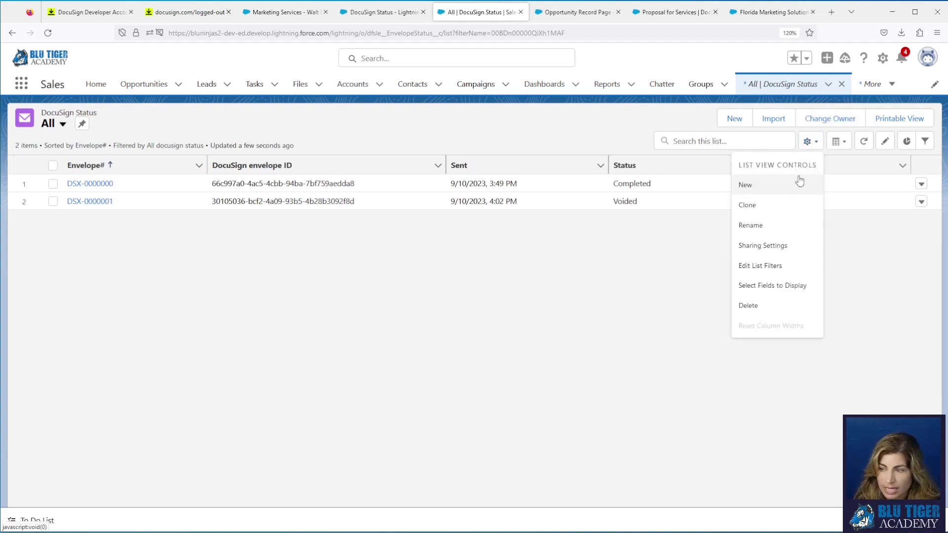
{"action": "left_click", "coordinate": [791, 205]}
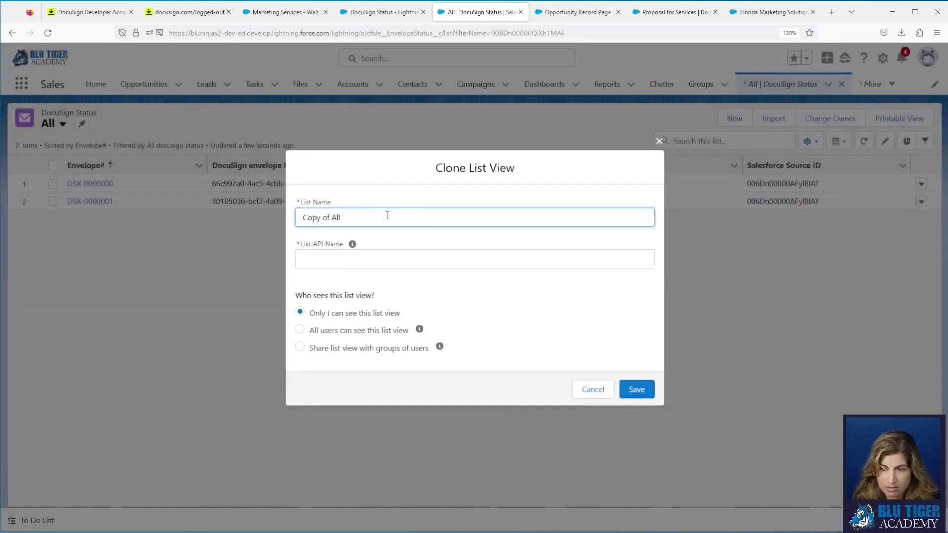
{"action": "key", "text": "ctrl+a"}
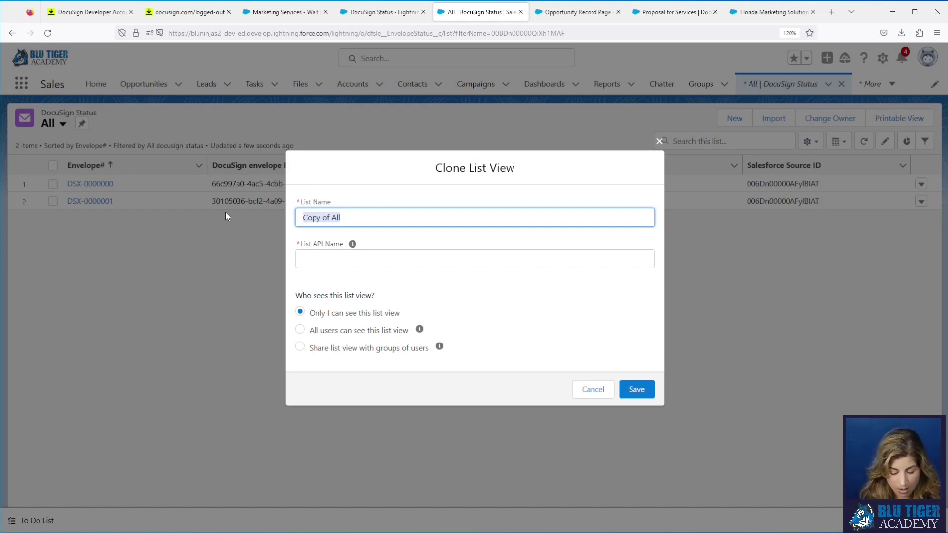
{"action": "type", "text": "Pending Sig"}
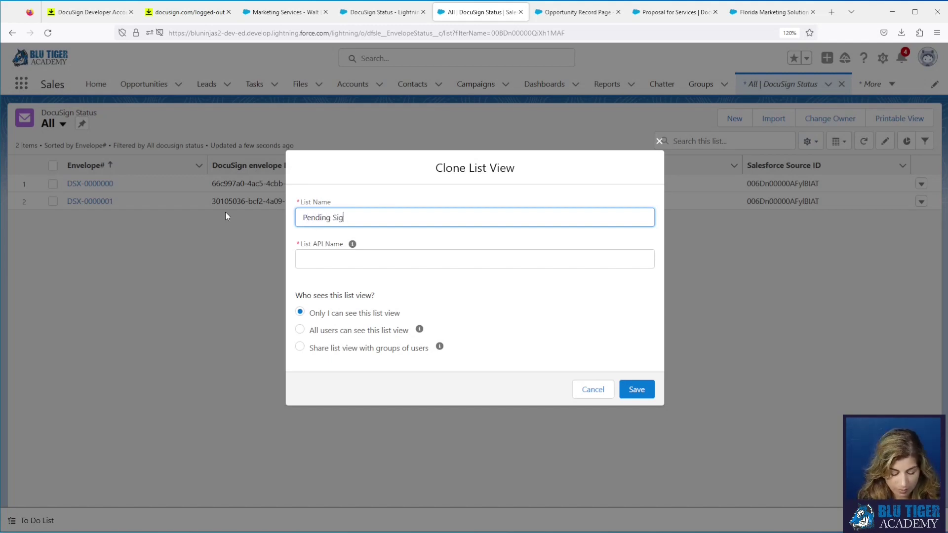
{"action": "type", "text": "nature"}
{"action": "left_click", "coordinate": [322, 251]}
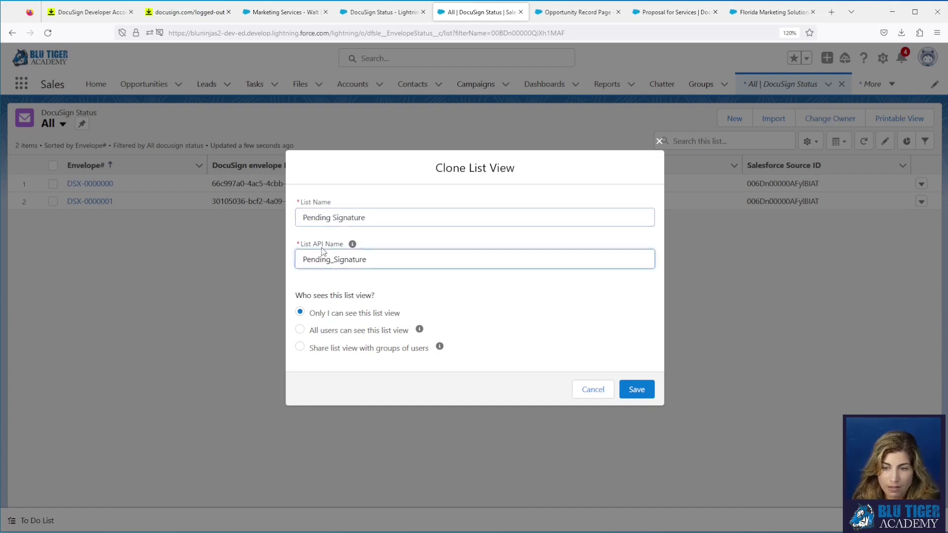
{"action": "left_click", "coordinate": [300, 329]}
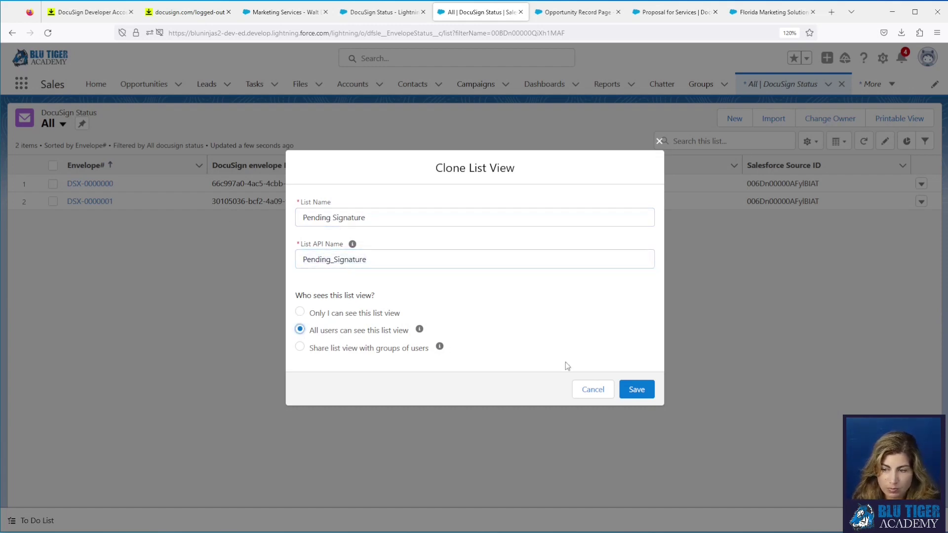
{"action": "left_click", "coordinate": [631, 394]}
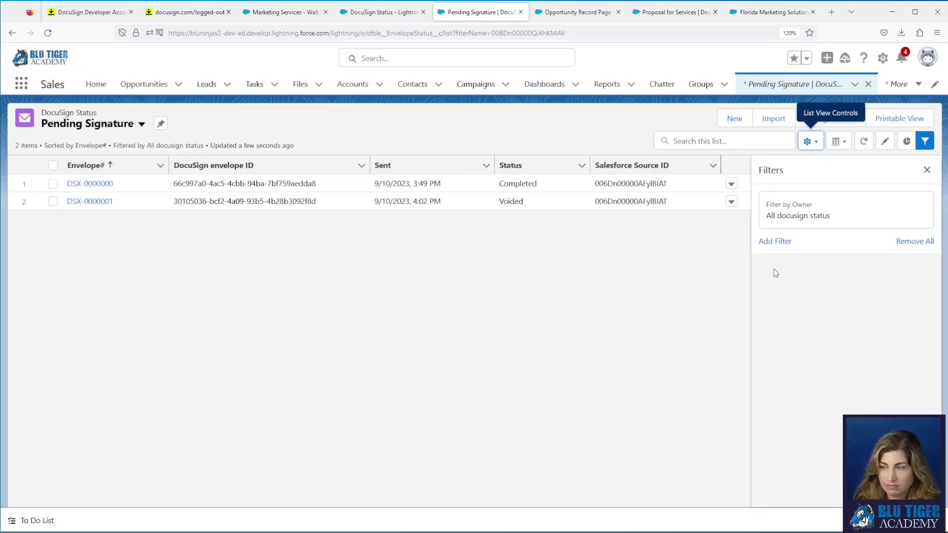
Step: Filter the Pending Signature view on Status equals 'Sent, Delivered', save it, and return to the opportunity
{"action": "left_click", "coordinate": [775, 242]}
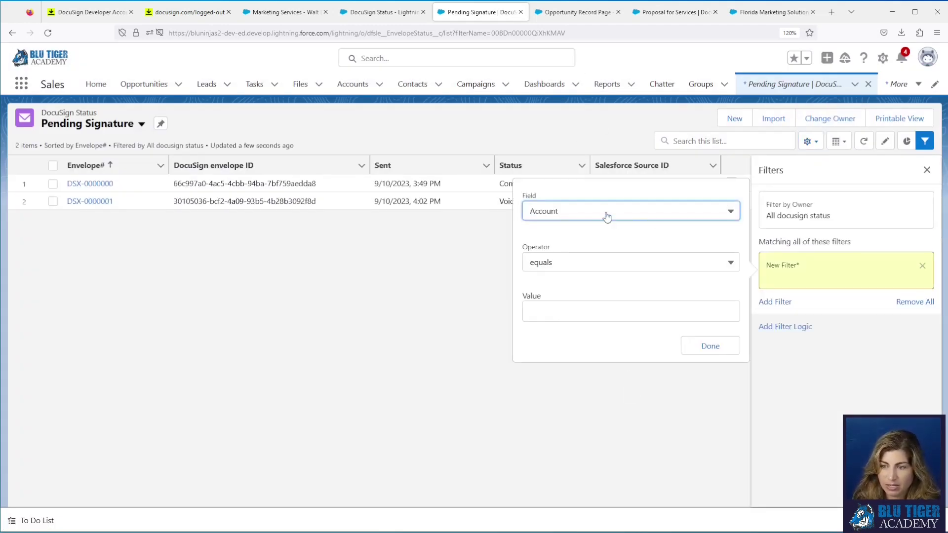
{"action": "left_click", "coordinate": [608, 214]}
{"action": "scroll", "coordinate": [608, 300], "scroll_direction": "down", "scroll_amount": 3}
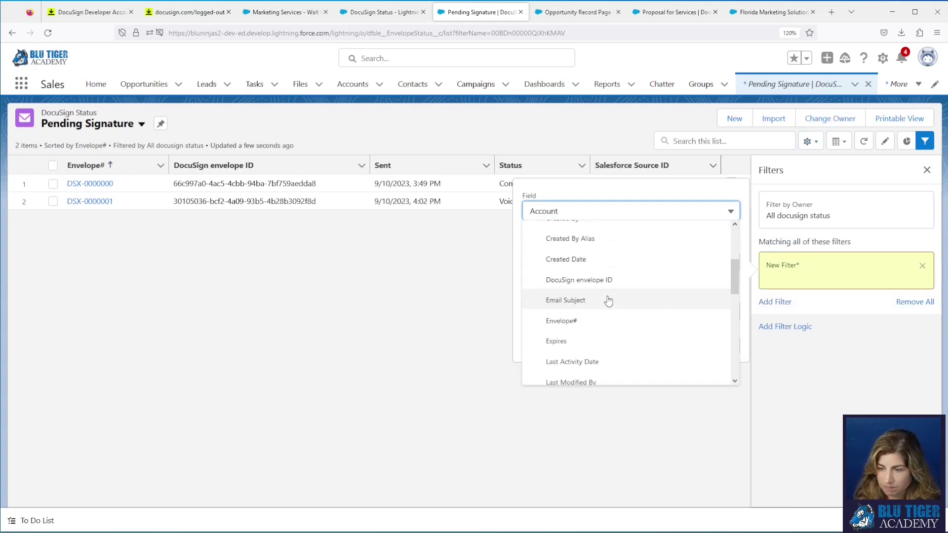
{"action": "scroll", "coordinate": [609, 301], "scroll_direction": "down", "scroll_amount": 3}
{"action": "scroll", "coordinate": [608, 300], "scroll_direction": "down", "scroll_amount": 3}
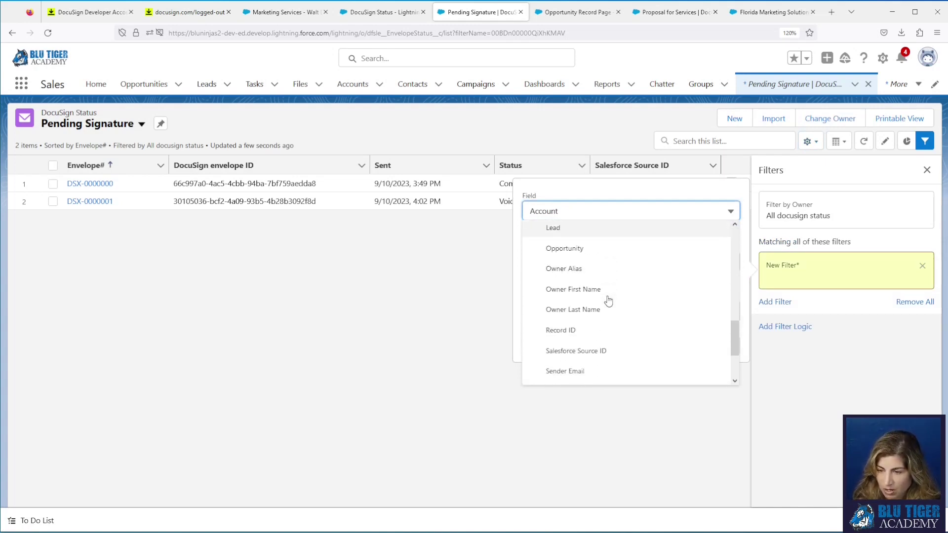
{"action": "left_click", "coordinate": [598, 353]}
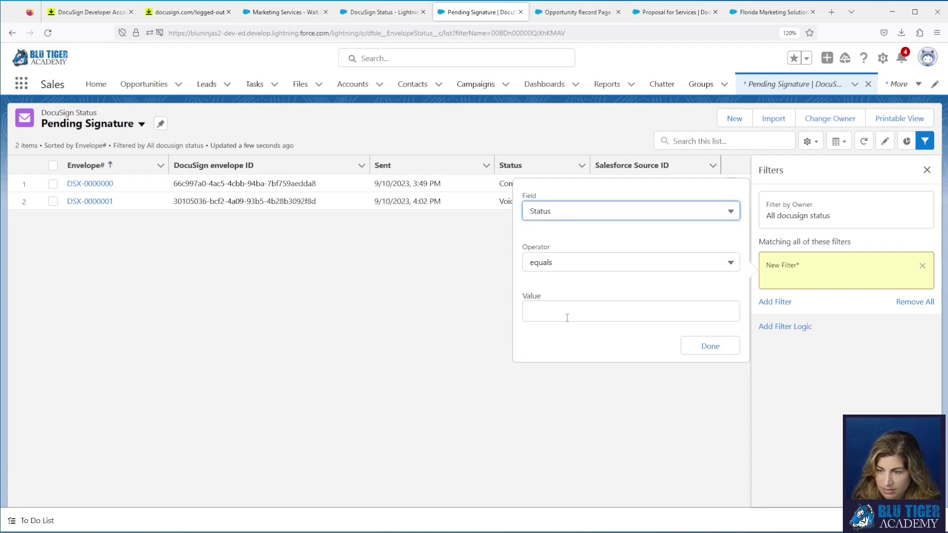
{"action": "left_click", "coordinate": [567, 315]}
{"action": "type", "text": "Sent, "}
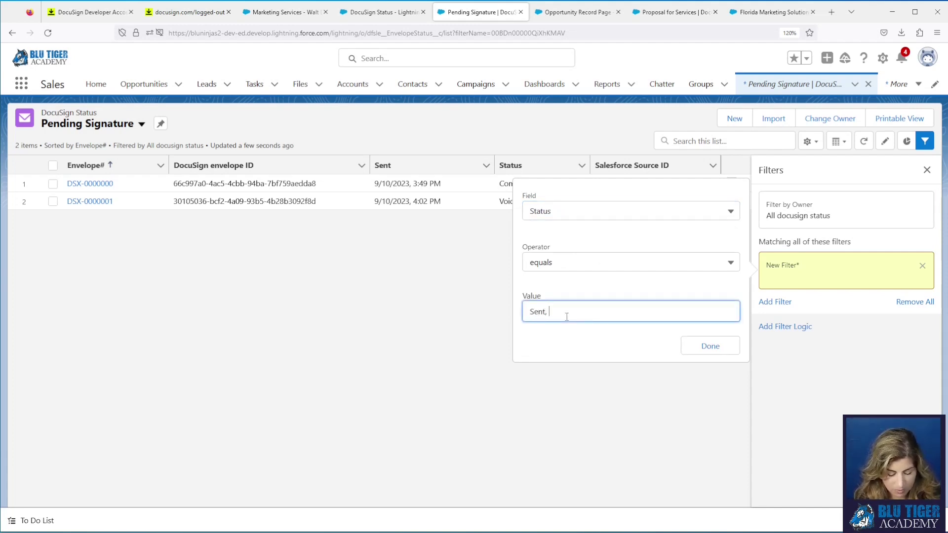
{"action": "type", "text": "Delivered"}
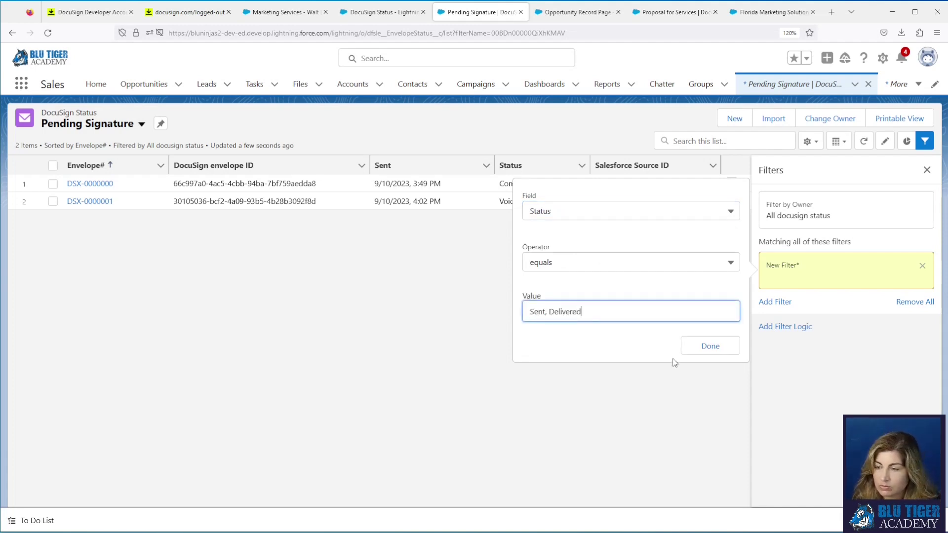
{"action": "left_click", "coordinate": [707, 348]}
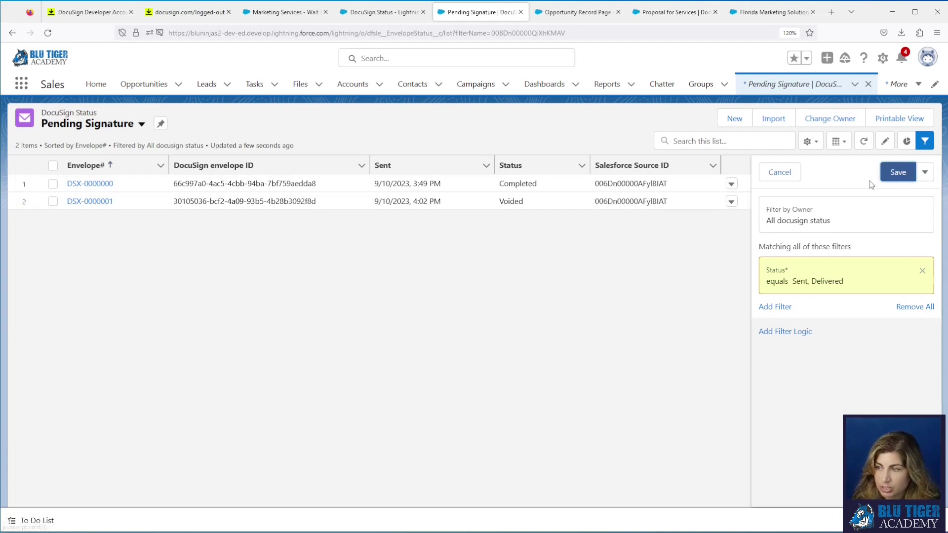
{"action": "left_click", "coordinate": [898, 173]}
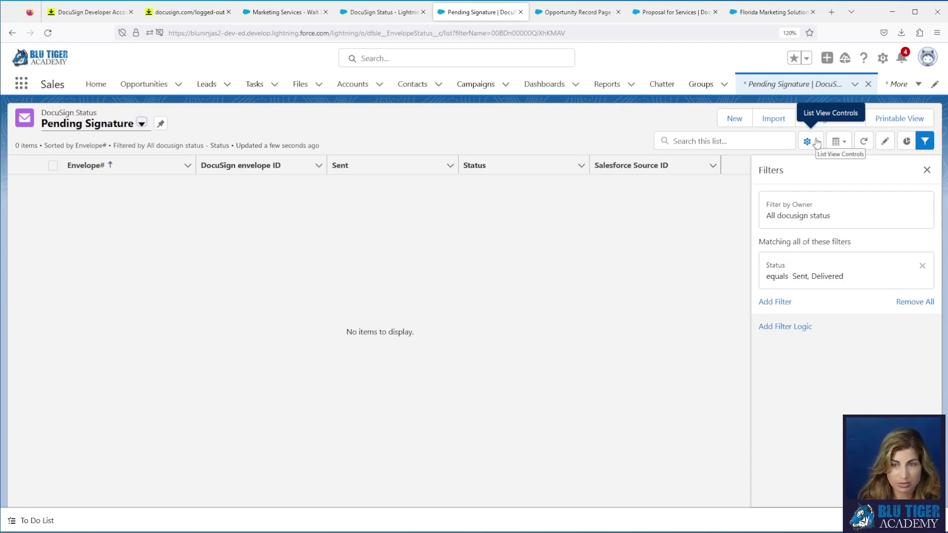
{"action": "left_click", "coordinate": [282, 13]}
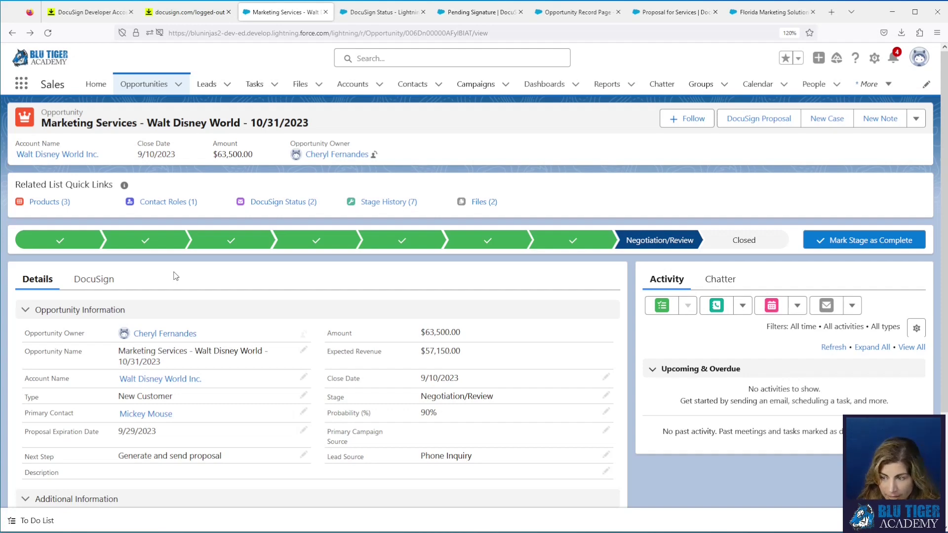
Step: Switch the DocuSign Status list to the All view and open envelope DSX-0000000
{"action": "left_click", "coordinate": [373, 13]}
{"action": "left_click", "coordinate": [472, 15]}
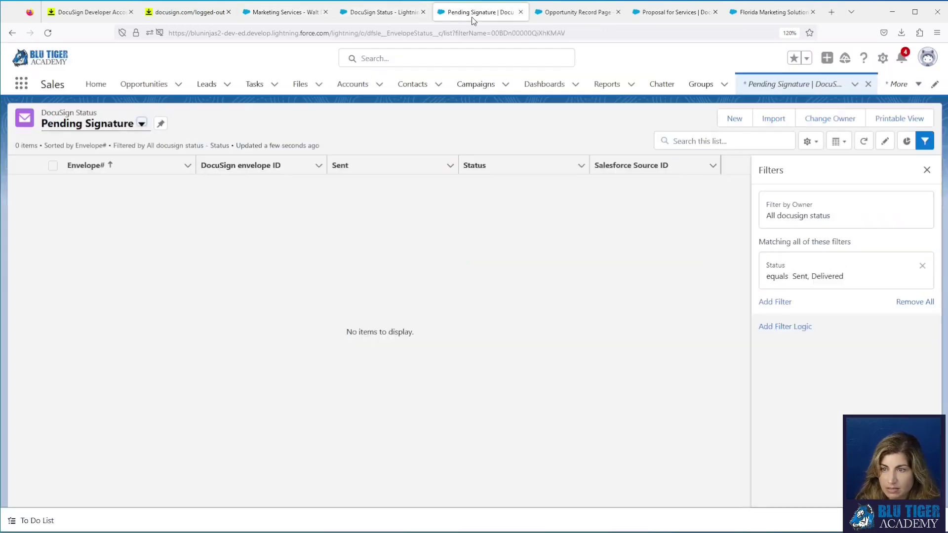
{"action": "left_click", "coordinate": [141, 124]}
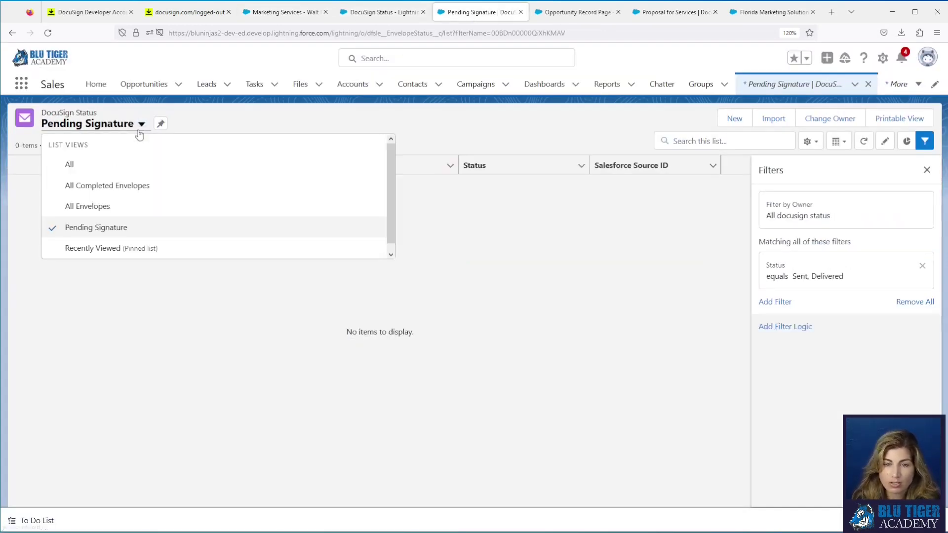
{"action": "left_click", "coordinate": [119, 170]}
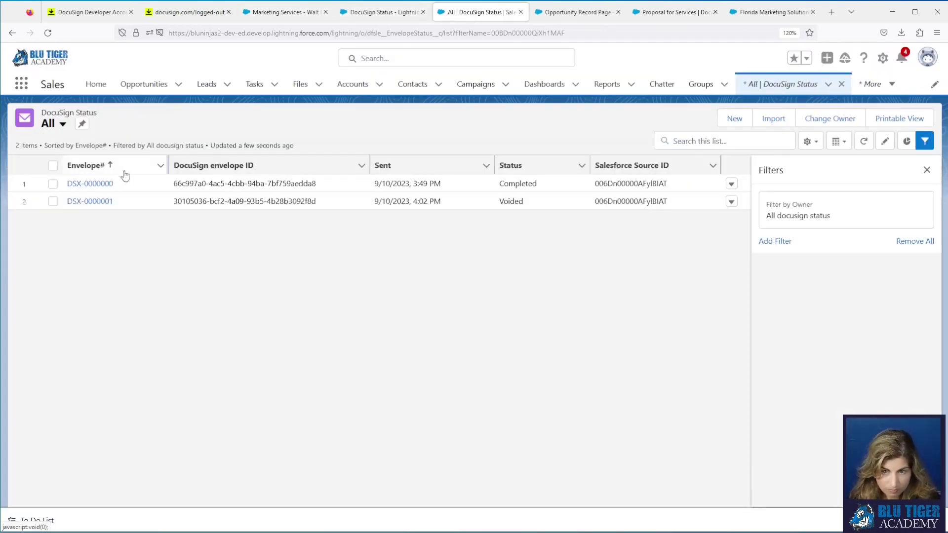
{"action": "left_click", "coordinate": [91, 183]}
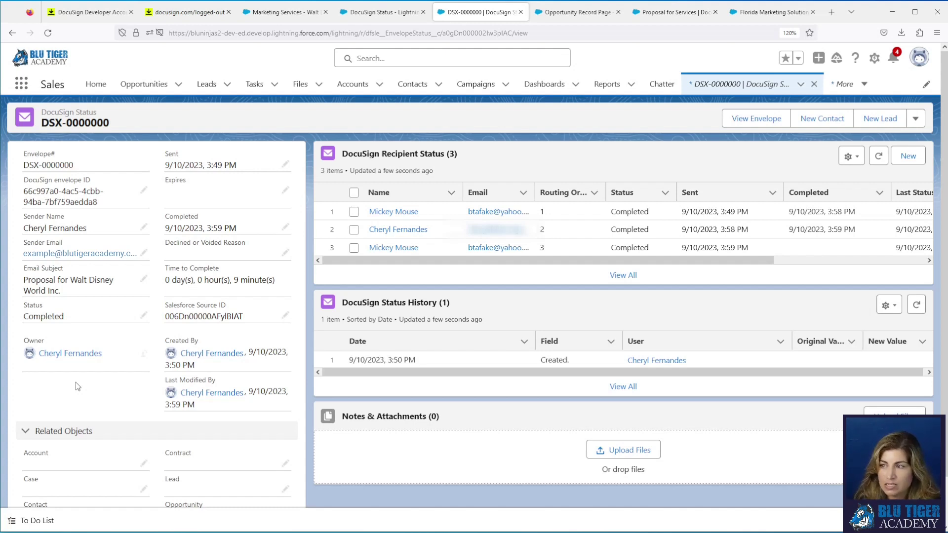
Step: Open DocuSign Status Fields & Relationships in Object Manager and start a new custom field
{"action": "left_click", "coordinate": [874, 61]}
{"action": "left_click", "coordinate": [840, 216]}
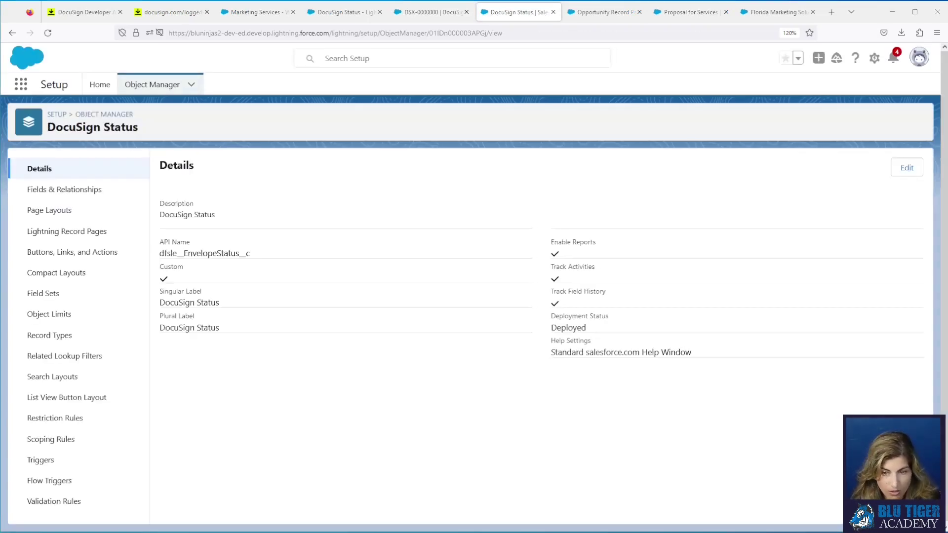
{"action": "left_click", "coordinate": [81, 194]}
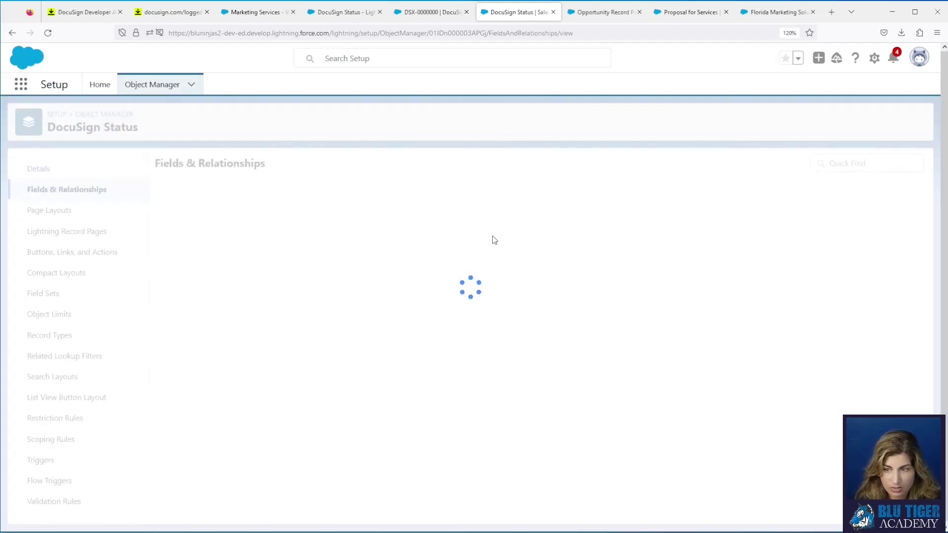
{"action": "left_click", "coordinate": [673, 163]}
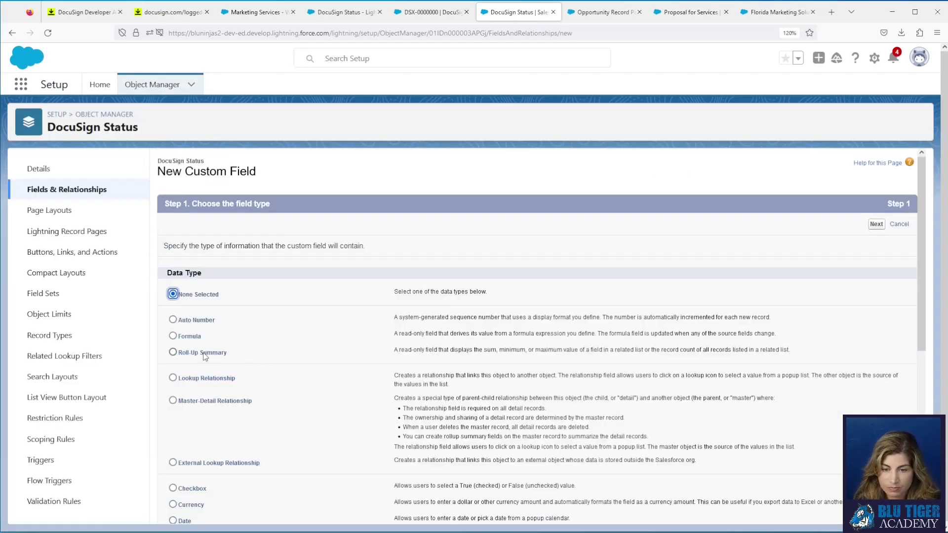
Step: Make it a Checkbox formula field labelled 'Current User is Opp Owner'
{"action": "left_click", "coordinate": [195, 338]}
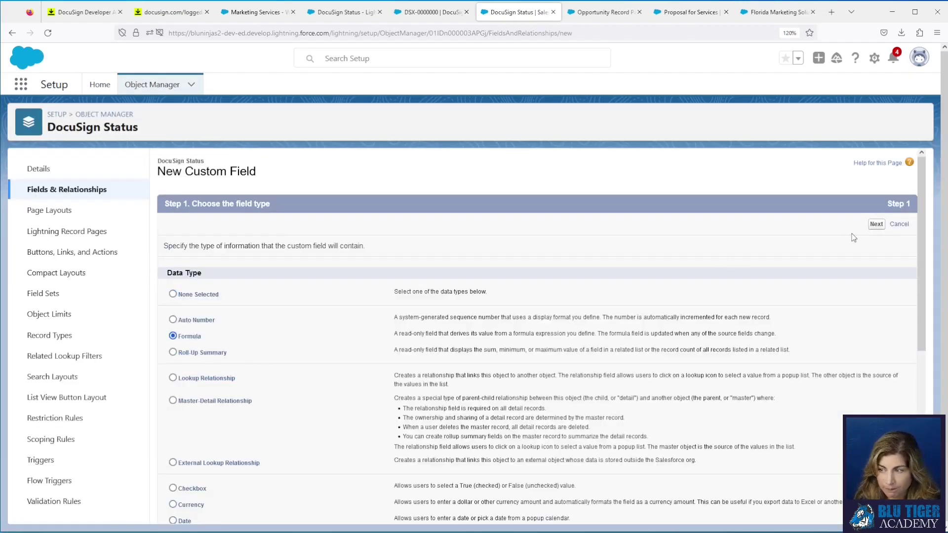
{"action": "left_click", "coordinate": [876, 225]}
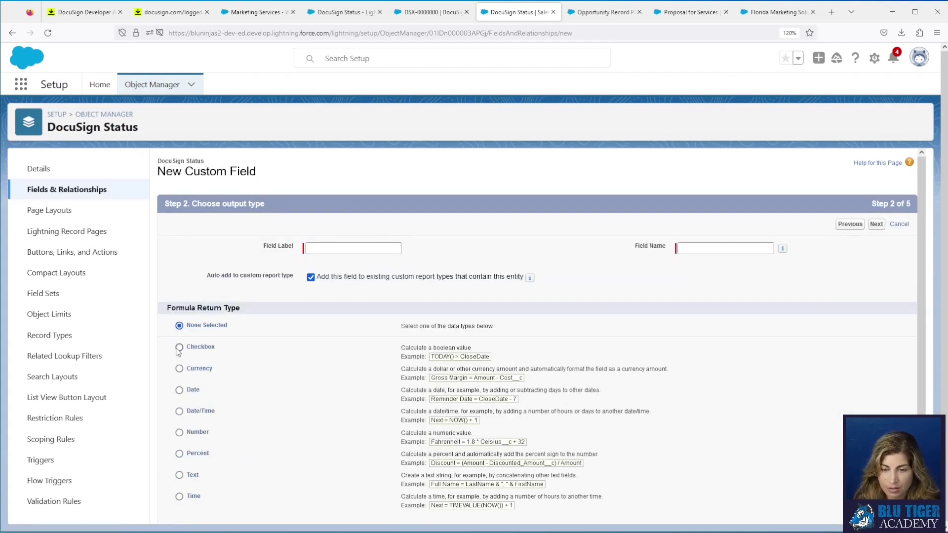
{"action": "left_click", "coordinate": [179, 348]}
{"action": "left_click", "coordinate": [346, 248]}
{"action": "type", "text": "Current User is Opp Owner"}
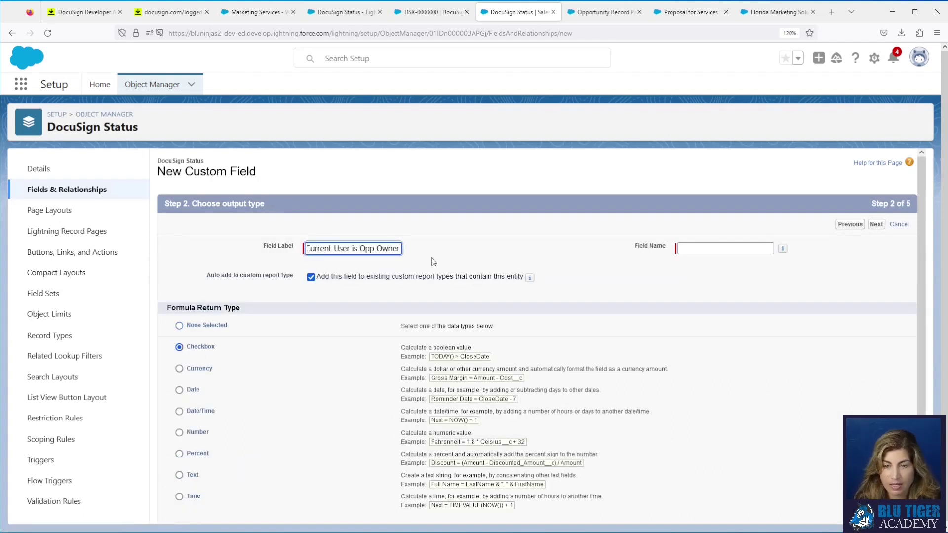
{"action": "left_click", "coordinate": [472, 254]}
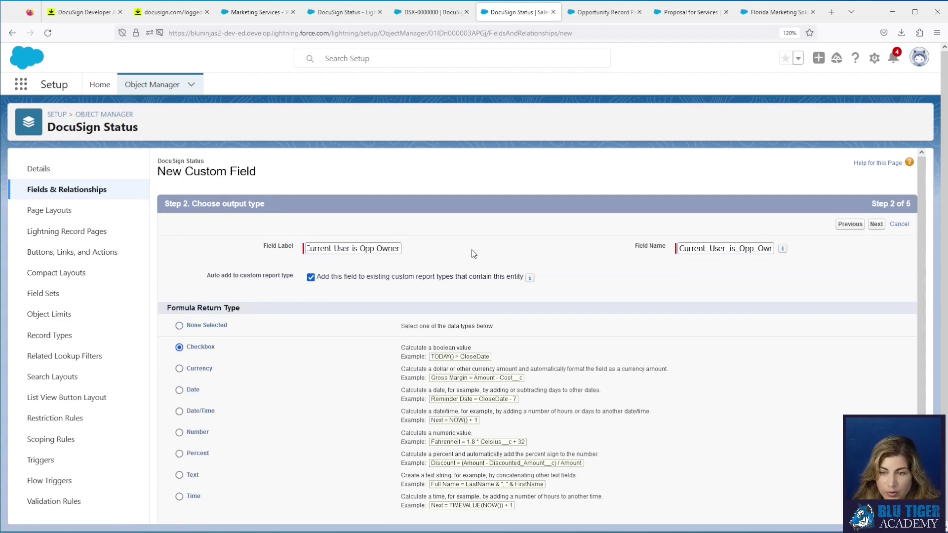
{"action": "left_click", "coordinate": [876, 224]}
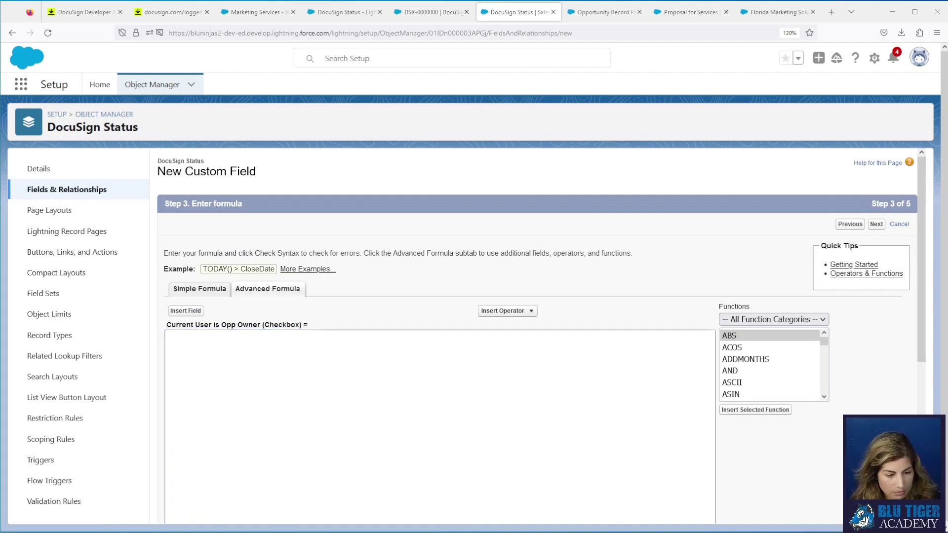
Step: Insert the related opportunity's OwnerId into the formula followed by '='
{"action": "left_click", "coordinate": [192, 311]}
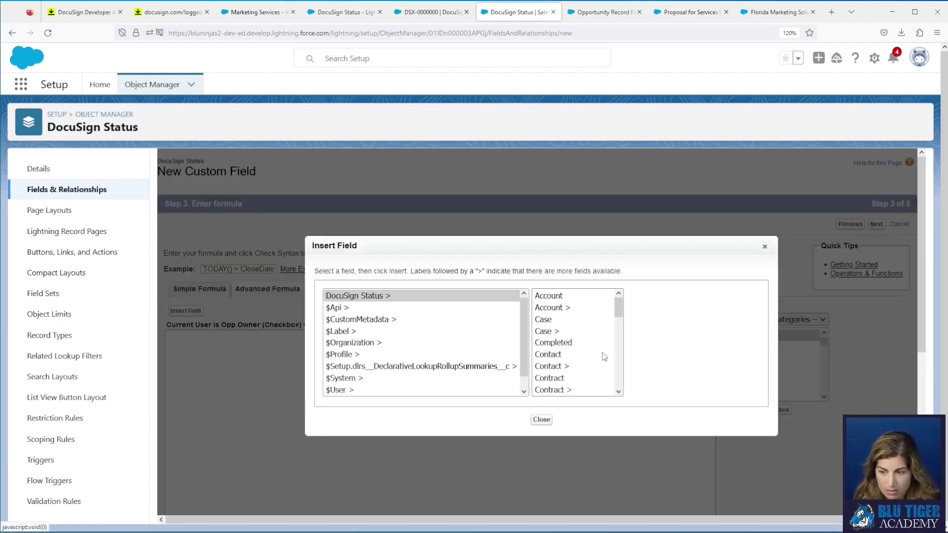
{"action": "scroll", "coordinate": [605, 357], "scroll_direction": "down", "scroll_amount": 5}
{"action": "left_click", "coordinate": [568, 352]}
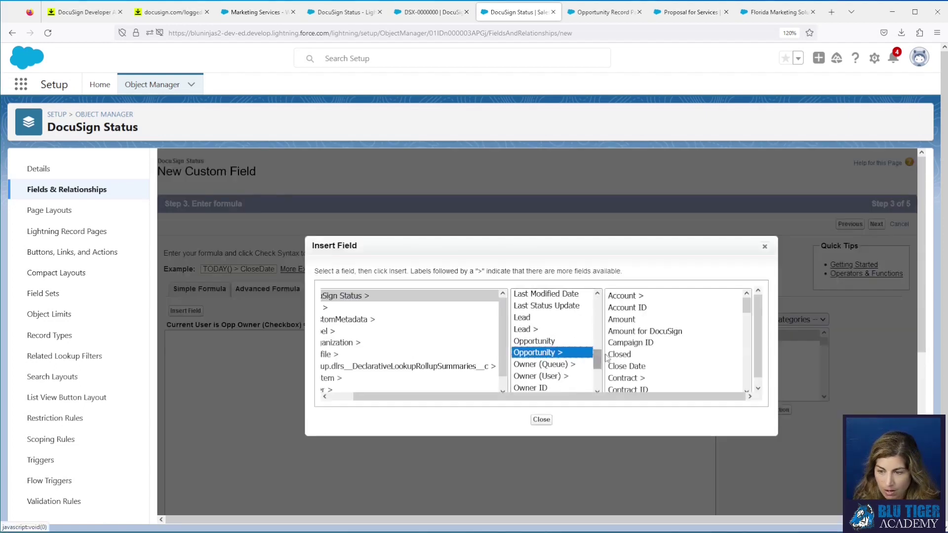
{"action": "scroll", "coordinate": [622, 356], "scroll_direction": "down", "scroll_amount": 10}
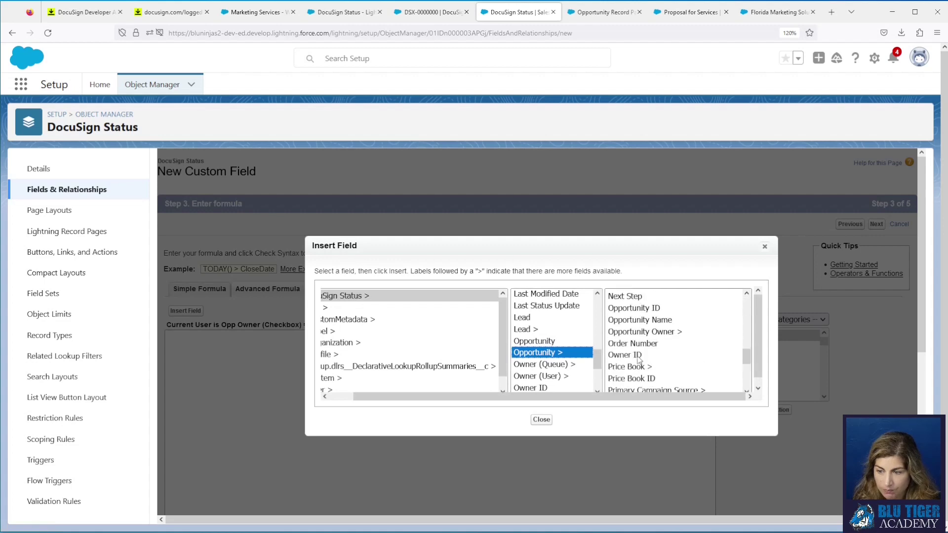
{"action": "left_click", "coordinate": [625, 355]}
{"action": "left_click", "coordinate": [688, 365]}
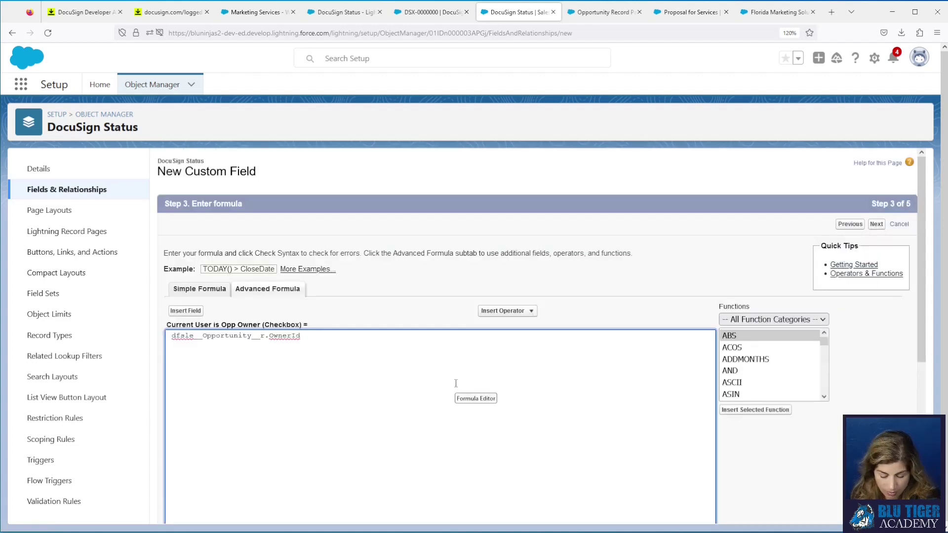
{"action": "type", "text": "="}
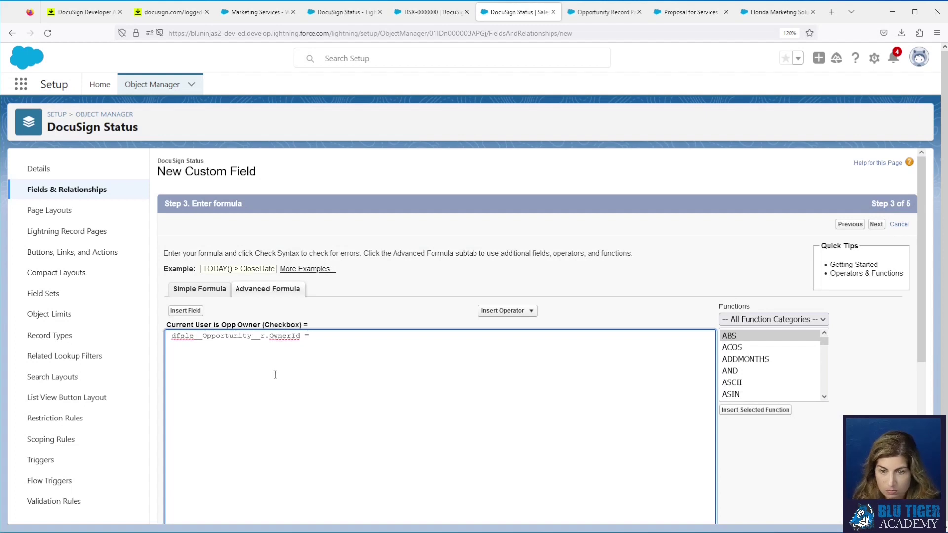
{"action": "scroll", "coordinate": [270, 376], "scroll_direction": "down", "scroll_amount": 3}
{"action": "scroll", "coordinate": [221, 317], "scroll_direction": "up", "scroll_amount": 1}
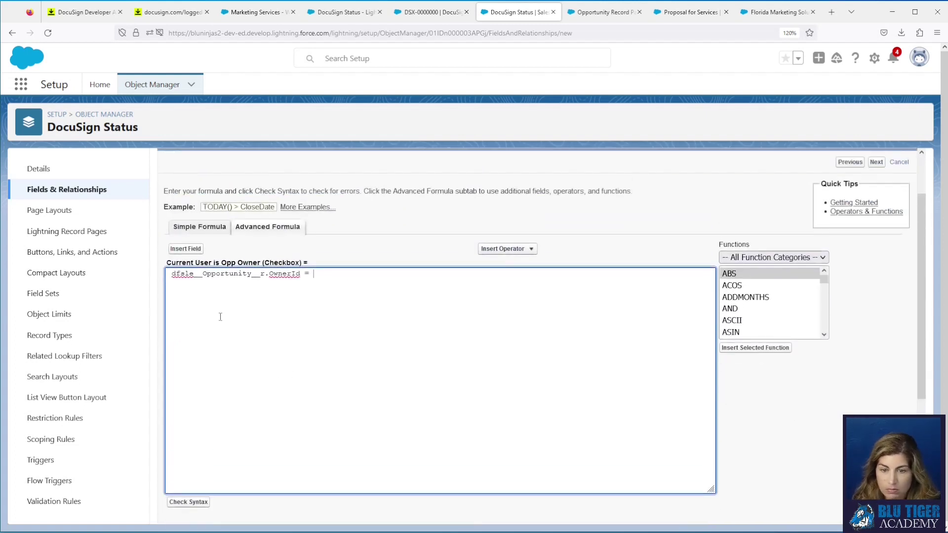
Step: Complete the formula with $User.Id, removing the extra space before it
{"action": "left_click", "coordinate": [186, 248]}
{"action": "scroll", "coordinate": [410, 321], "scroll_direction": "down", "scroll_amount": 1}
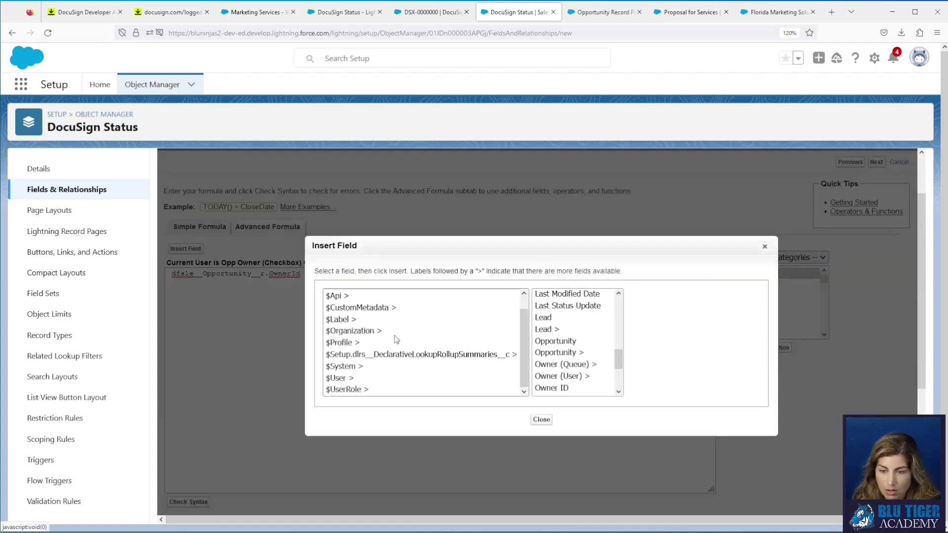
{"action": "left_click", "coordinate": [423, 377]}
{"action": "scroll", "coordinate": [587, 350], "scroll_direction": "down", "scroll_amount": 12}
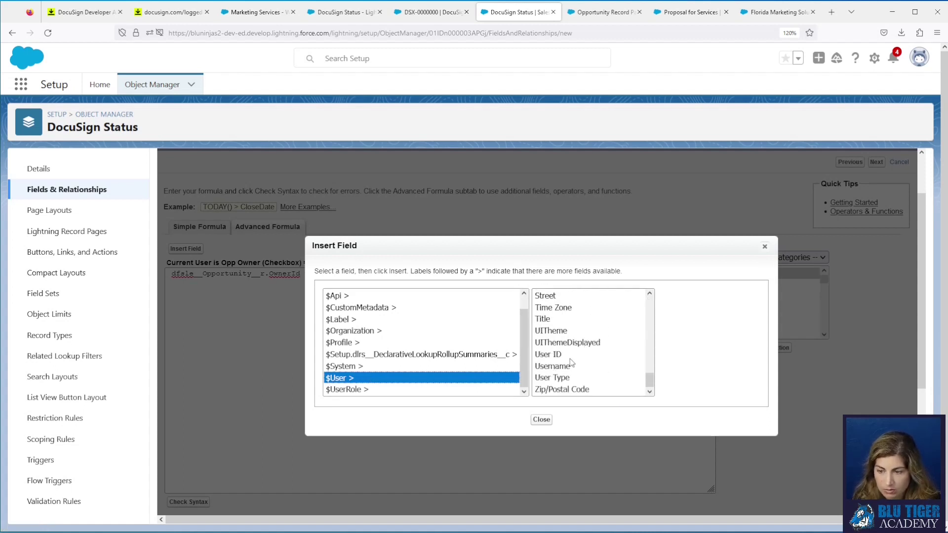
{"action": "left_click", "coordinate": [570, 357]}
{"action": "left_click", "coordinate": [690, 366]}
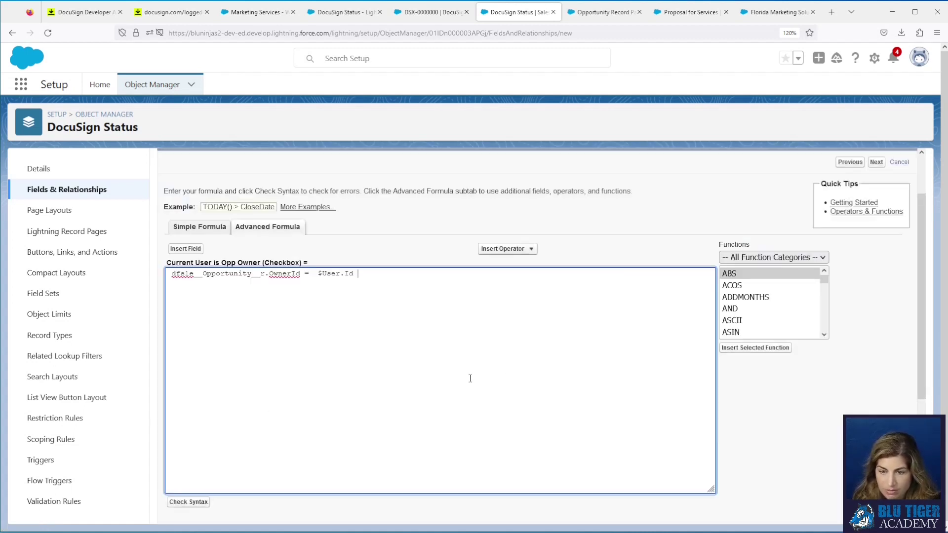
{"action": "left_click", "coordinate": [316, 273]}
{"action": "key", "text": "BackSpace"}
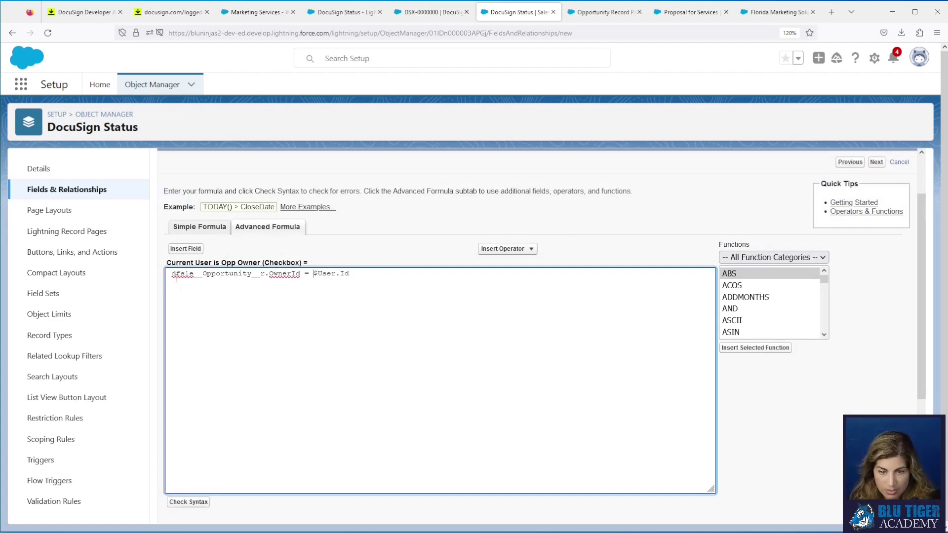
Step: Add help text explaining the field is used for list-view filtering
{"action": "scroll", "coordinate": [419, 334], "scroll_direction": "down", "scroll_amount": 3}
{"action": "scroll", "coordinate": [418, 333], "scroll_direction": "down", "scroll_amount": 2}
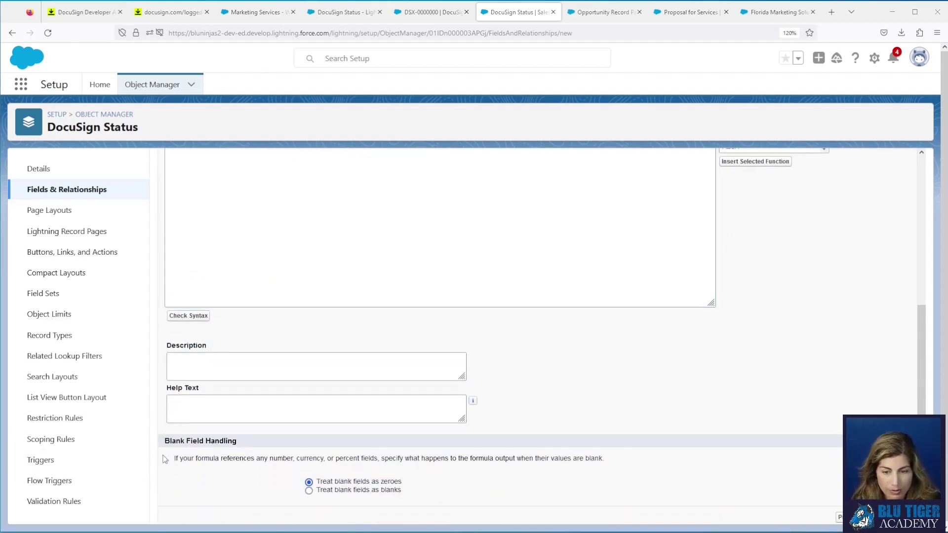
{"action": "left_click", "coordinate": [179, 415]}
{"action": "type", "text": "This field is used as a helper field in list view filtering to show the DocuSign Status records where the current user is the Opportunity Owner the DocuSign Status record is related to."}
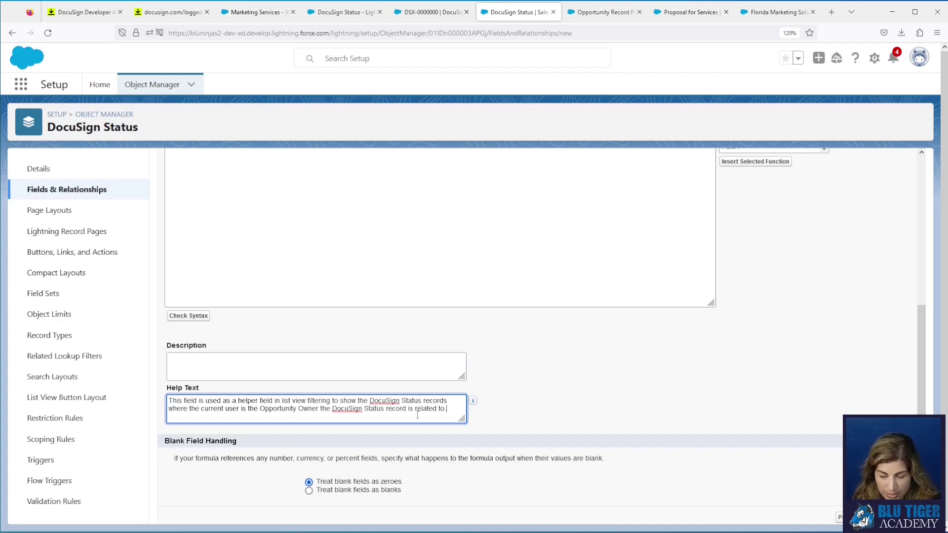
{"action": "type", "text": "t"}
{"action": "left_click", "coordinate": [878, 518]}
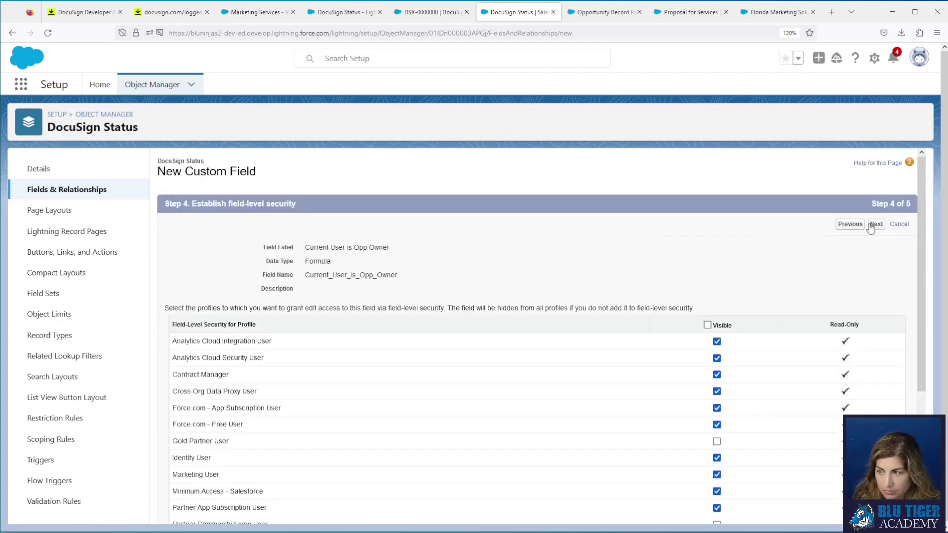
Step: Leave the field off the page layouts and save it
{"action": "left_click", "coordinate": [874, 225]}
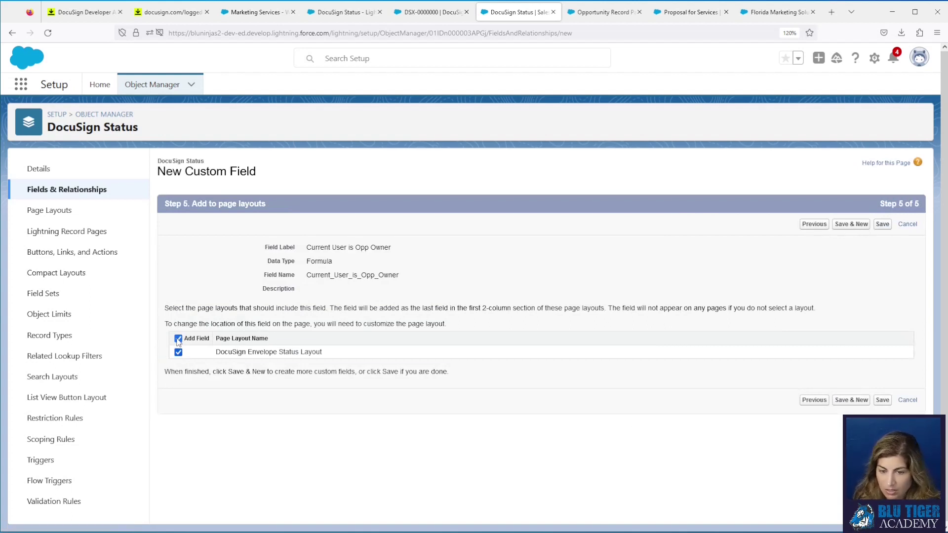
{"action": "left_click", "coordinate": [178, 339]}
{"action": "left_click", "coordinate": [882, 224]}
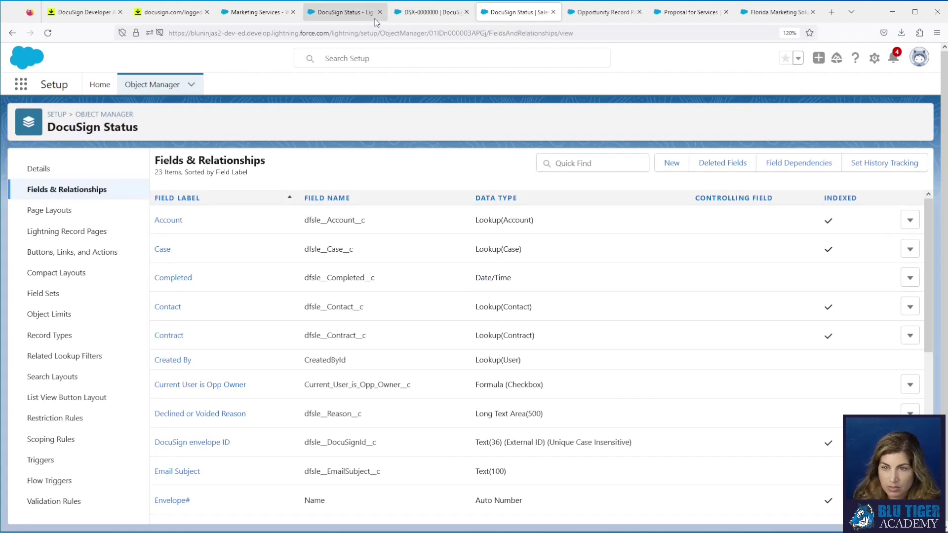
Step: Show the Pending Signature list view of DocuSign Status records
{"action": "left_click", "coordinate": [418, 13]}
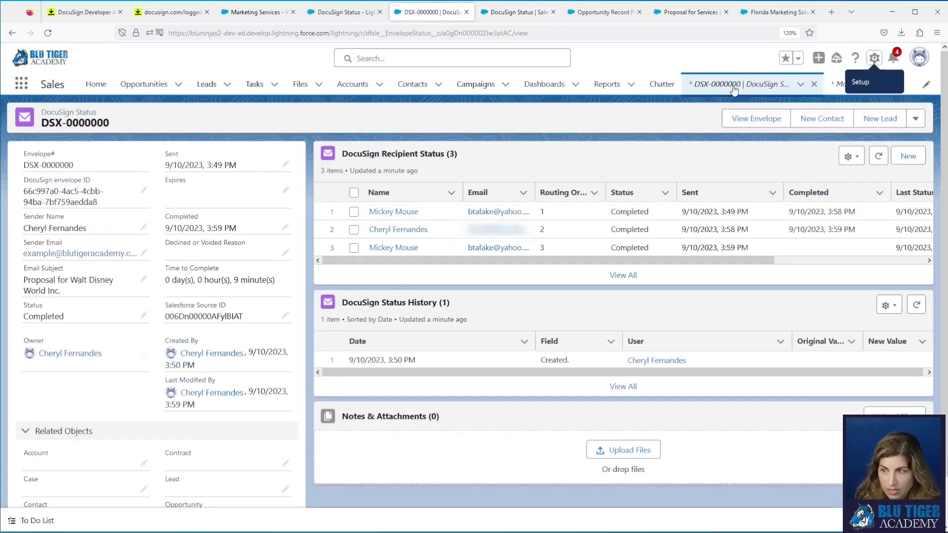
{"action": "left_click", "coordinate": [736, 84]}
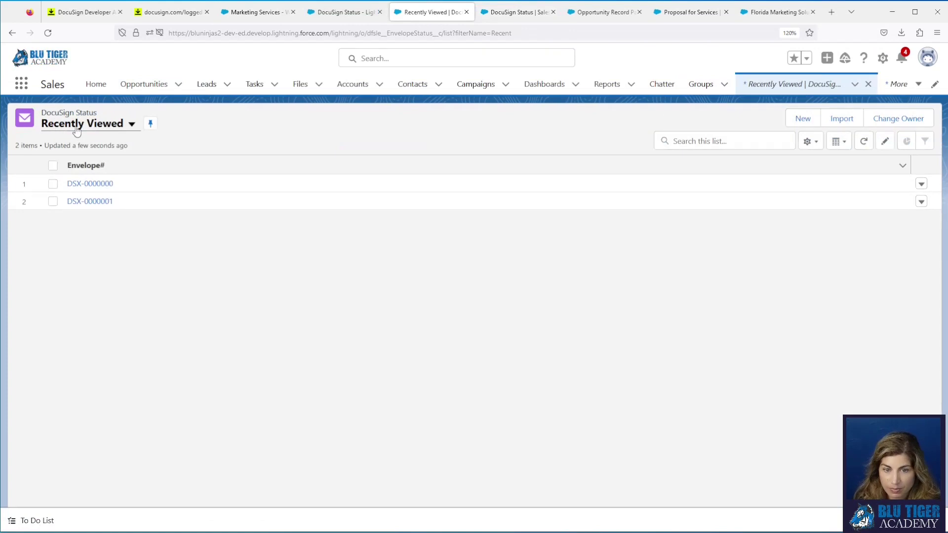
{"action": "left_click", "coordinate": [77, 125]}
{"action": "left_click", "coordinate": [79, 228]}
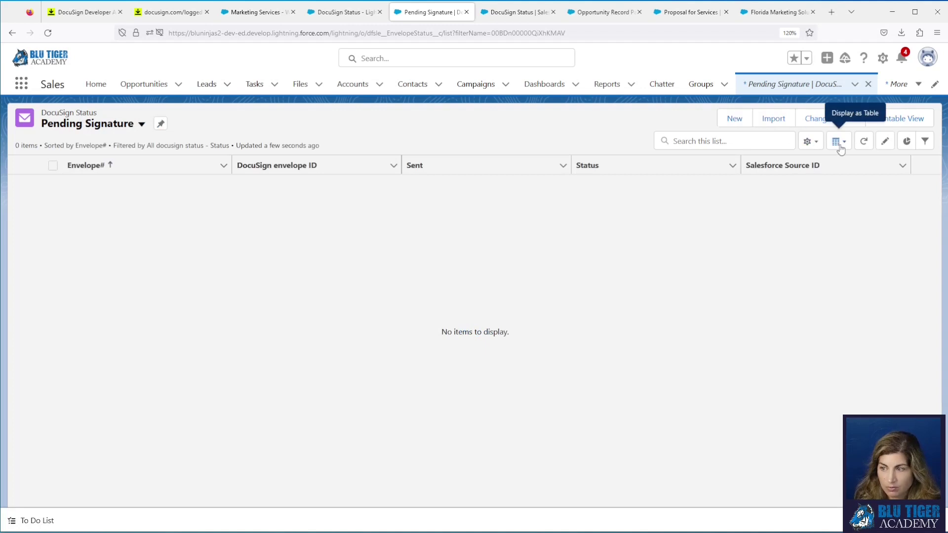
Step: Clone it as 'Completed Signatures', visible to all users
{"action": "left_click", "coordinate": [809, 142]}
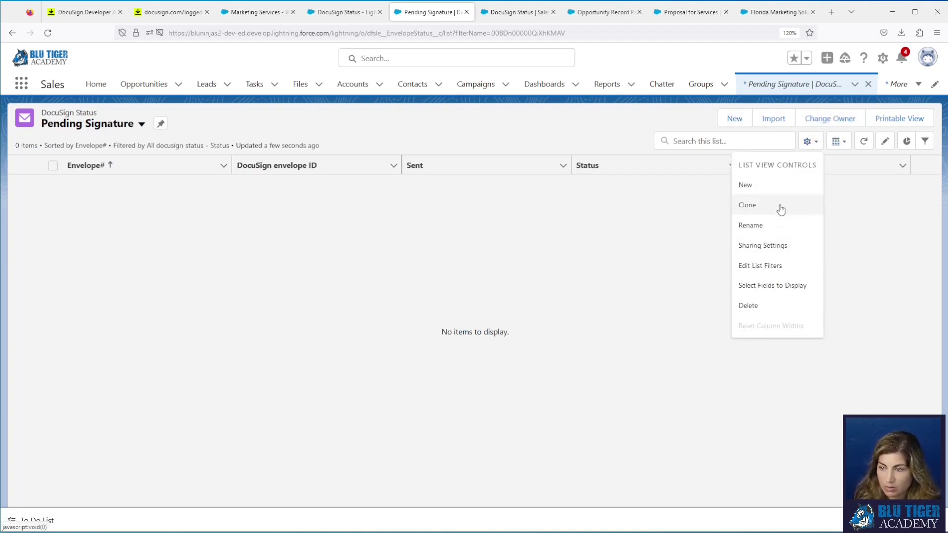
{"action": "left_click", "coordinate": [747, 205]}
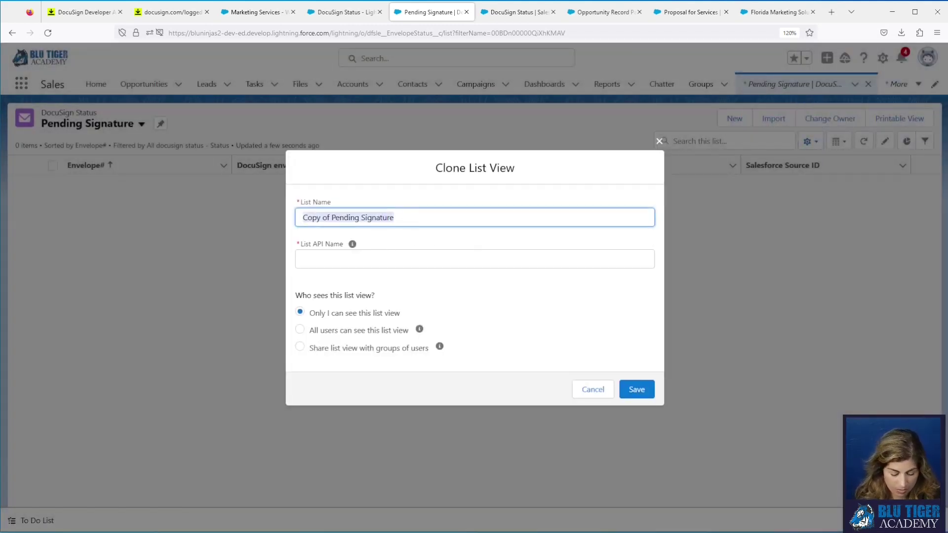
{"action": "type", "text": "Complete"}
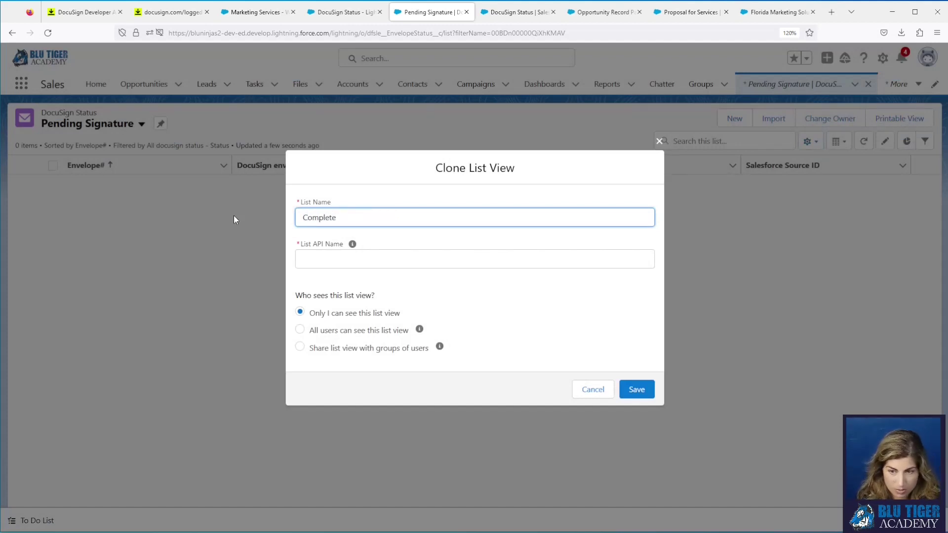
{"action": "type", "text": "d Signa"}
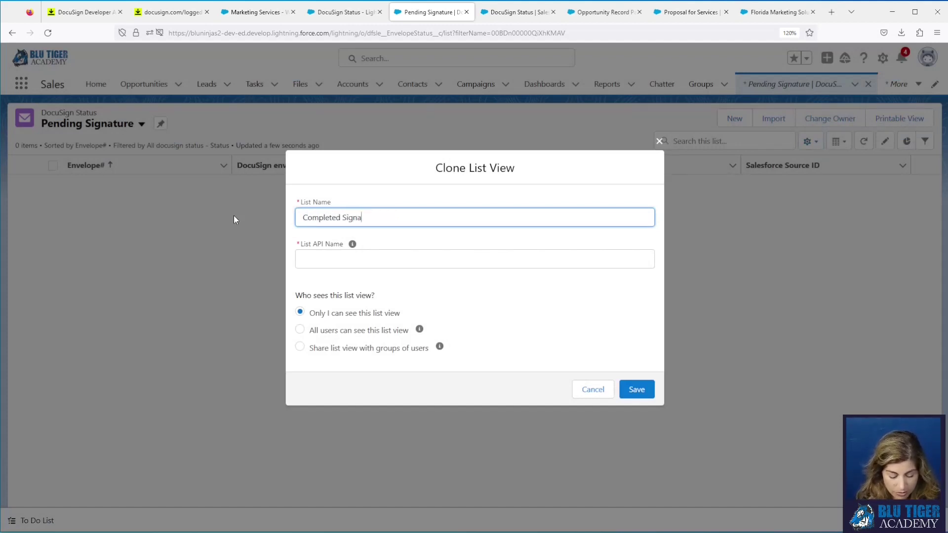
{"action": "type", "text": "tures"}
{"action": "left_click", "coordinate": [347, 330]}
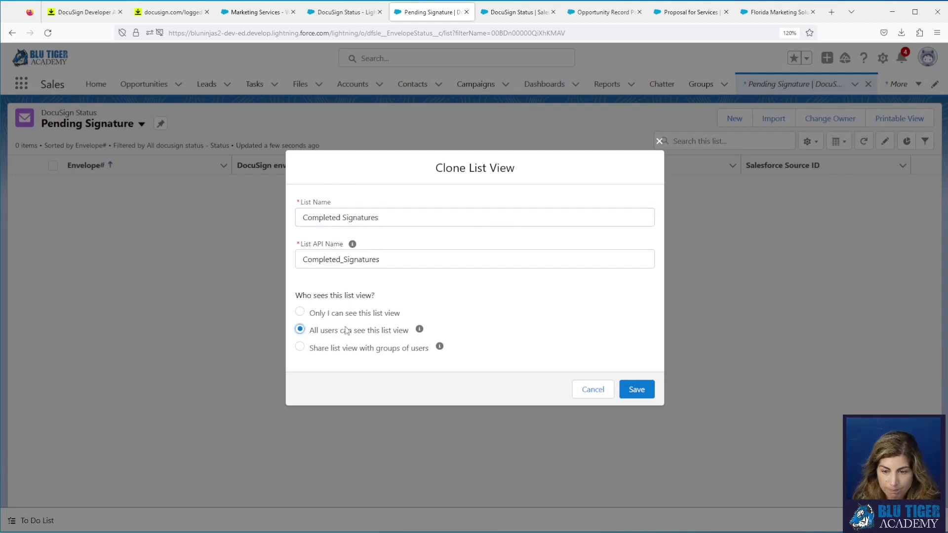
{"action": "left_click", "coordinate": [635, 389]}
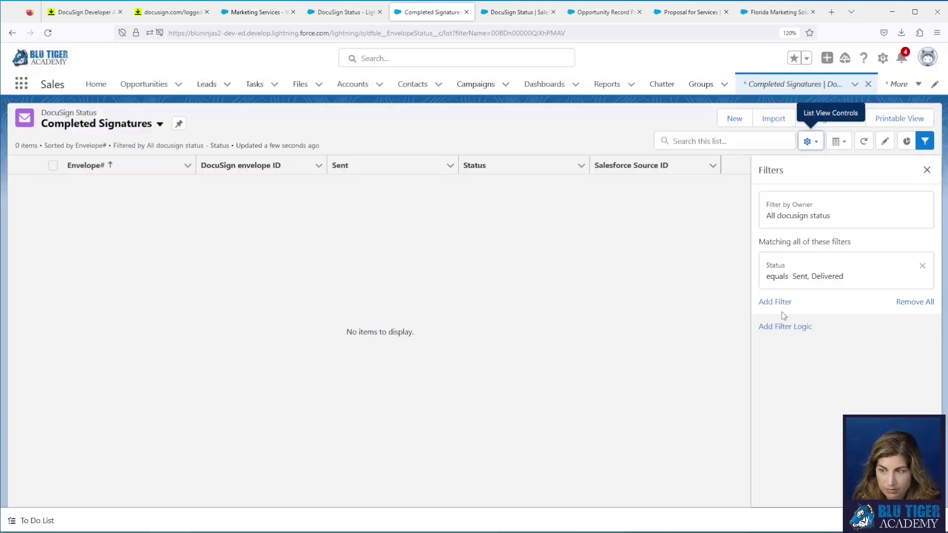
Step: Change the Status filter value from 'Sent, Delivered' to 'Completed' and save
{"action": "left_click", "coordinate": [807, 281]}
{"action": "left_click", "coordinate": [609, 313]}
{"action": "left_click_drag", "start_coordinate": [610, 313], "coordinate": [517, 314]}
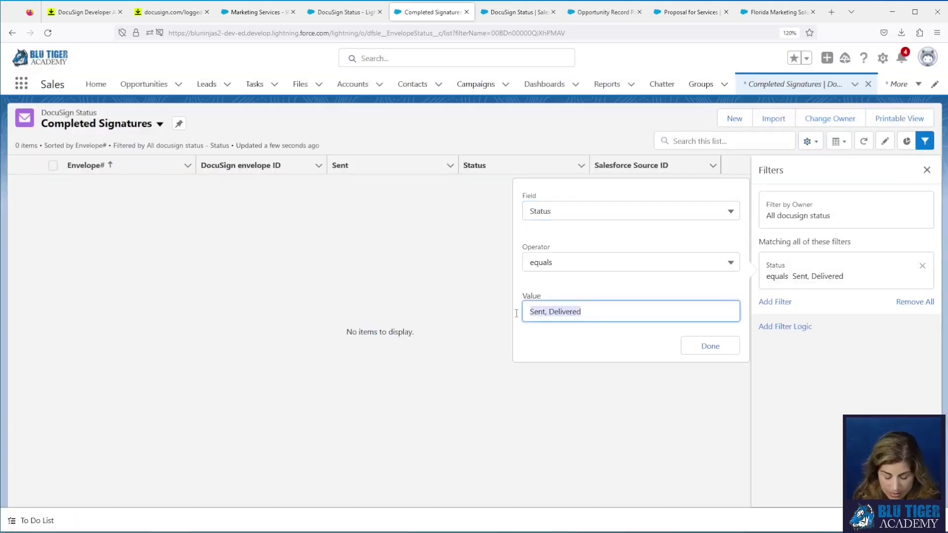
{"action": "type", "text": "Completed"}
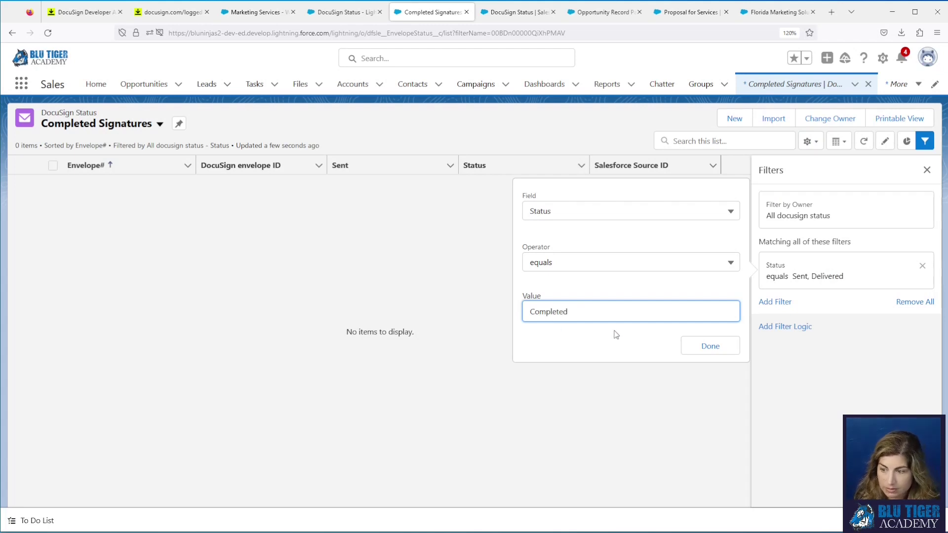
{"action": "left_click", "coordinate": [706, 346]}
{"action": "left_click", "coordinate": [901, 185]}
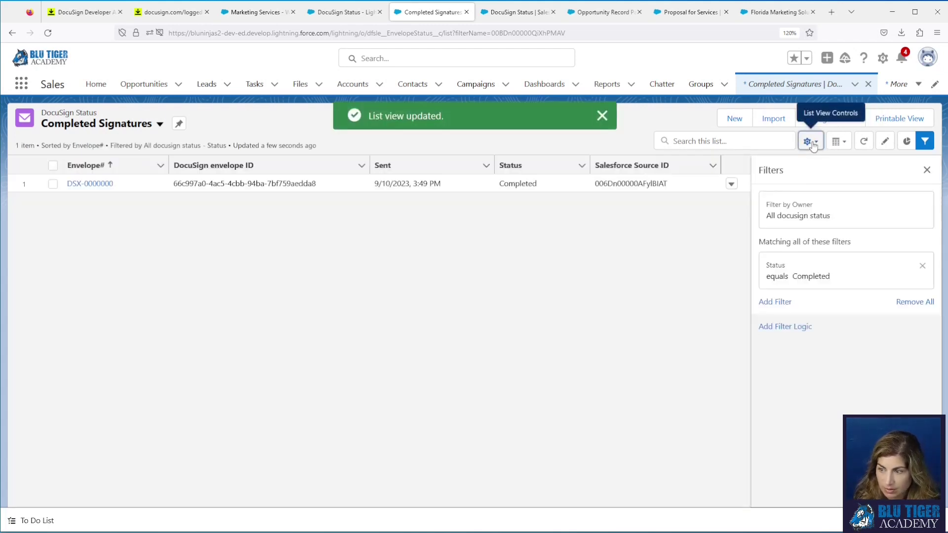
{"action": "left_click", "coordinate": [810, 142]}
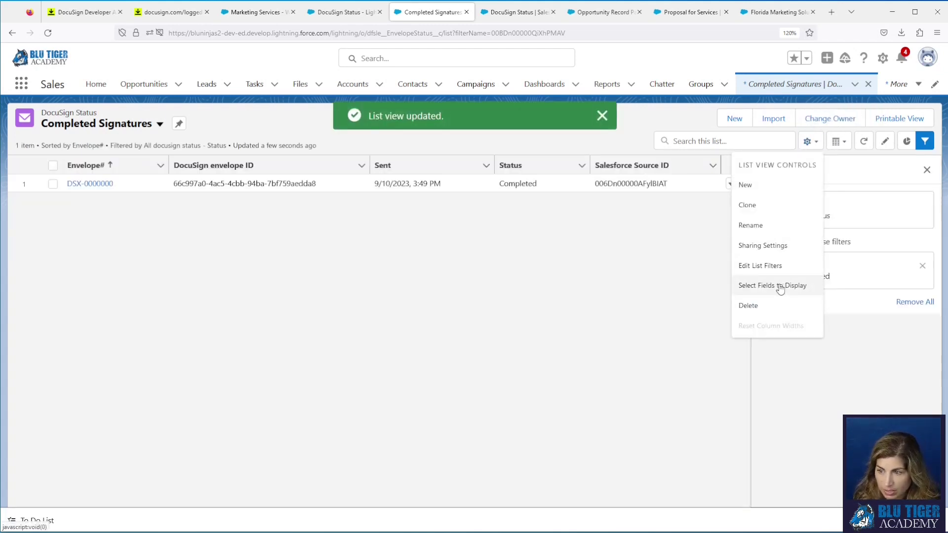
Step: Remove the Salesforce Source ID column and add Opportunity and Completed as visible columns
{"action": "left_click", "coordinate": [778, 285]}
{"action": "left_click", "coordinate": [539, 316]}
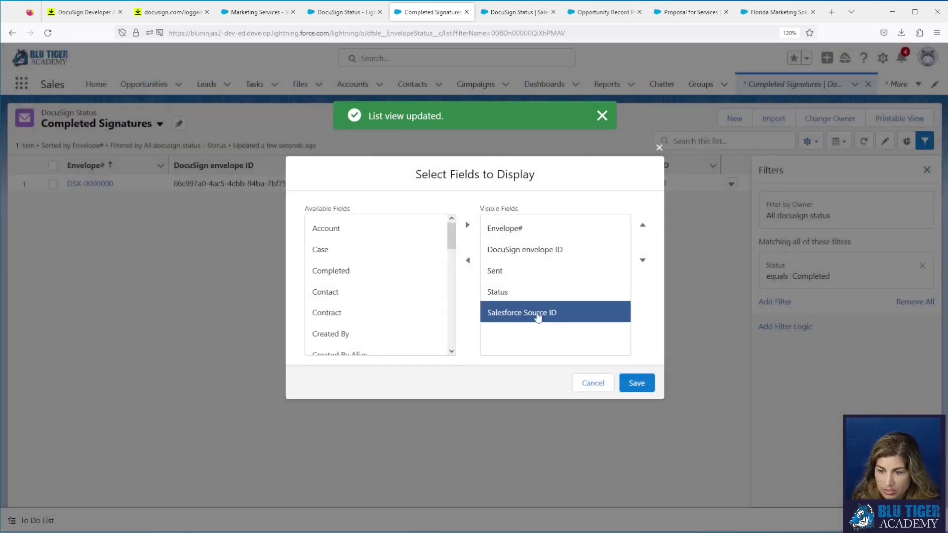
{"action": "left_click", "coordinate": [466, 262]}
{"action": "scroll", "coordinate": [401, 283], "scroll_direction": "down", "scroll_amount": 3}
{"action": "scroll", "coordinate": [400, 289], "scroll_direction": "down", "scroll_amount": 5}
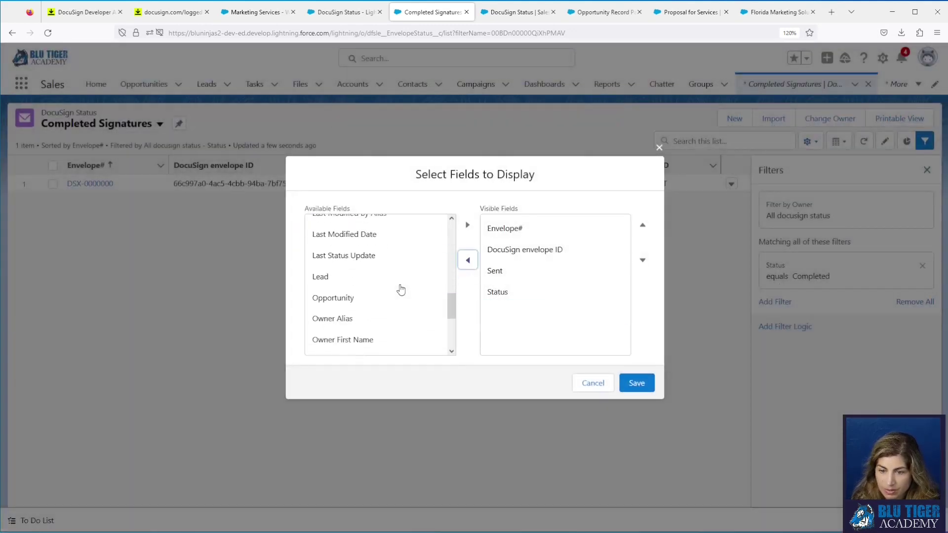
{"action": "scroll", "coordinate": [400, 289], "scroll_direction": "up", "scroll_amount": 3}
{"action": "left_click", "coordinate": [379, 242]}
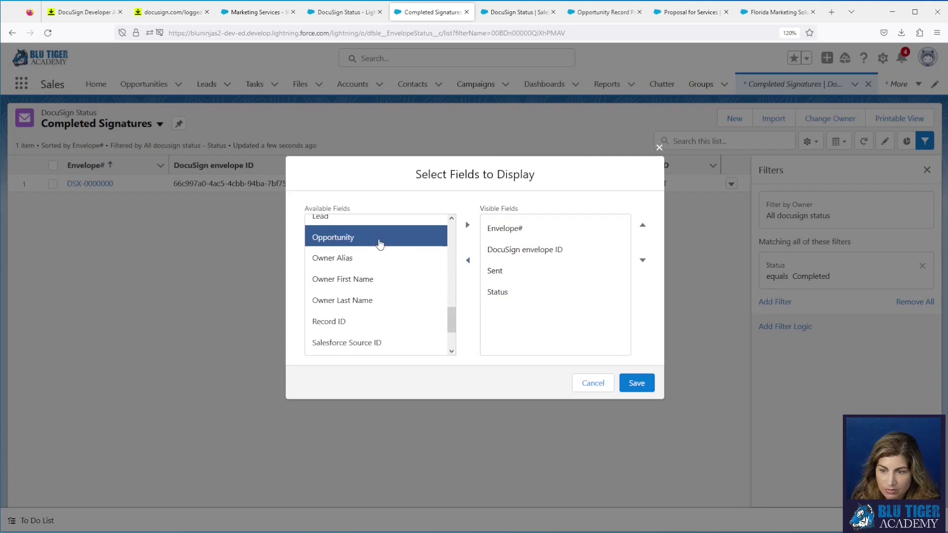
{"action": "left_click", "coordinate": [467, 225]}
{"action": "scroll", "coordinate": [413, 279], "scroll_direction": "up", "scroll_amount": 3}
{"action": "scroll", "coordinate": [412, 282], "scroll_direction": "up", "scroll_amount": 5}
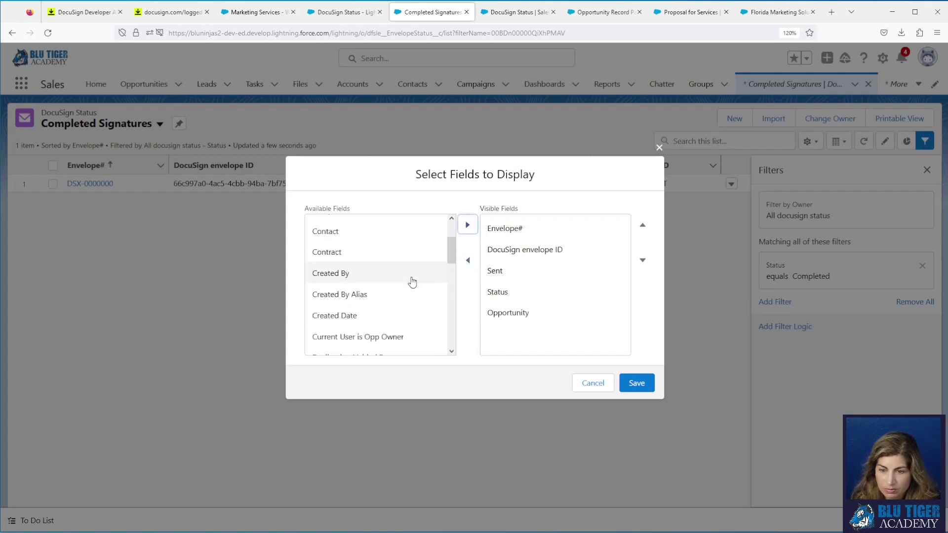
{"action": "left_click", "coordinate": [383, 269]}
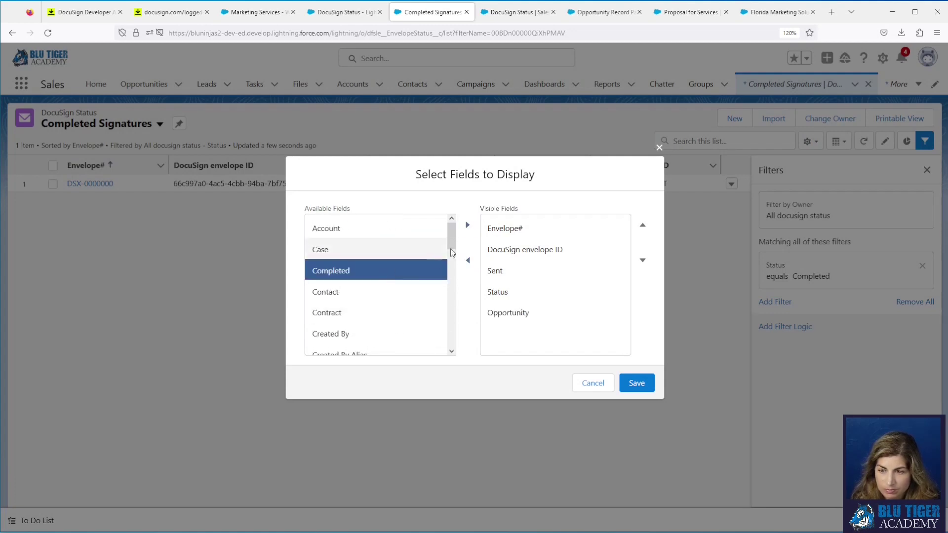
{"action": "left_click", "coordinate": [467, 225]}
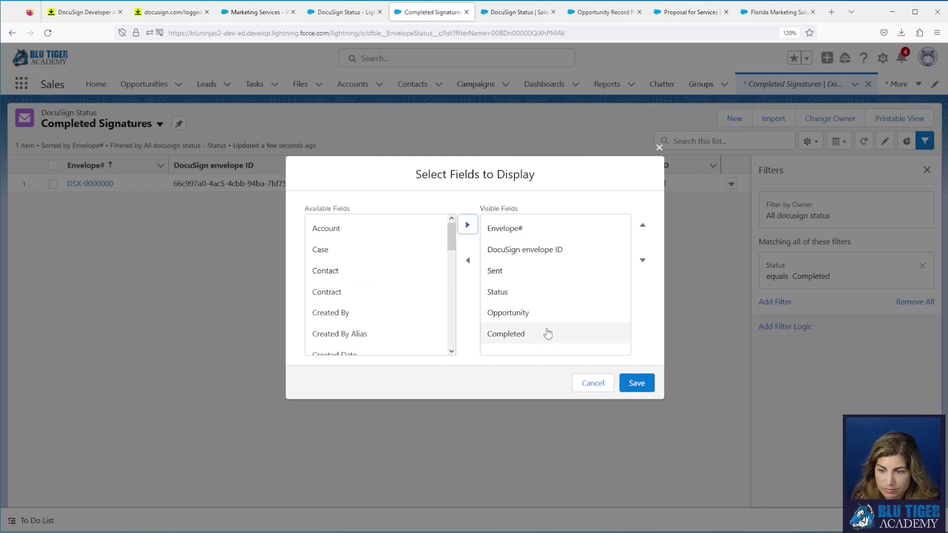
Step: Reorder Status and Opportunity, add Email Subject after Envelope#, drop DocuSign envelope ID, and save
{"action": "left_click", "coordinate": [553, 291]}
{"action": "left_click", "coordinate": [642, 225]}
{"action": "left_click", "coordinate": [567, 316]}
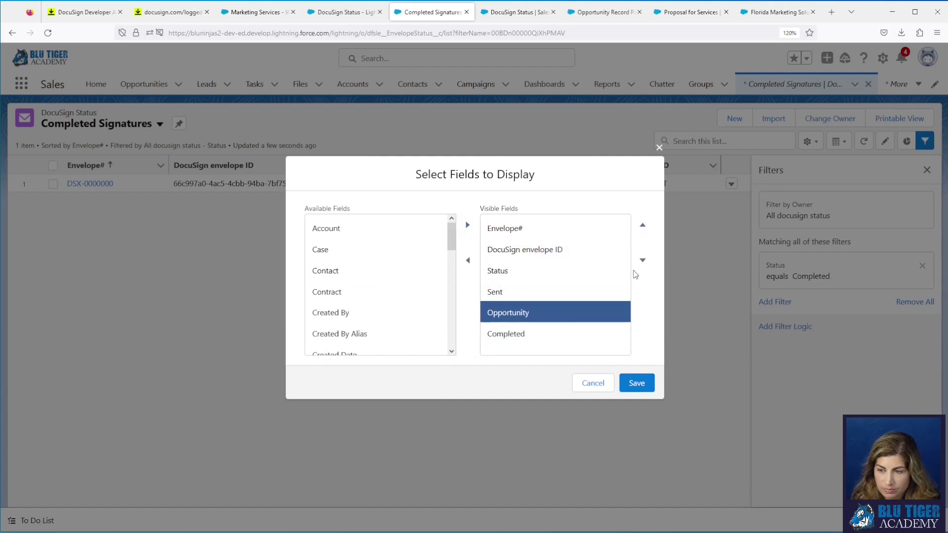
{"action": "left_click", "coordinate": [642, 260]}
{"action": "scroll", "coordinate": [349, 287], "scroll_direction": "down", "scroll_amount": 3}
{"action": "scroll", "coordinate": [350, 279], "scroll_direction": "down", "scroll_amount": 2}
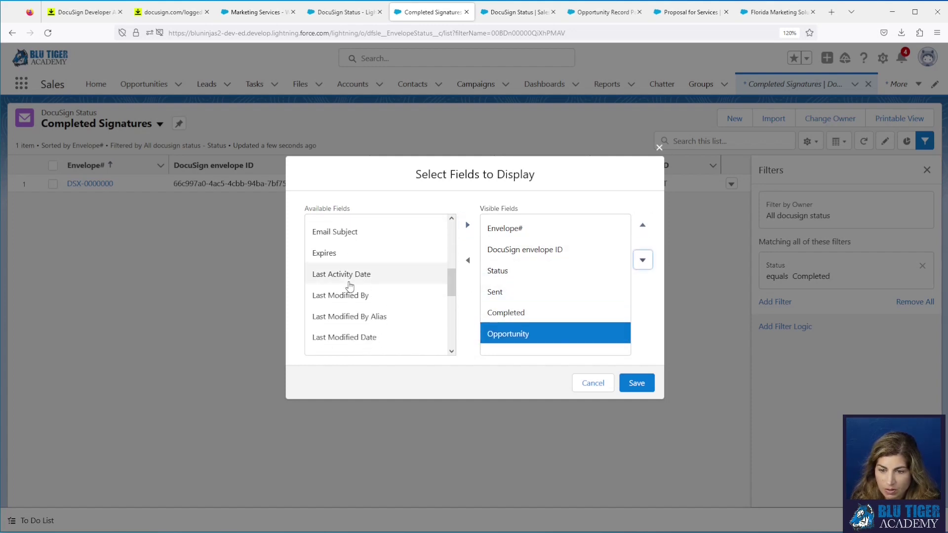
{"action": "left_click", "coordinate": [347, 236]}
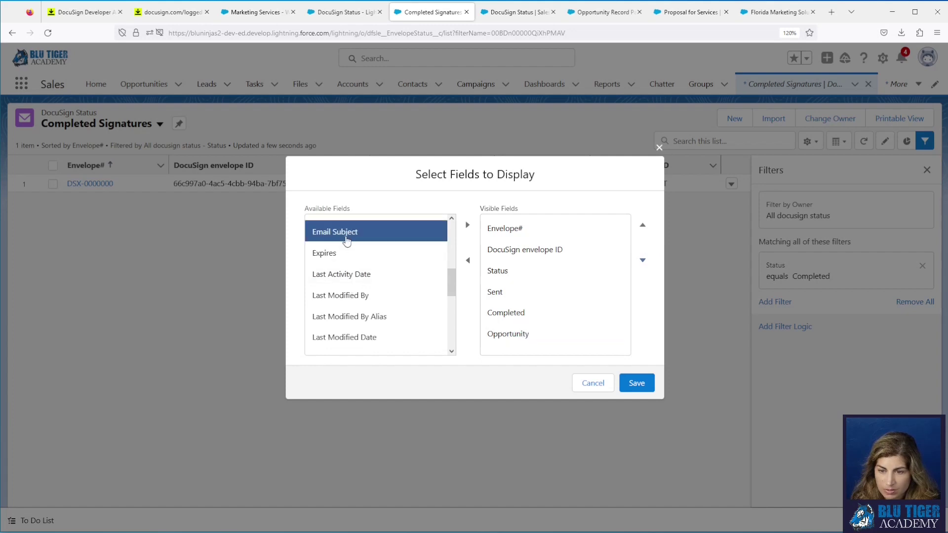
{"action": "left_click", "coordinate": [467, 225]}
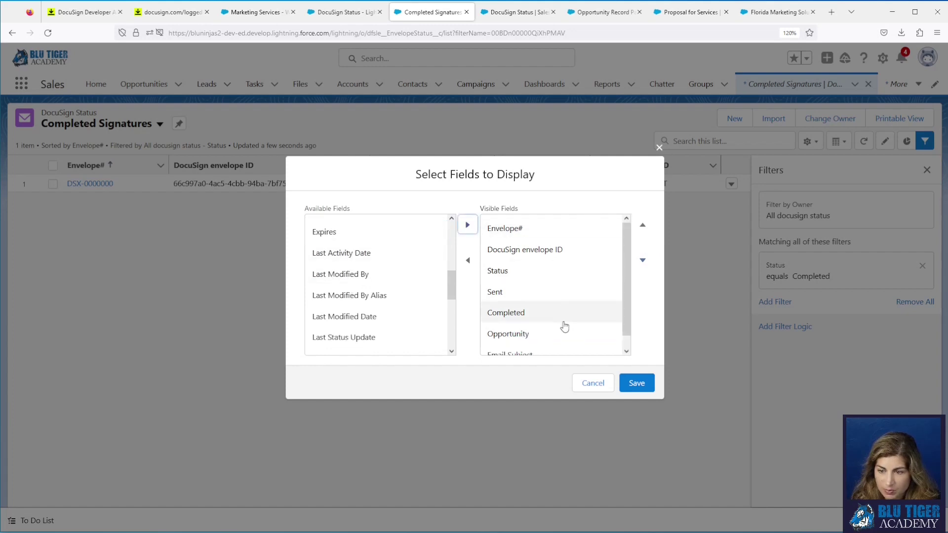
{"action": "left_click", "coordinate": [643, 225]}
{"action": "left_click", "coordinate": [643, 224]}
{"action": "left_click", "coordinate": [642, 225]}
{"action": "left_click", "coordinate": [643, 225]}
{"action": "left_click", "coordinate": [643, 225]}
{"action": "left_click", "coordinate": [549, 272]}
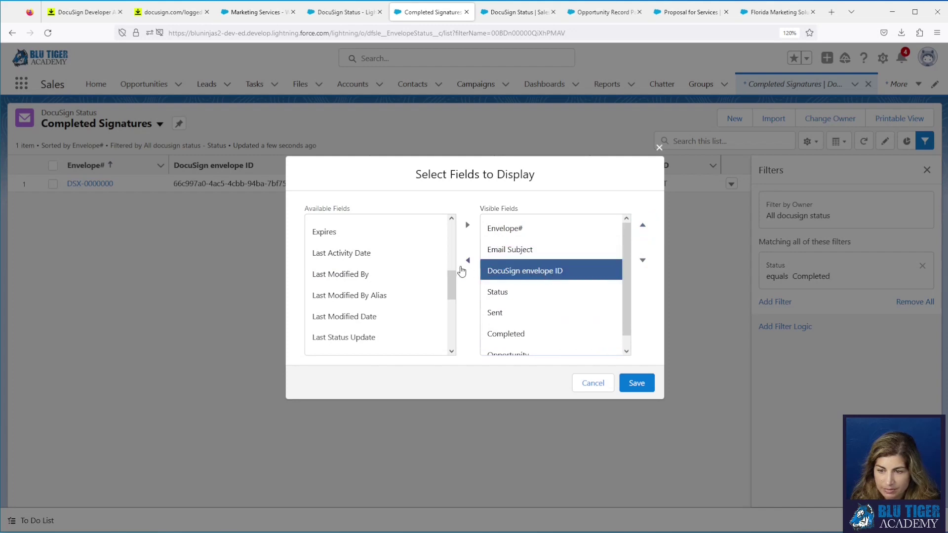
{"action": "left_click", "coordinate": [467, 261]}
{"action": "left_click", "coordinate": [634, 384]}
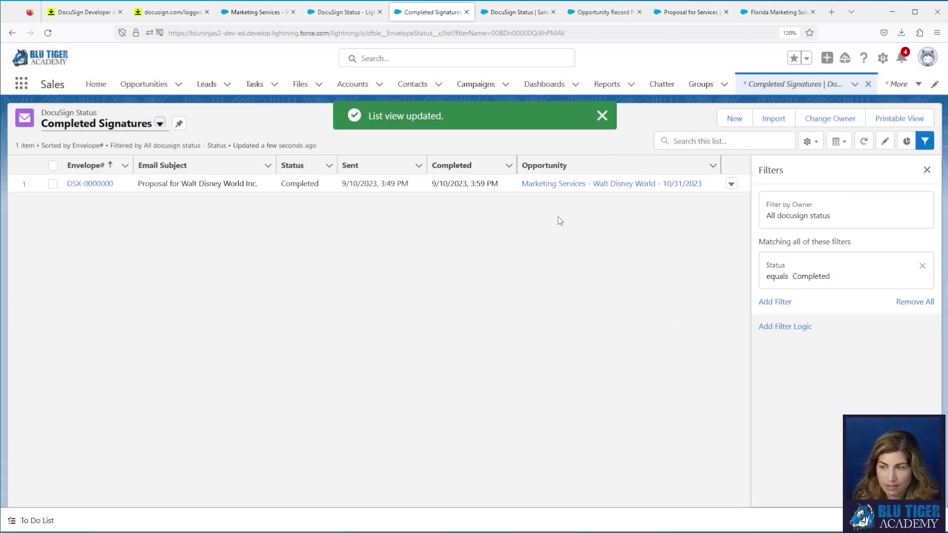
Step: Clone the Completed Signatures list view and select the copy's default name
{"action": "left_click", "coordinate": [811, 142]}
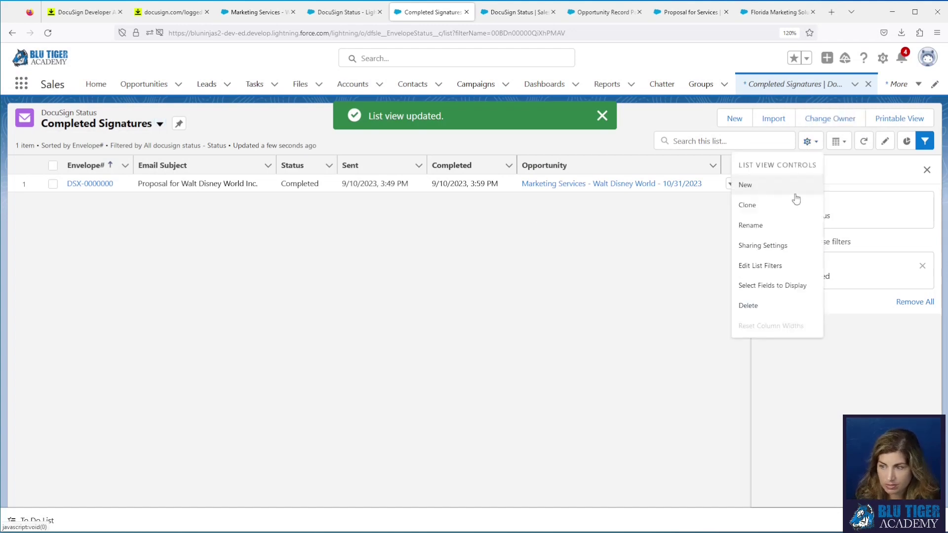
{"action": "left_click", "coordinate": [780, 212]}
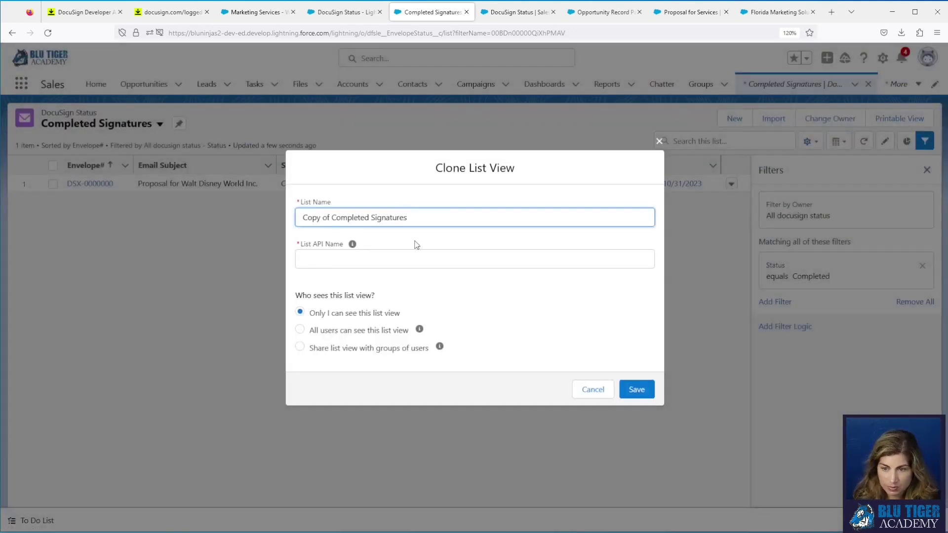
{"action": "left_click_drag", "start_coordinate": [407, 217], "coordinate": [270, 208]}
Step: Name the clone 'My Completed Signatures', make it visible to all users, and save
{"action": "type", "text": "My "}
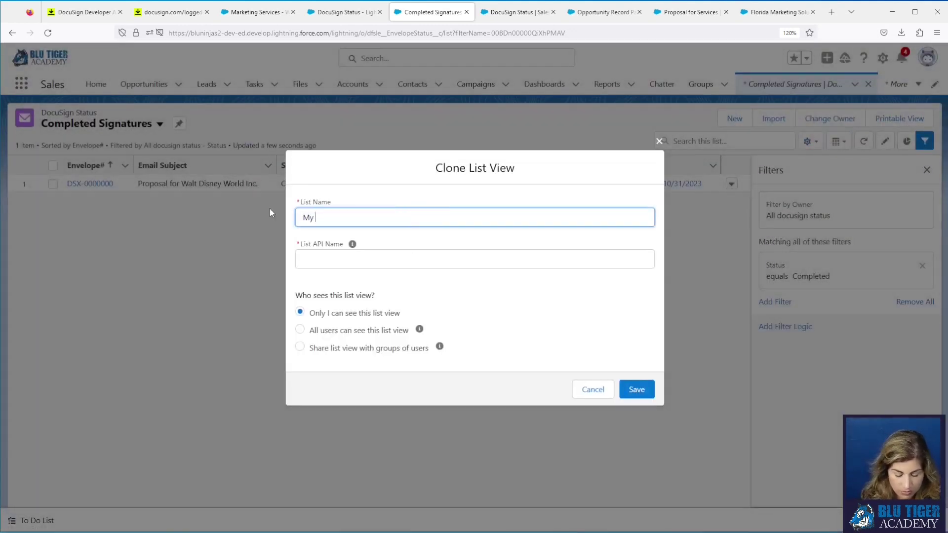
{"action": "type", "text": "Completed Sign"}
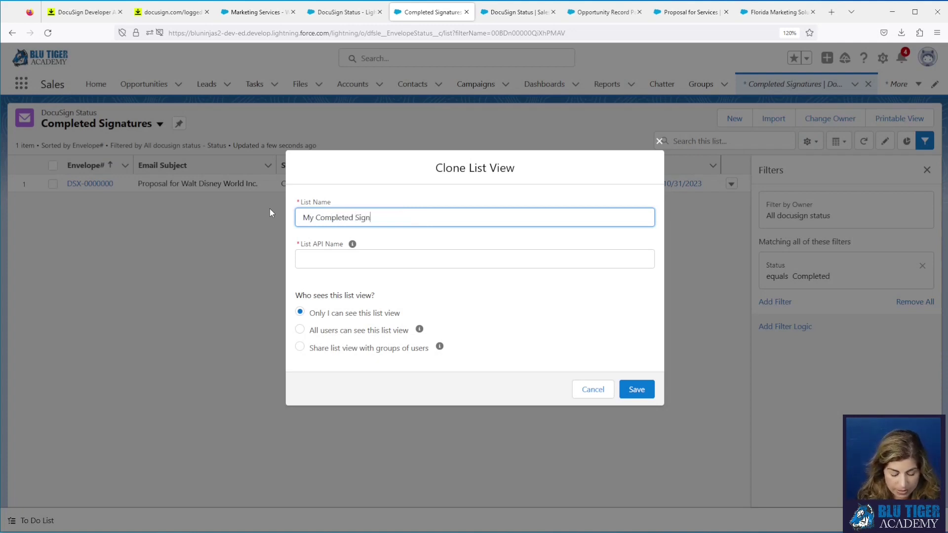
{"action": "type", "text": "atures"}
{"action": "key", "text": "Tab"}
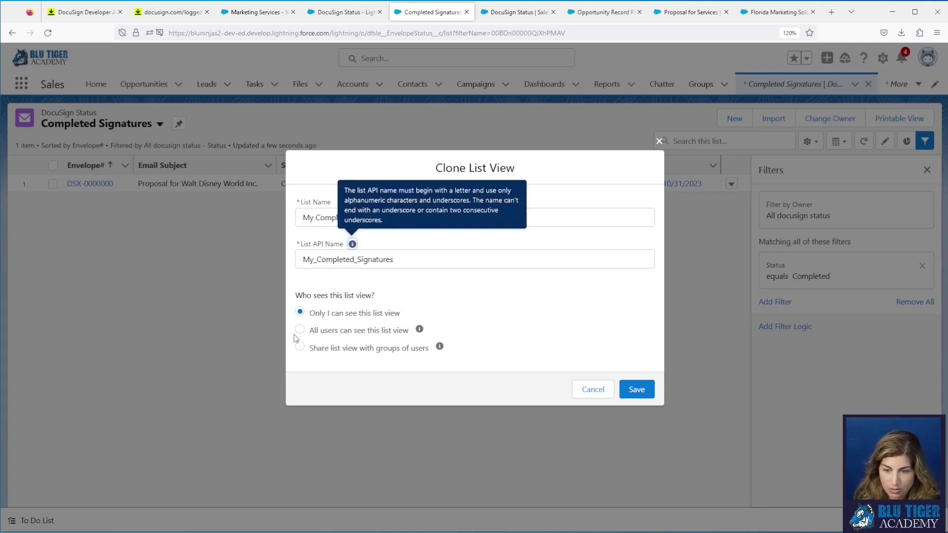
{"action": "left_click", "coordinate": [300, 330]}
{"action": "left_click", "coordinate": [637, 391]}
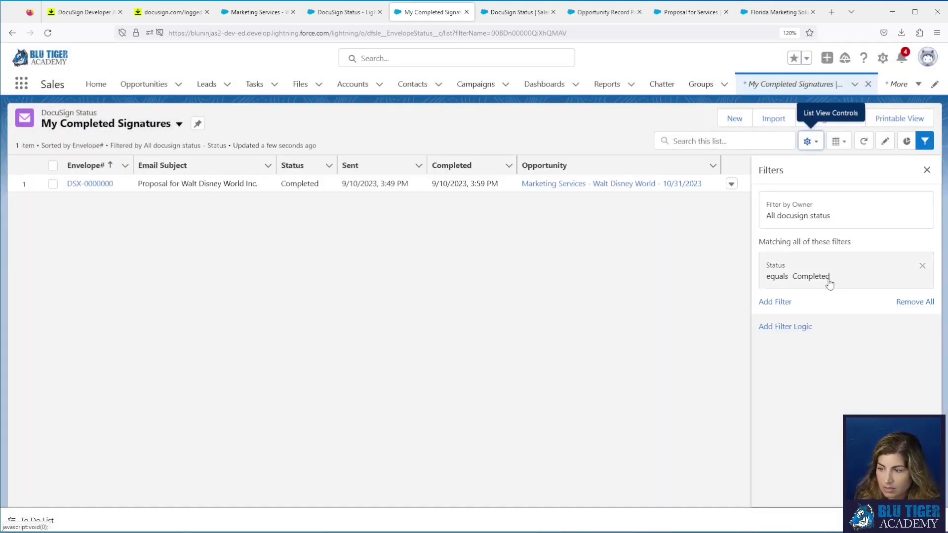
Step: Add the filter Current User is Opp Owner equals True and save the list view
{"action": "left_click", "coordinate": [776, 302]}
{"action": "left_click", "coordinate": [637, 257]}
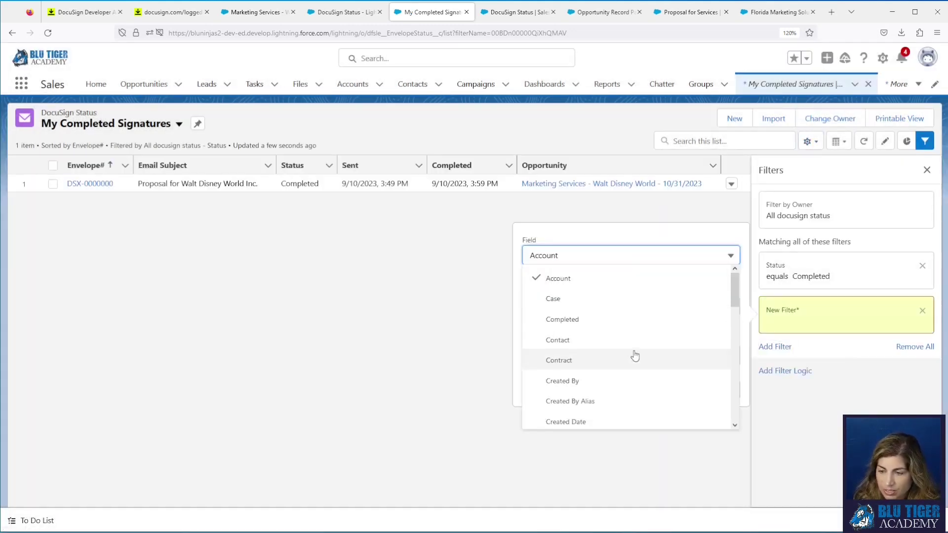
{"action": "scroll", "coordinate": [635, 356], "scroll_direction": "down", "scroll_amount": 2}
{"action": "scroll", "coordinate": [635, 356], "scroll_direction": "down", "scroll_amount": 2}
{"action": "left_click", "coordinate": [624, 332]}
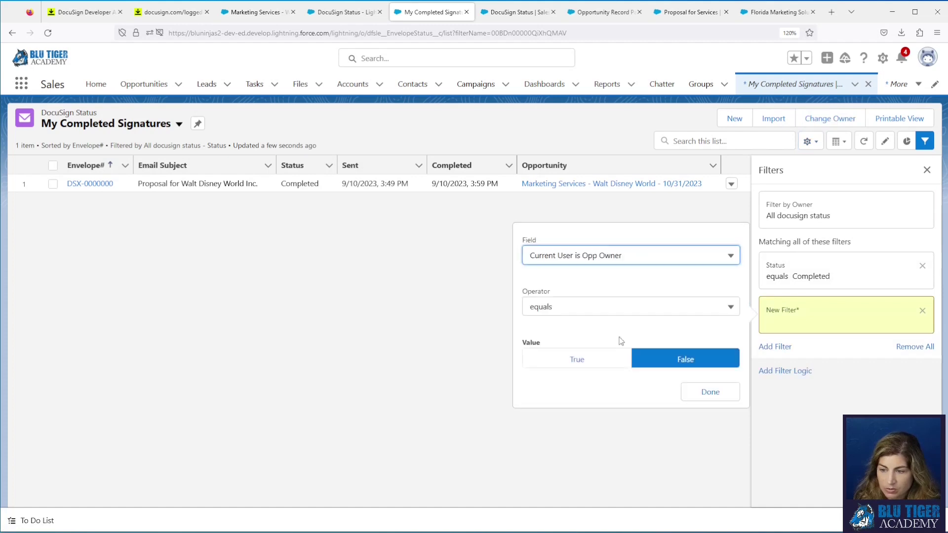
{"action": "left_click", "coordinate": [573, 360]}
{"action": "left_click", "coordinate": [695, 394]}
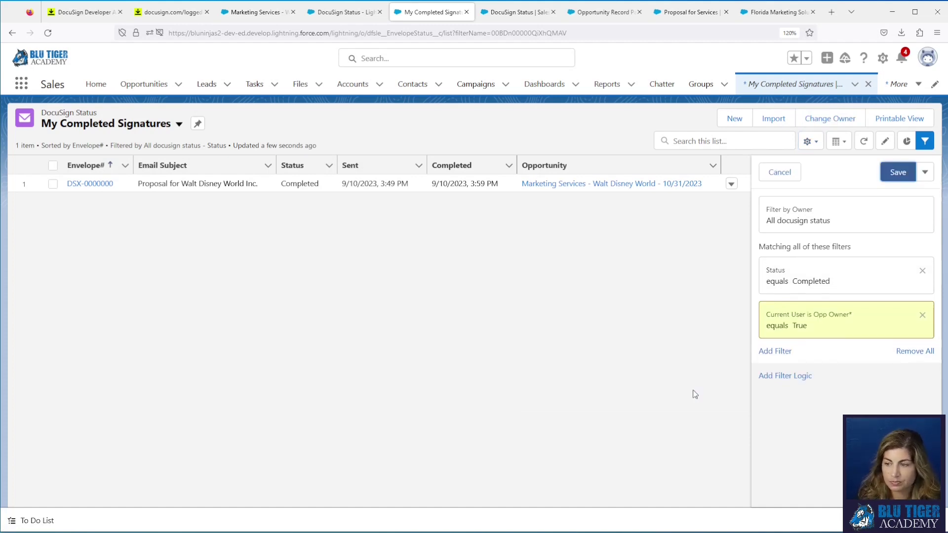
{"action": "left_click", "coordinate": [884, 175]}
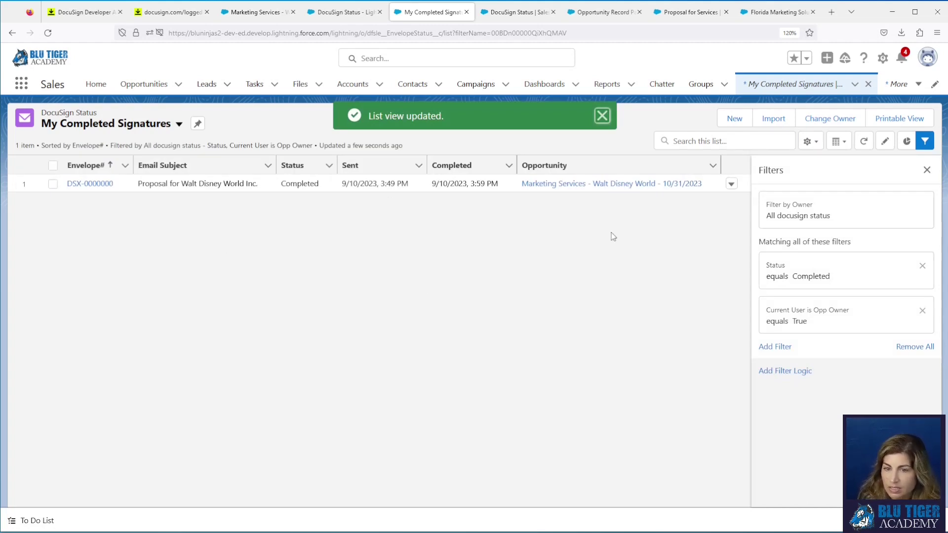
{"action": "left_click", "coordinate": [131, 124]}
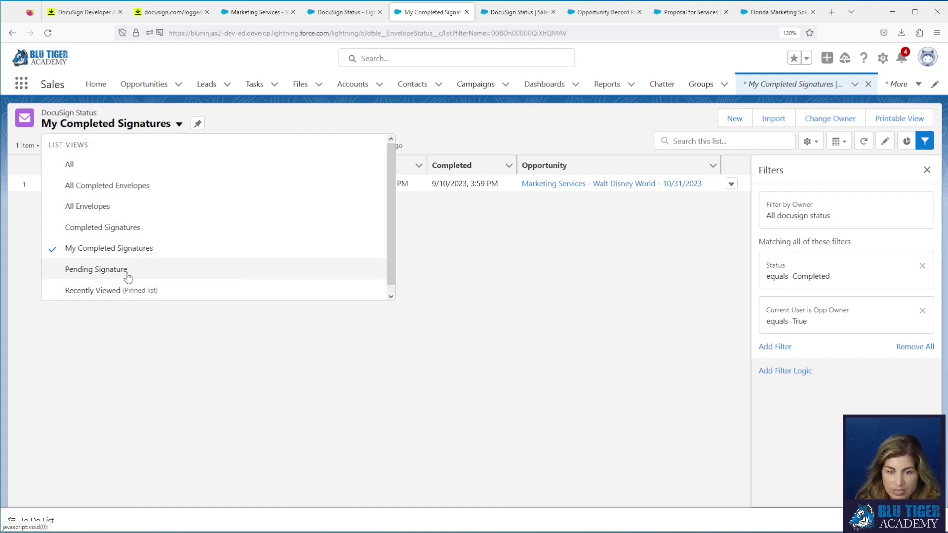
Step: Clone the Pending Signature list view as 'My Pending Signature', visible to all users
{"action": "left_click", "coordinate": [128, 272]}
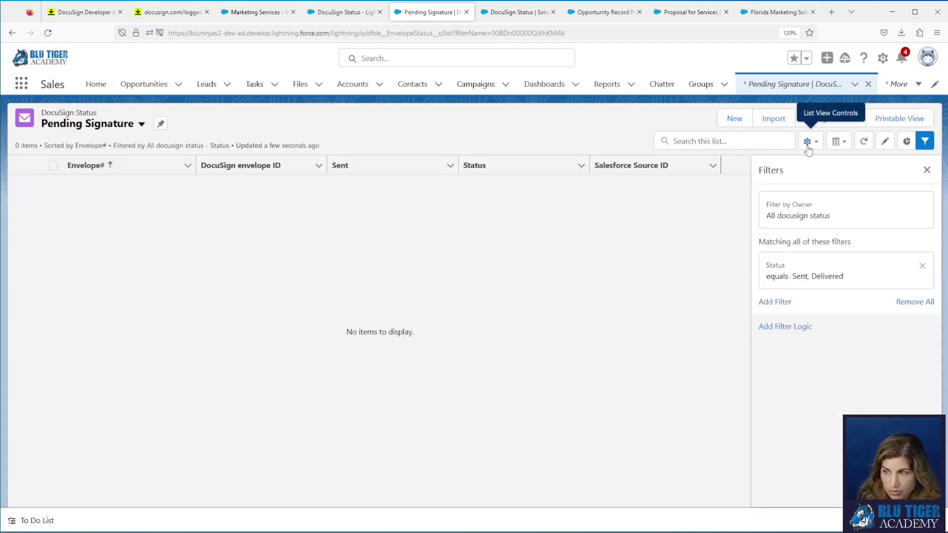
{"action": "left_click", "coordinate": [807, 142]}
{"action": "left_click", "coordinate": [779, 205]}
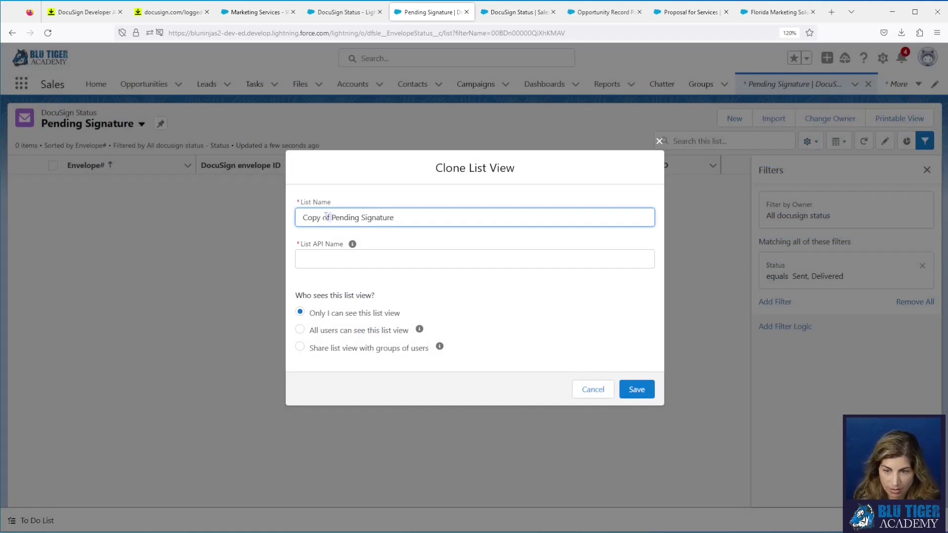
{"action": "left_click_drag", "start_coordinate": [329, 218], "coordinate": [296, 221]}
{"action": "type", "text": "My"}
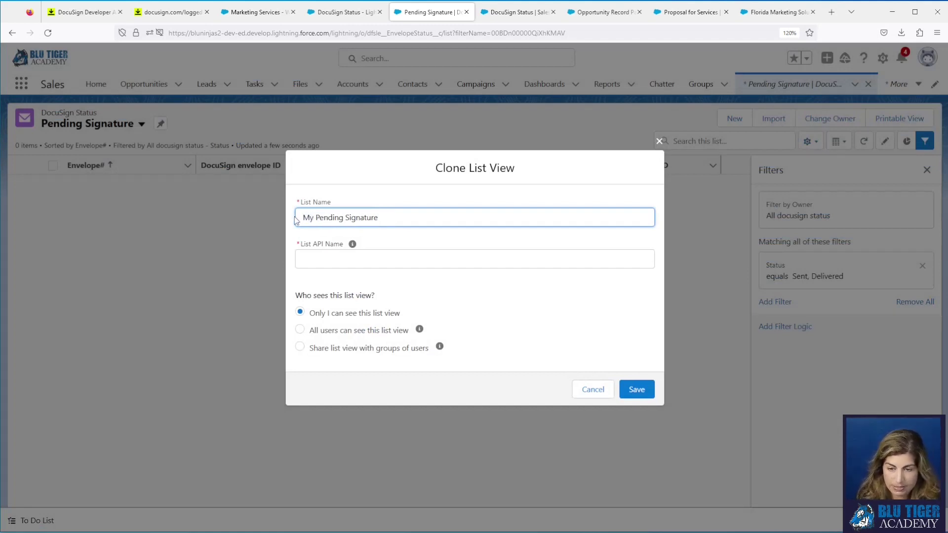
{"action": "left_click", "coordinate": [317, 255]}
{"action": "left_click", "coordinate": [300, 330]}
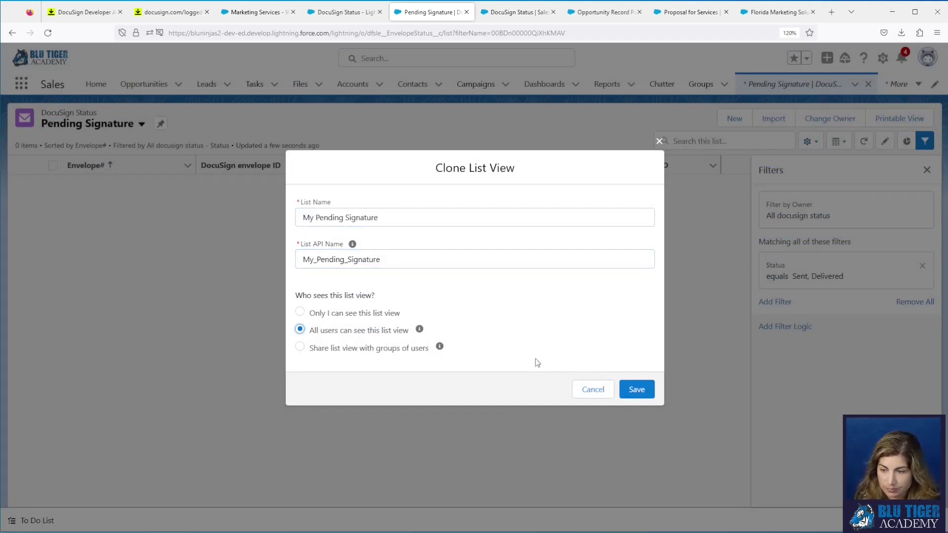
{"action": "left_click", "coordinate": [637, 390]}
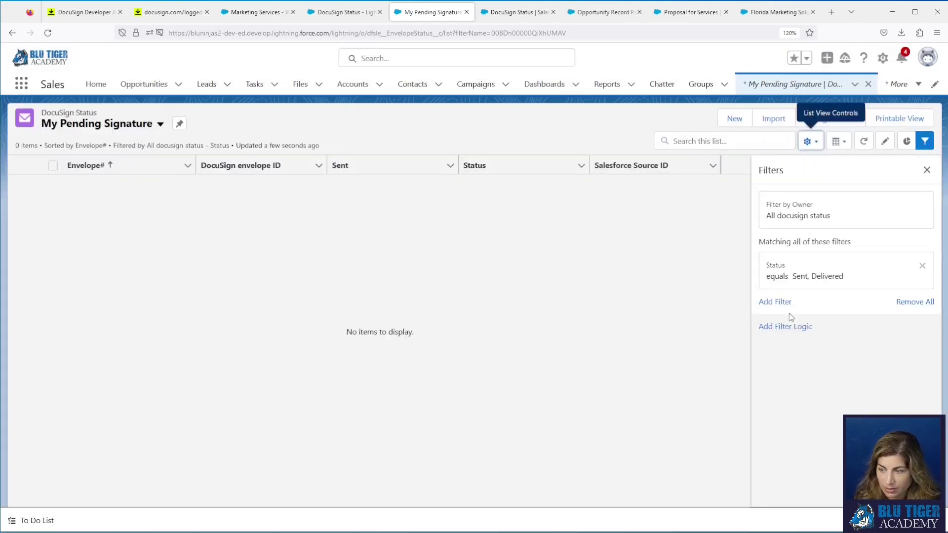
Step: Add the filter Current User is Opp Owner equals True and save the updated view
{"action": "left_click", "coordinate": [786, 304]}
{"action": "left_click", "coordinate": [582, 256]}
{"action": "scroll", "coordinate": [588, 321], "scroll_direction": "down", "scroll_amount": 2}
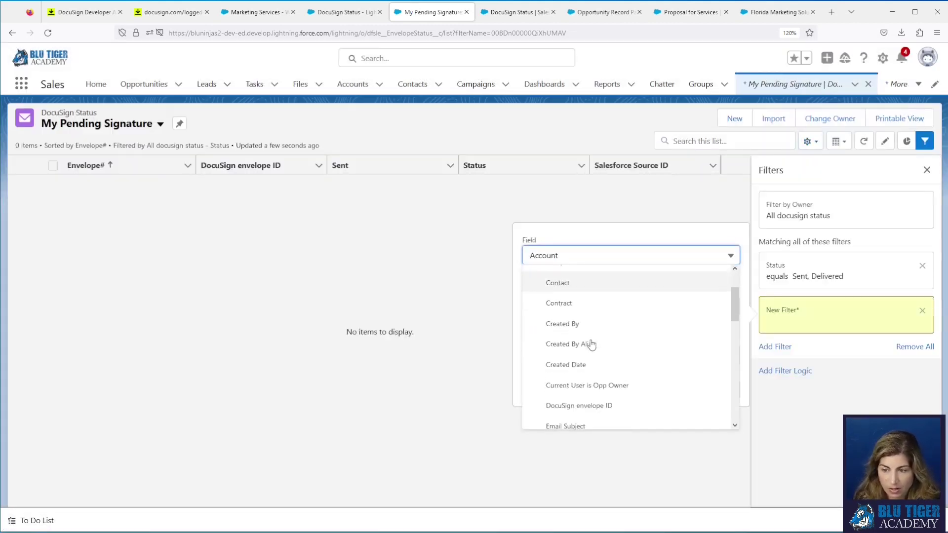
{"action": "scroll", "coordinate": [593, 345], "scroll_direction": "down", "scroll_amount": 3}
{"action": "left_click", "coordinate": [593, 326]}
{"action": "left_click", "coordinate": [578, 362]}
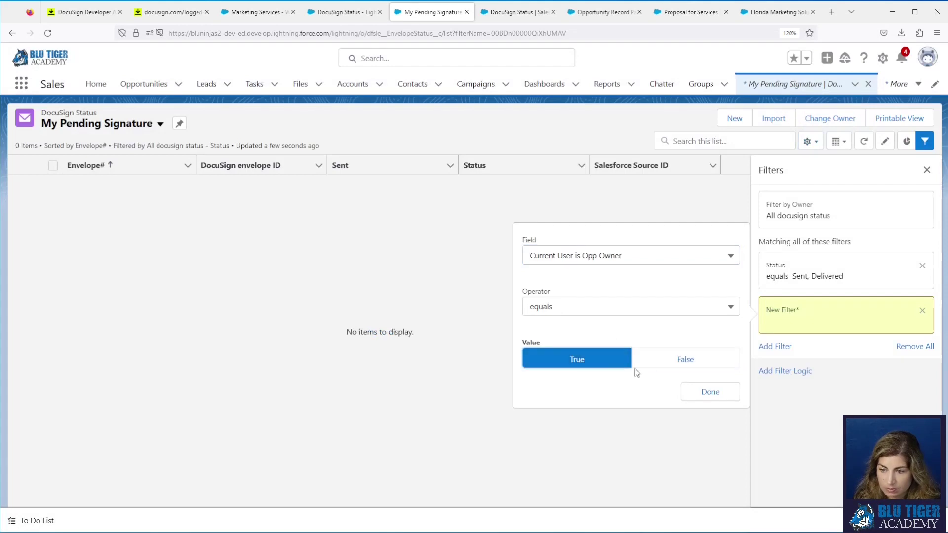
{"action": "left_click", "coordinate": [707, 392]}
{"action": "left_click", "coordinate": [891, 179]}
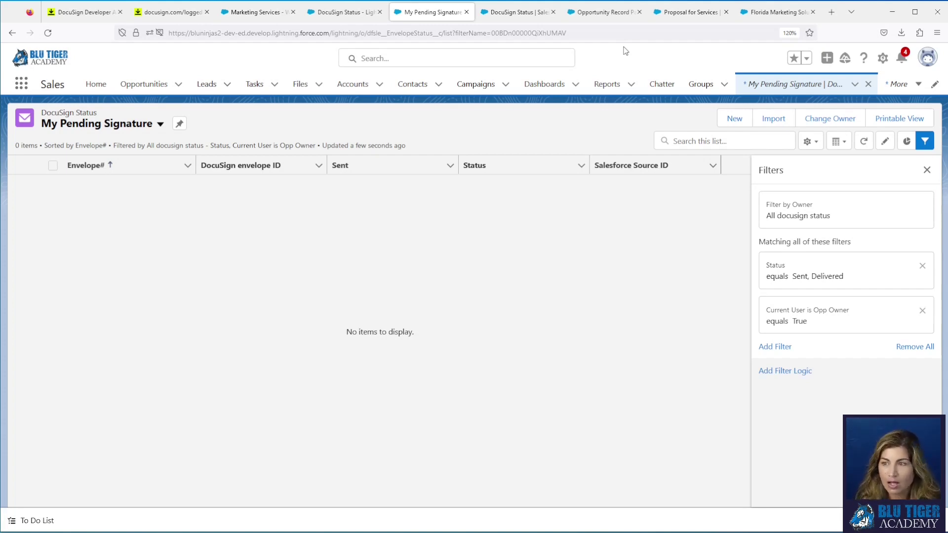
Step: From Setup, find Lightning App Builder and open the Home Page | Sales App page
{"action": "left_click", "coordinate": [493, 15]}
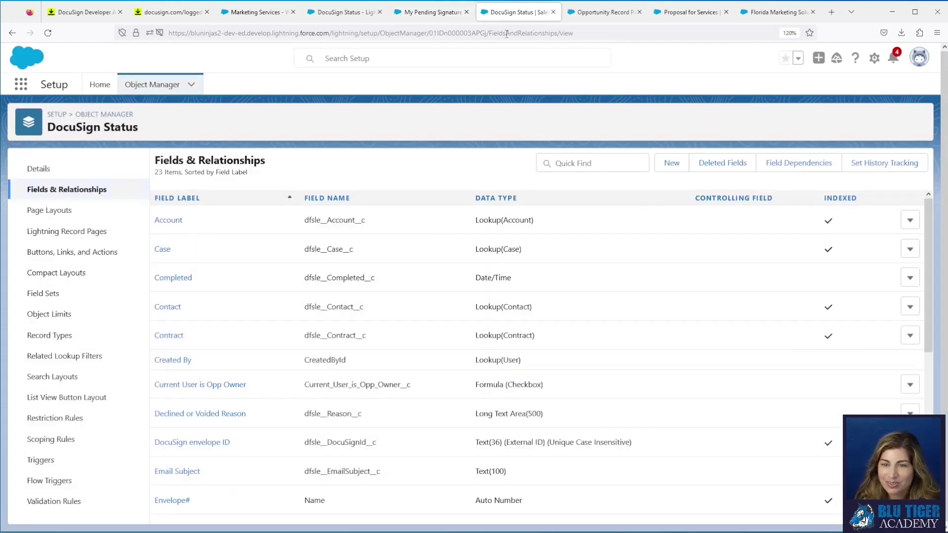
{"action": "left_click", "coordinate": [97, 85]}
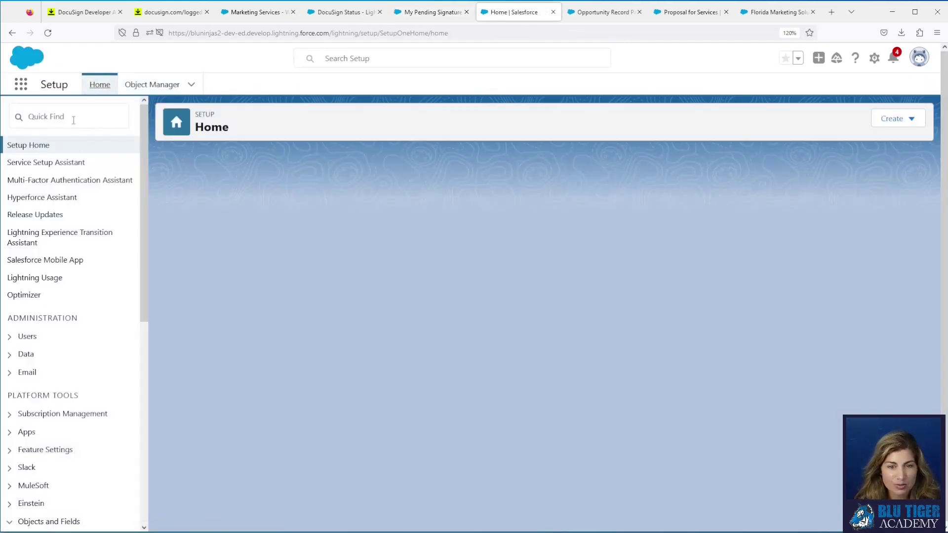
{"action": "type", "text": "sales"}
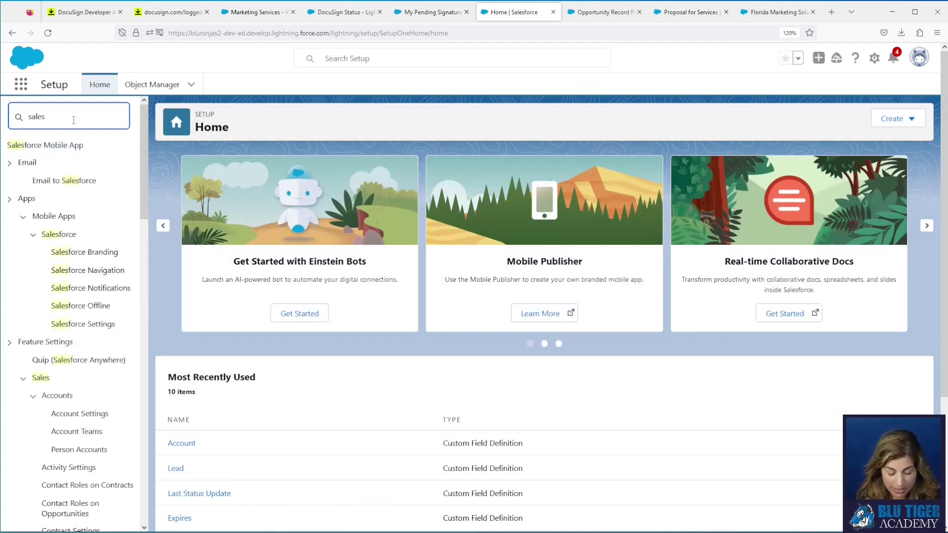
{"action": "key", "text": "BackSpace"}
{"action": "key", "text": "BackSpace"}
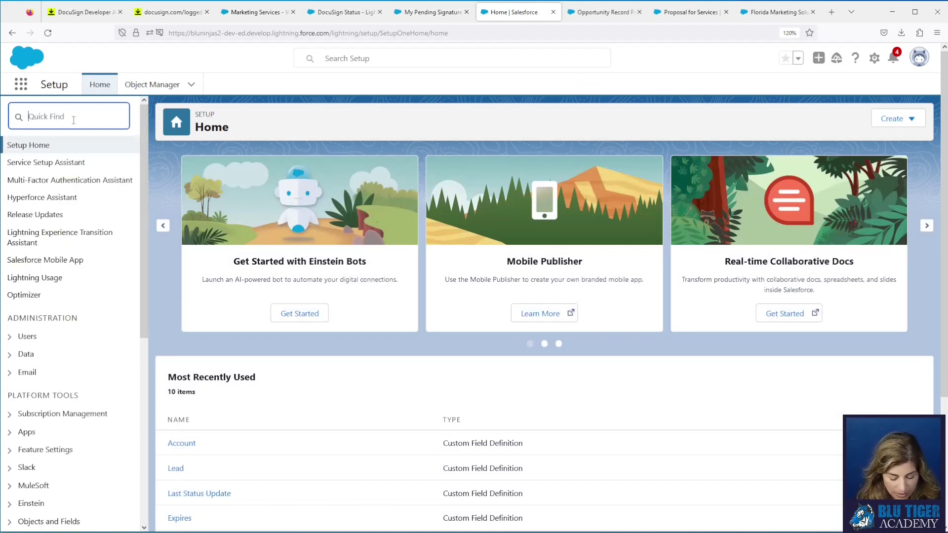
{"action": "type", "text": "lightning"}
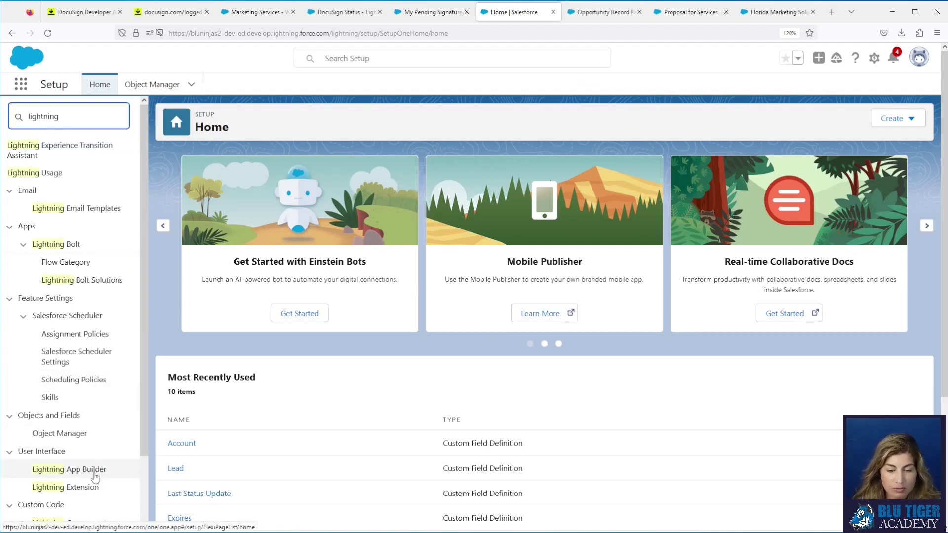
{"action": "left_click", "coordinate": [94, 470]}
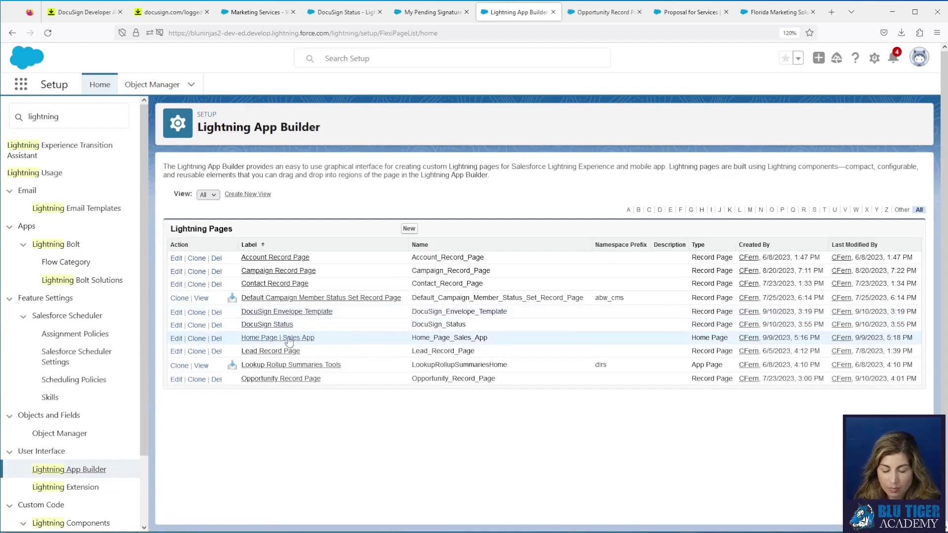
{"action": "left_click", "coordinate": [289, 340]}
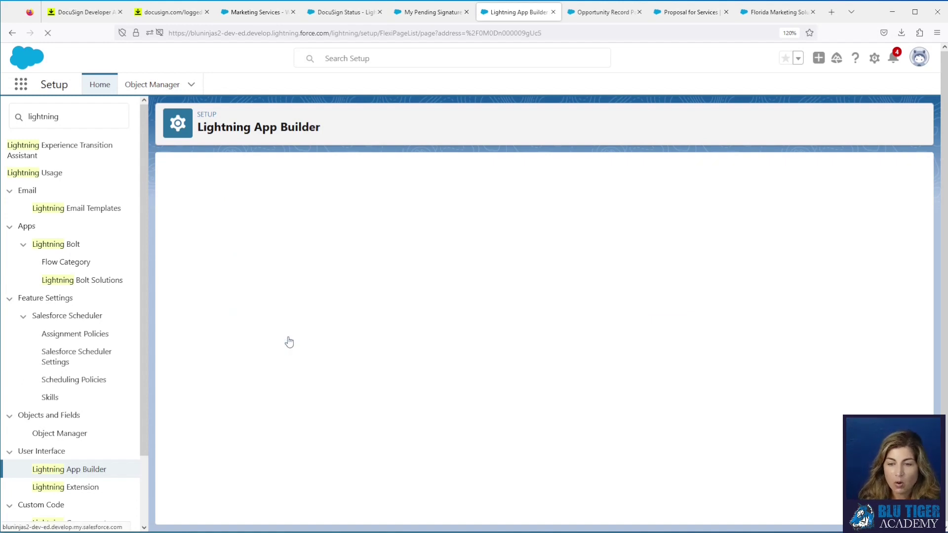
Step: Edit the page and add a DocuSign Status List View component below Closing This Month
{"action": "left_click", "coordinate": [406, 202]}
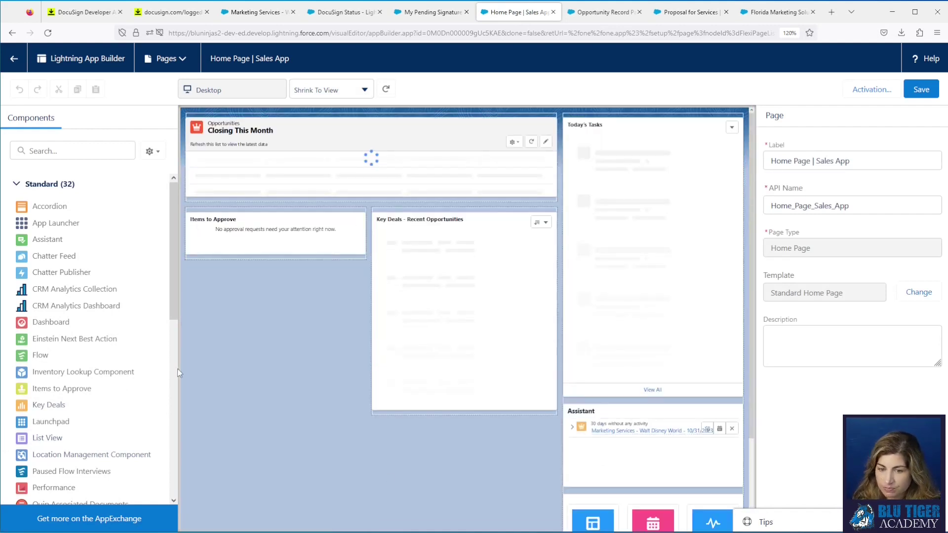
{"action": "left_click_drag", "start_coordinate": [84, 439], "coordinate": [336, 187]}
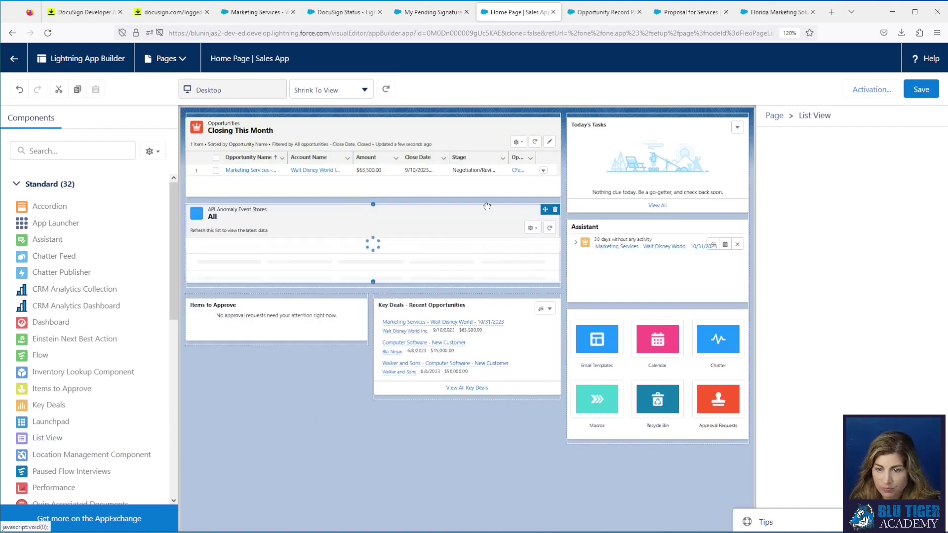
{"action": "left_click", "coordinate": [847, 200]}
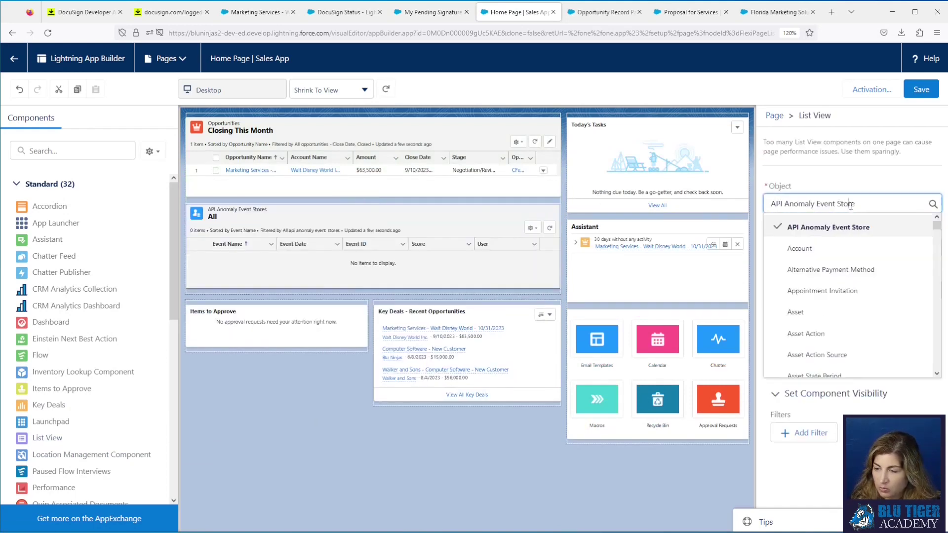
{"action": "scroll", "coordinate": [828, 285], "scroll_direction": "down", "scroll_amount": 10}
{"action": "scroll", "coordinate": [828, 285], "scroll_direction": "down", "scroll_amount": 5}
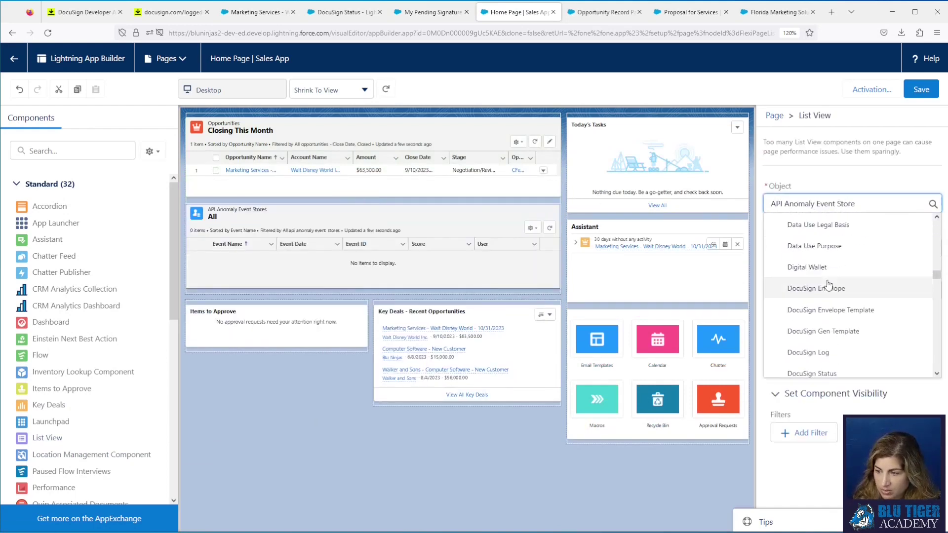
{"action": "left_click", "coordinate": [830, 312]}
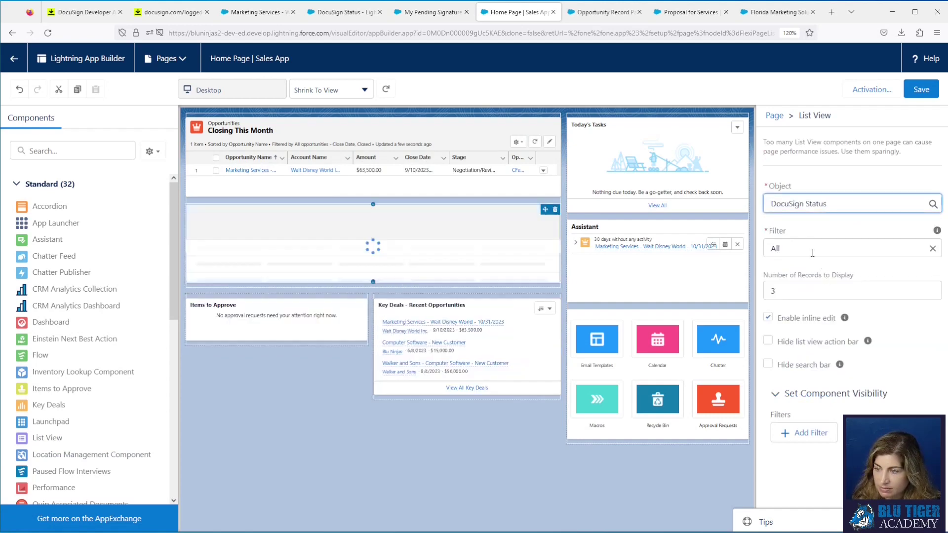
Step: Set the list to My Pending Signature showing 10 records, with action and search bars hidden
{"action": "left_click", "coordinate": [810, 249]}
{"action": "left_click", "coordinate": [826, 378]}
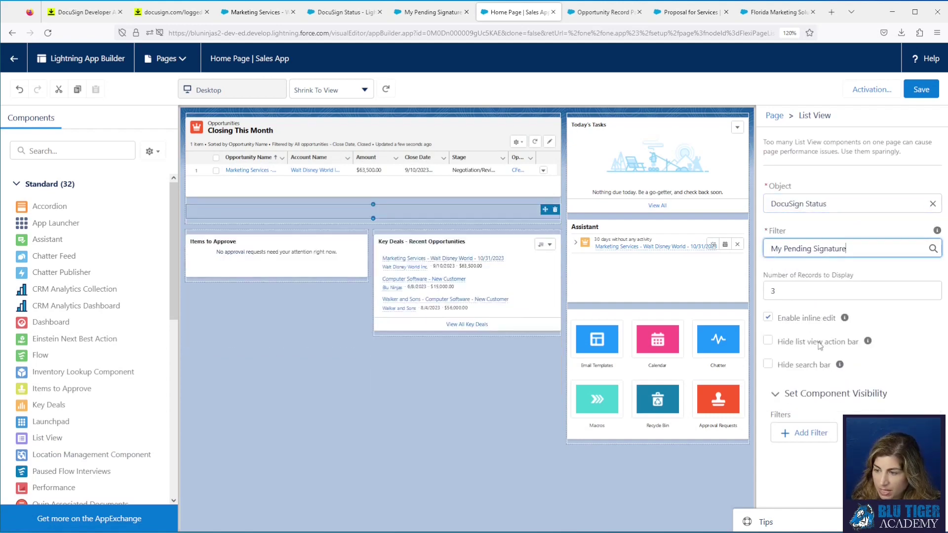
{"action": "left_click", "coordinate": [756, 291]}
{"action": "type", "text": "10"}
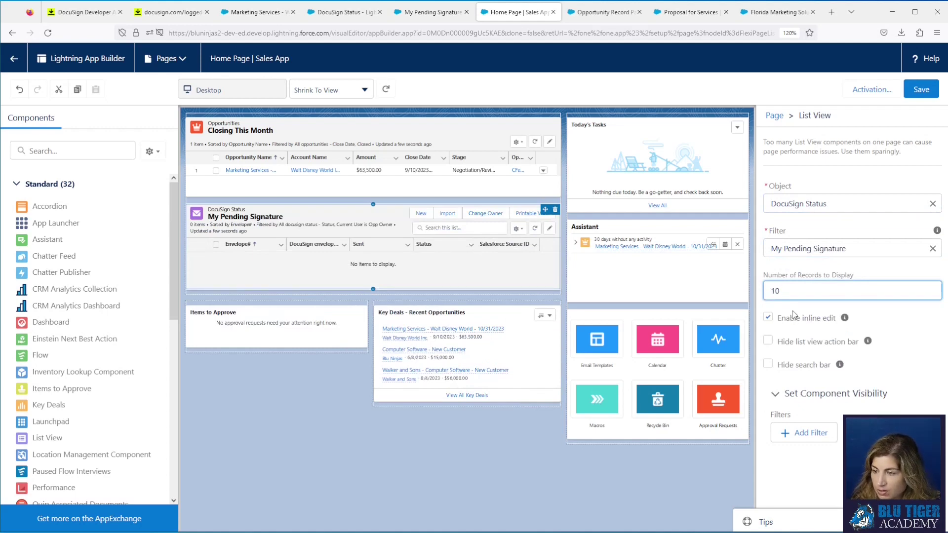
{"action": "left_click", "coordinate": [768, 317]}
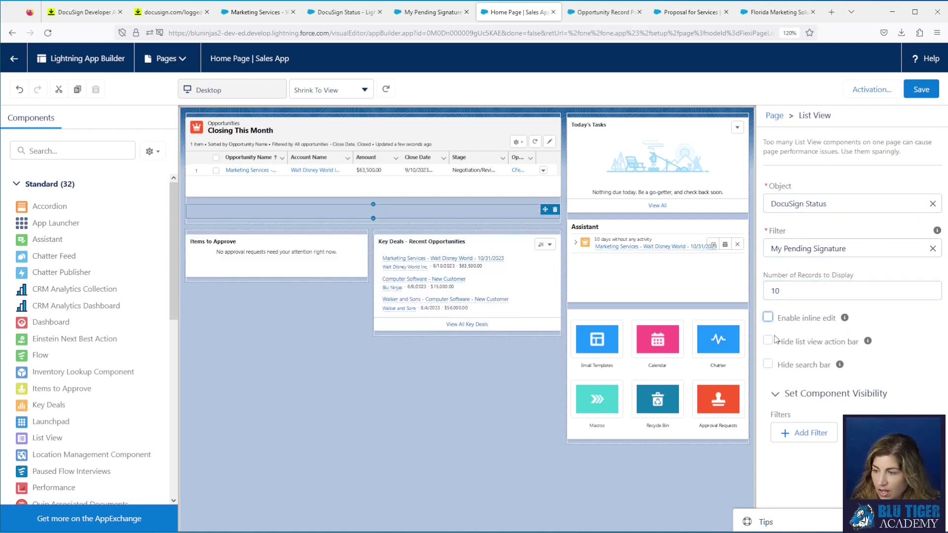
{"action": "left_click", "coordinate": [769, 340]}
{"action": "left_click", "coordinate": [768, 317]}
{"action": "left_click", "coordinate": [768, 365]}
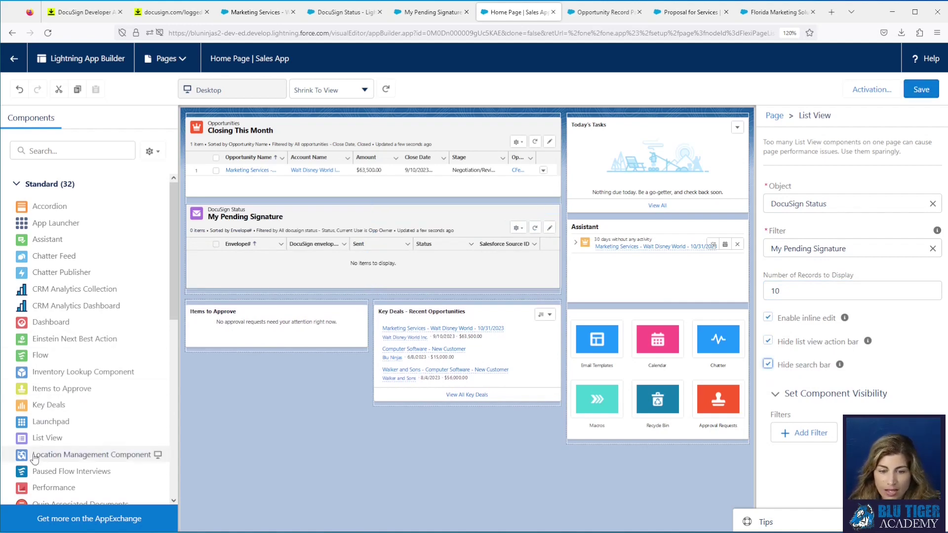
{"action": "mouse_move", "coordinate": [43, 440]}
{"action": "left_mouse_down"}
{"action": "mouse_move", "coordinate": [228, 328]}
{"action": "mouse_move", "coordinate": [244, 283]}
{"action": "left_mouse_up"}
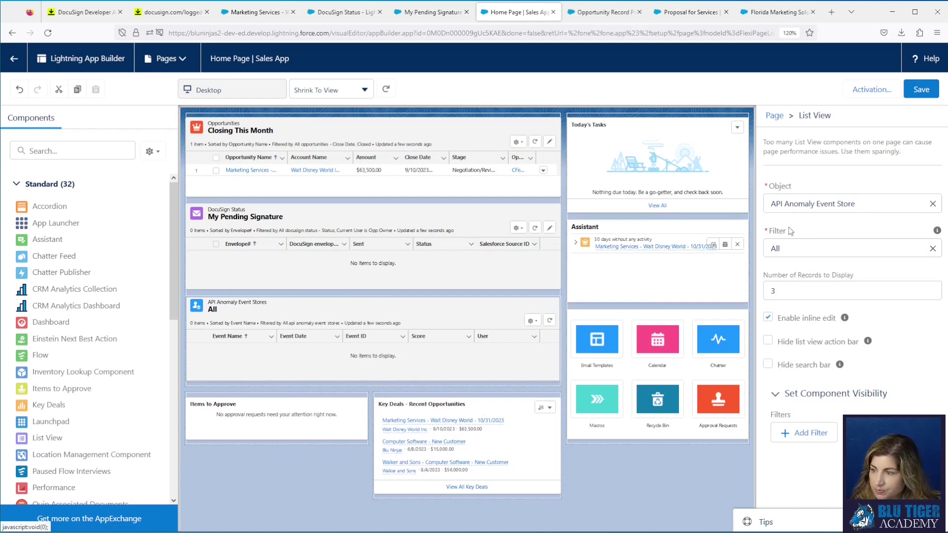
Step: Configure the second list as DocuSign Status, My Completed Signatures, 10 records, action and search bars hidden
{"action": "left_click", "coordinate": [849, 204]}
{"action": "scroll", "coordinate": [850, 304], "scroll_direction": "down", "scroll_amount": 10}
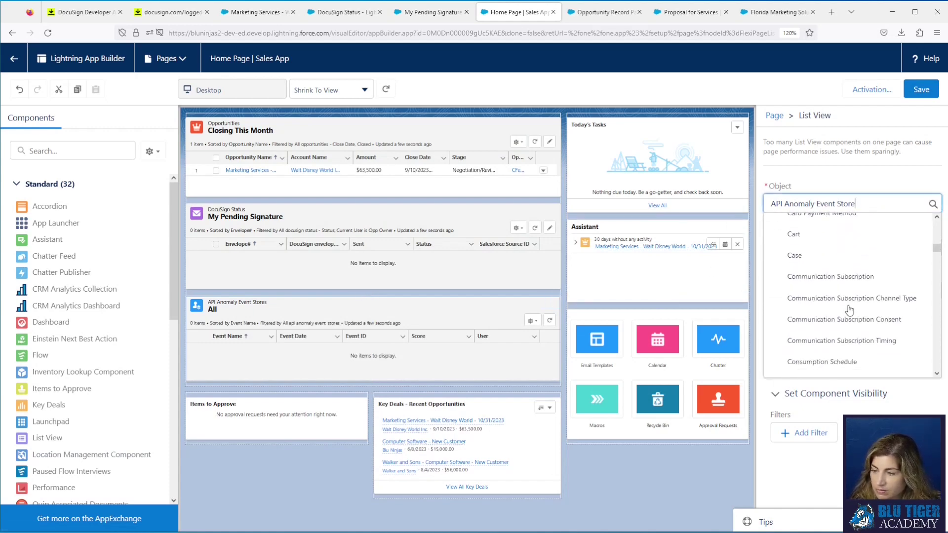
{"action": "scroll", "coordinate": [850, 310], "scroll_direction": "down", "scroll_amount": 5}
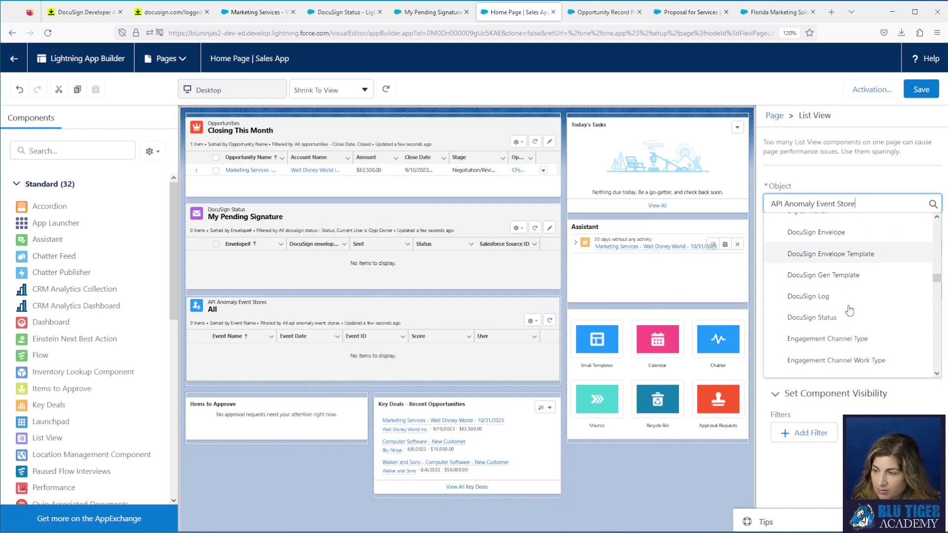
{"action": "left_click", "coordinate": [847, 314]}
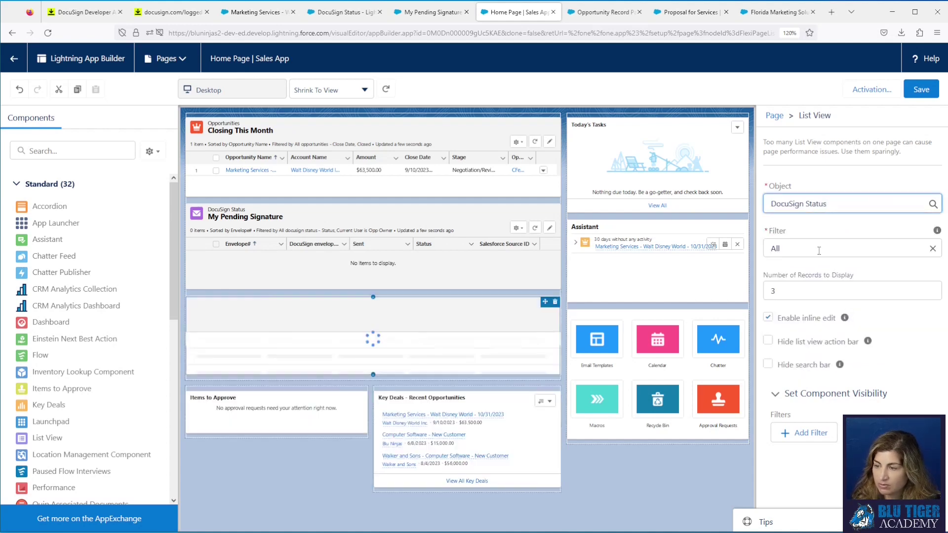
{"action": "left_click", "coordinate": [834, 249]}
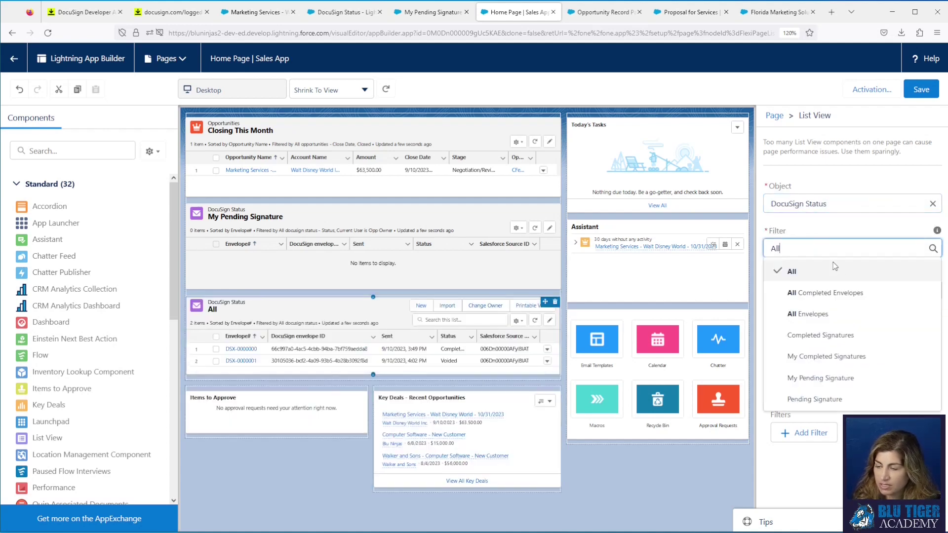
{"action": "left_click", "coordinate": [834, 356]}
{"action": "left_click", "coordinate": [812, 295]}
{"action": "key", "text": "BackSpace"}
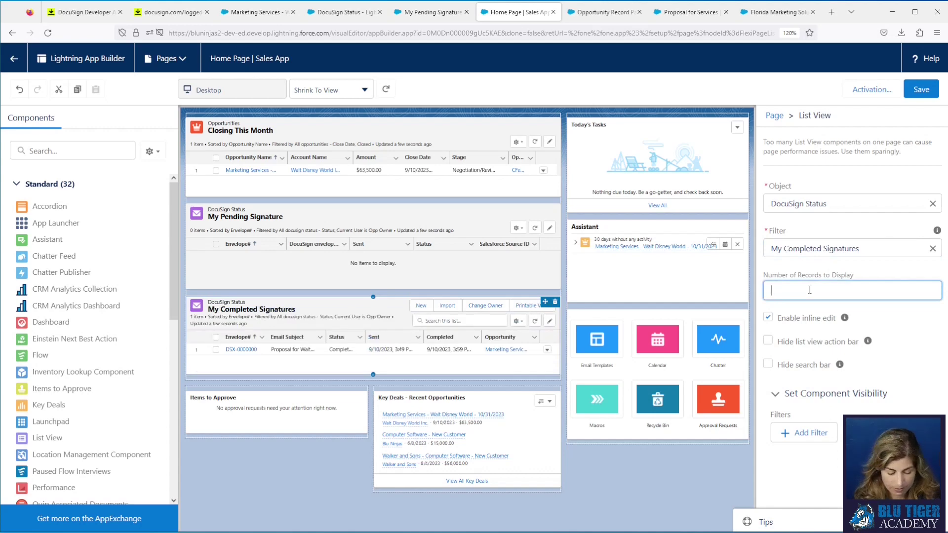
{"action": "left_click", "coordinate": [767, 341]}
{"action": "left_click", "coordinate": [767, 364]}
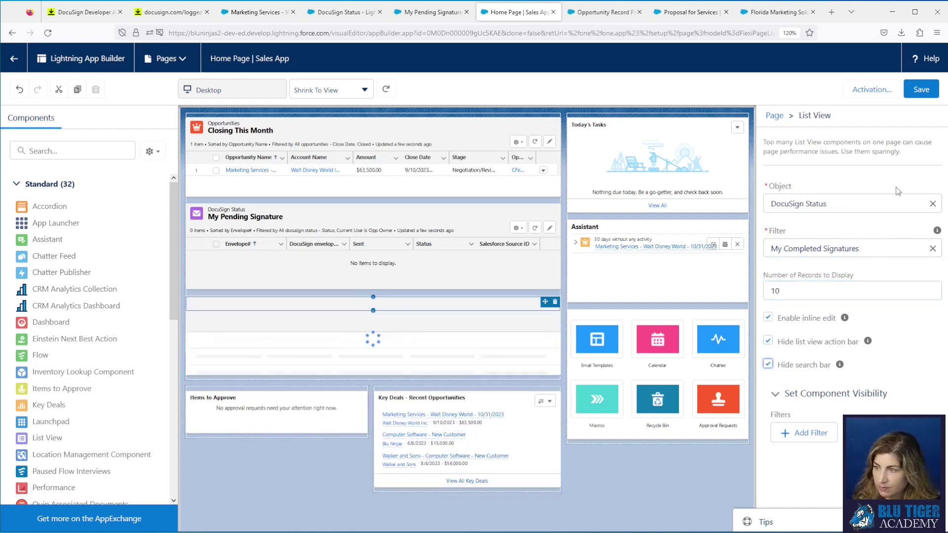
Step: Save the Sales App home page and view the result on the Home tab
{"action": "left_click", "coordinate": [919, 87]}
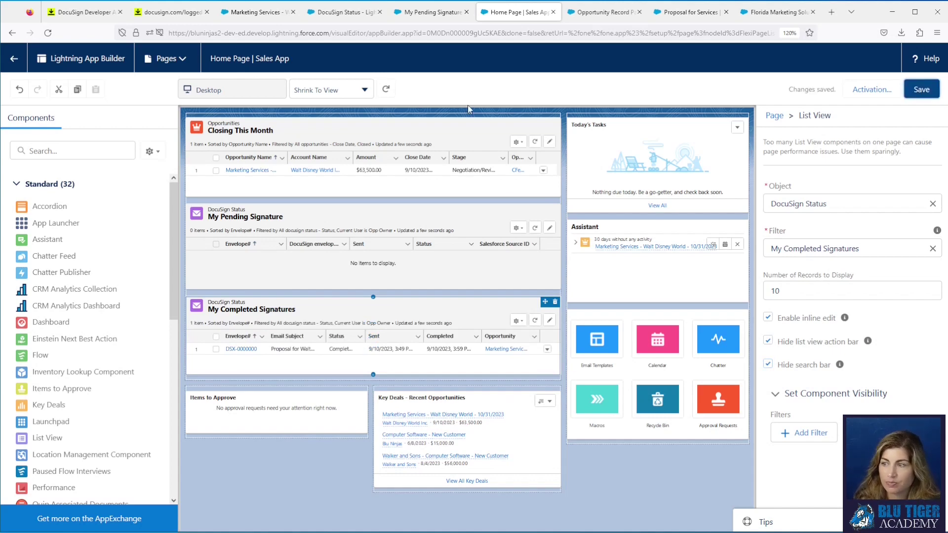
{"action": "left_click", "coordinate": [257, 13]}
{"action": "left_click", "coordinate": [84, 85]}
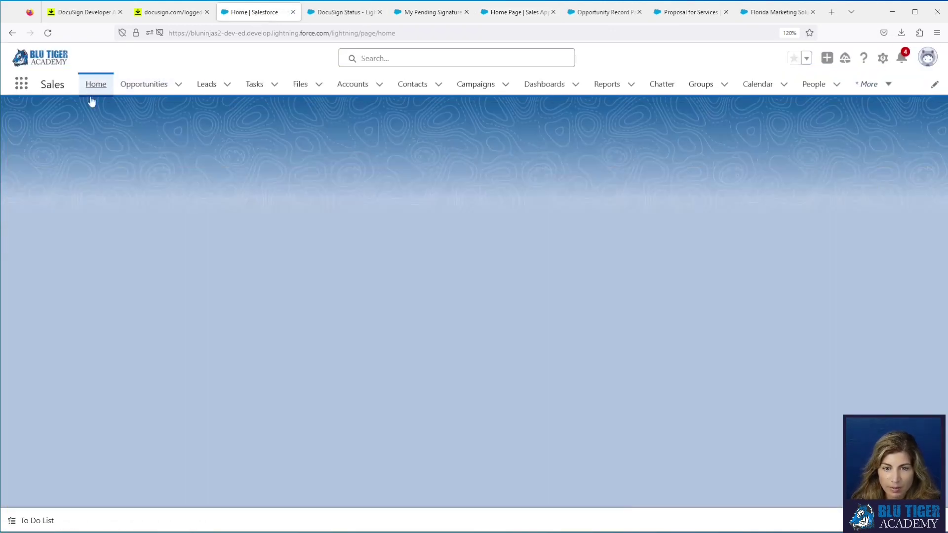